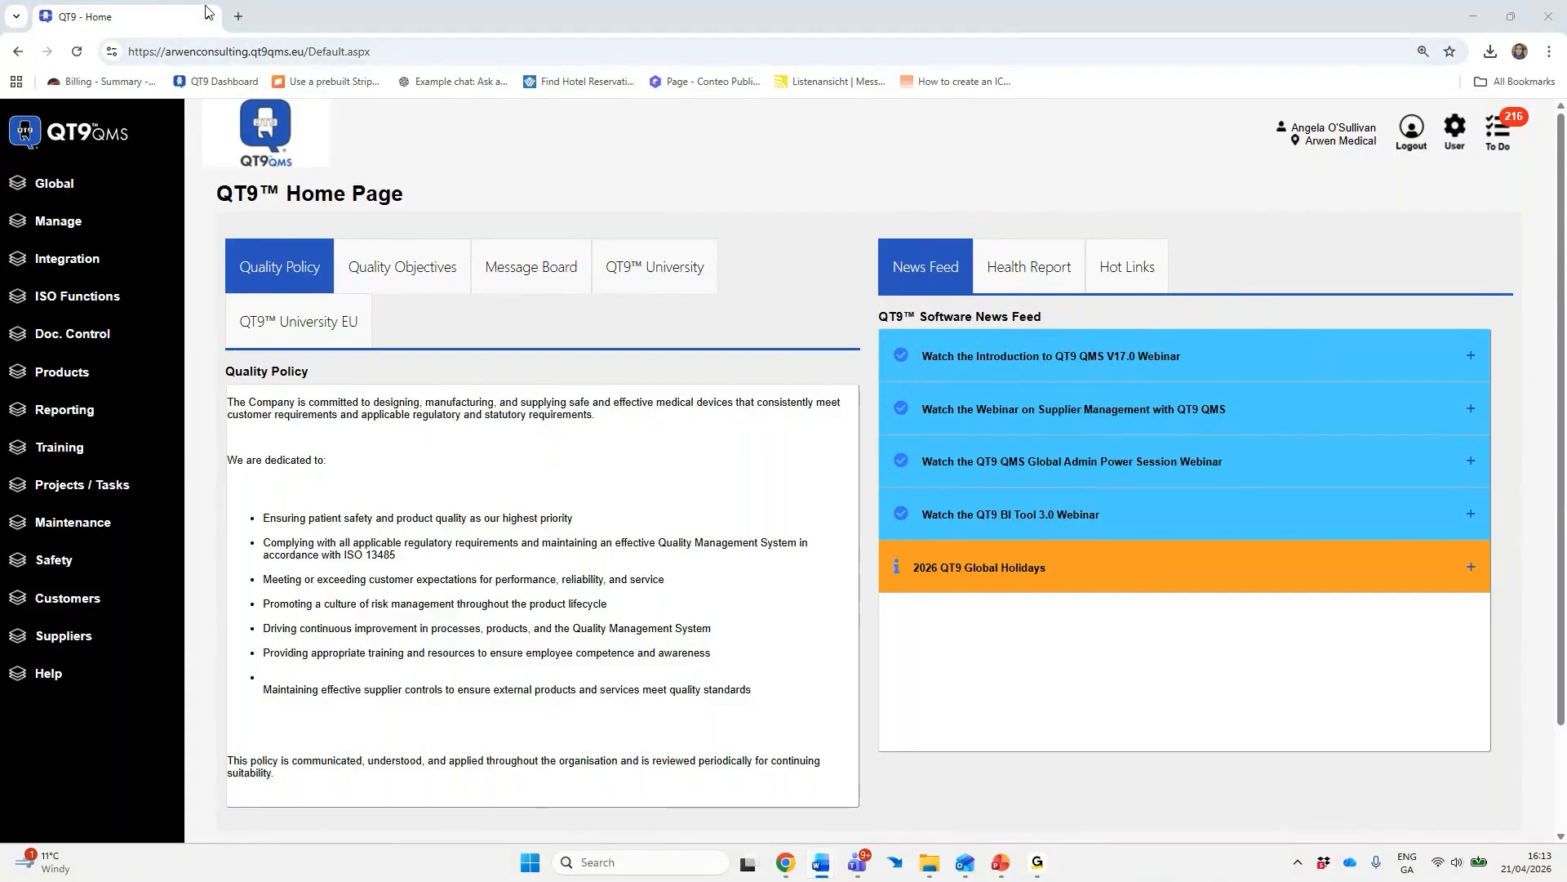
# Open the auditor maintenance list and bring up a blank form for adding an auditor
pyautogui.click(91, 222)
pyautogui.click(90, 258)
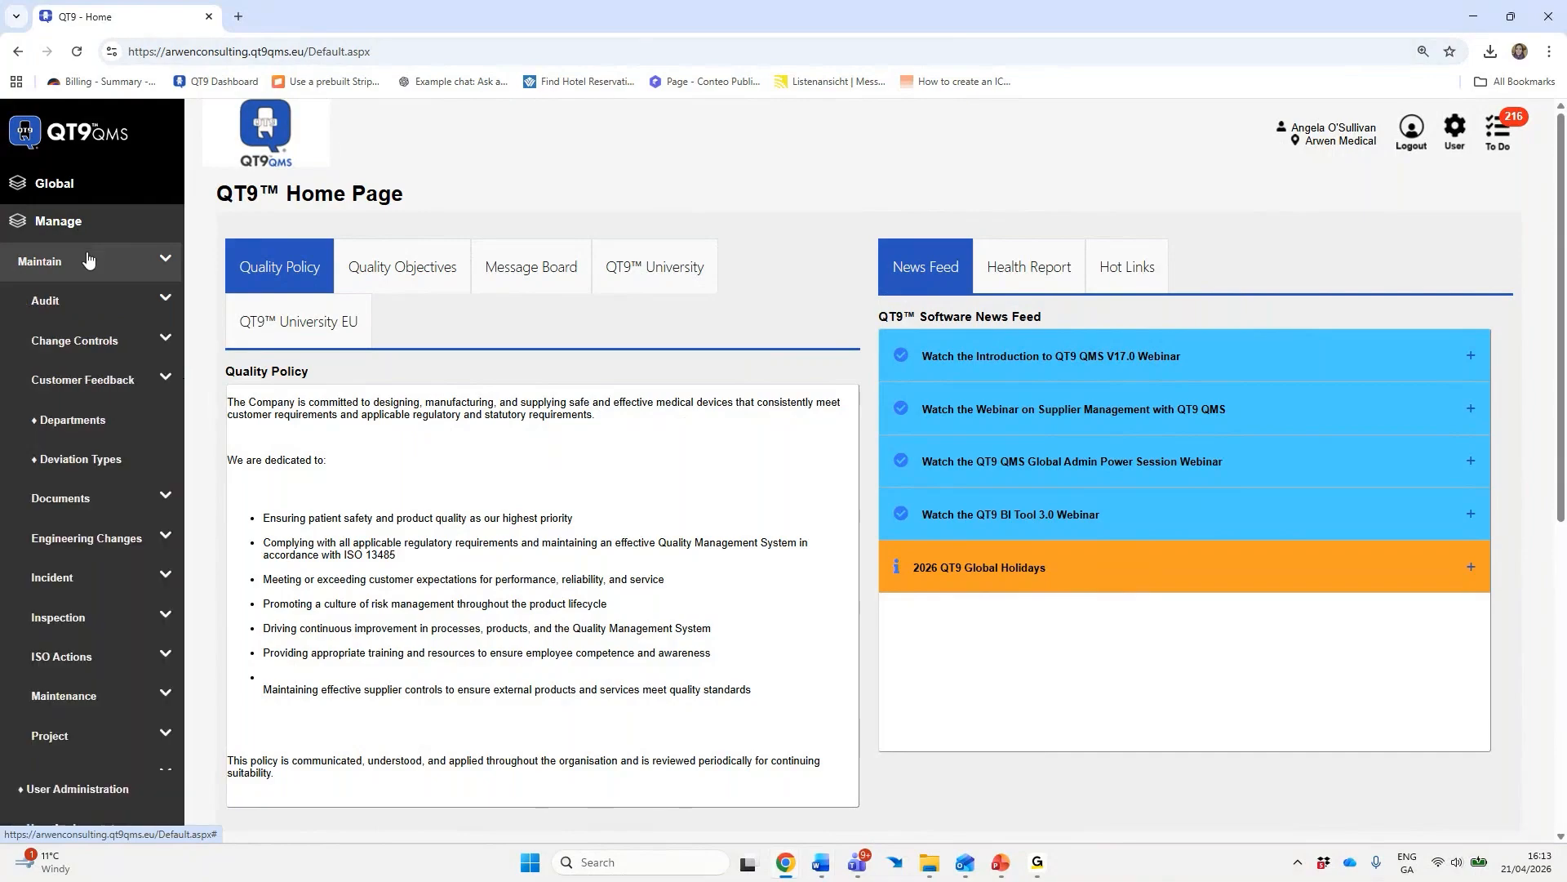
pyautogui.click(92, 303)
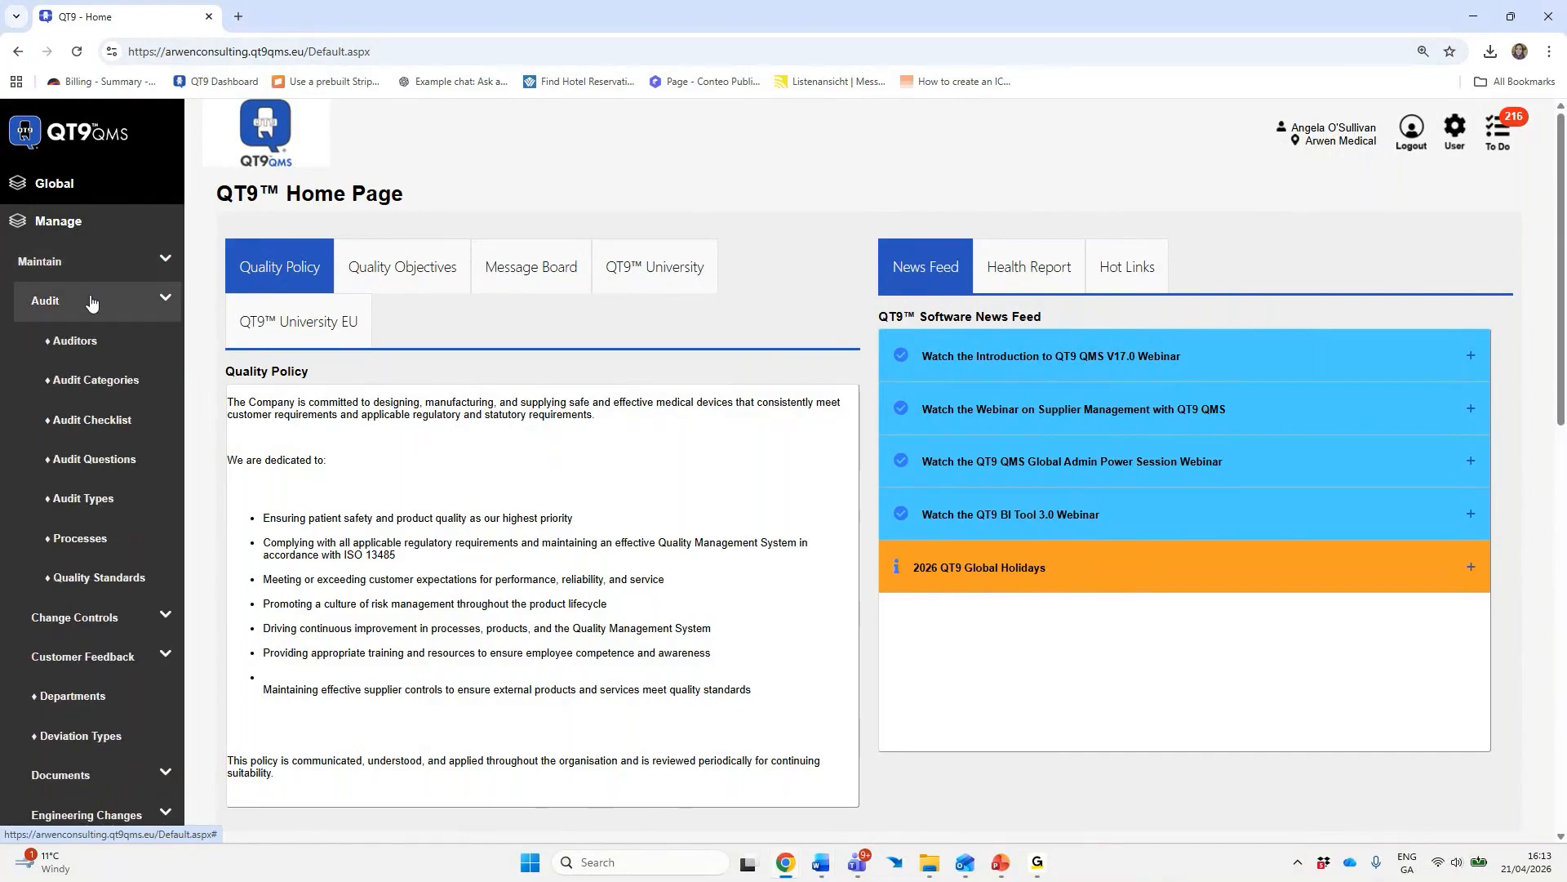
pyautogui.click(77, 340)
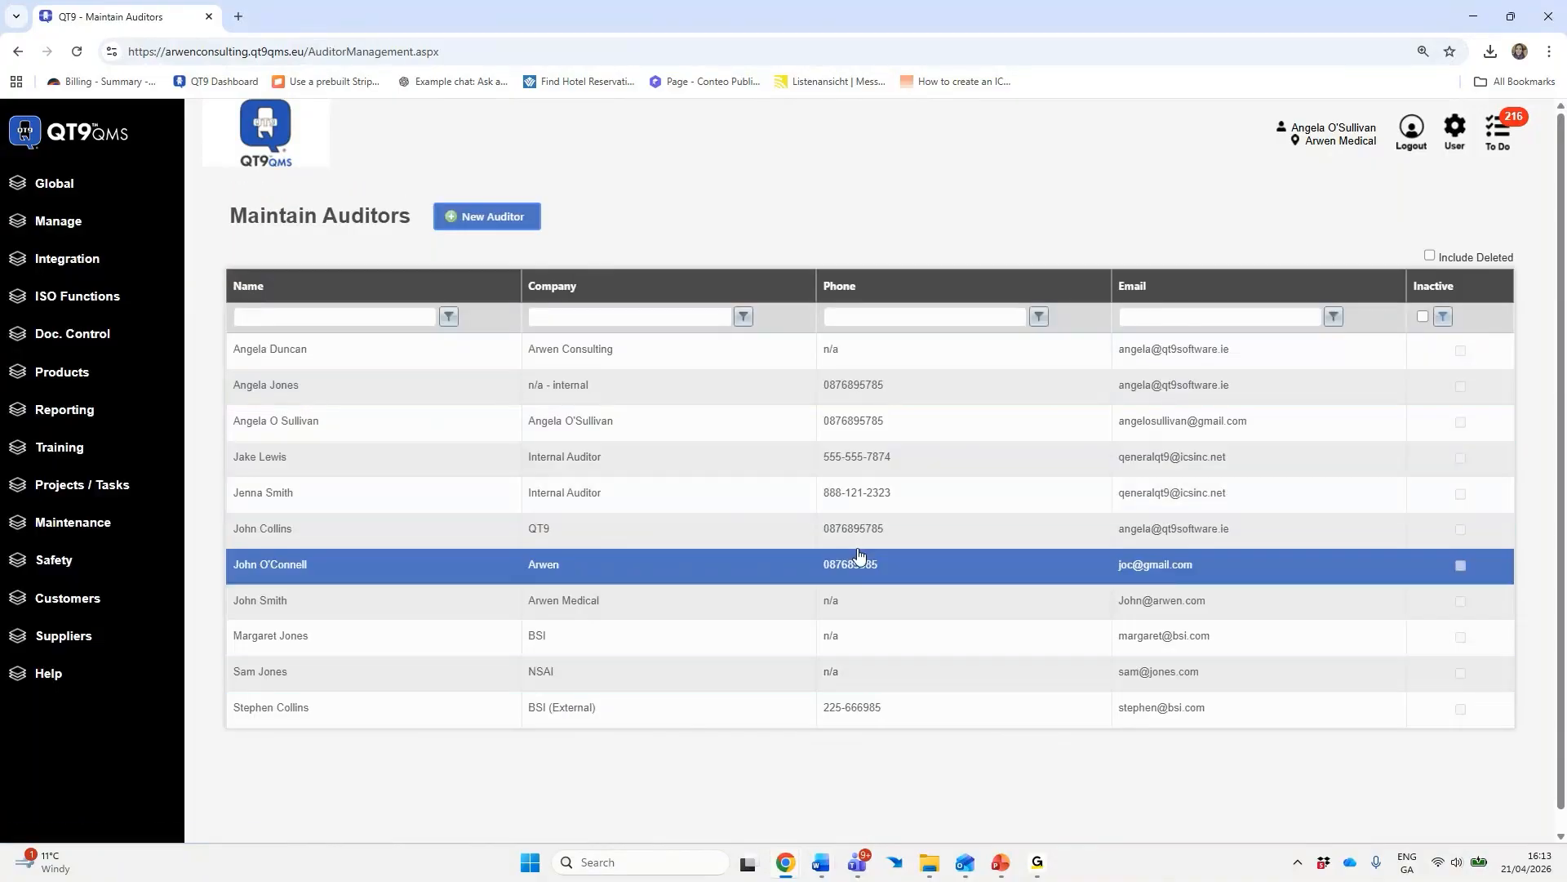
pyautogui.click(522, 222)
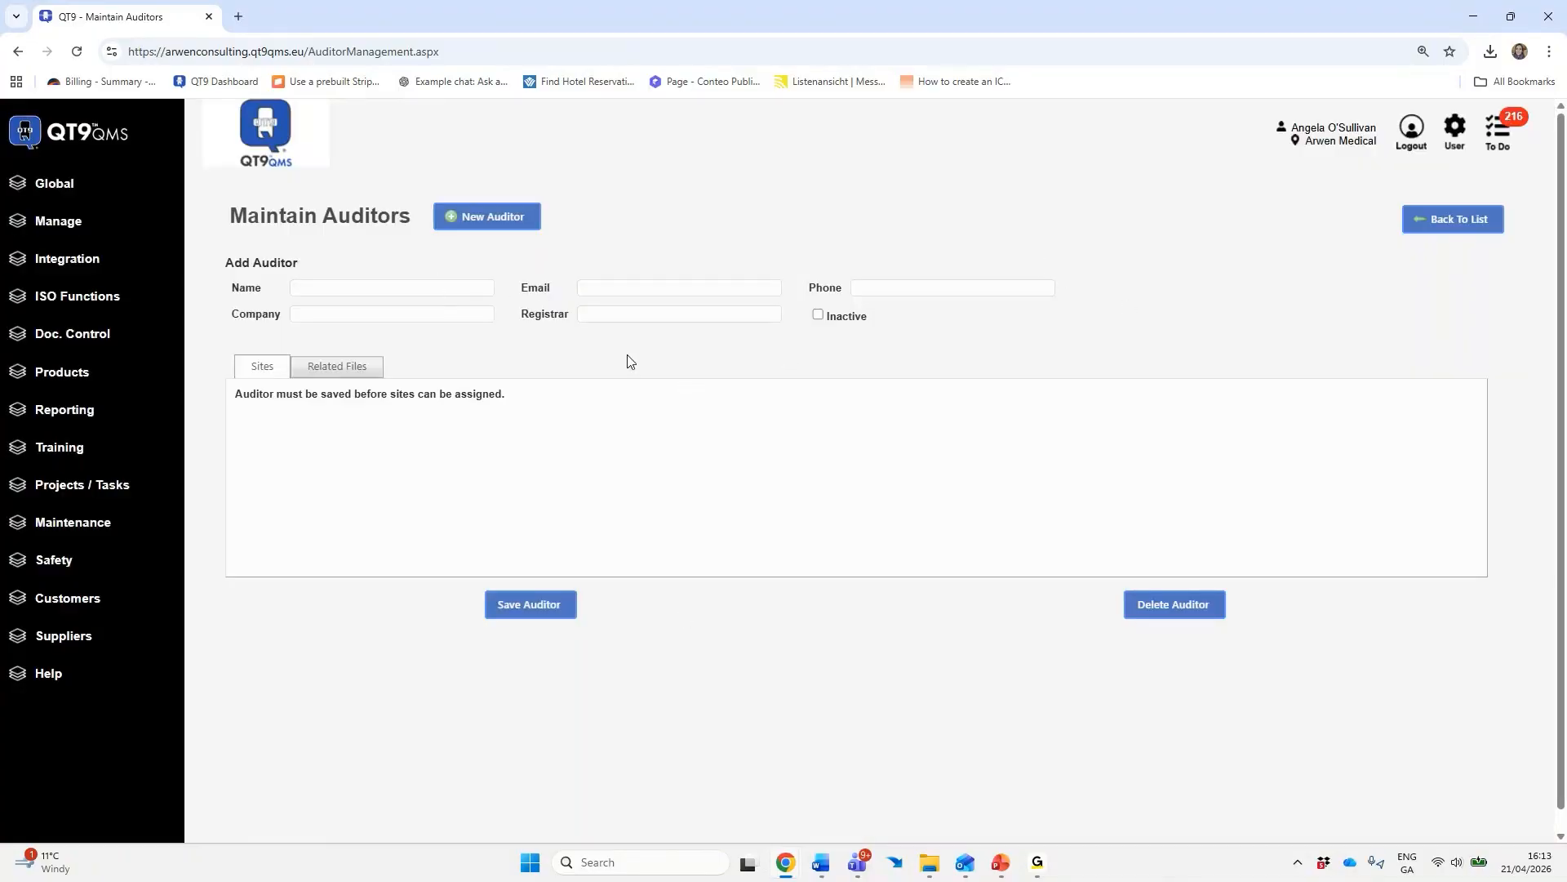
# Open the audit category maintenance list to review the categories and their recurrence settings
pyautogui.click(94, 231)
pyautogui.click(98, 272)
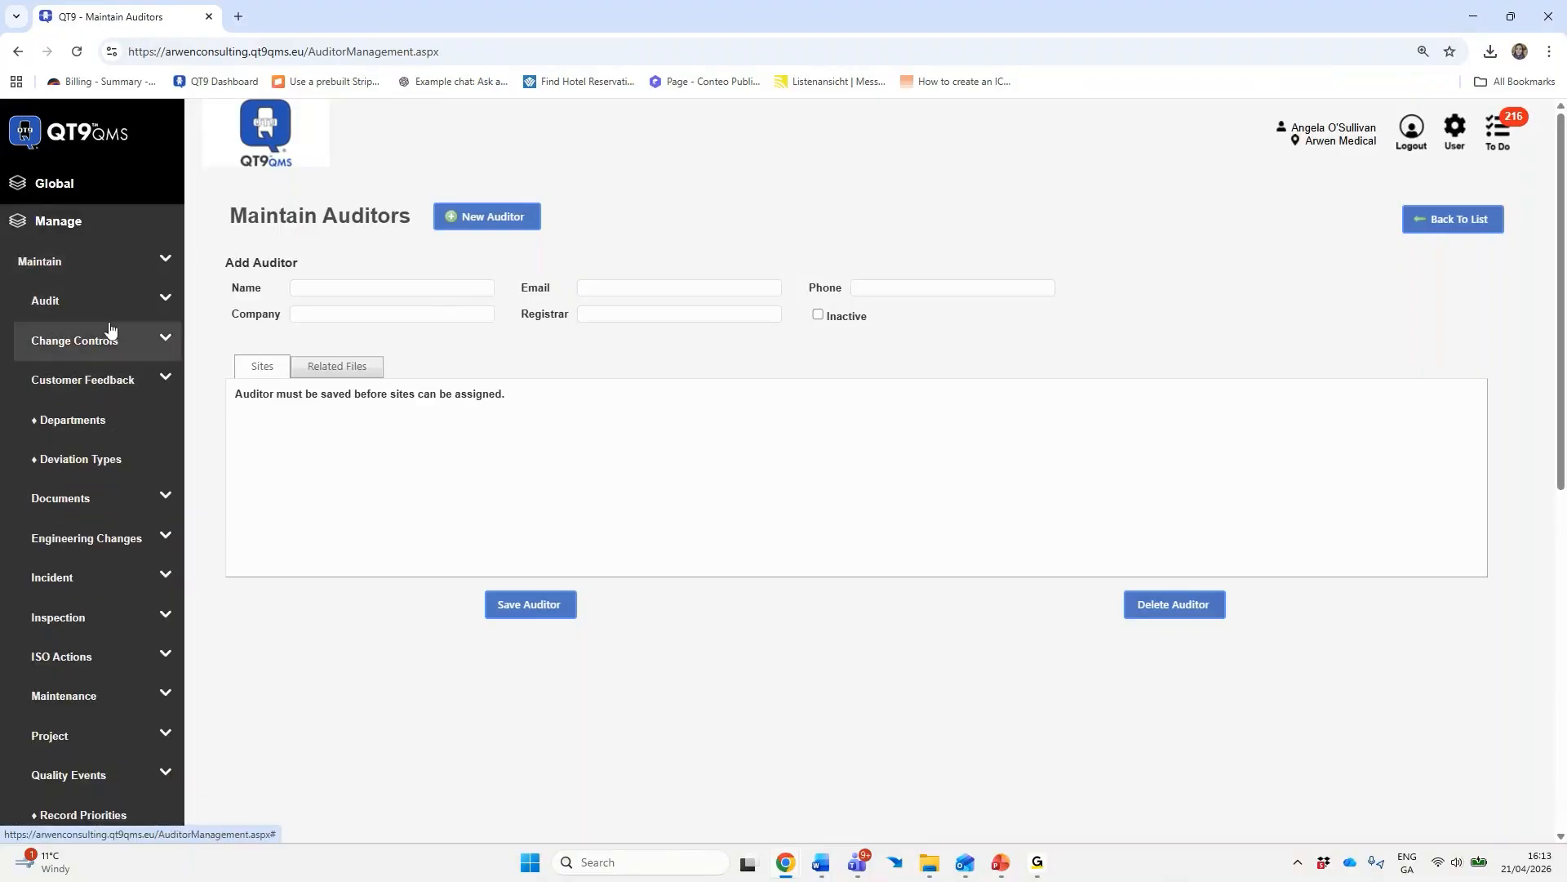
pyautogui.click(98, 310)
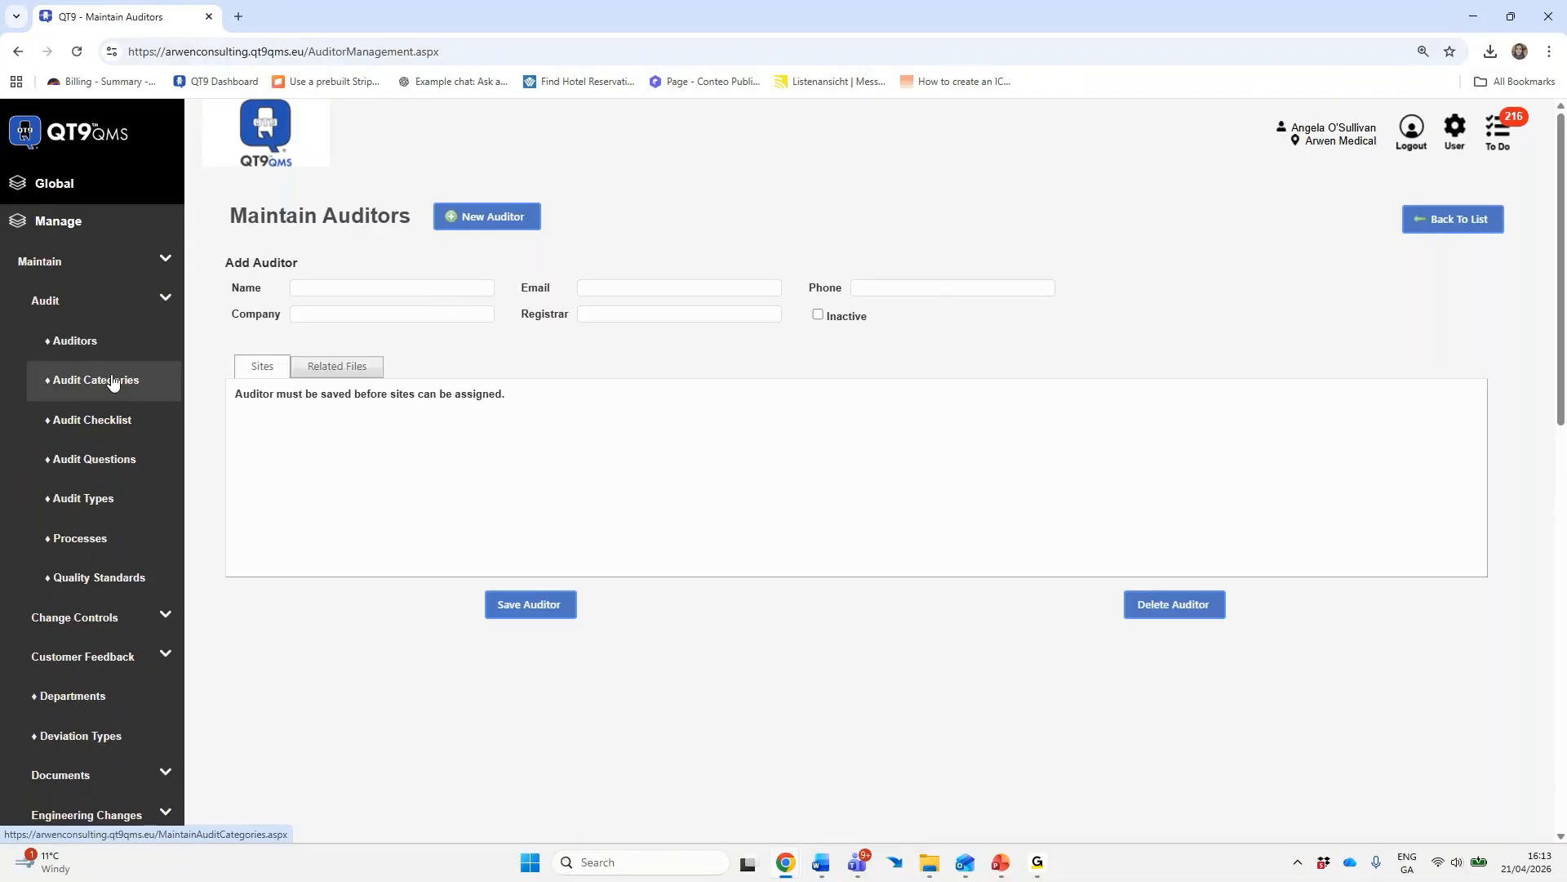
pyautogui.click(111, 381)
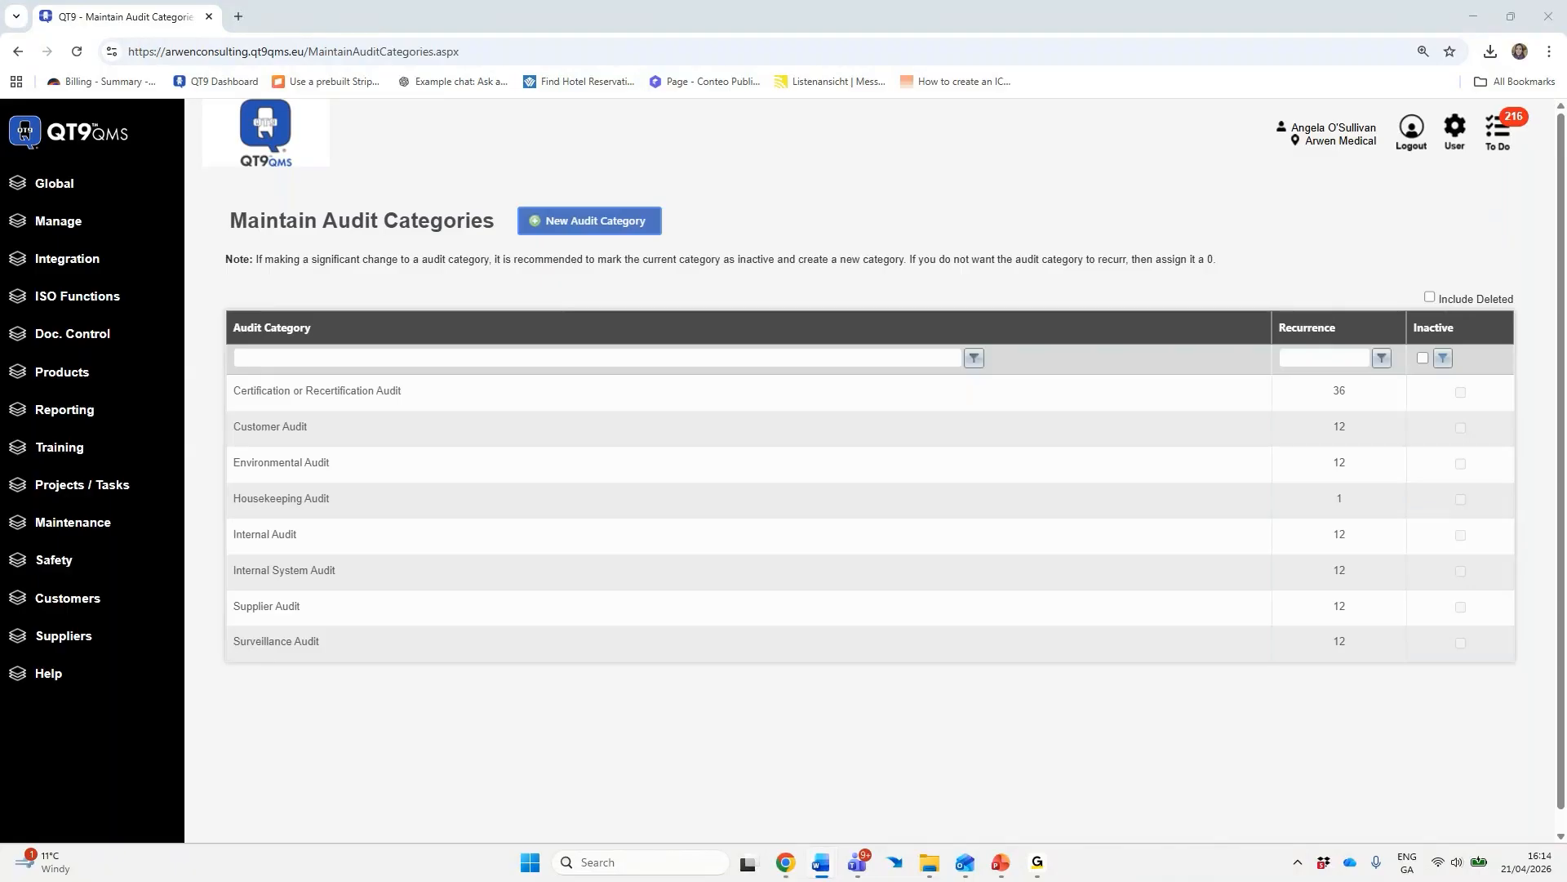
# Open the audit type maintenance list to review the types, descriptions and approval requirements
pyautogui.click(89, 232)
pyautogui.click(90, 260)
pyautogui.click(90, 309)
pyautogui.click(103, 498)
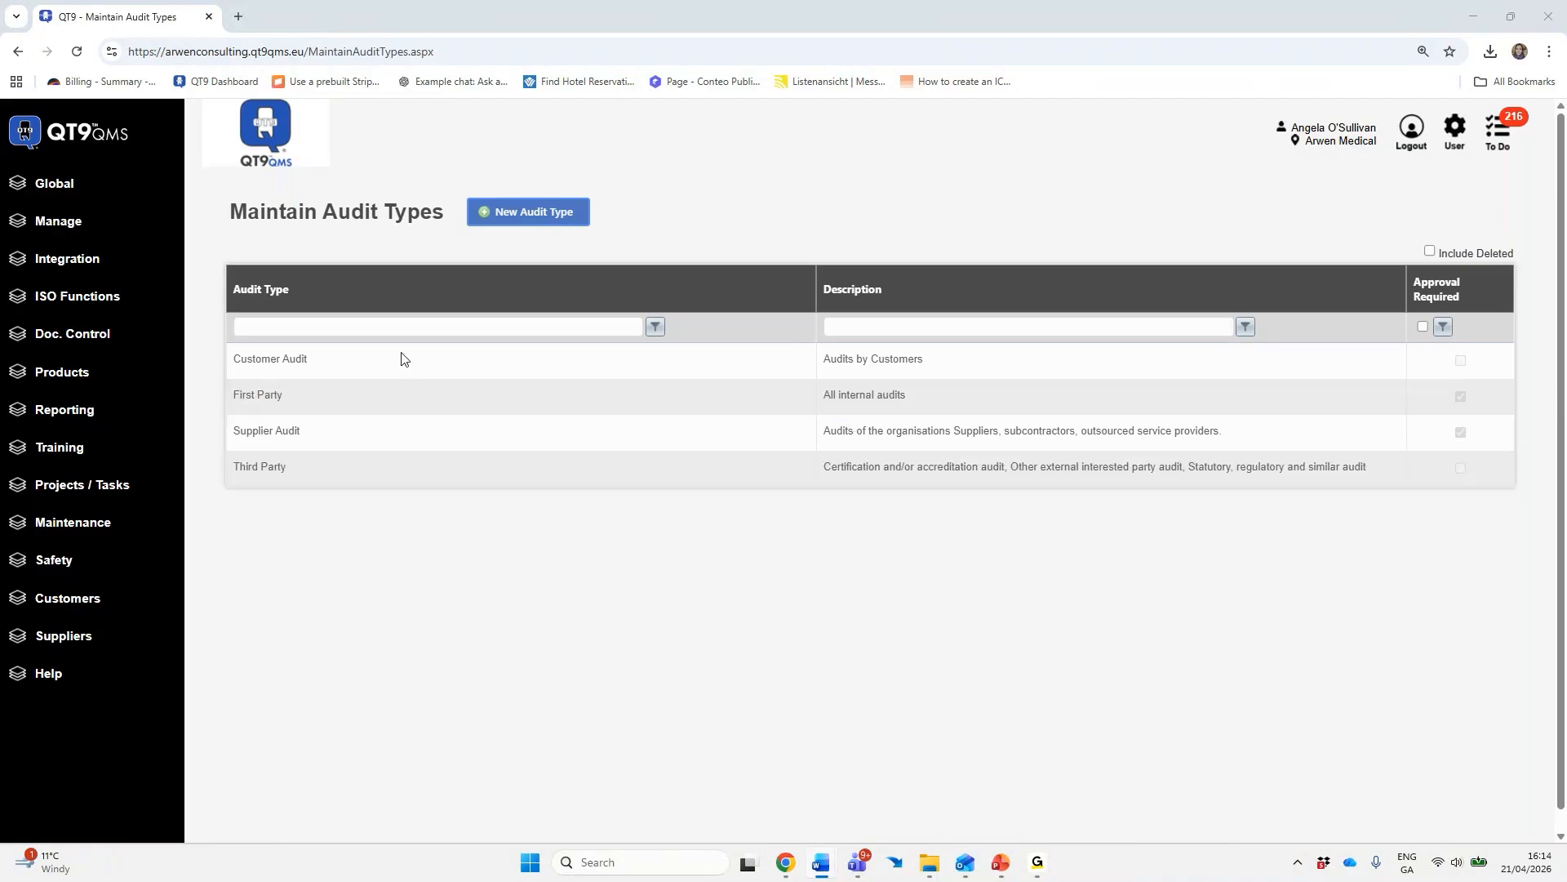
# Open the audit process maintenance list and view the process "A Supplier Audit - Electronic components supplier"
pyautogui.click(105, 232)
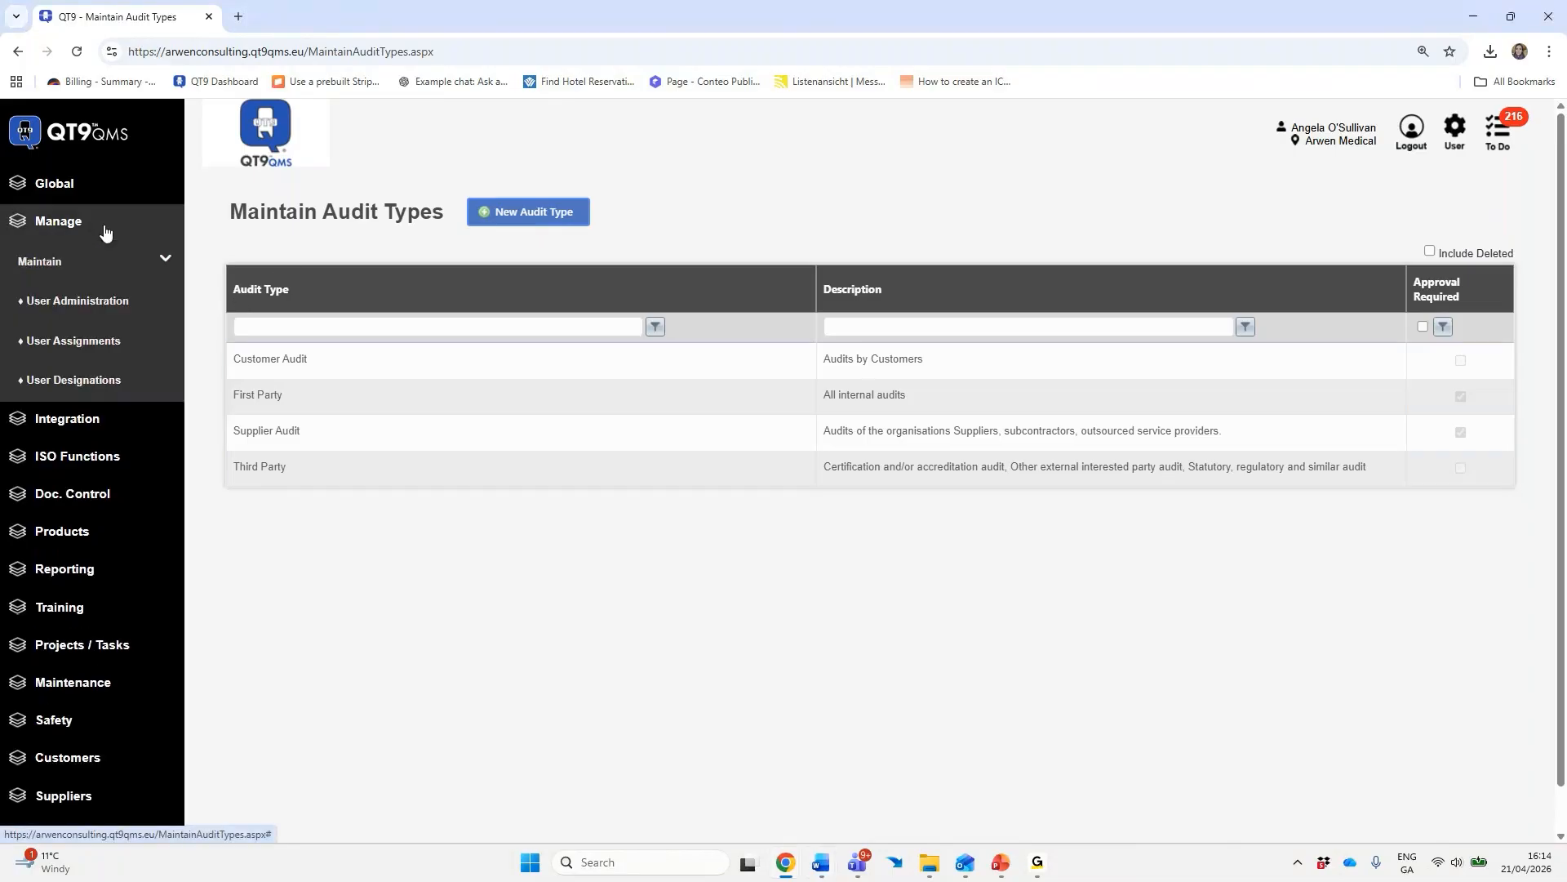
pyautogui.click(81, 275)
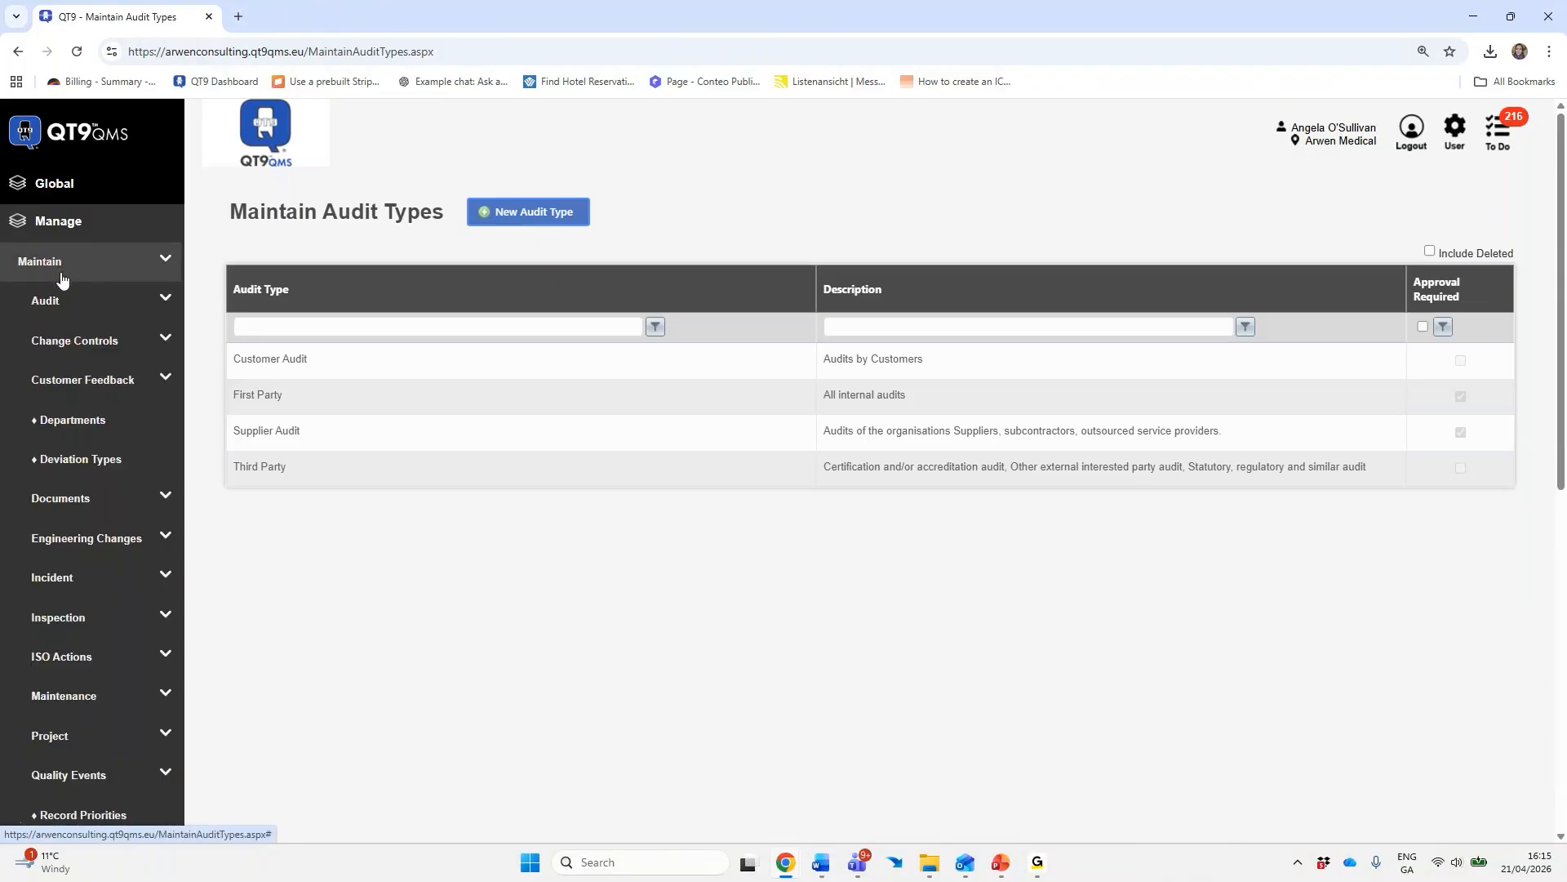
pyautogui.click(61, 305)
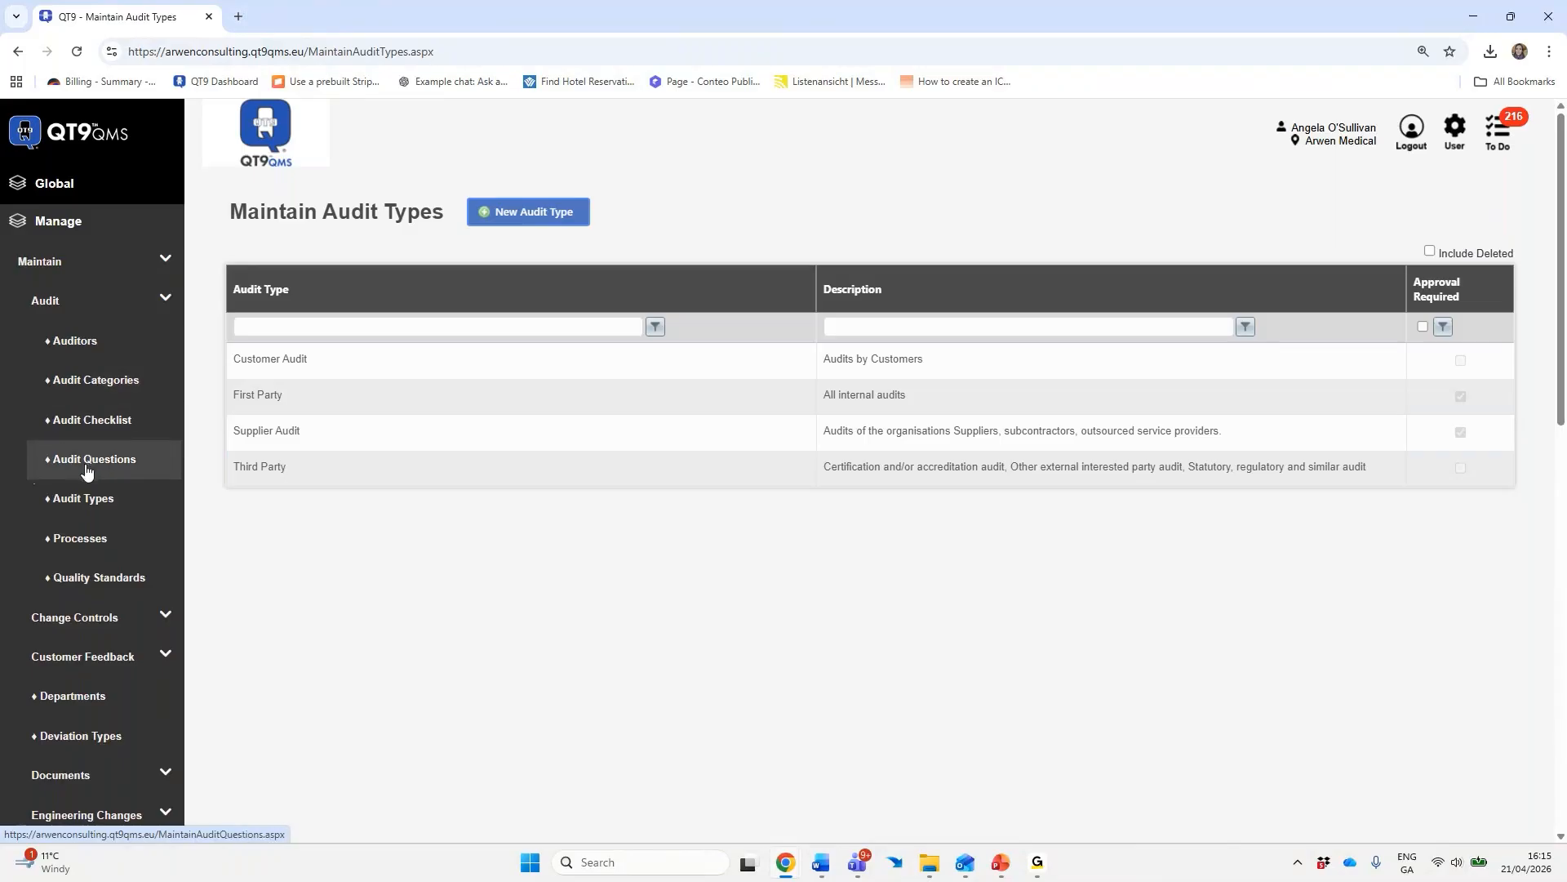
pyautogui.click(86, 543)
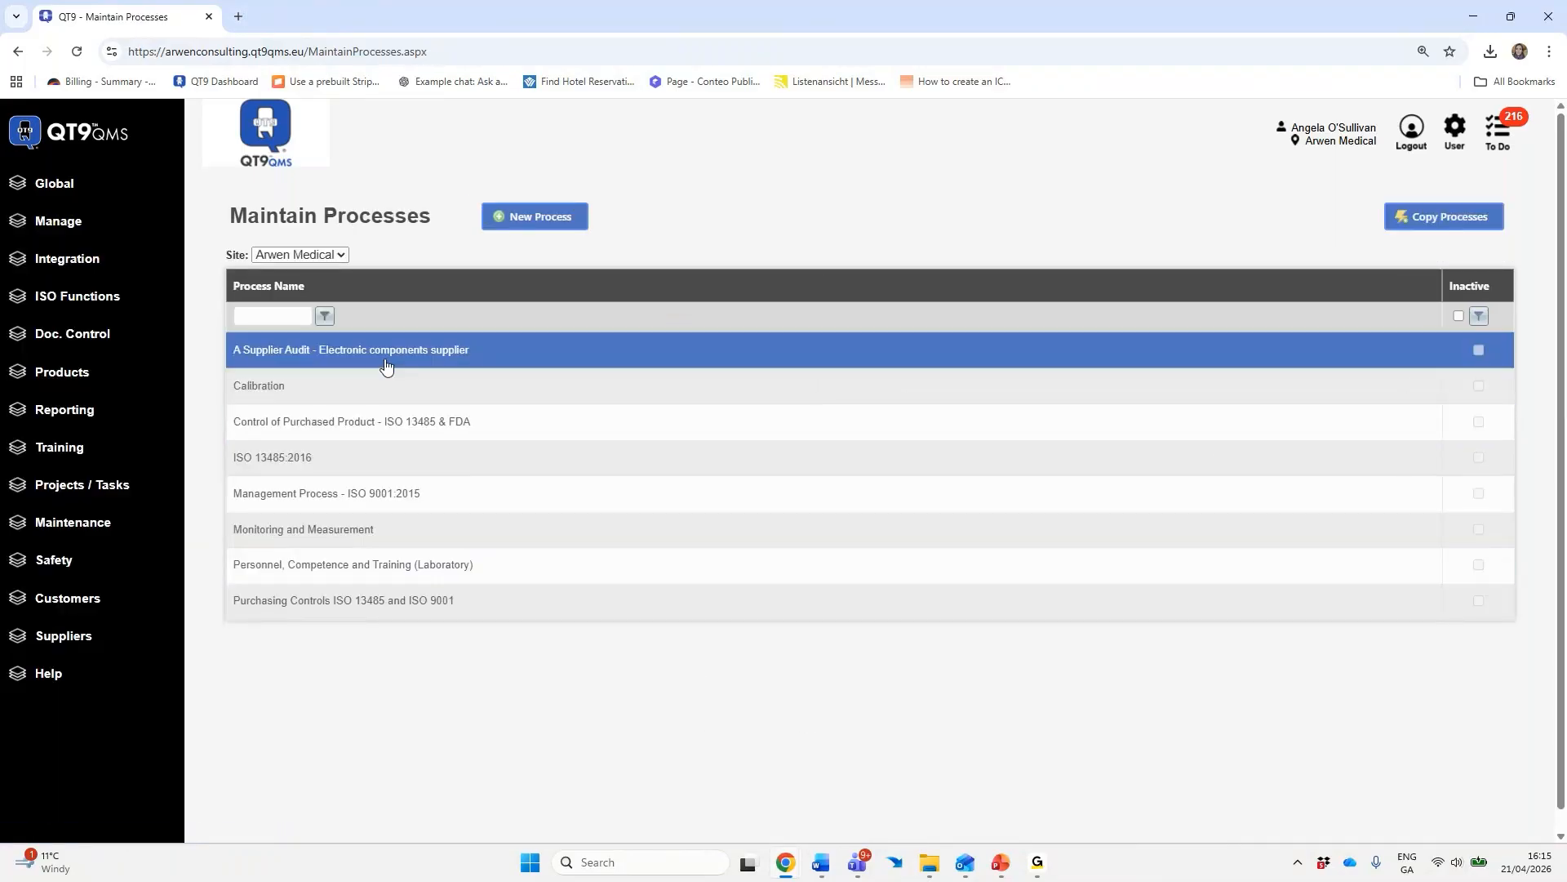
pyautogui.click(488, 354)
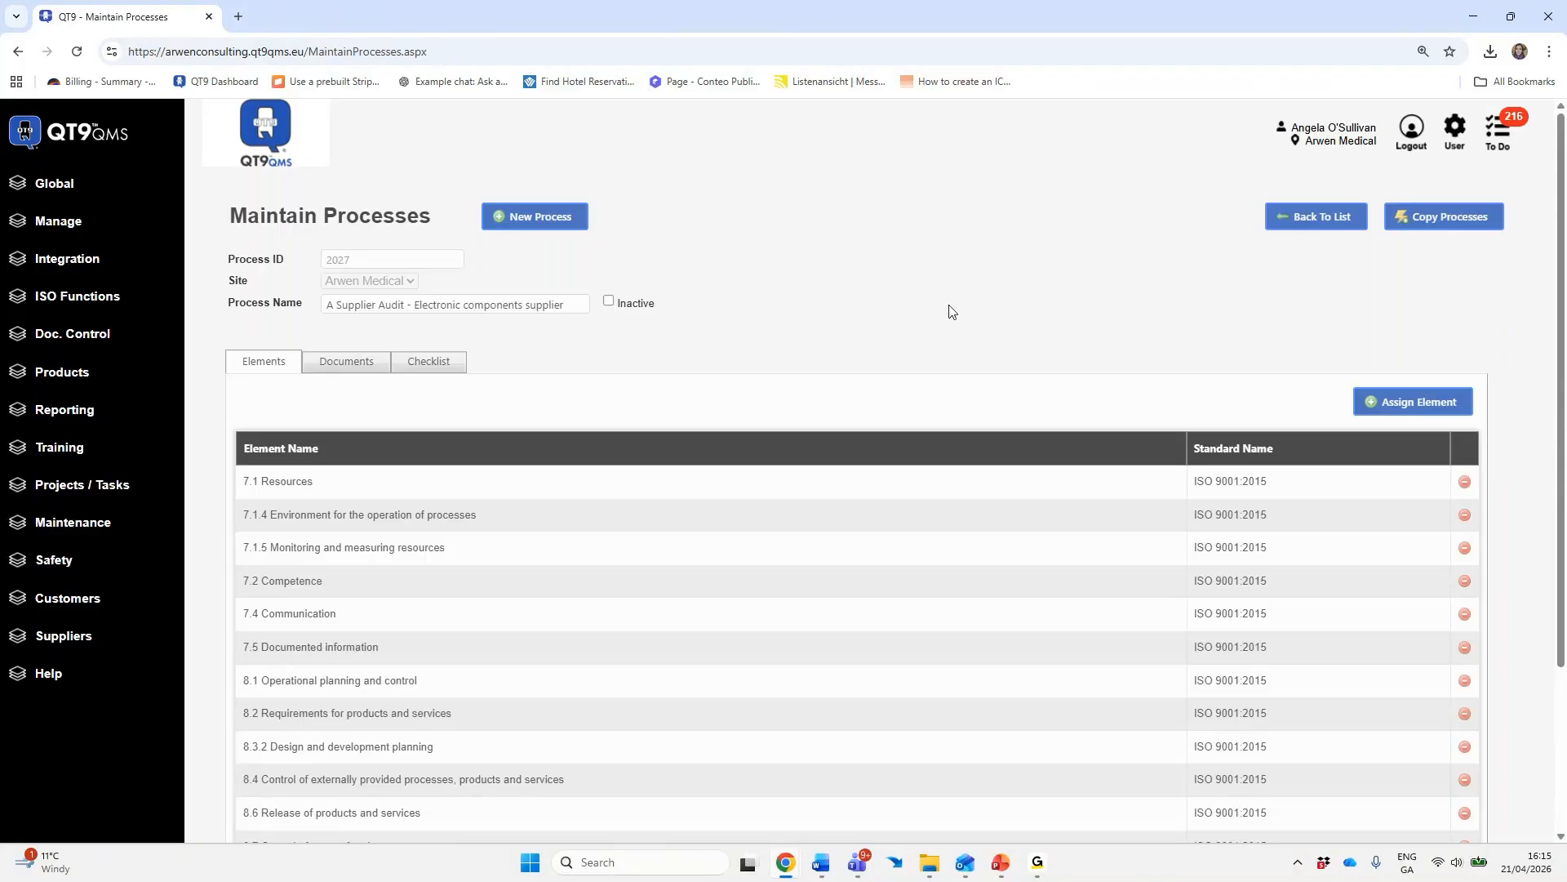
pyautogui.click(963, 81)
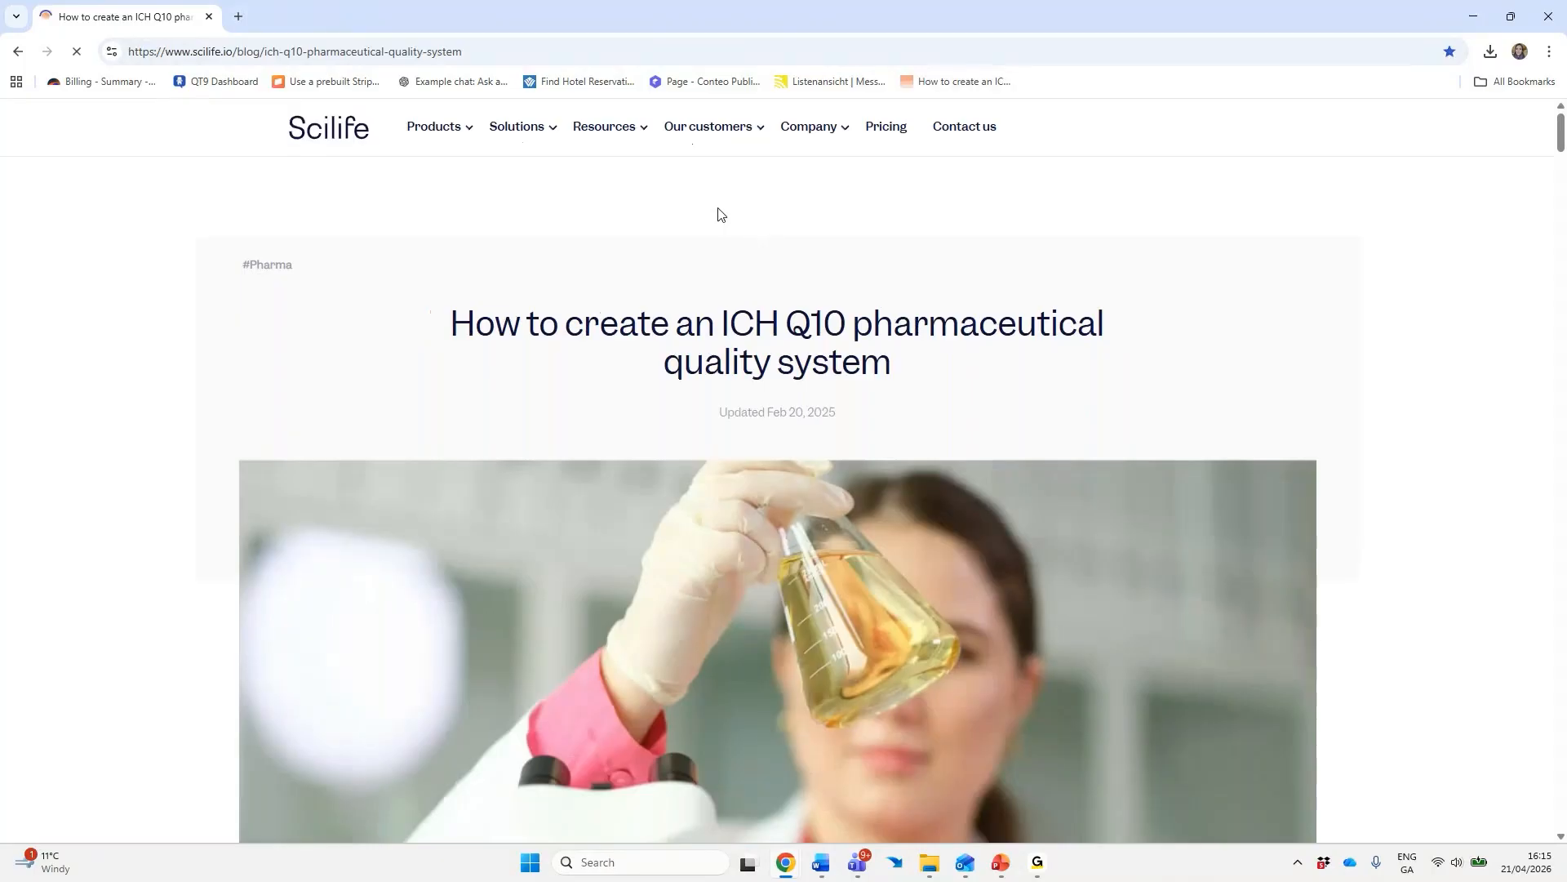
pyautogui.click(1469, 20)
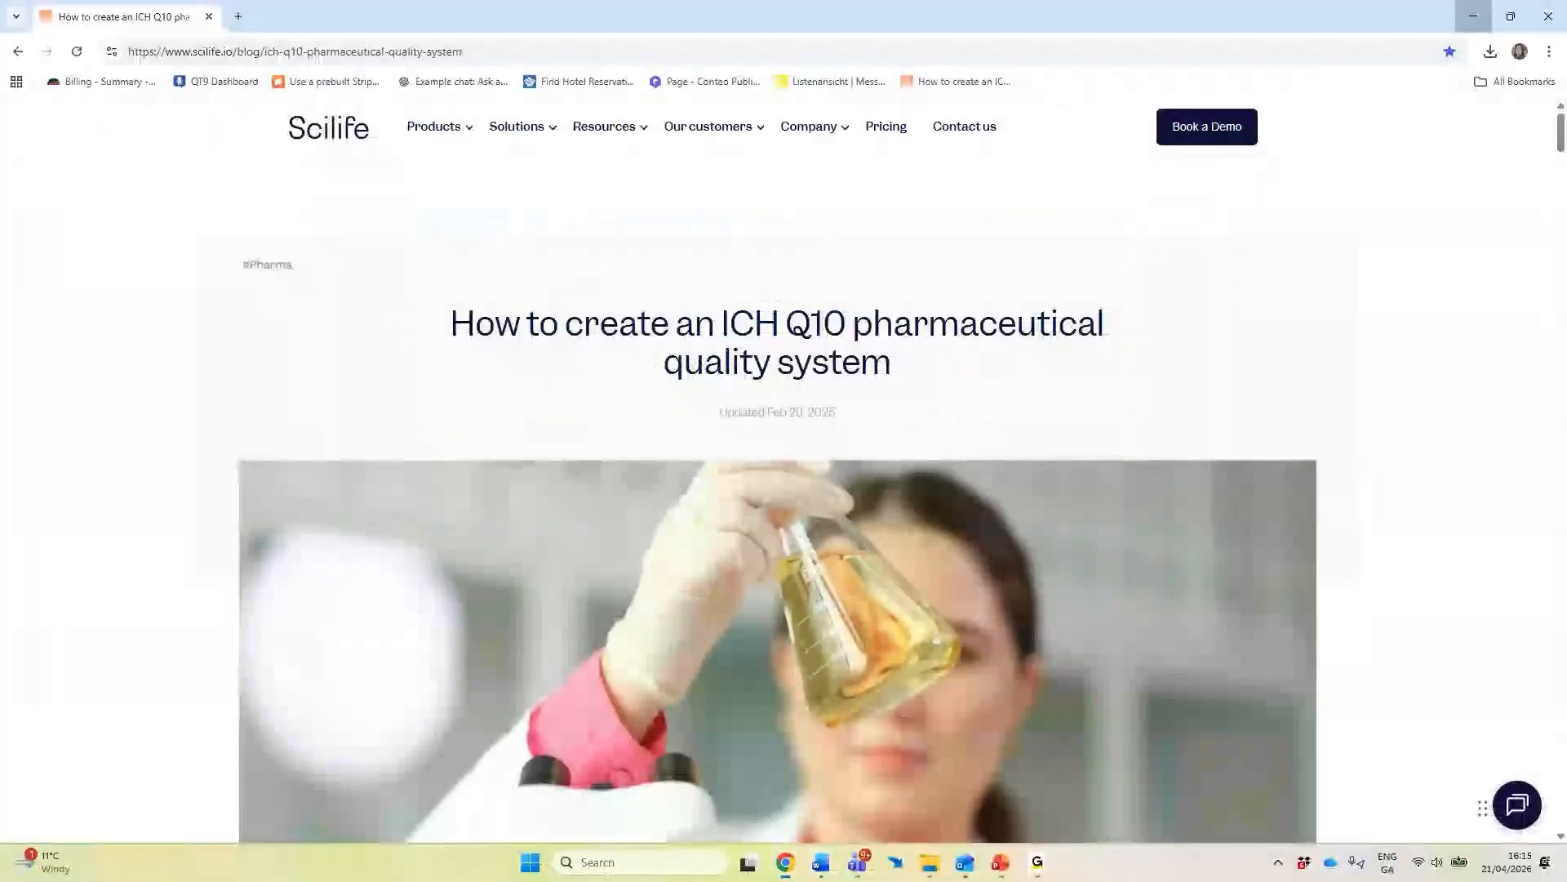
pyautogui.click(23, 54)
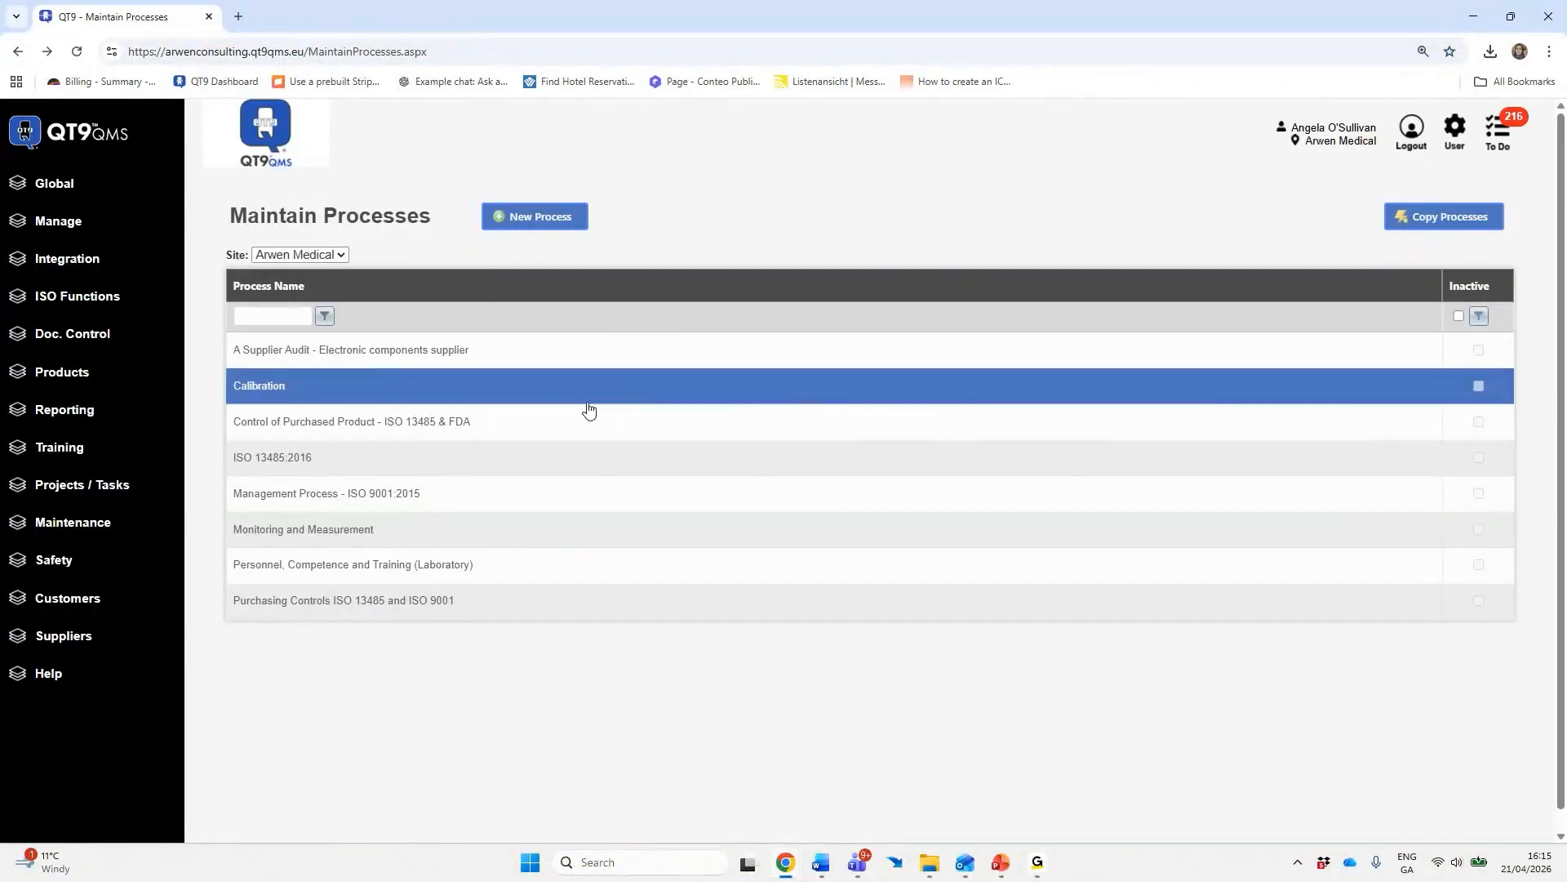
# Reopen the electronic components supplier audit process and review its assigned standard elements
pyautogui.click(542, 353)
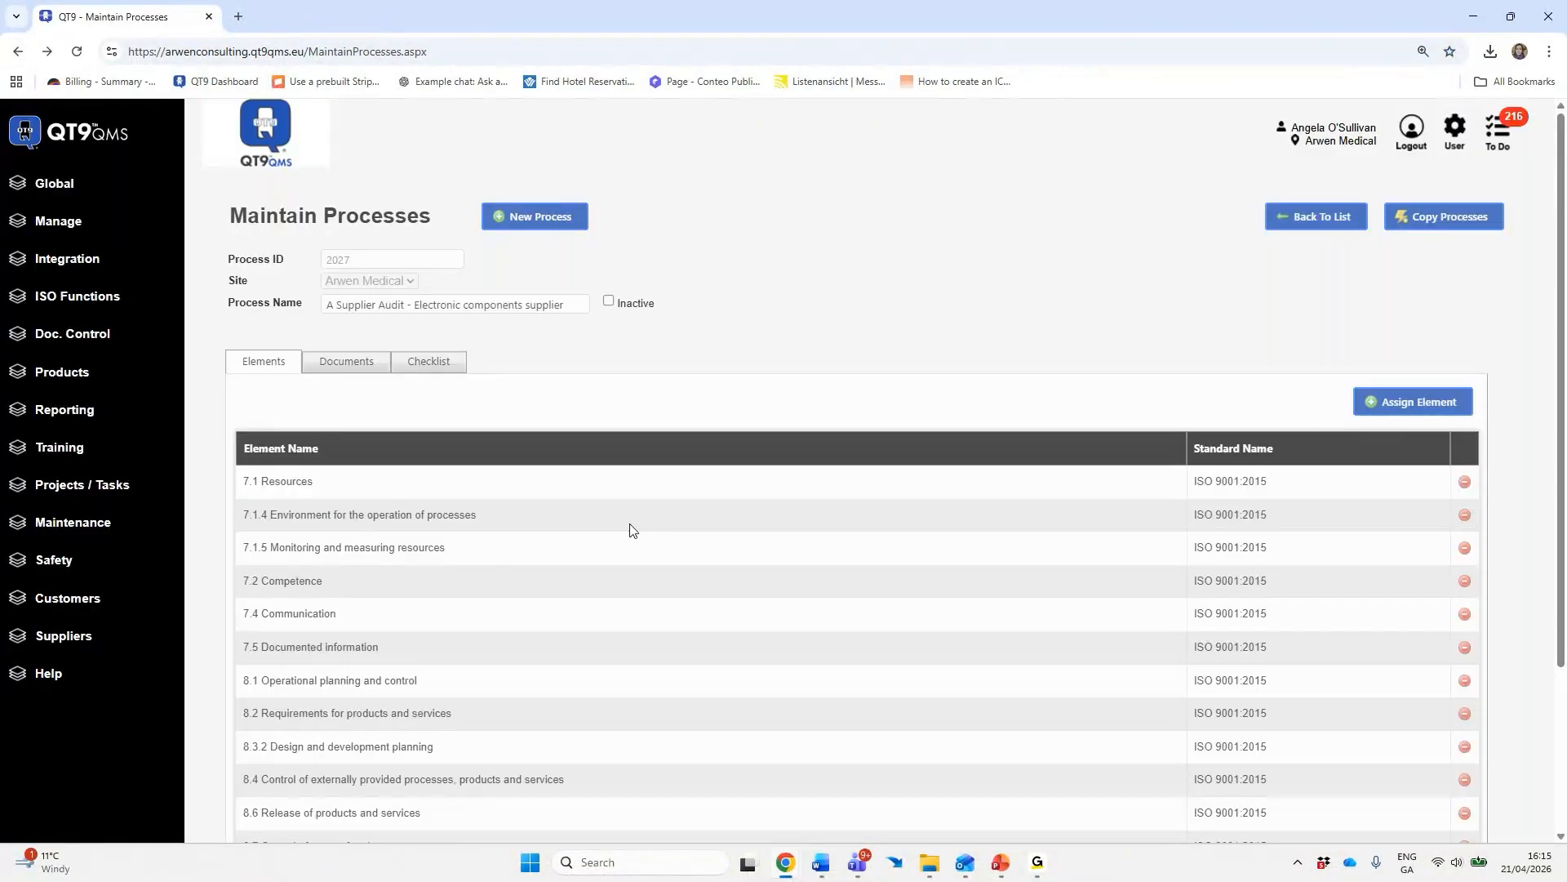
pyautogui.scroll(-2, 600, 512)
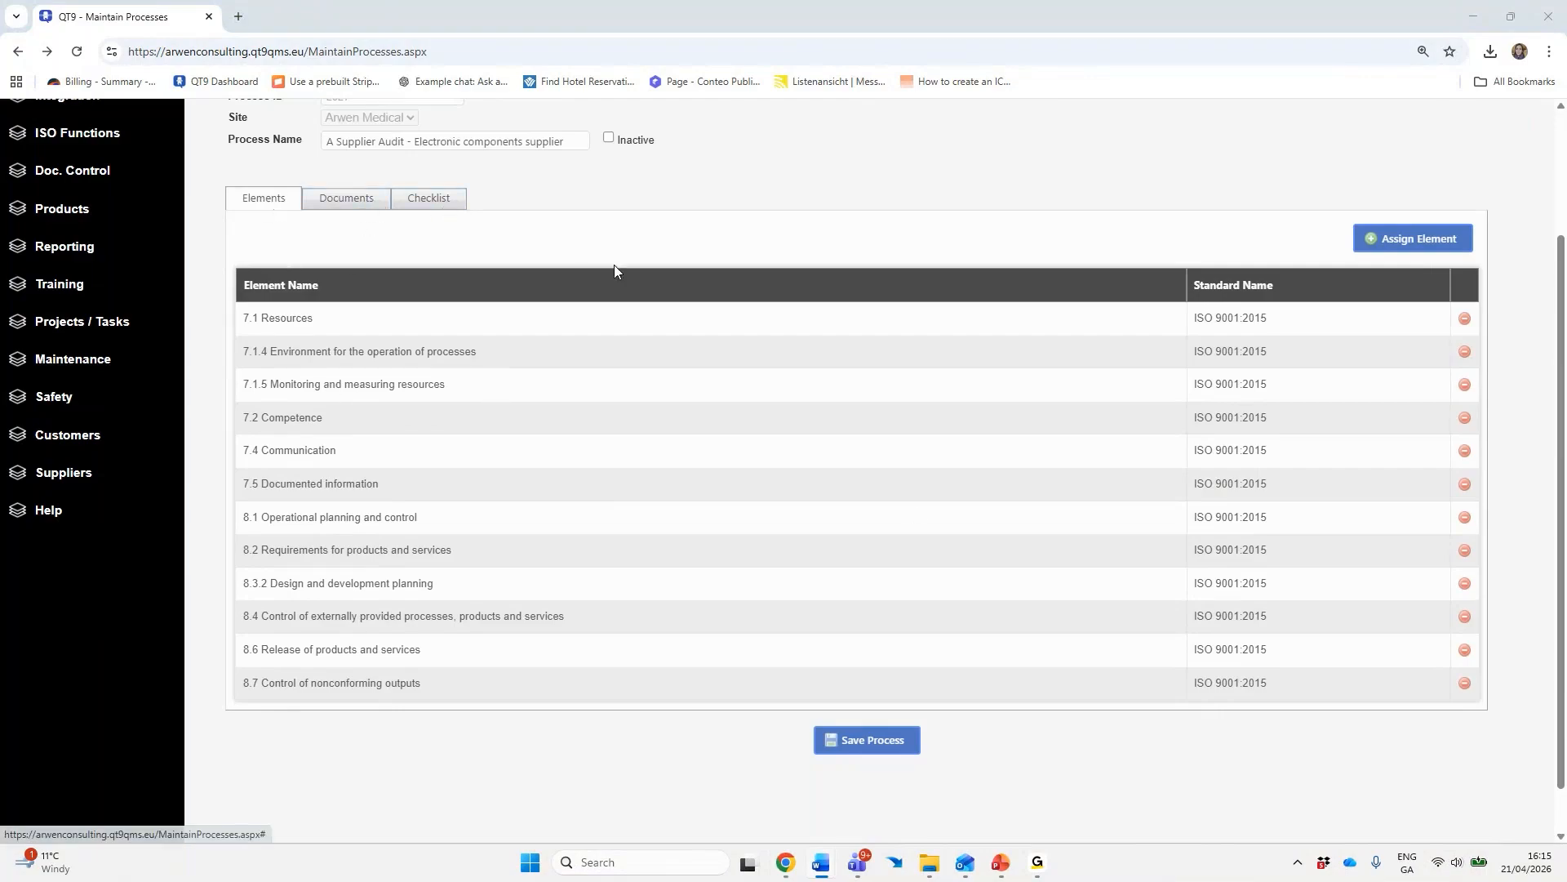
pyautogui.scroll(1, 614, 264)
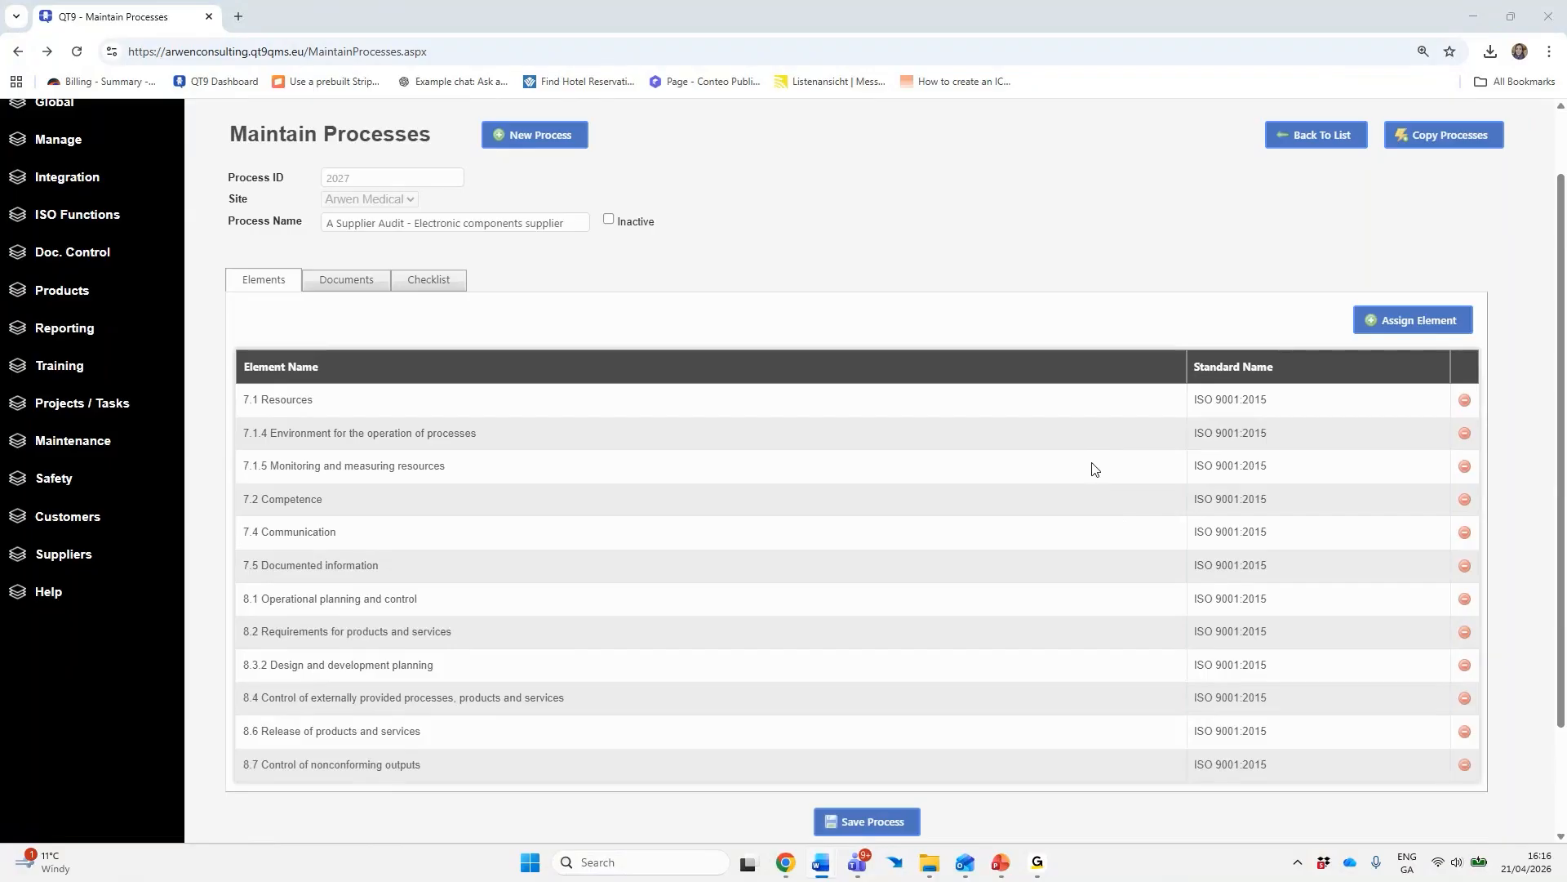
# Examine the quality standards available for assigning an element to the process, then close the dialog without adding any
pyautogui.click(1388, 324)
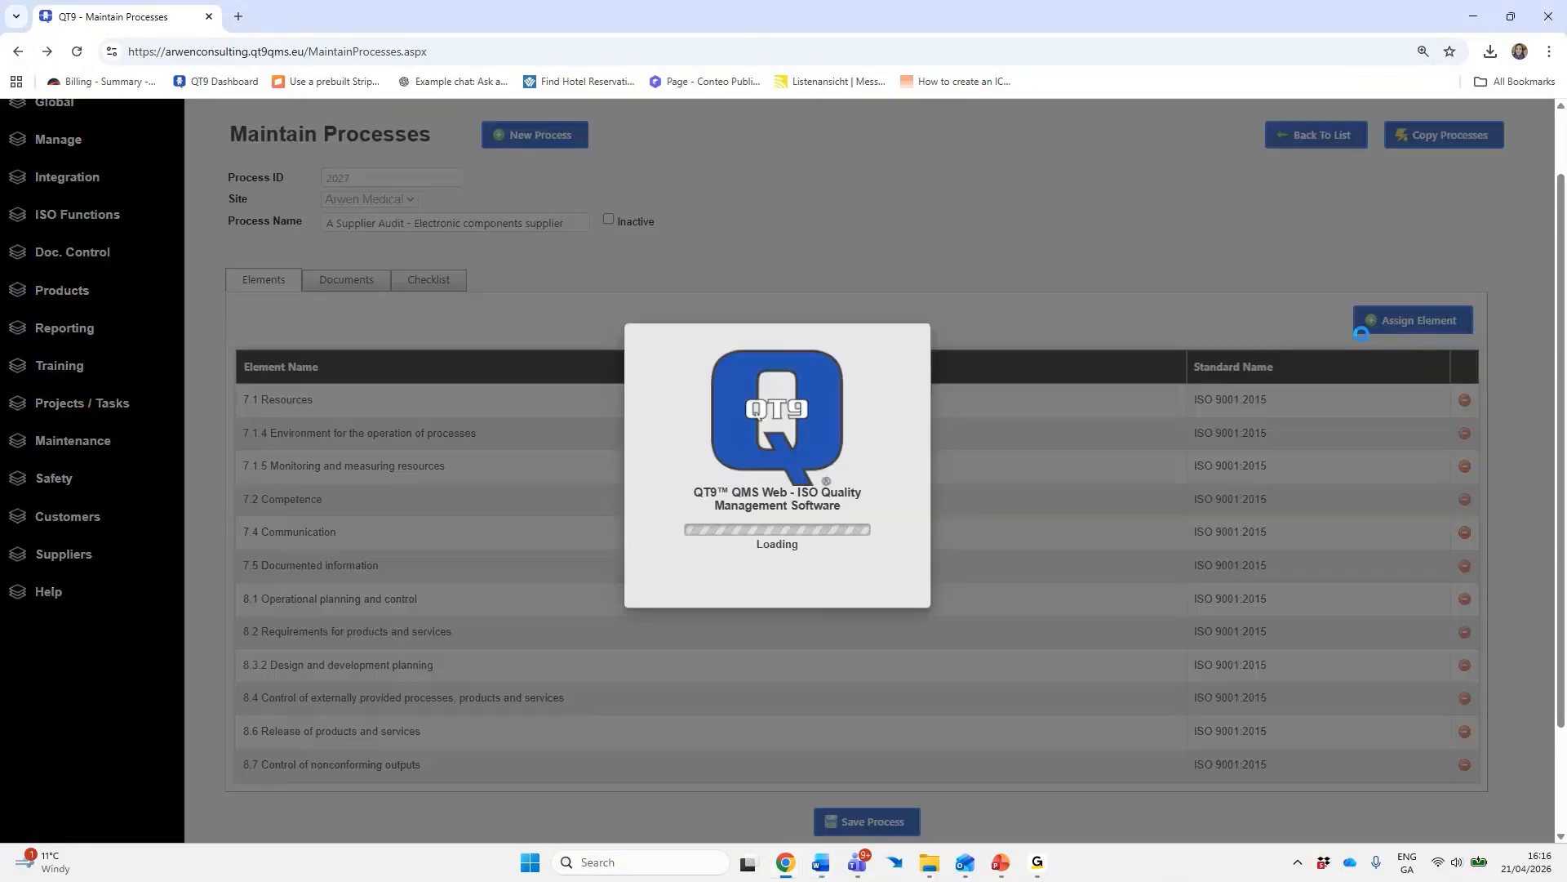
pyautogui.click(674, 431)
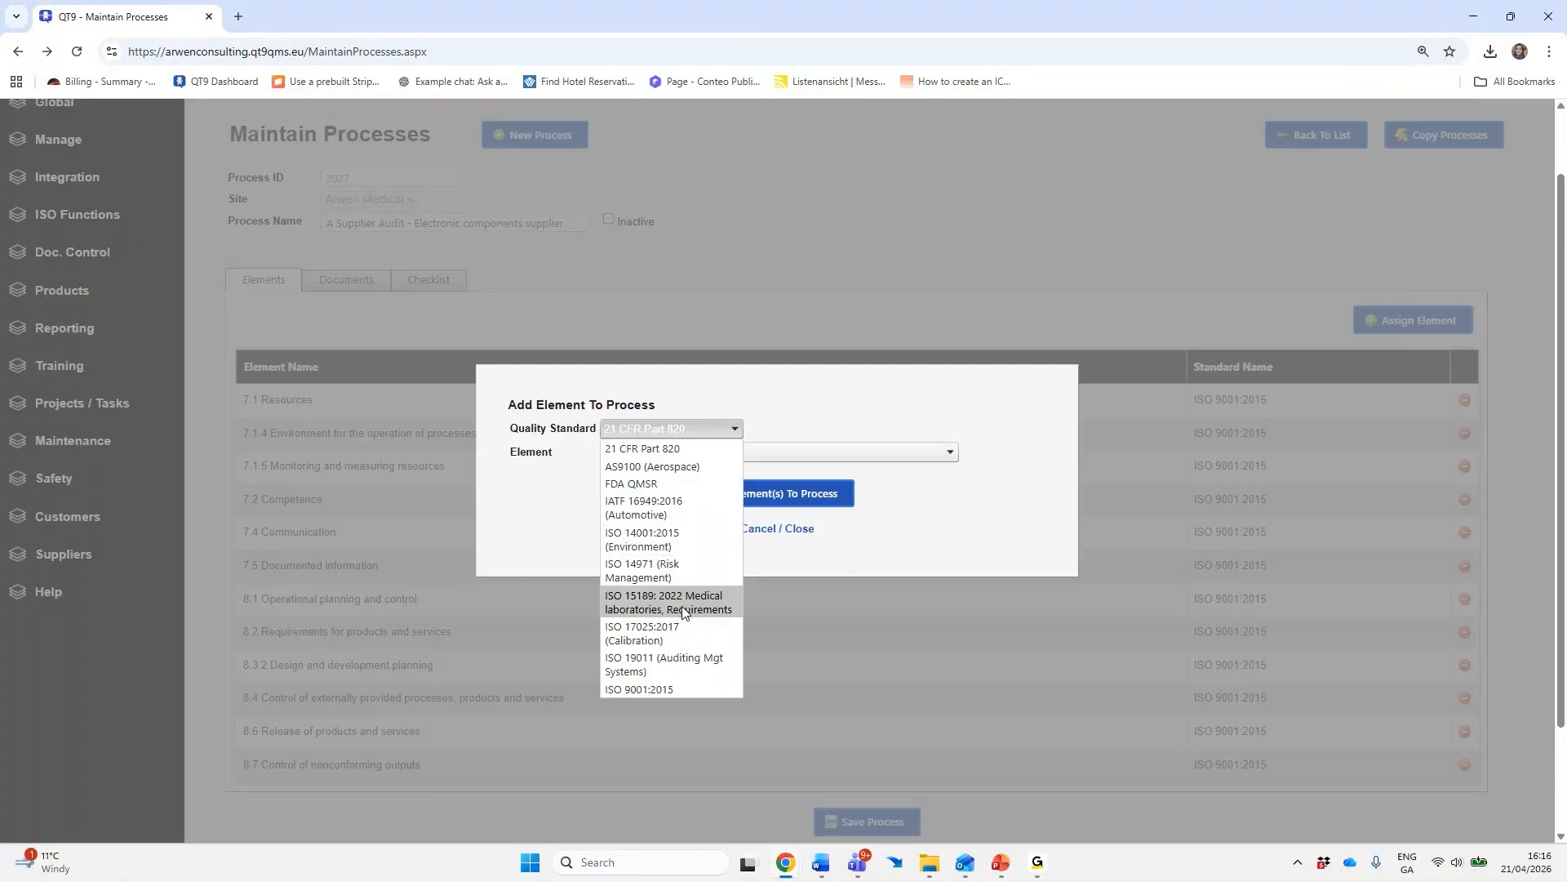
pyautogui.click(549, 543)
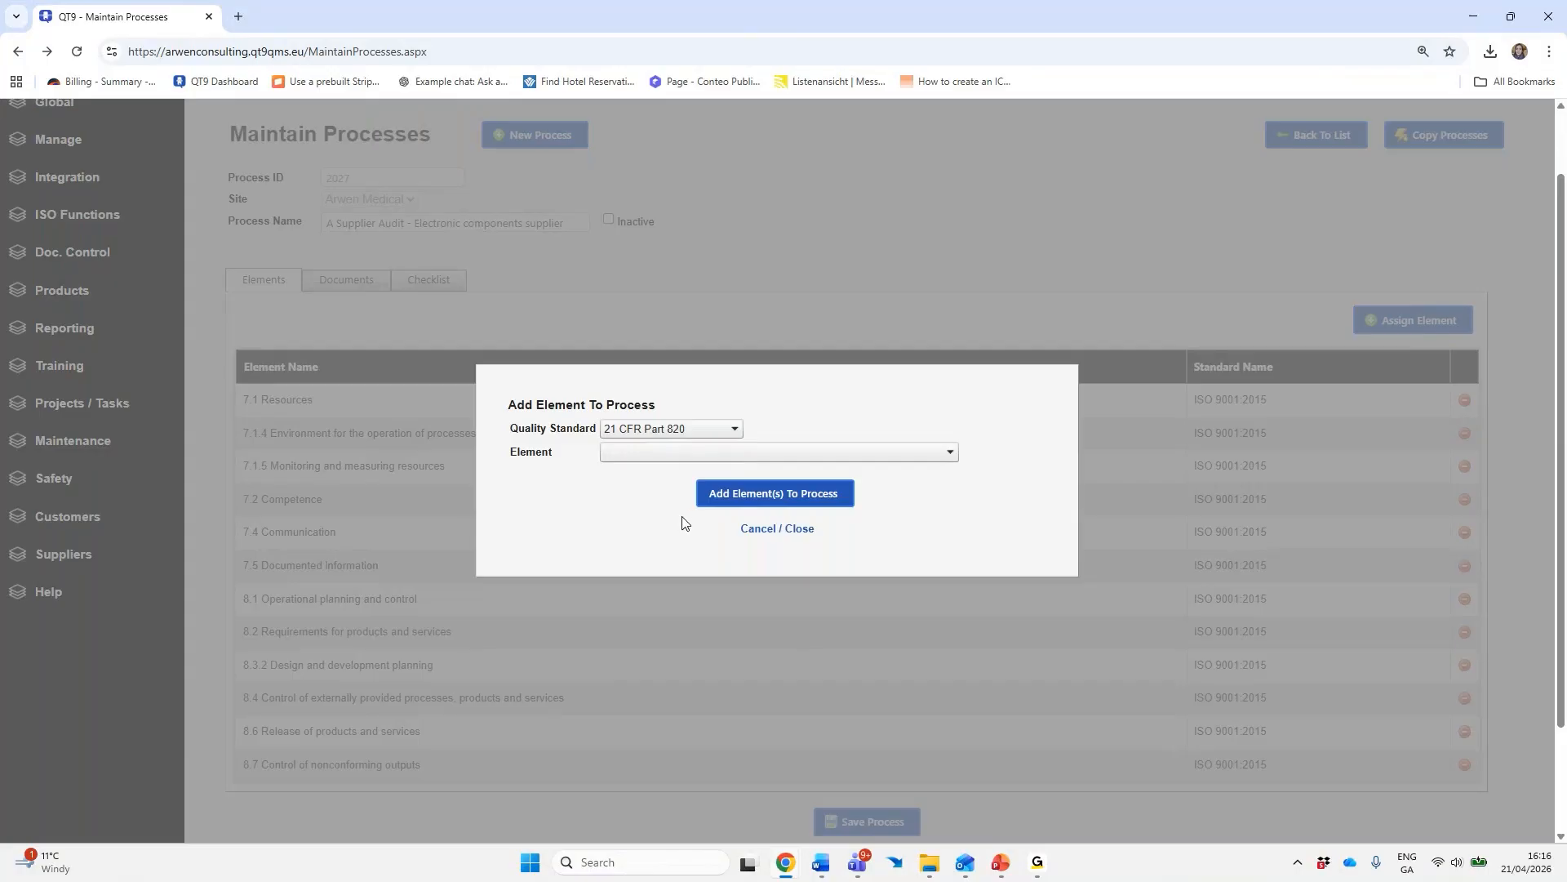
pyautogui.click(760, 532)
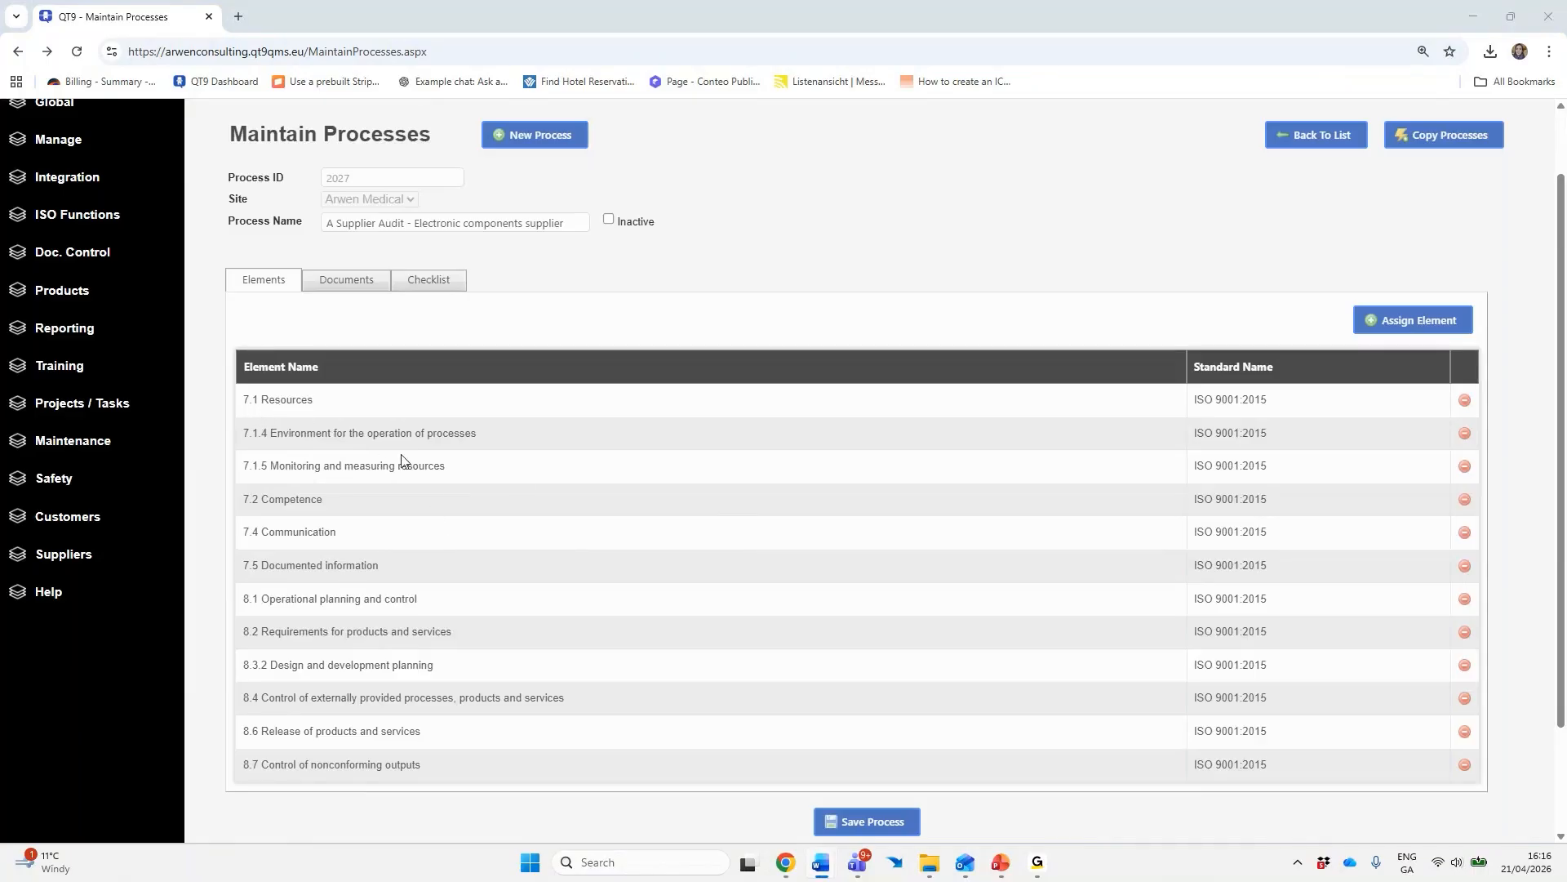
# Review the process's linked documents and the documents available to add, without assigning any, and view its assigned checklist
pyautogui.click(352, 290)
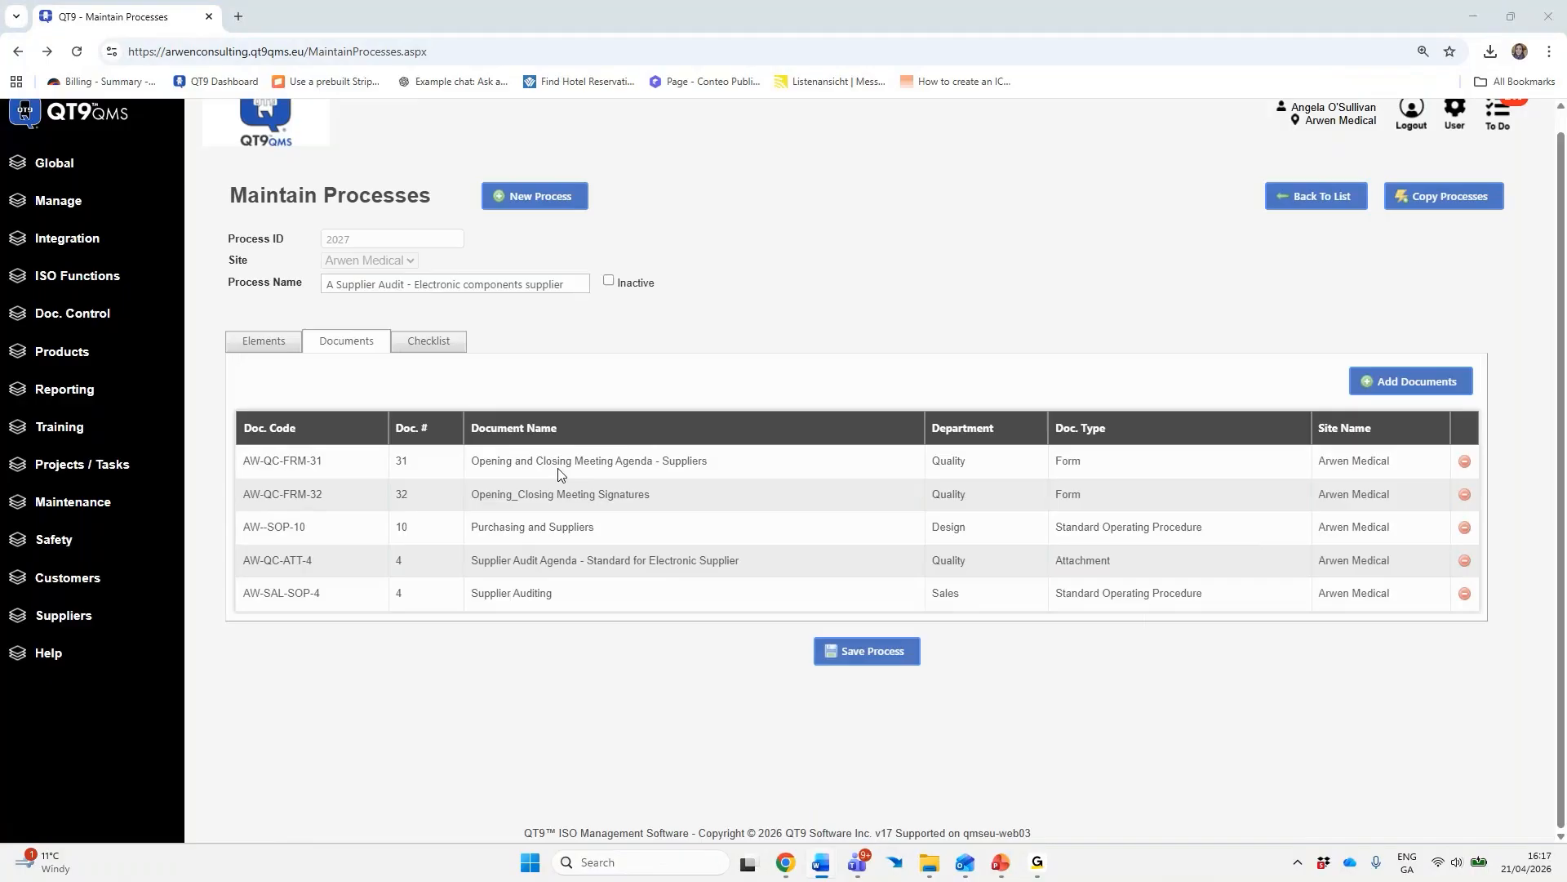
pyautogui.click(1381, 393)
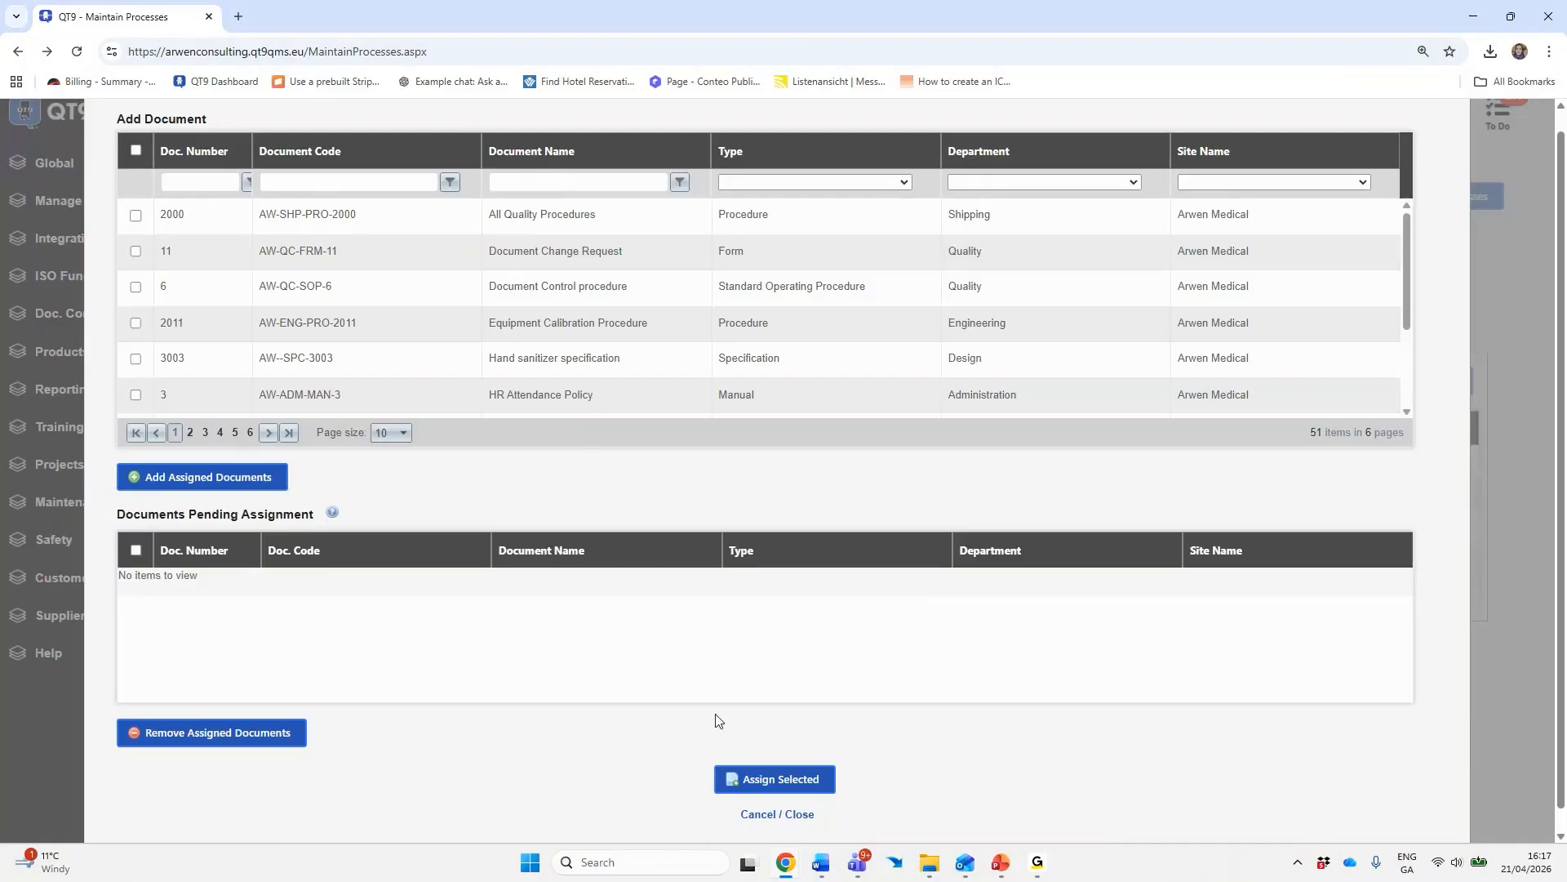
pyautogui.click(763, 816)
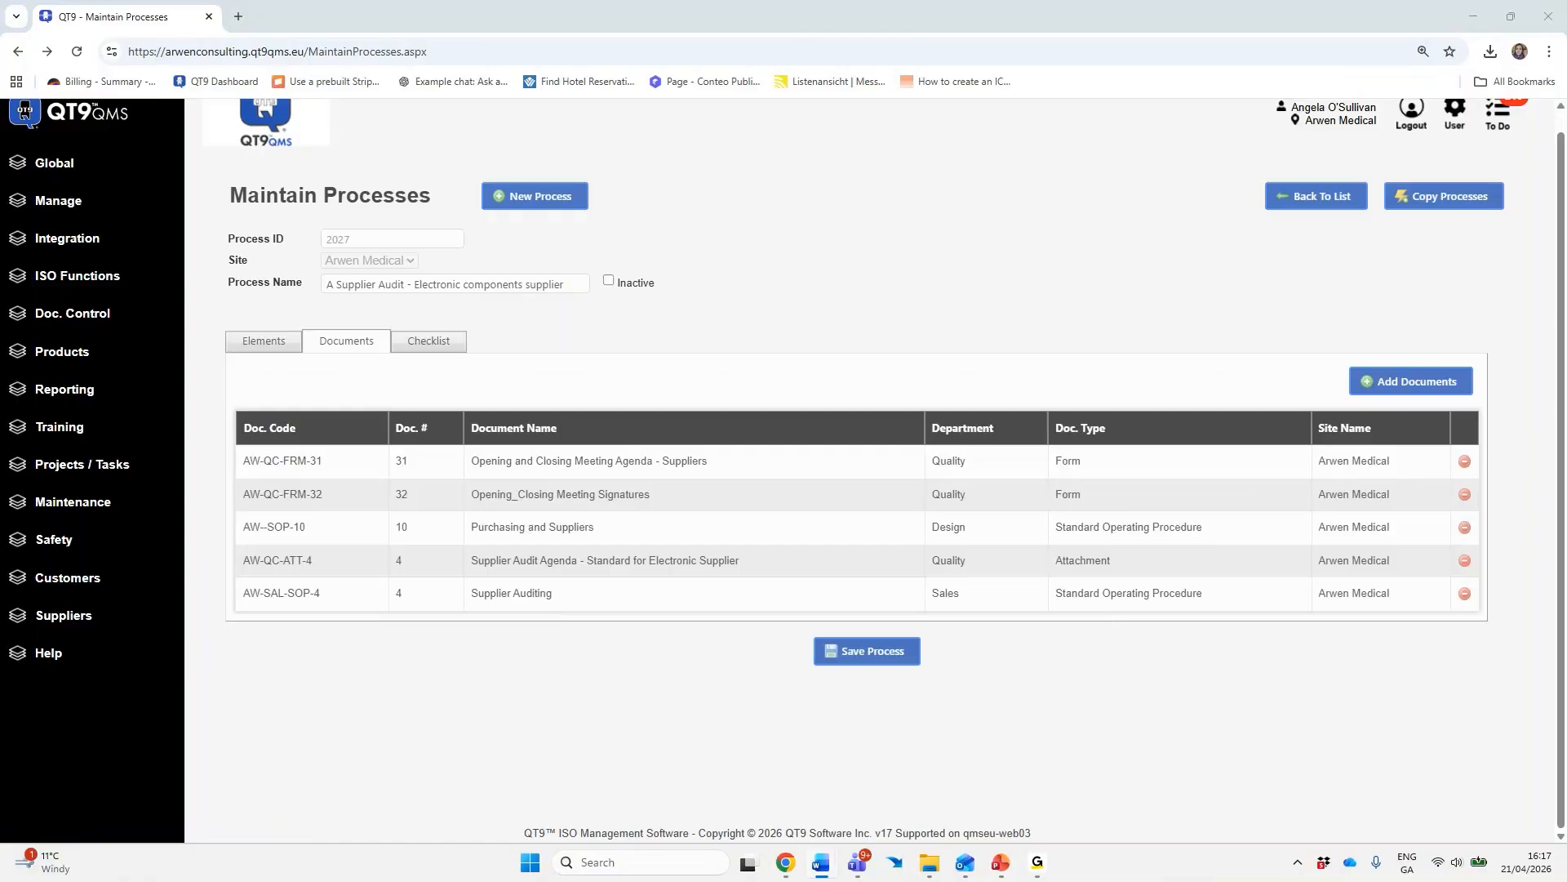
pyautogui.click(447, 343)
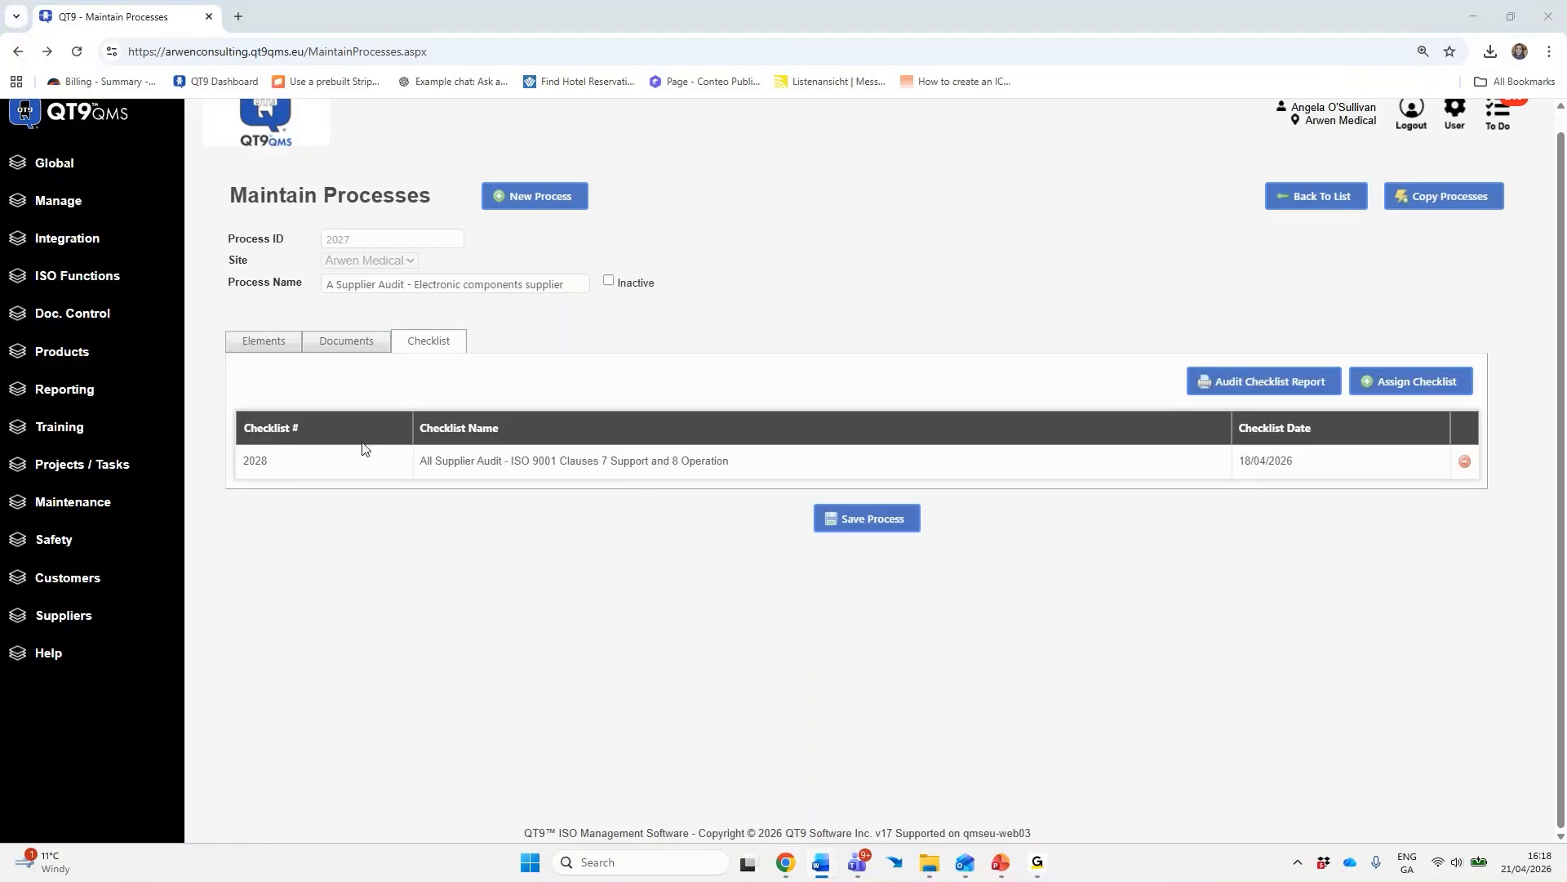
# Open the audit checklist maintenance list to review the checklists set up for the Arwen Medical site
pyautogui.click(76, 211)
pyautogui.click(76, 242)
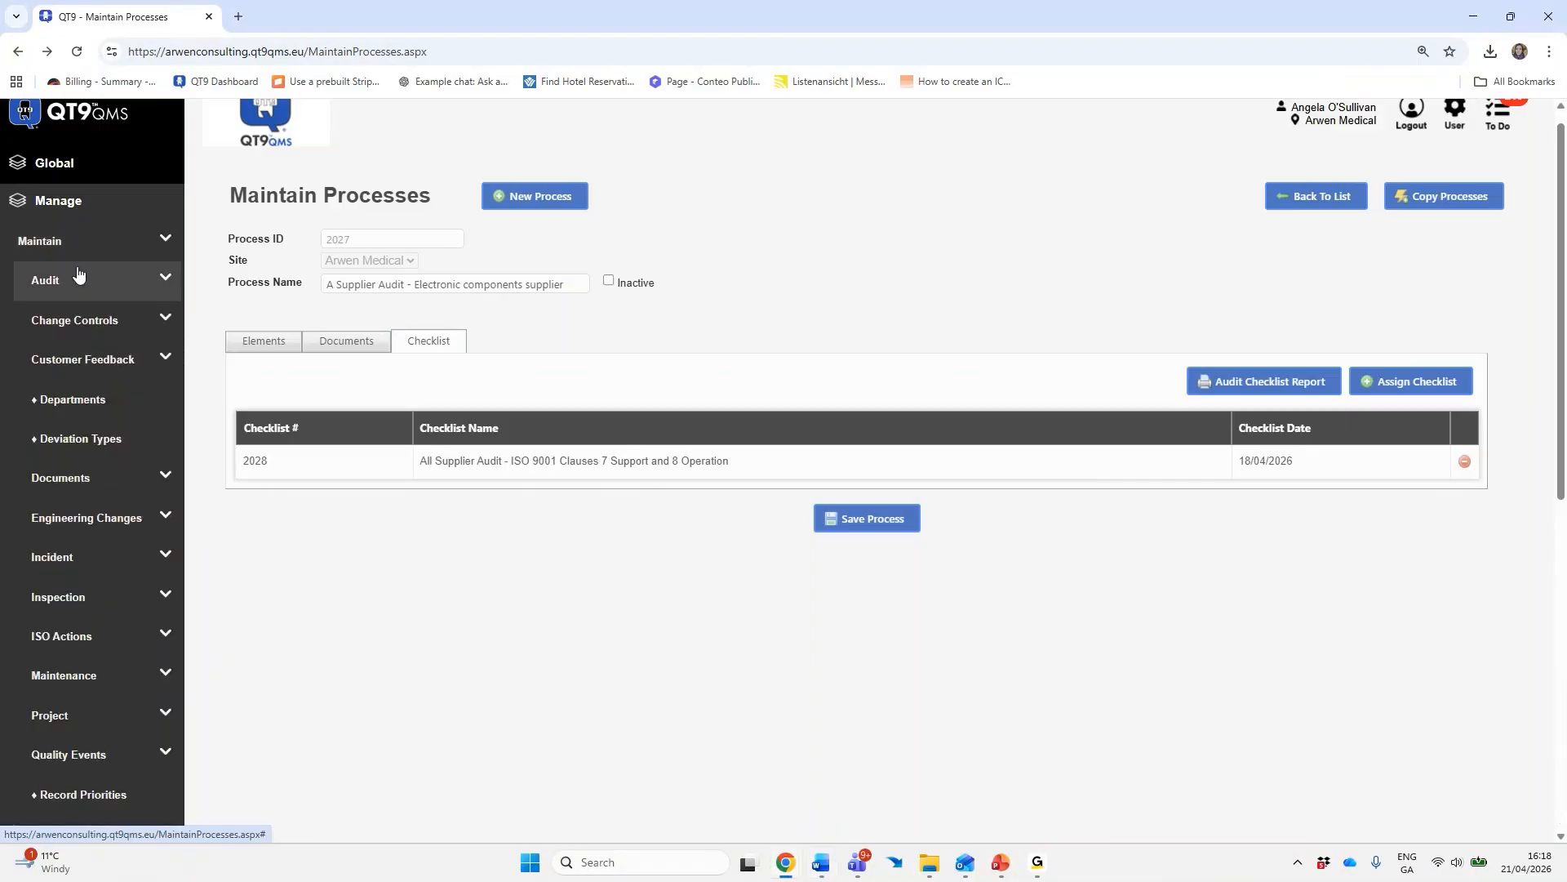
pyautogui.click(79, 282)
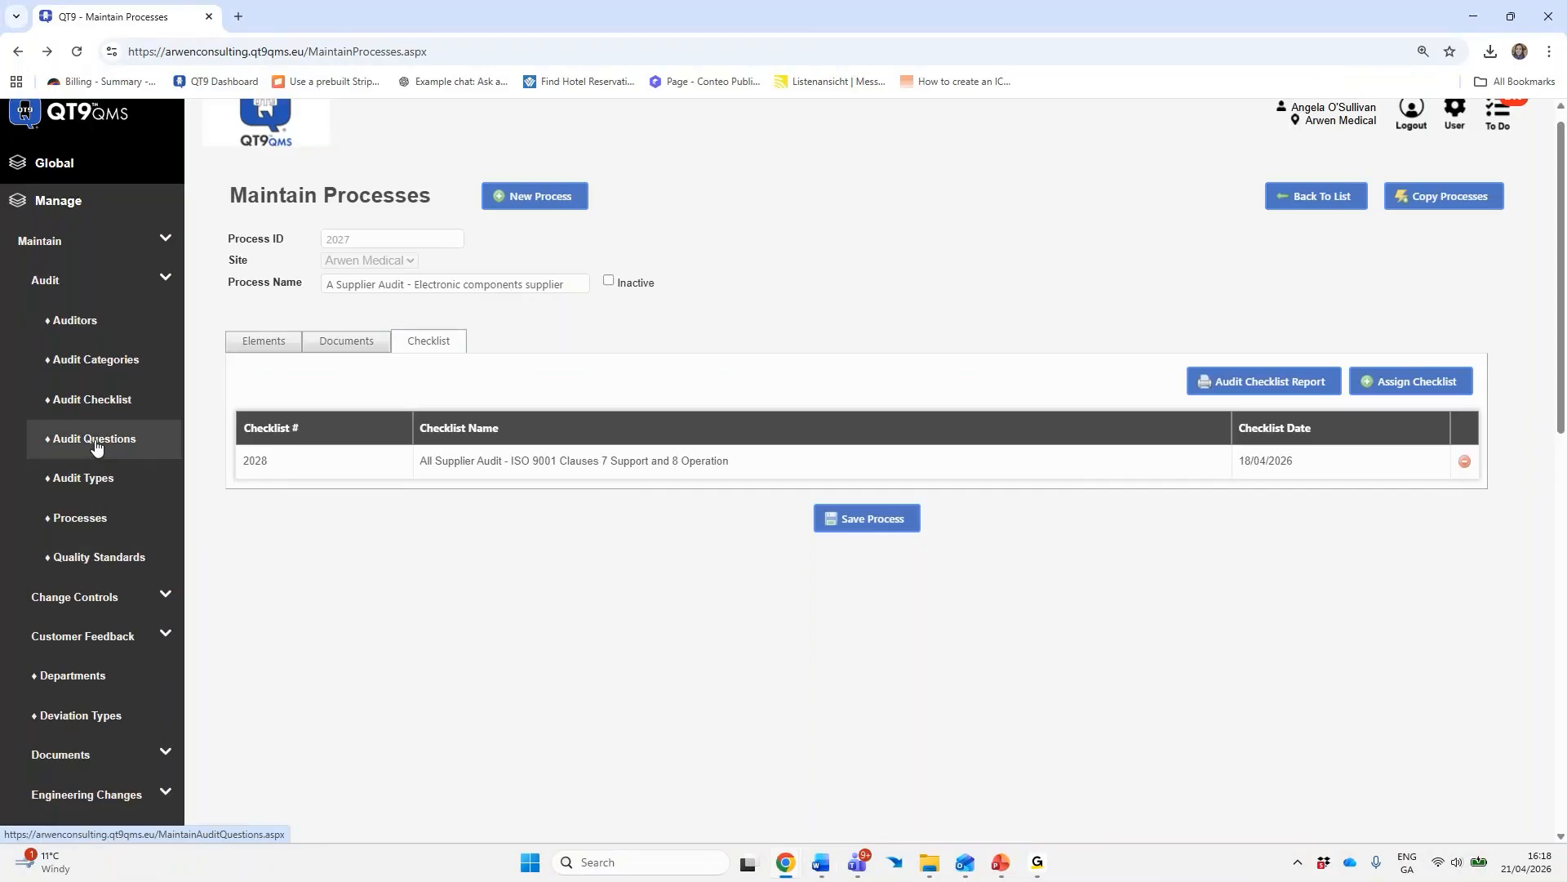
pyautogui.click(91, 404)
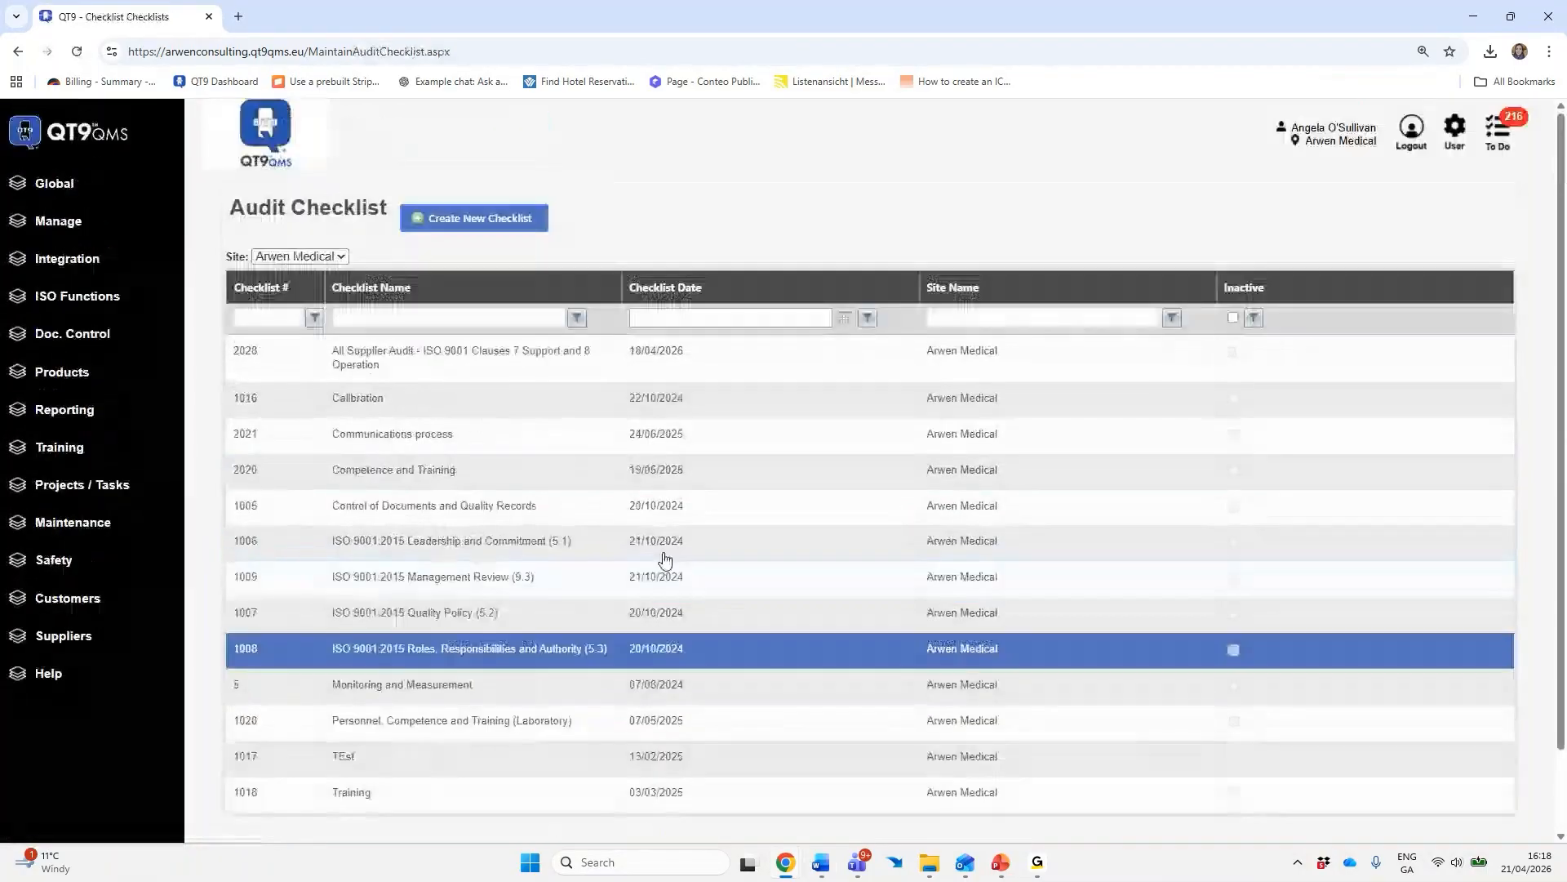
pyautogui.click(664, 558)
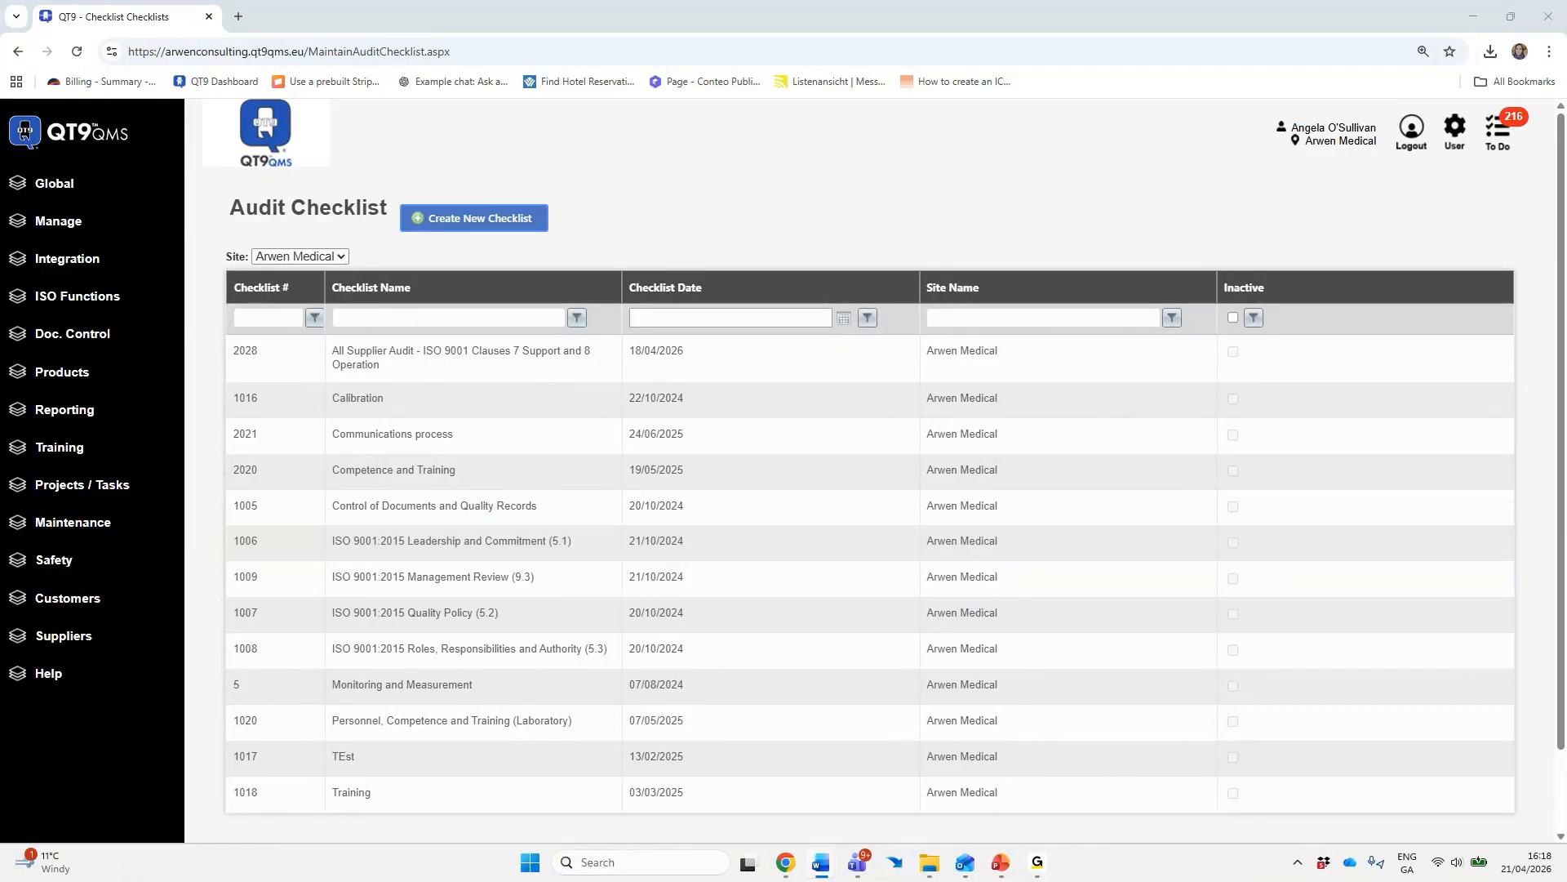
# Open the audit management list under the ISO functions
pyautogui.click(72, 296)
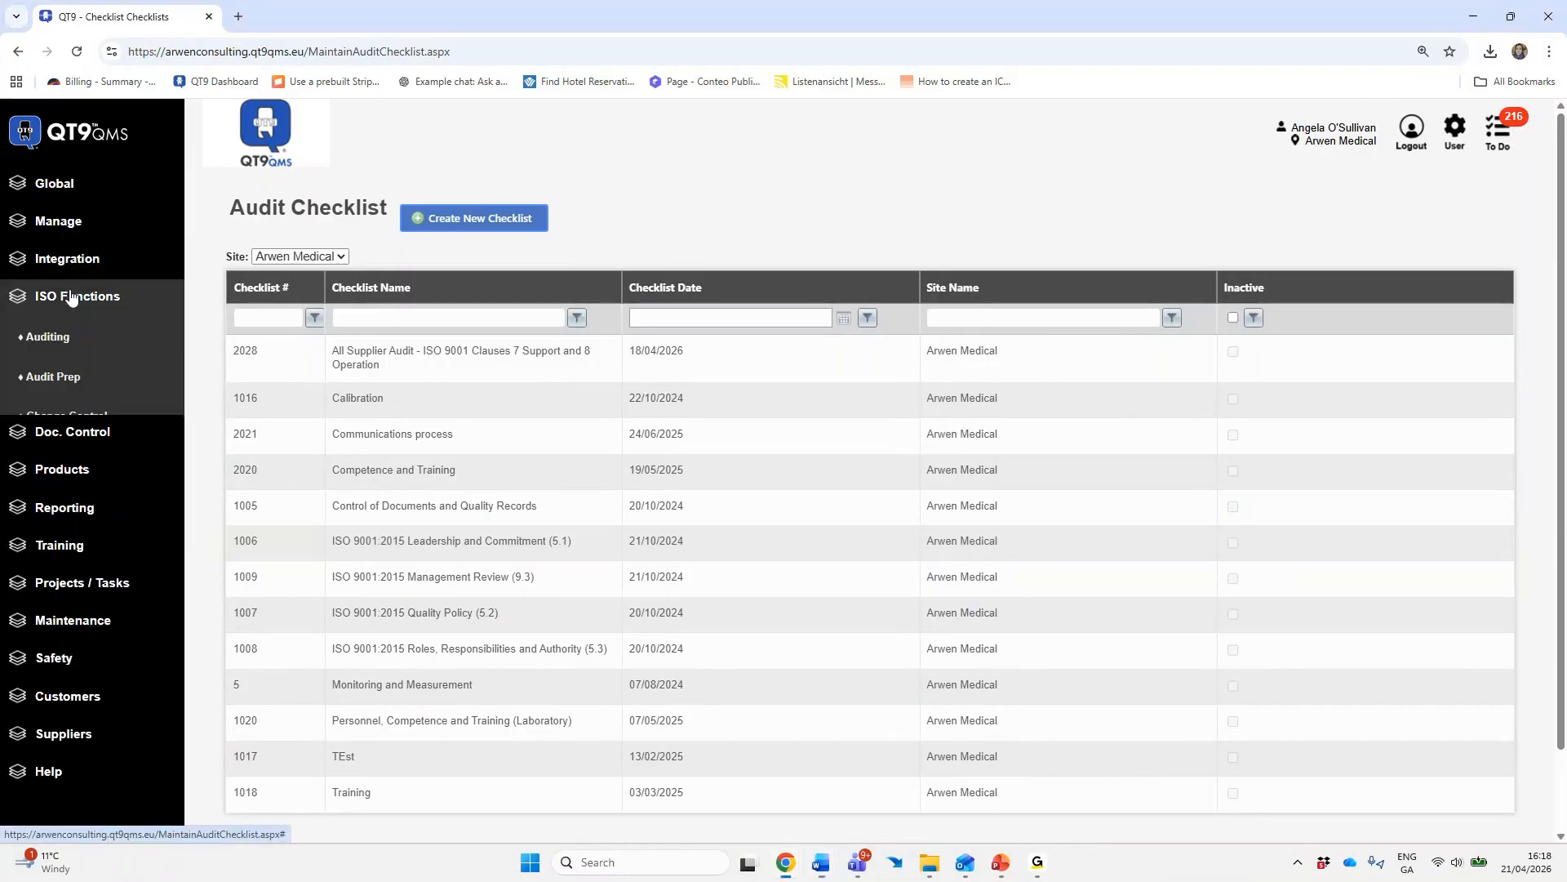
pyautogui.click(70, 347)
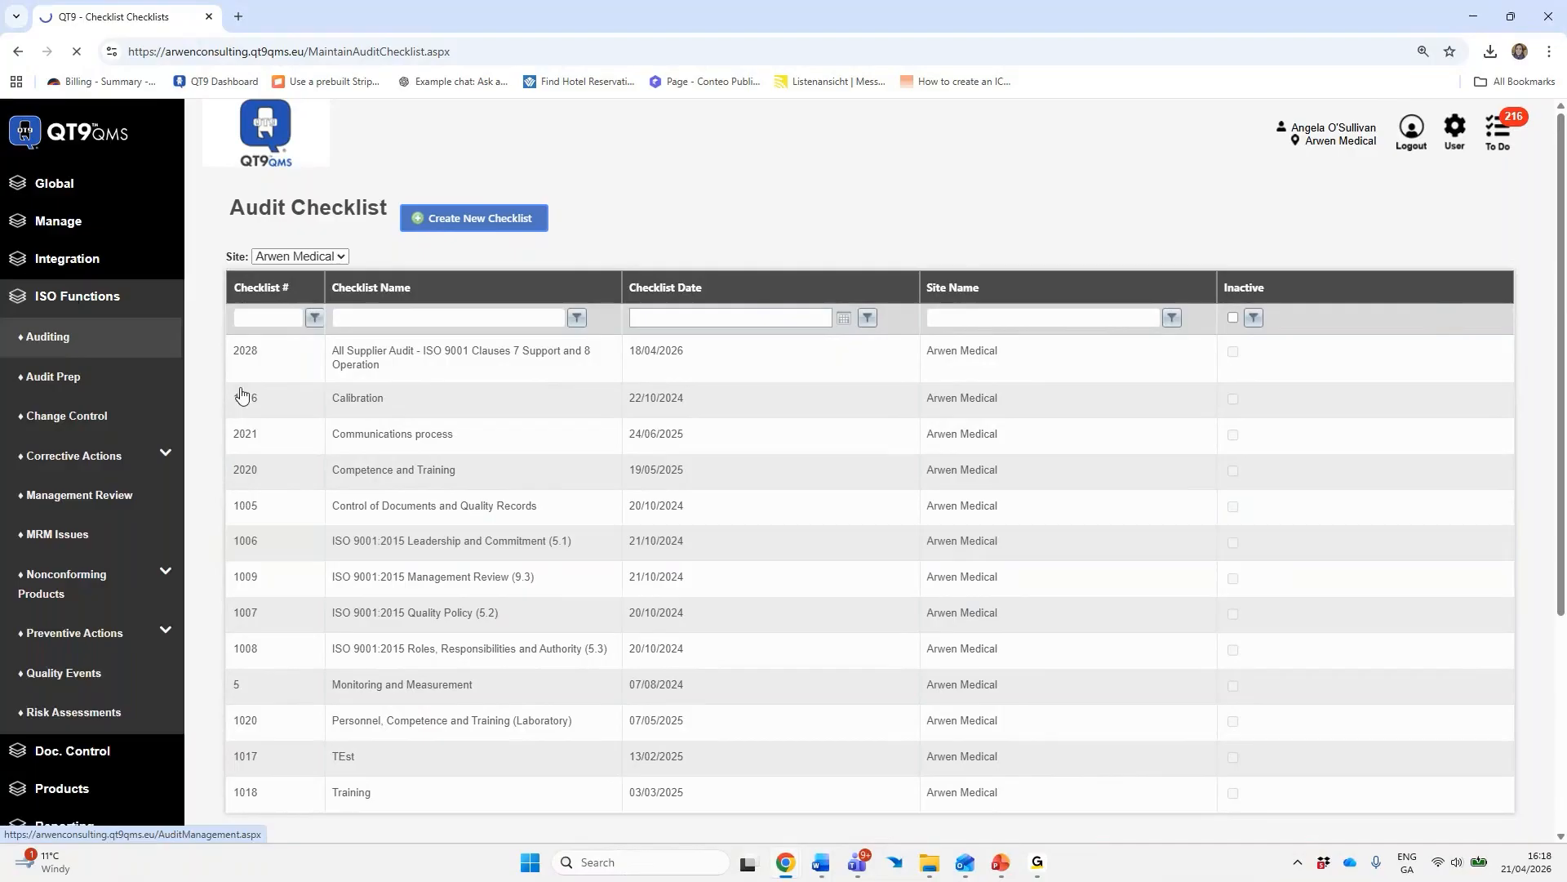
pyautogui.doubleClick(663, 347)
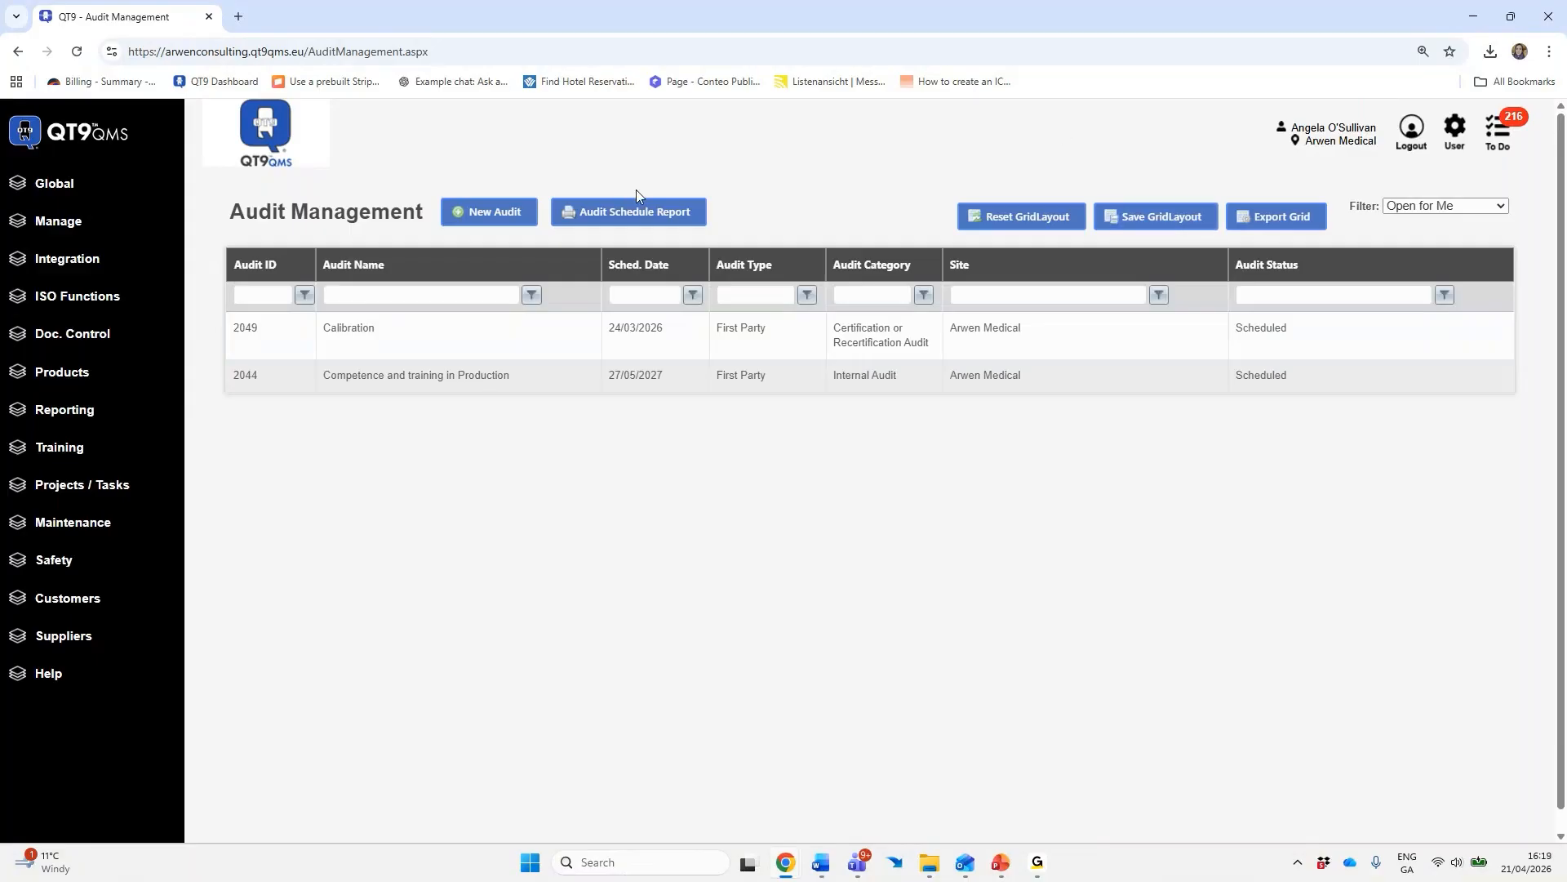
# Schedule an Arwen Medical audit named "Audit of Angel Electronics", with type and category Supplier Audit and date 21/04/2026
pyautogui.click(508, 215)
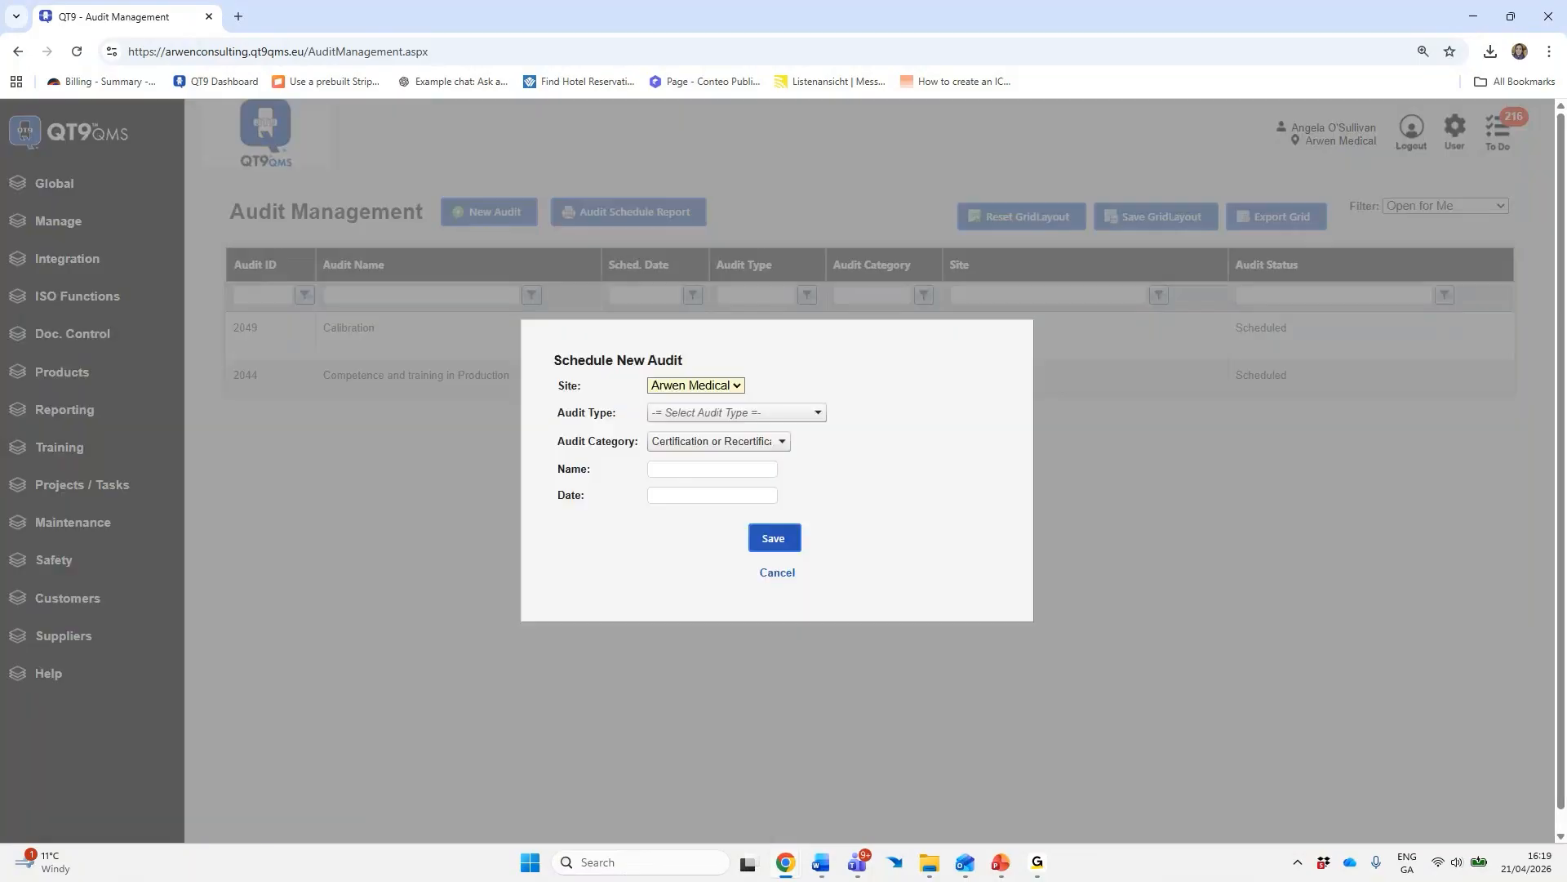
pyautogui.click(721, 412)
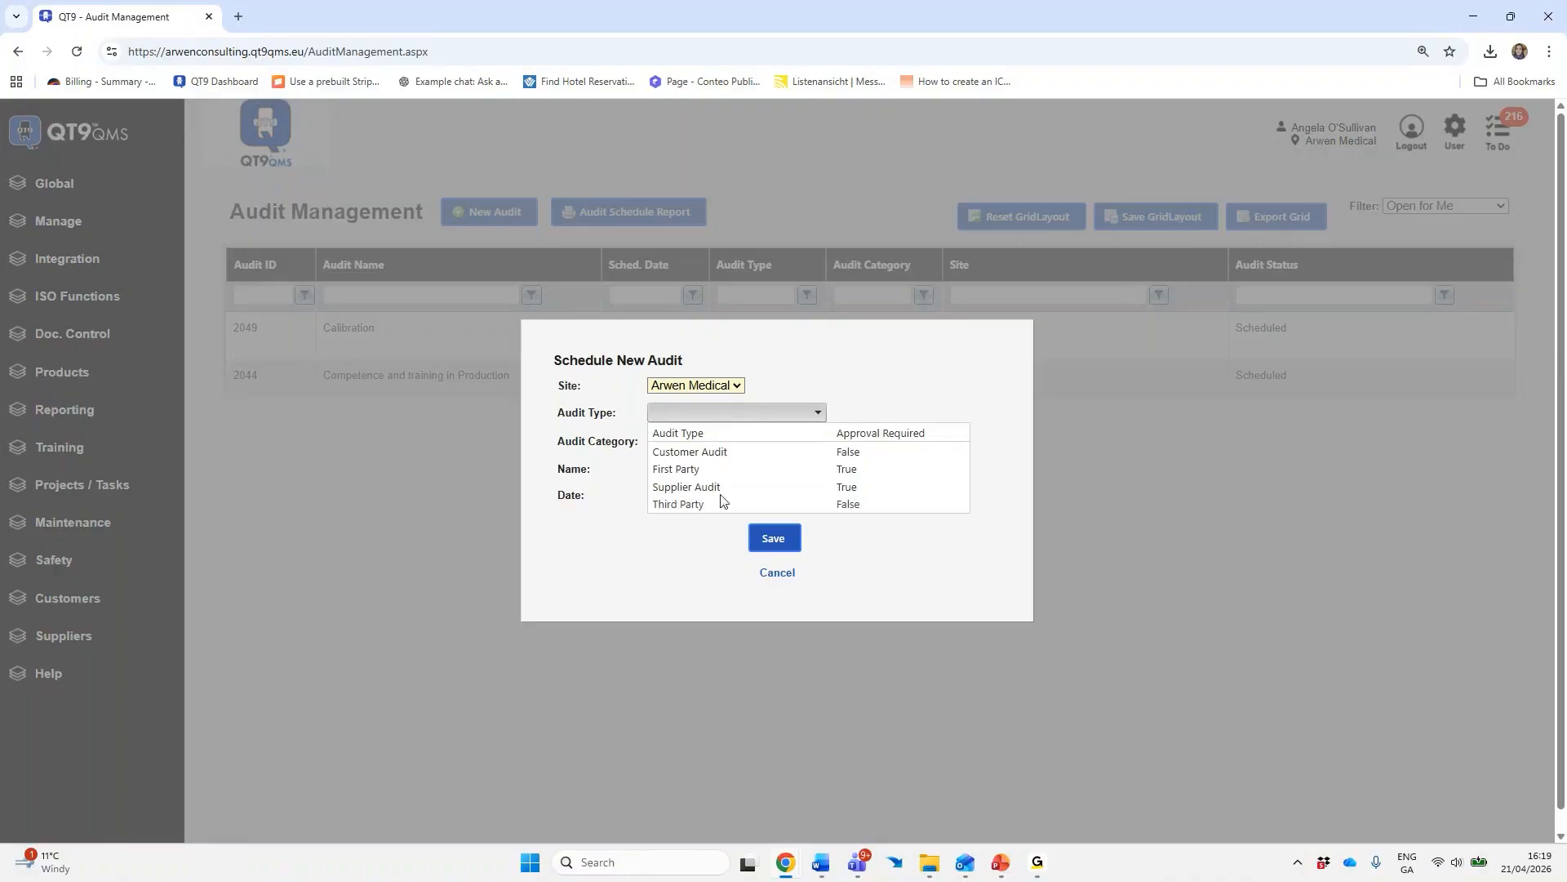
pyautogui.click(721, 487)
pyautogui.click(692, 442)
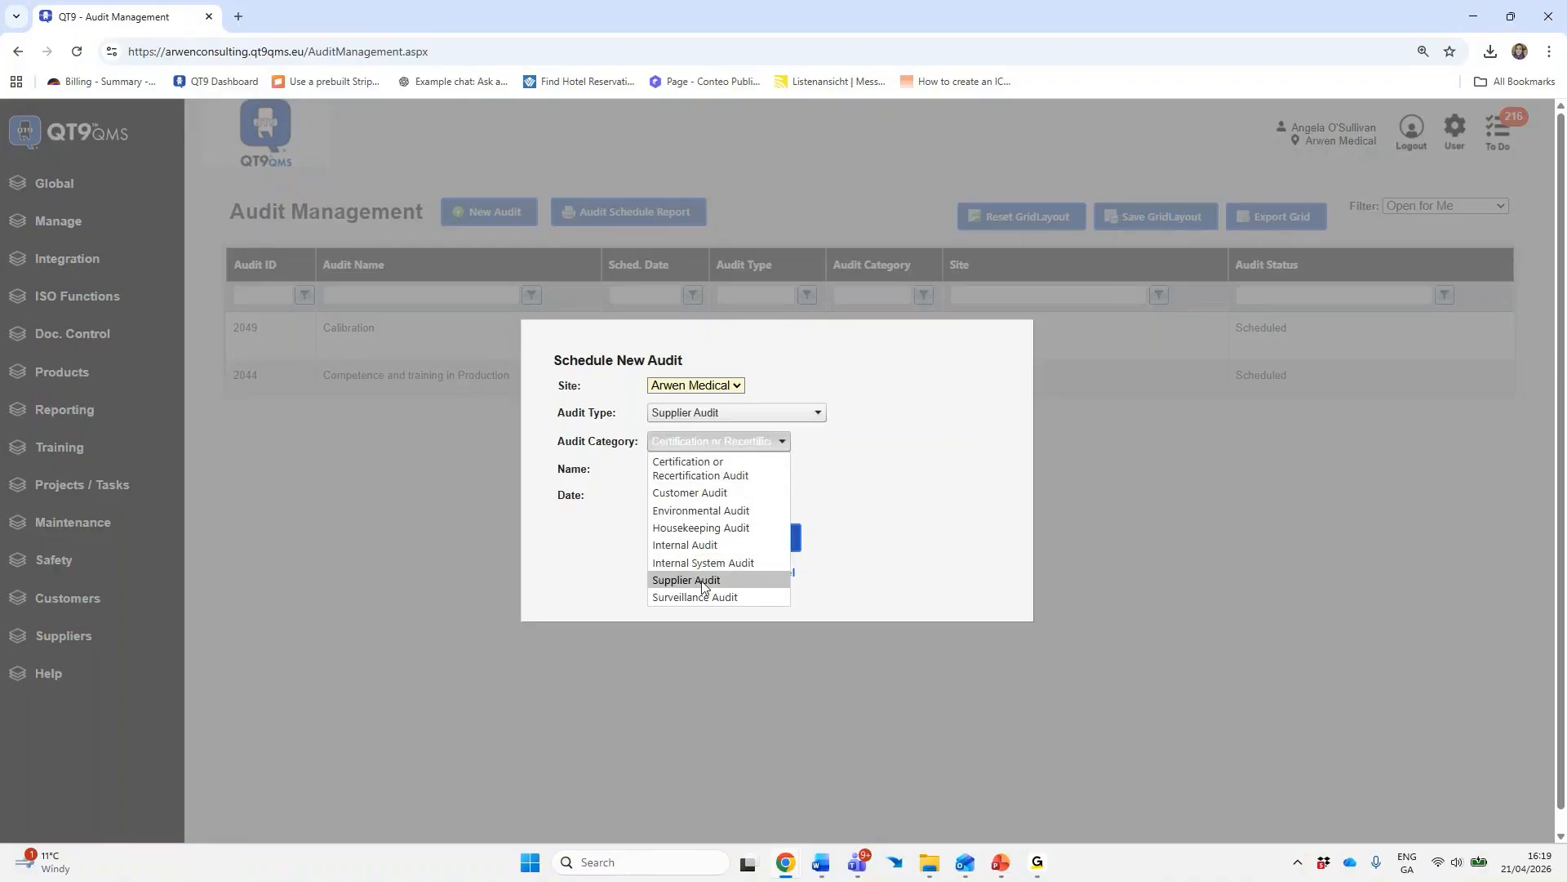
pyautogui.click(702, 581)
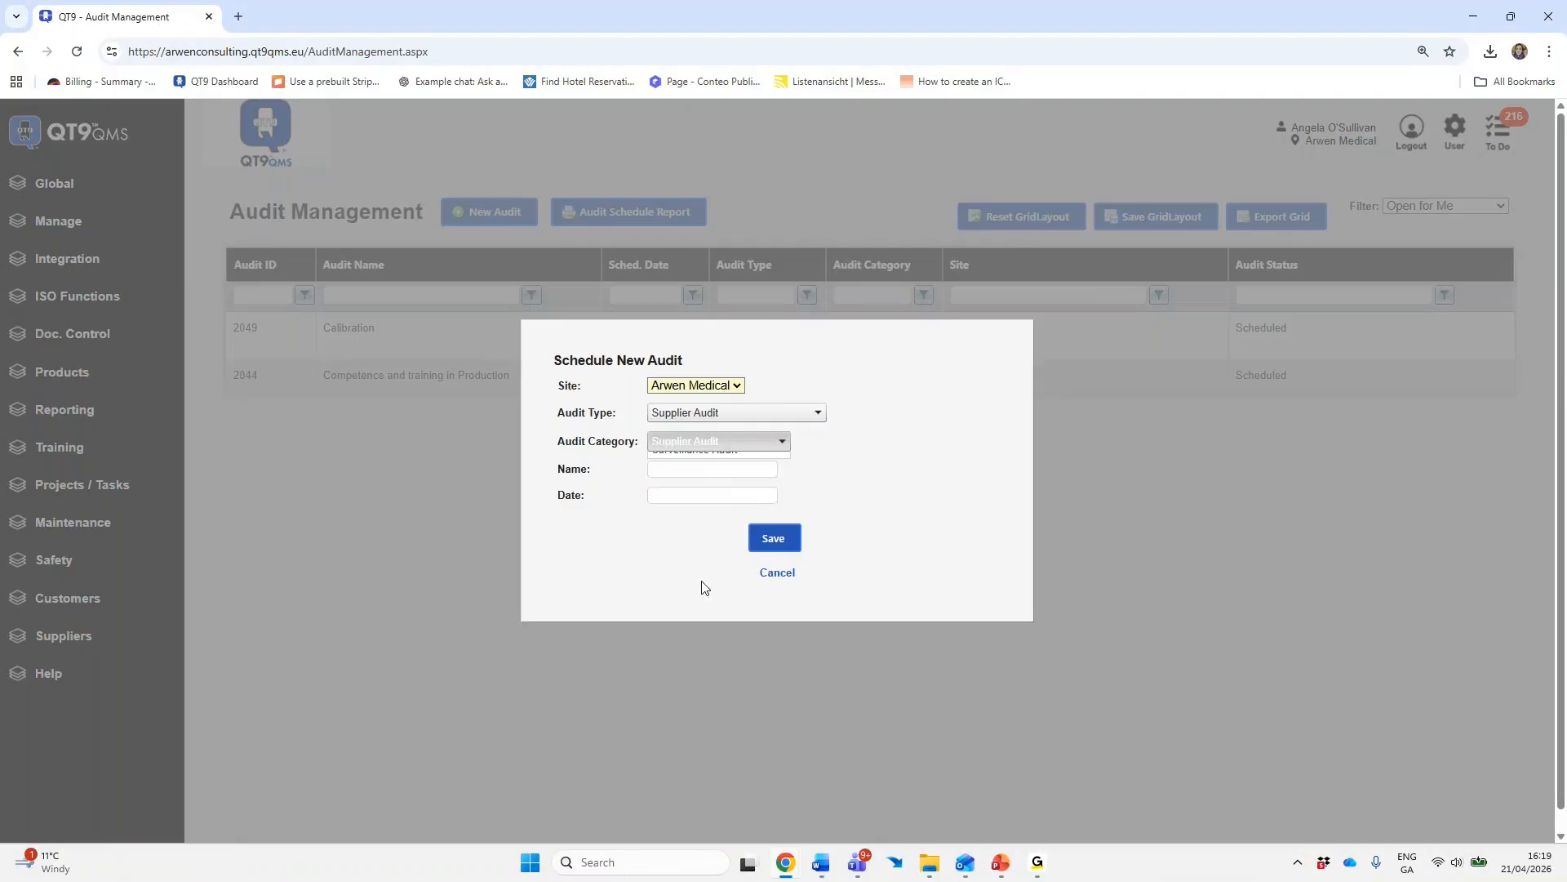
pyautogui.click(663, 472)
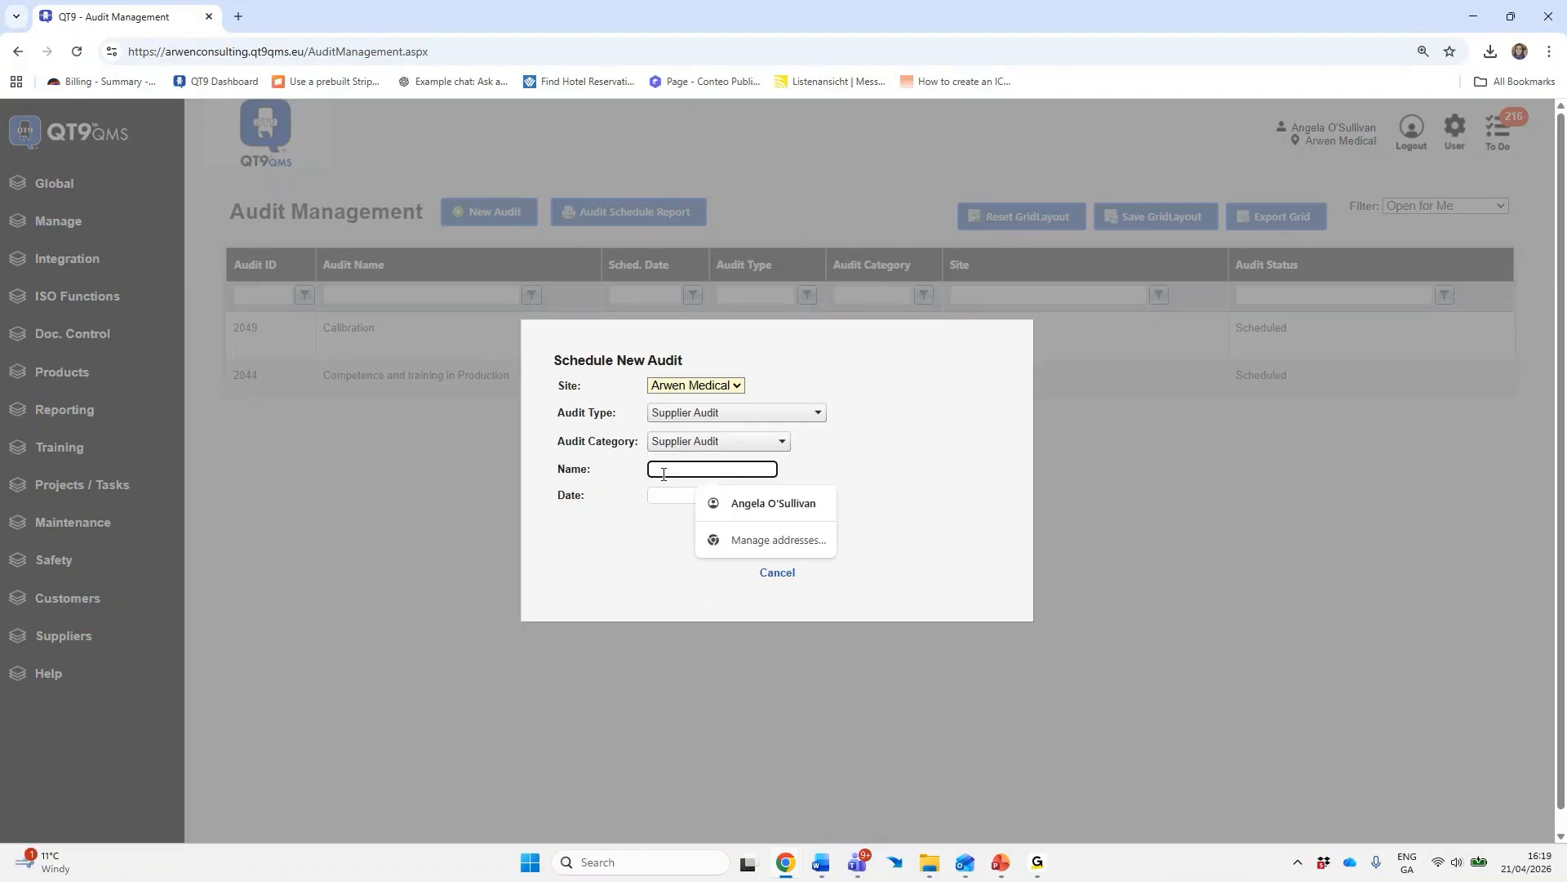
pyautogui.write('Audit of Angel Electronics')
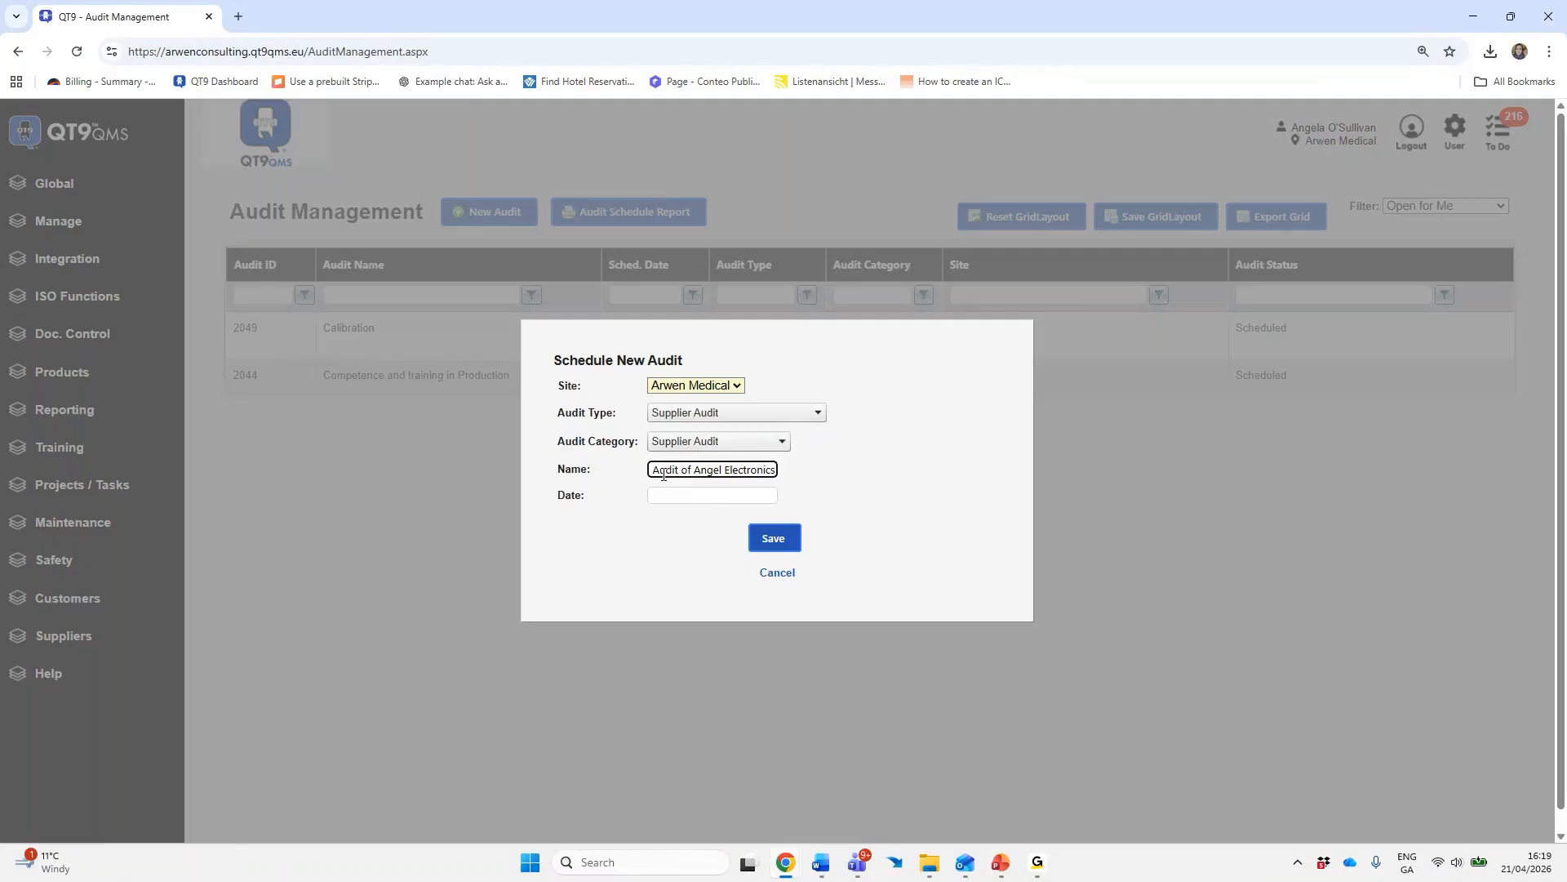
pyautogui.click(675, 496)
pyautogui.click(672, 445)
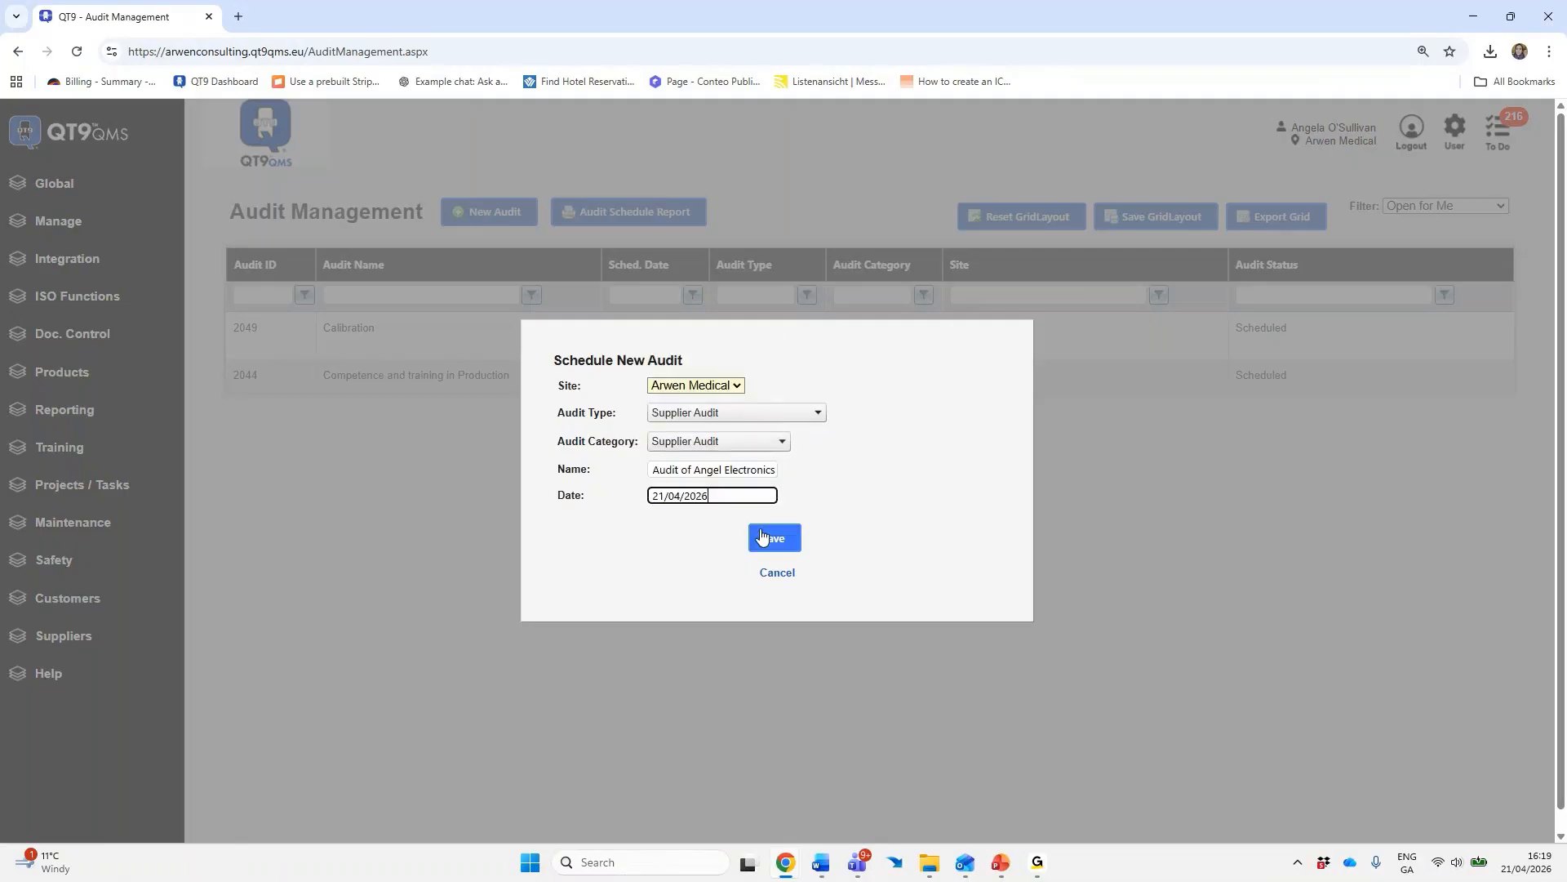
pyautogui.click(762, 536)
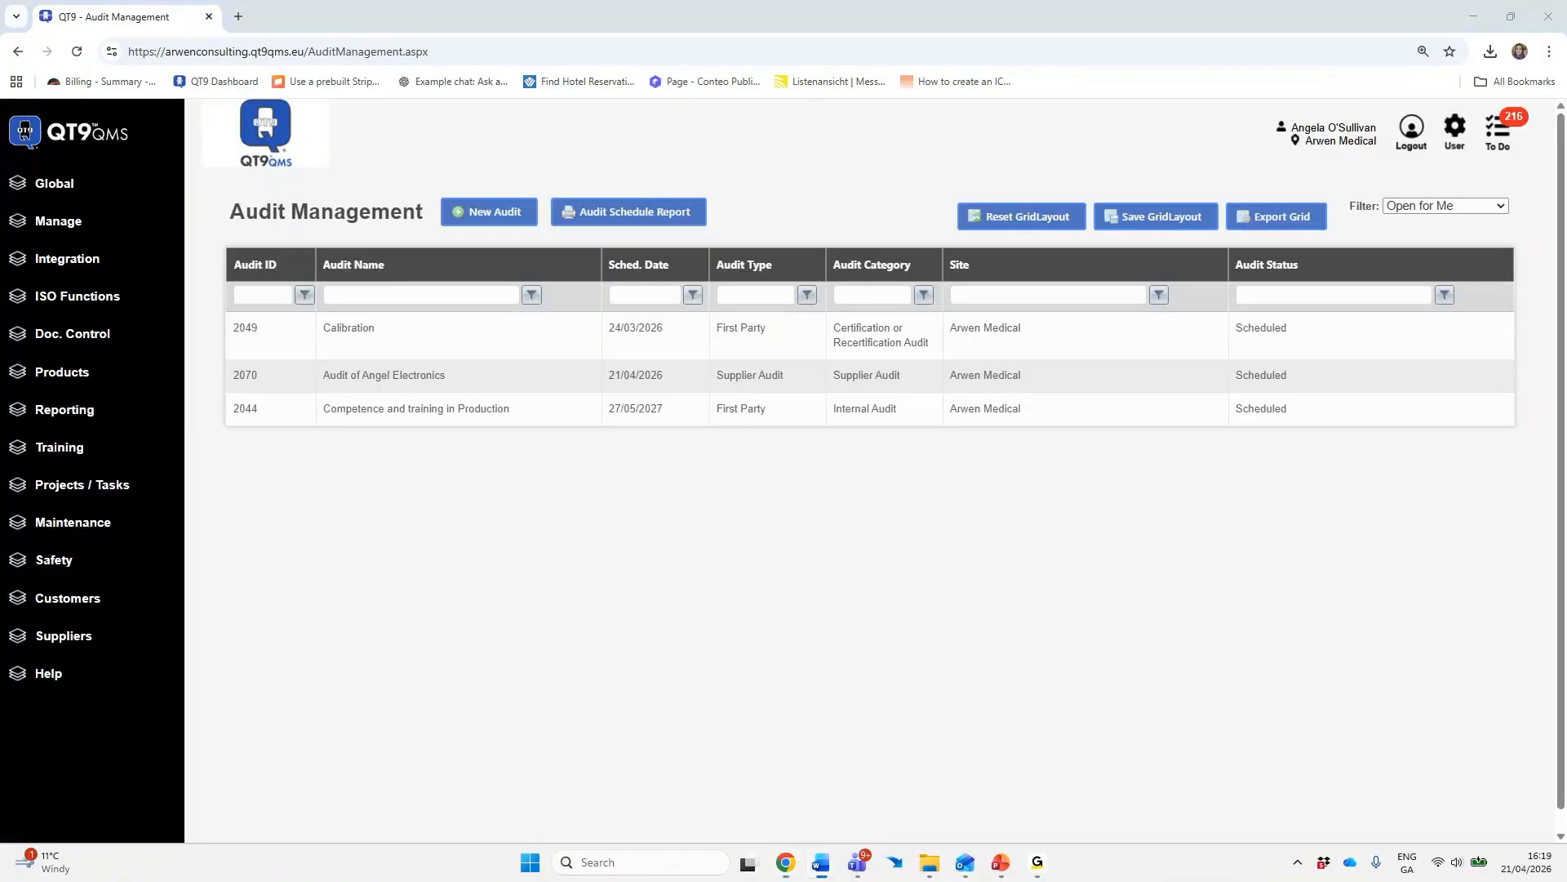
# Open the Audit of Angel Electronics record and set its supplier to Angel Electronics
pyautogui.click(900, 374)
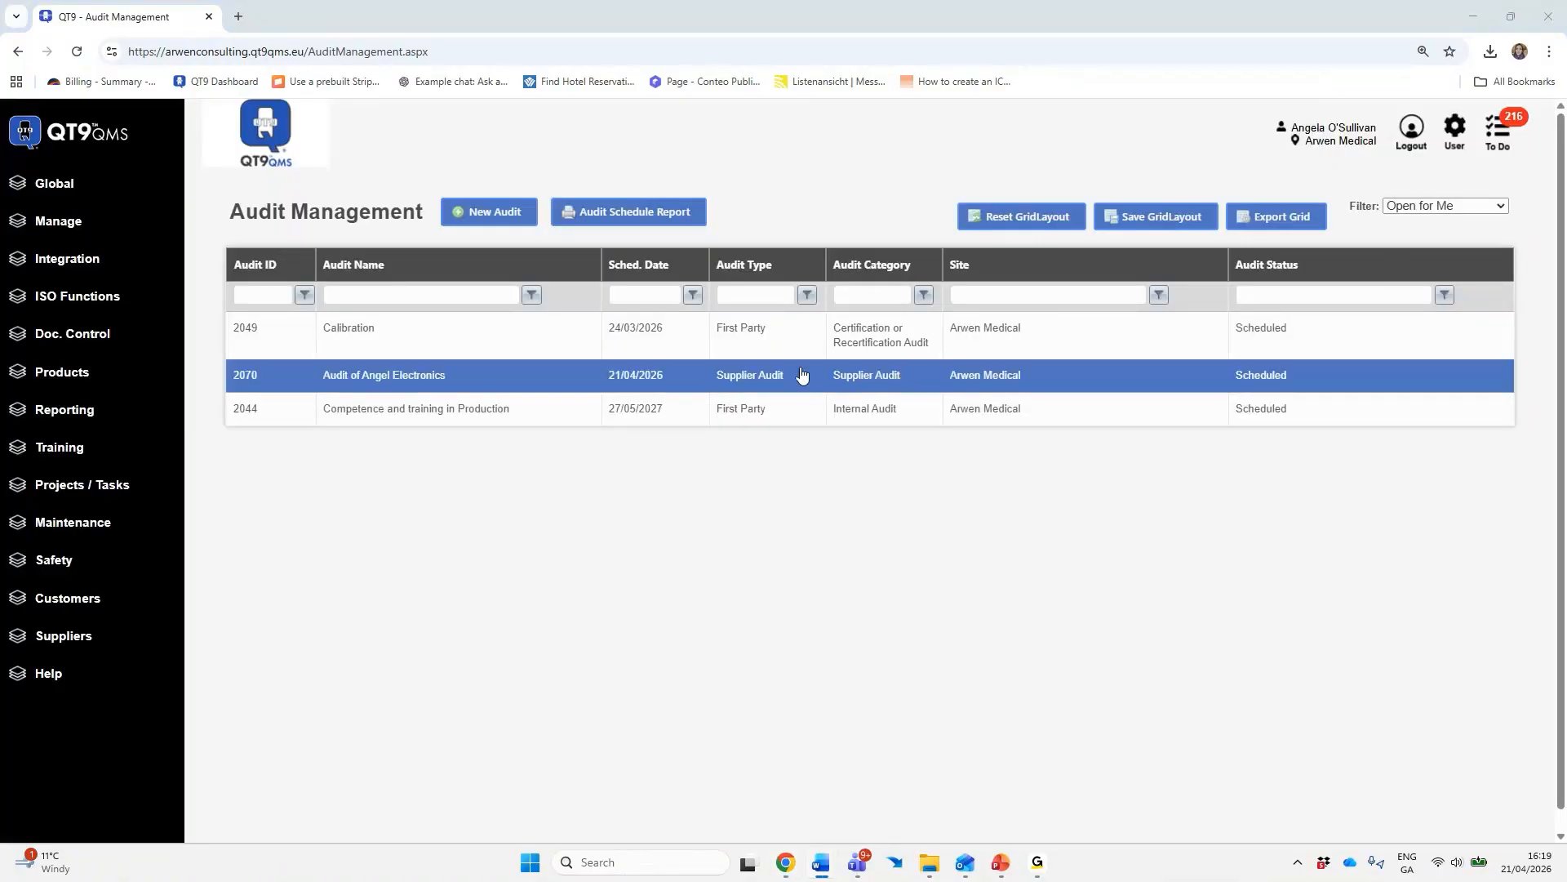
pyautogui.doubleClick(462, 389)
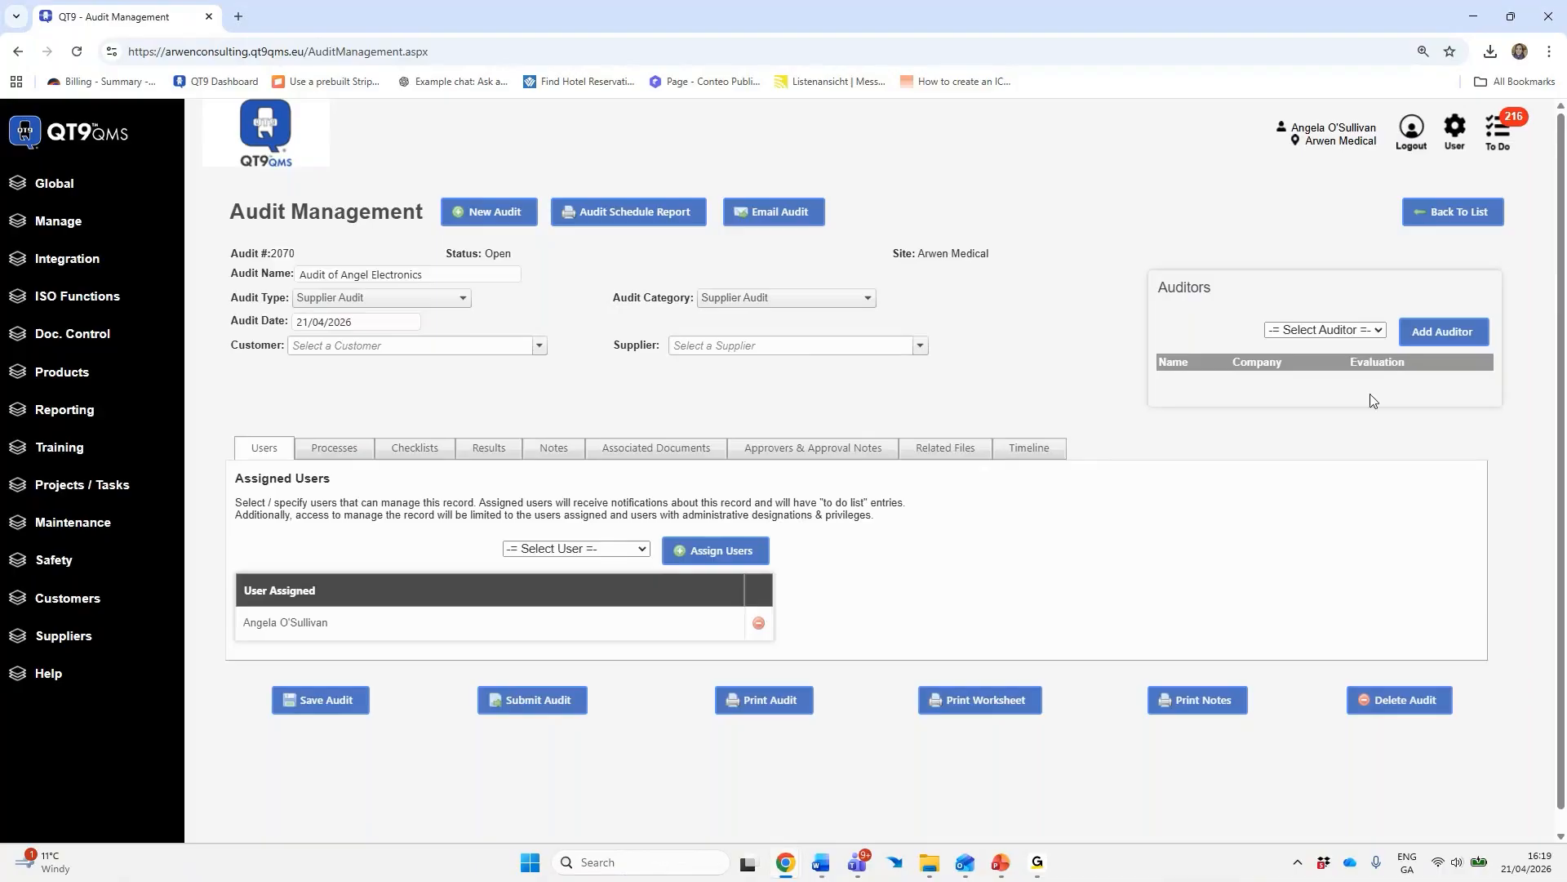
pyautogui.click(814, 347)
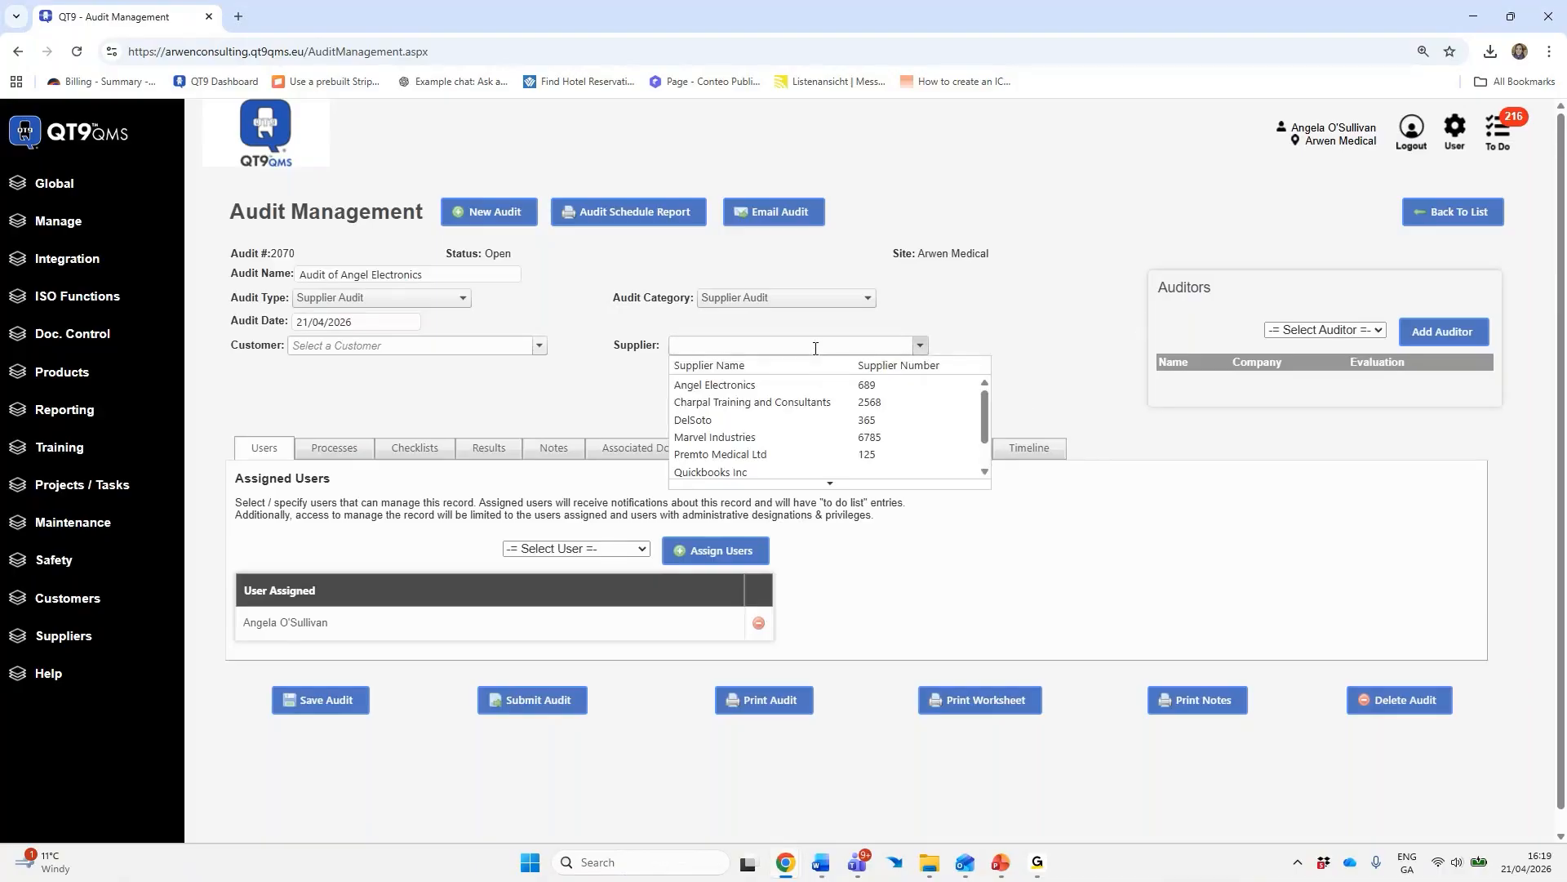
pyautogui.click(749, 393)
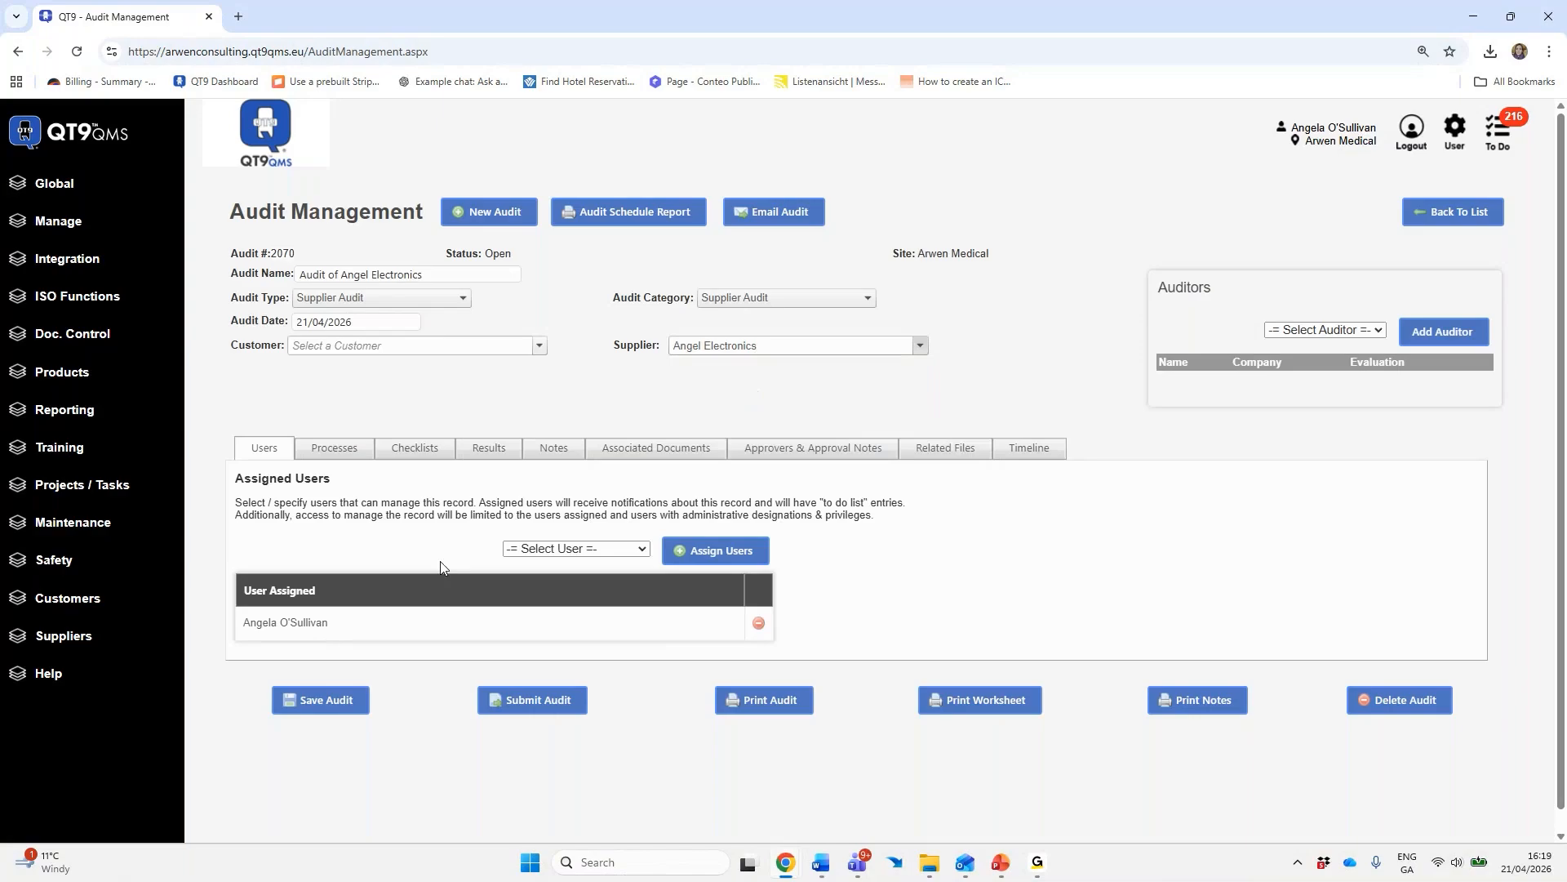
# Add an internal auditor to the Angel Electronics audit and save the audit record
pyautogui.click(1342, 335)
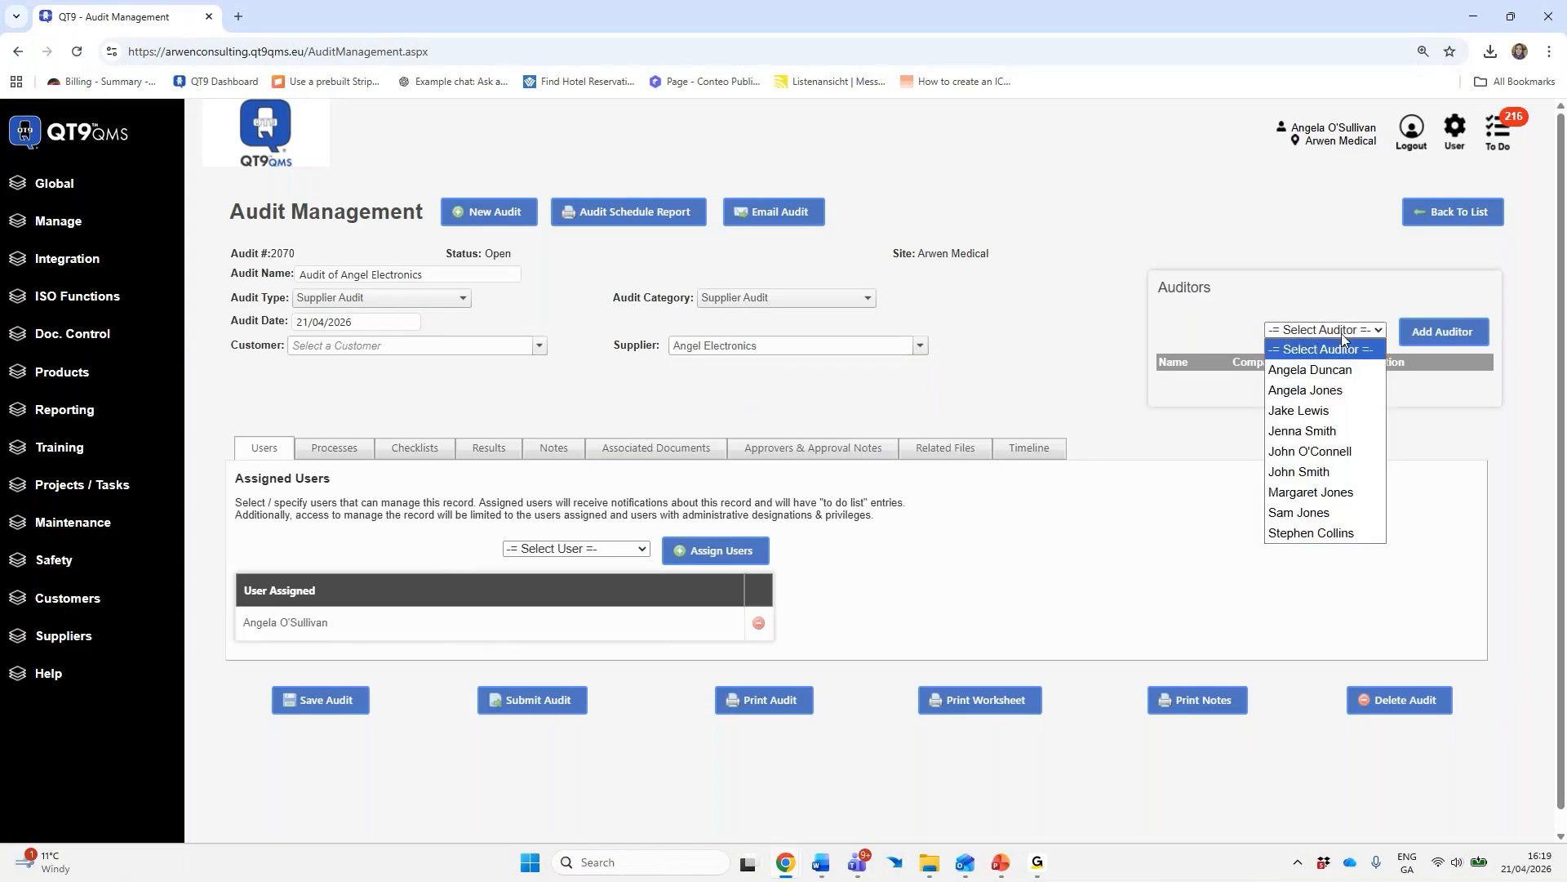
pyautogui.click(1335, 410)
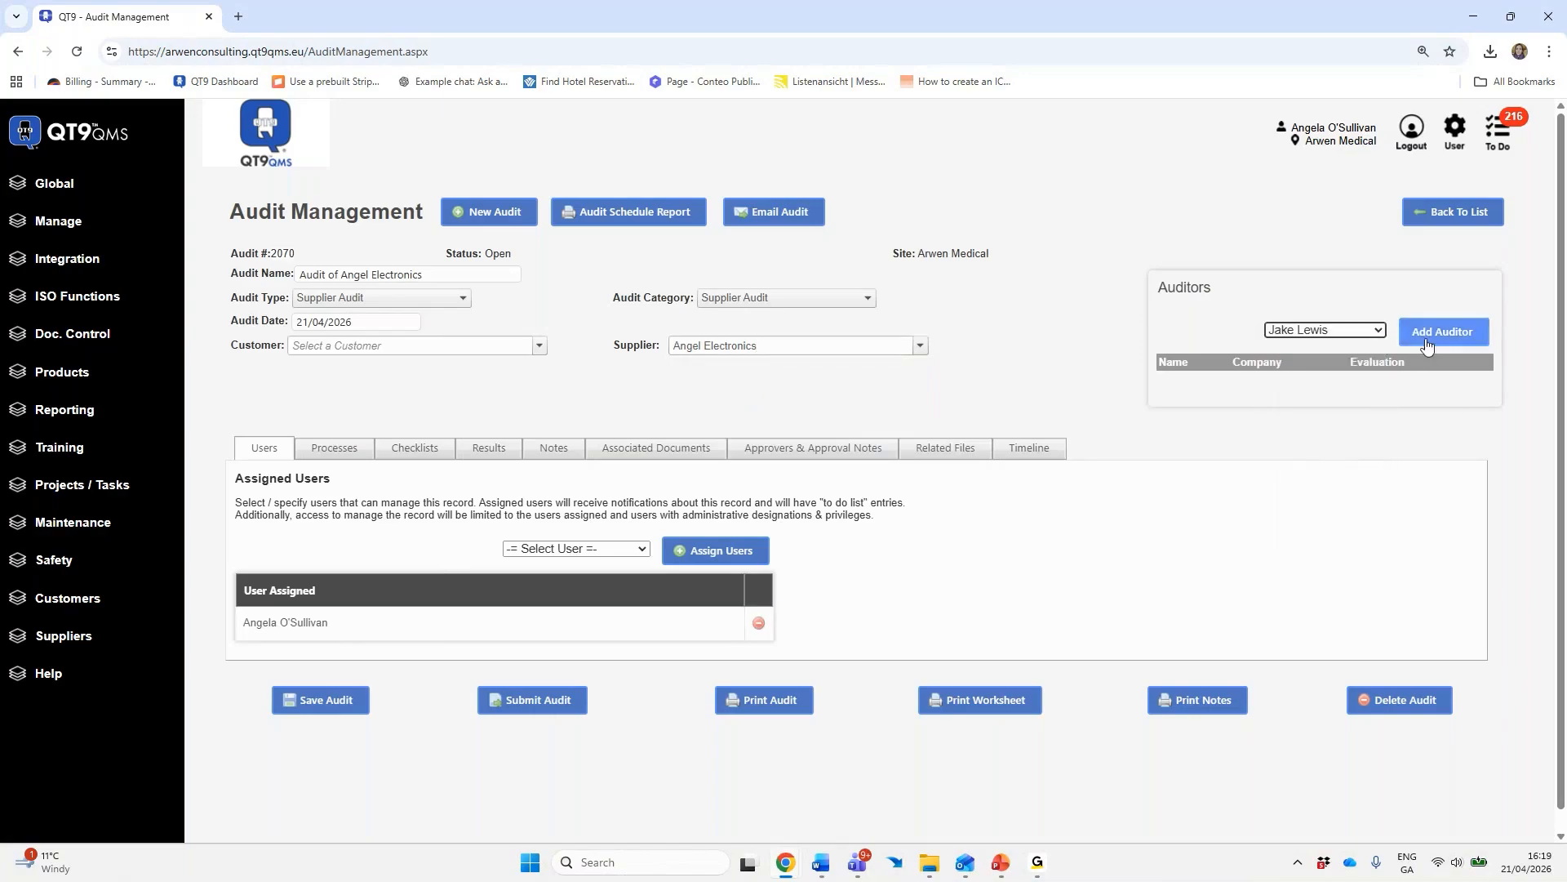
pyautogui.click(1441, 331)
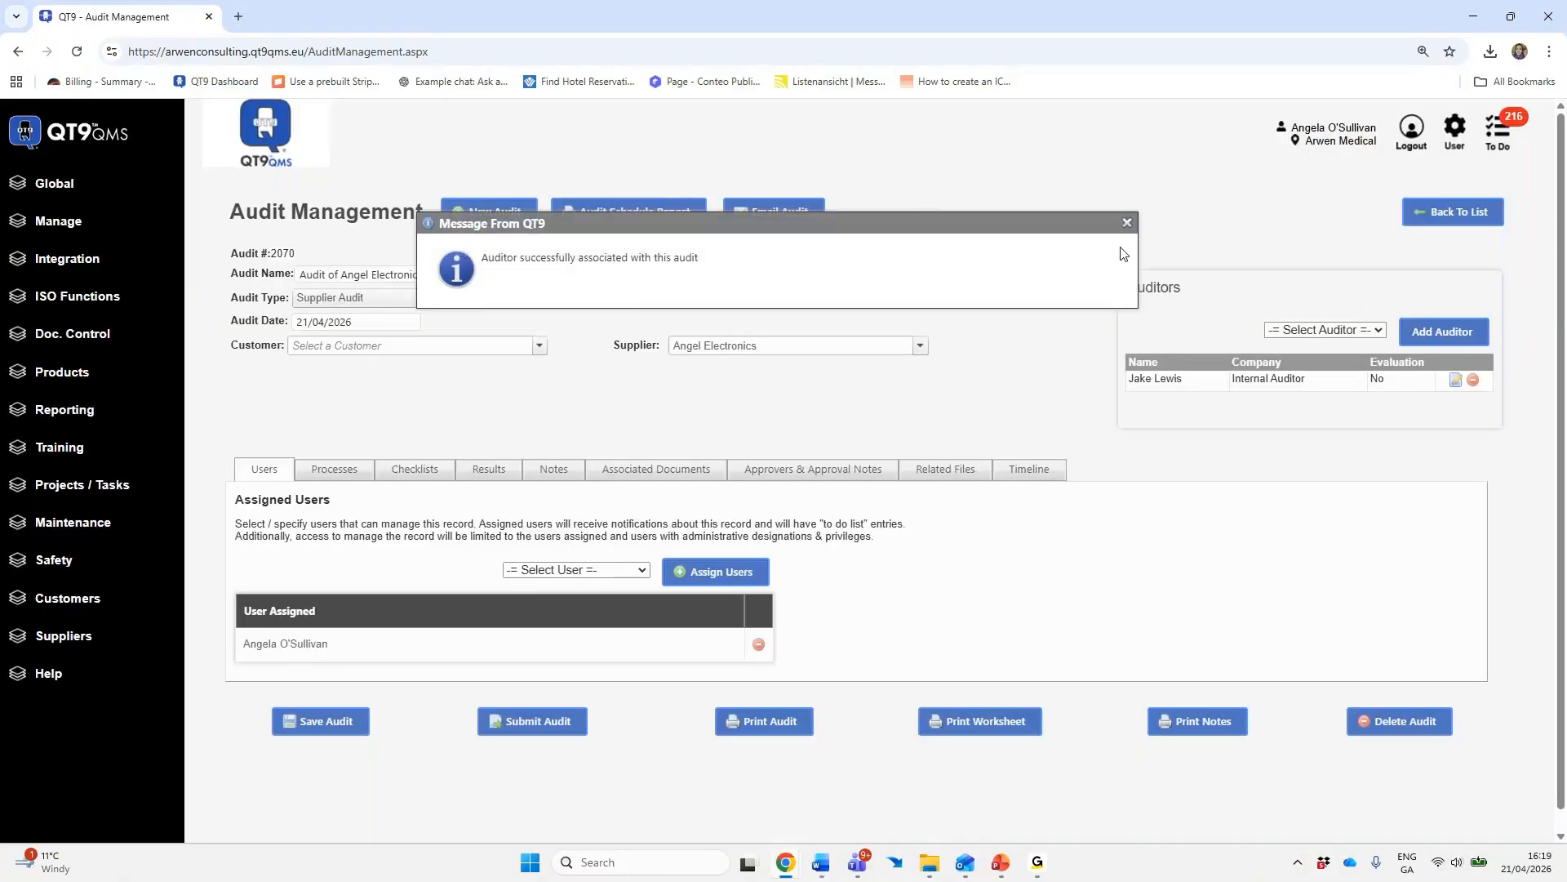
pyautogui.click(1123, 252)
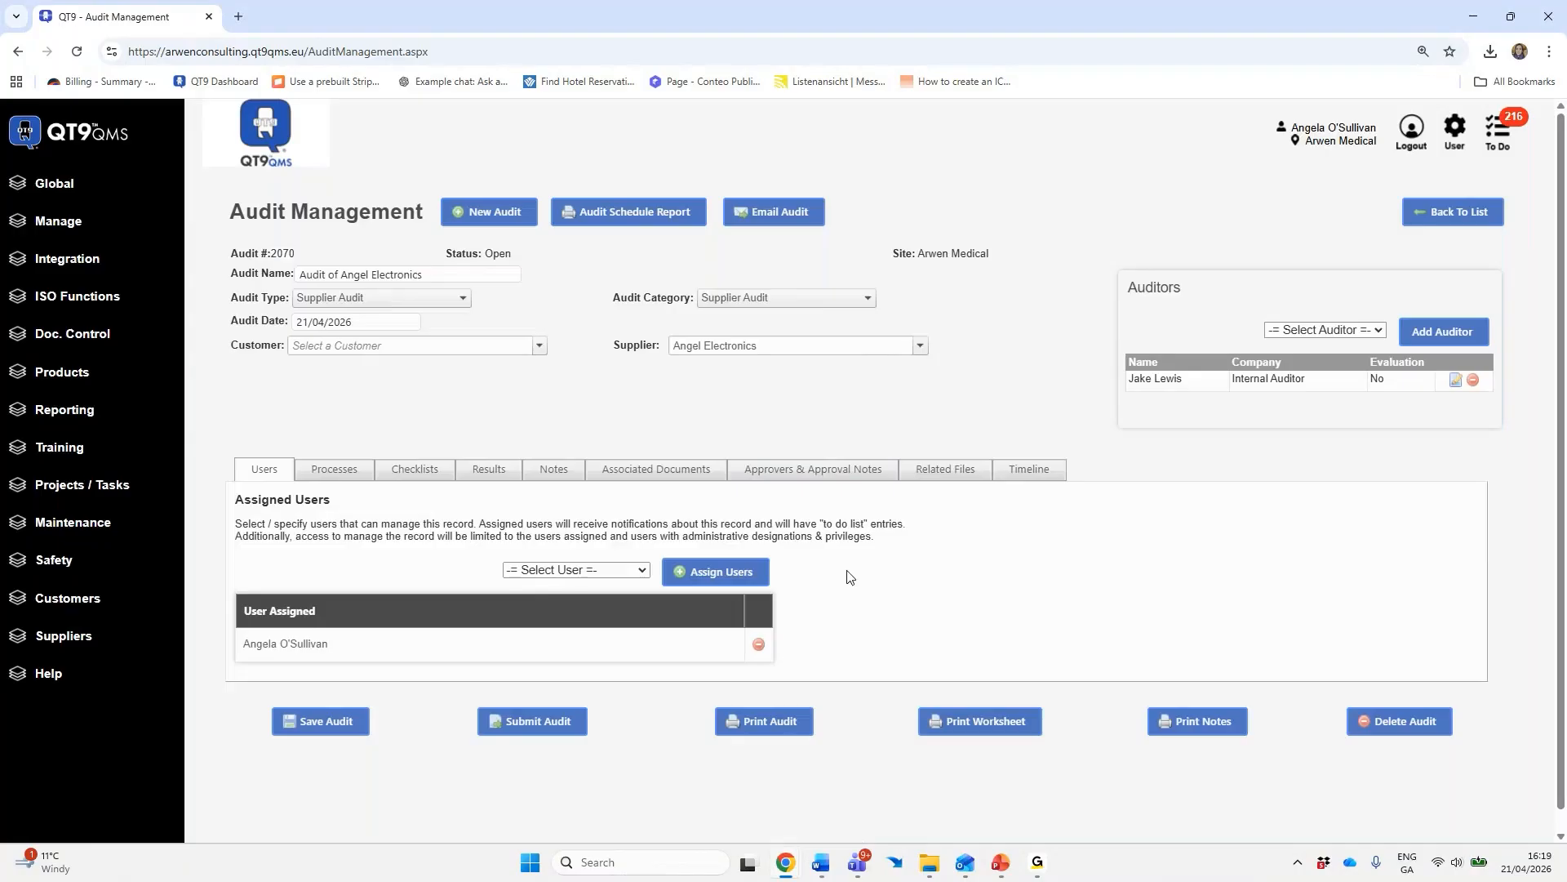
pyautogui.click(323, 720)
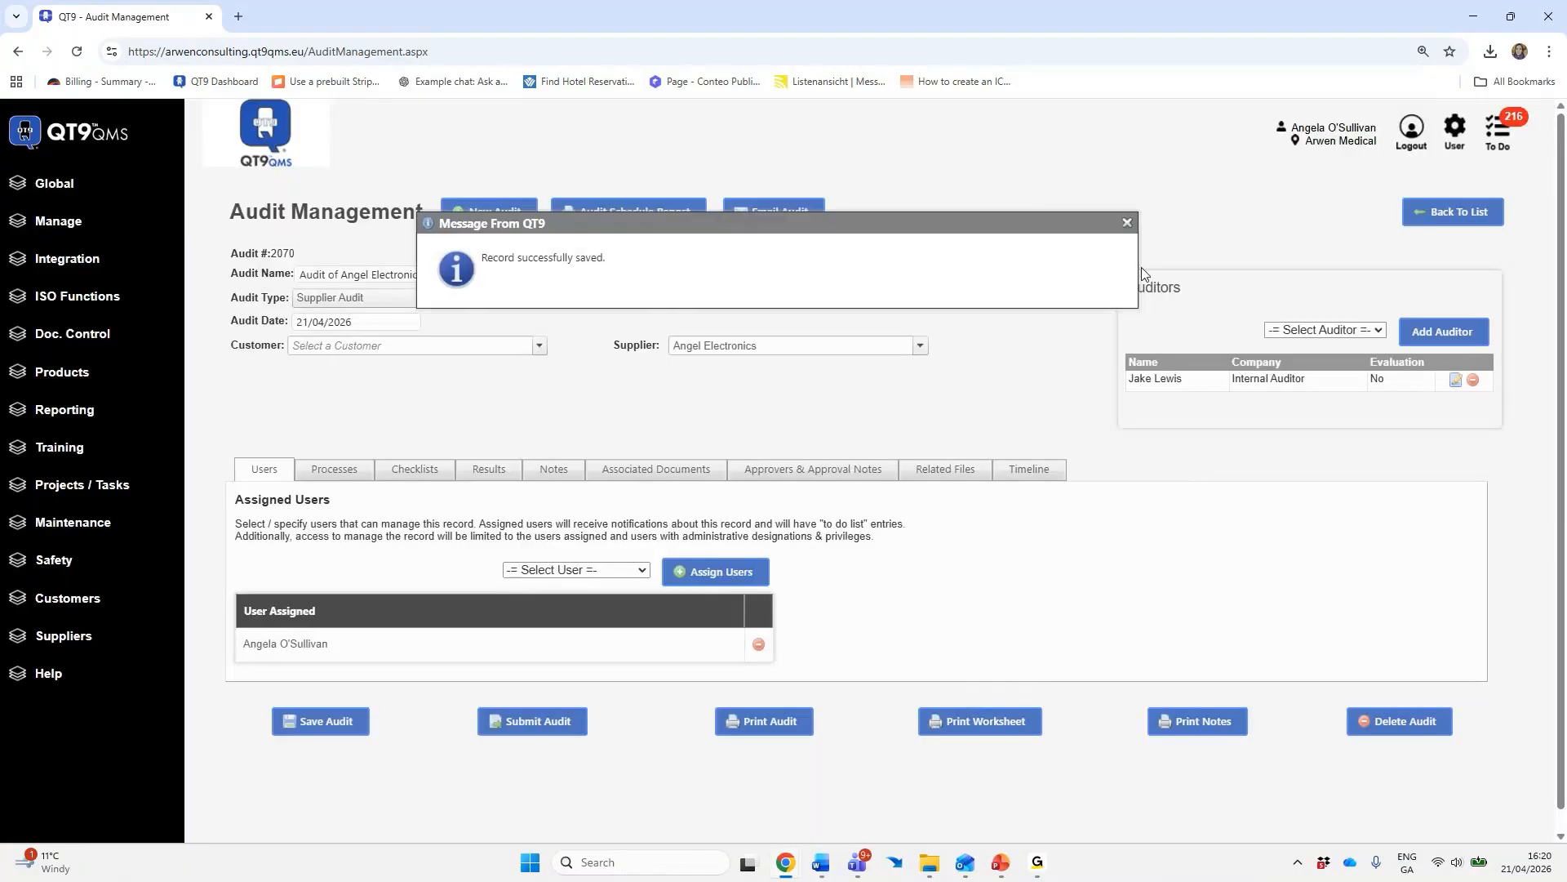
pyautogui.click(1127, 222)
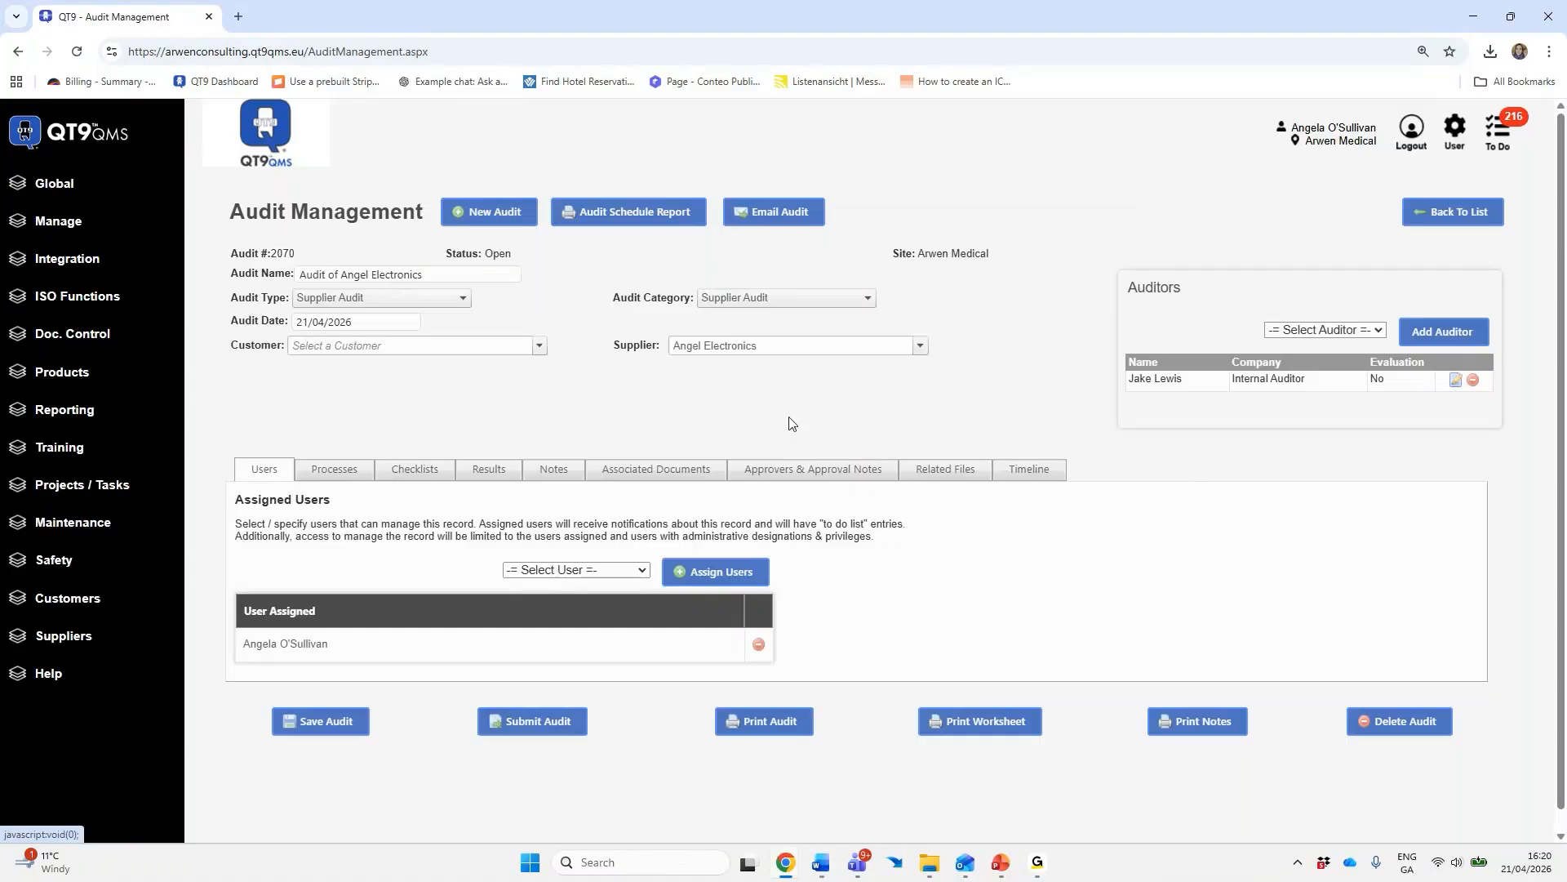
# Add all elements of the process "A Supplier Audit - Electronic components supplier" to the audit
pyautogui.click(350, 470)
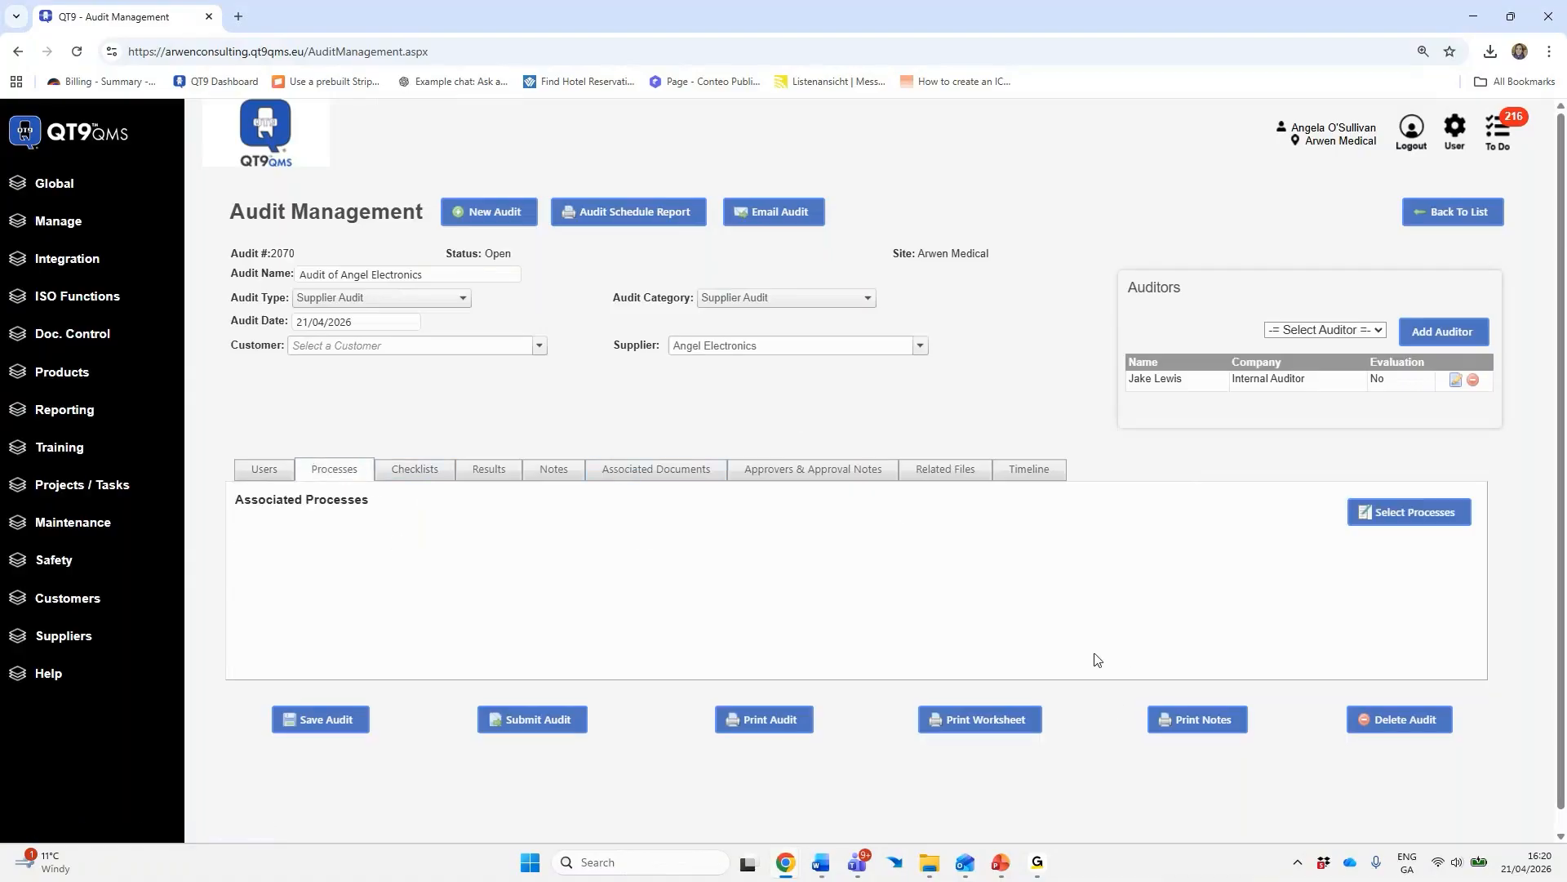
pyautogui.click(1384, 518)
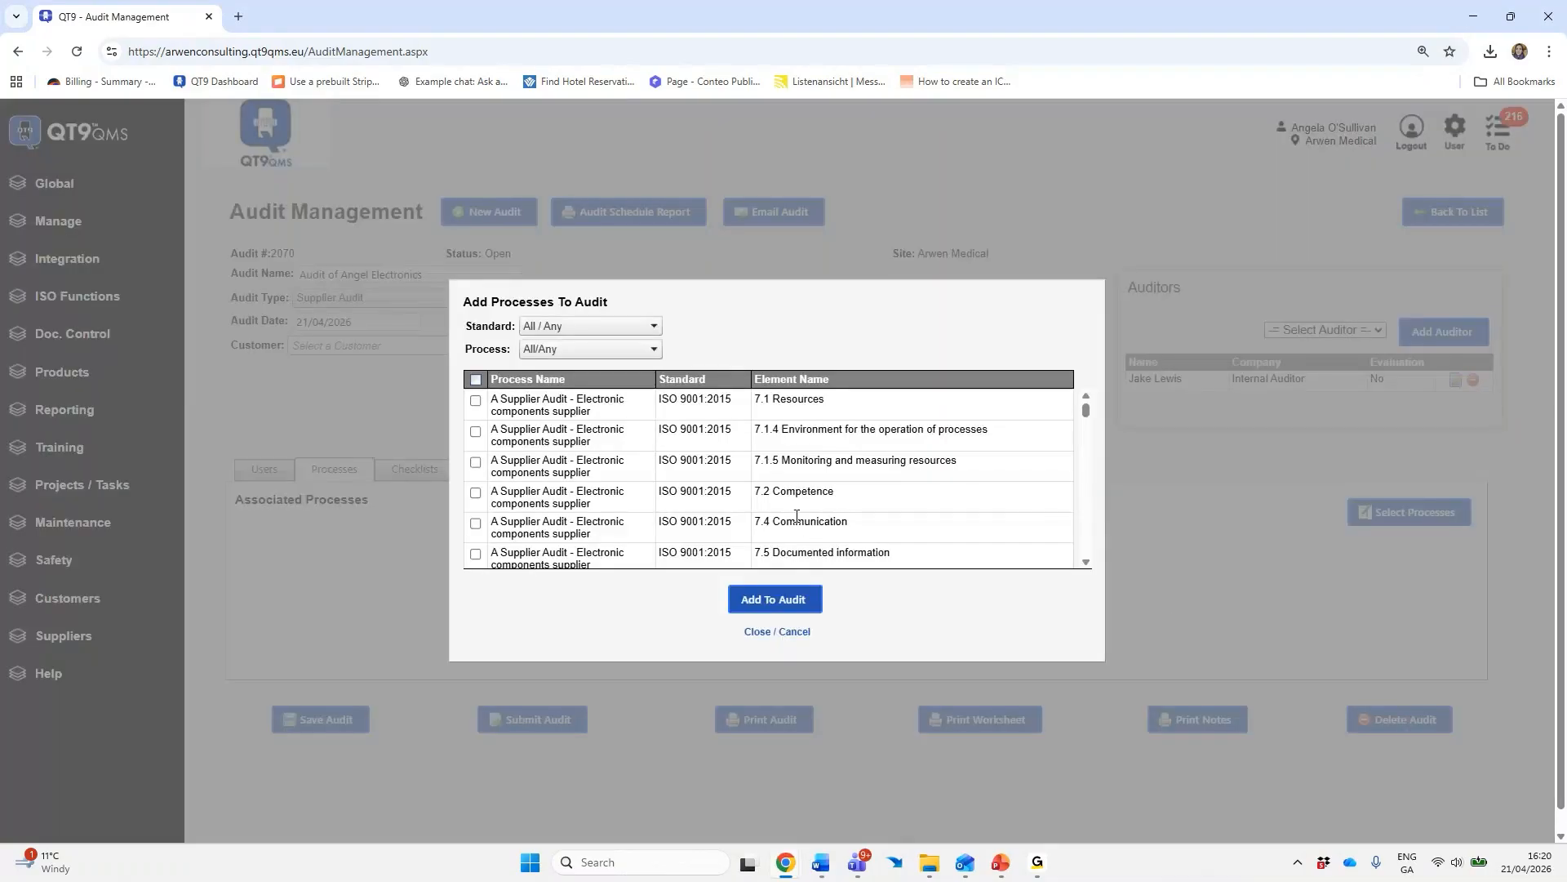
pyautogui.click(607, 354)
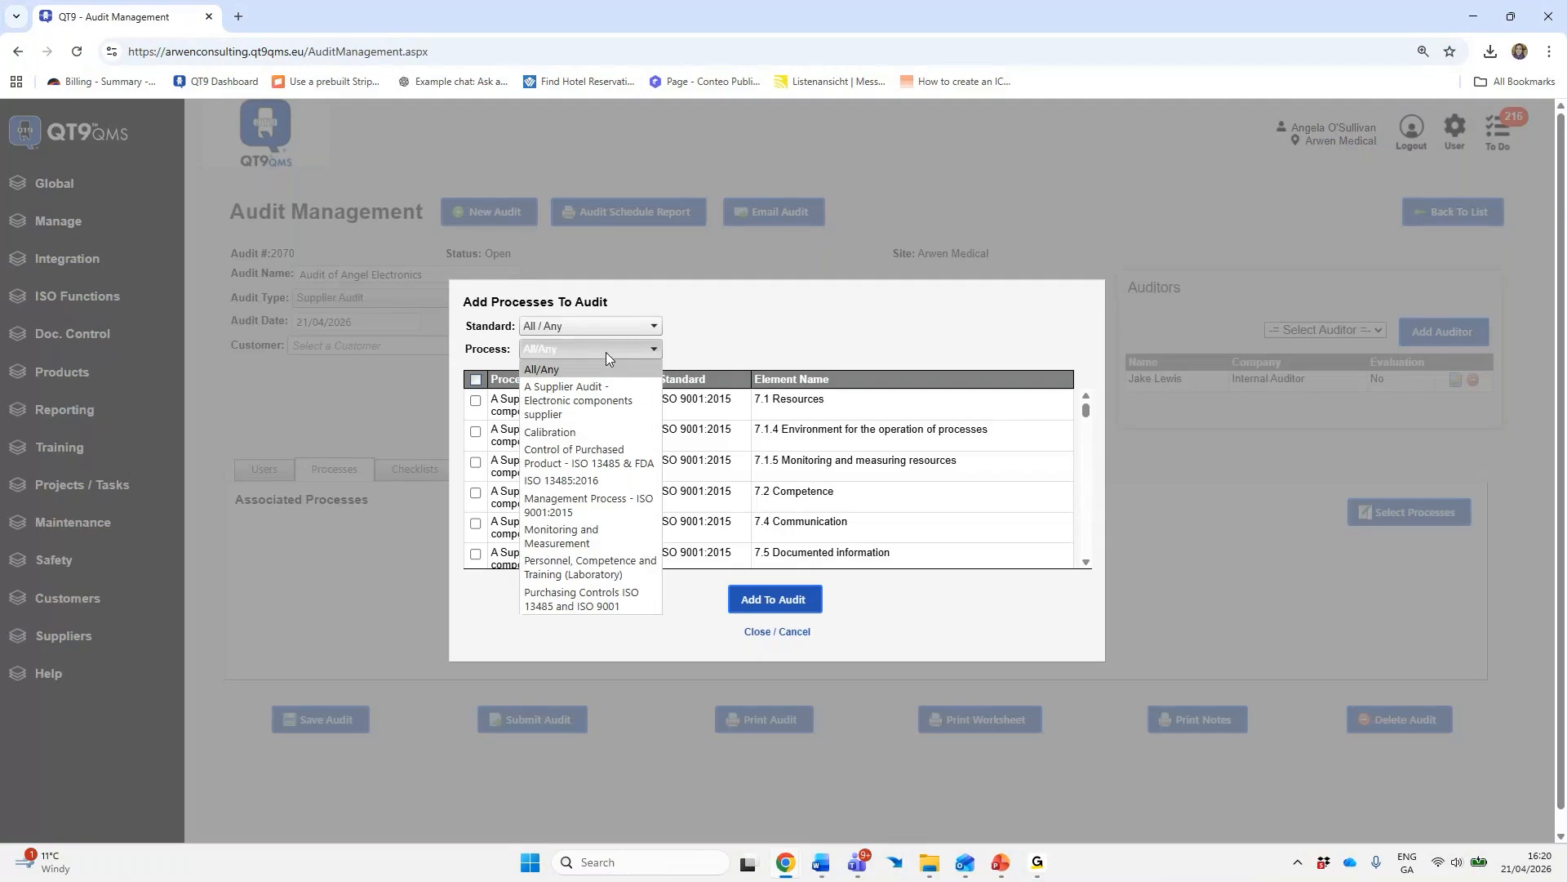
pyautogui.click(591, 390)
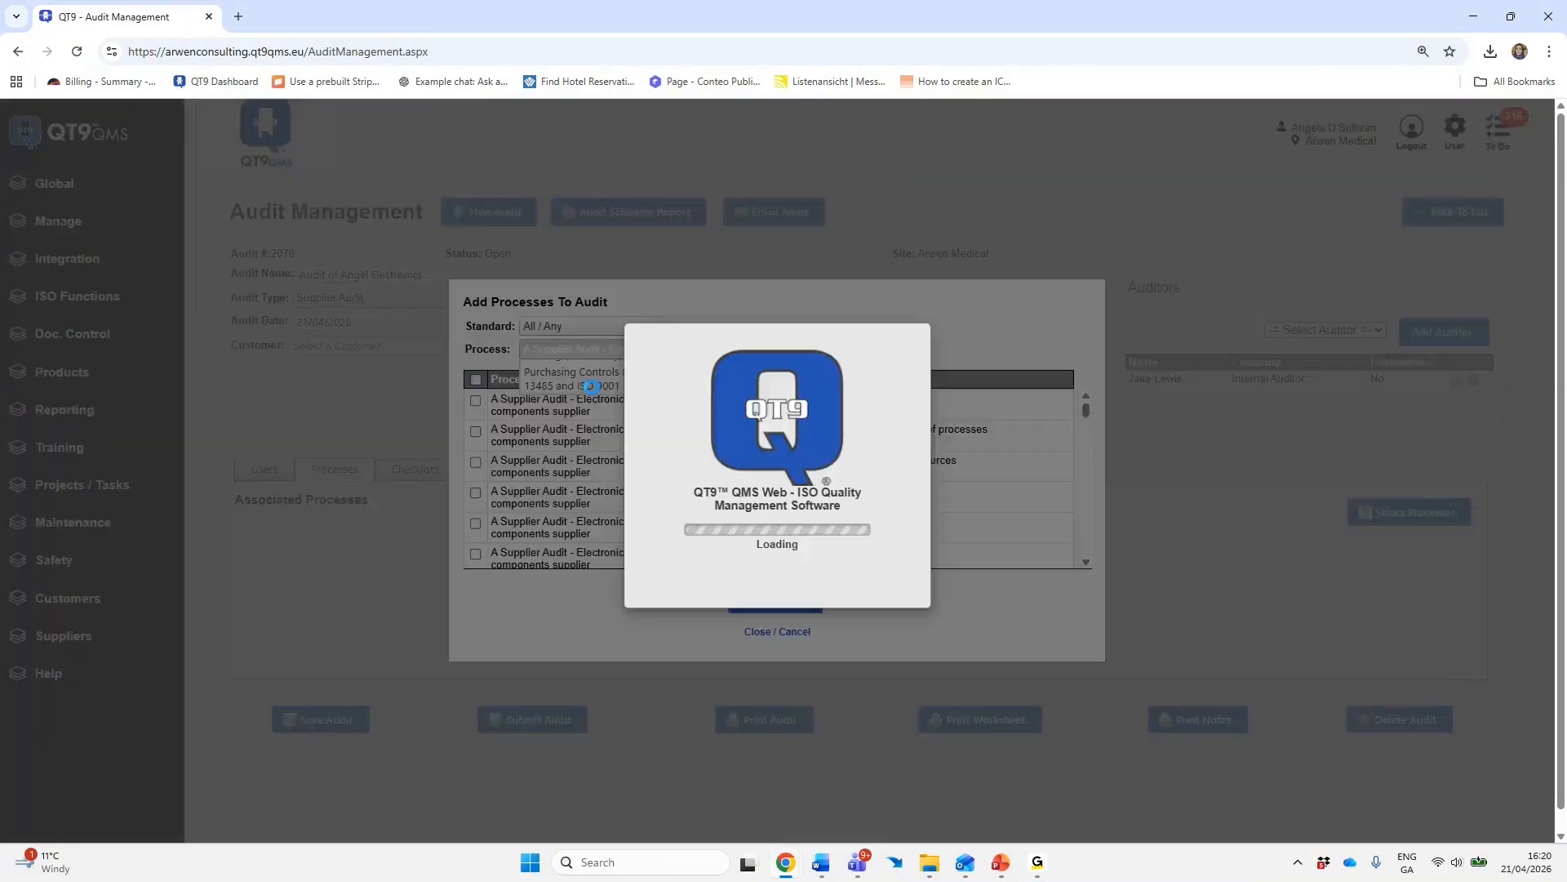
pyautogui.scroll(-5, 678, 472)
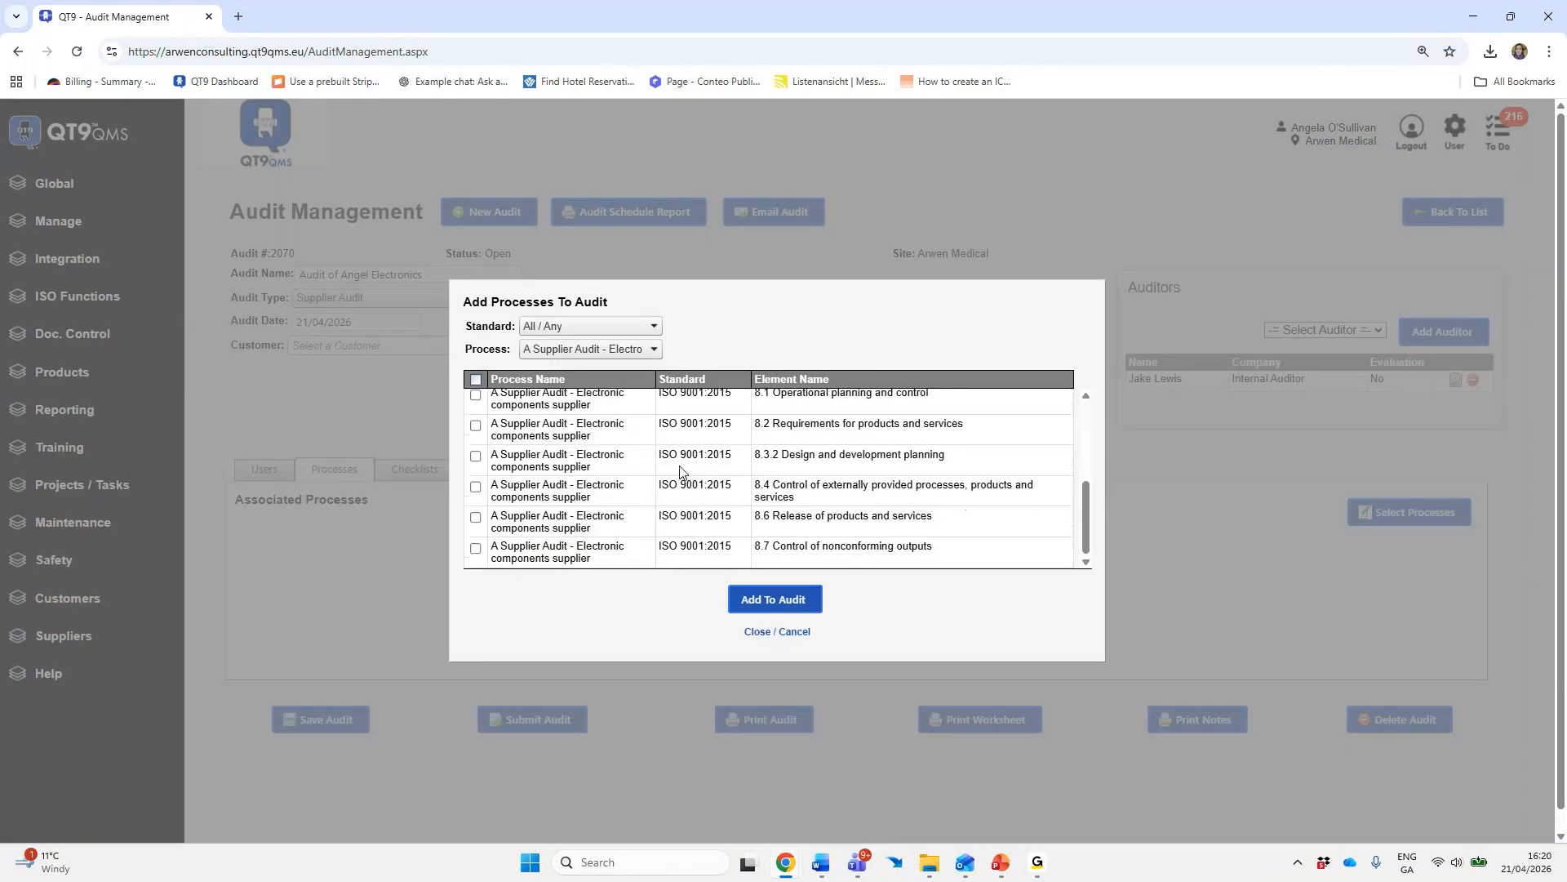
pyautogui.scroll(5, 680, 472)
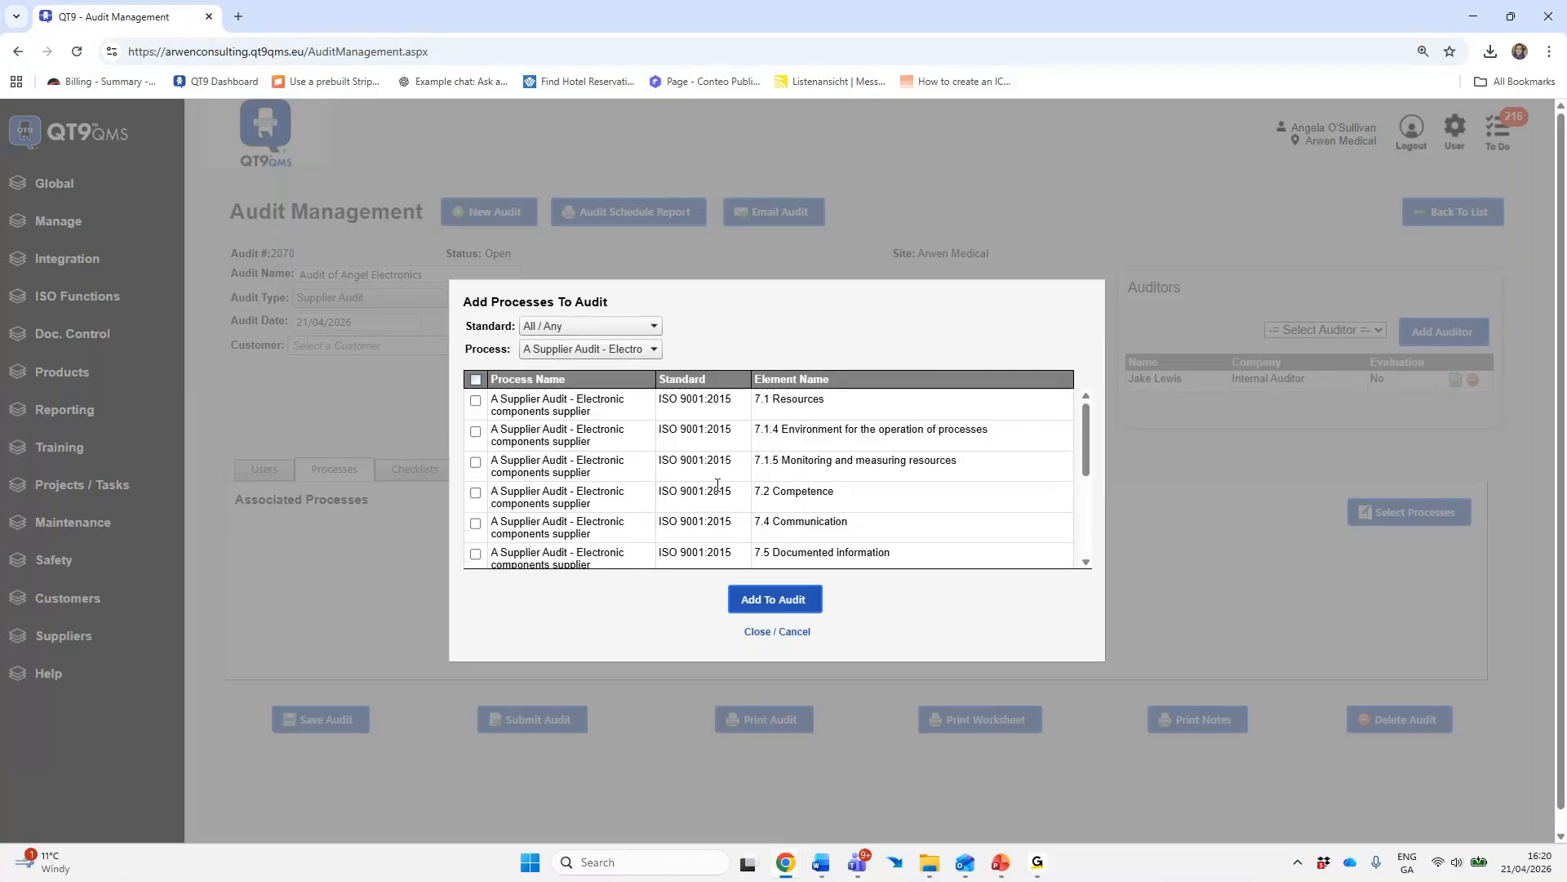
pyautogui.click(476, 379)
pyautogui.scroll(-5, 812, 482)
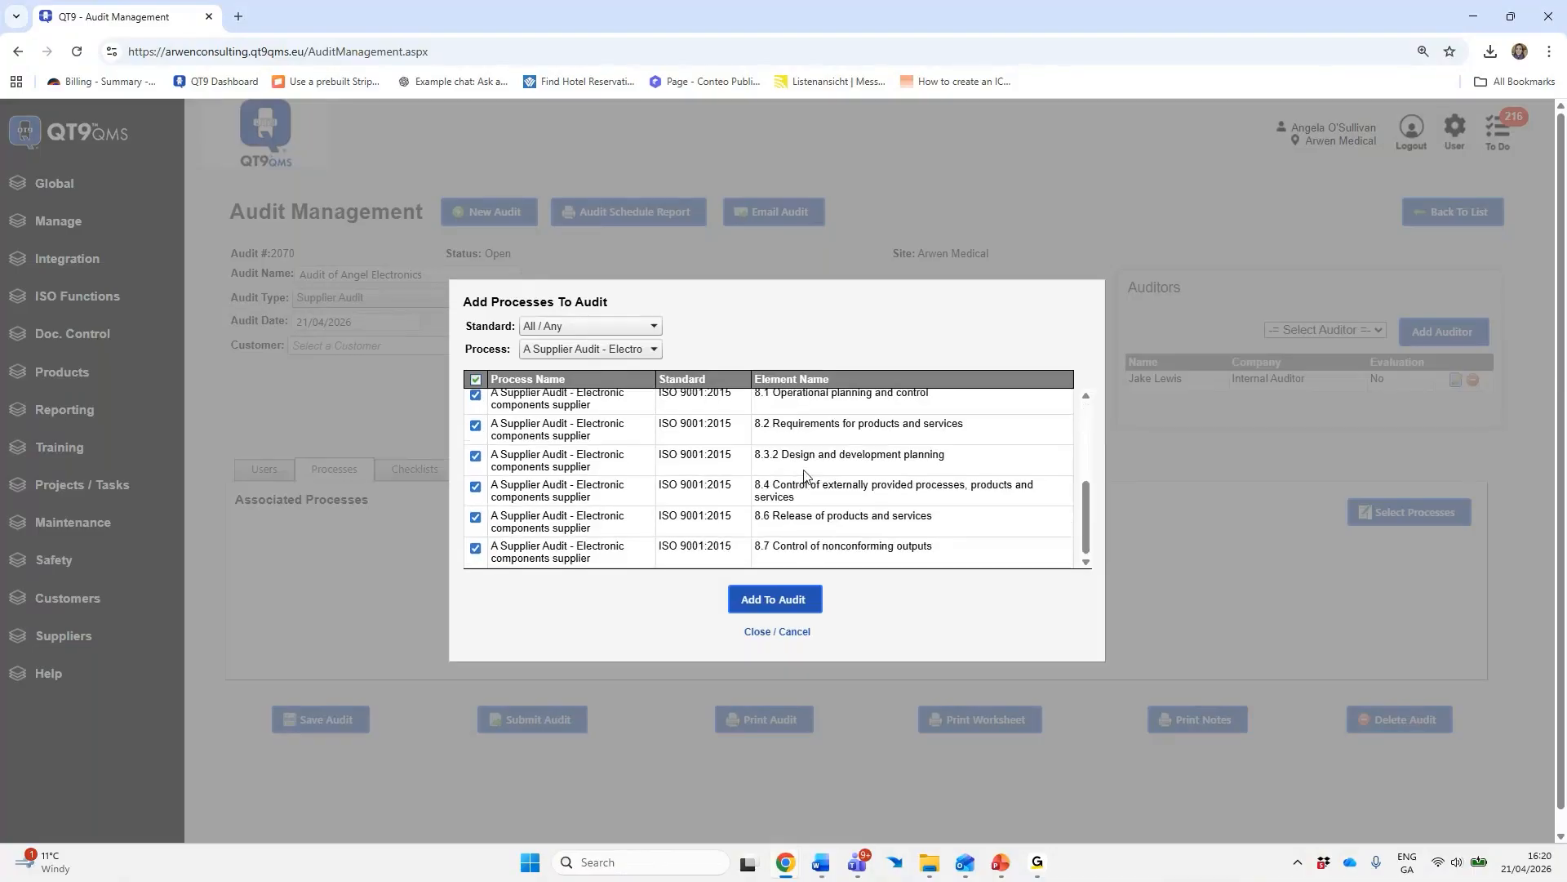
pyautogui.scroll(1, 664, 475)
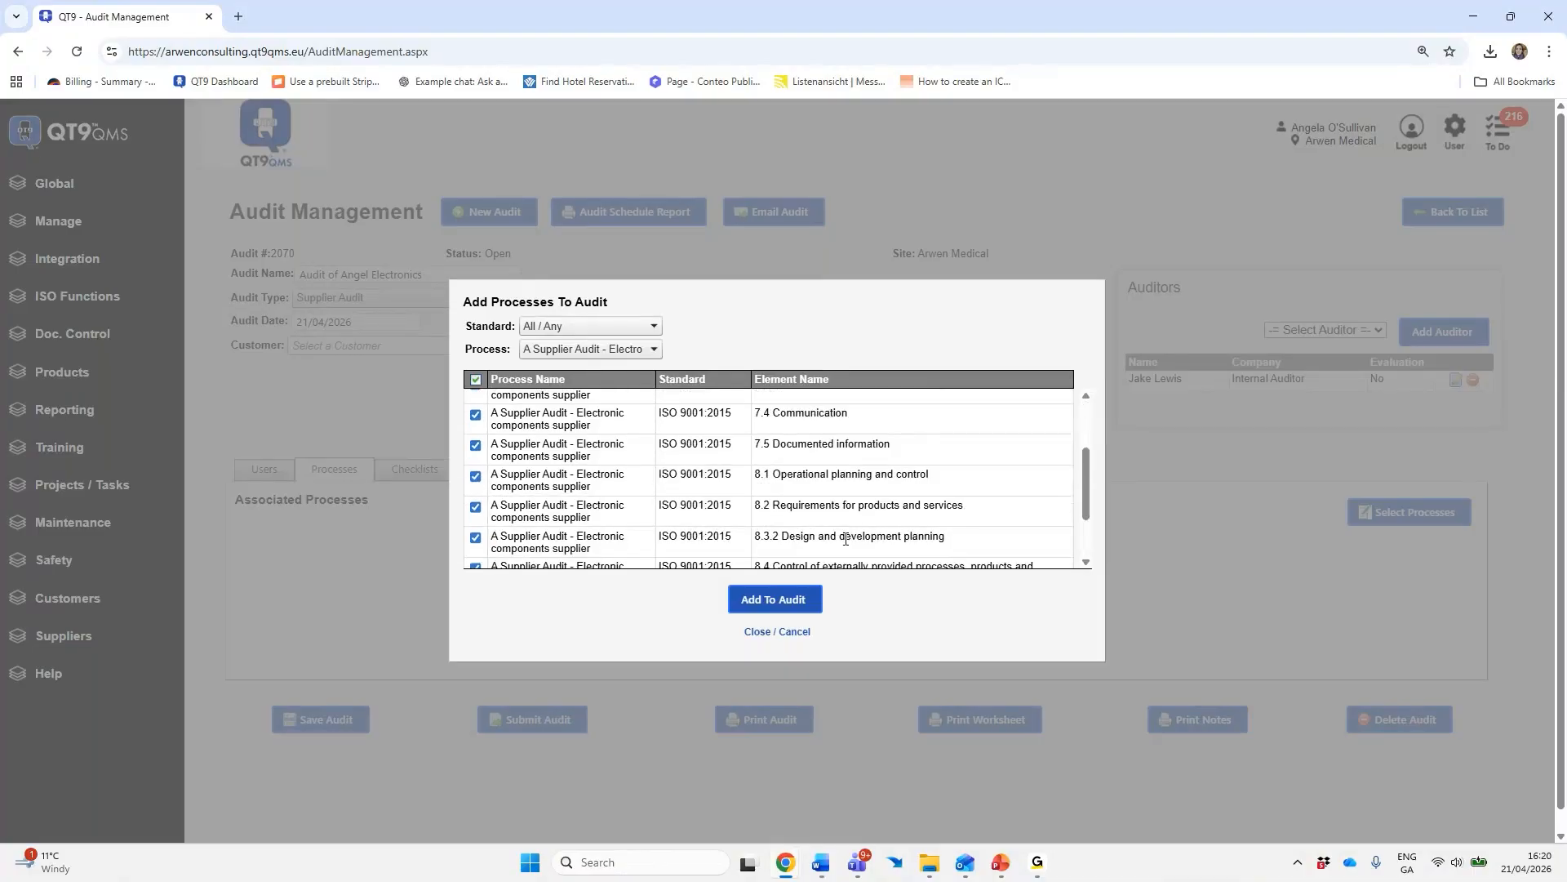
pyautogui.click(768, 605)
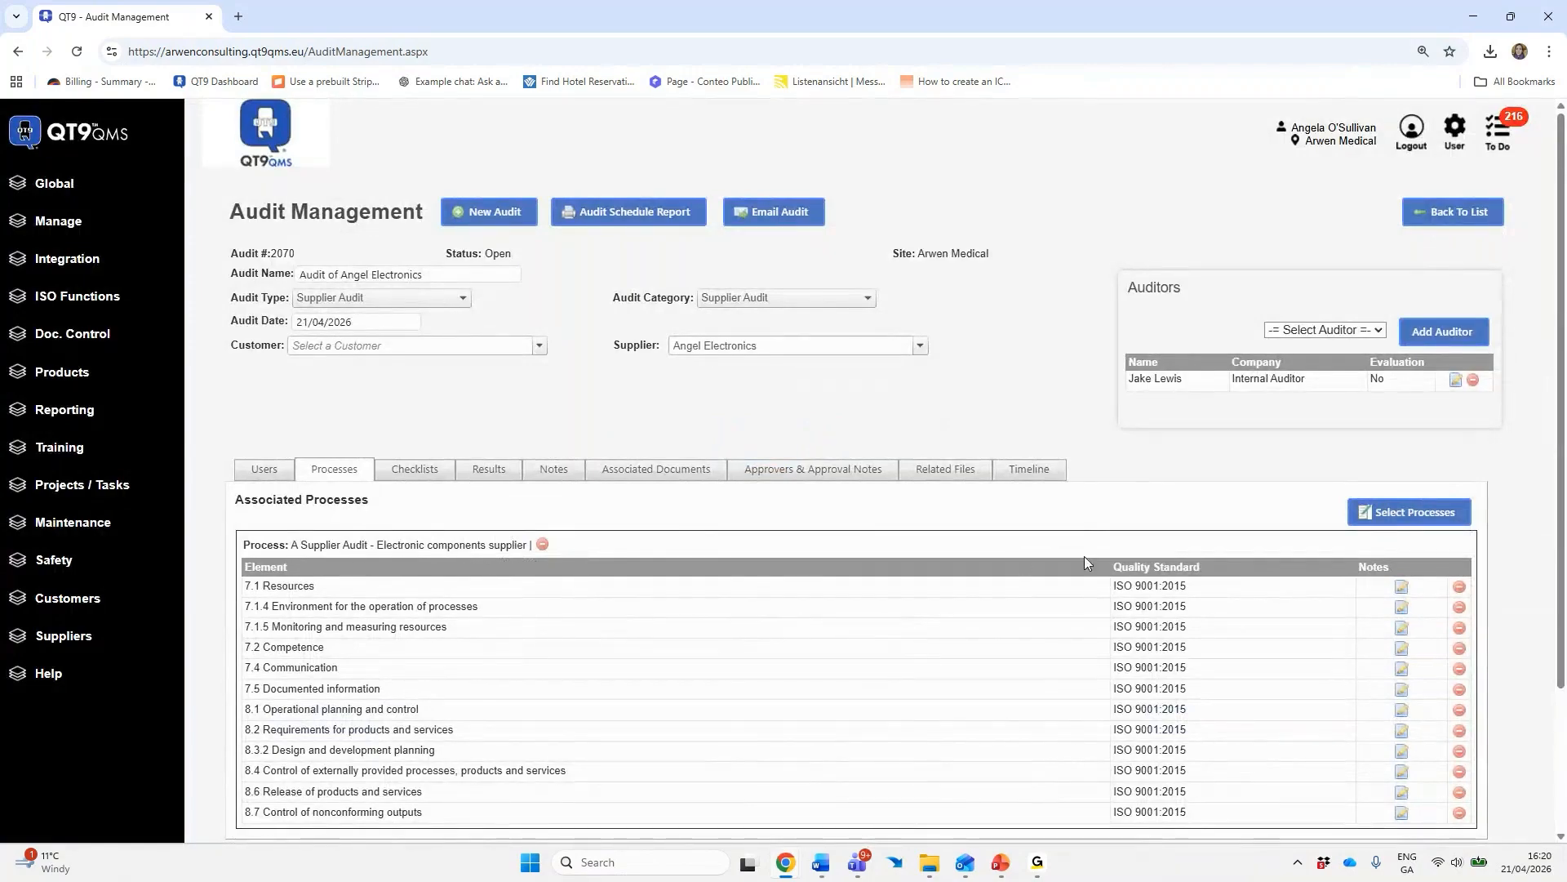
# Review the audit's associated process elements and checklist, enlarging the notes box of question 7.1.1 about adequate resources
pyautogui.scroll(-2, 959, 584)
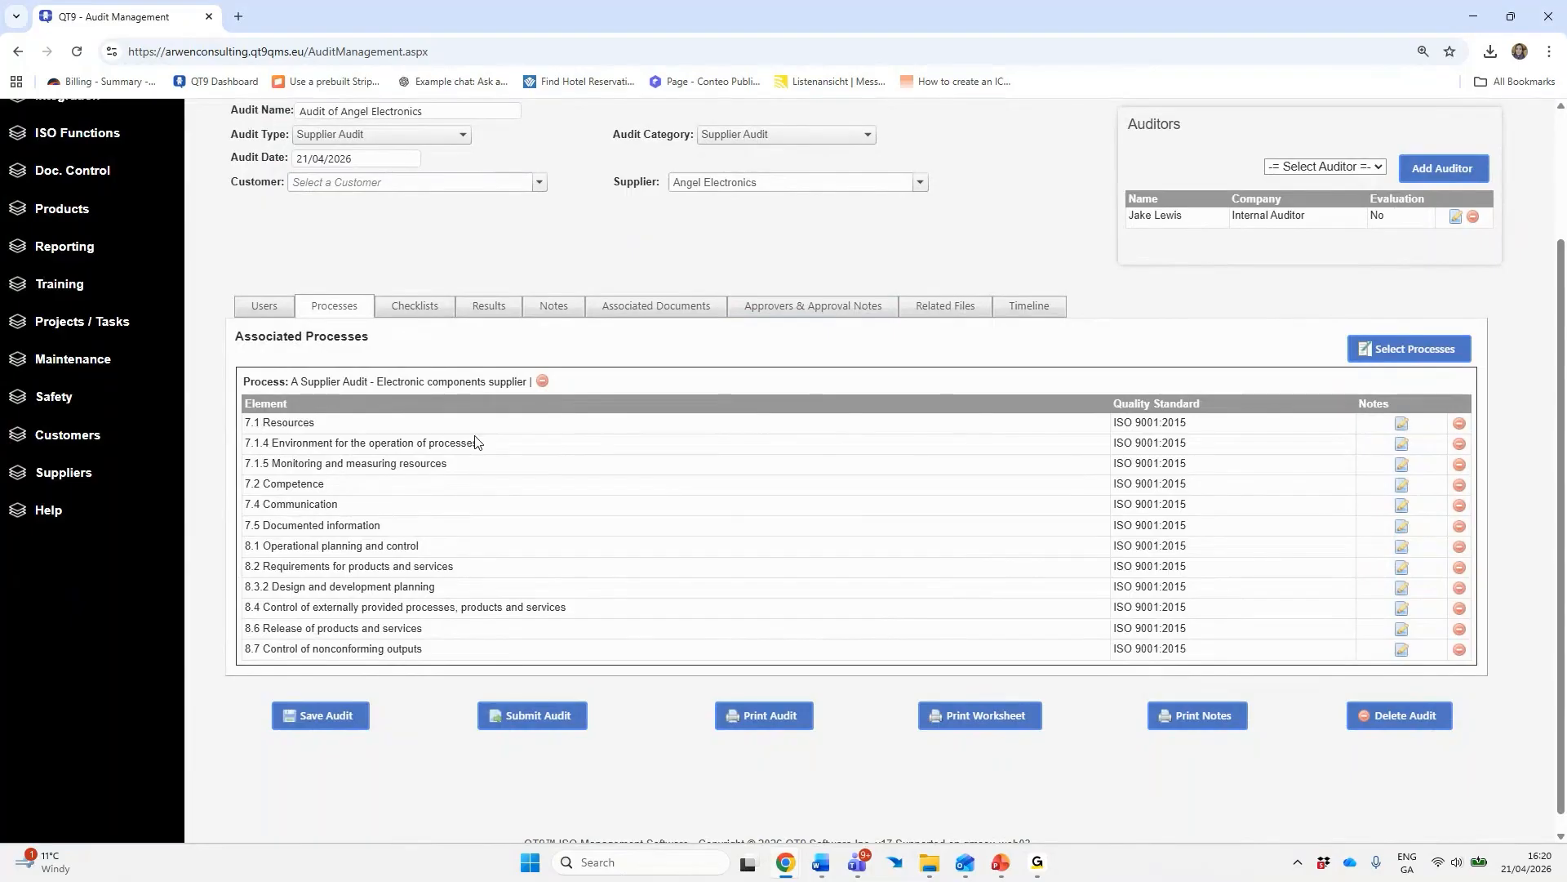
pyautogui.click(412, 314)
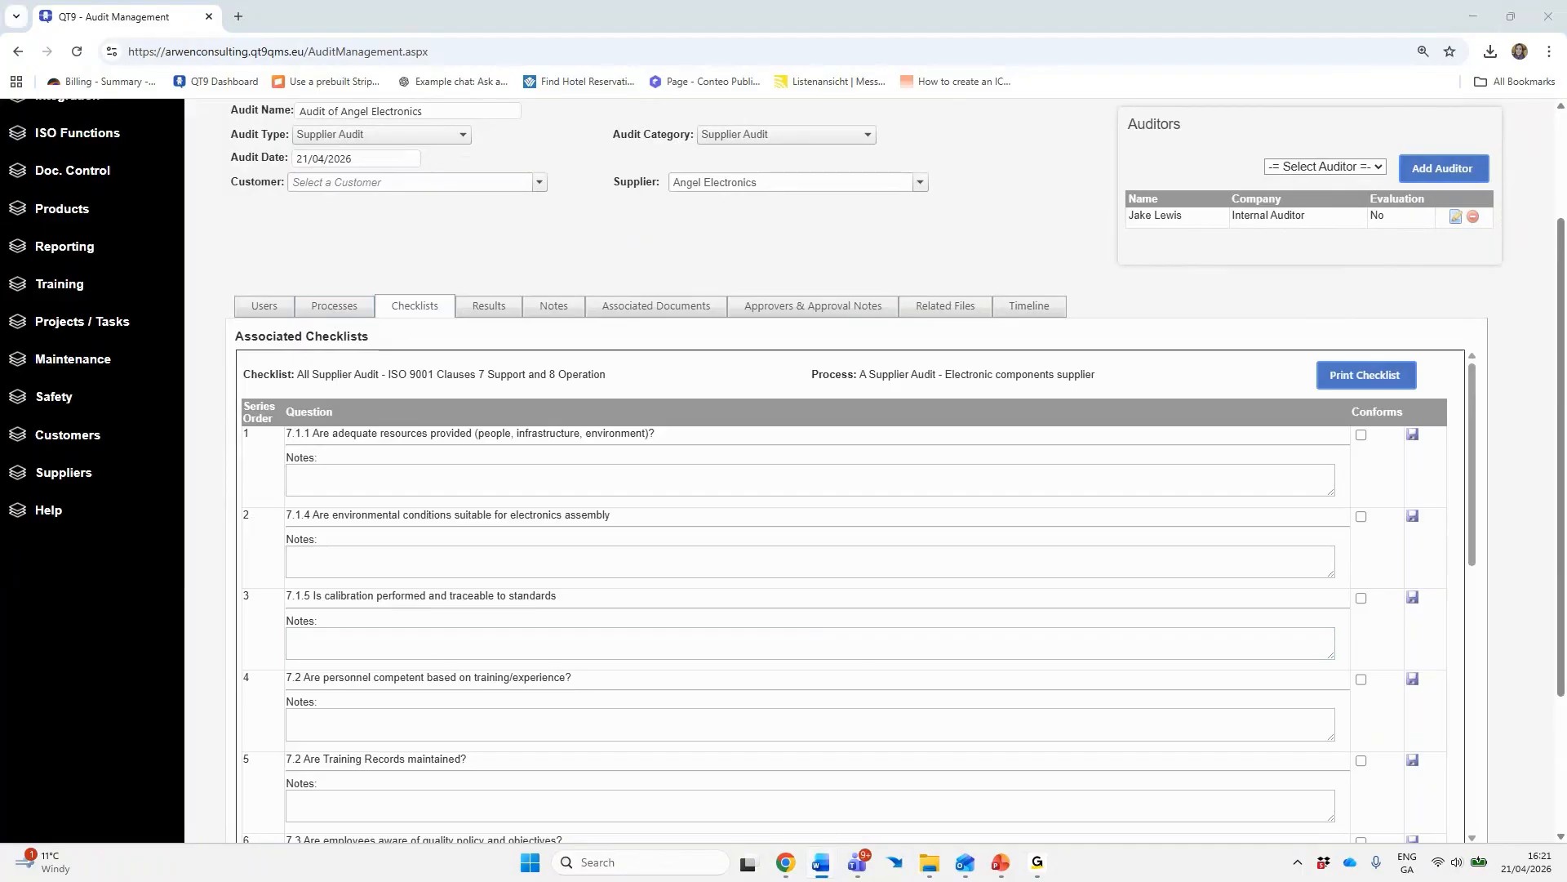
pyautogui.click(390, 479)
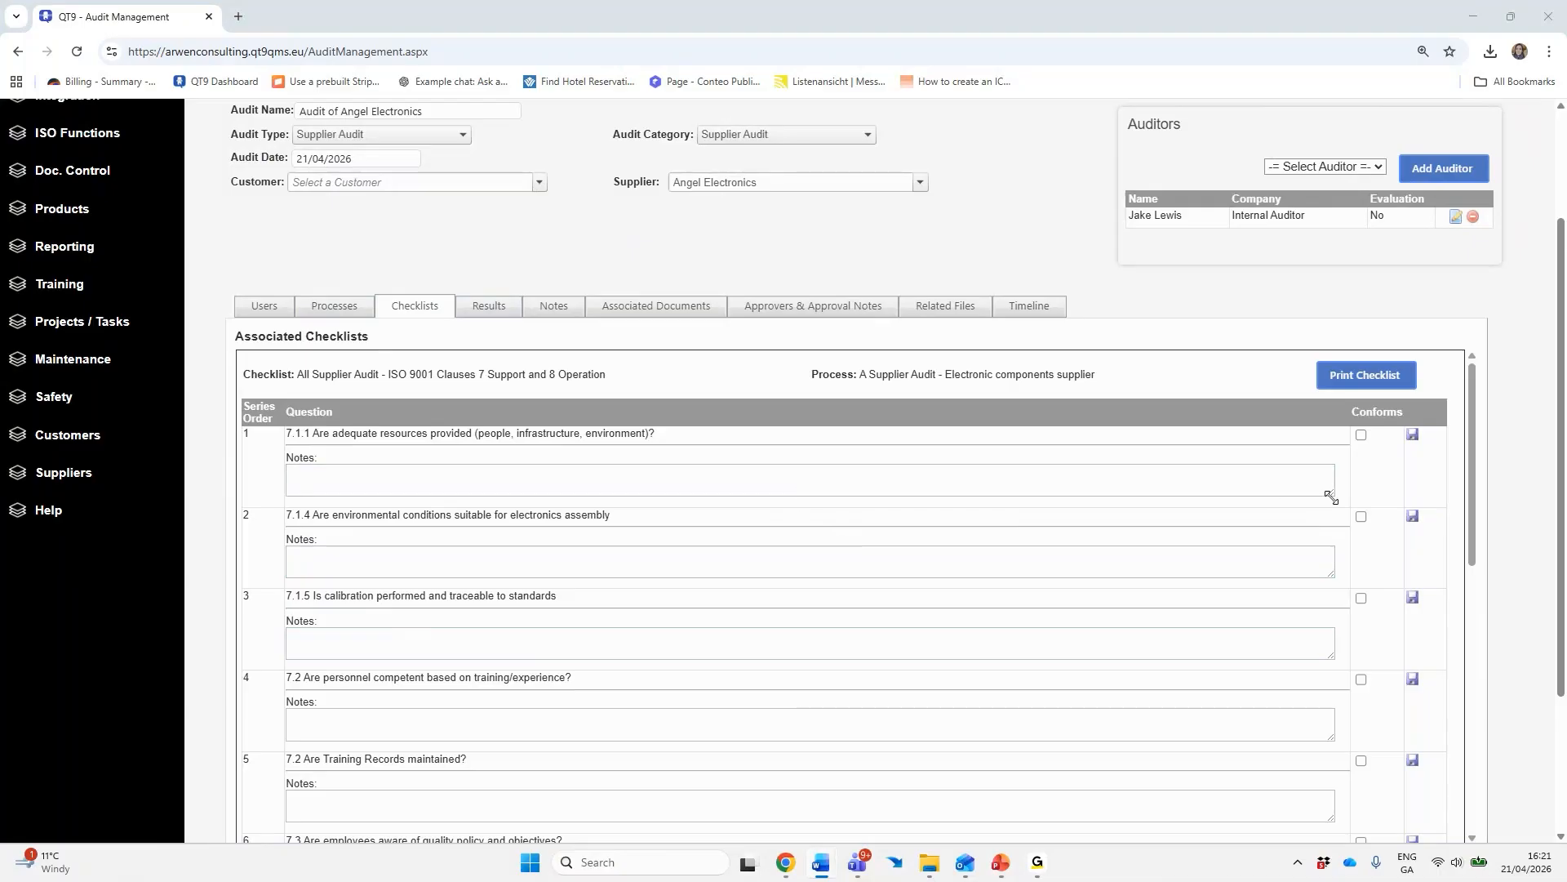
pyautogui.moveTo(1329, 494); pyautogui.dragTo(1361, 547)
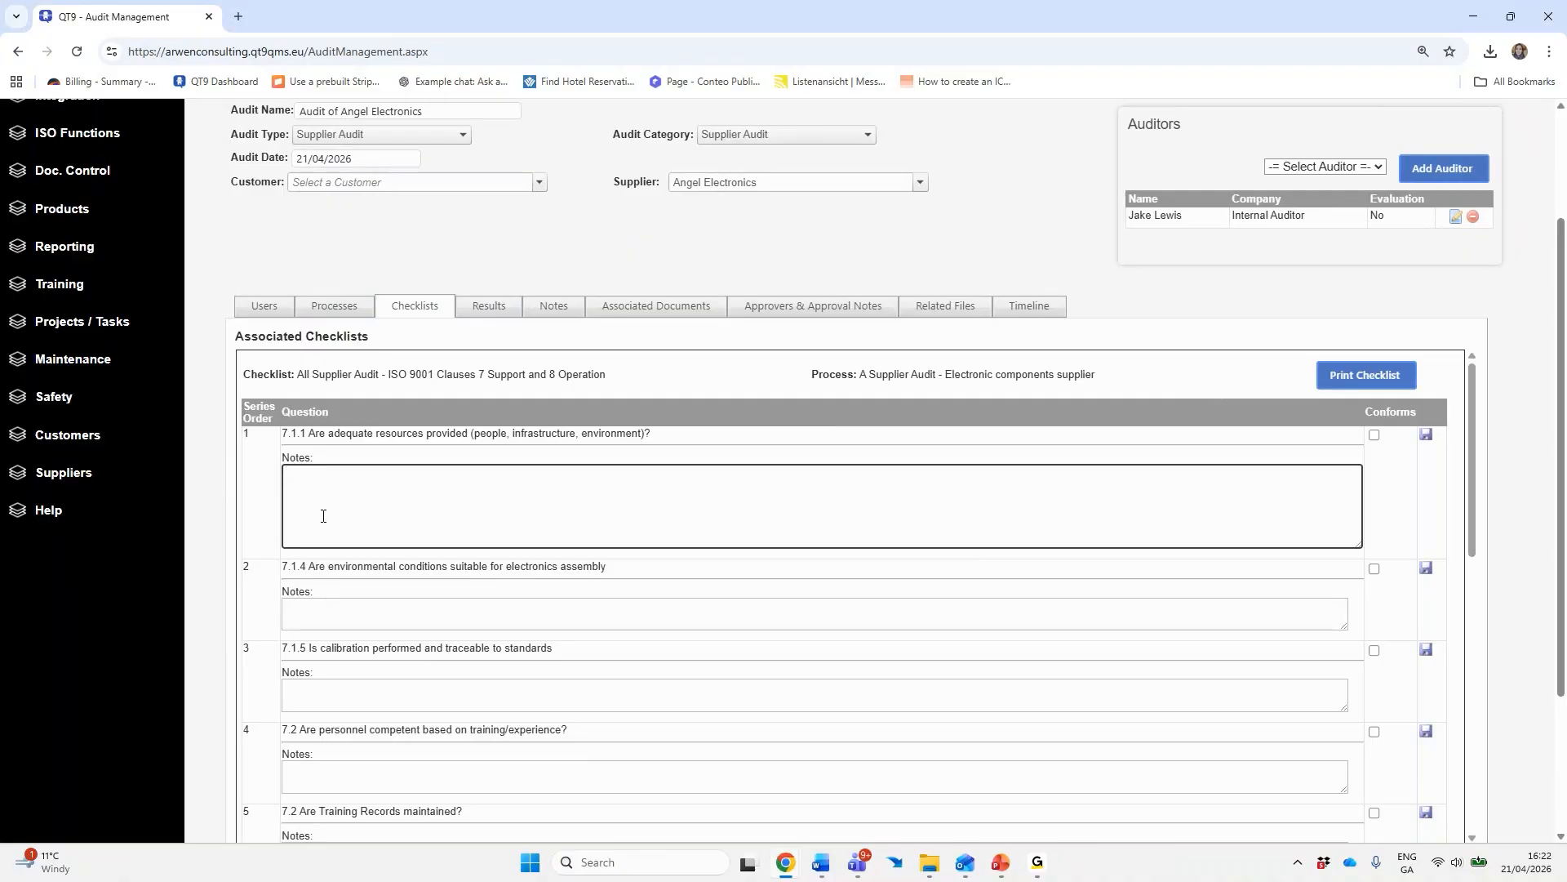
# View the audit's related files section, then return to the associated checklist and read through its remaining questions
pyautogui.click(920, 309)
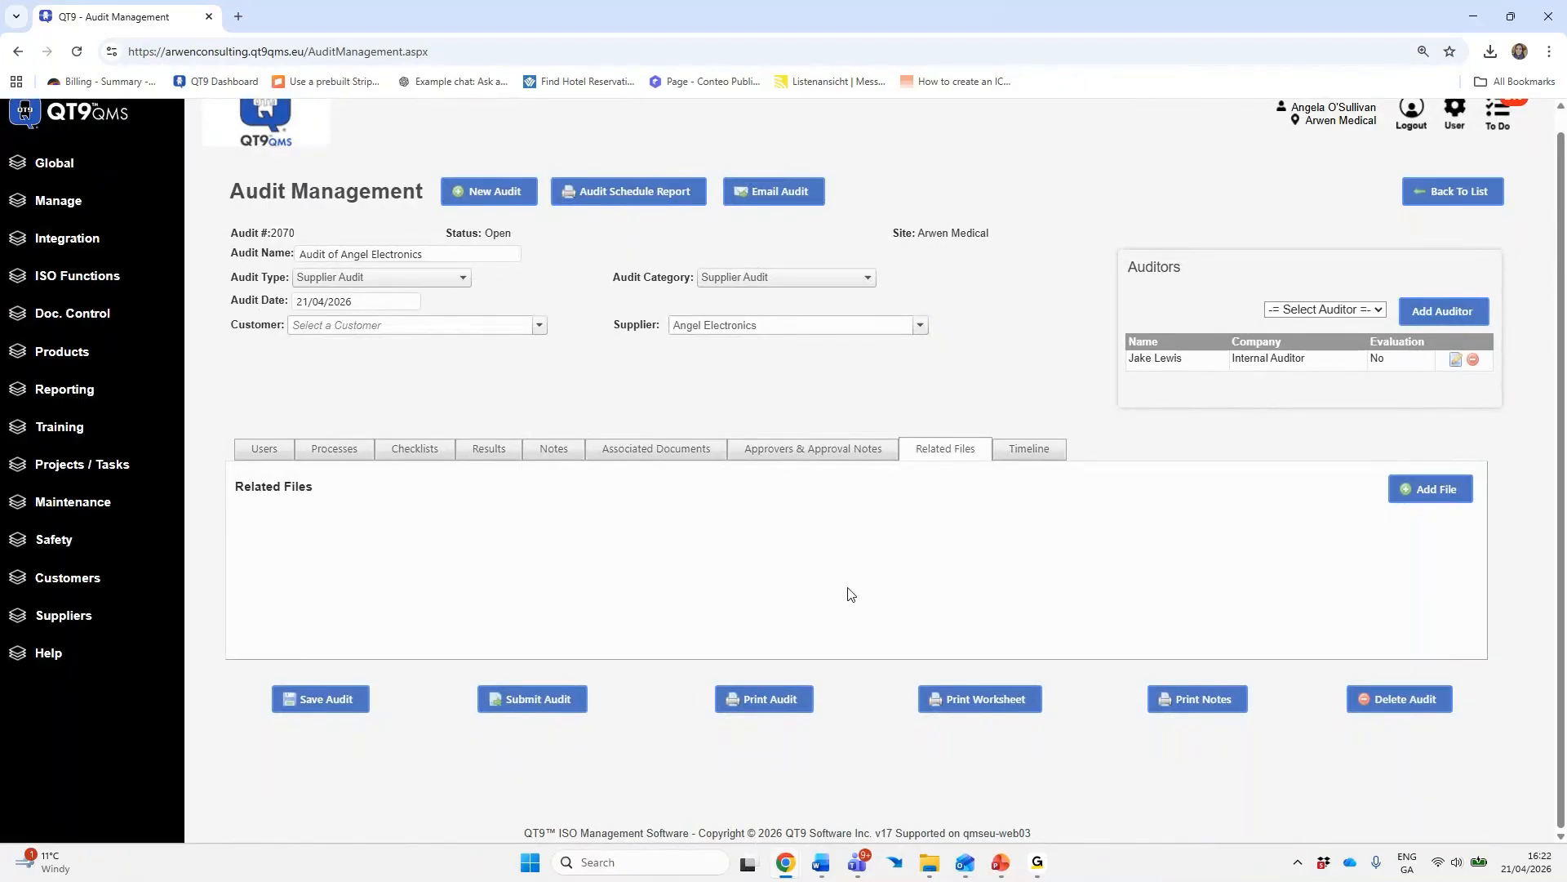
pyautogui.click(408, 451)
pyautogui.scroll(-7, 1111, 660)
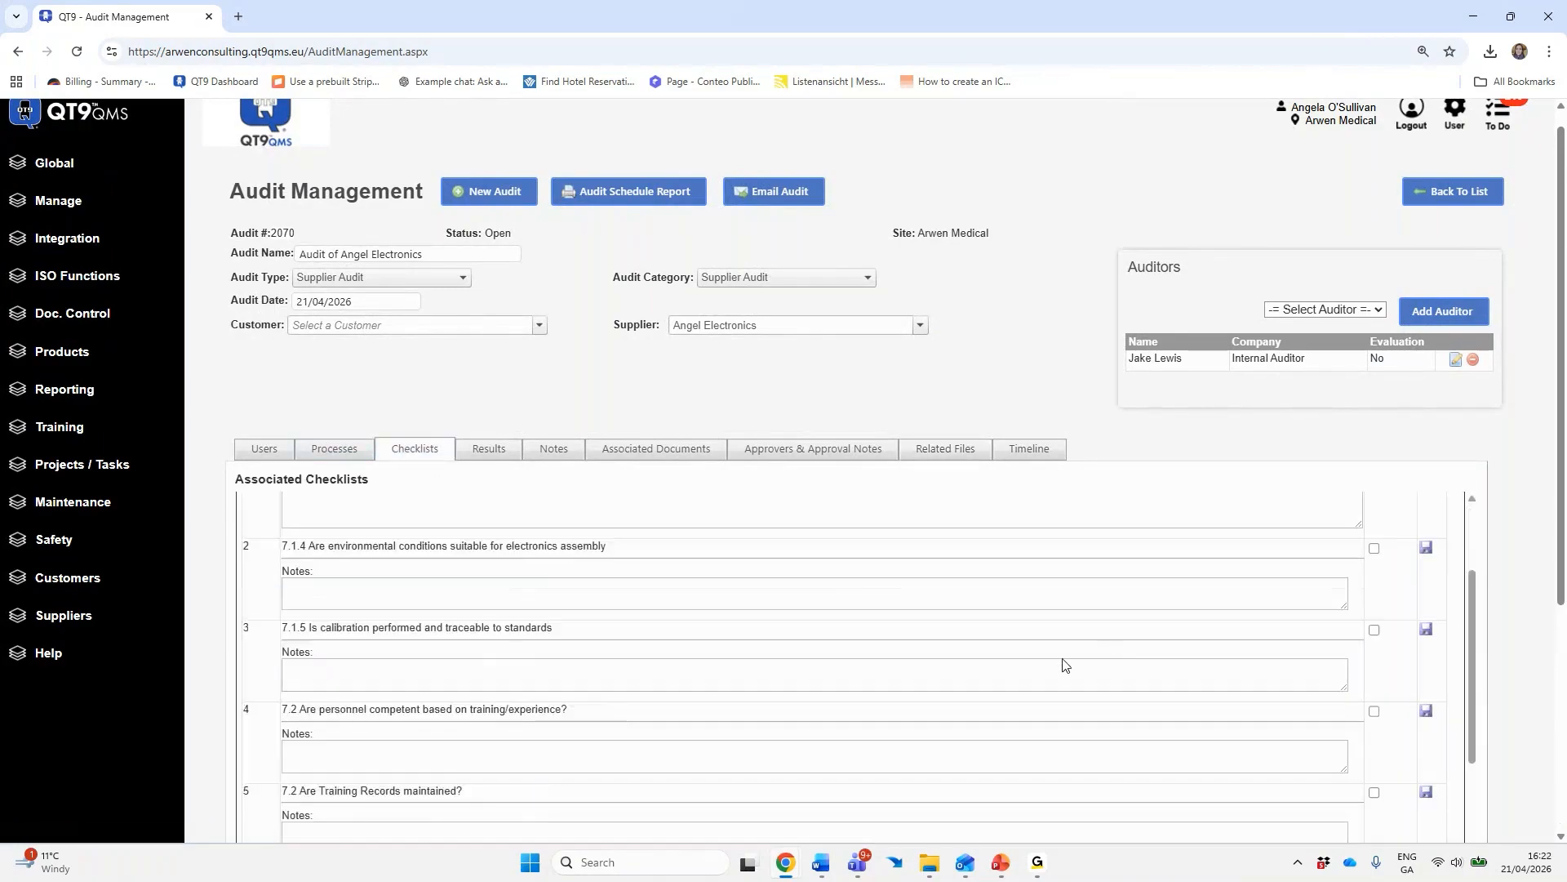
pyautogui.scroll(-4, 1003, 662)
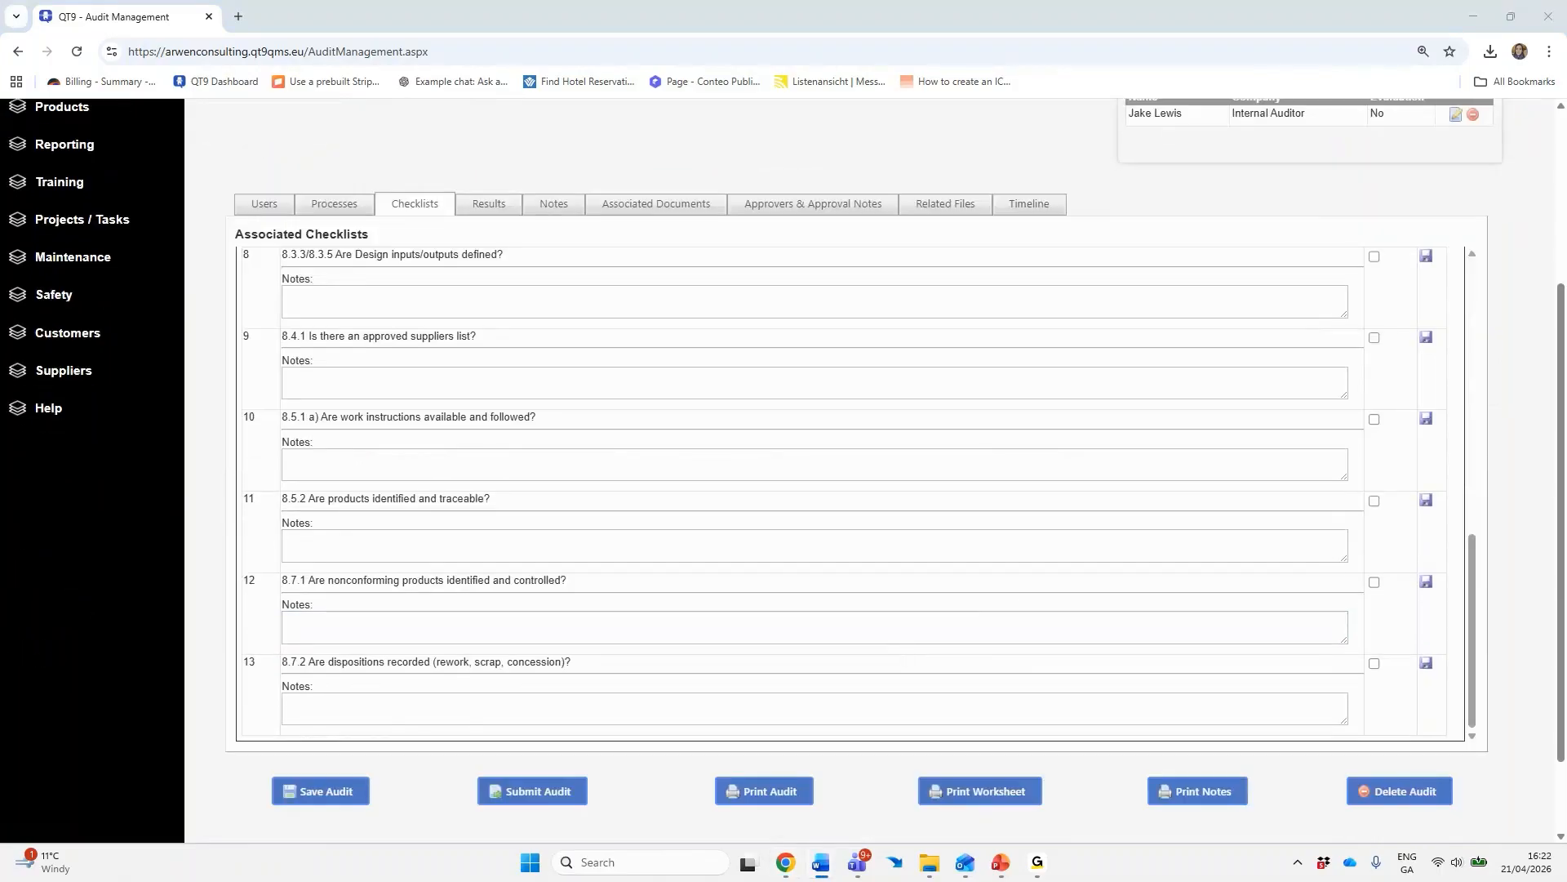
pyautogui.scroll(3, 1056, 438)
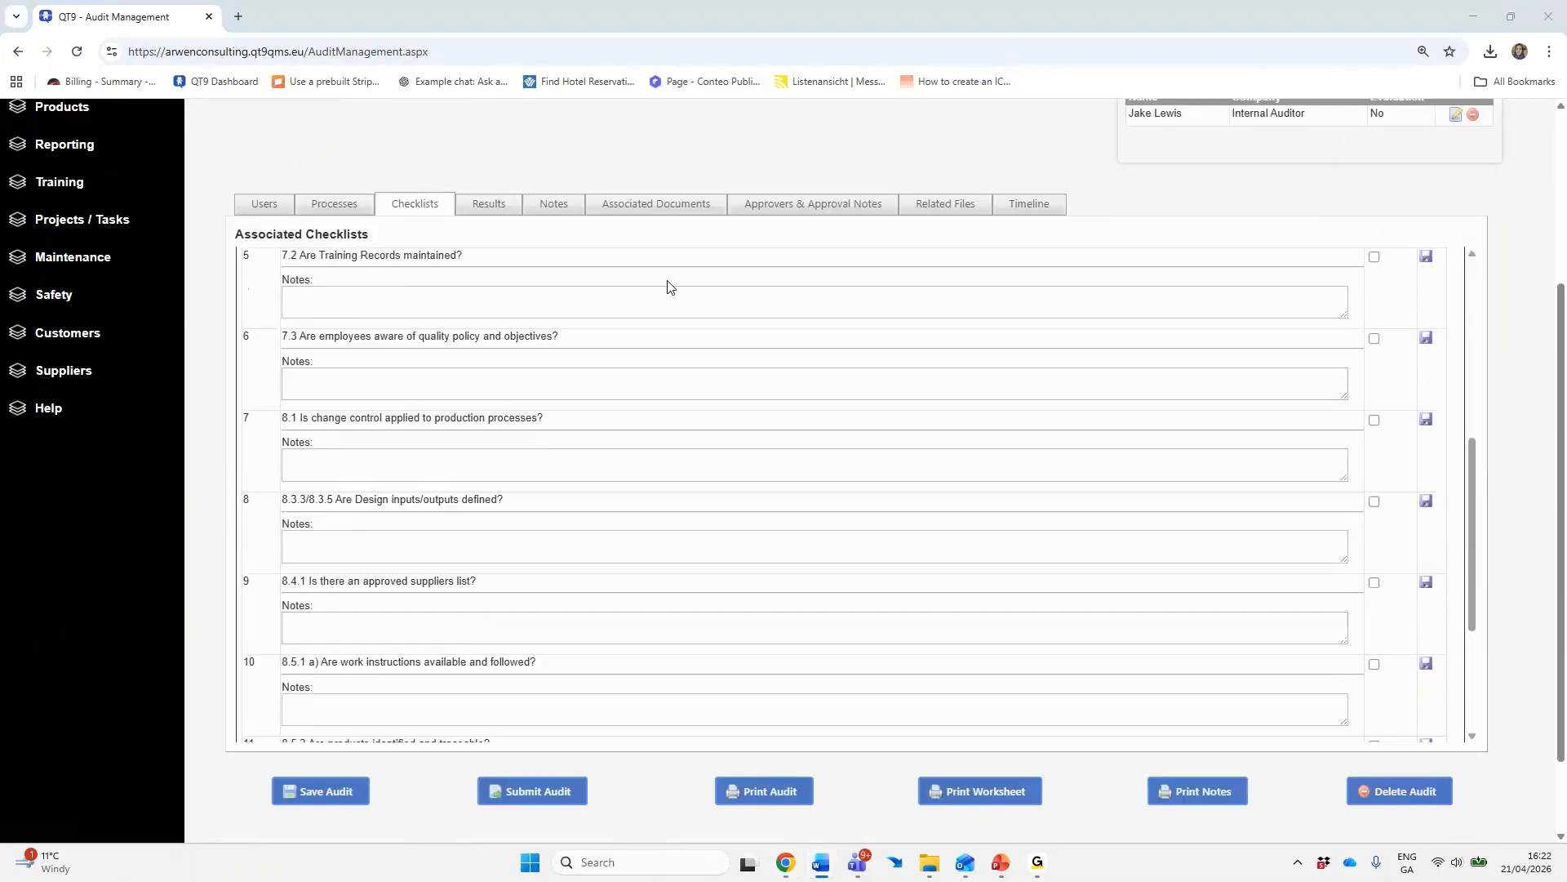
# Reload the audit's associated documents and open the Supplier Auditing document
pyautogui.click(642, 206)
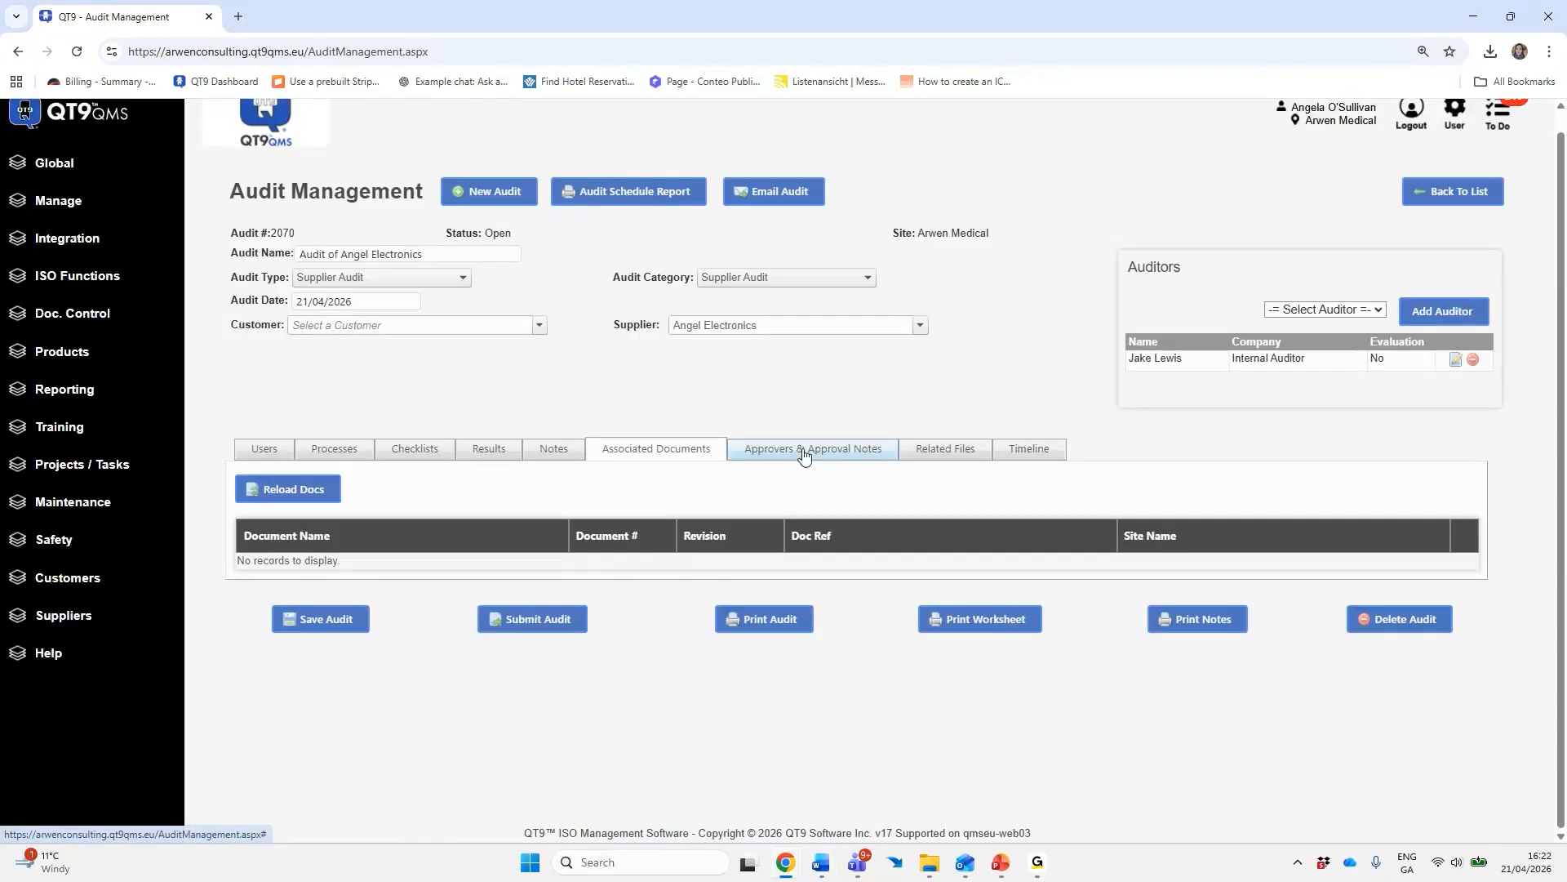
pyautogui.click(302, 489)
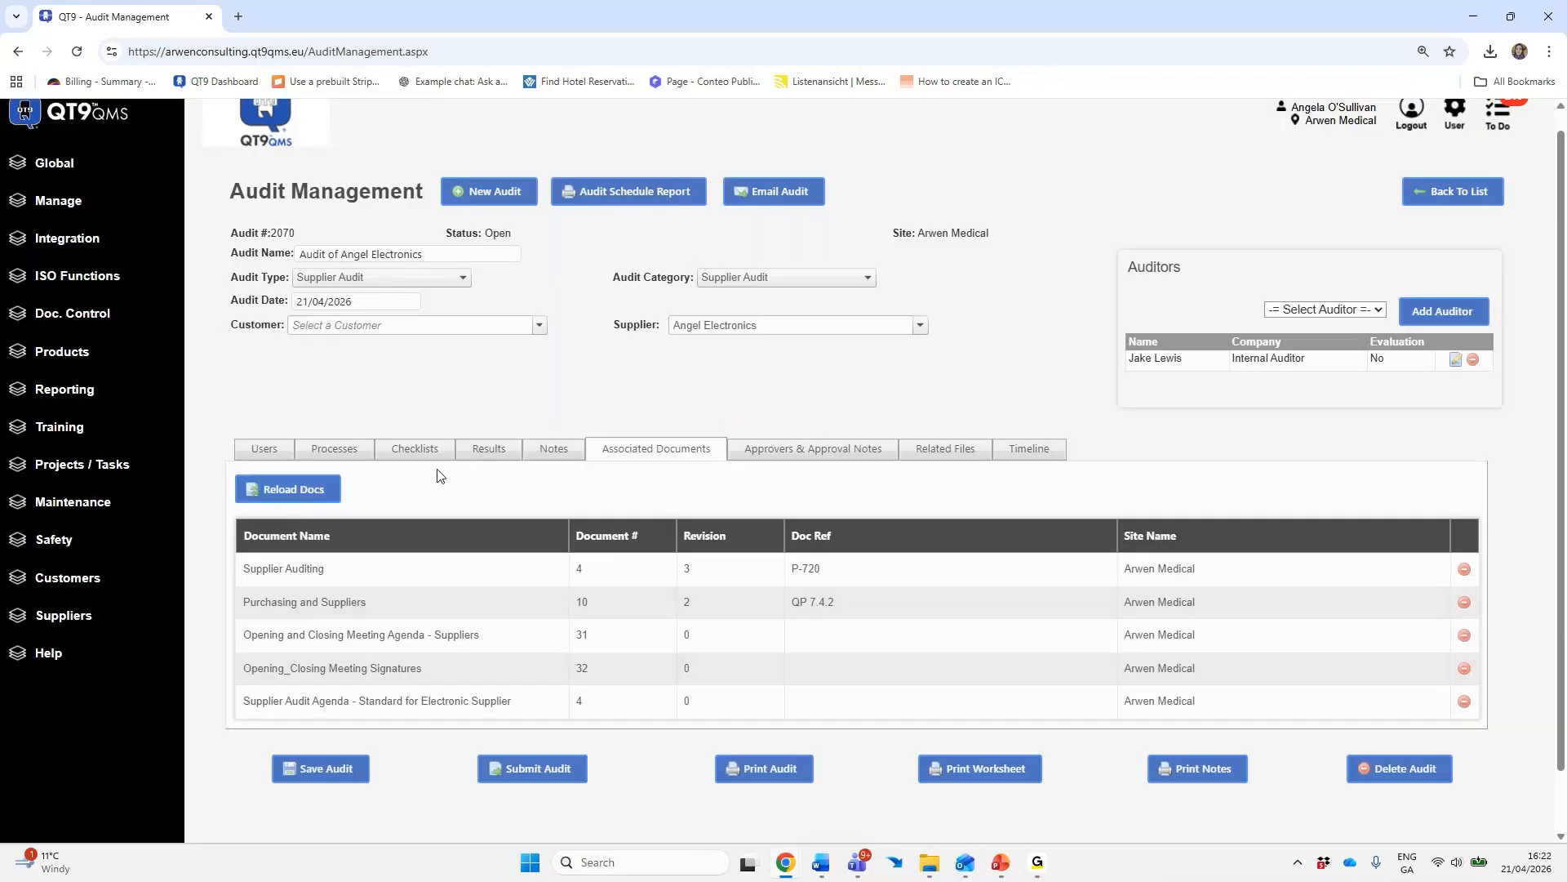
pyautogui.click(357, 583)
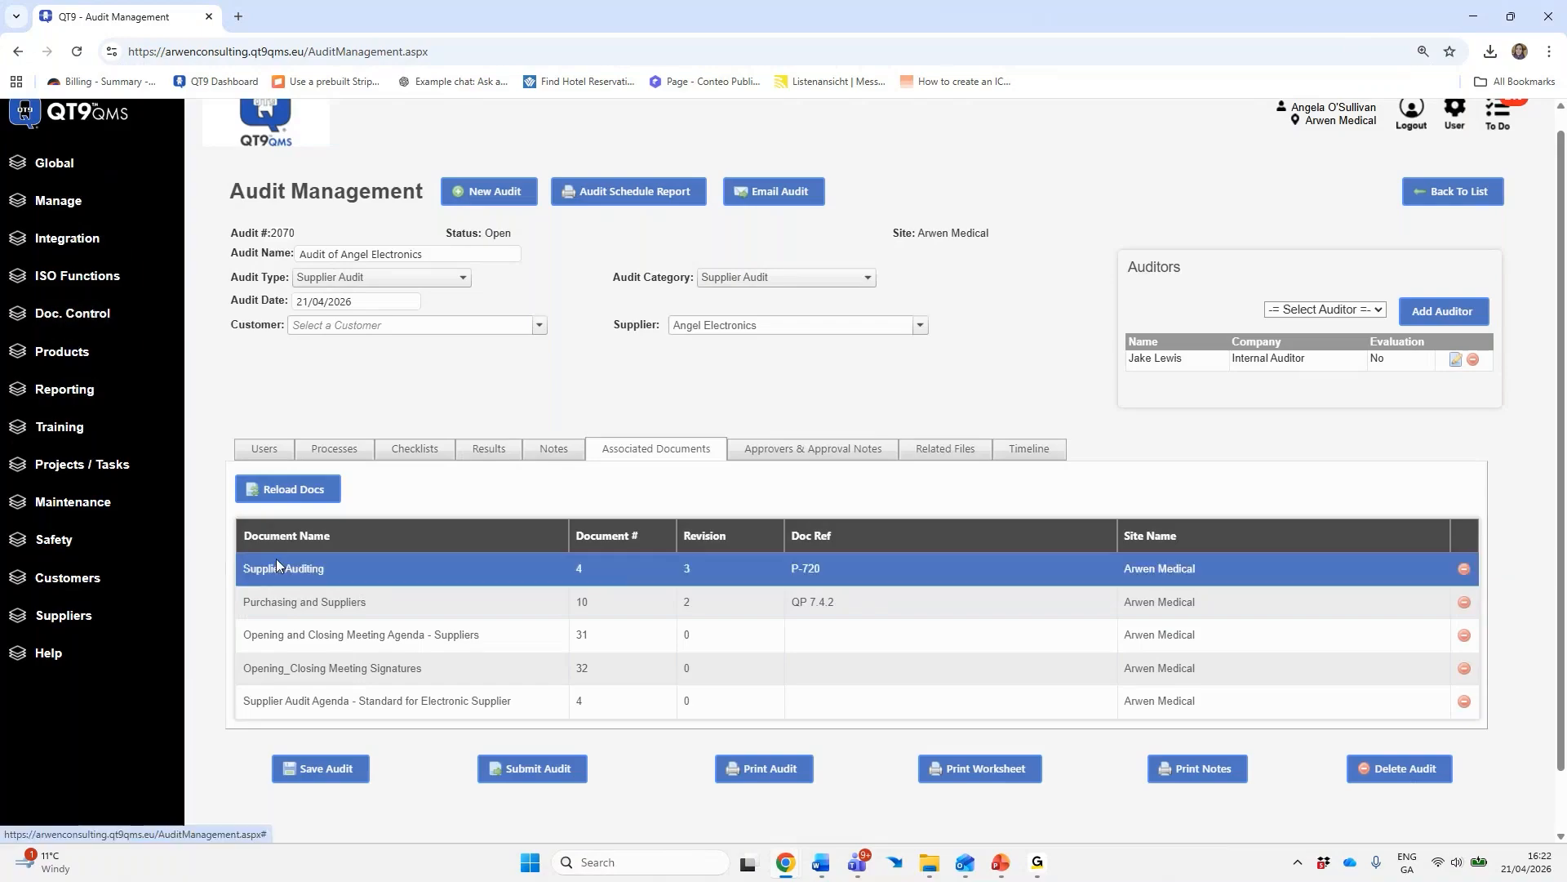
pyautogui.click(355, 573)
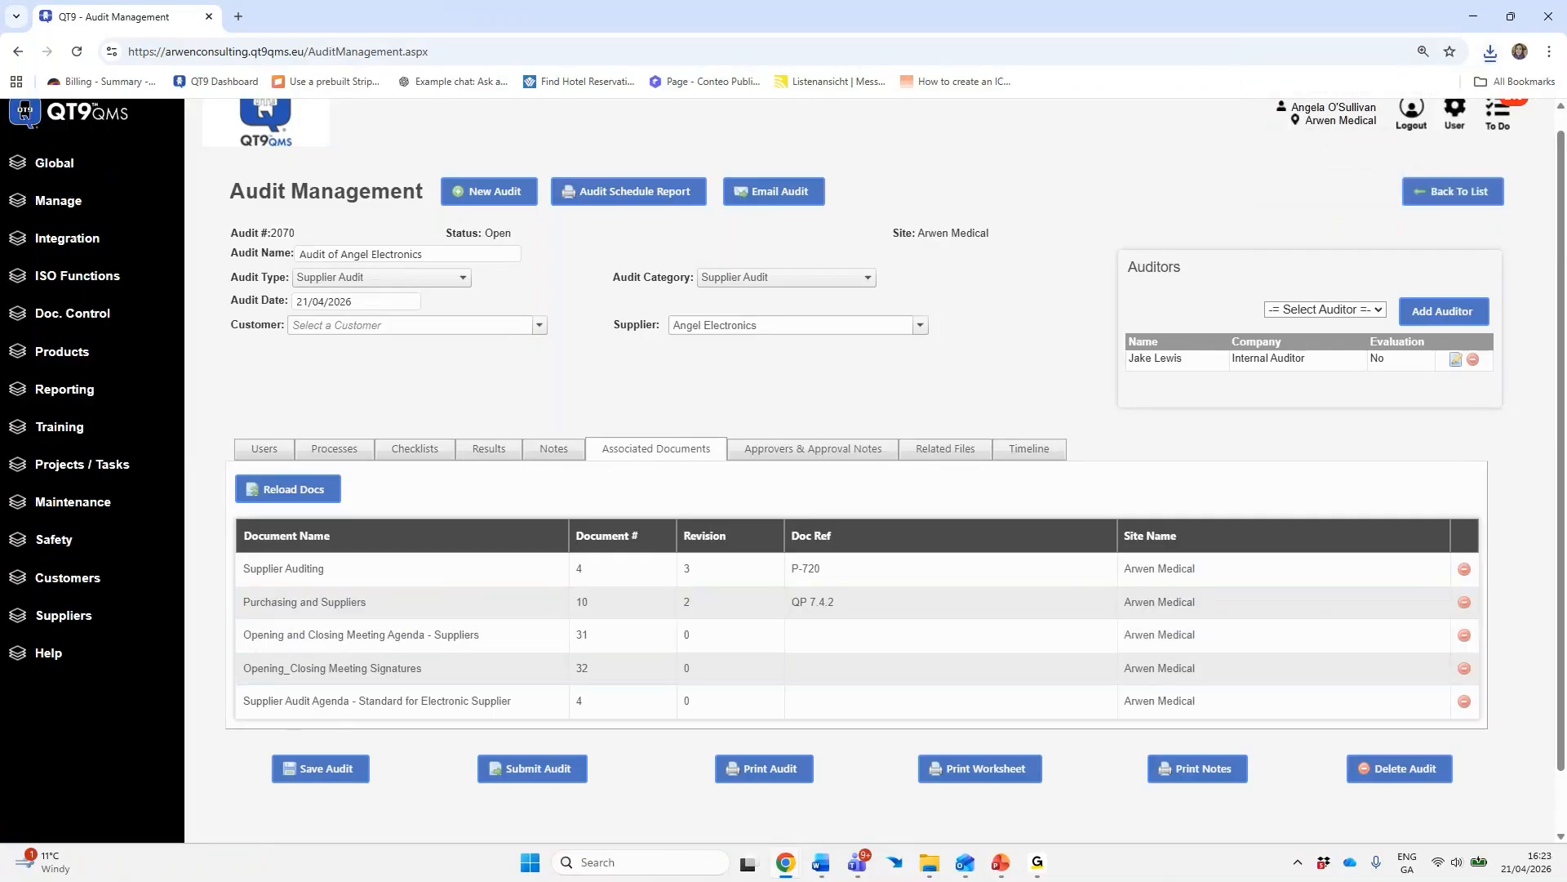
# Assign an approver to the Angel Electronics audit from the list of approvers
pyautogui.click(819, 448)
pyautogui.click(496, 510)
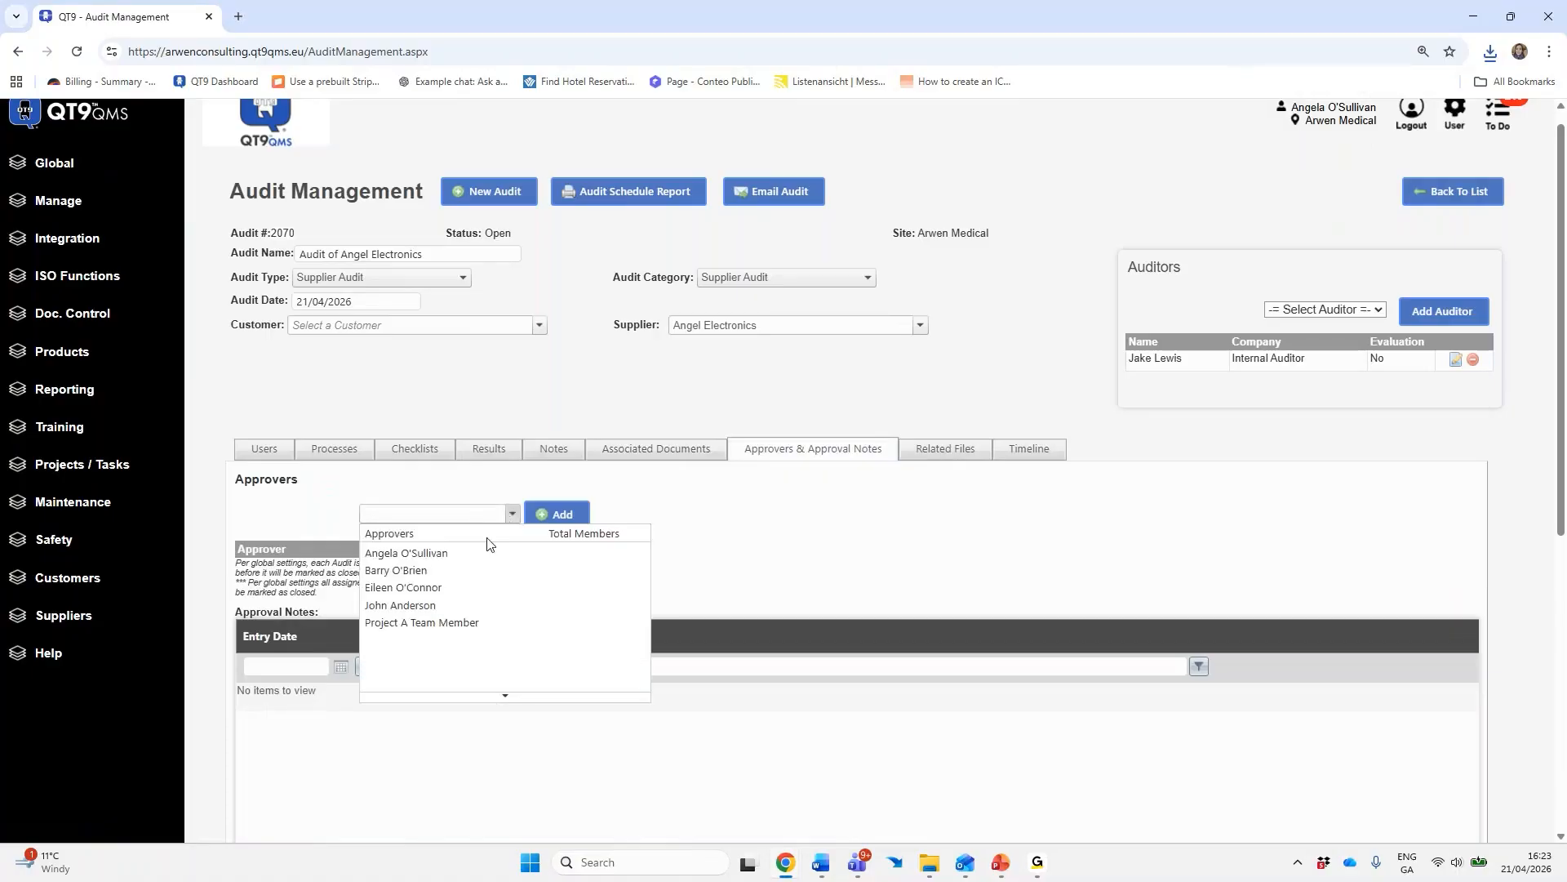
pyautogui.click(477, 550)
pyautogui.click(536, 511)
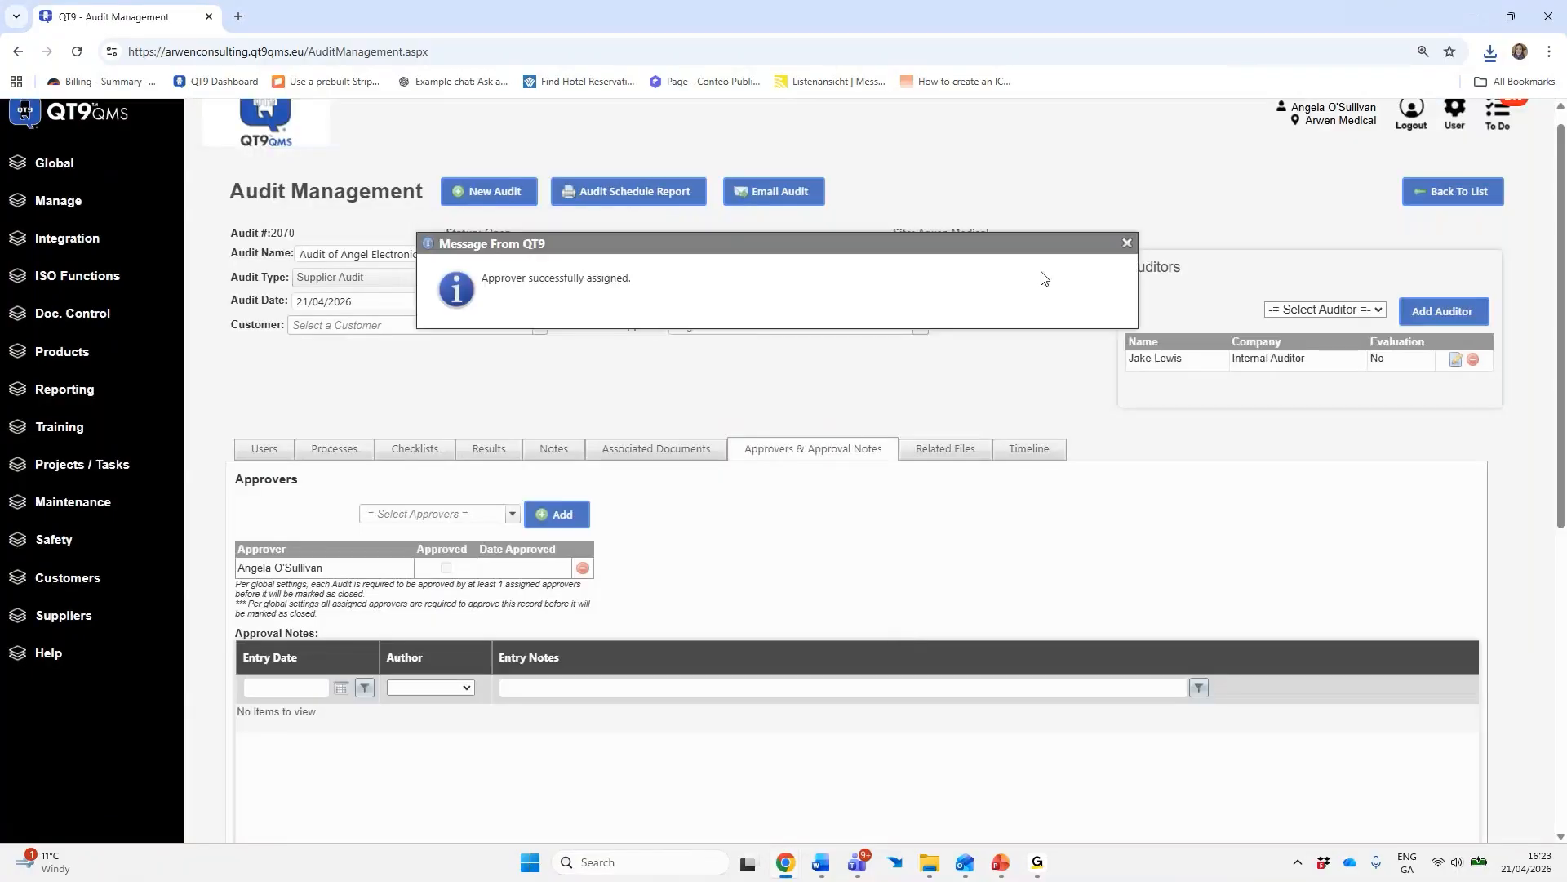
pyautogui.click(1131, 245)
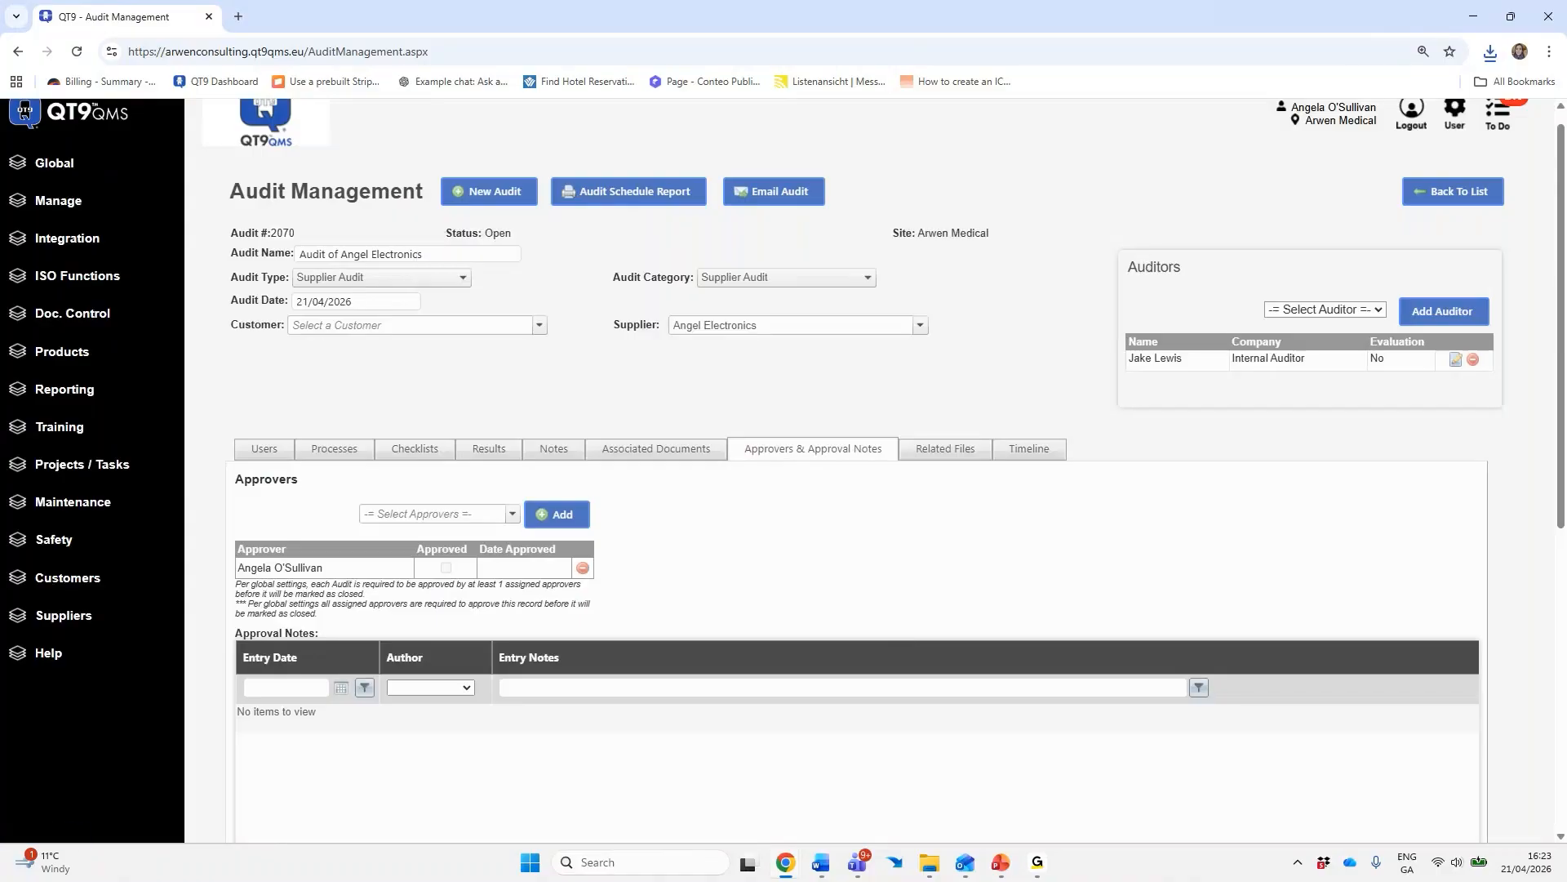
# Paste the copied Supplier Audit Agenda into the audit notes, enlarge the notes box, and save the audit
pyautogui.click(516, 457)
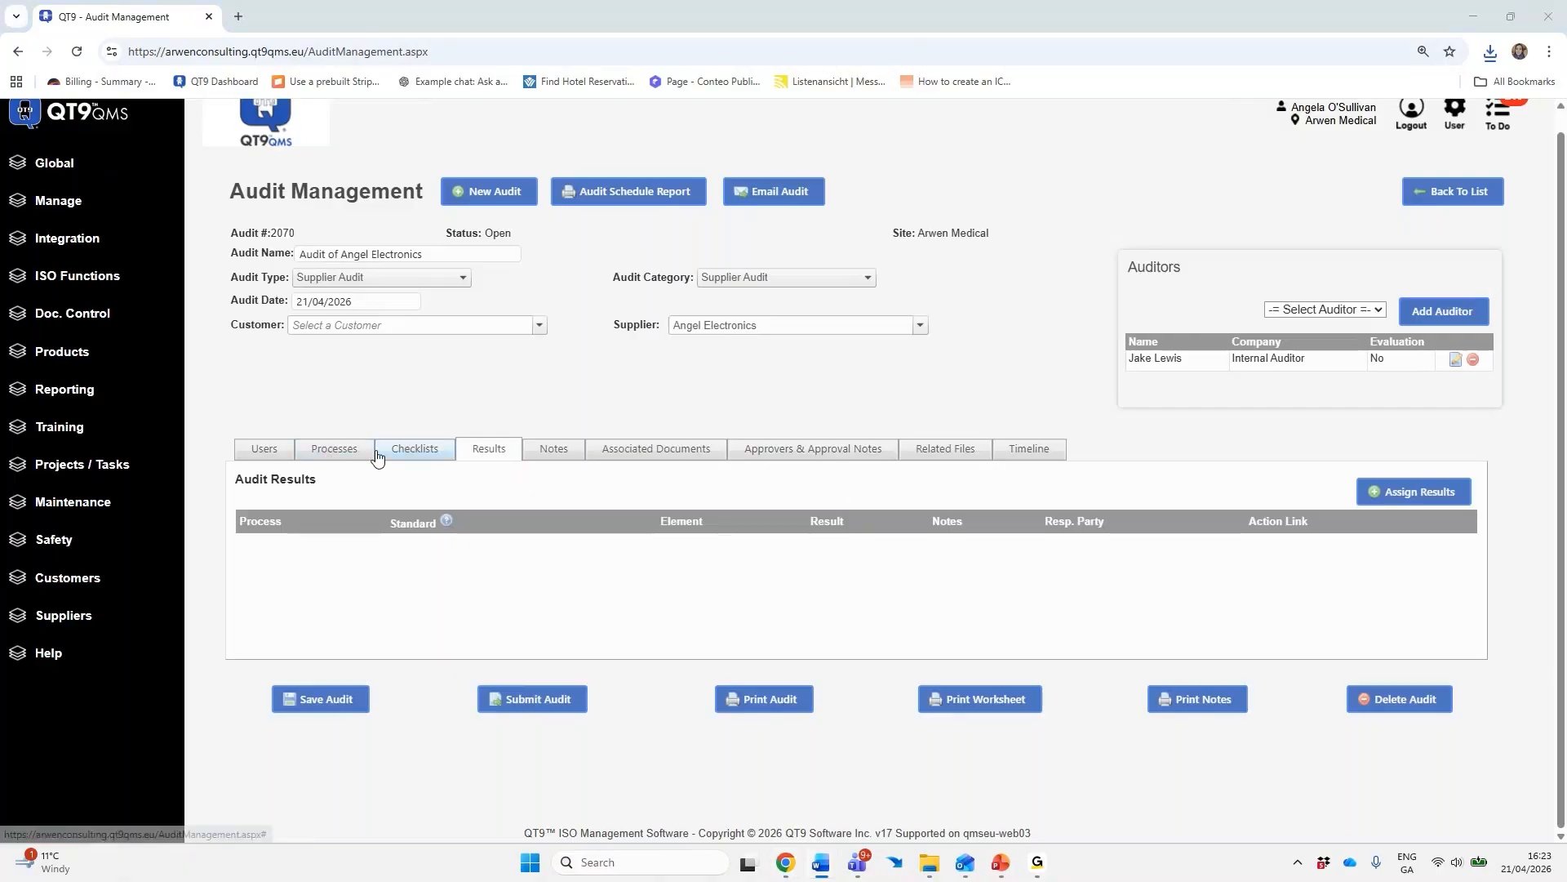
pyautogui.click(552, 449)
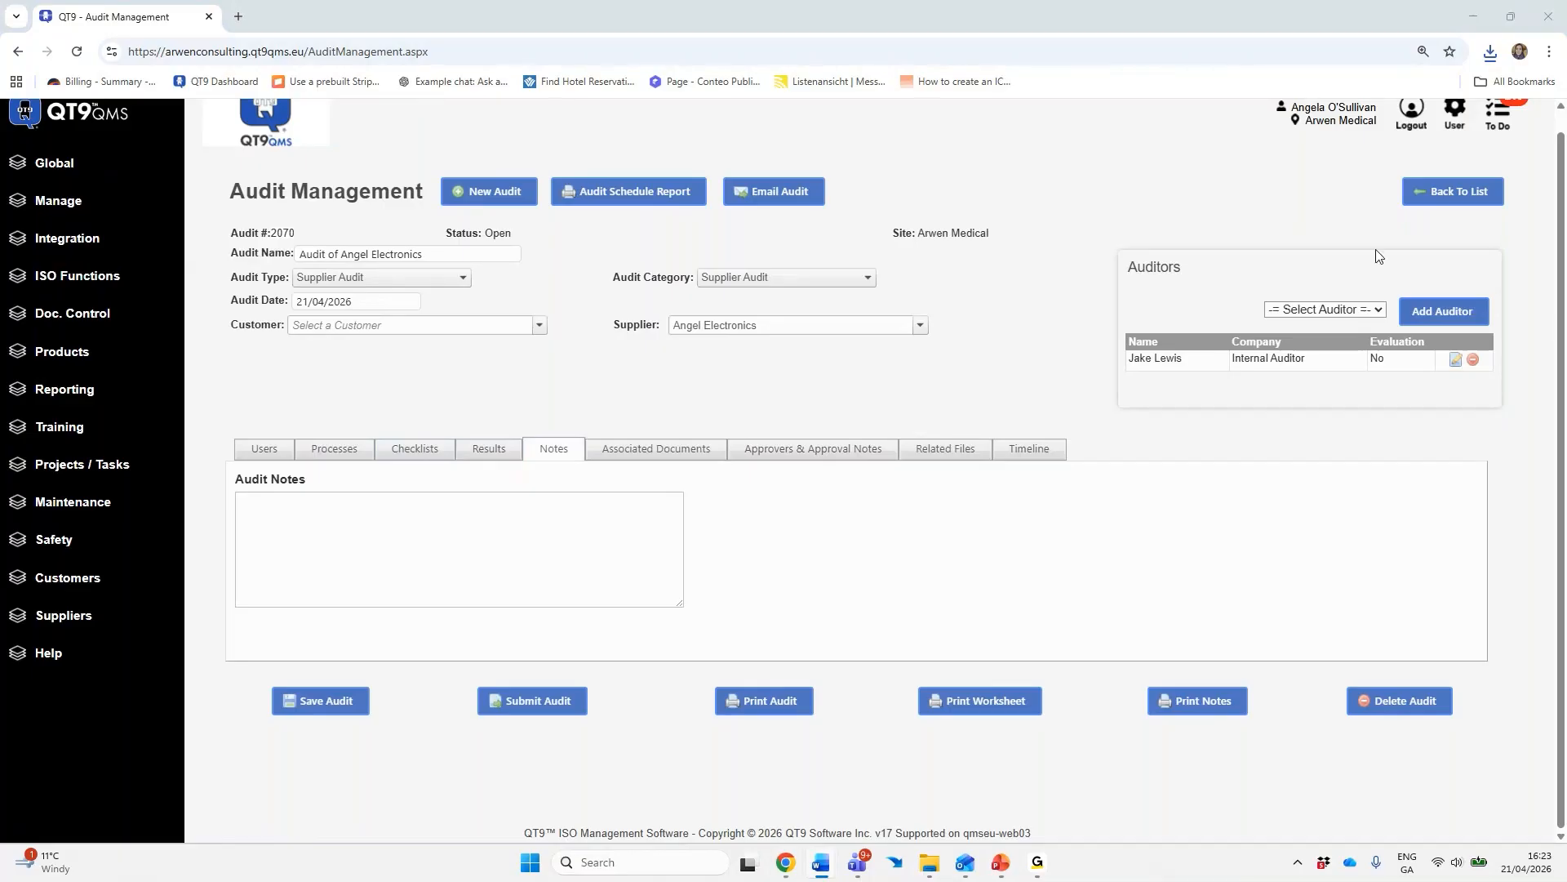
pyautogui.rightClick(459, 517)
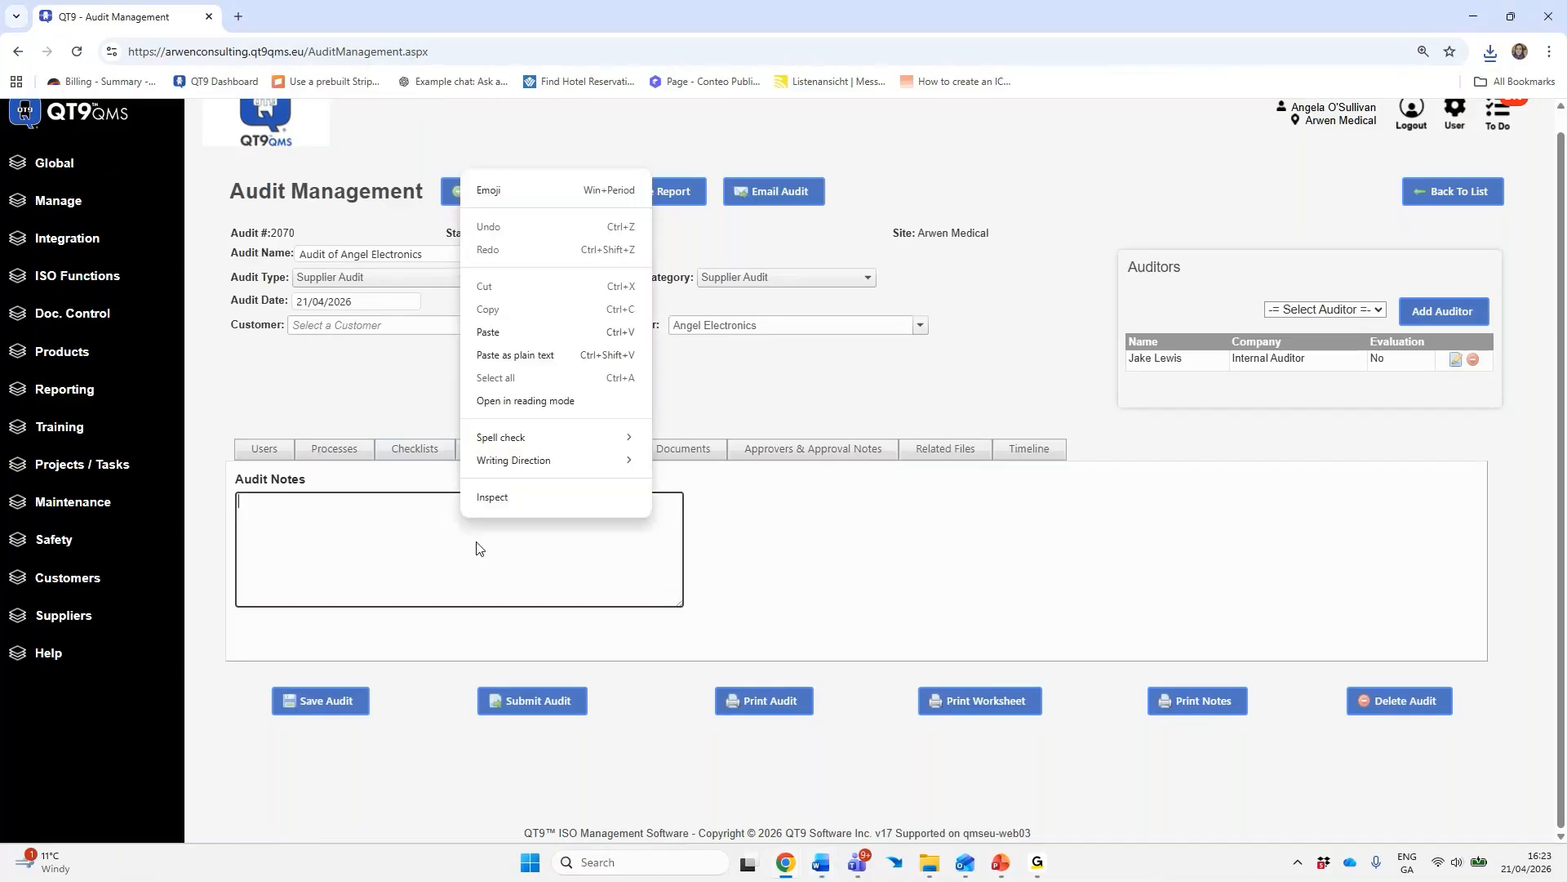
pyautogui.click(513, 333)
pyautogui.scroll(-3, 588, 560)
pyautogui.scroll(5, 588, 560)
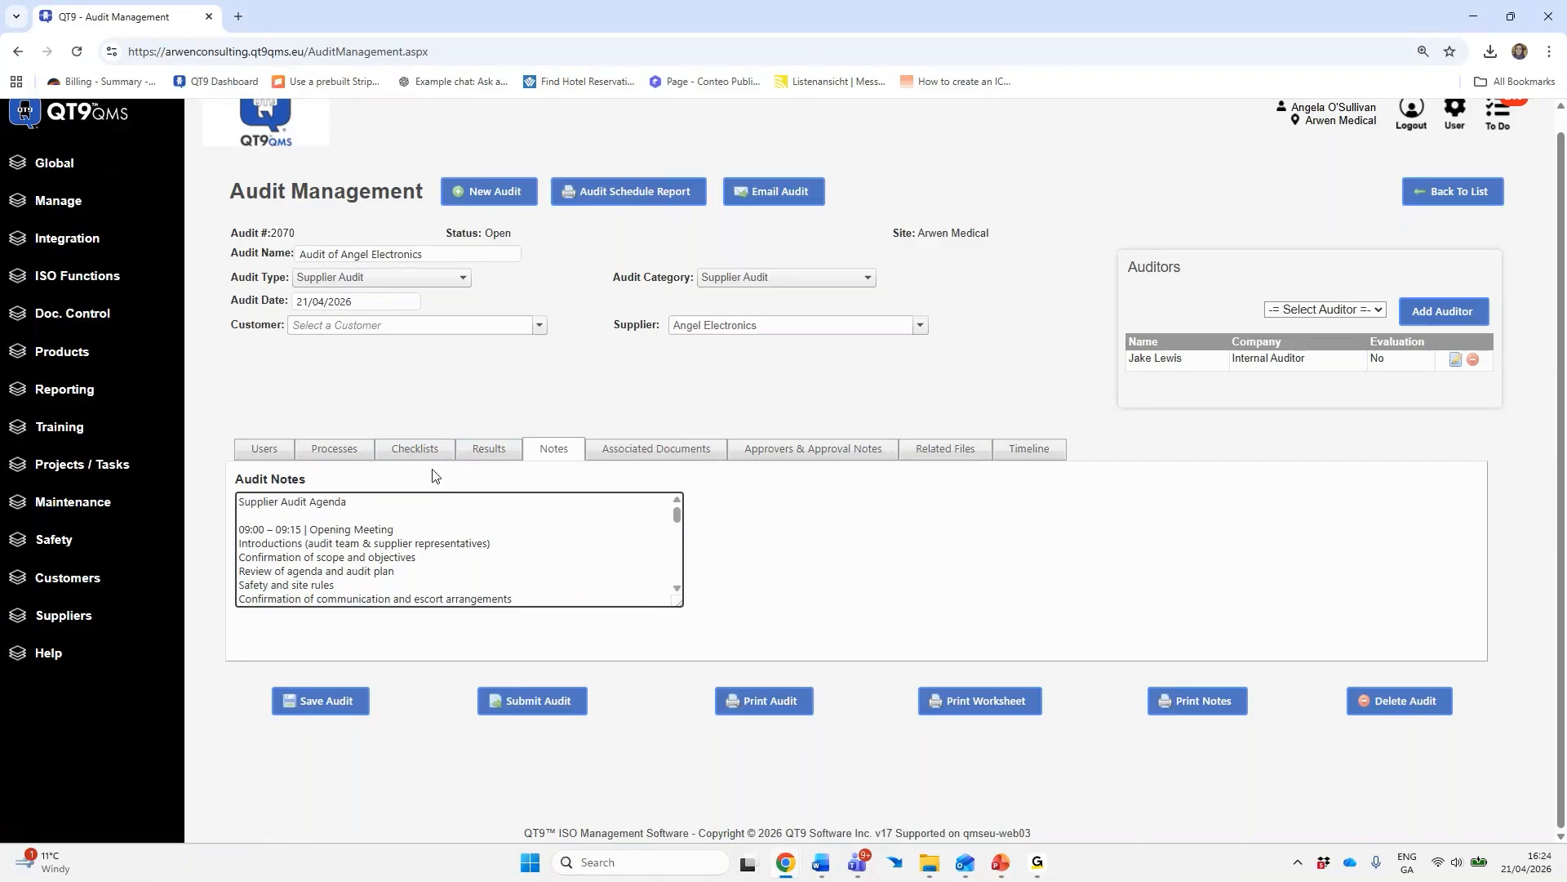
pyautogui.moveTo(678, 601); pyautogui.dragTo(773, 707)
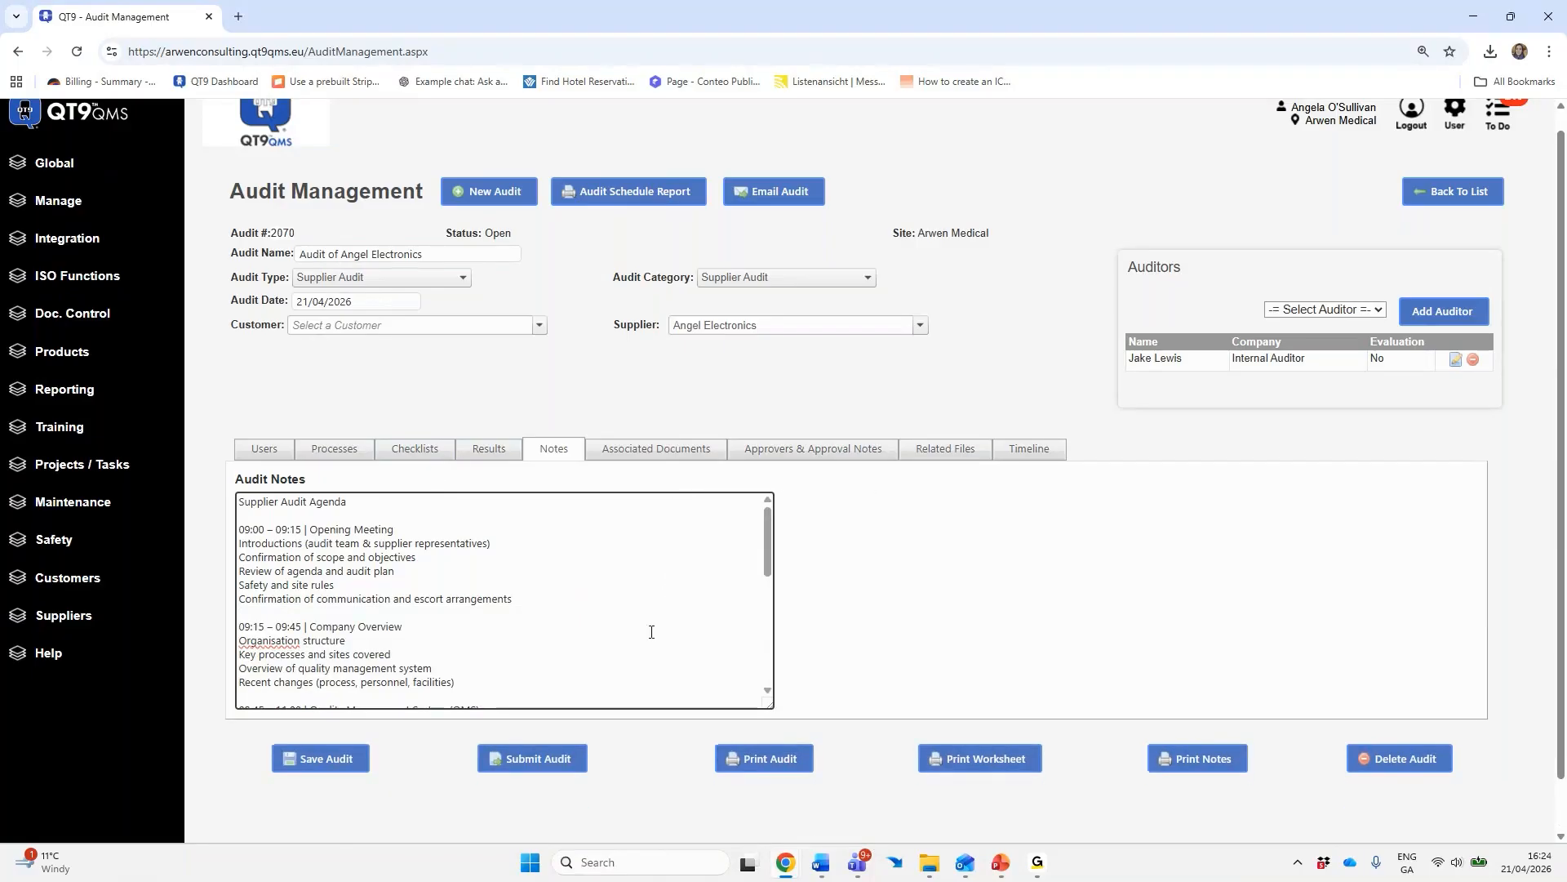
pyautogui.click(322, 758)
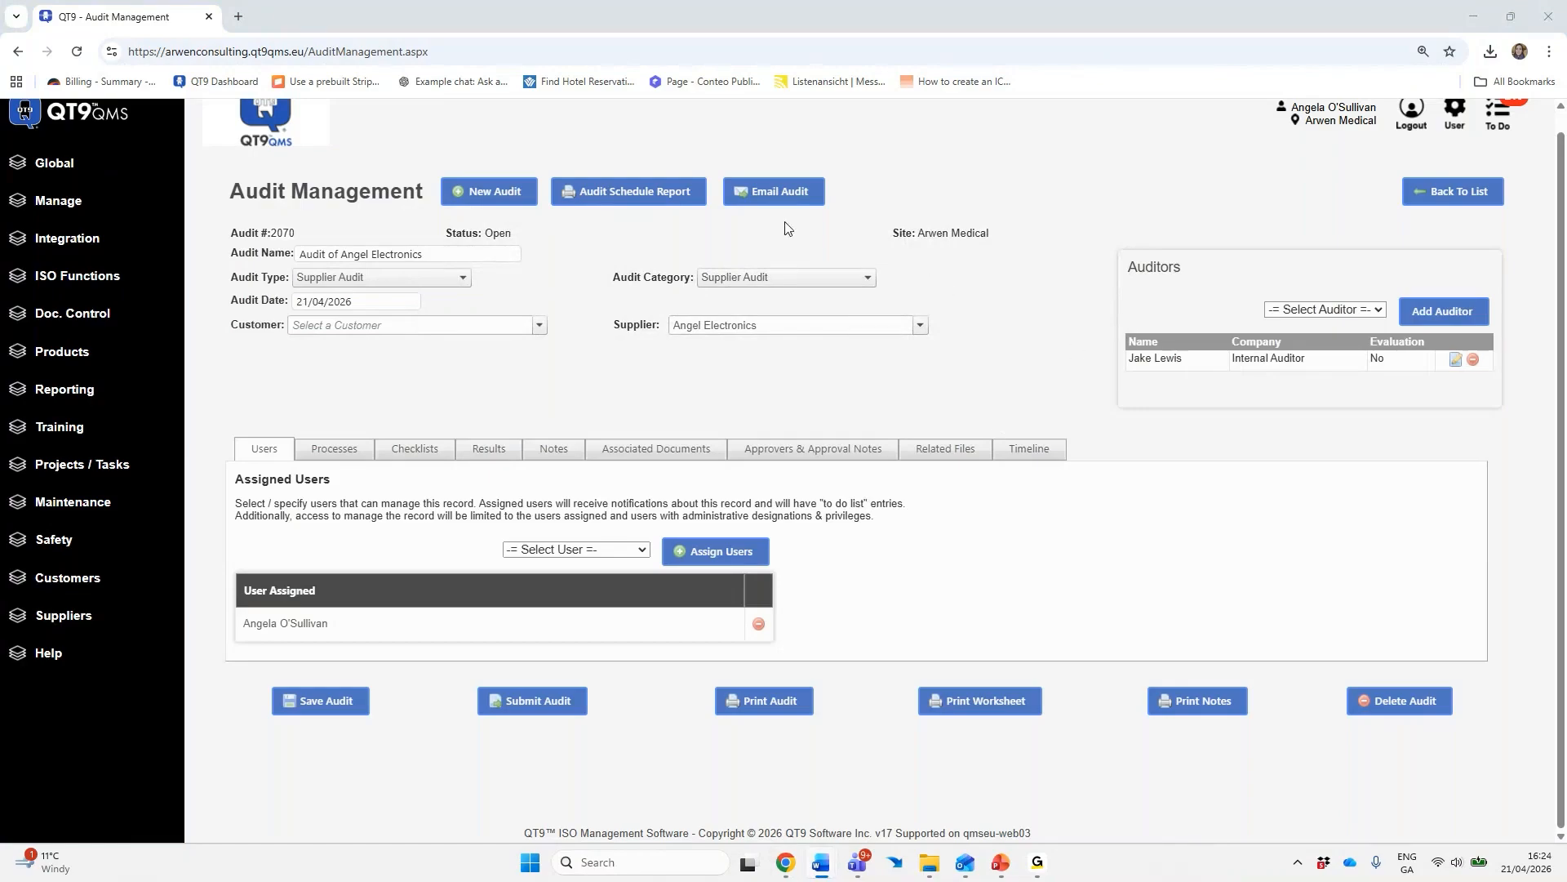
# Start an email of the audit report and add a contact of recipient type Supplier to the recipients
pyautogui.click(768, 193)
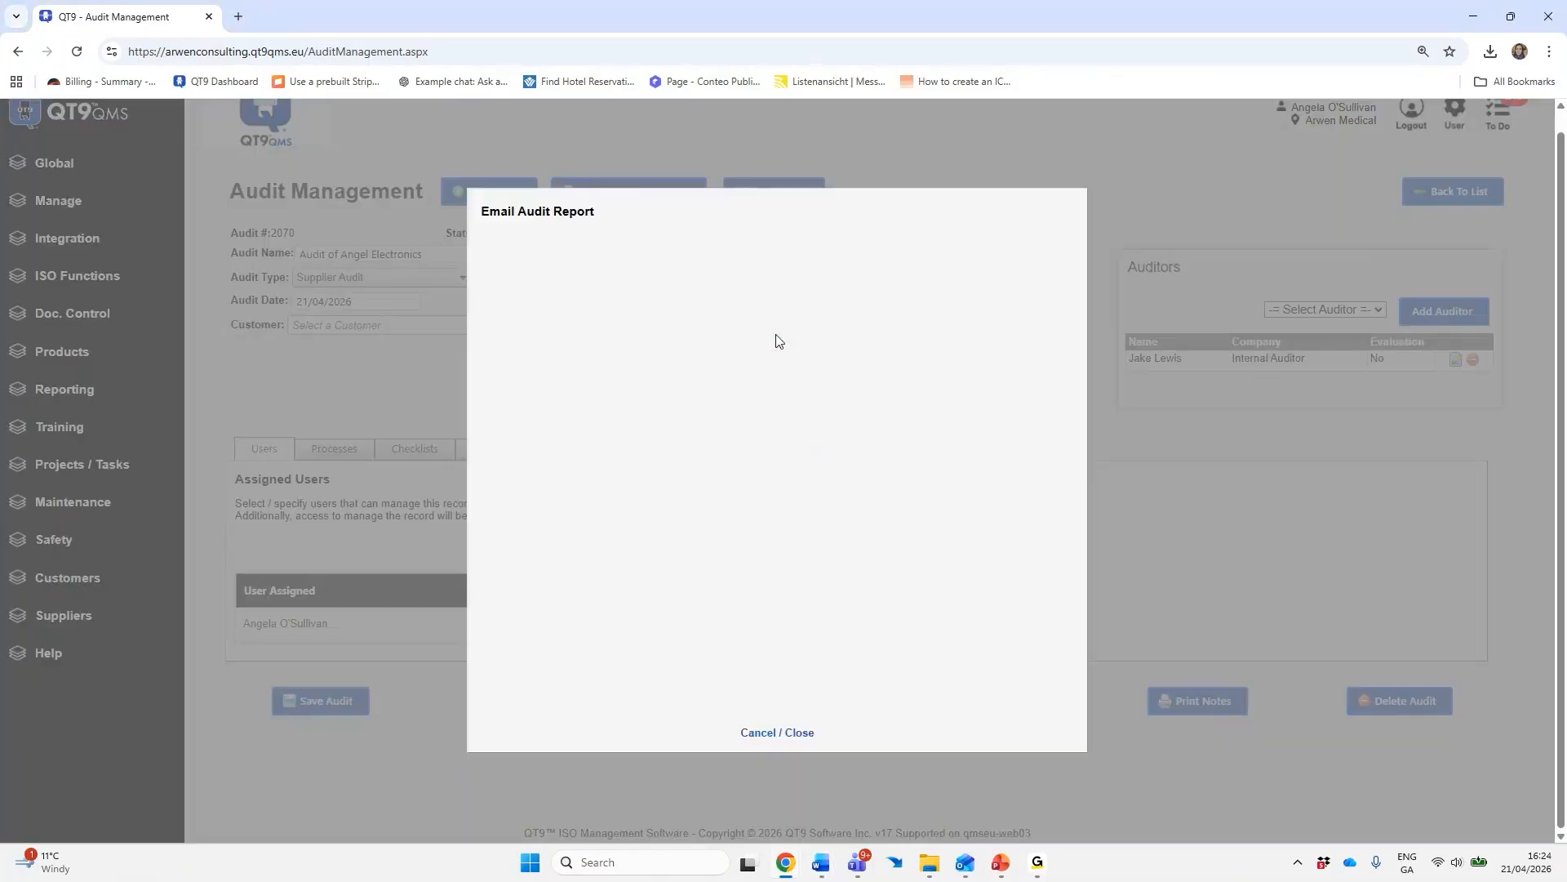
pyautogui.click(606, 250)
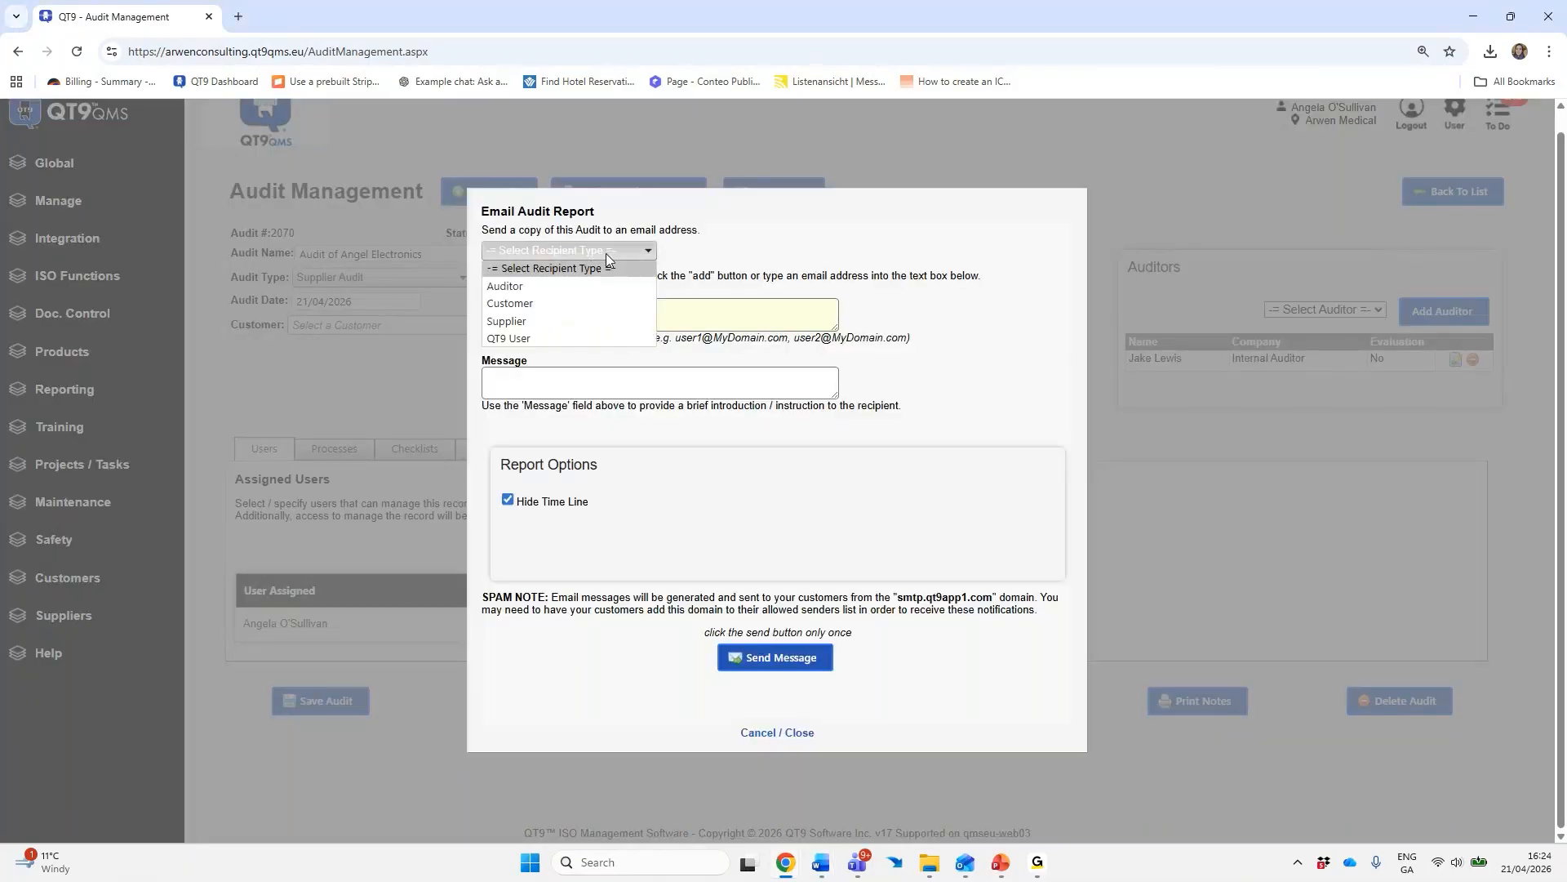
pyautogui.click(573, 325)
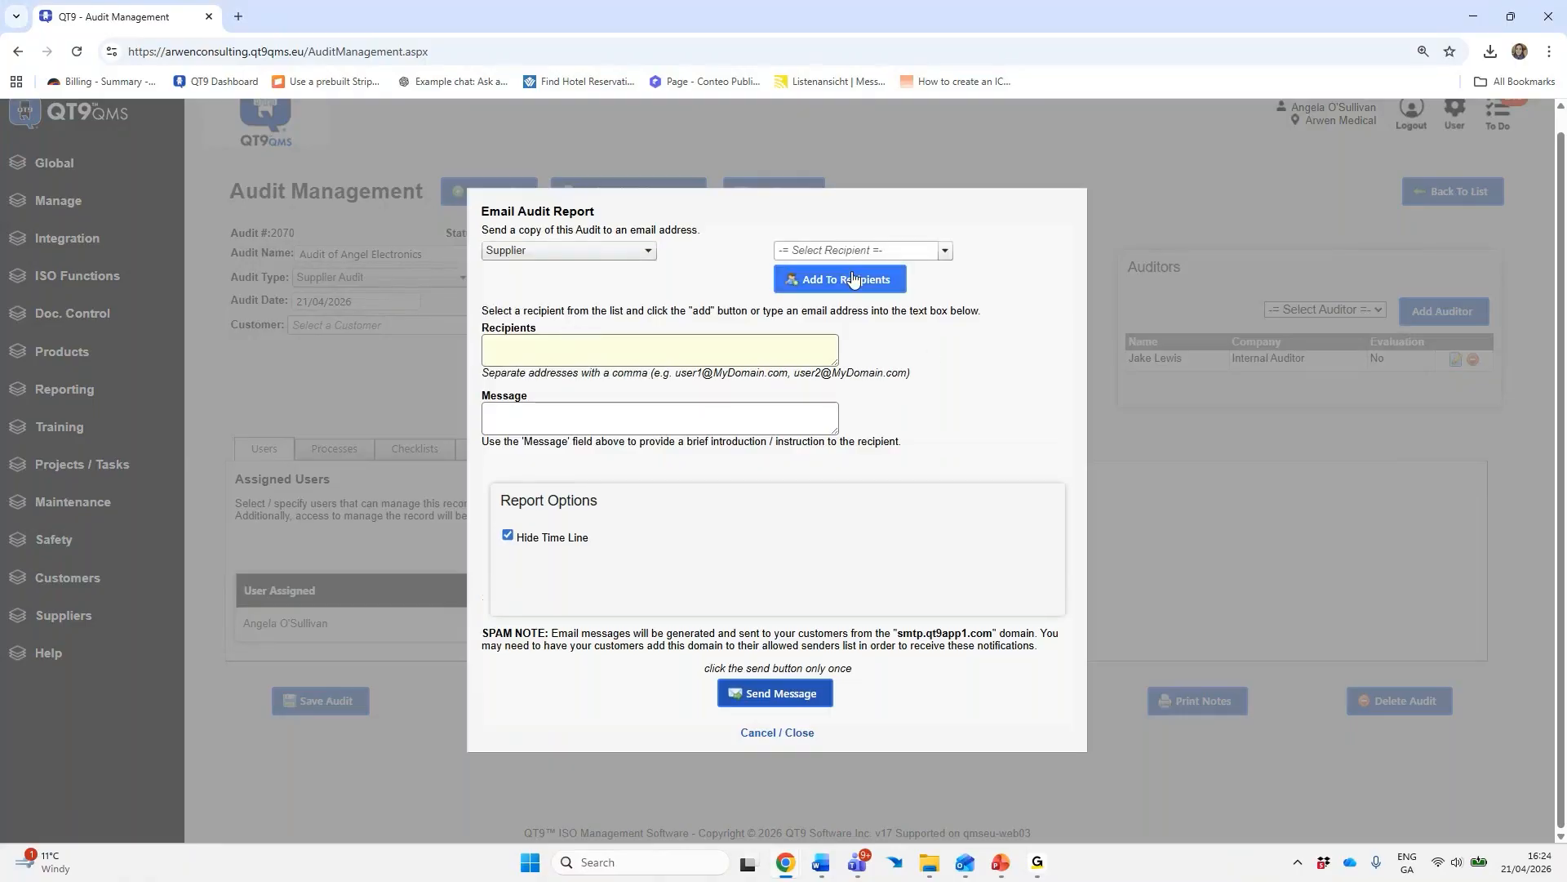
pyautogui.click(825, 250)
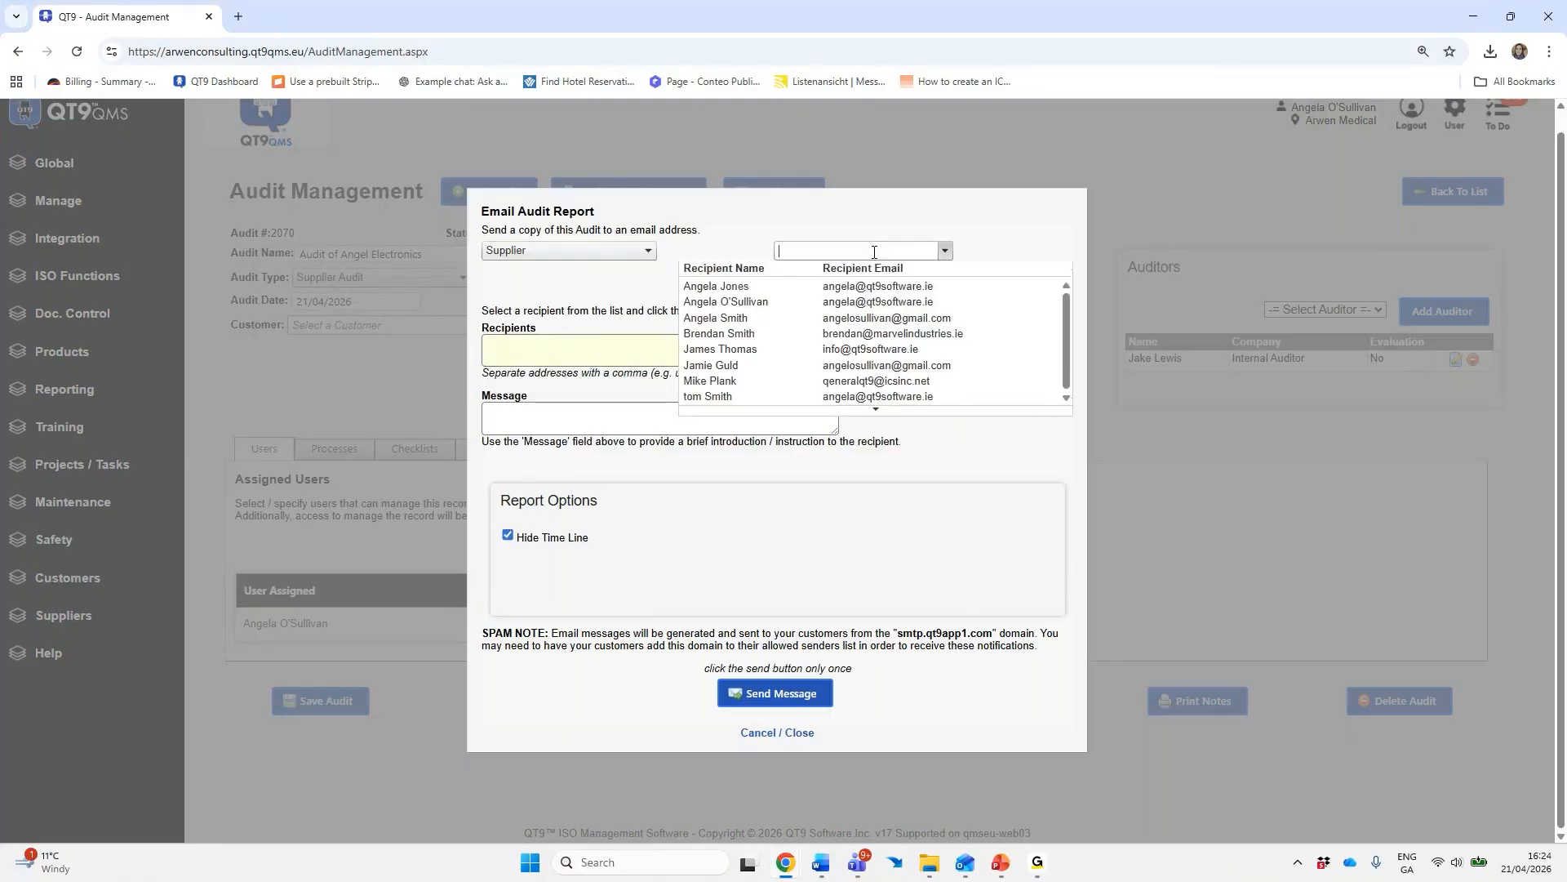
pyautogui.click(827, 304)
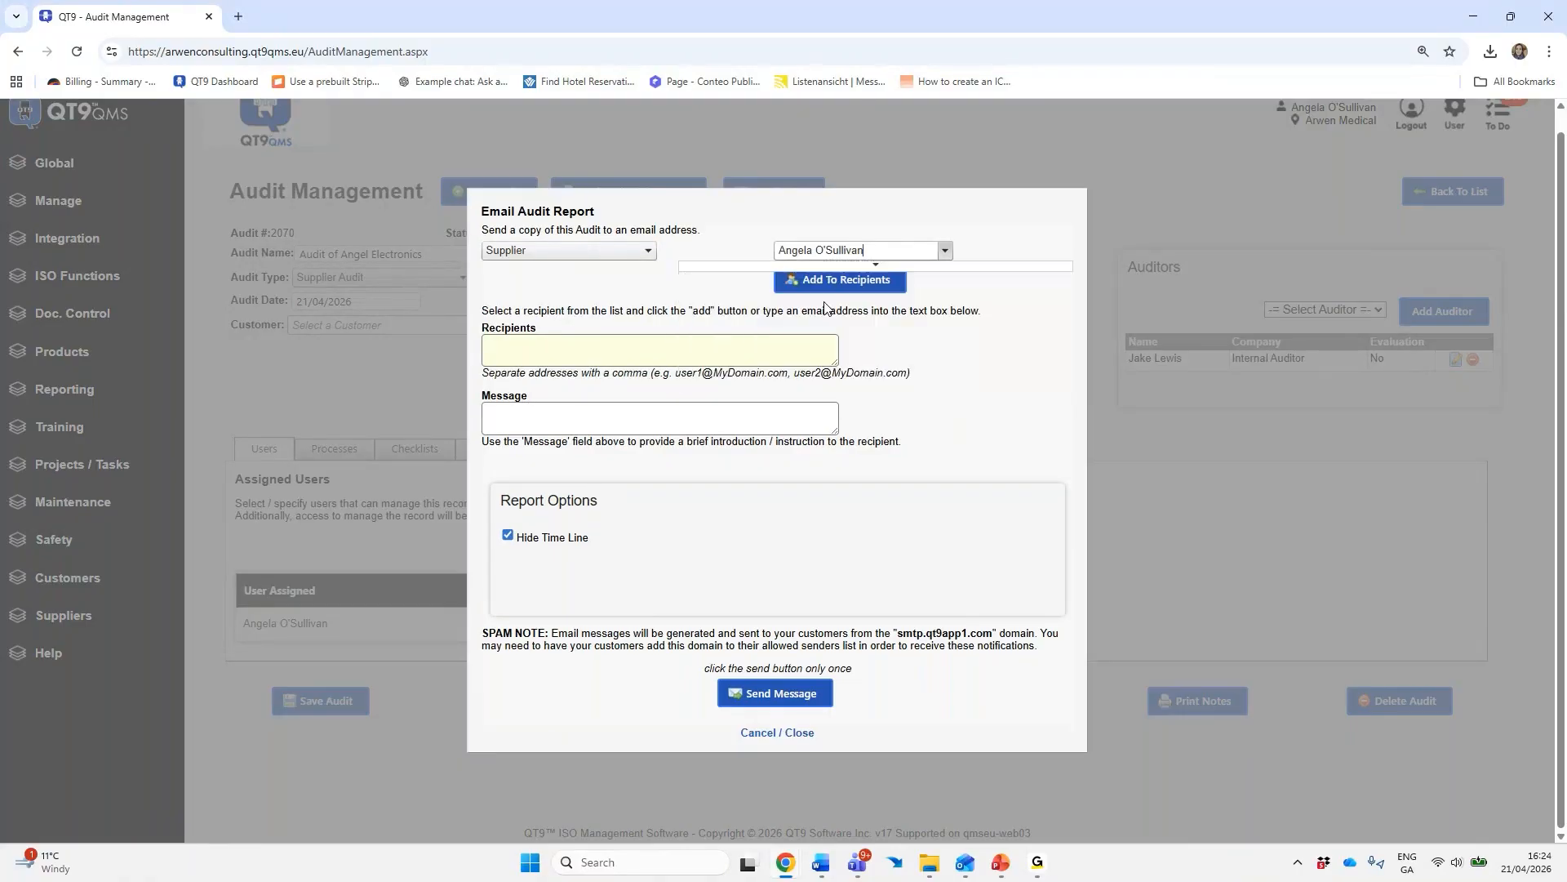
pyautogui.click(862, 252)
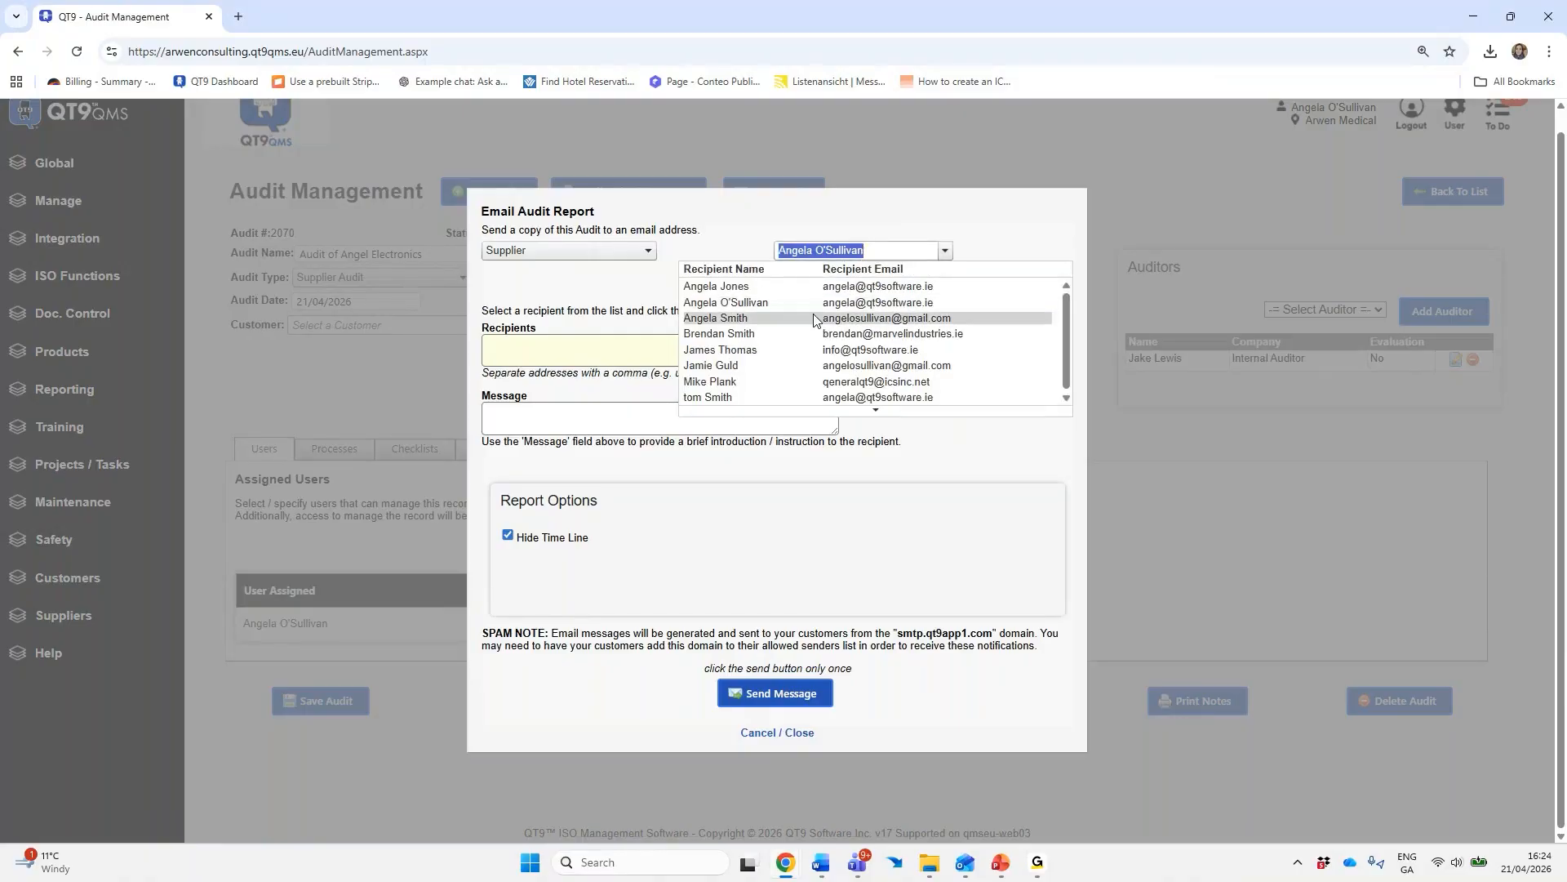
pyautogui.click(814, 317)
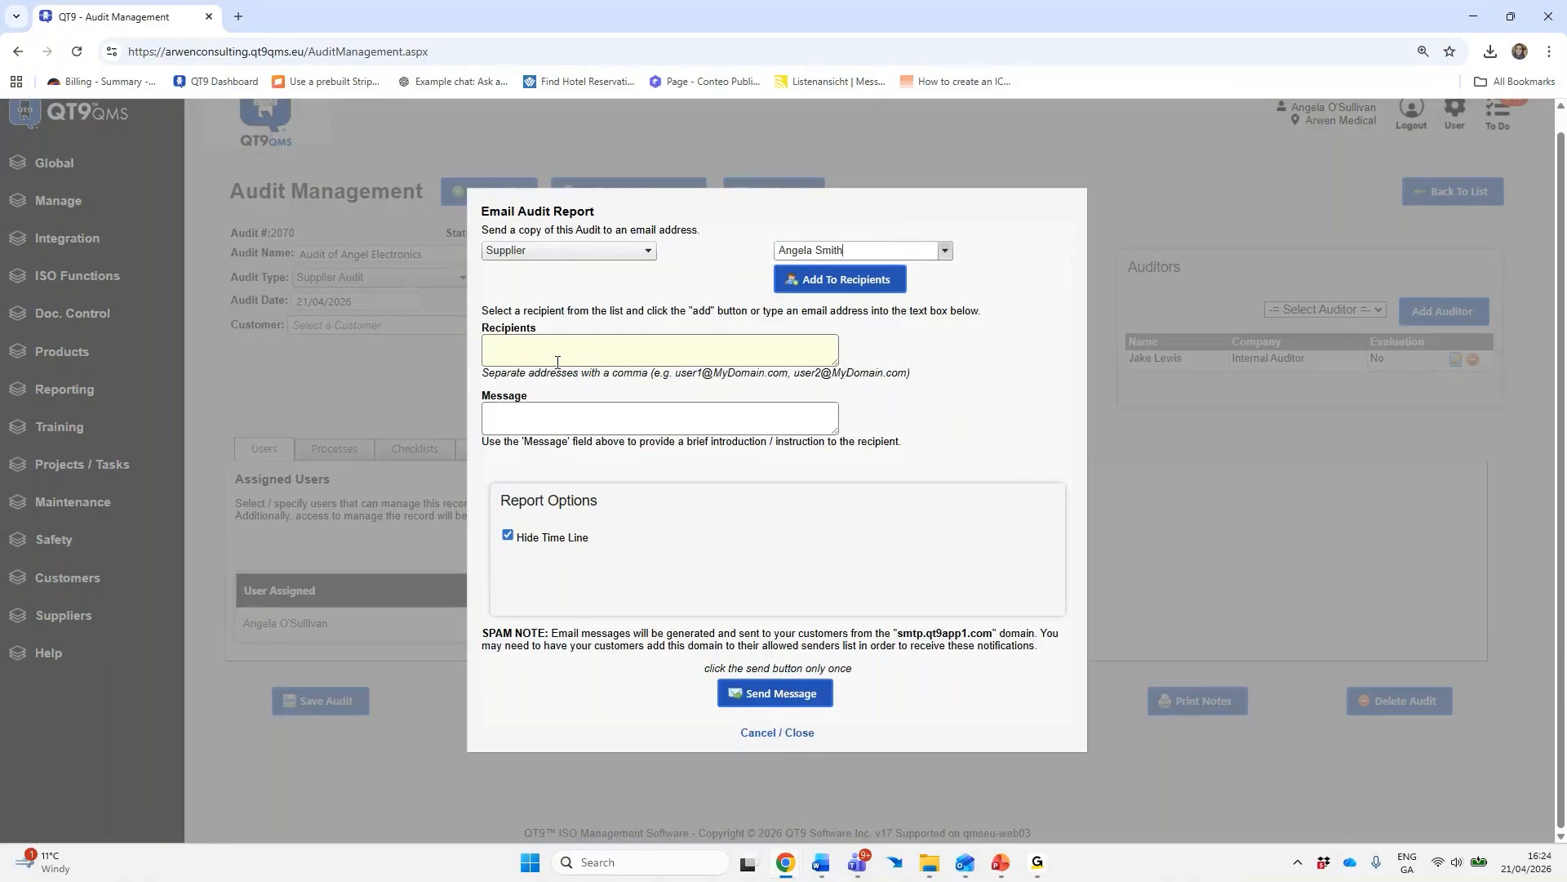
pyautogui.click(797, 293)
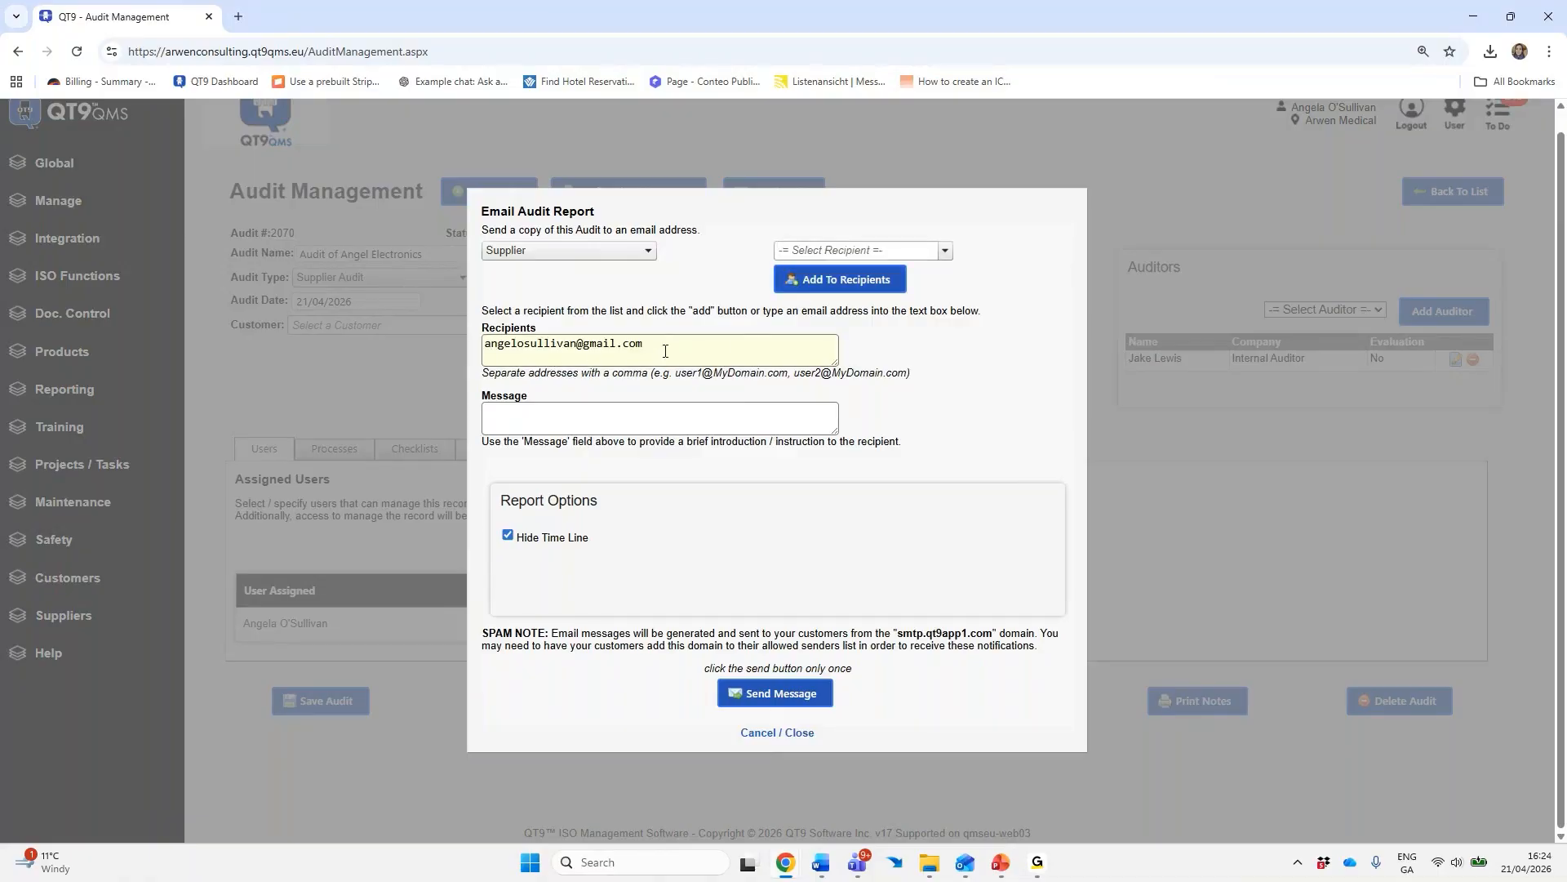
# Write the message "Hi - see attached.", send the audit report email, and close the email form
pyautogui.click(601, 409)
pyautogui.write('Hi - see attached.')
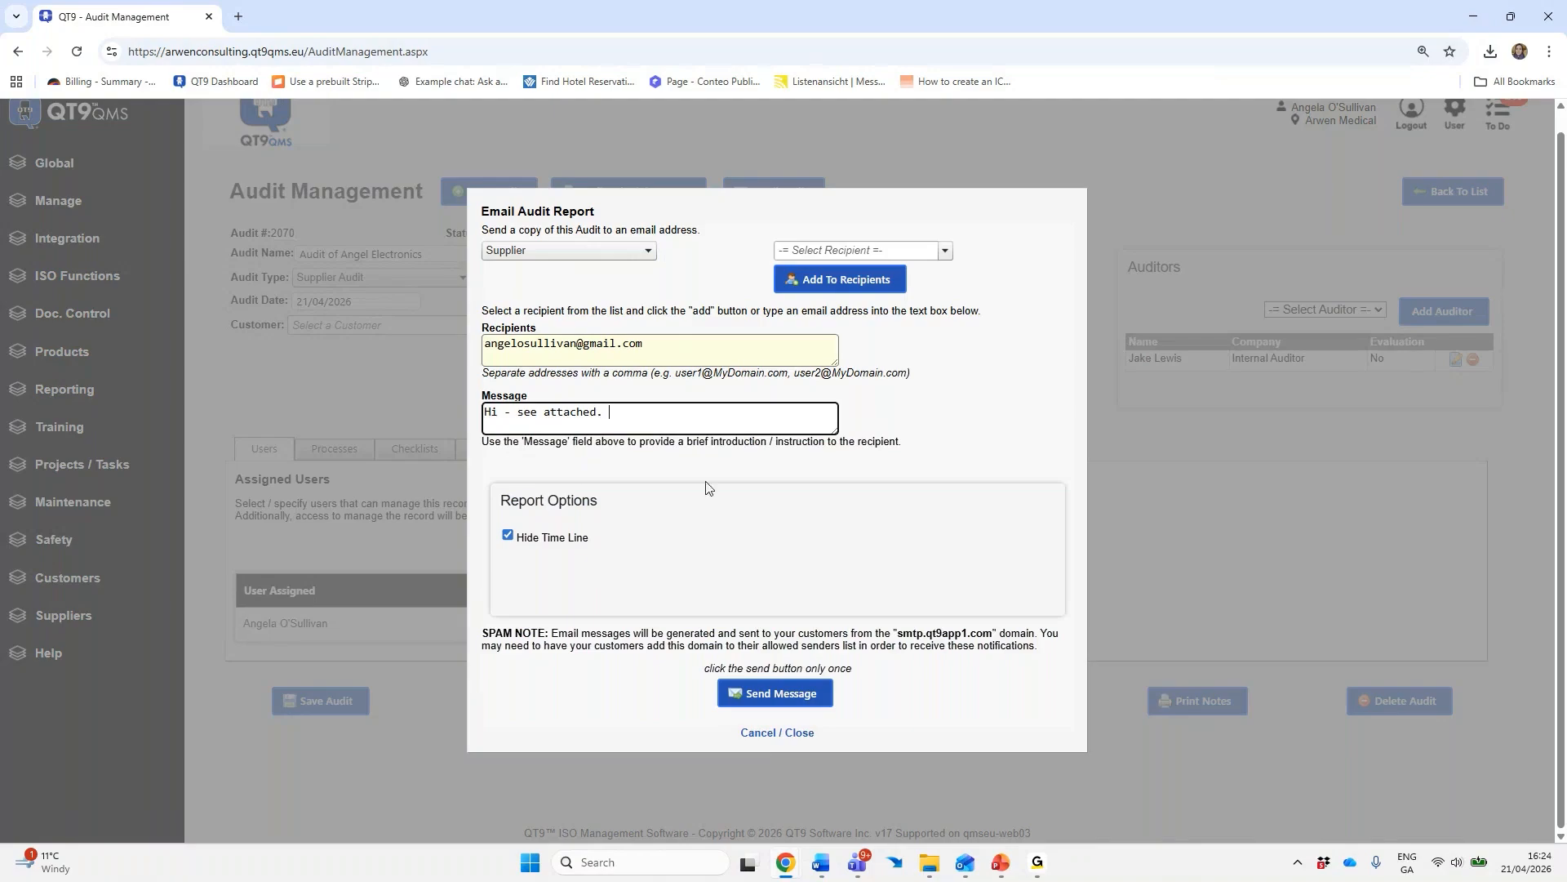
pyautogui.click(761, 694)
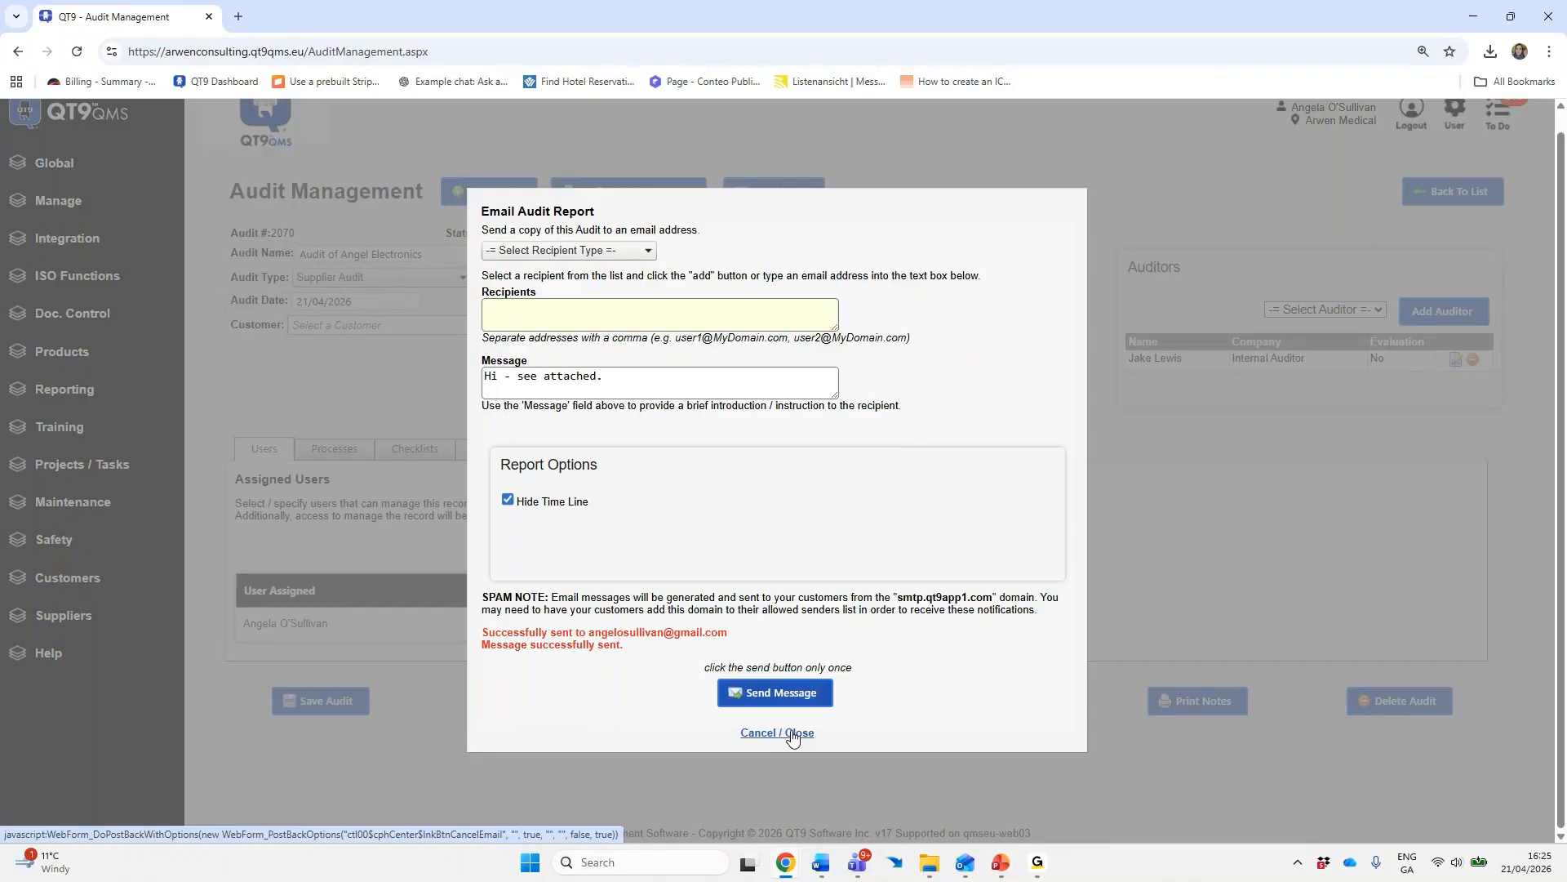
pyautogui.click(792, 735)
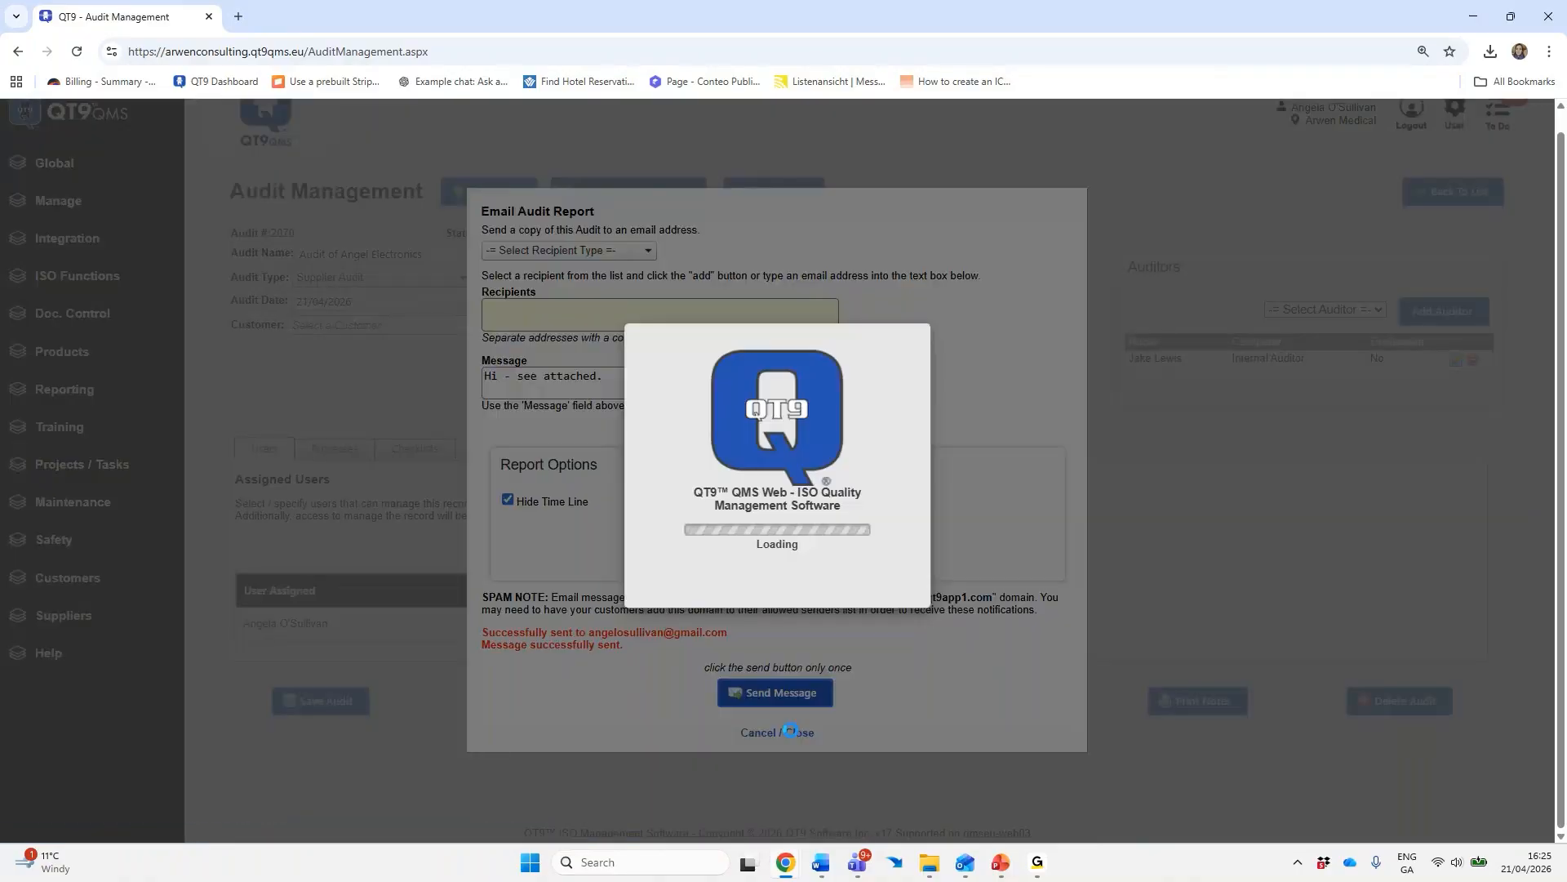
# Generate the audit printout and export it as an Acrobat (PDF) file
pyautogui.click(774, 702)
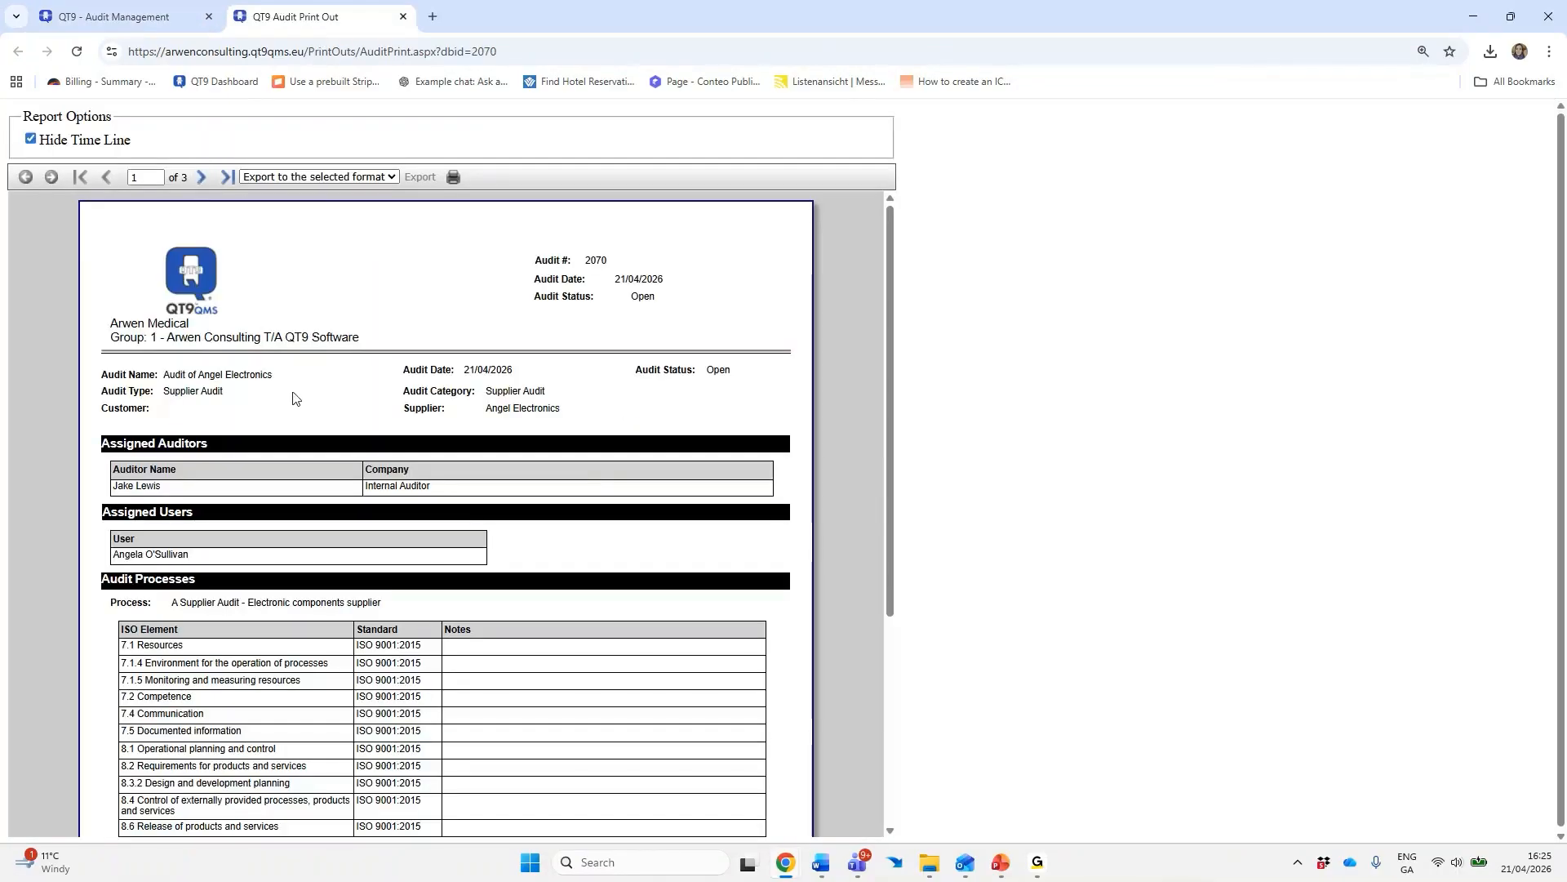
pyautogui.scroll(-4, 323, 434)
pyautogui.scroll(2, 325, 435)
pyautogui.scroll(3, 324, 435)
pyautogui.click(355, 178)
pyautogui.click(286, 210)
pyautogui.click(425, 182)
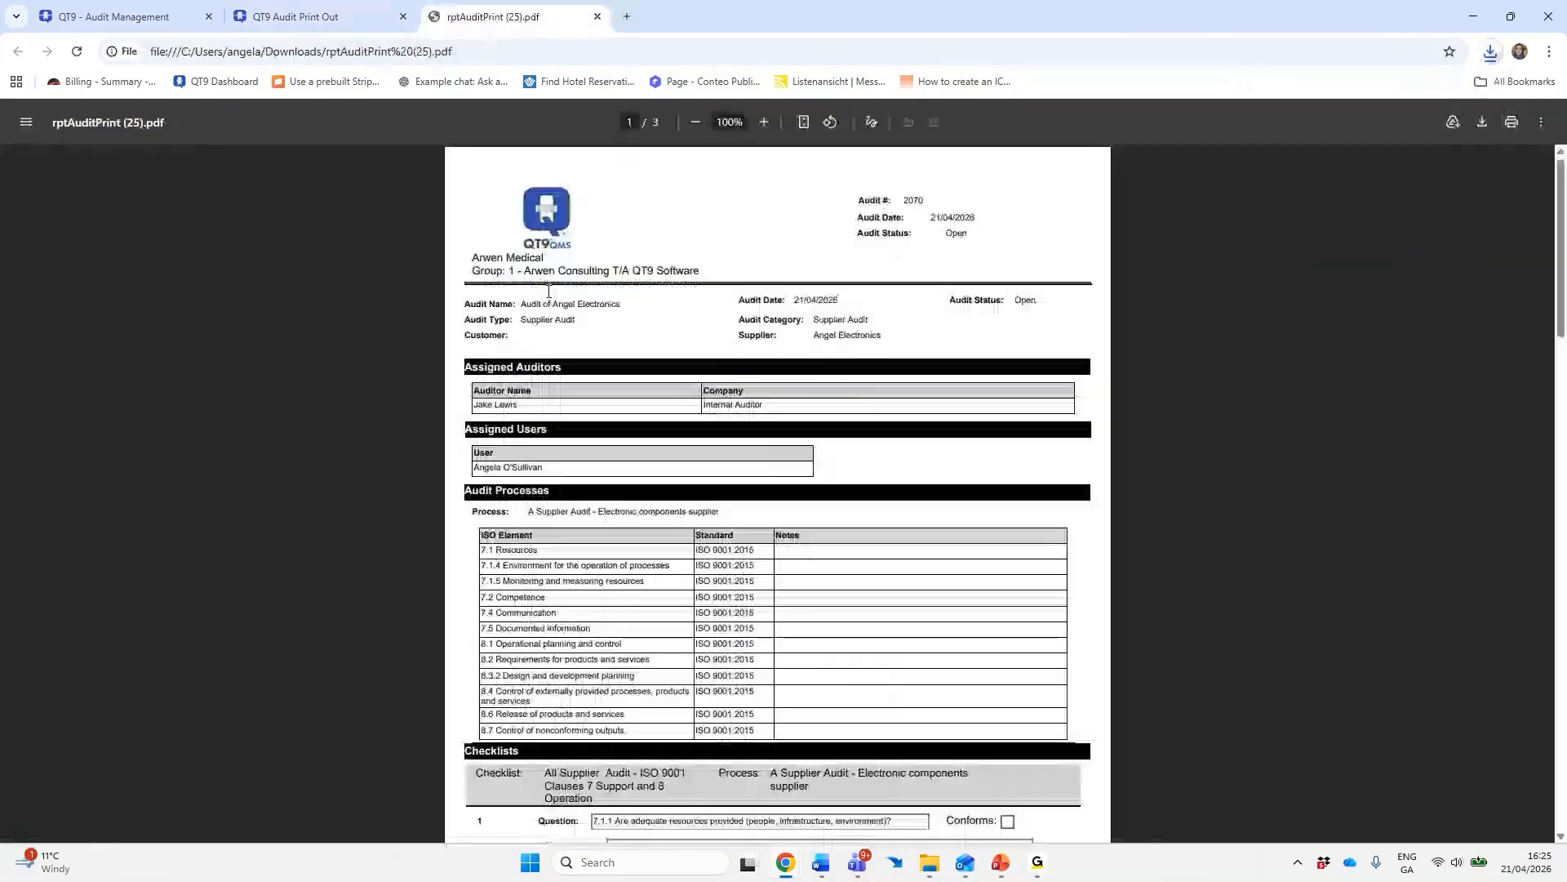
# Read through the exported audit PDF at 125% zoom, from assigned auditors to related files, and return to the audit record
pyautogui.click(764, 122)
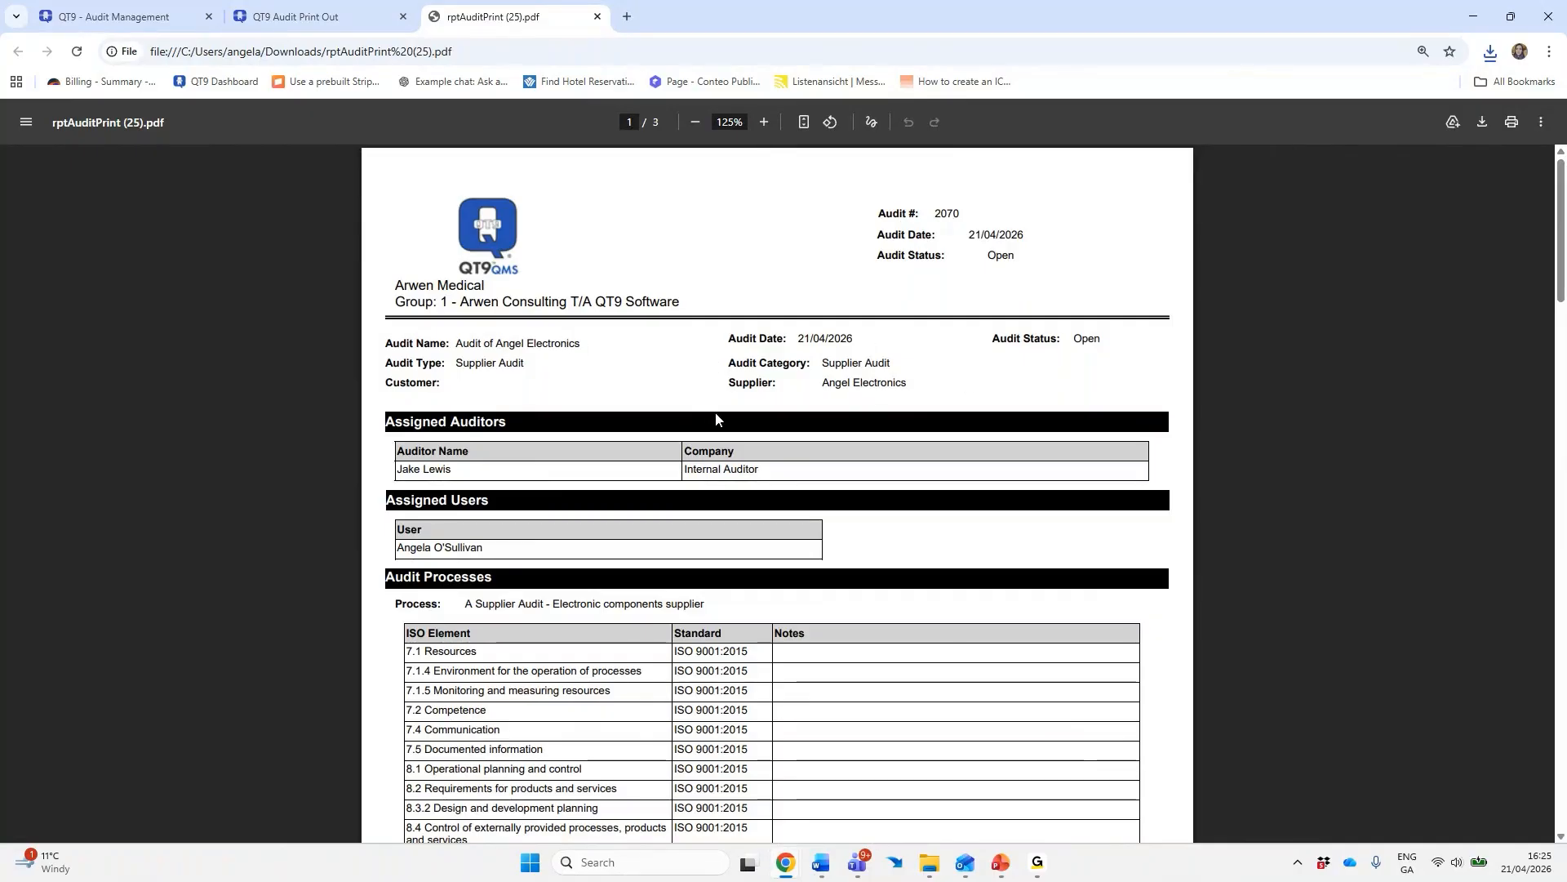
pyautogui.scroll(-1, 653, 404)
pyautogui.scroll(-1, 578, 395)
pyautogui.scroll(-2, 570, 397)
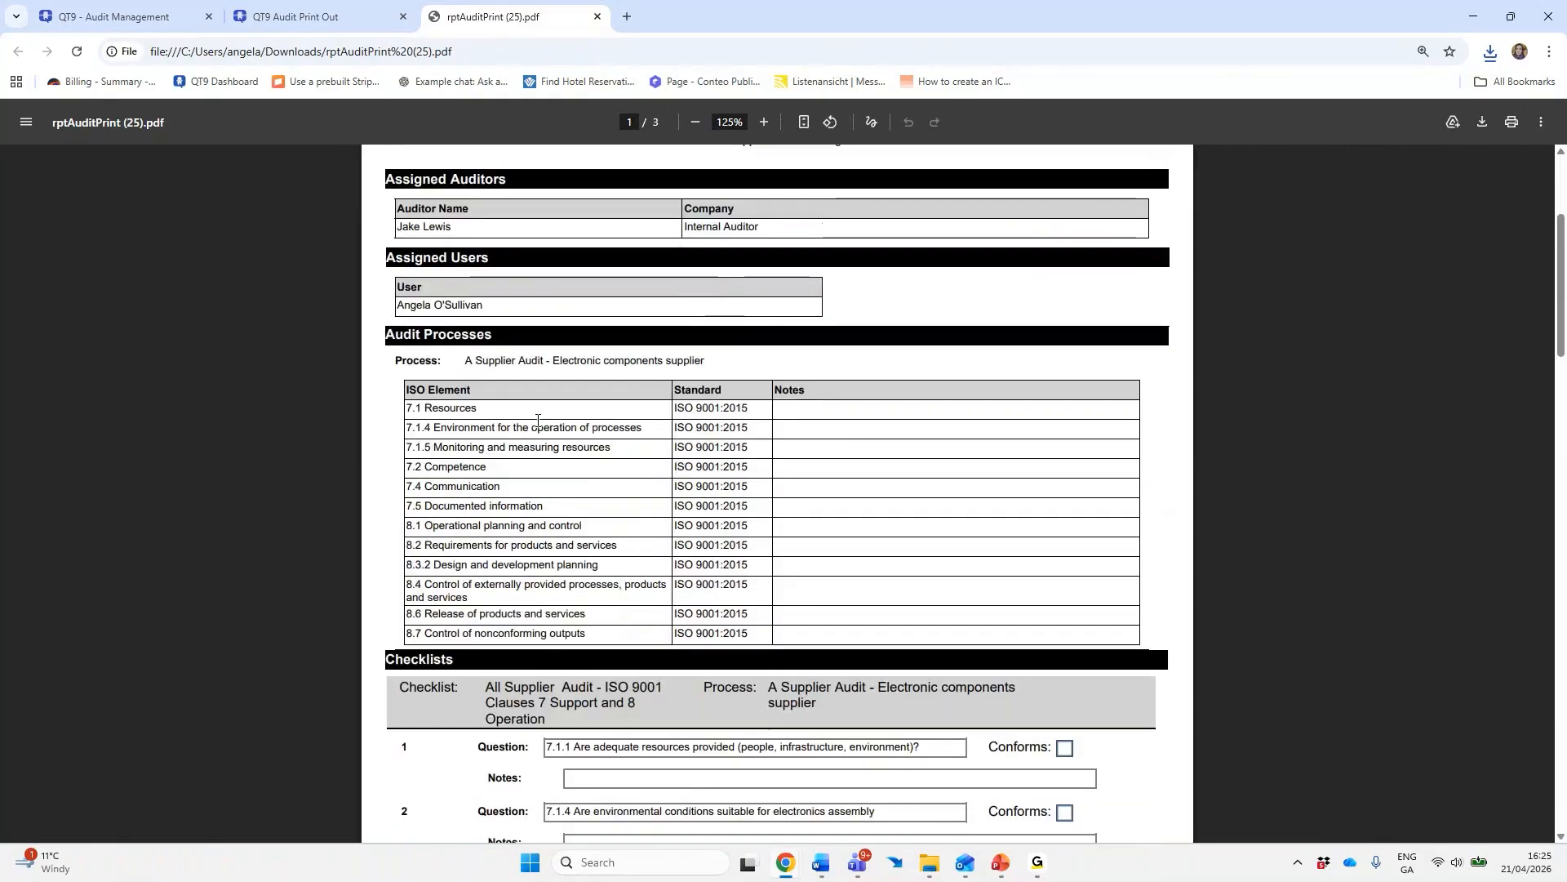
pyautogui.scroll(-10, 737, 469)
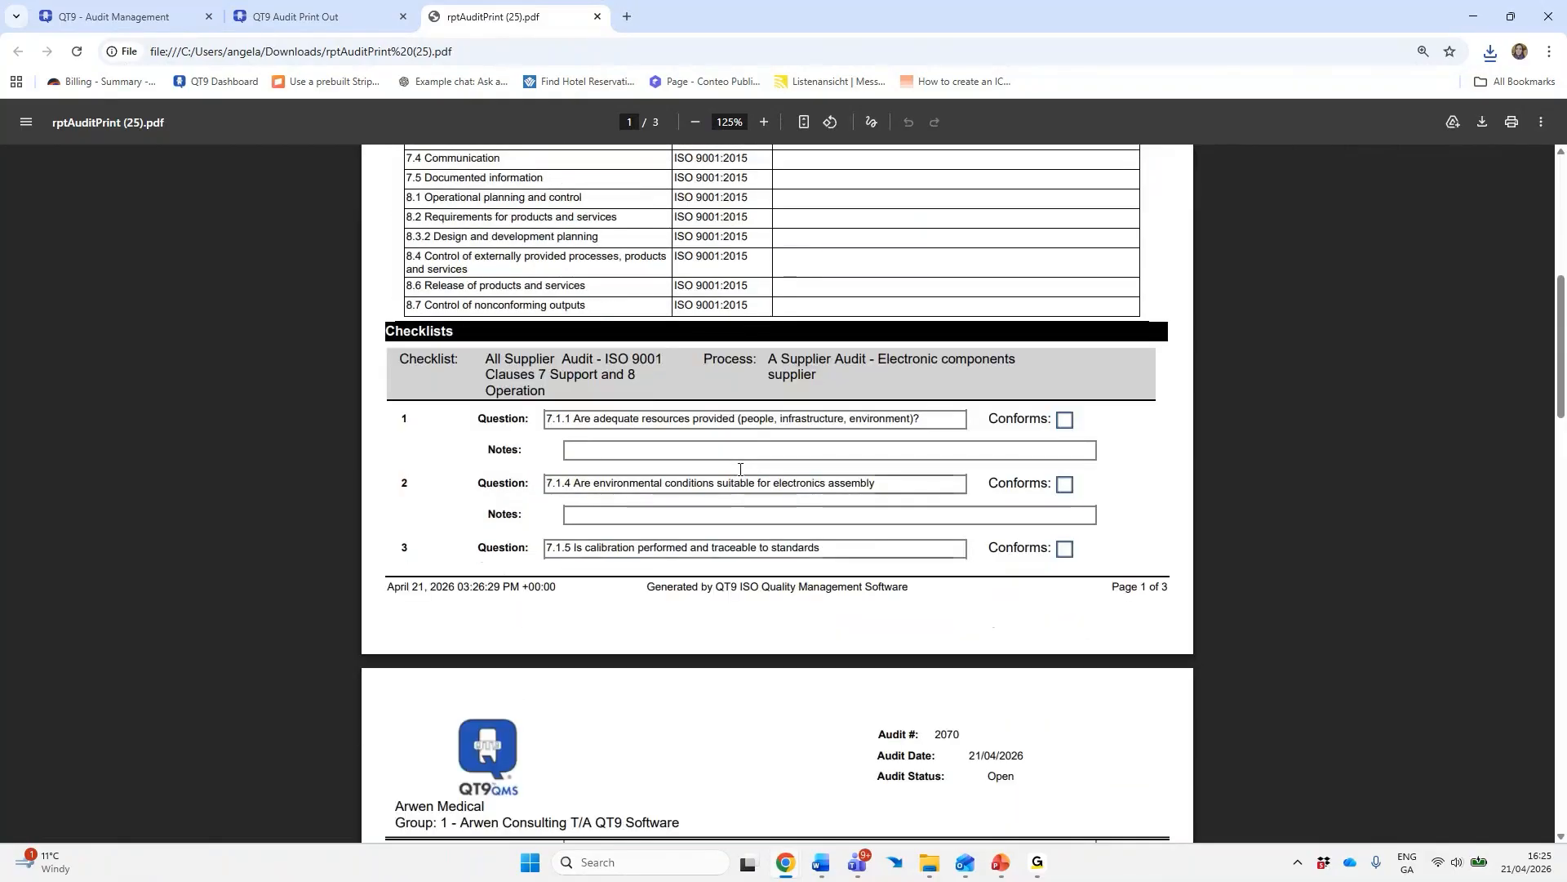
pyautogui.scroll(-6, 746, 503)
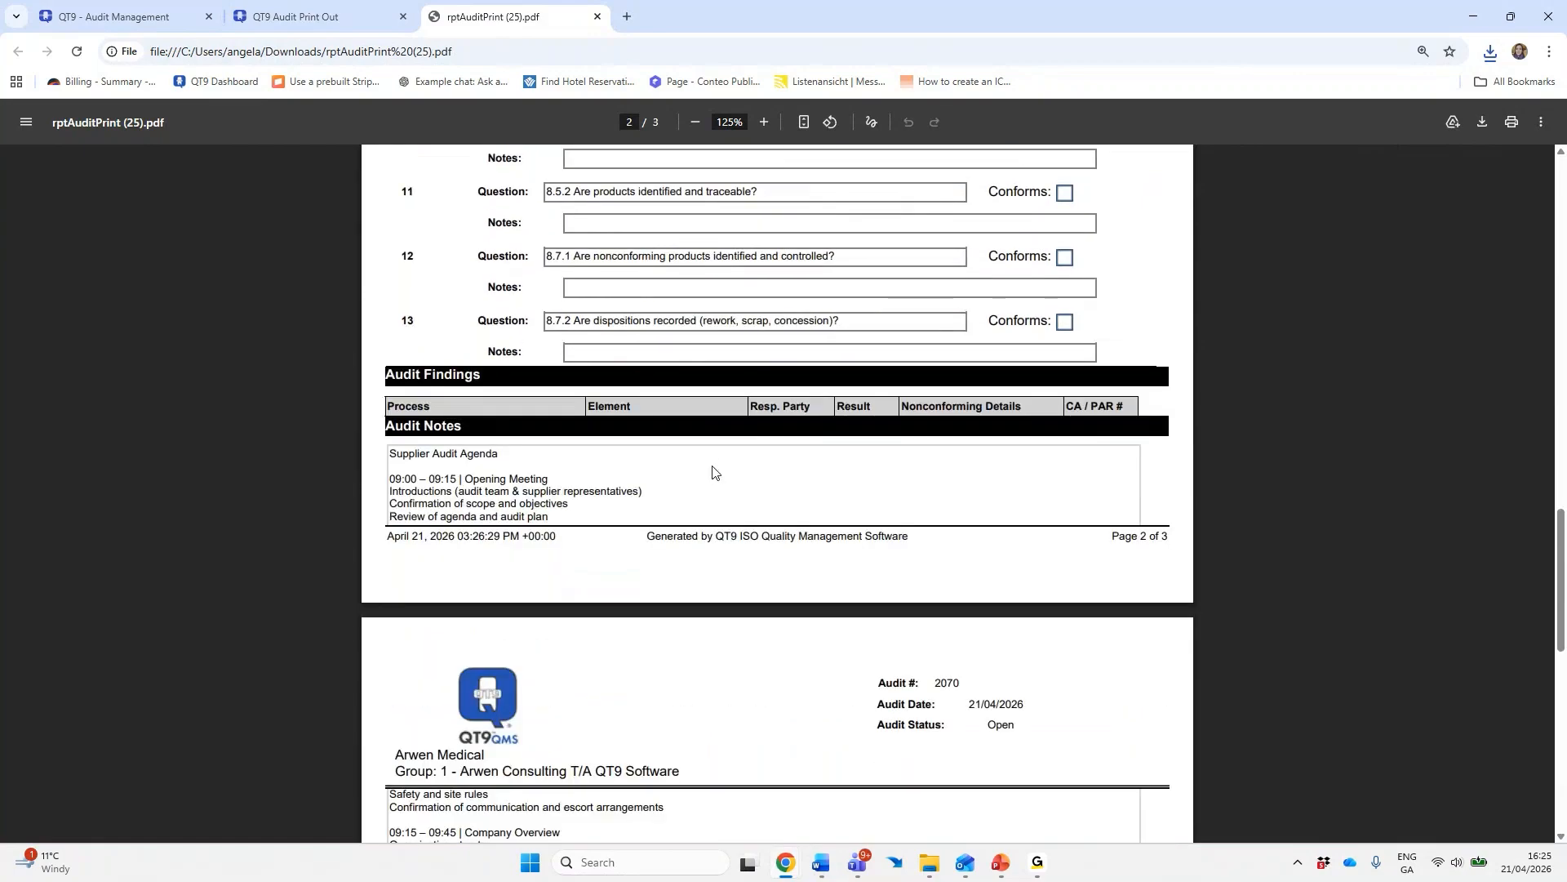
pyautogui.scroll(-6, 715, 469)
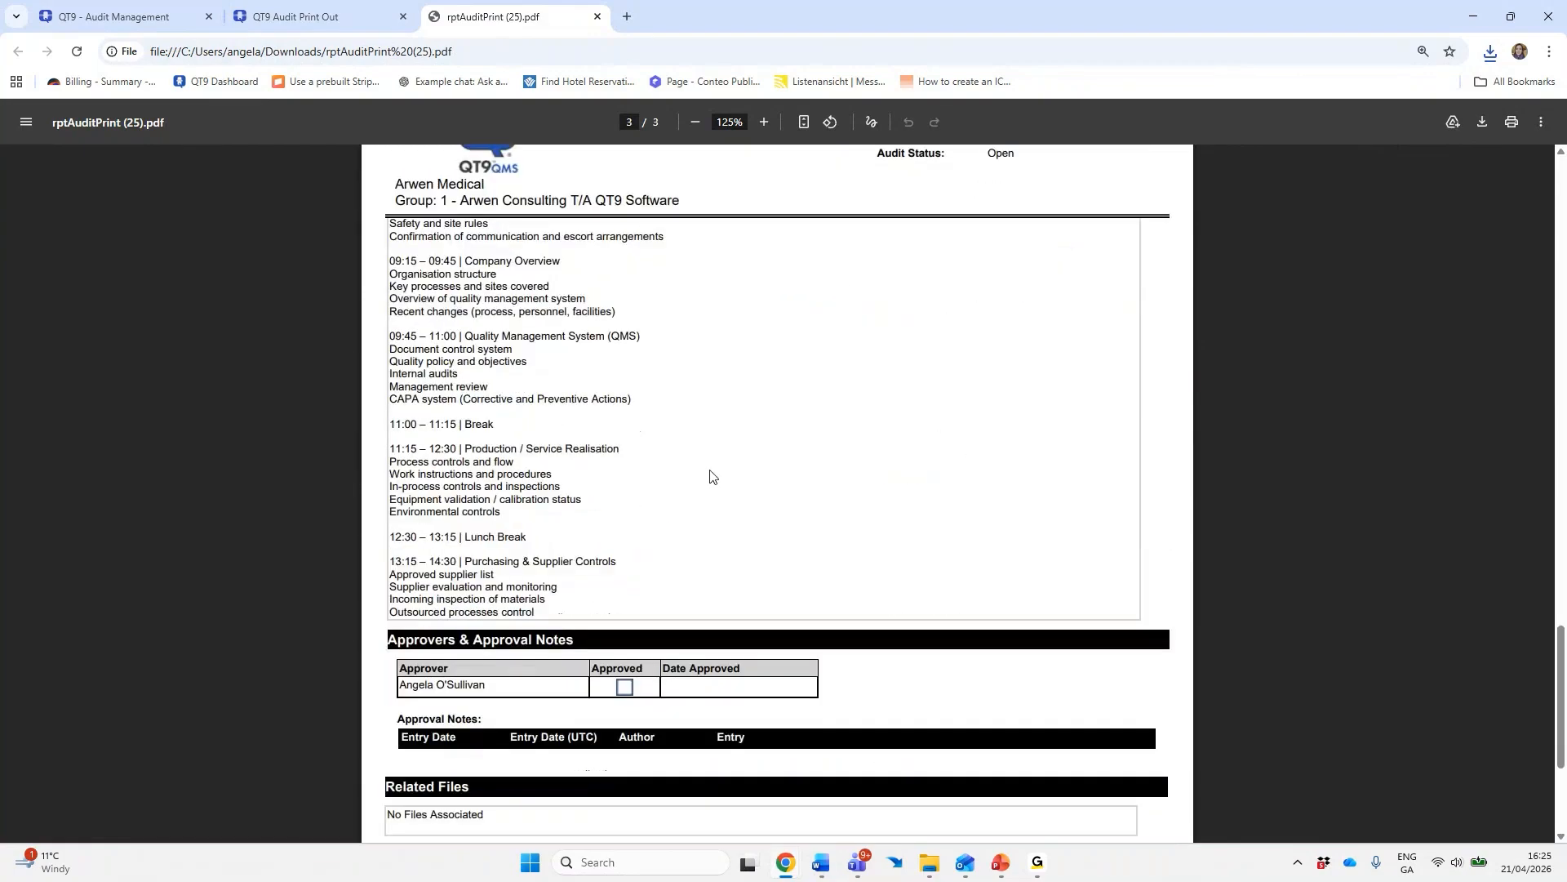
pyautogui.scroll(-3, 708, 478)
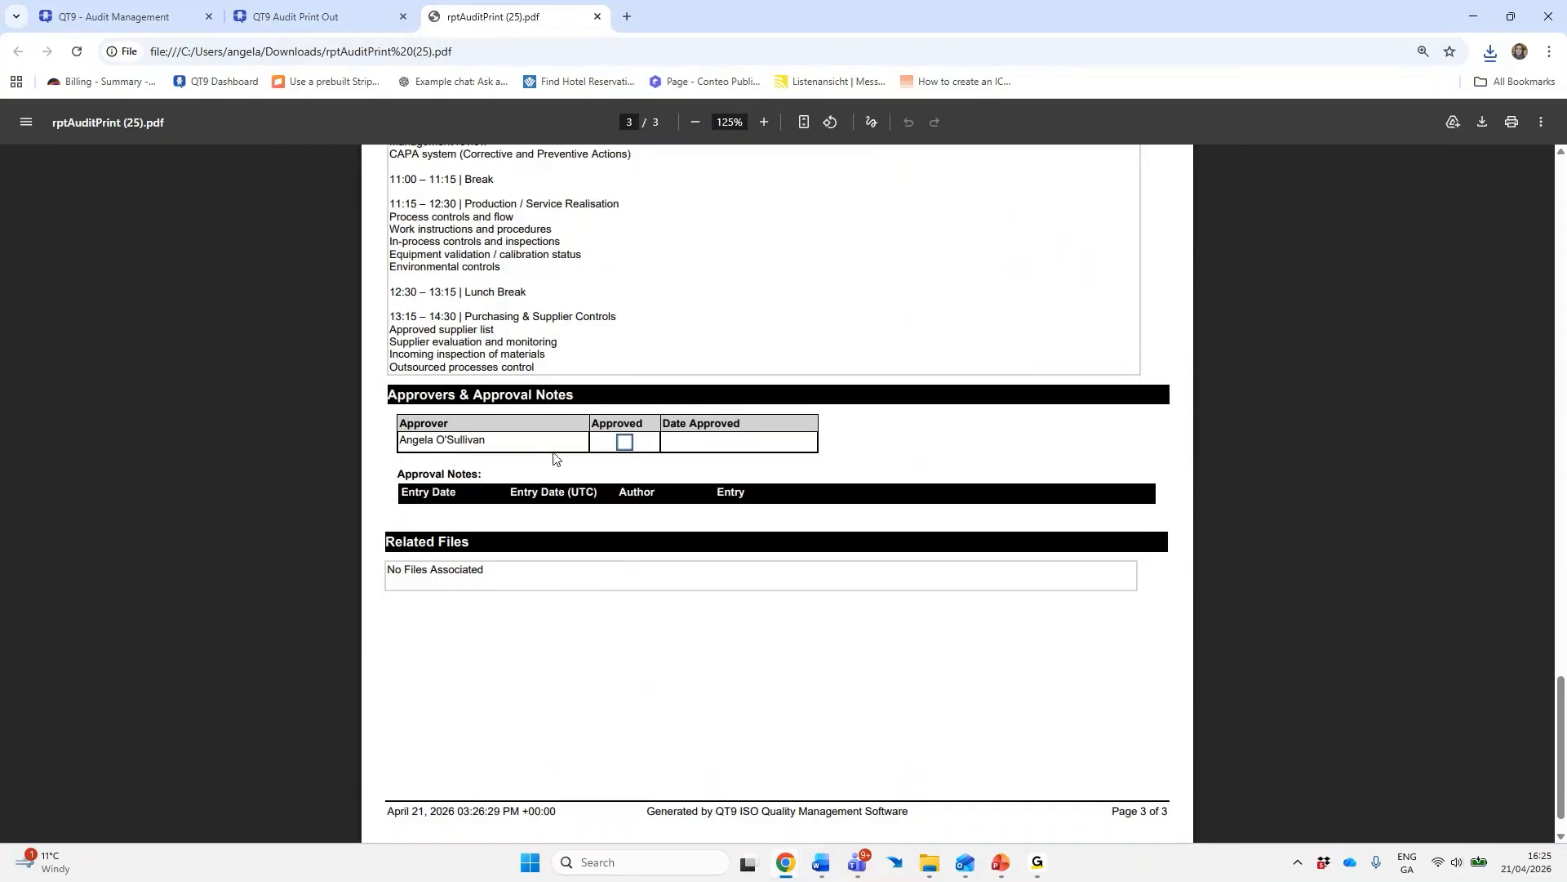
pyautogui.scroll(2, 566, 463)
pyautogui.scroll(20, 566, 463)
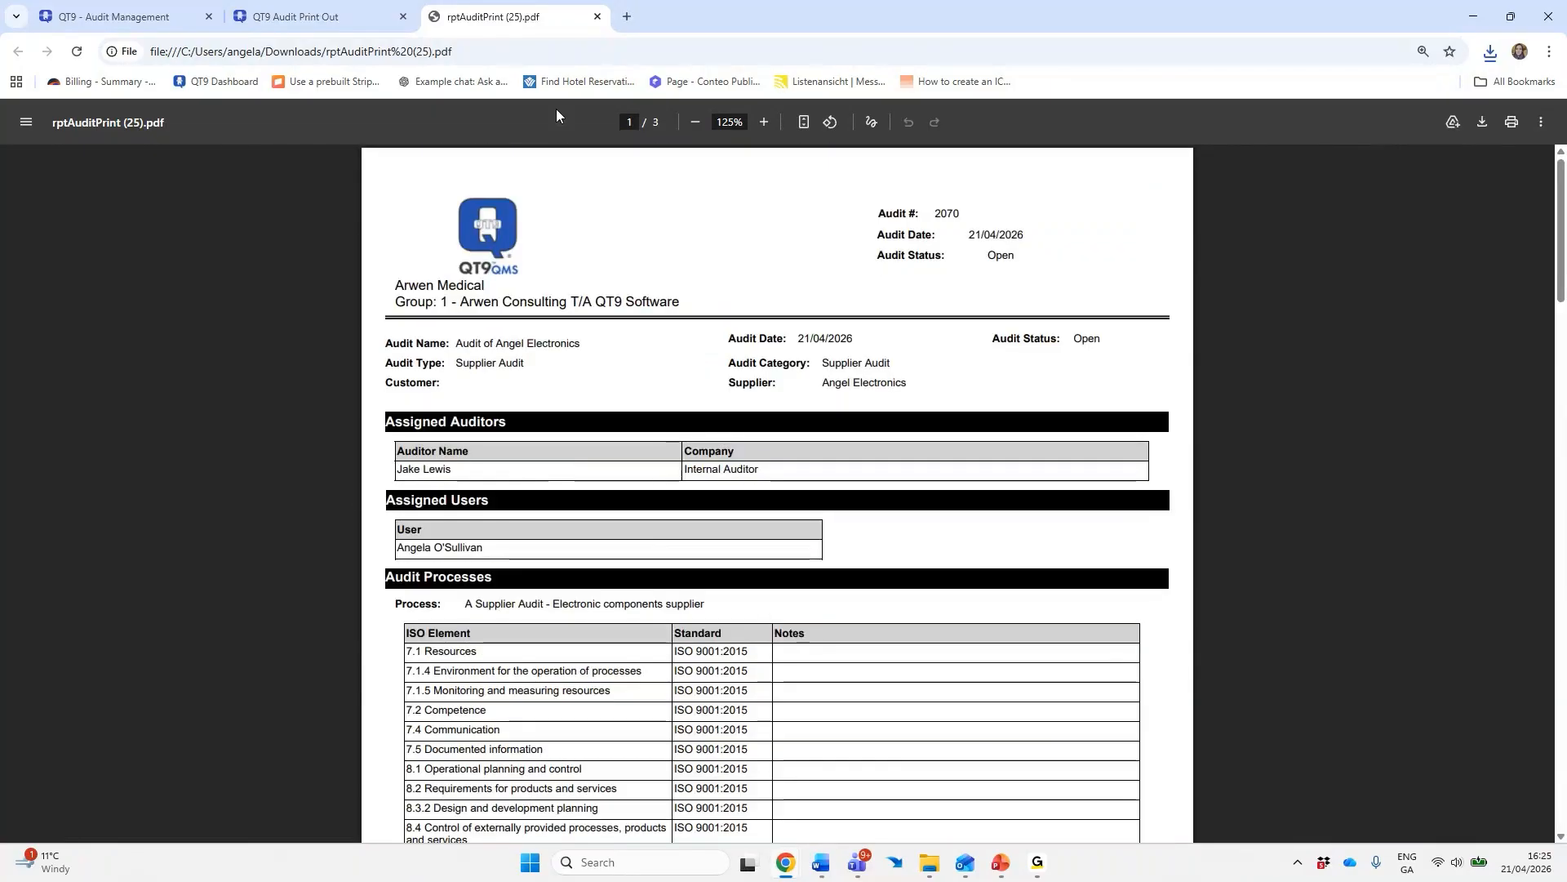
pyautogui.click(598, 17)
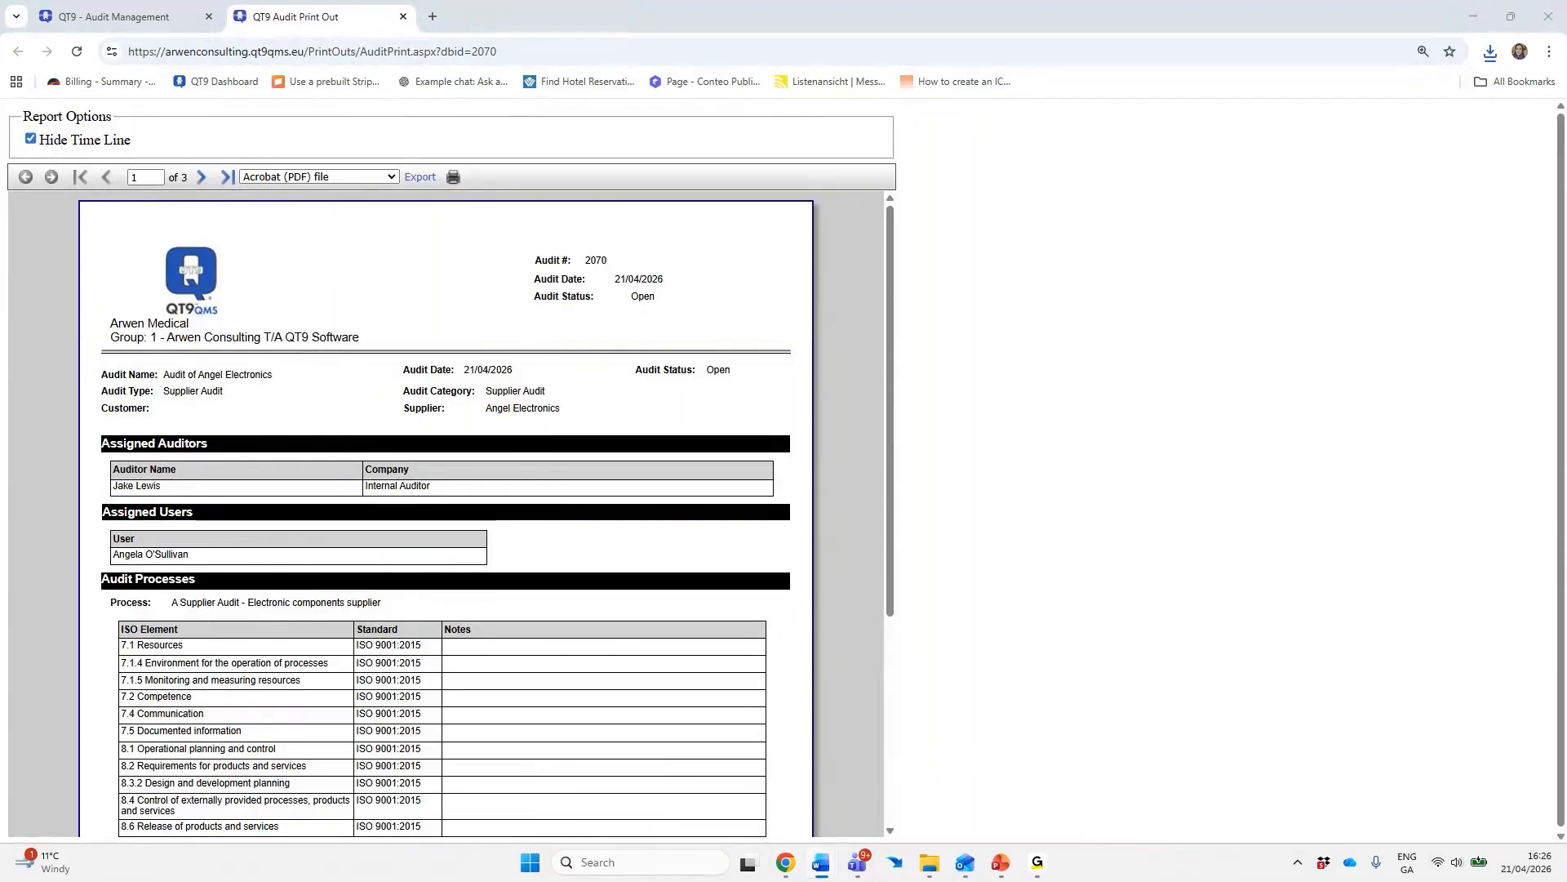
pyautogui.click(178, 28)
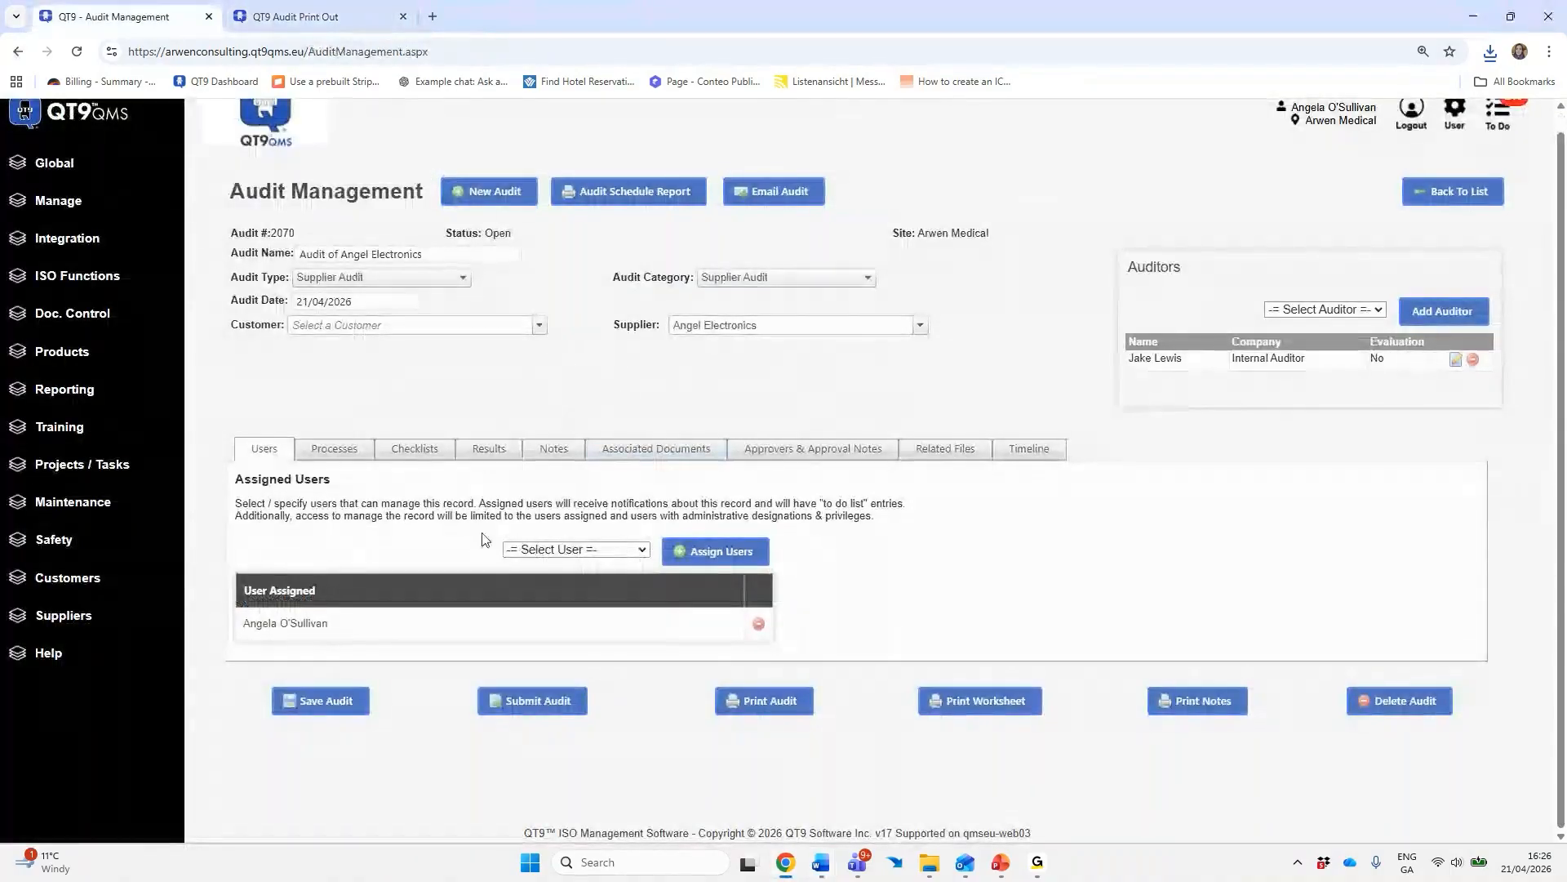
# Save the audit, and open the Angel Electronics record in the list of maintained suppliers
pyautogui.click(347, 702)
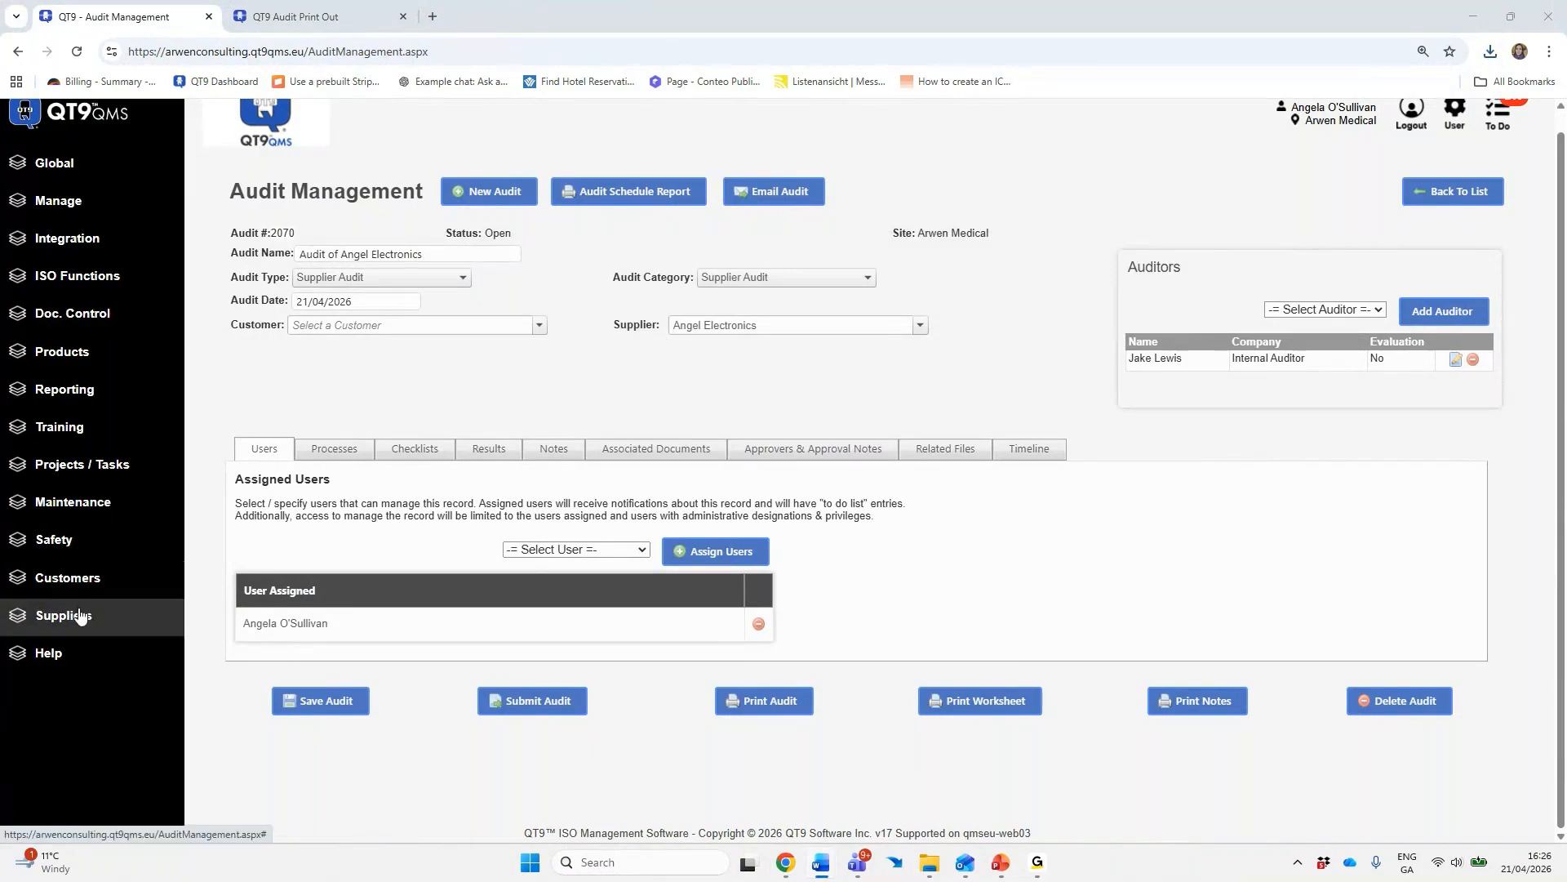
pyautogui.click(80, 615)
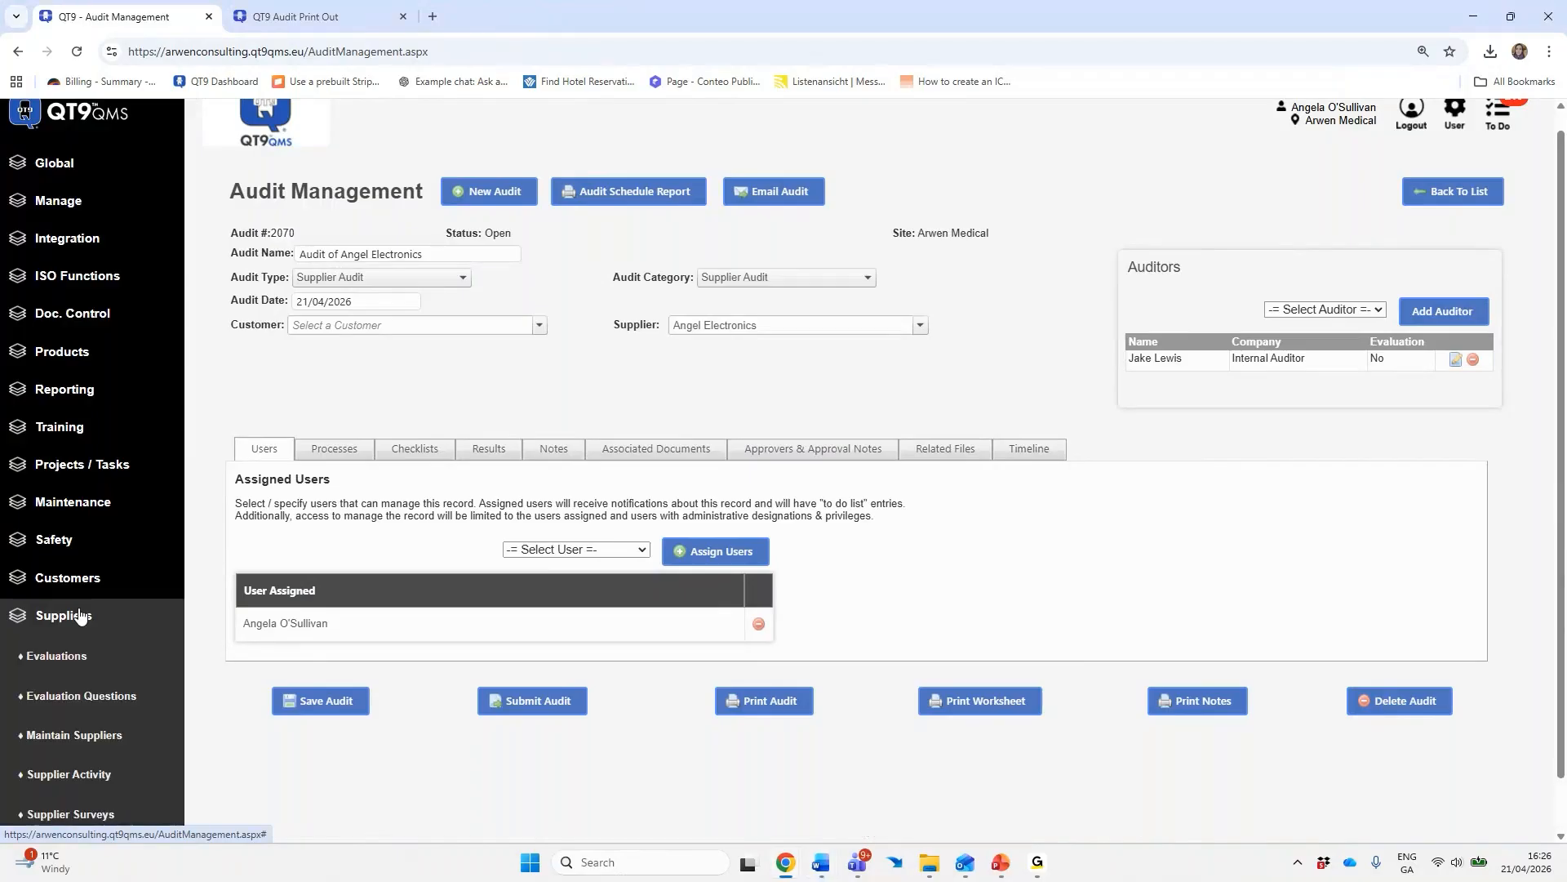
pyautogui.scroll(-1, 82, 616)
pyautogui.click(67, 677)
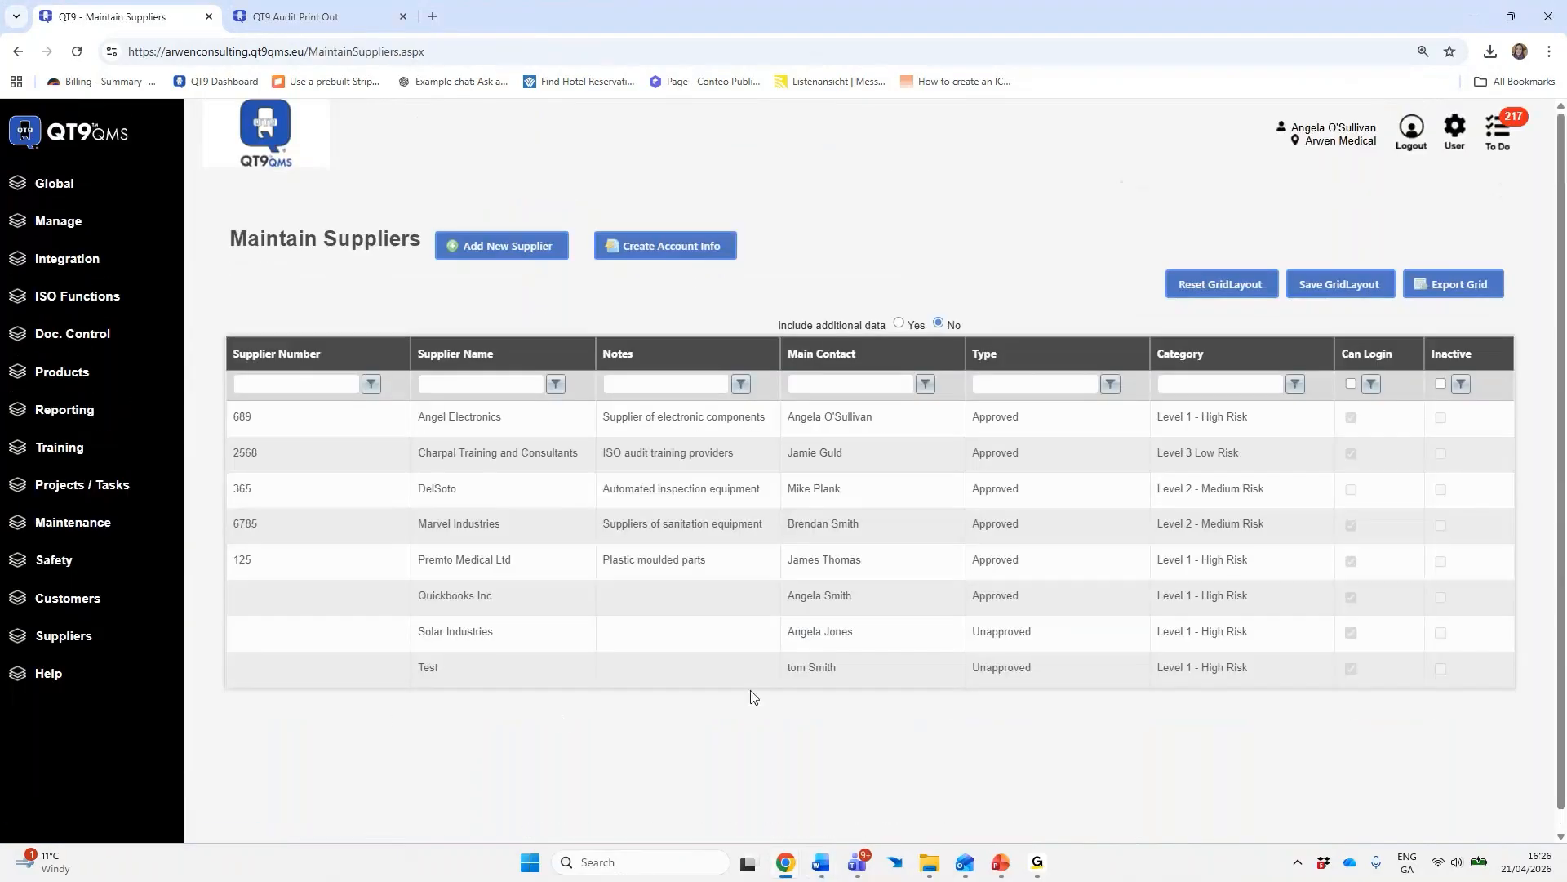
pyautogui.click(678, 426)
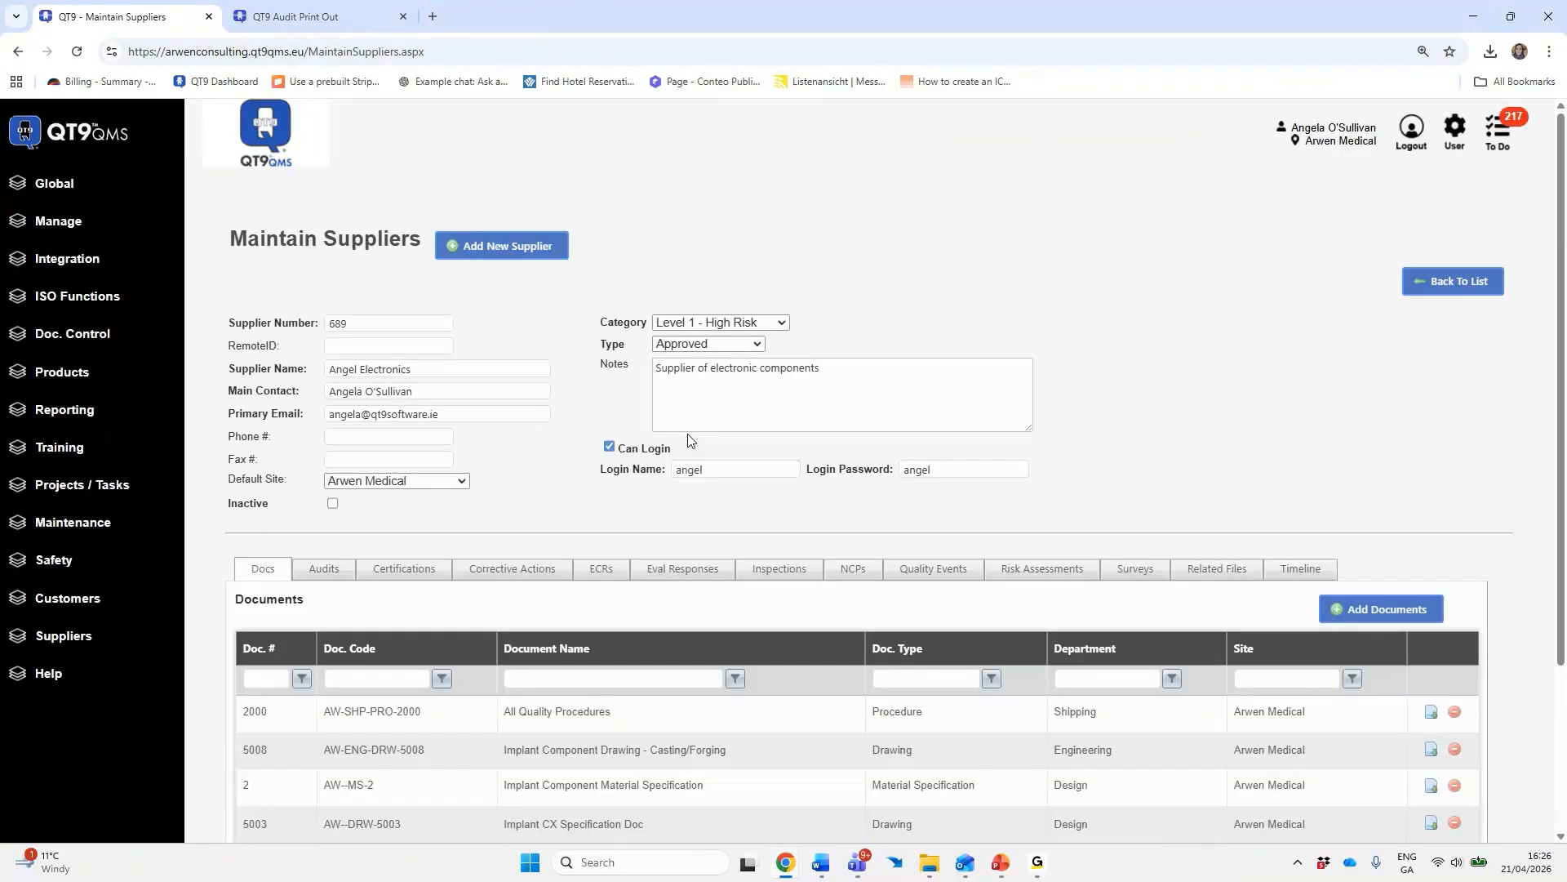
# Look through the supplier's certifications, corrective actions, inspections and surveys
pyautogui.click(341, 577)
pyautogui.click(387, 576)
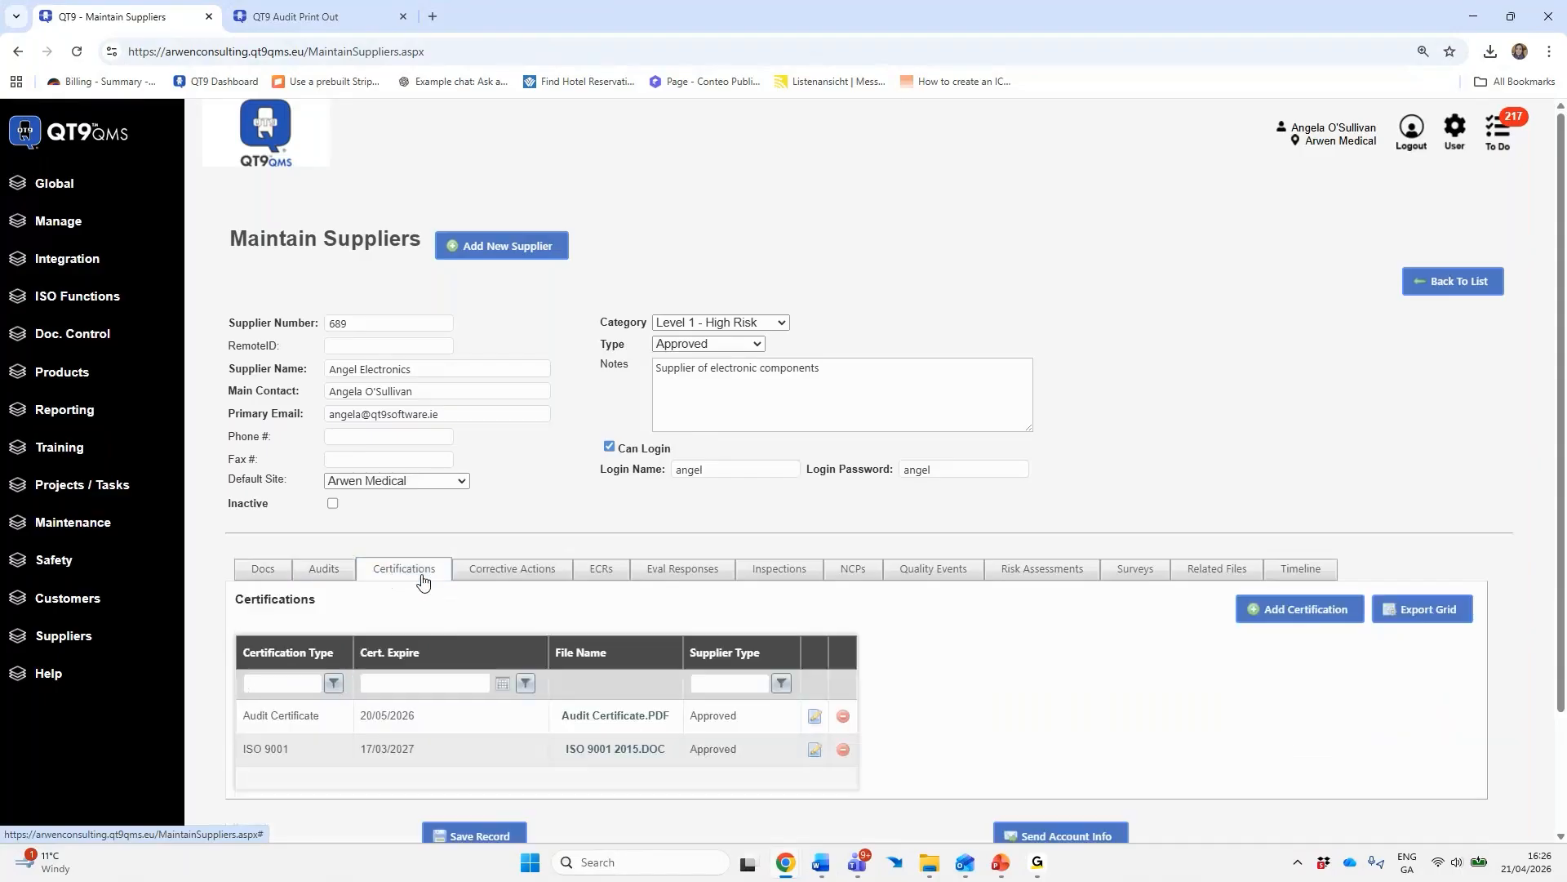
pyautogui.click(502, 574)
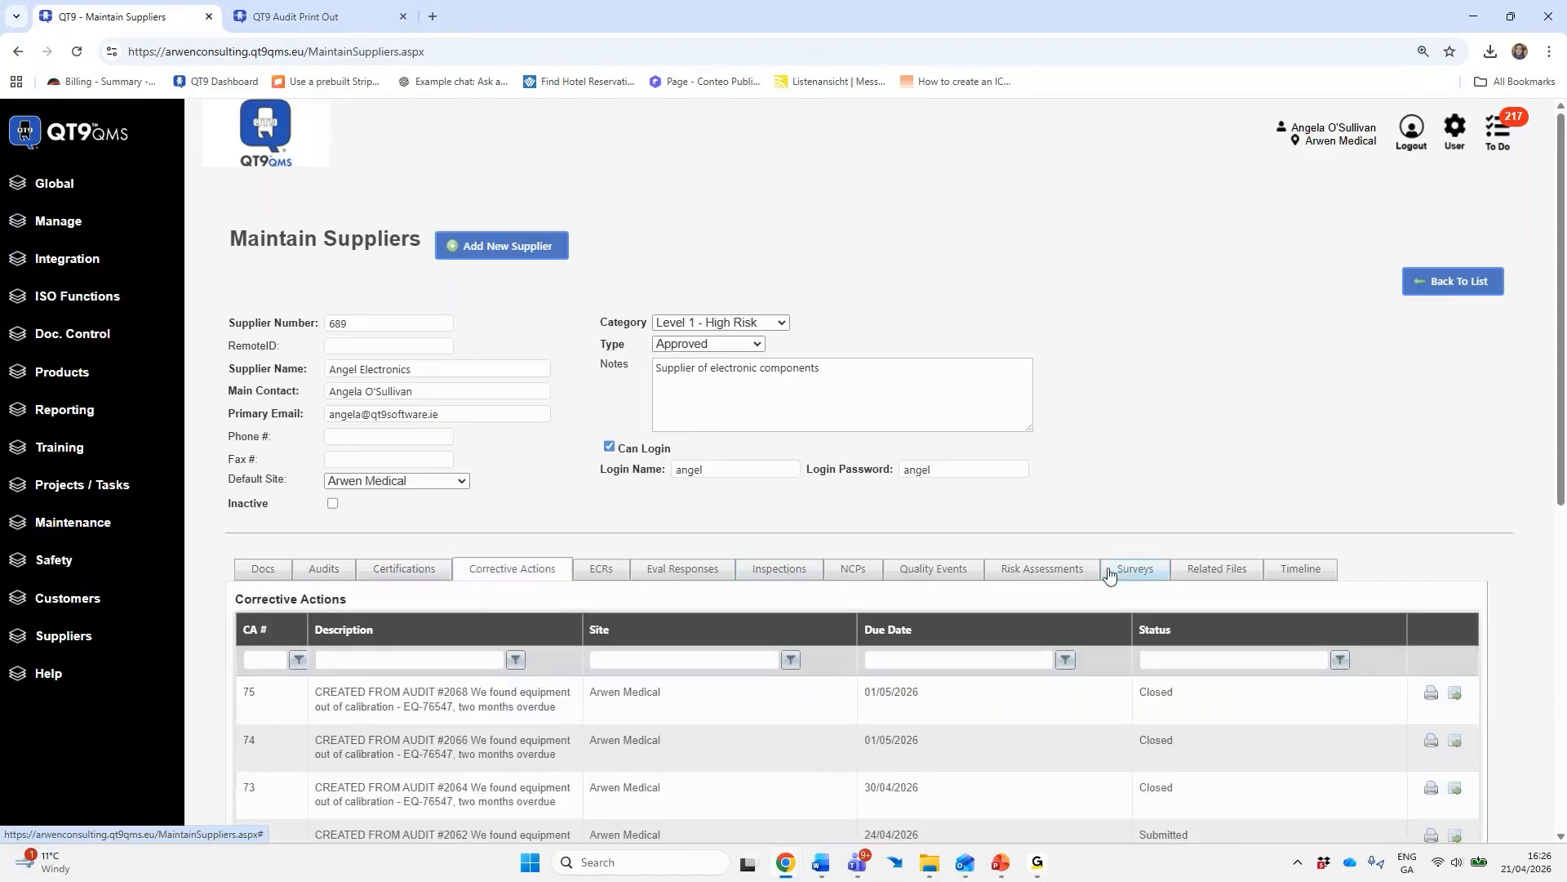
pyautogui.click(796, 575)
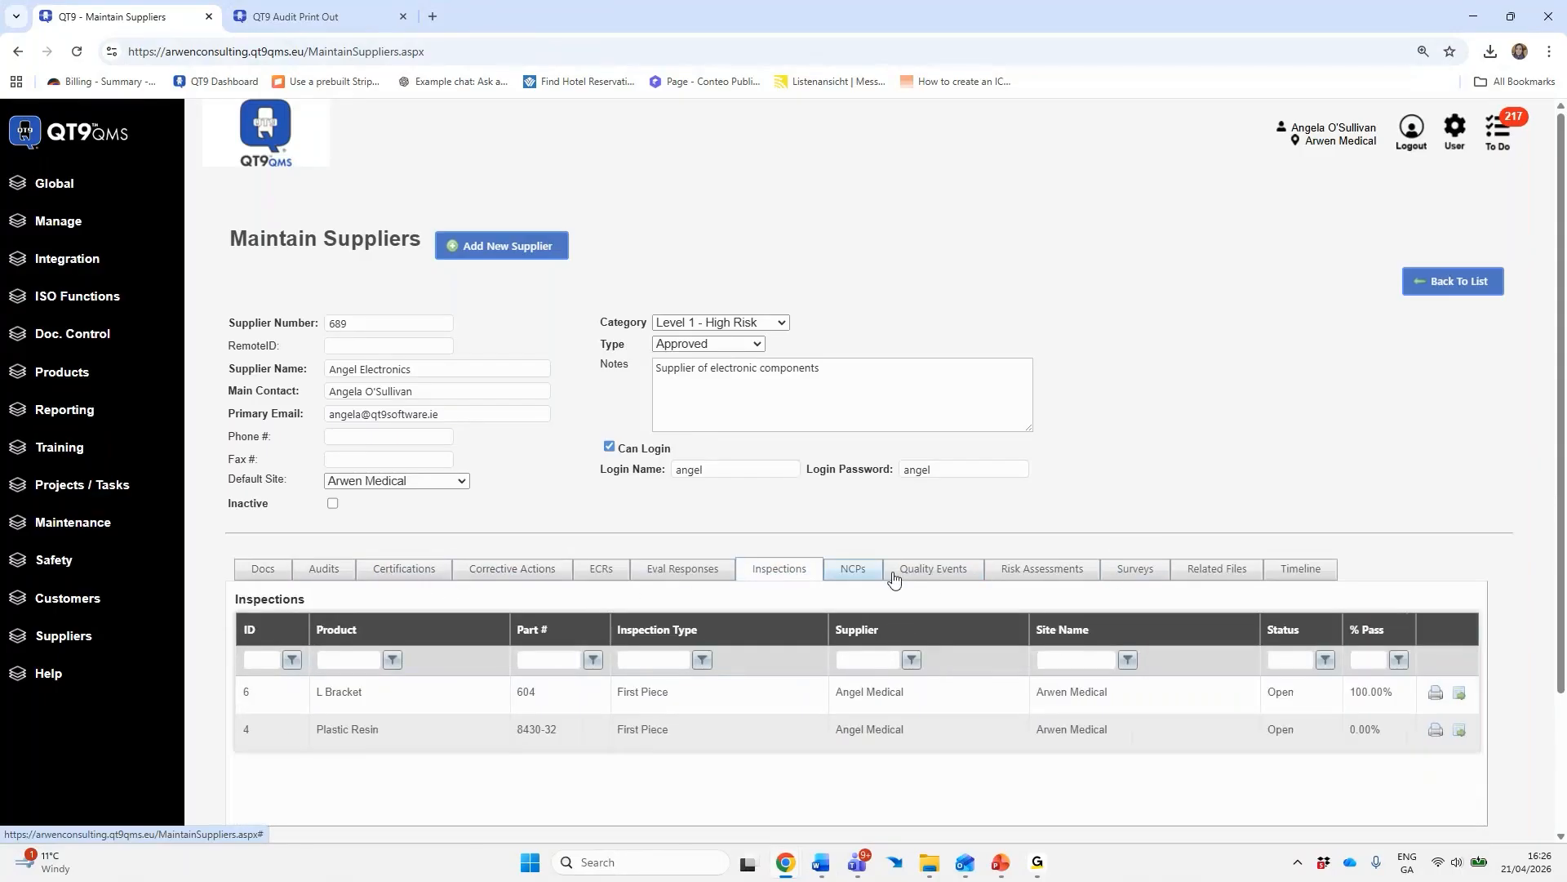
pyautogui.click(1134, 574)
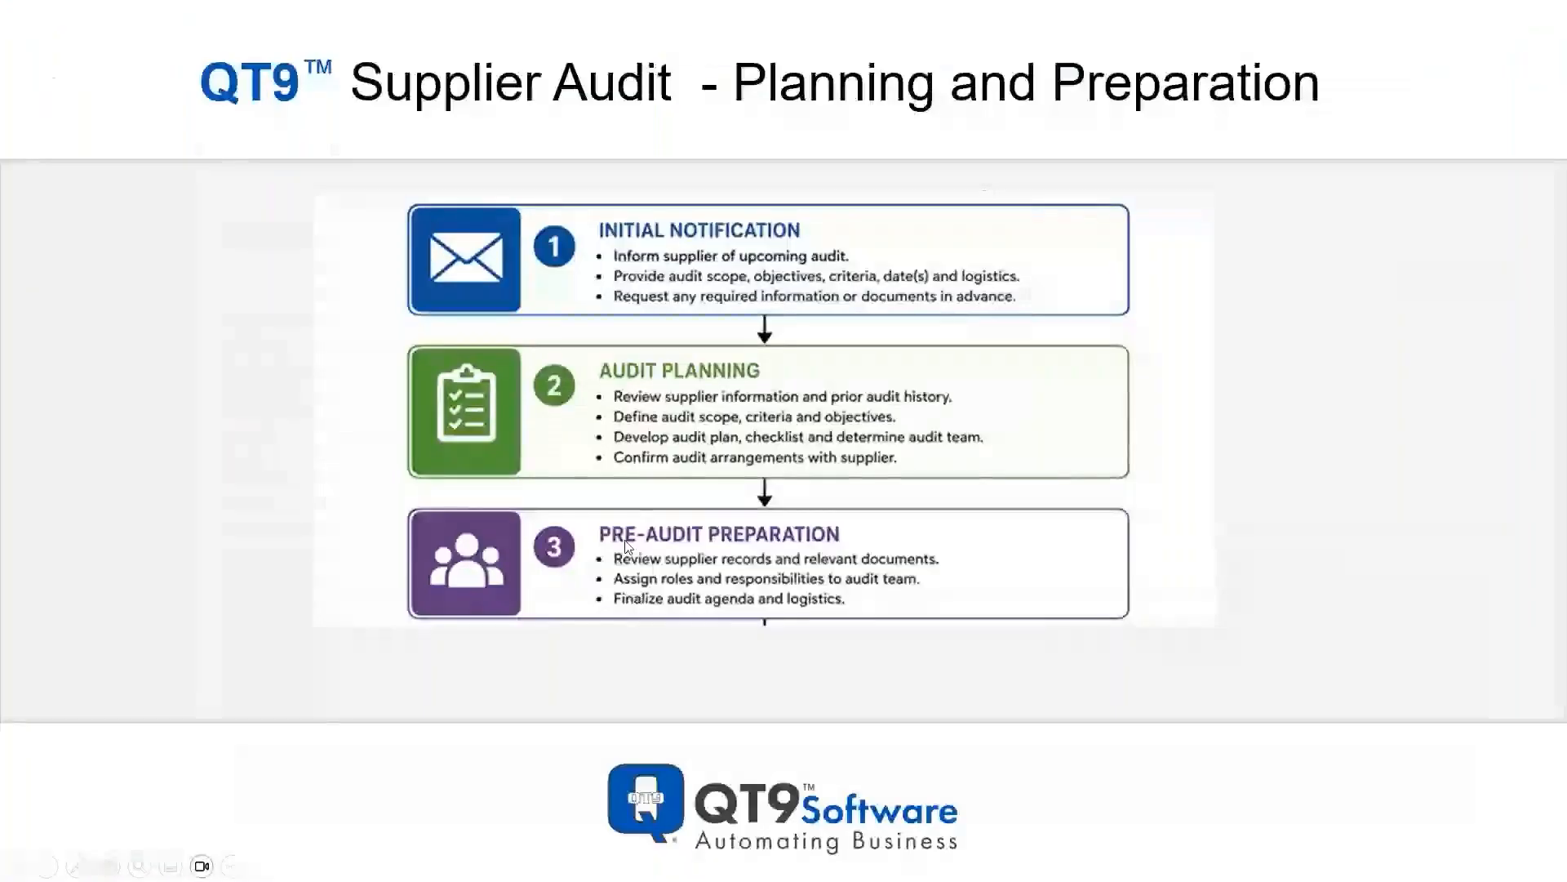
pyautogui.press('Right')
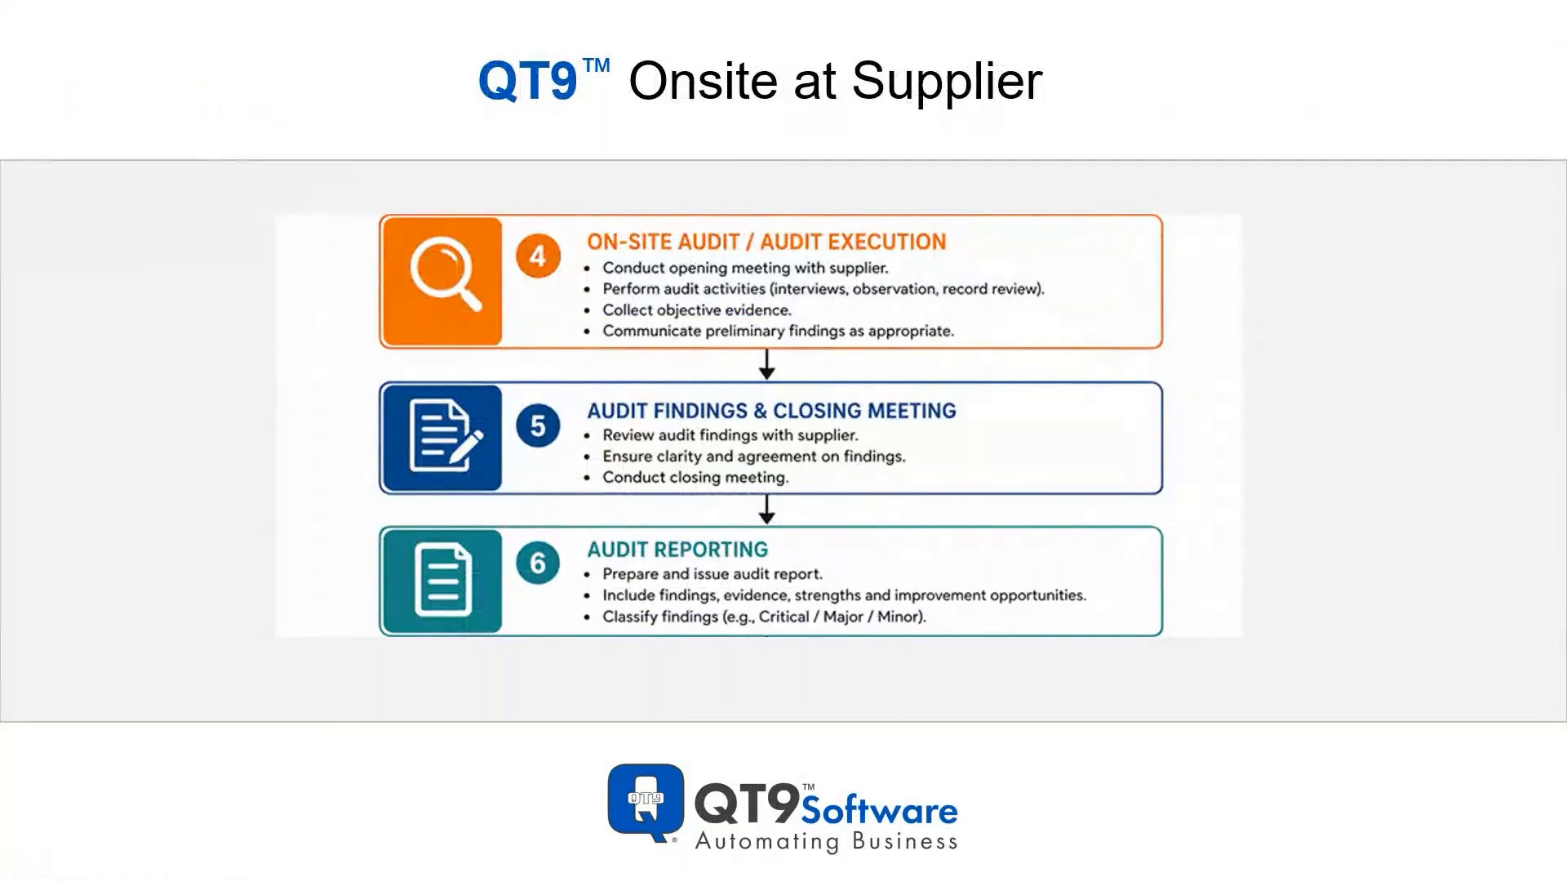
pyautogui.hotkey('alt', 'Tab')
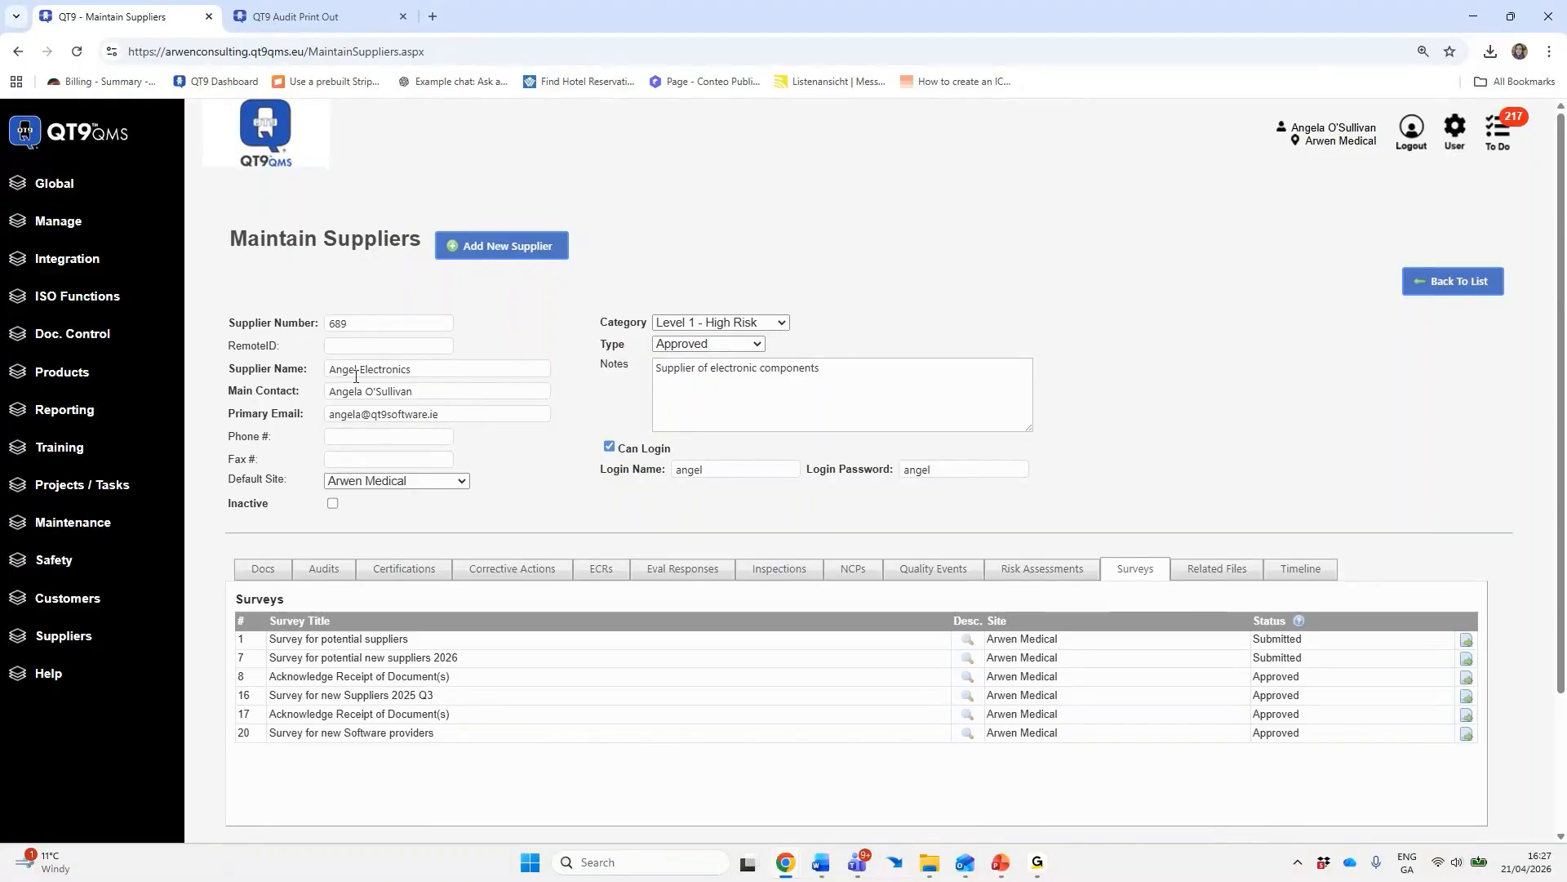
# Reopen the Audit of Angel Electronics record from the auditing list
pyautogui.click(102, 183)
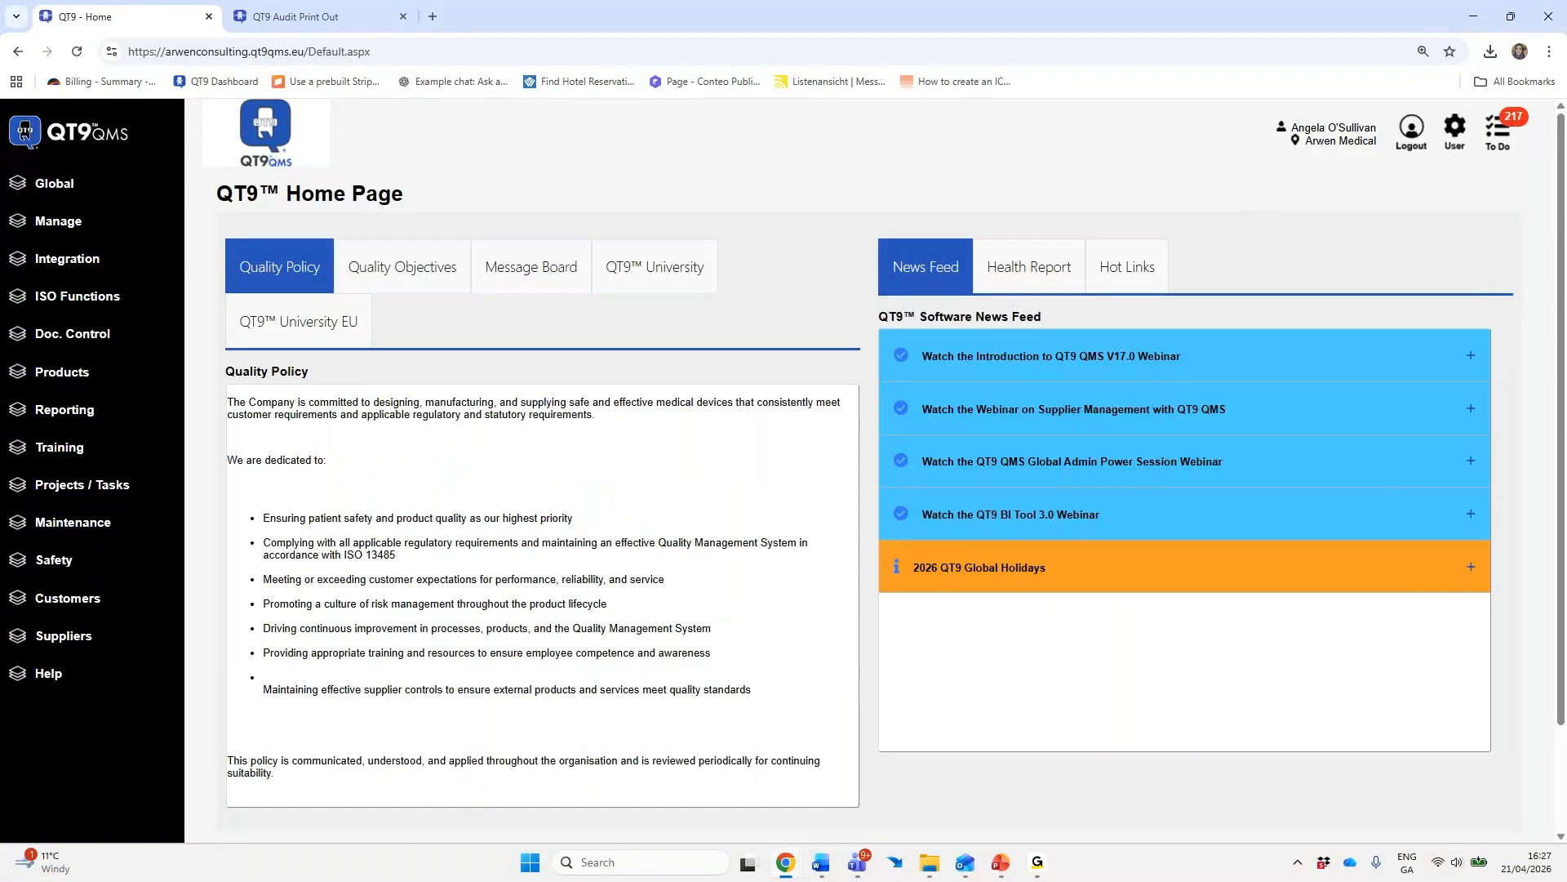
pyautogui.click(50, 301)
pyautogui.click(52, 338)
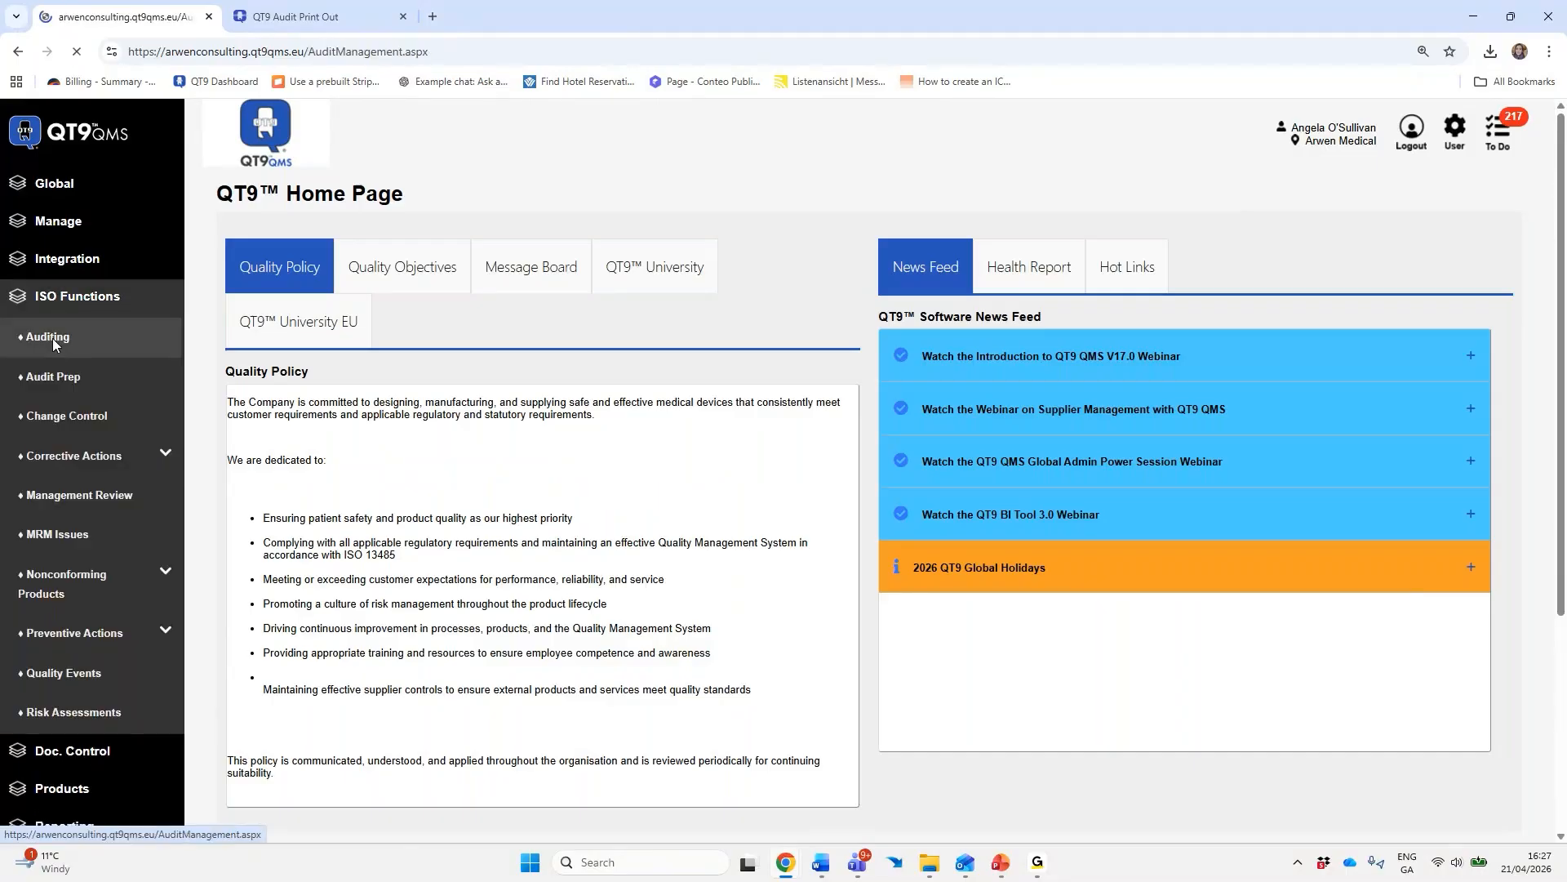
pyautogui.click(602, 382)
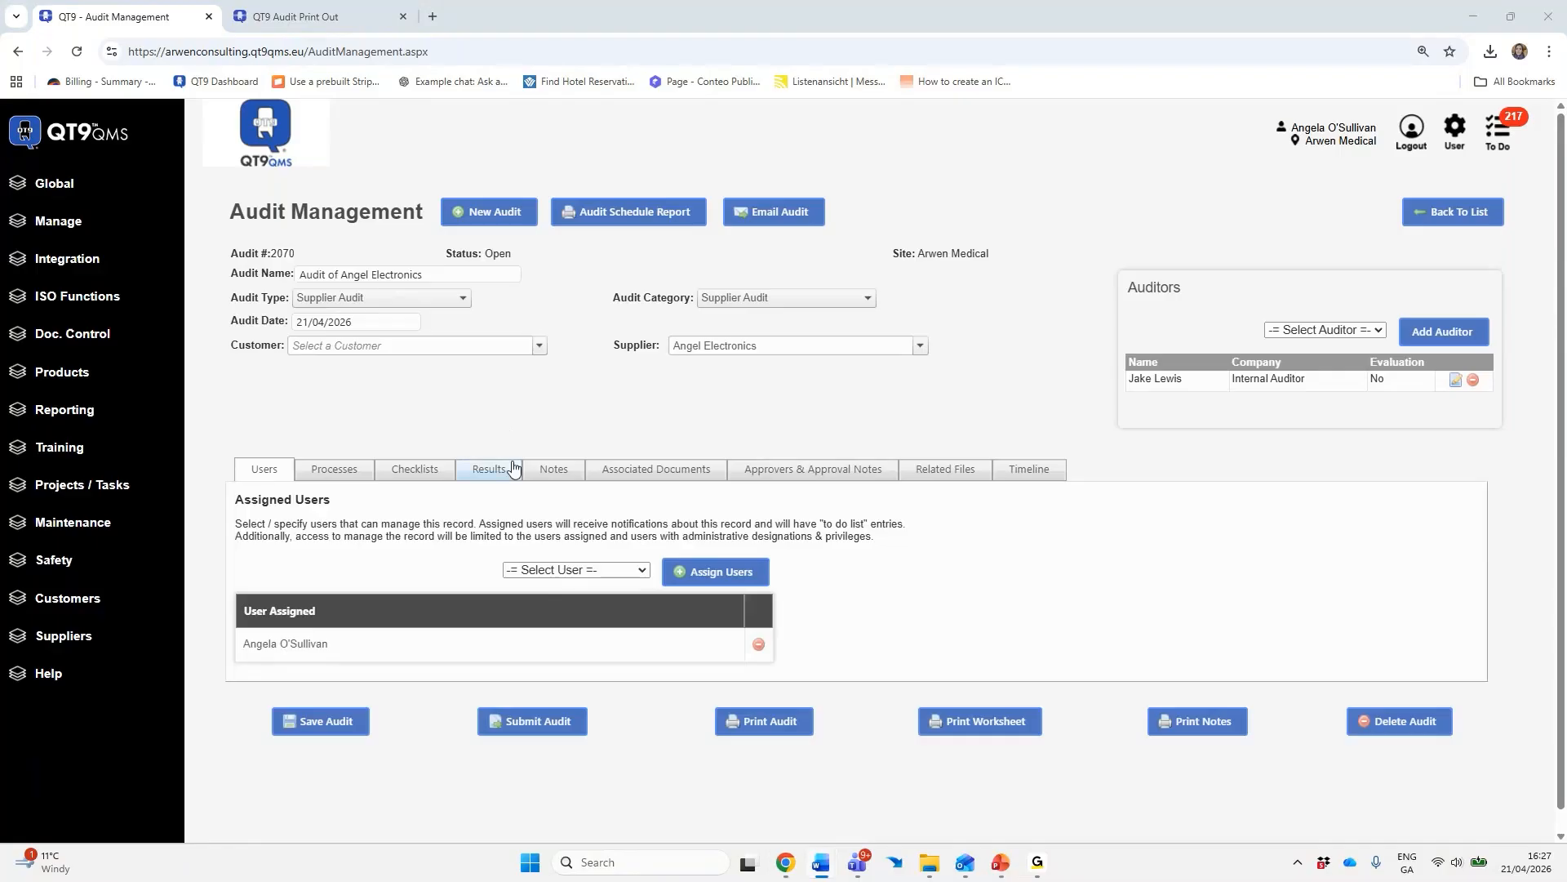
# Review the audit's agenda notes, its associated documents including the opening and closing meeting forms, and its related files
pyautogui.click(548, 470)
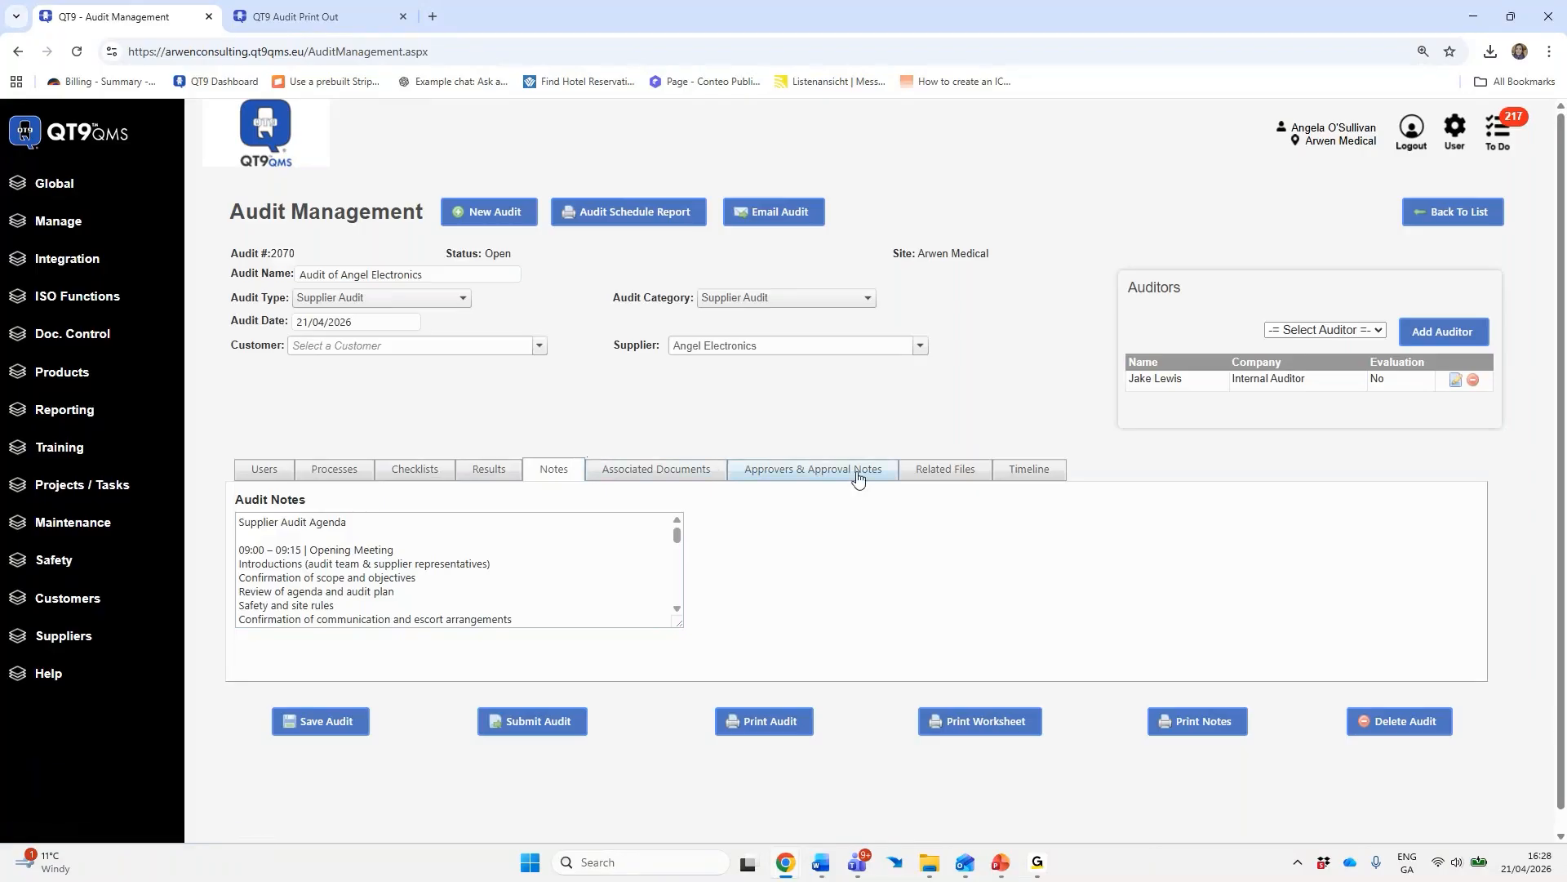
pyautogui.click(657, 470)
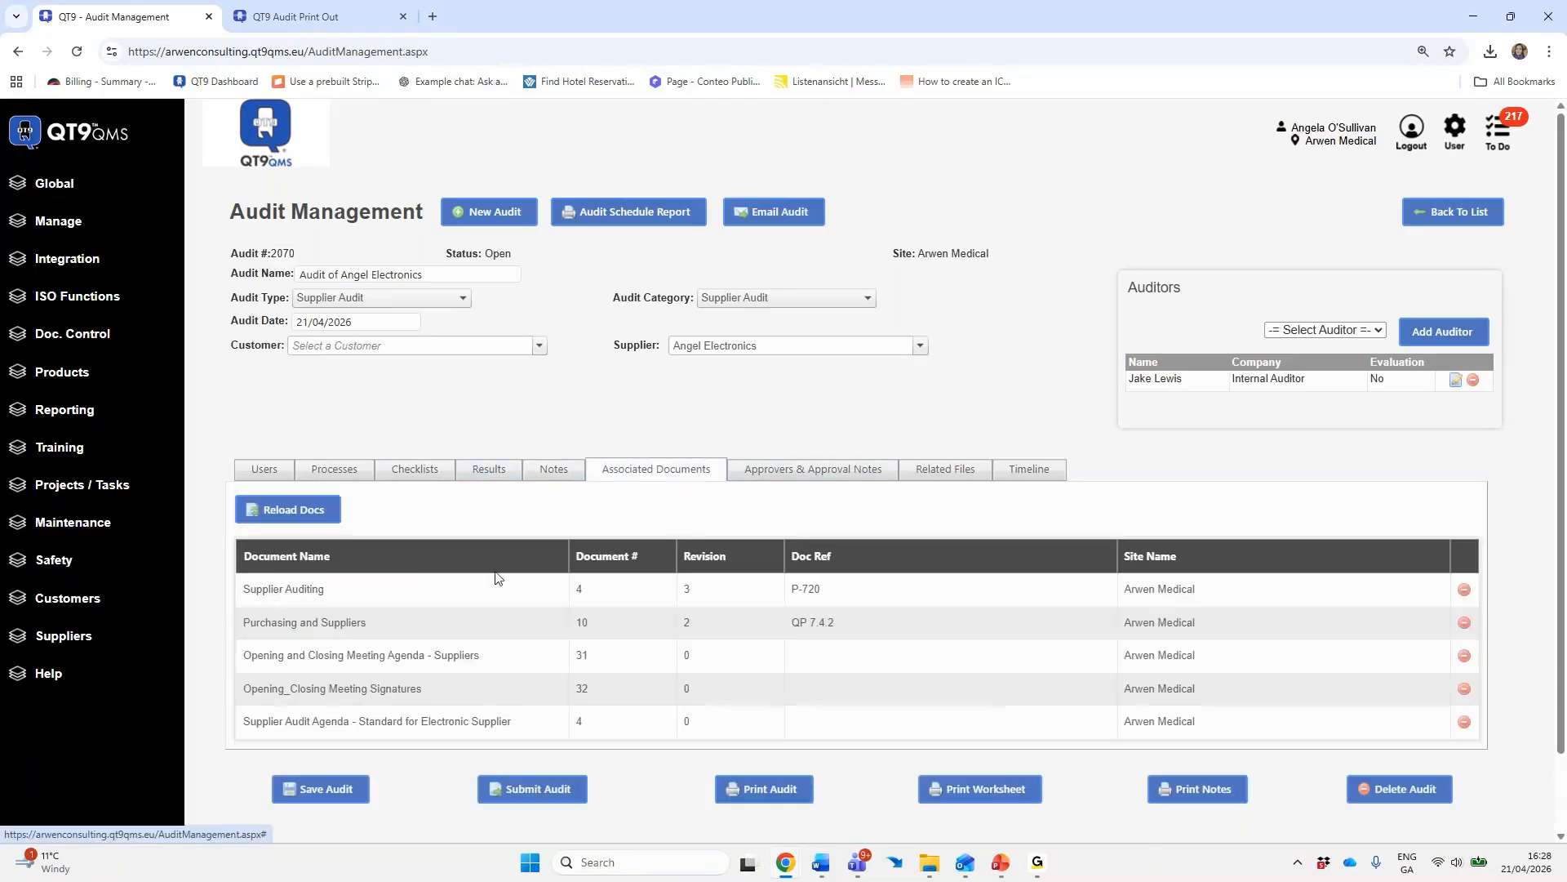
pyautogui.click(518, 656)
pyautogui.click(506, 691)
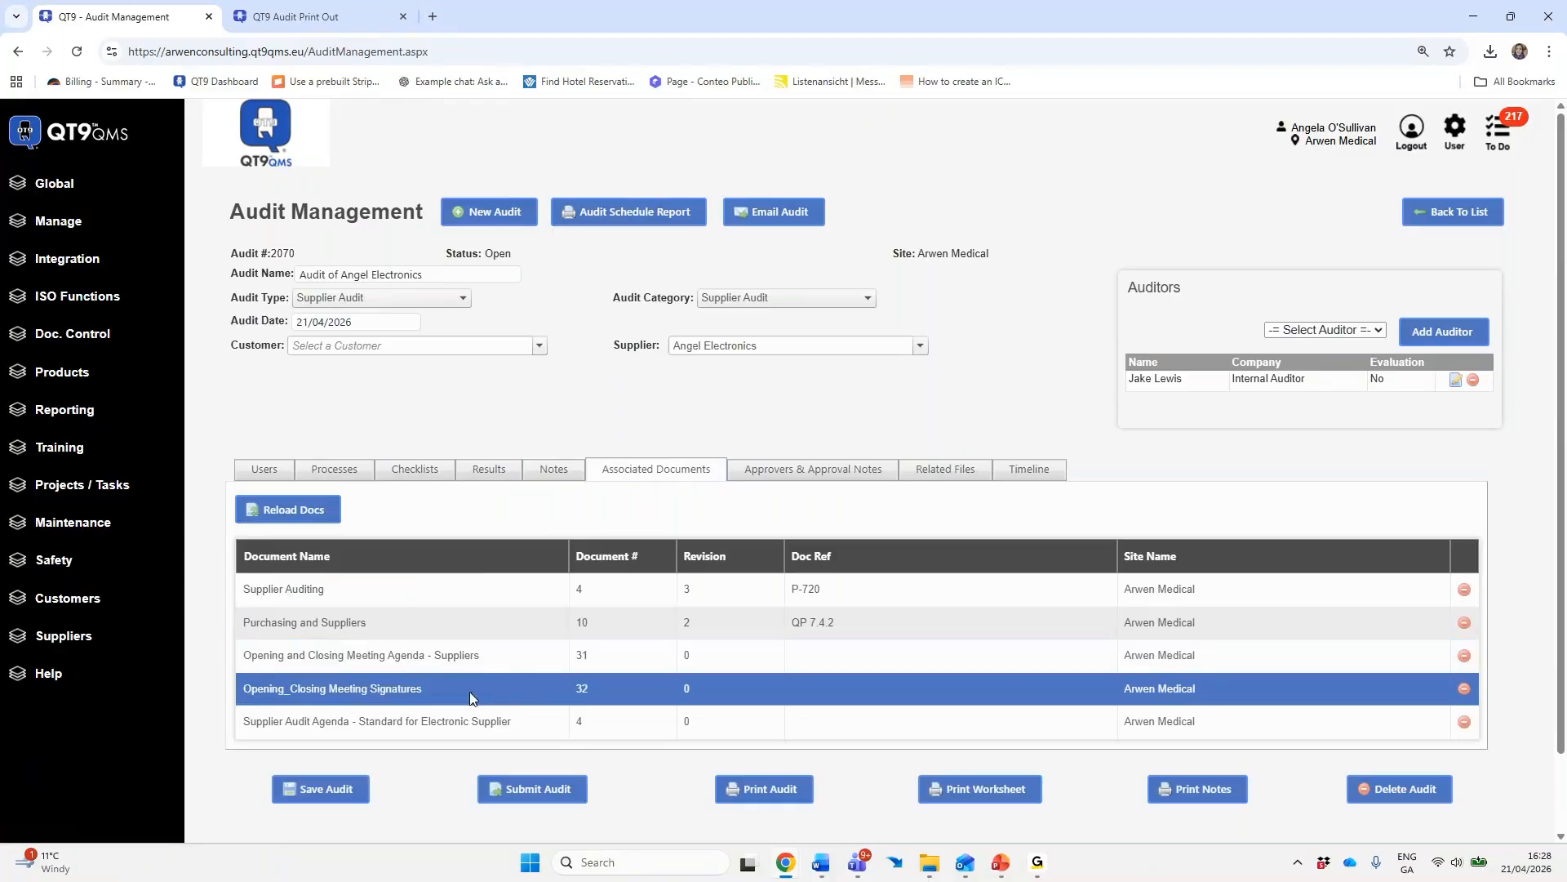
pyautogui.click(940, 472)
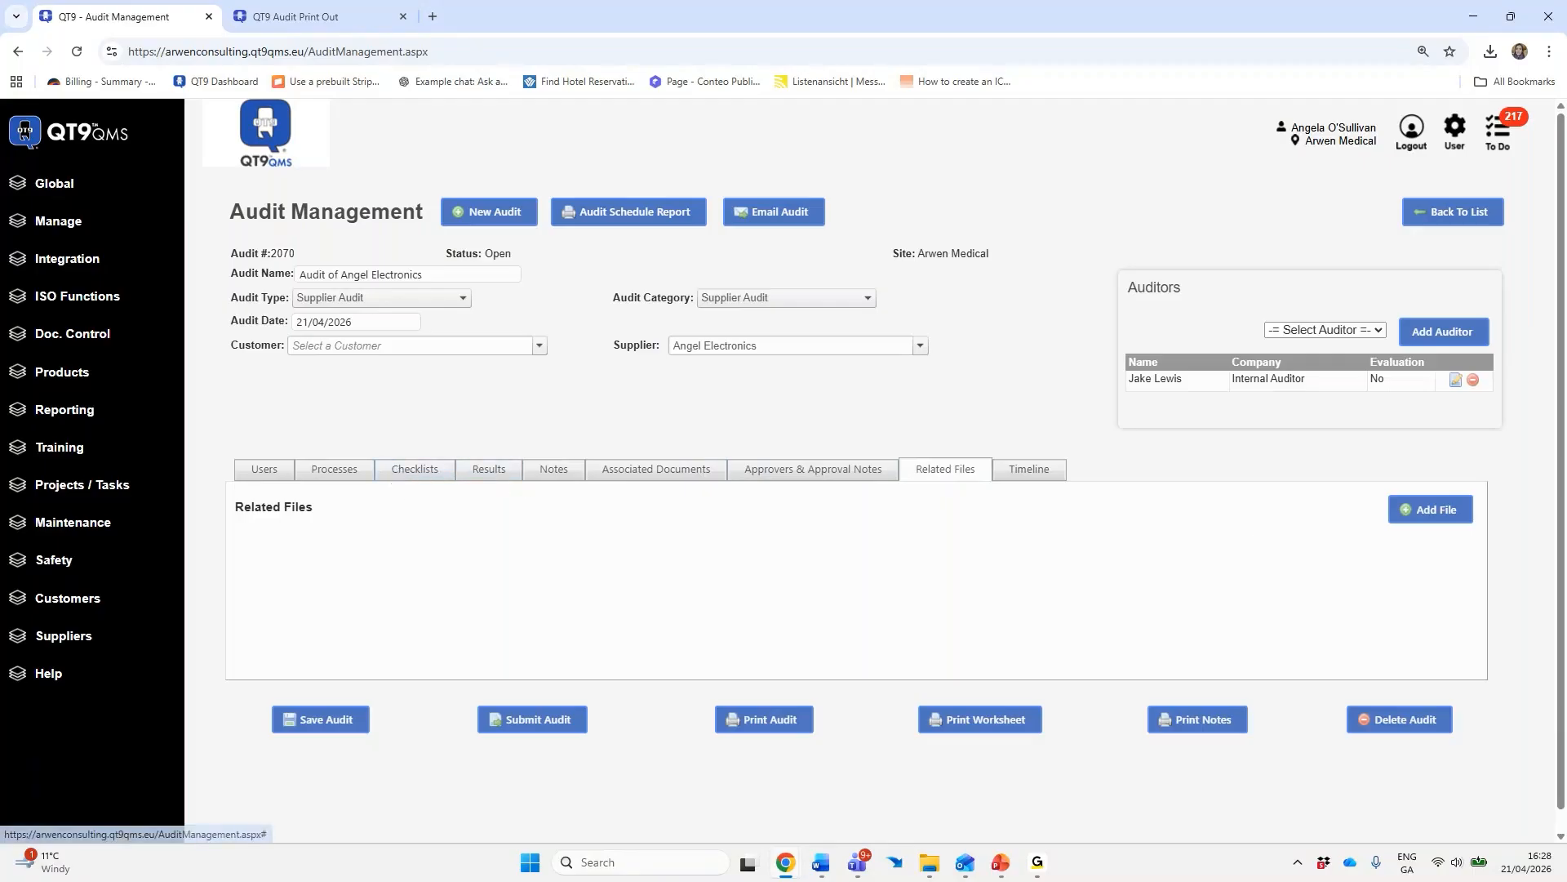
# Answer checklist question 7.1.1 on adequate resources with the note "Yes", mark it as conforming and save it
pyautogui.click(429, 472)
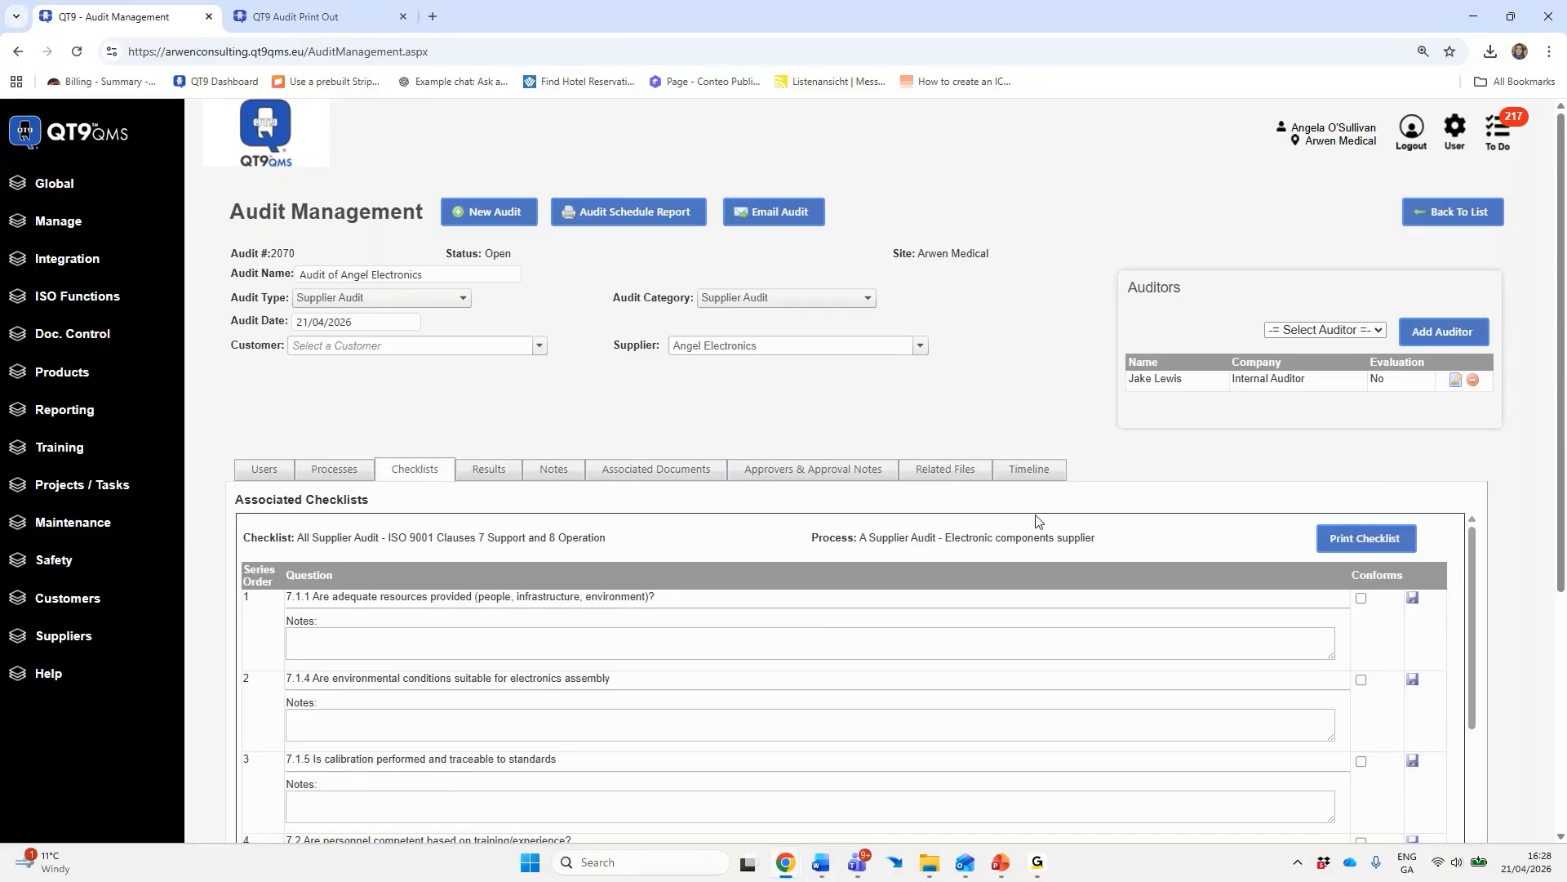
pyautogui.click(677, 655)
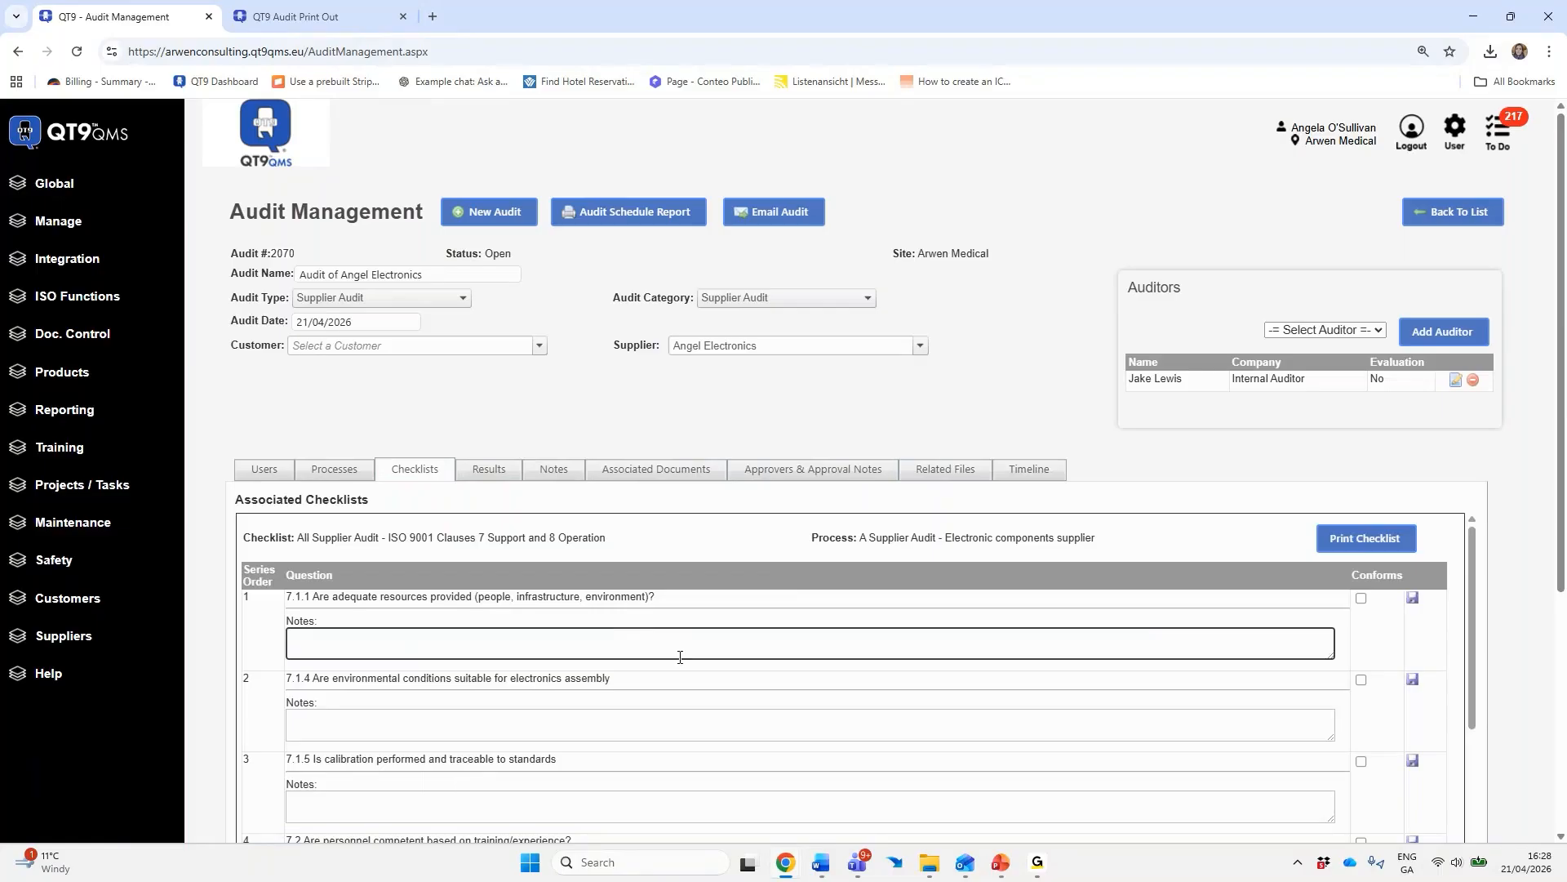
pyautogui.write('YEs')
pyautogui.press('BackSpace')
pyautogui.write('es')
pyautogui.click(1360, 598)
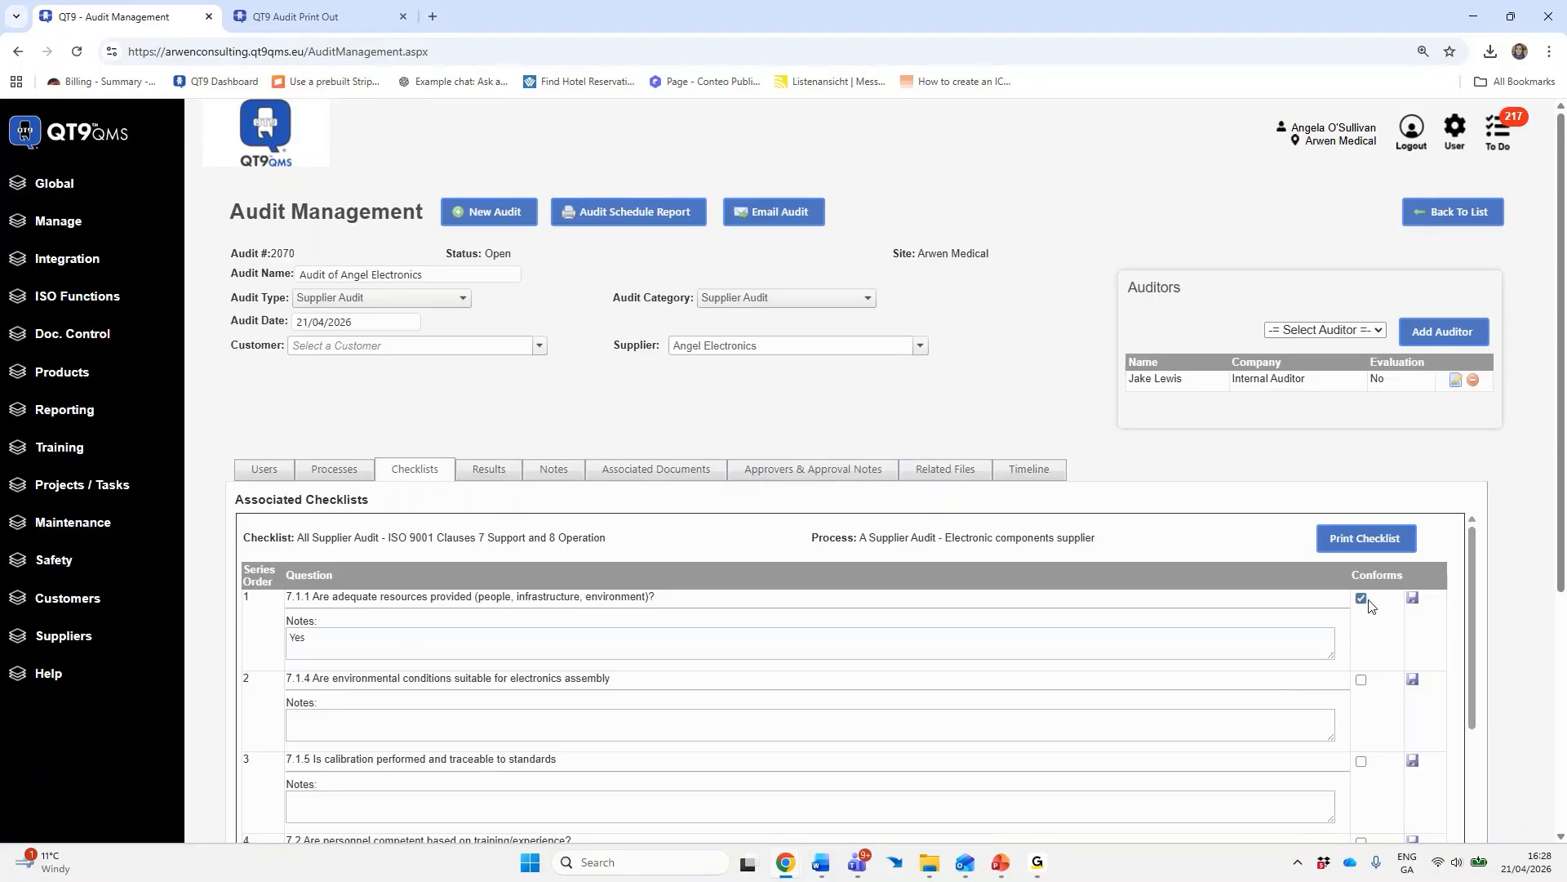
pyautogui.click(1414, 600)
# Answer checklist question 7.1.4 on environmental conditions with the note "Yes - environment ok", mark it as conforming and save it
pyautogui.scroll(-2, 1160, 676)
pyautogui.scroll(1, 1160, 676)
pyautogui.click(501, 639)
pyautogui.write('Yes')
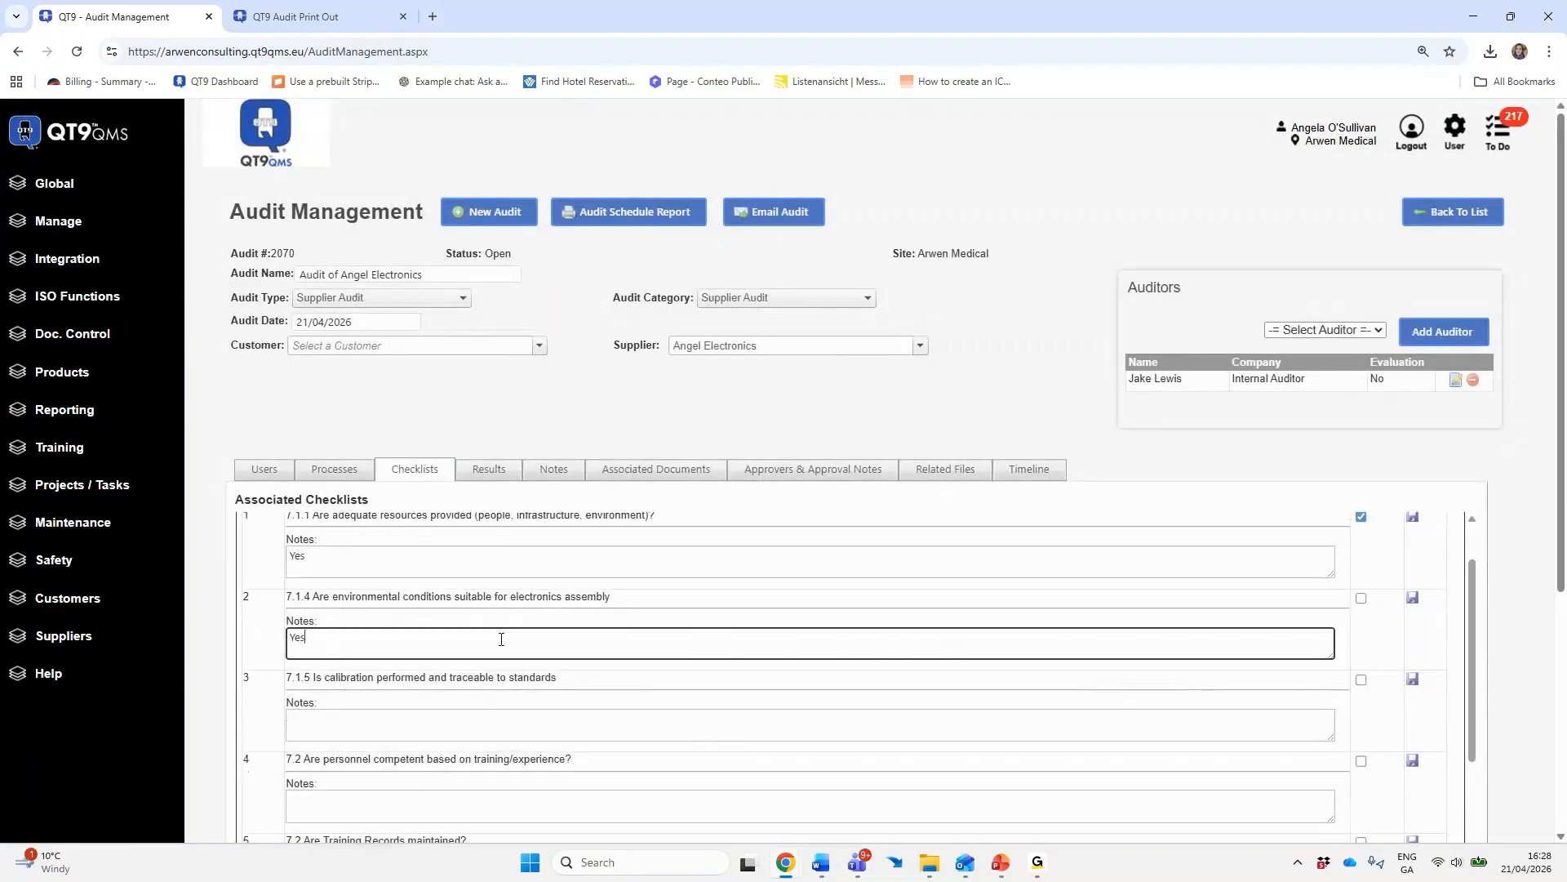
pyautogui.write(' - environment ok')
pyautogui.click(1361, 599)
pyautogui.click(1413, 601)
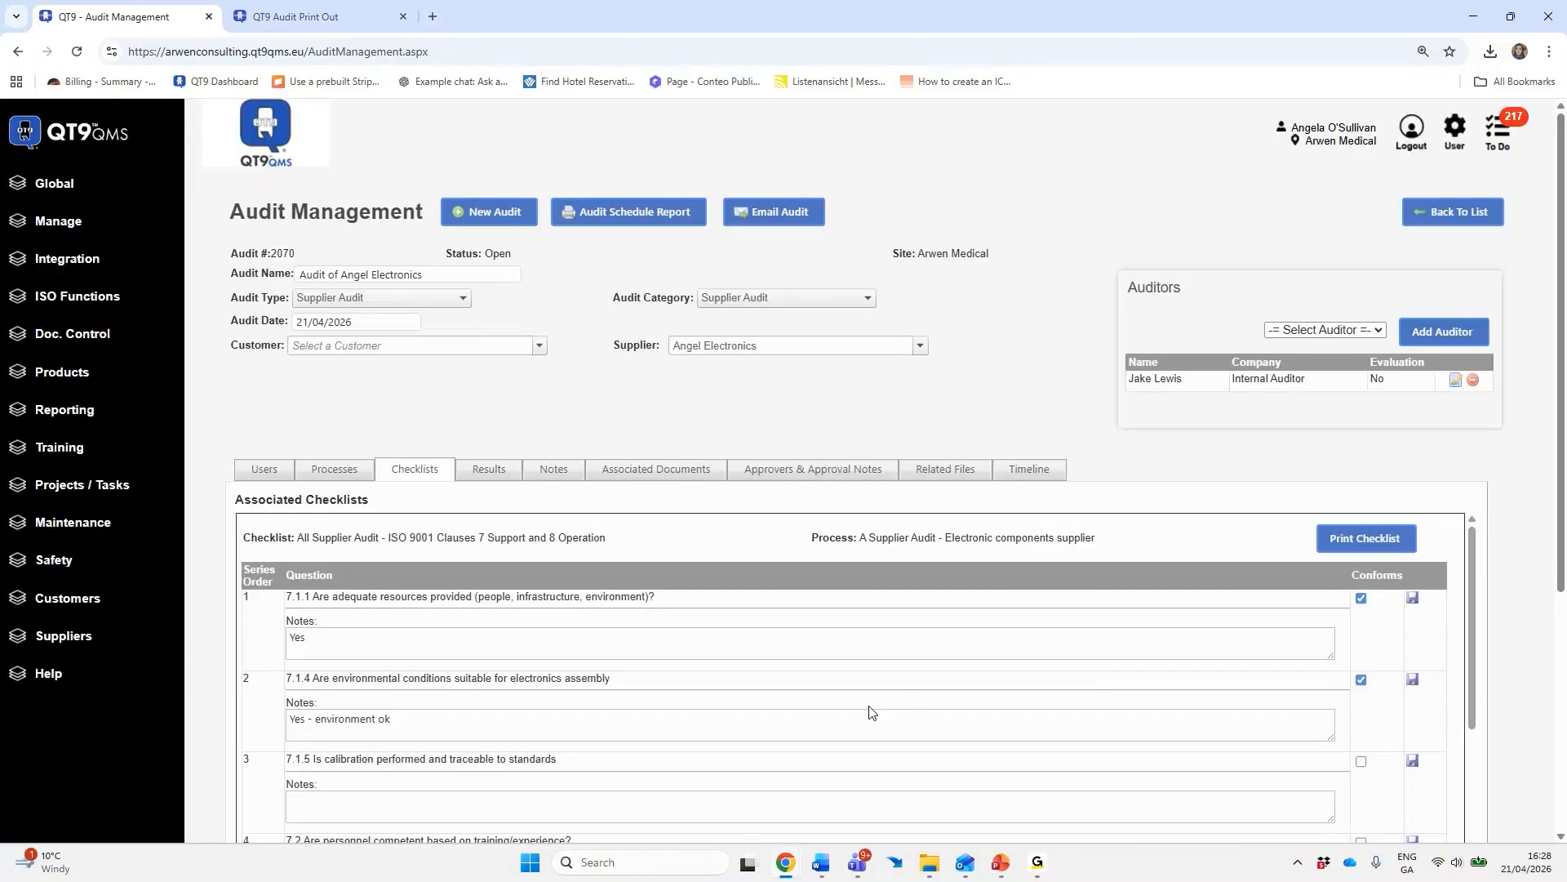
# Paste the note "We found equipment out of calibration - EQ-76547, two months overdue" under checklist question 7.1.5 and save it as non-conforming
pyautogui.scroll(-1, 865, 712)
pyautogui.click(452, 640)
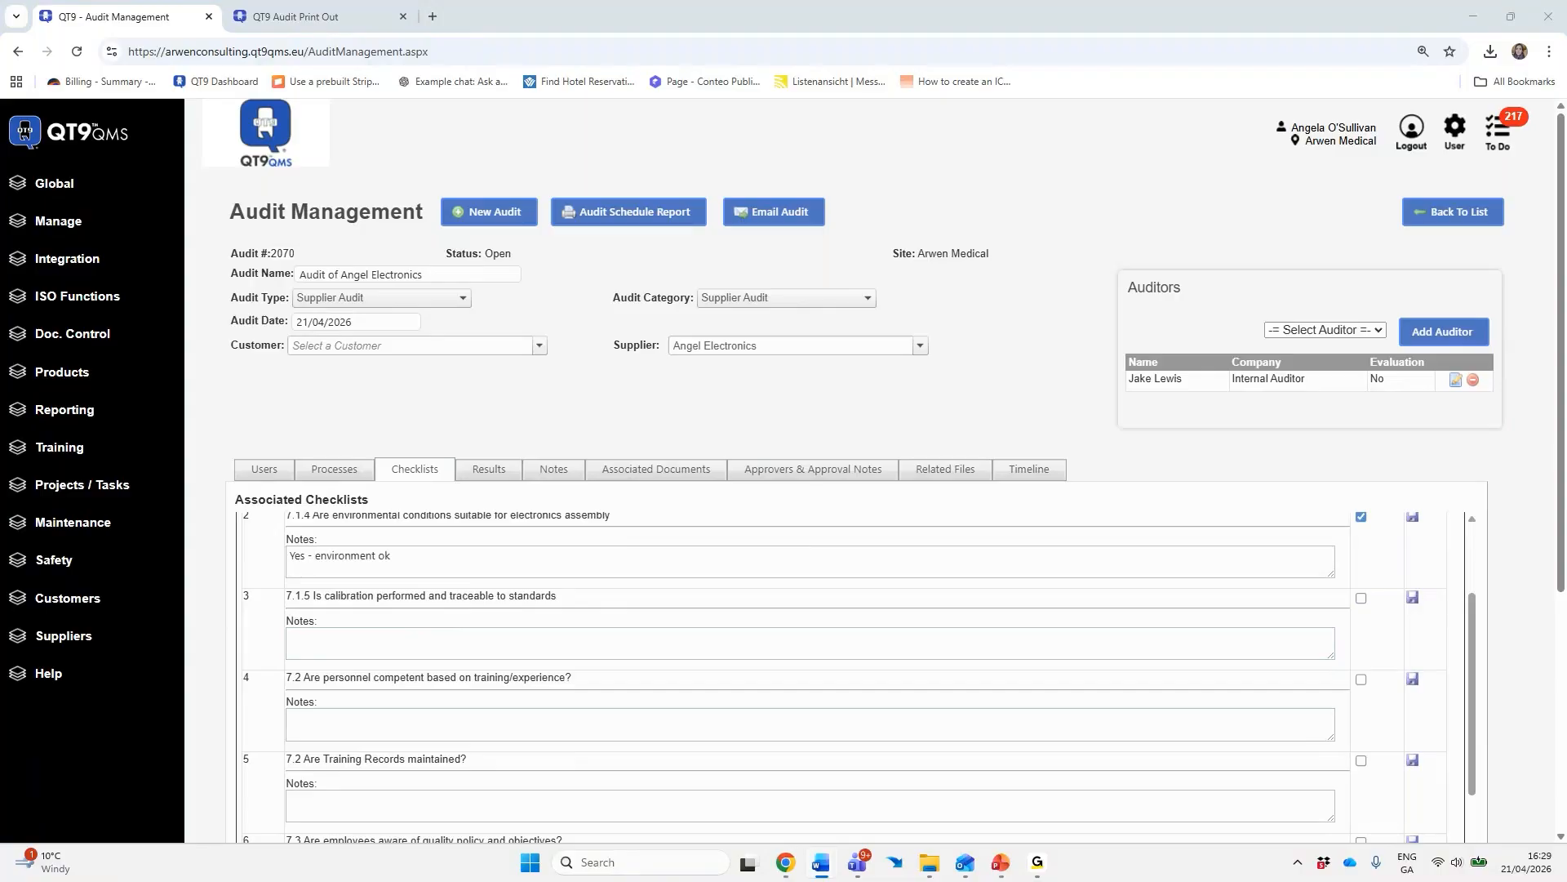
pyautogui.click(549, 647)
pyautogui.rightClick(551, 649)
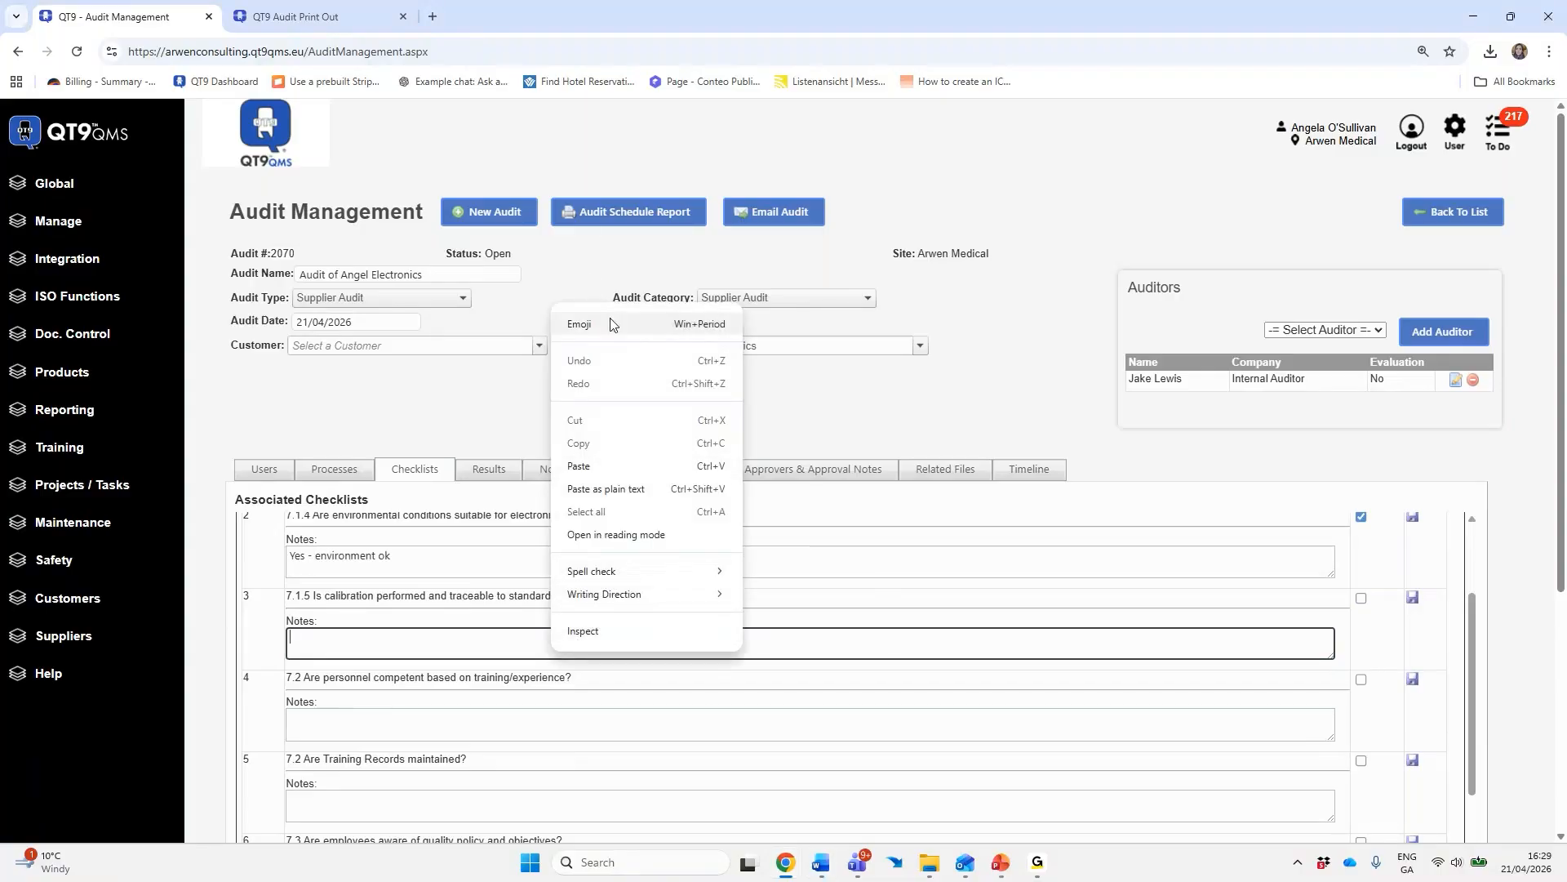
pyautogui.click(624, 466)
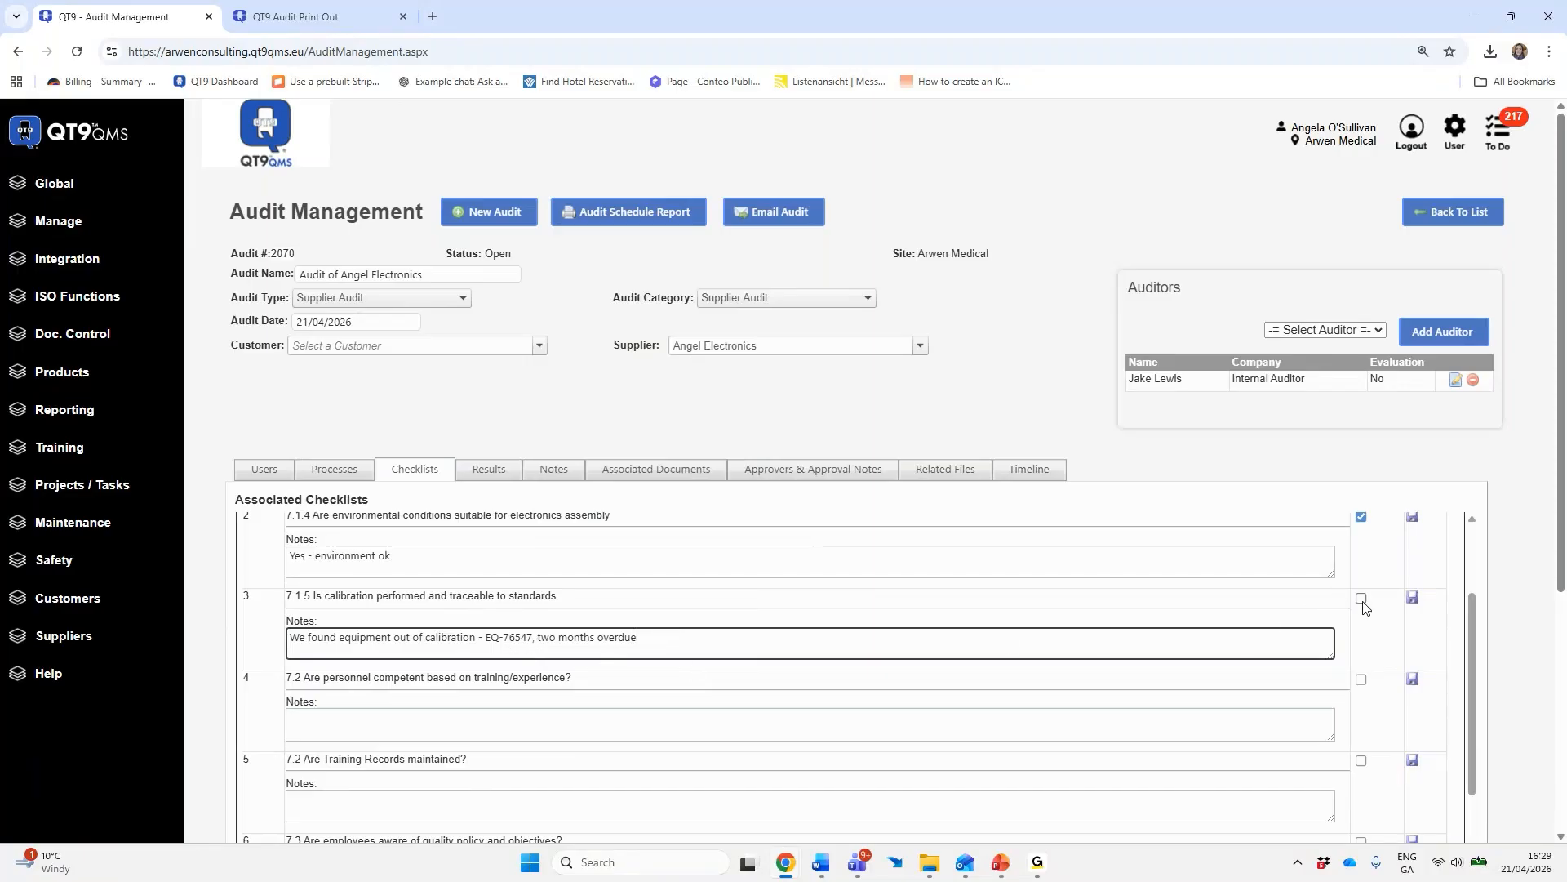
pyautogui.click(1411, 600)
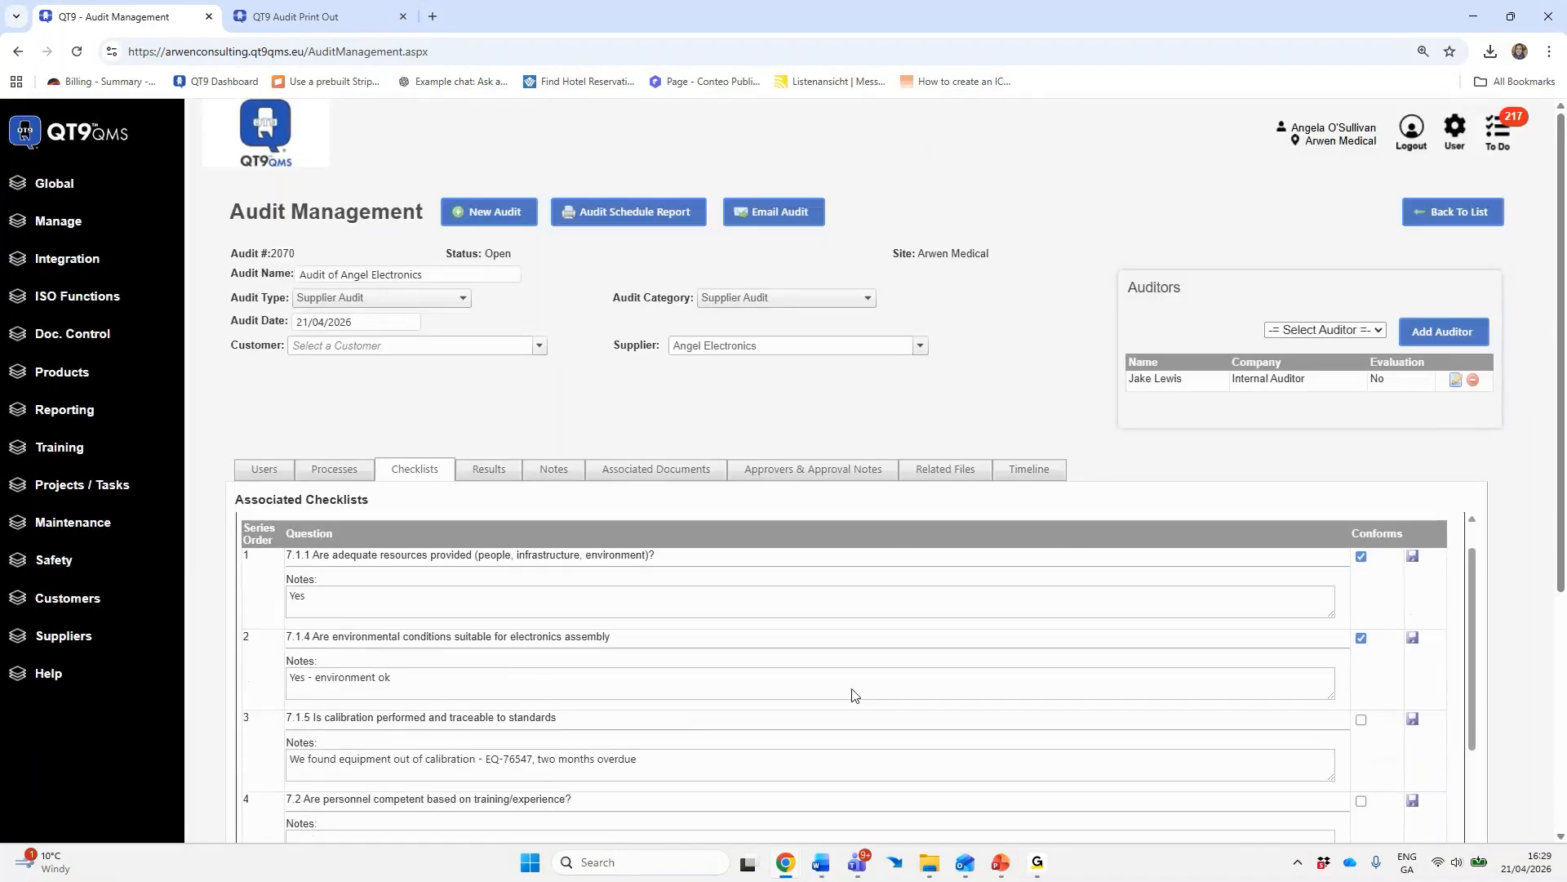
pyautogui.scroll(-2, 850, 693)
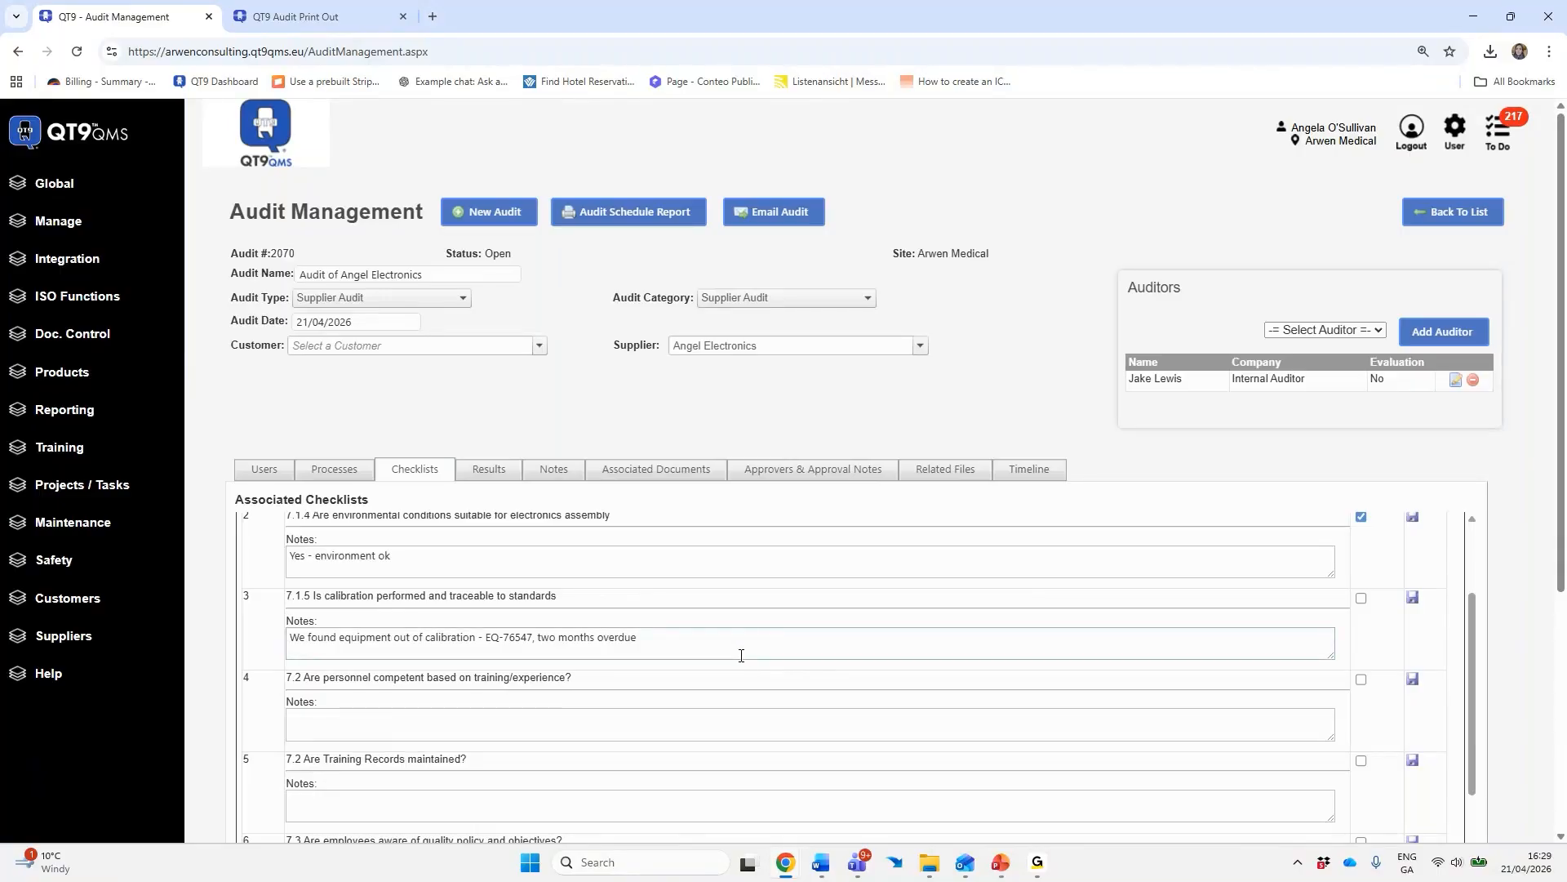
pyautogui.click(816, 723)
pyautogui.click(430, 560)
# Start a new audit result for process element 7.1.5 Monitoring and measuring resources and set its result to Minor
pyautogui.click(478, 475)
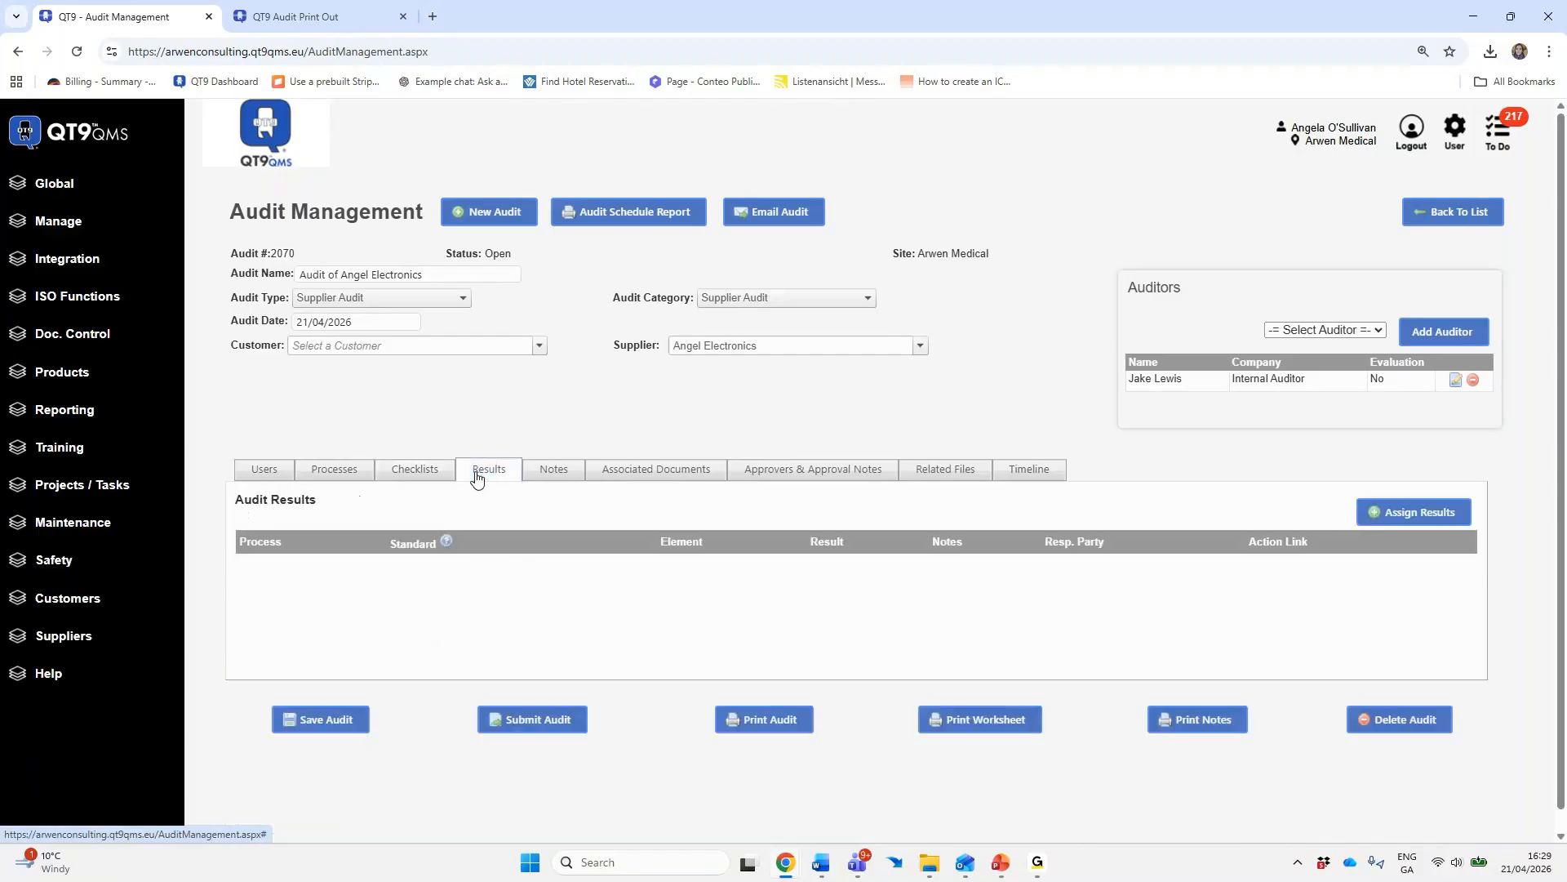
pyautogui.click(417, 471)
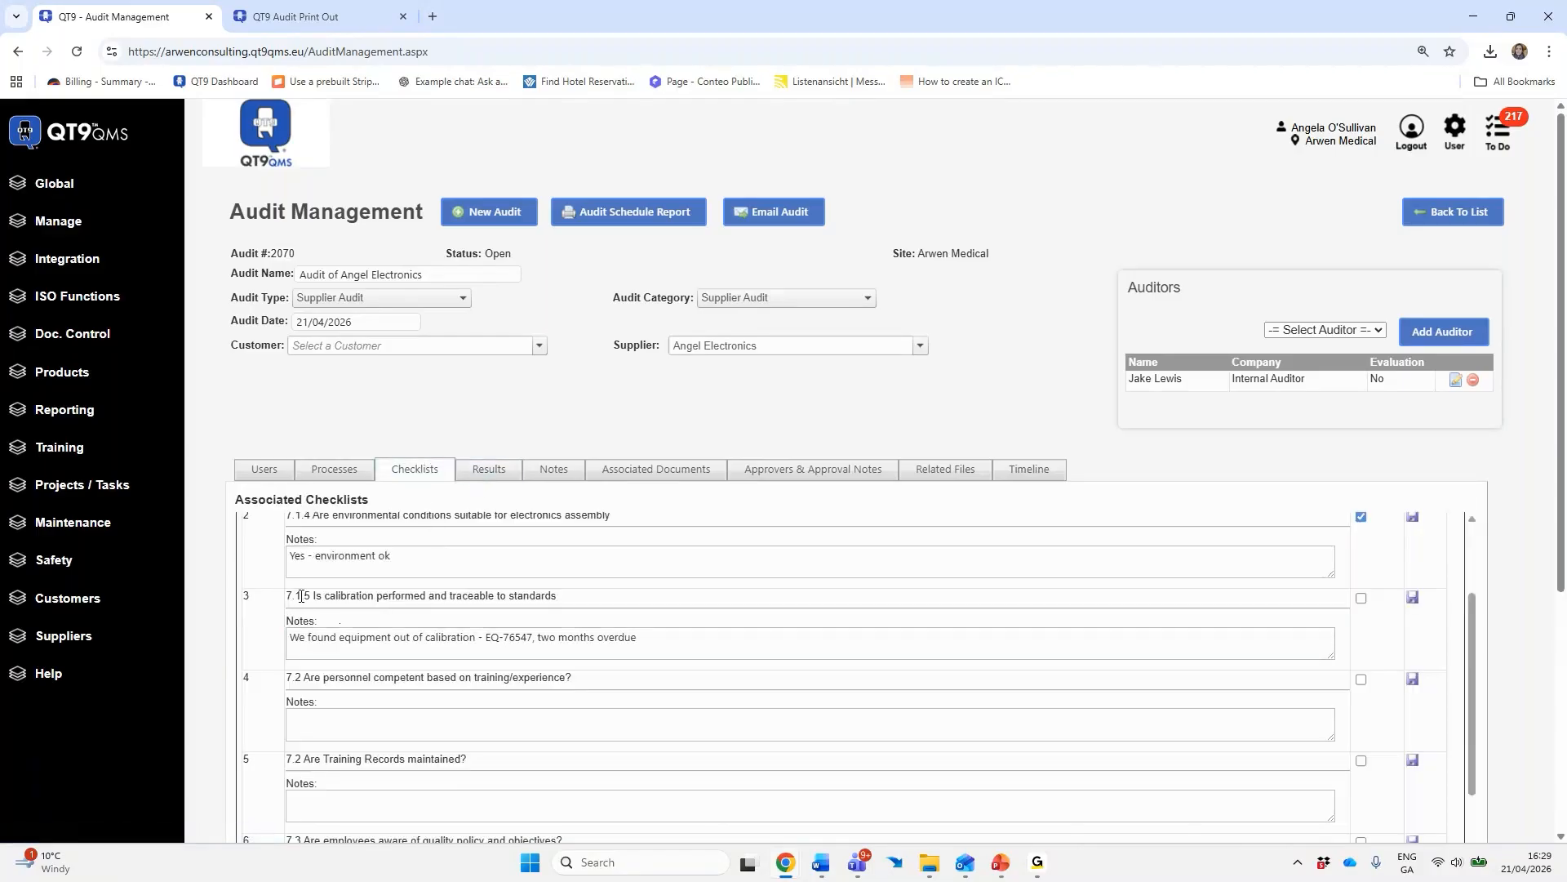
pyautogui.click(486, 475)
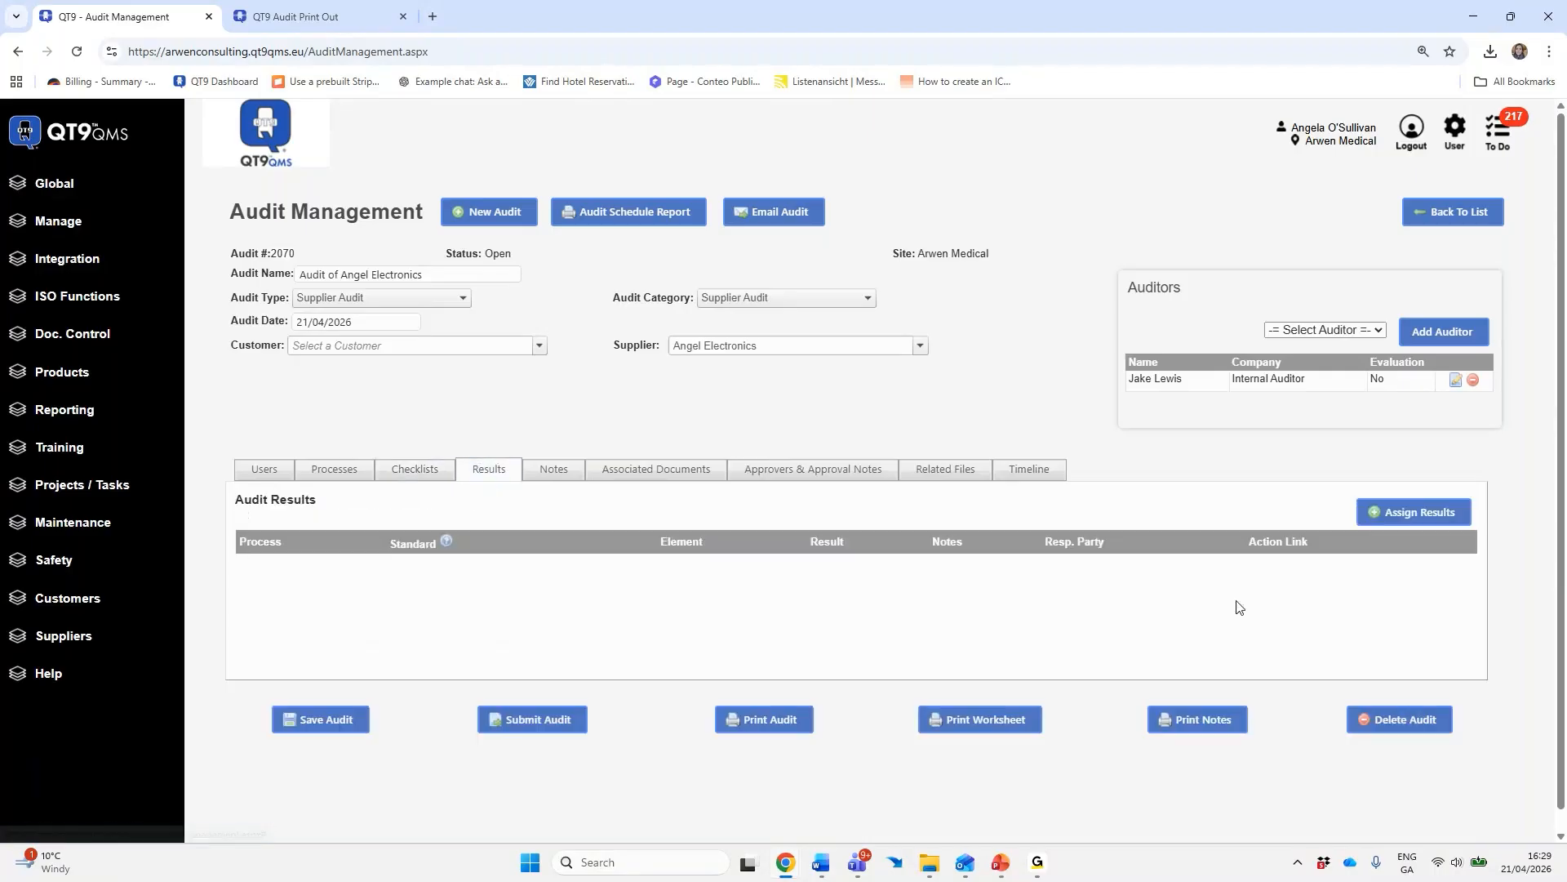
pyautogui.click(1416, 511)
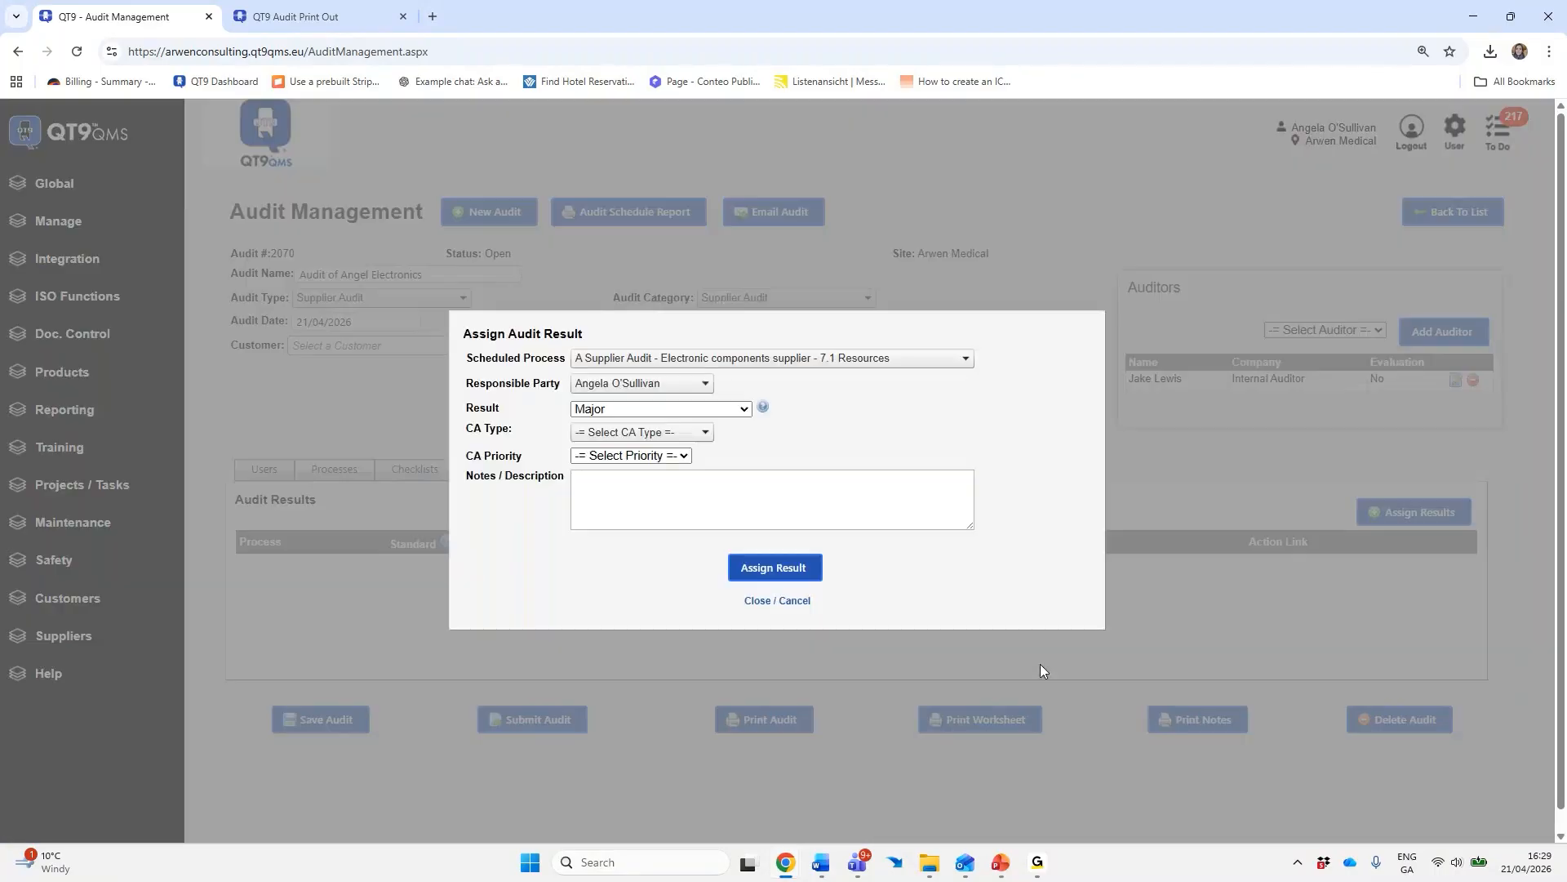
pyautogui.click(675, 358)
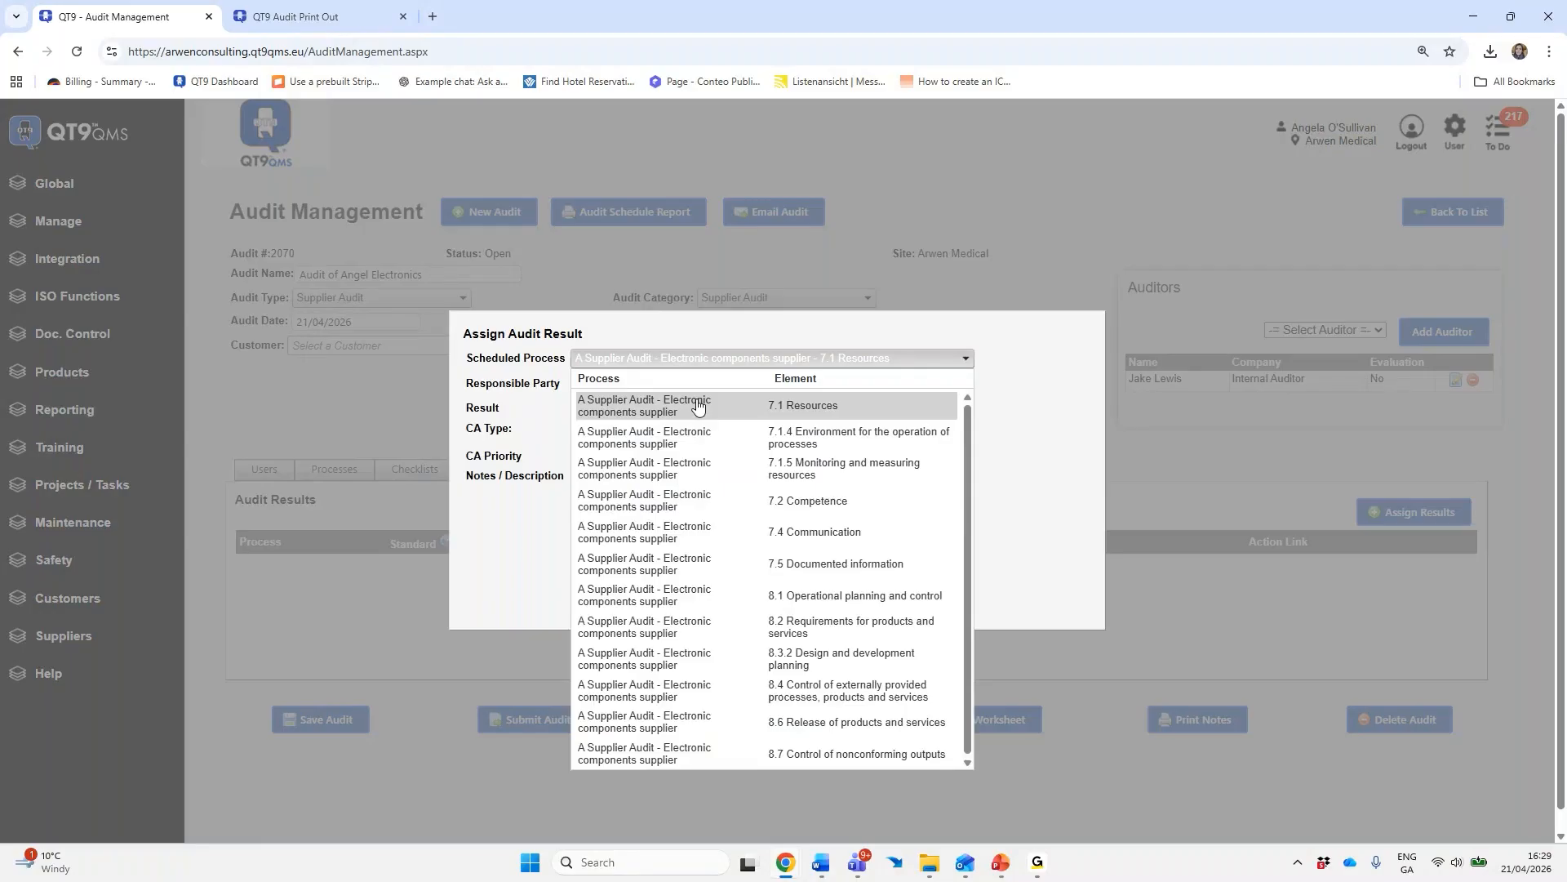
pyautogui.click(717, 469)
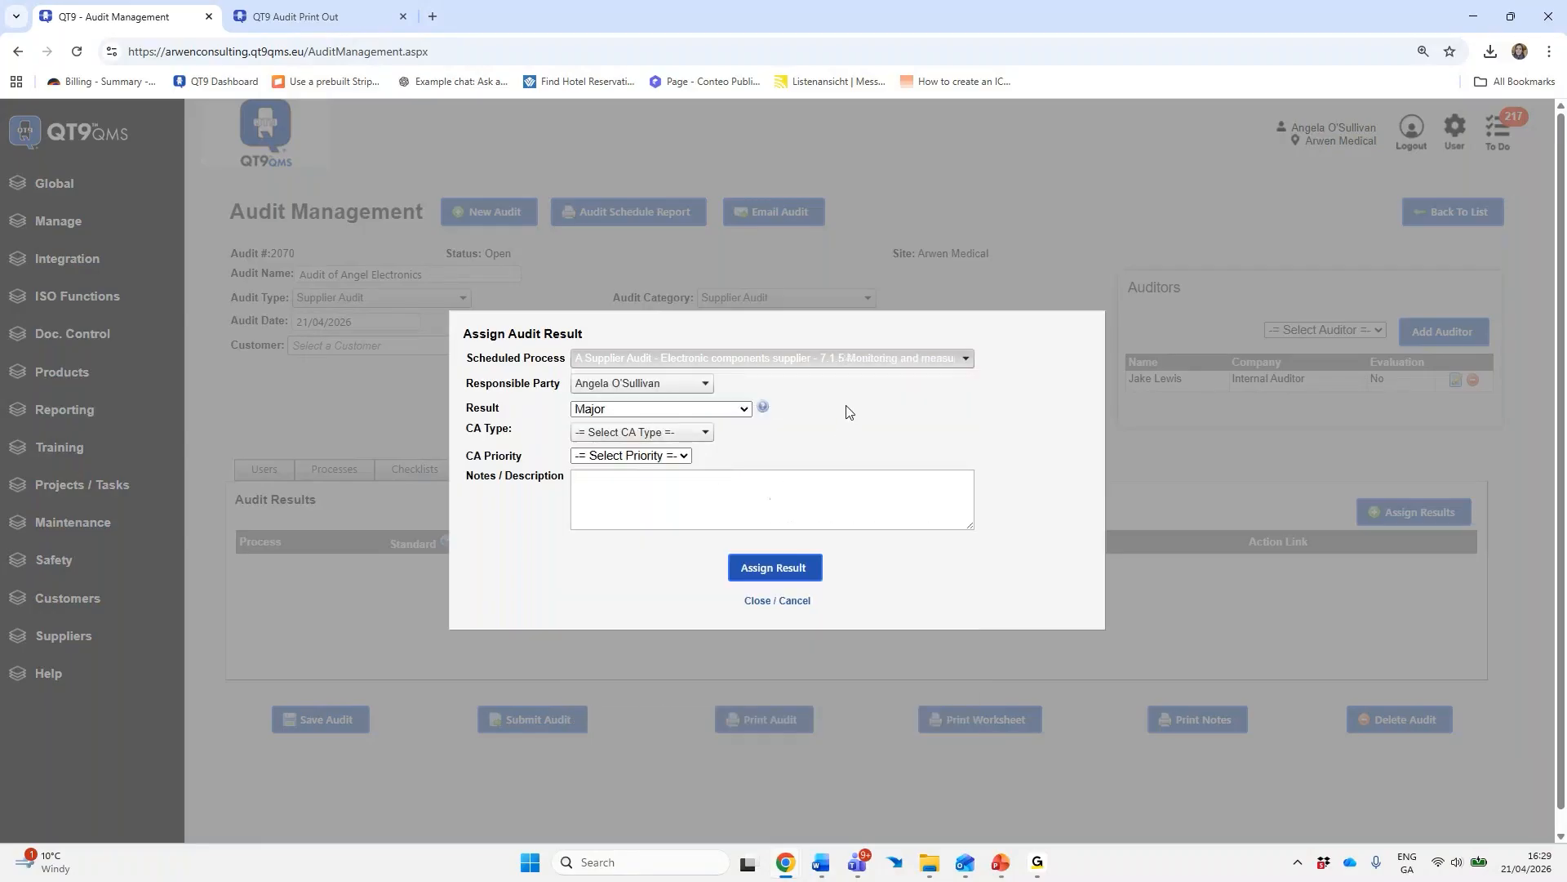
pyautogui.click(649, 410)
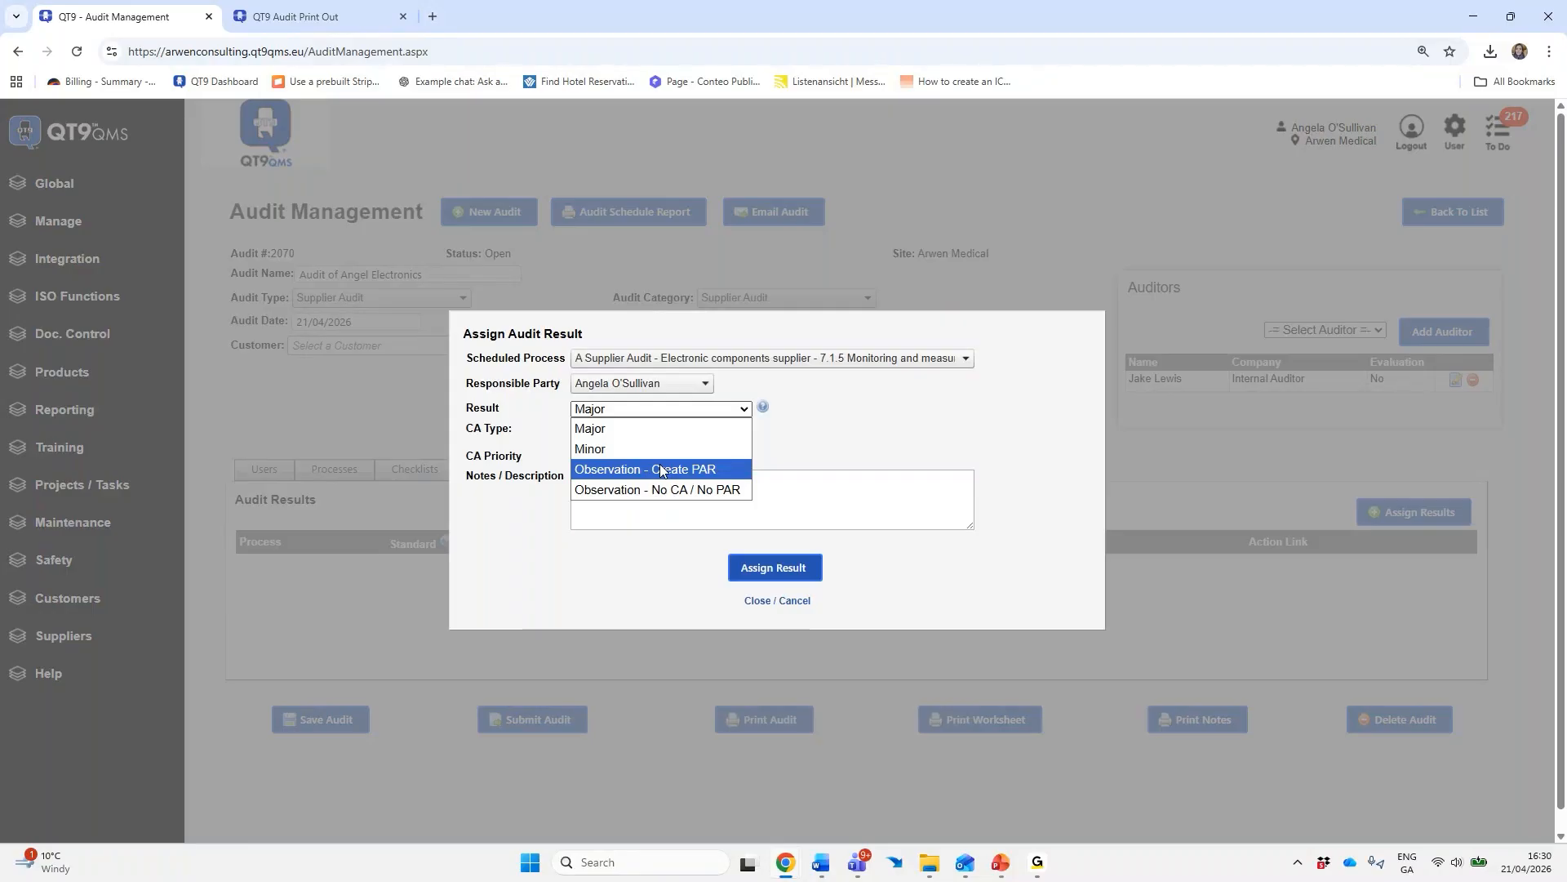
pyautogui.click(644, 441)
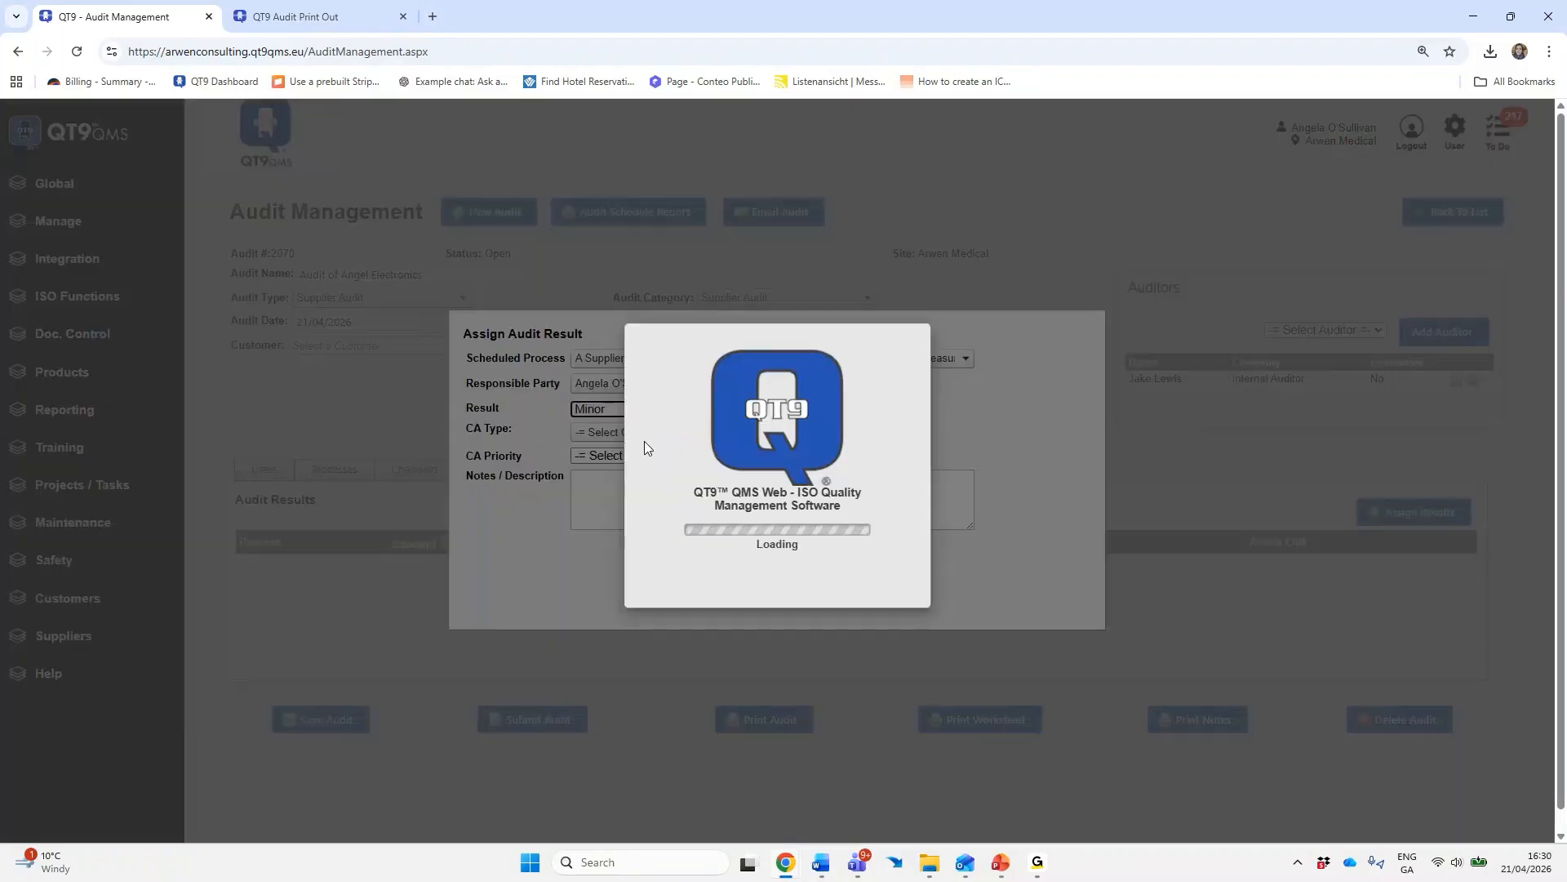
# Set the audit result's corrective action type to Supplier Issue and its priority to High
pyautogui.click(634, 436)
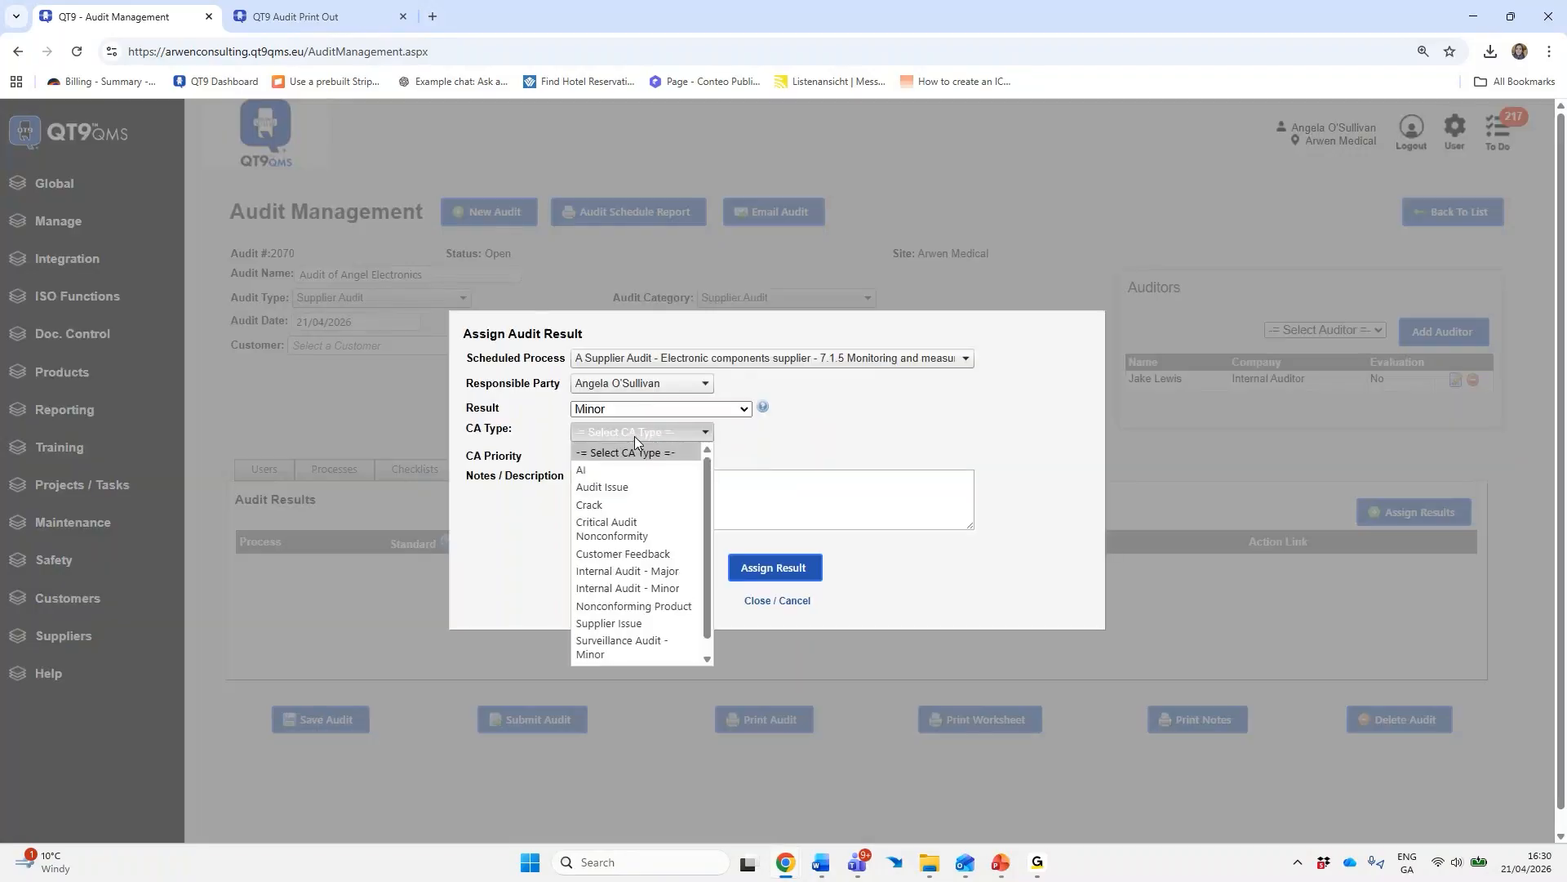
pyautogui.click(626, 486)
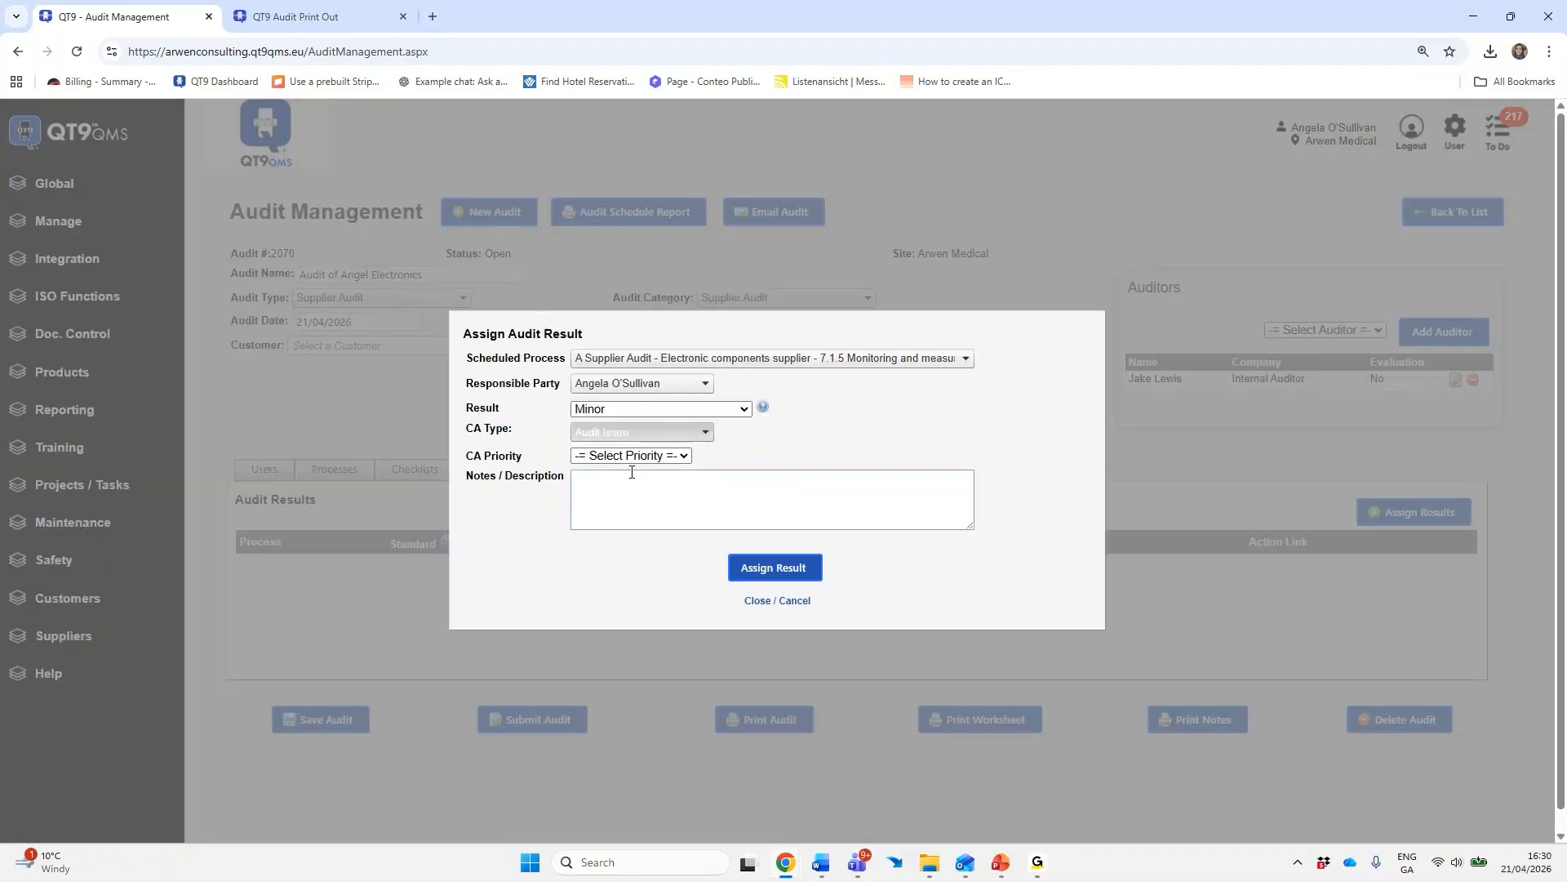
pyautogui.click(631, 430)
pyautogui.click(630, 717)
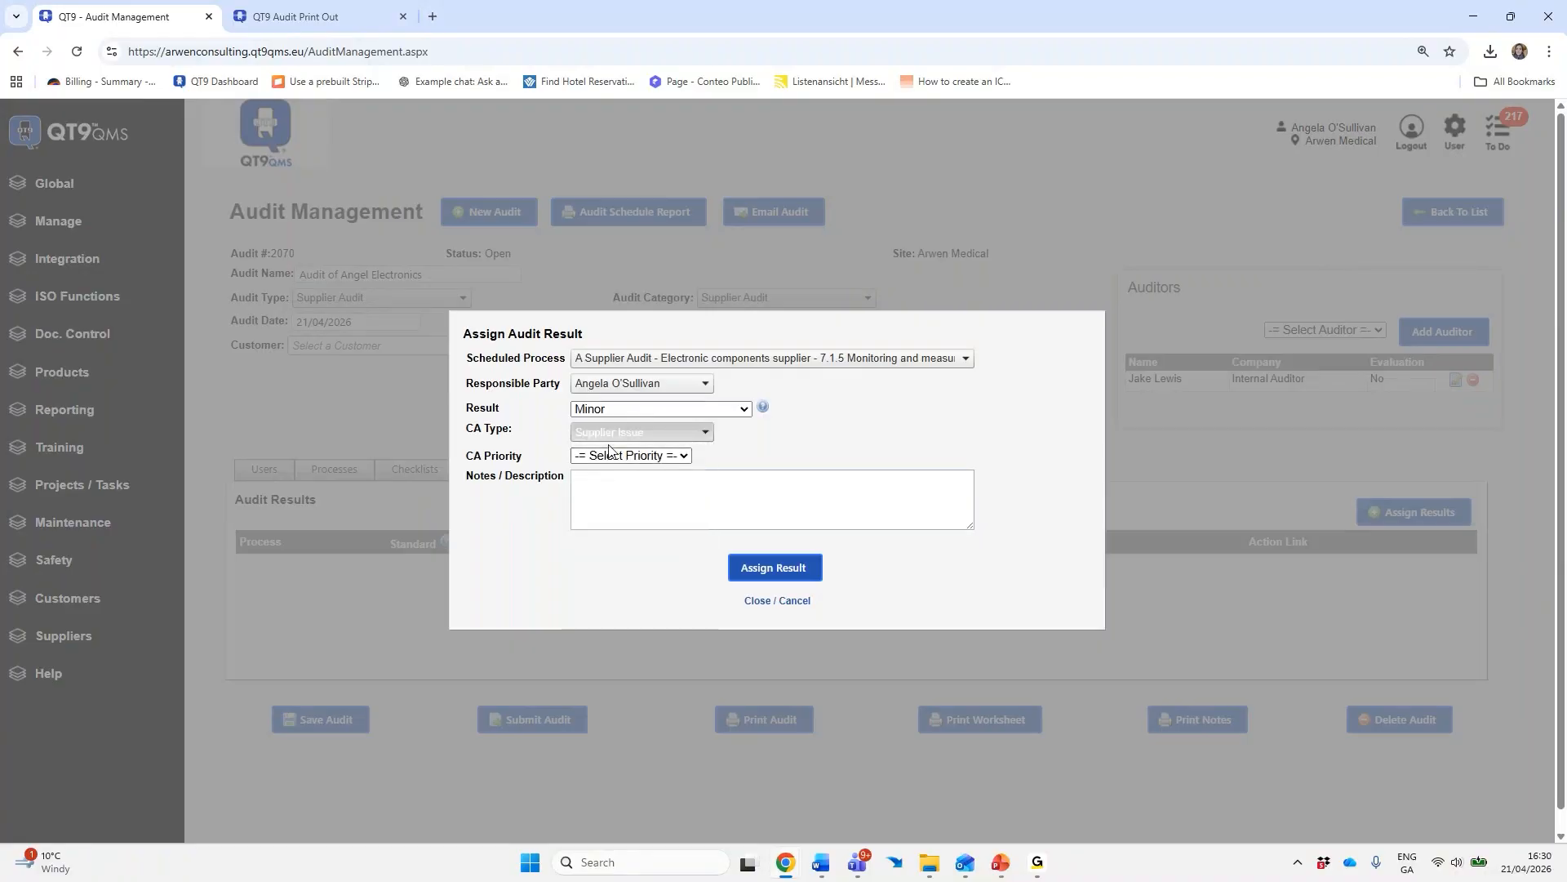
pyautogui.click(614, 459)
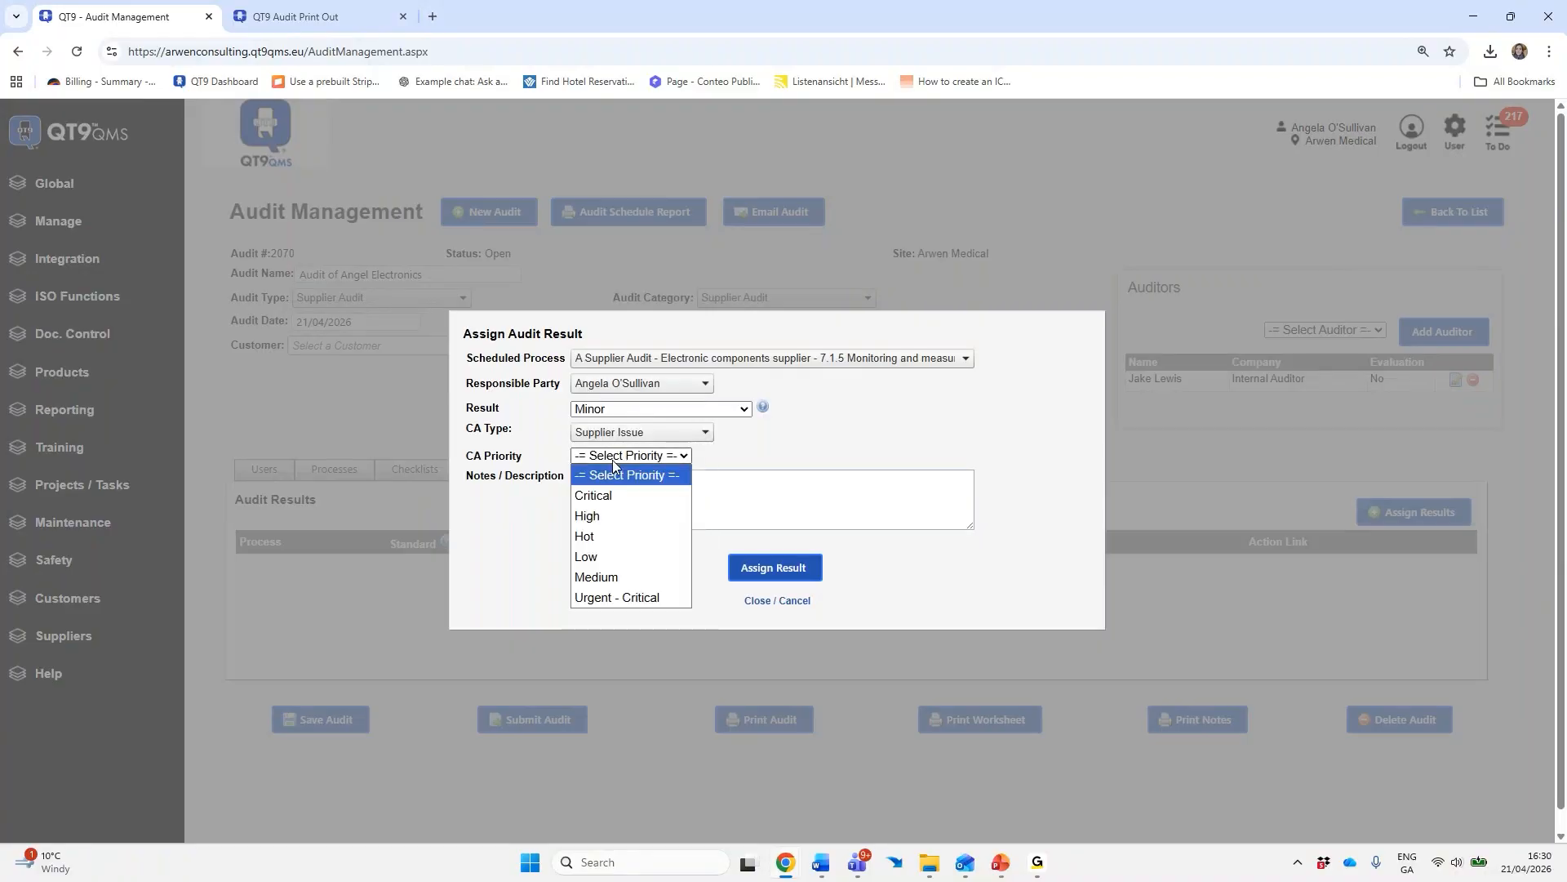
pyautogui.click(614, 512)
# Assign the result with the pasted note "We found equipment out of calibration - EQ-76547, two months overdue" and save the audit
pyautogui.click(626, 502)
pyautogui.rightClick(626, 503)
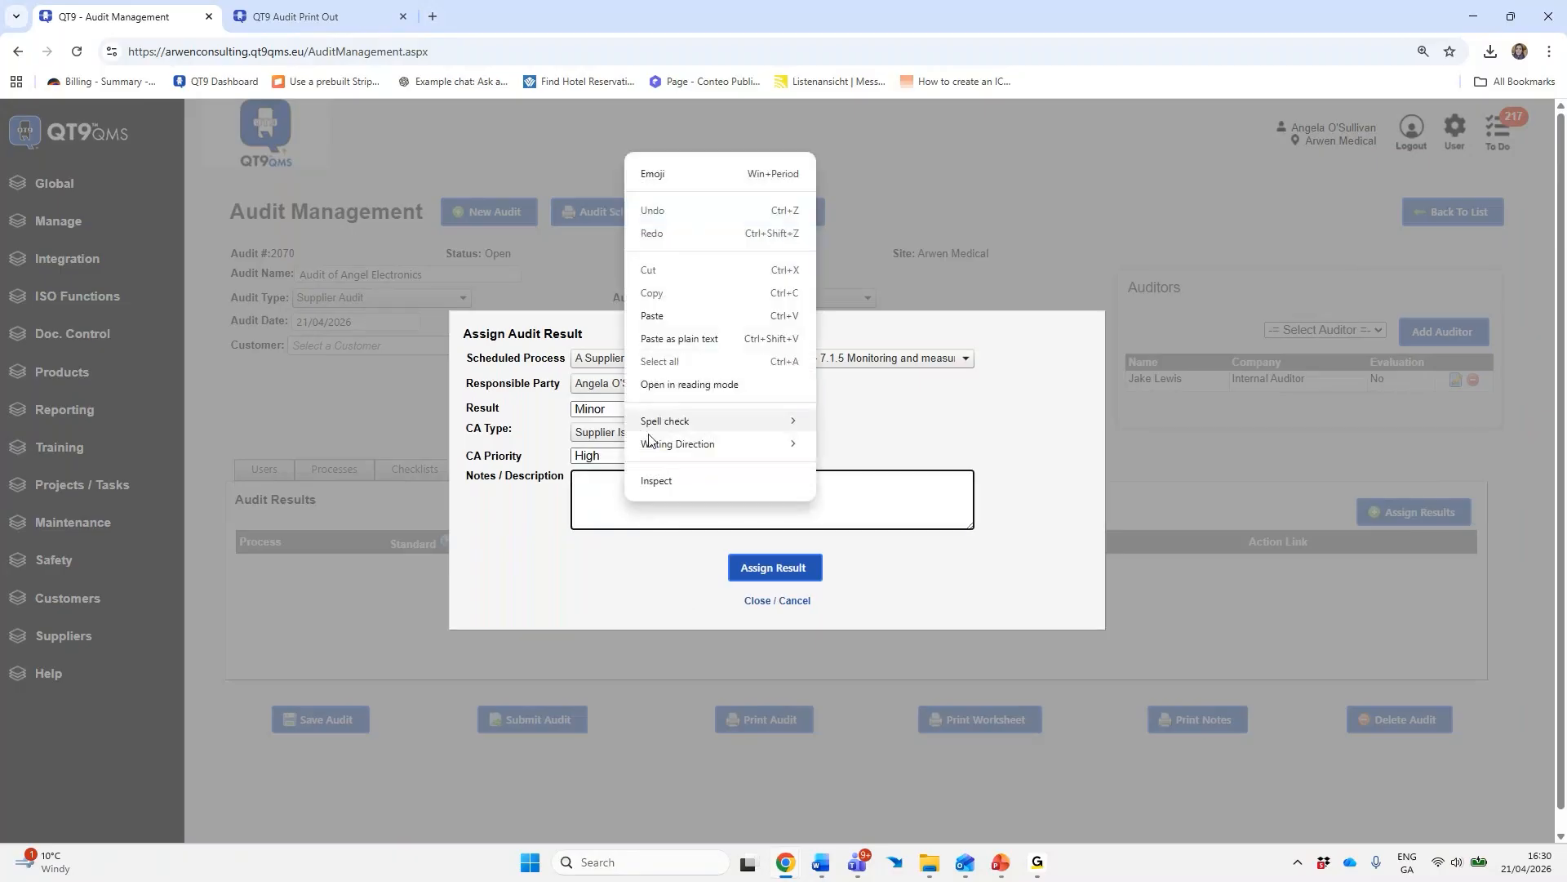
pyautogui.click(663, 336)
pyautogui.click(767, 571)
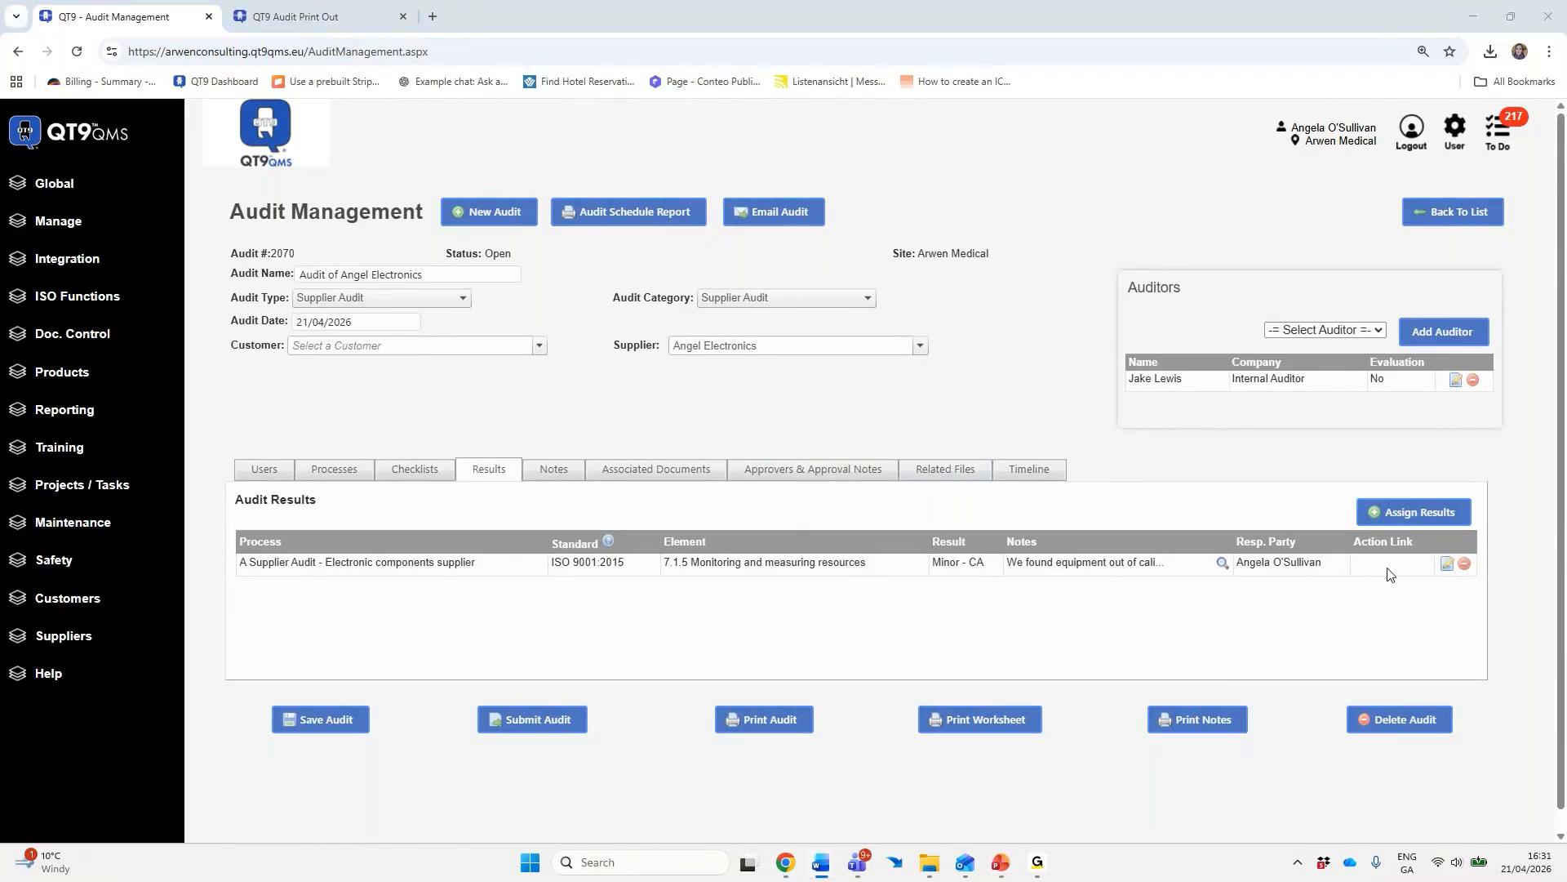
pyautogui.scroll(-1, 1389, 574)
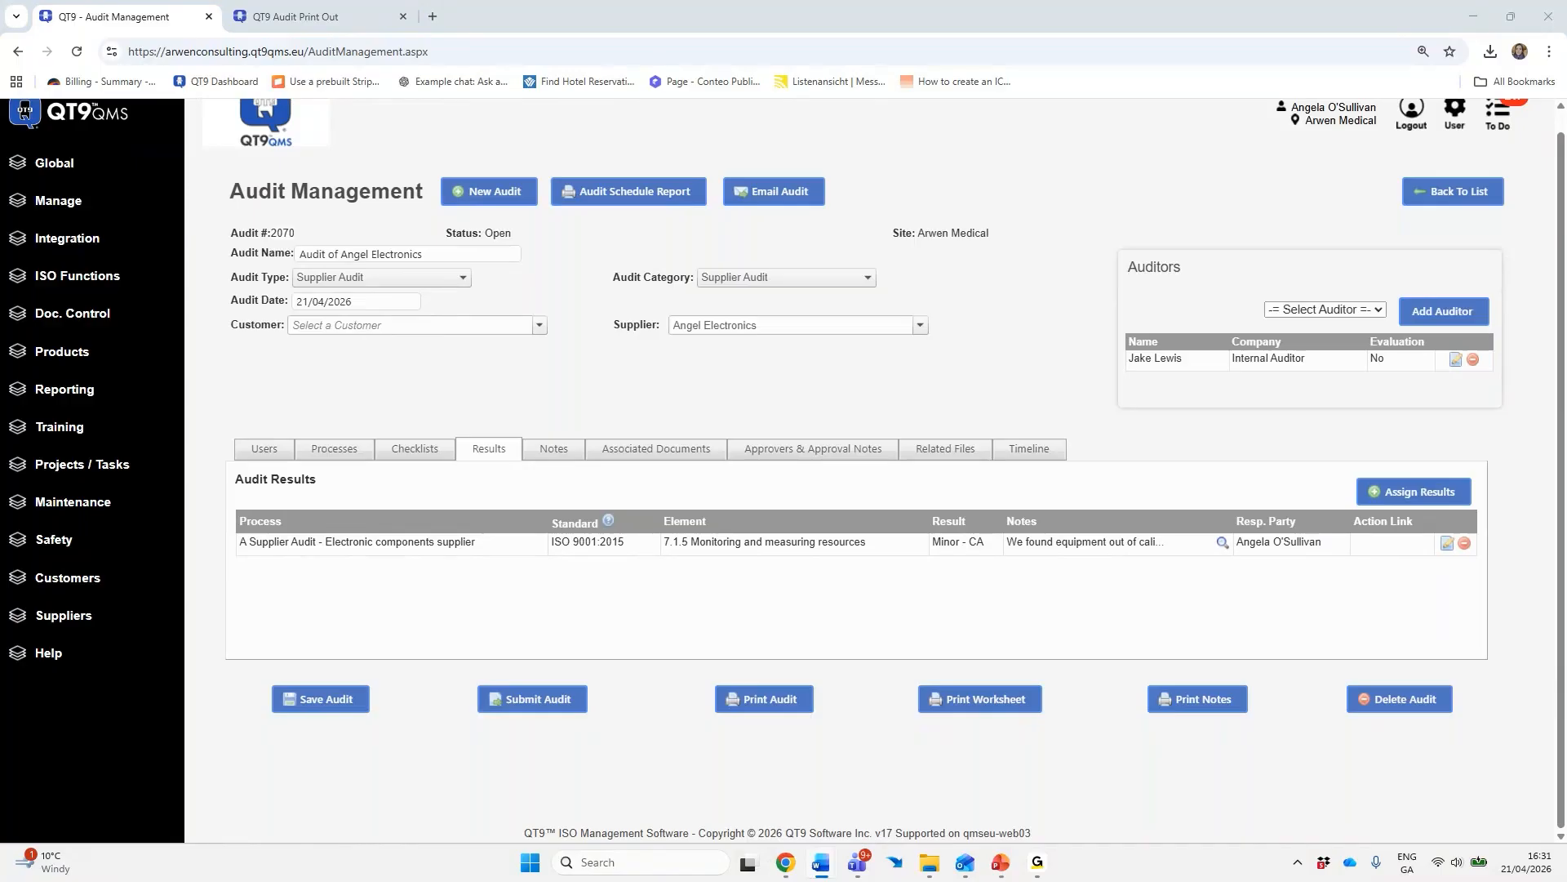
pyautogui.click(335, 703)
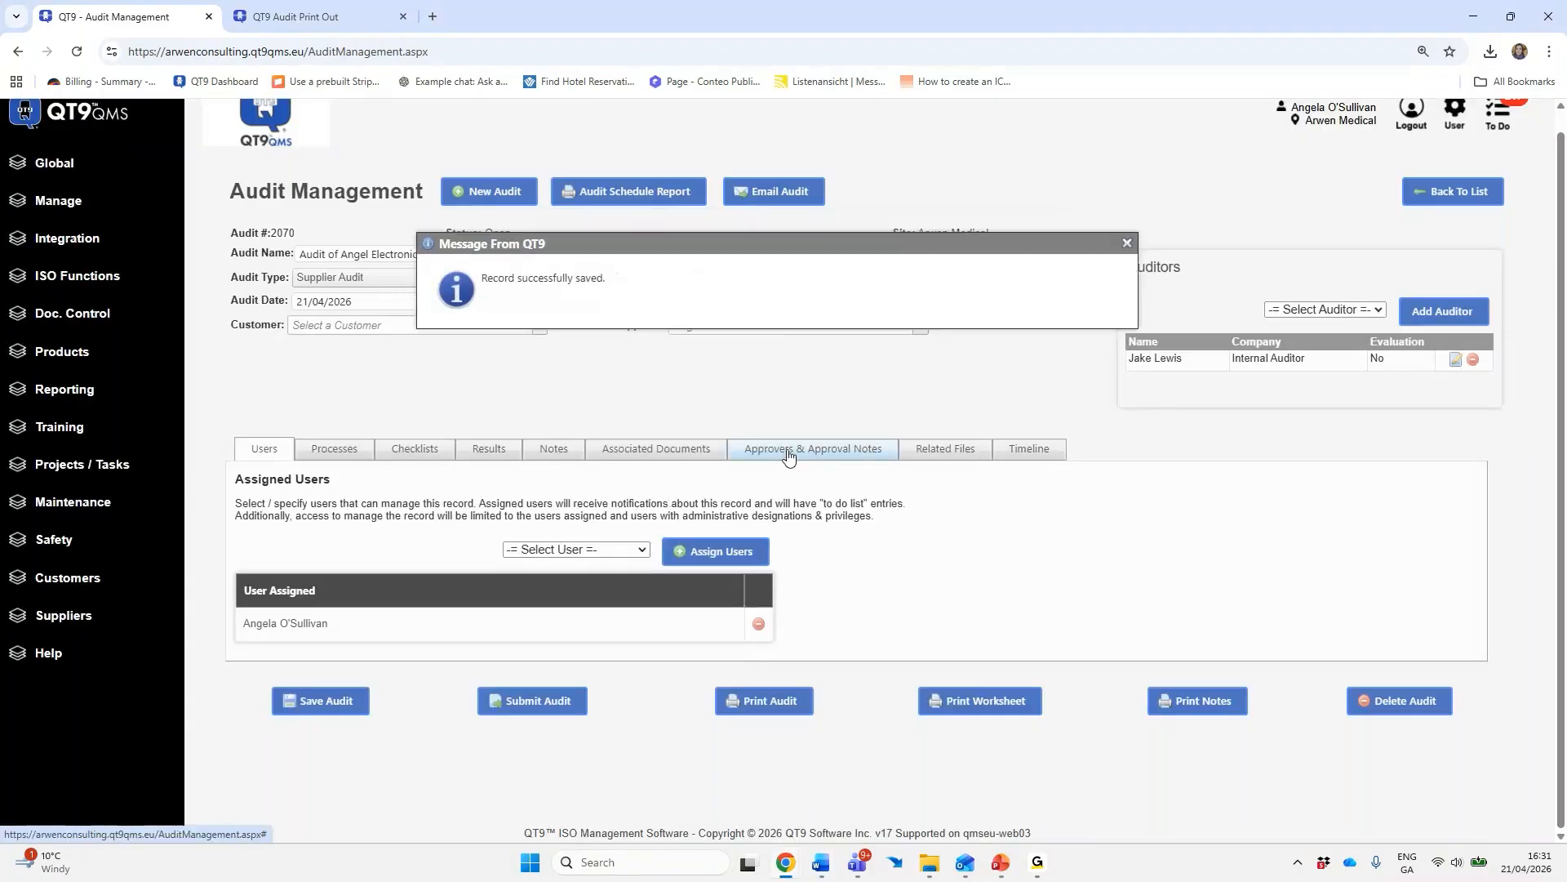
# Review the saved audit's approvers, associated documents, notes and results, and read through the whole supplier audit checklist
pyautogui.click(789, 457)
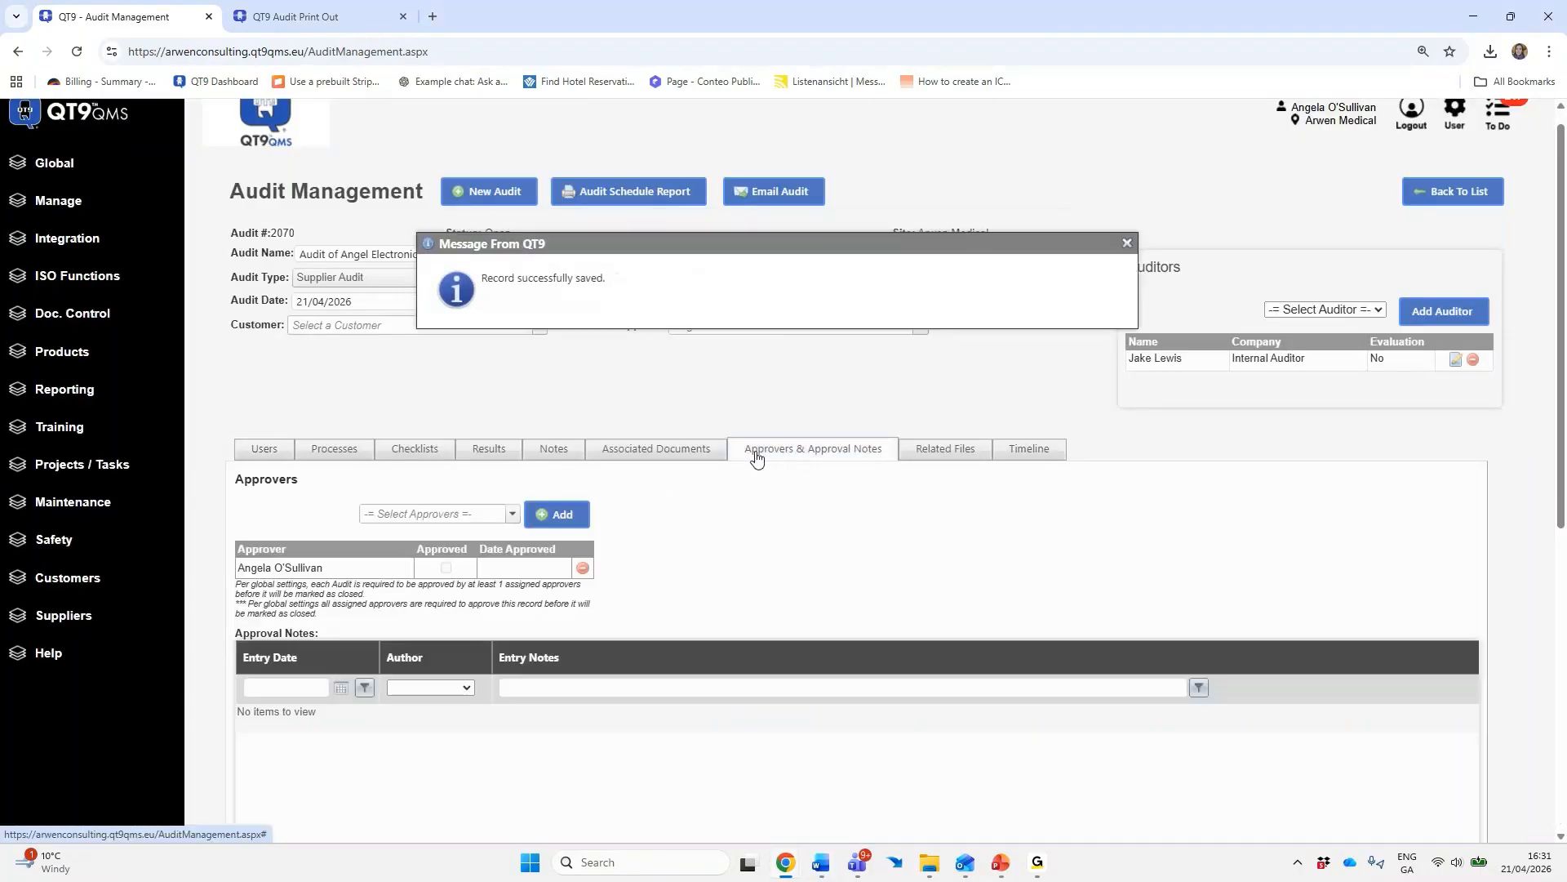
pyautogui.click(645, 456)
pyautogui.click(538, 454)
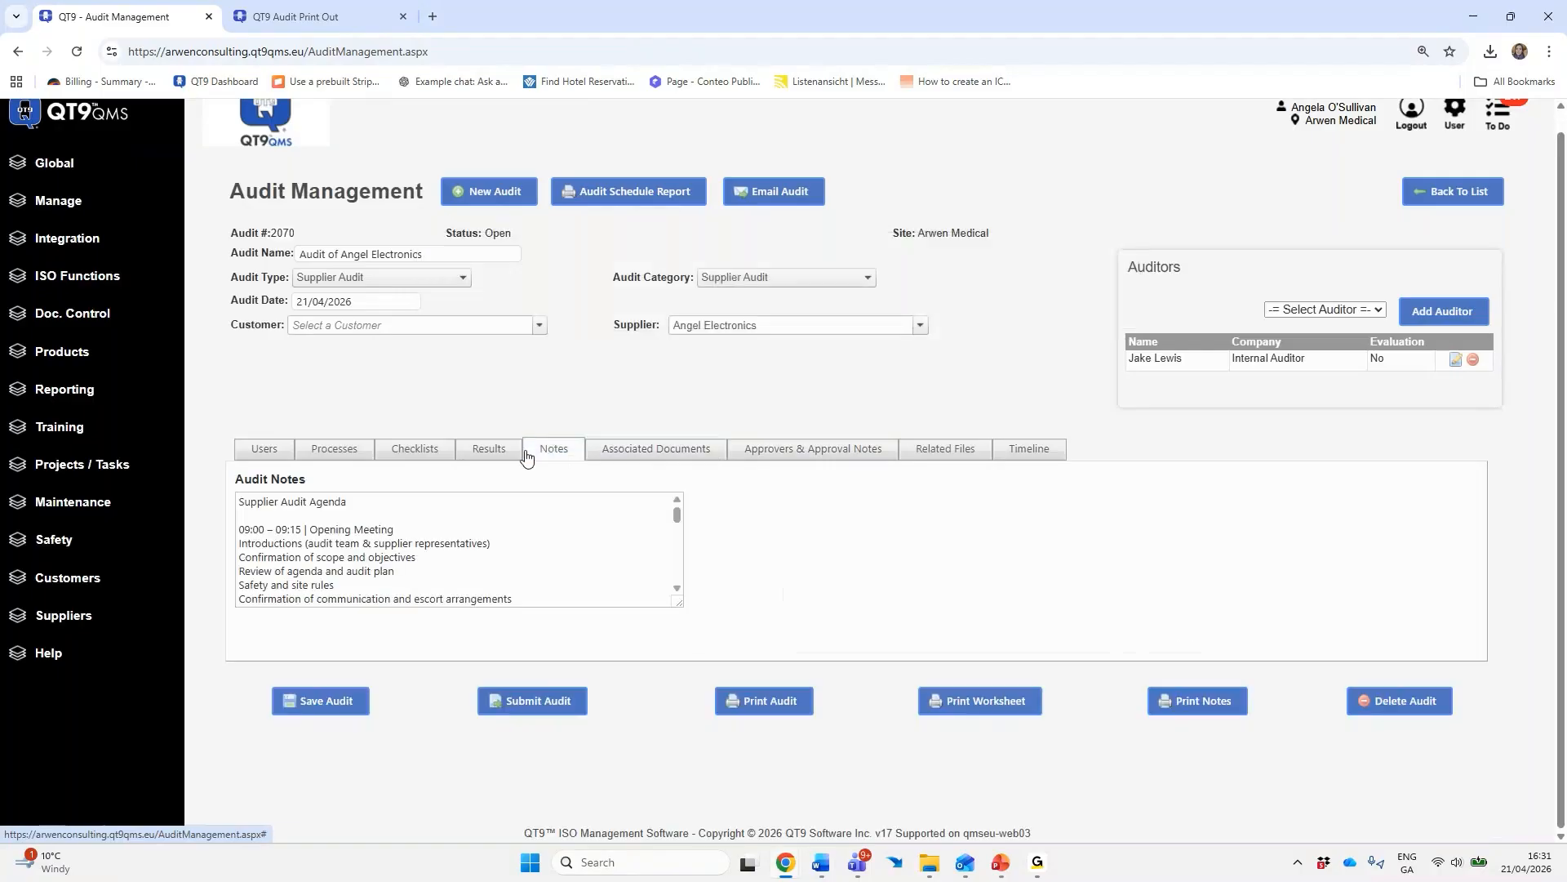
pyautogui.click(494, 452)
pyautogui.click(428, 456)
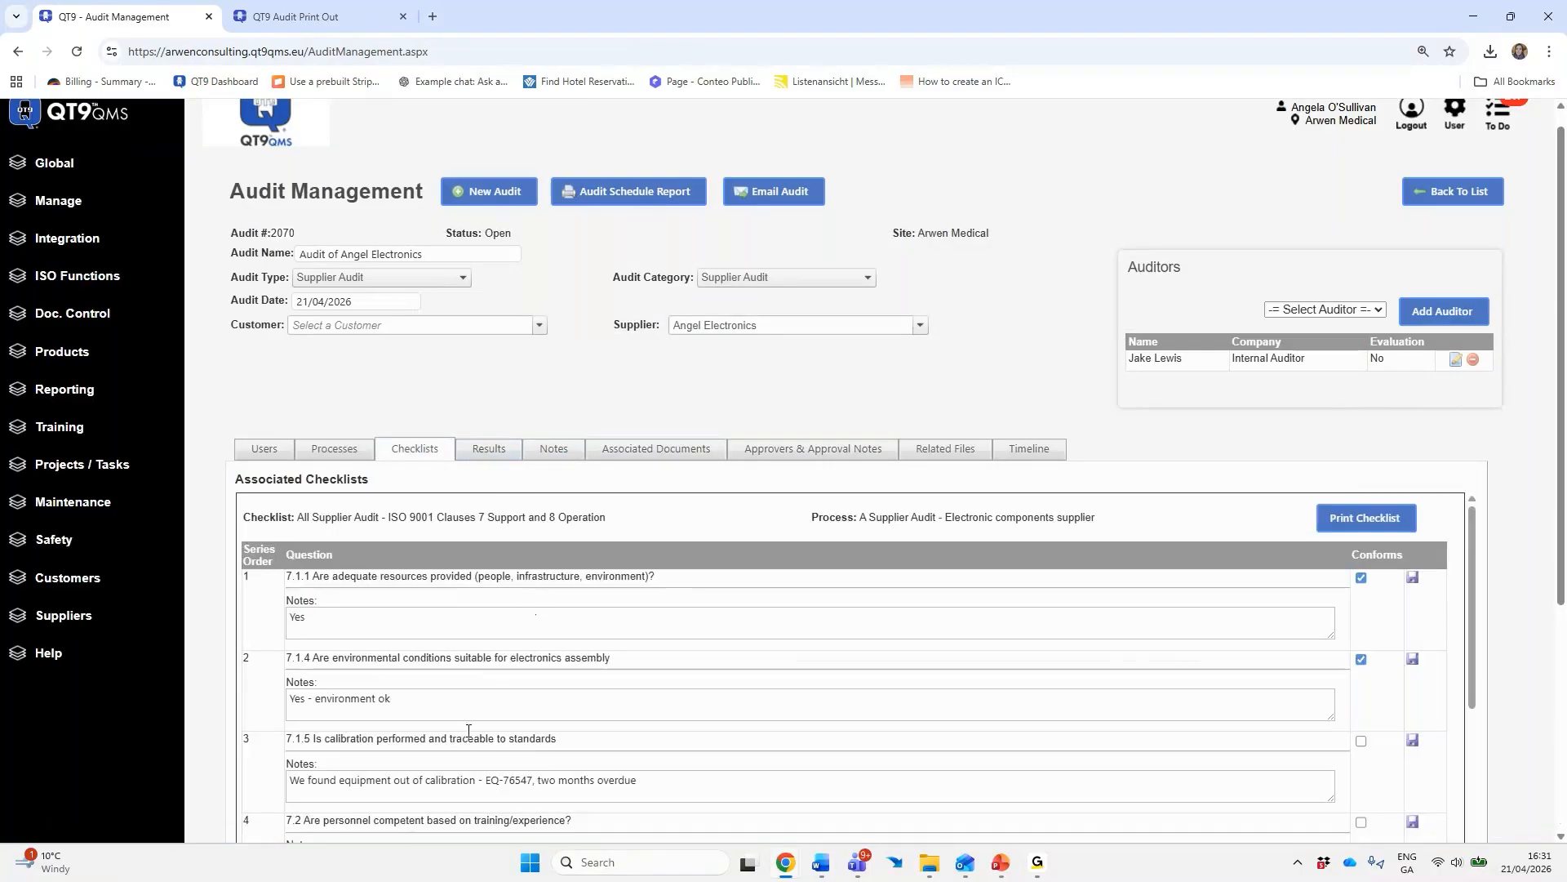
pyautogui.scroll(-6, 789, 684)
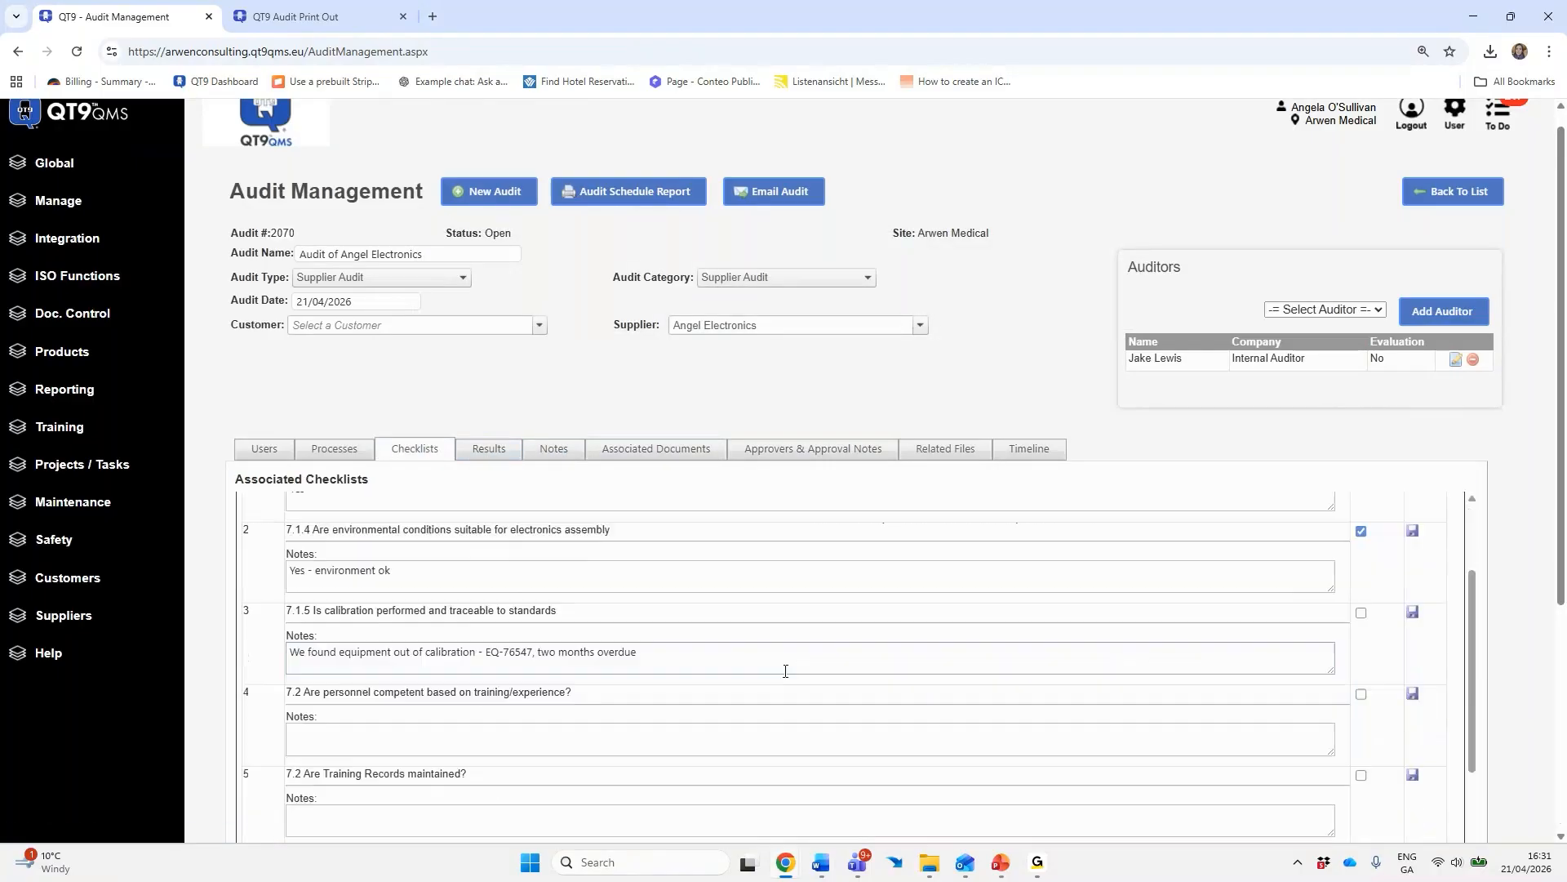
pyautogui.scroll(-5, 920, 672)
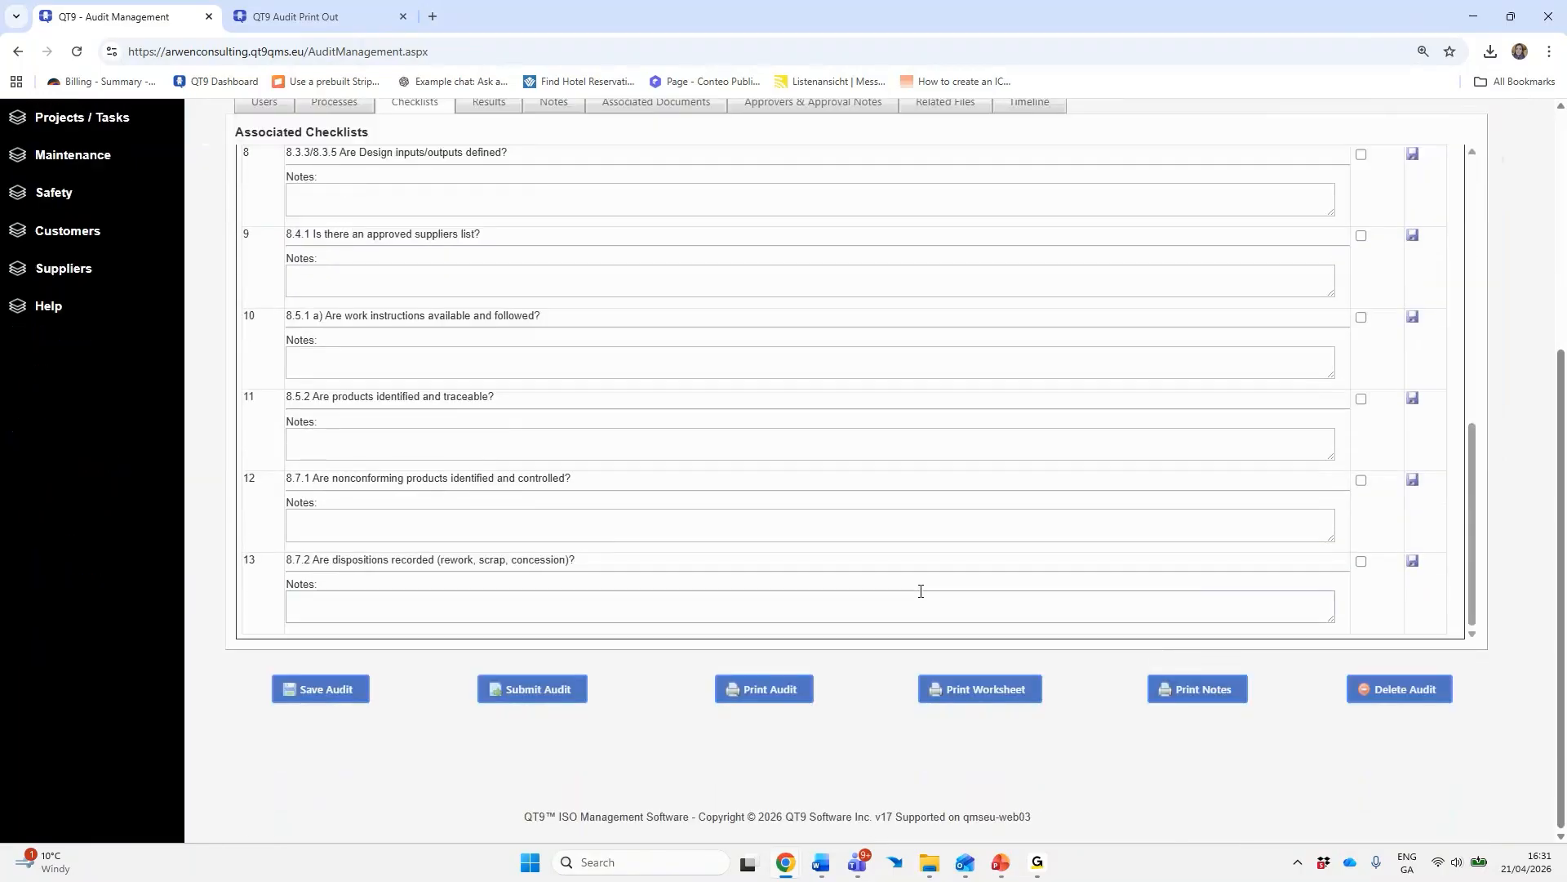
pyautogui.scroll(9, 906, 592)
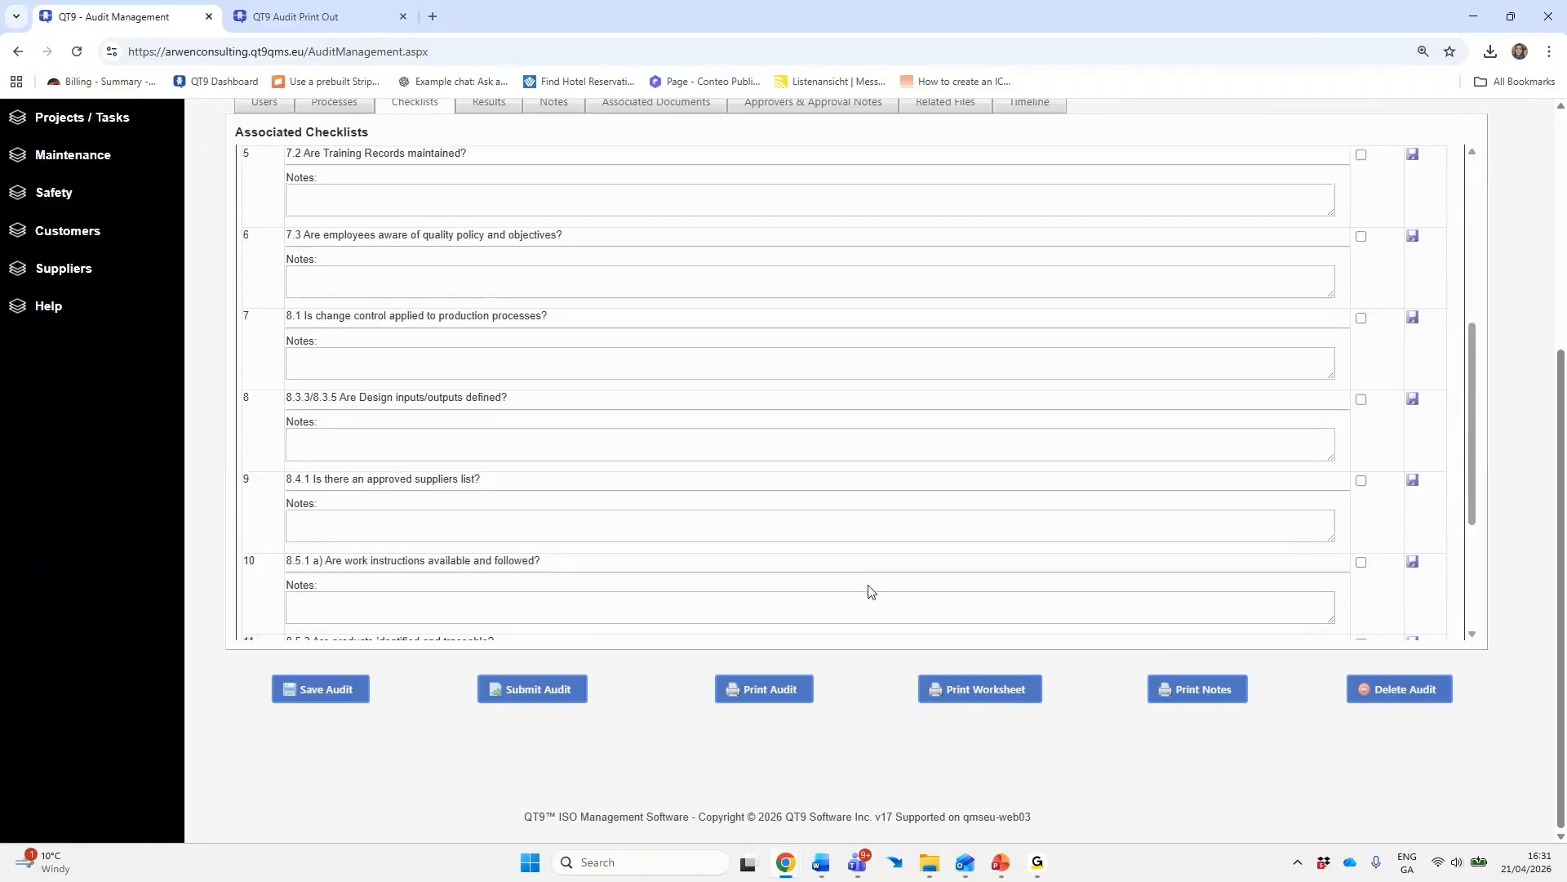
pyautogui.scroll(2, 844, 581)
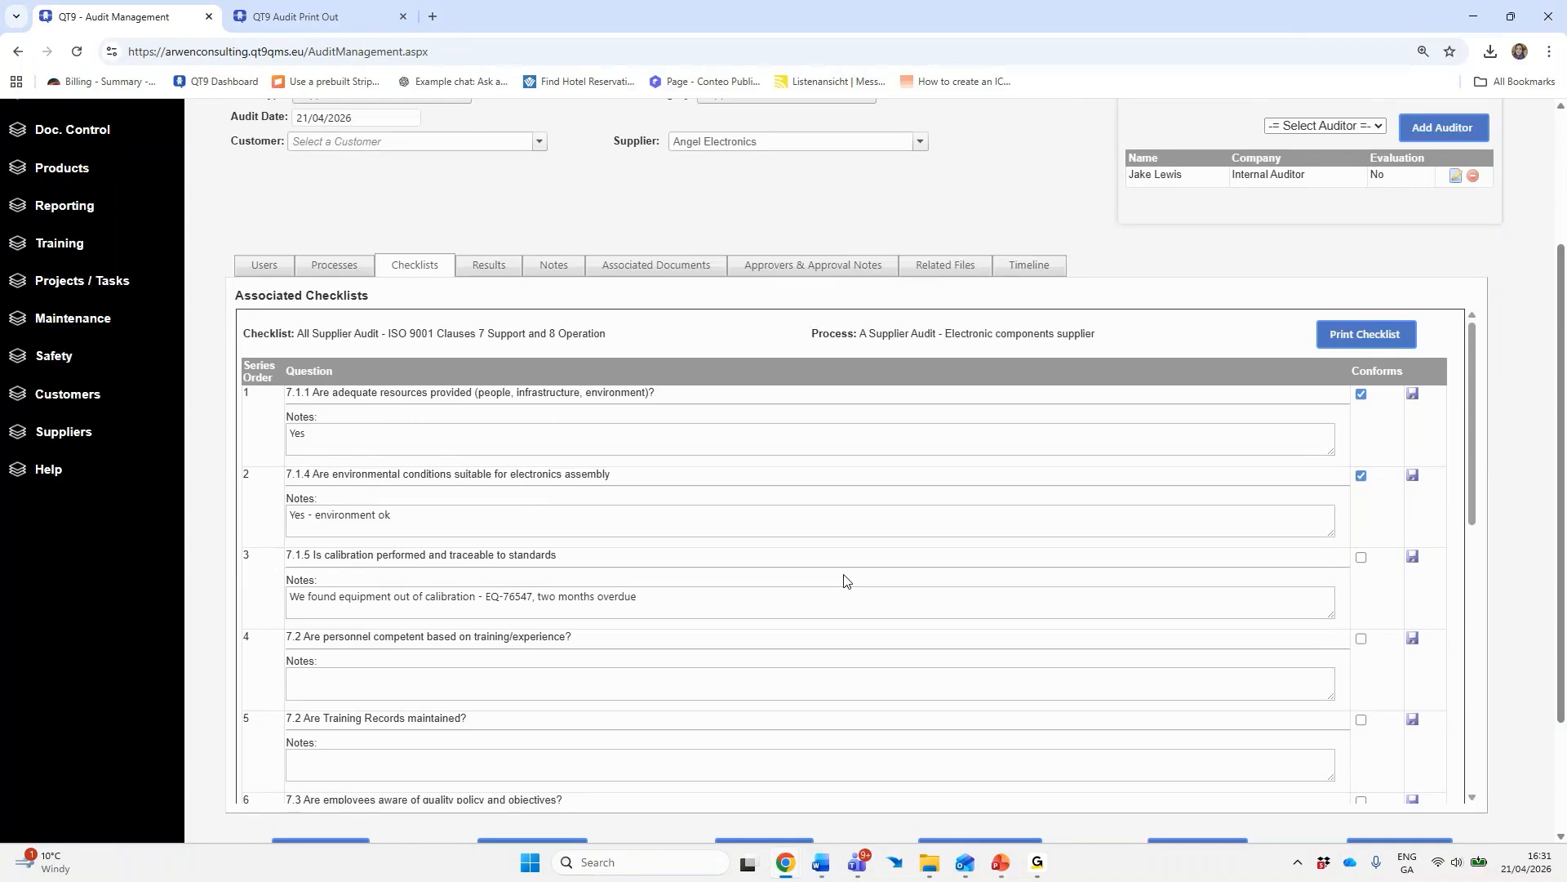
pyautogui.scroll(-3, 815, 578)
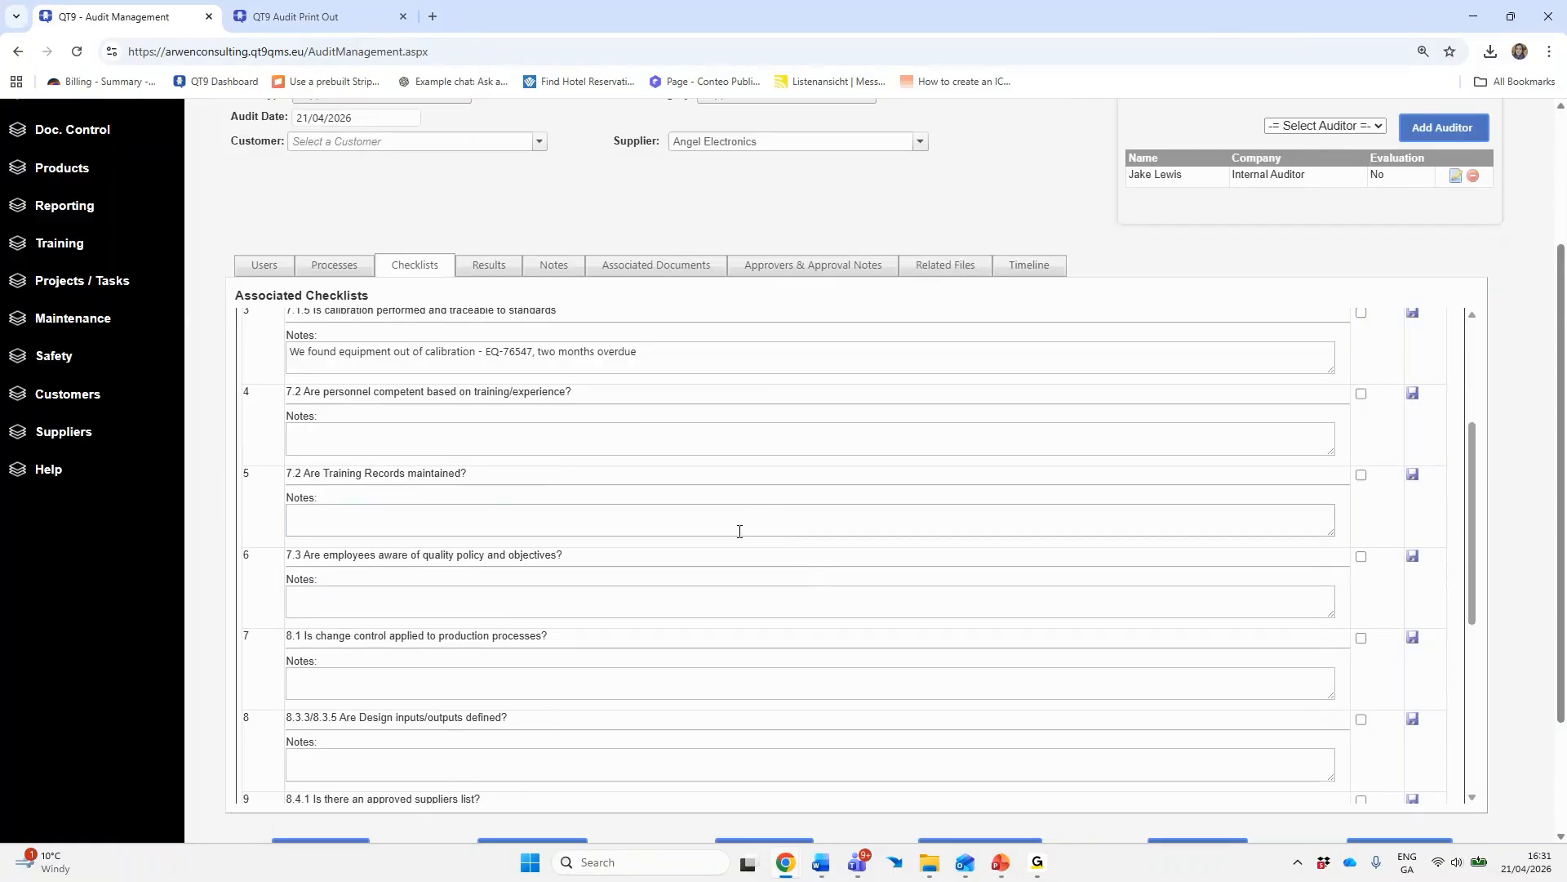
pyautogui.scroll(-8, 738, 527)
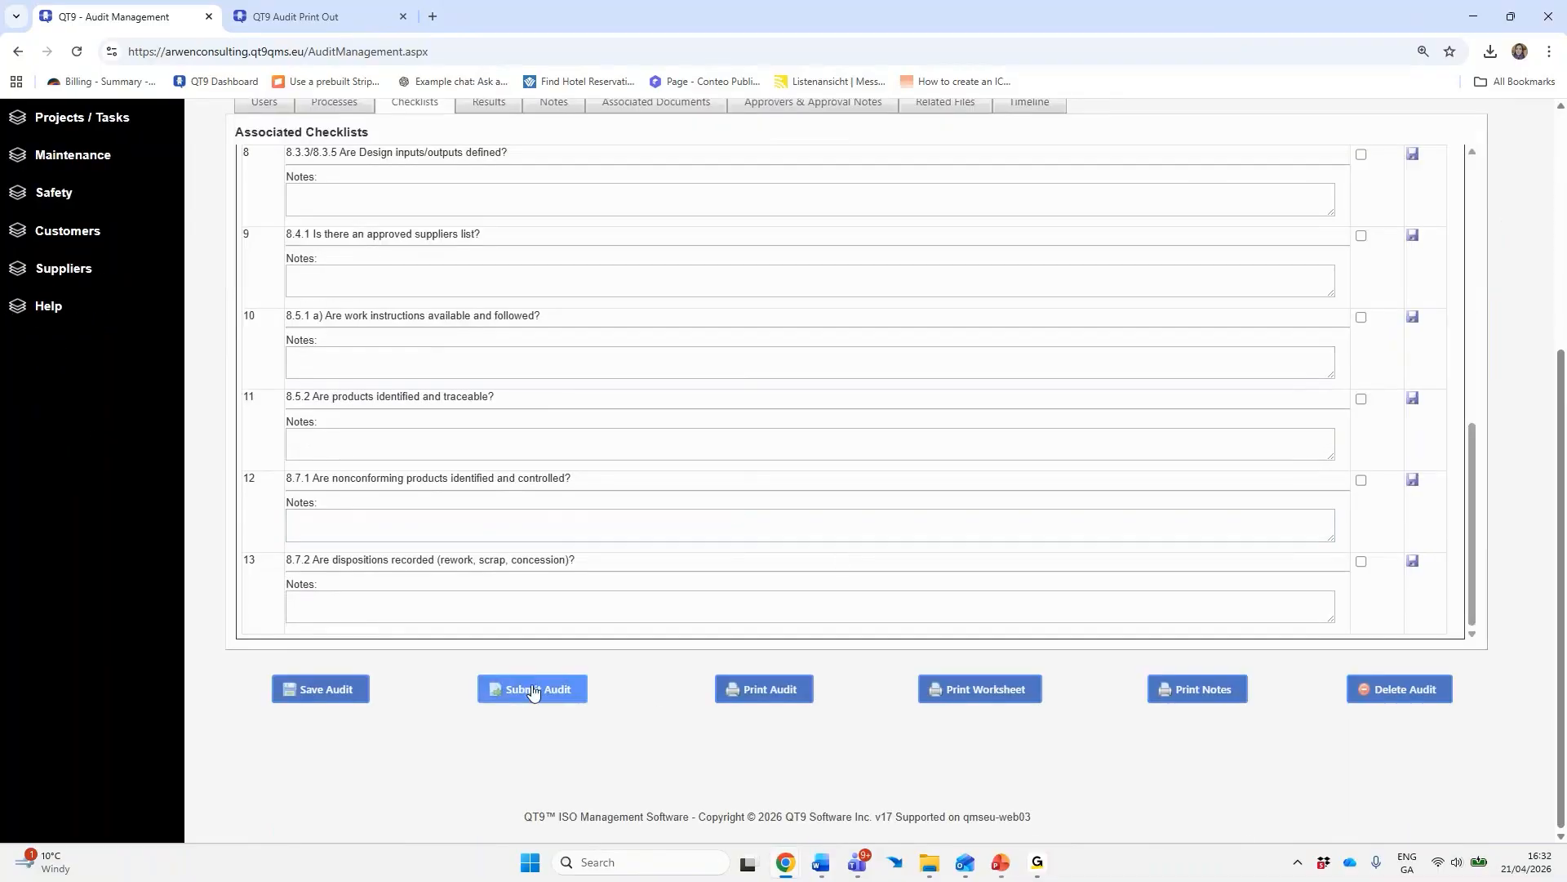
# Submit the Angel Electronics audit for approval
pyautogui.click(534, 694)
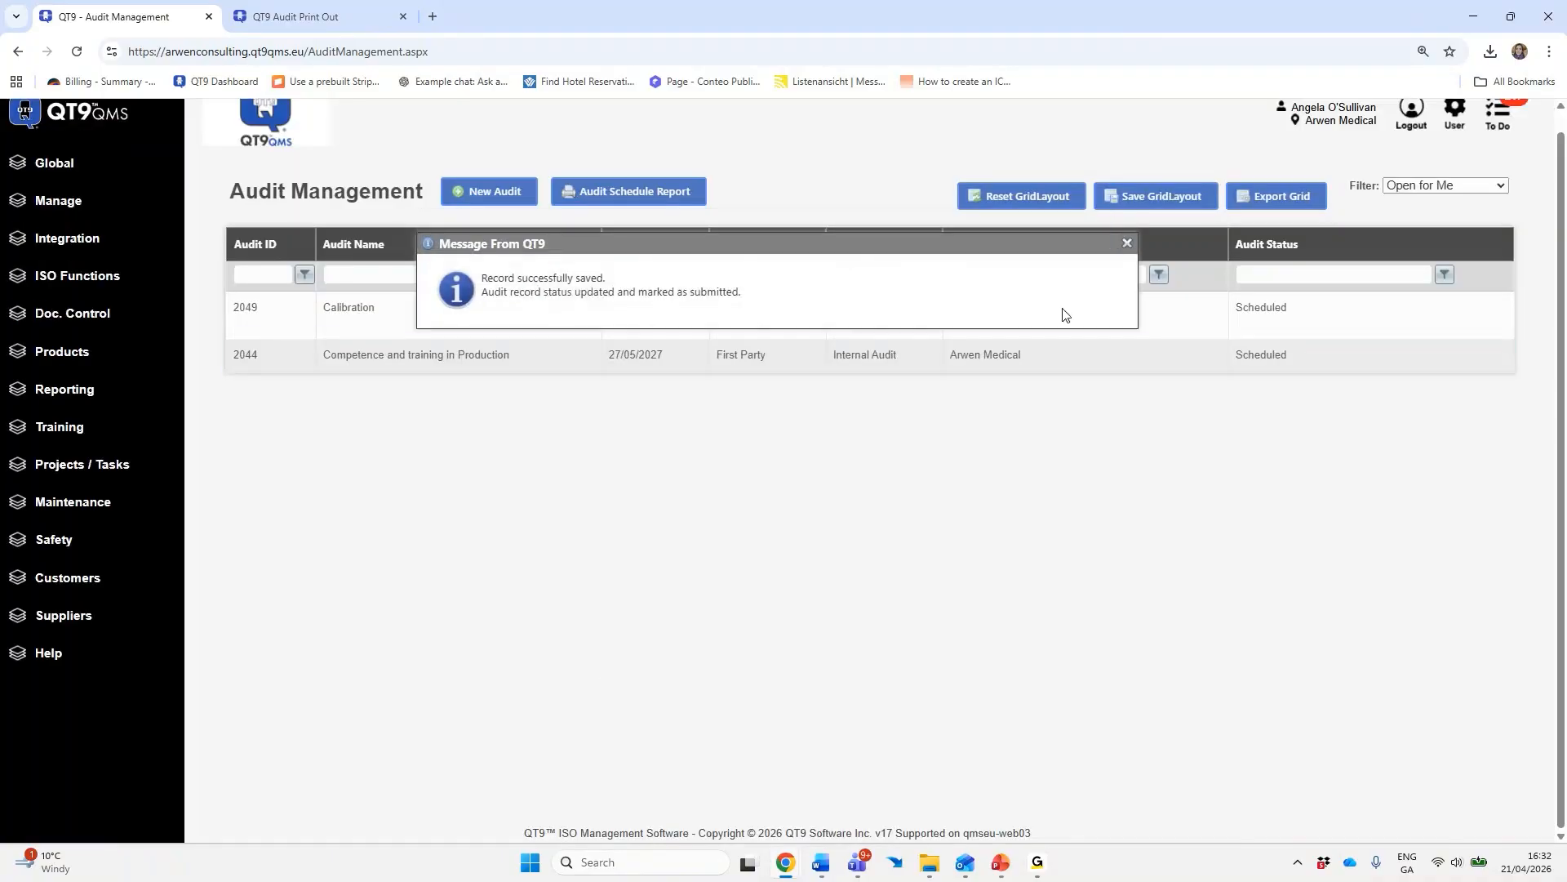
pyautogui.click(1125, 238)
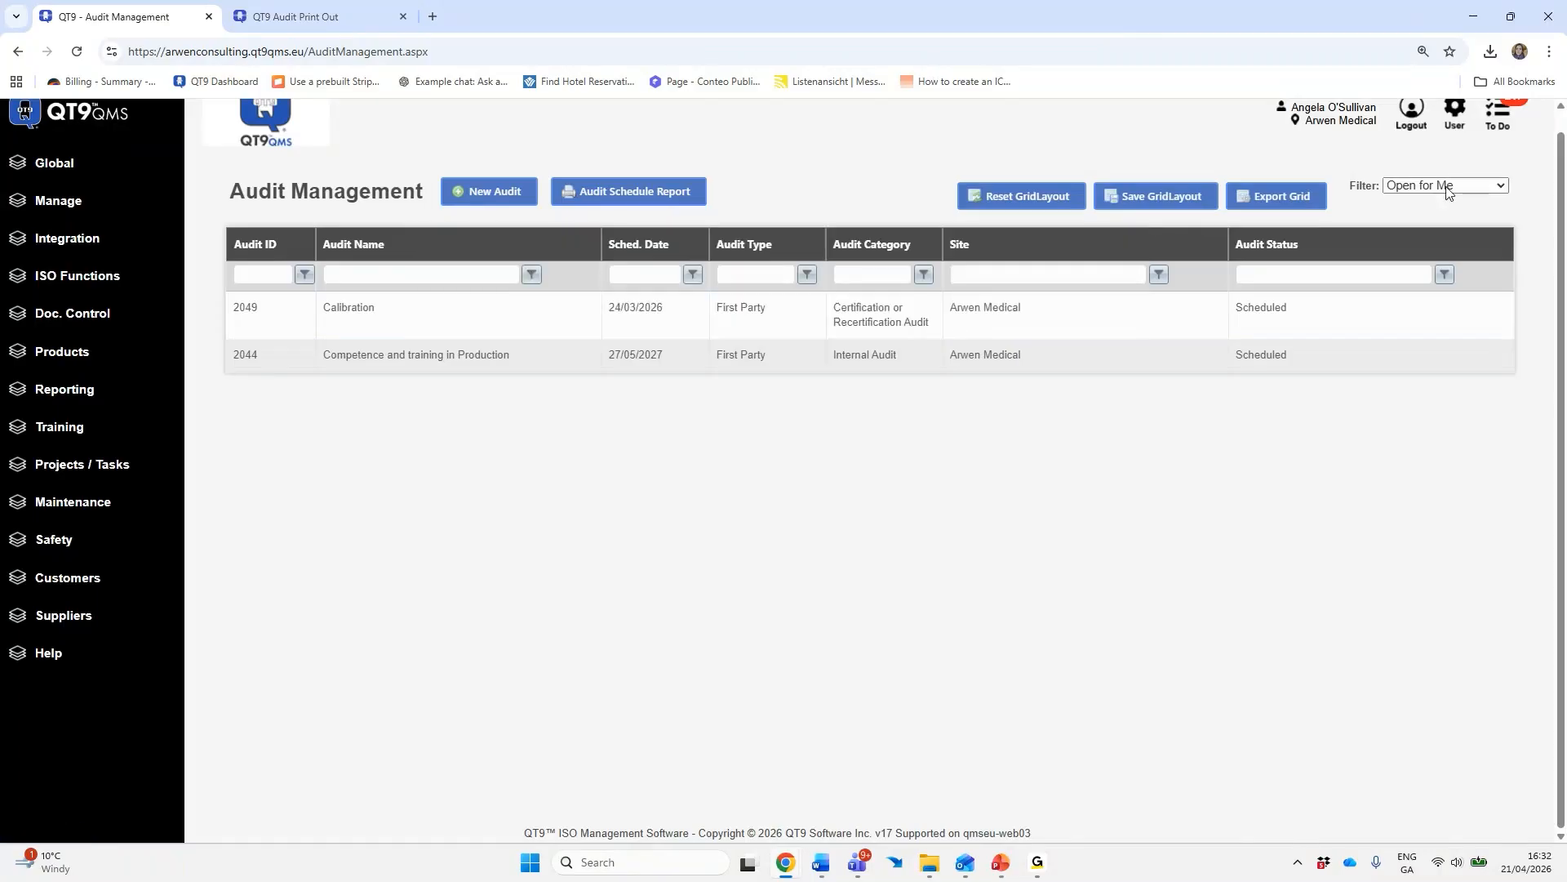
# Filter the audit list by Submitted to Me and open the Audit of Angel Electronics record
pyautogui.hotkey('alt', 'Tab')
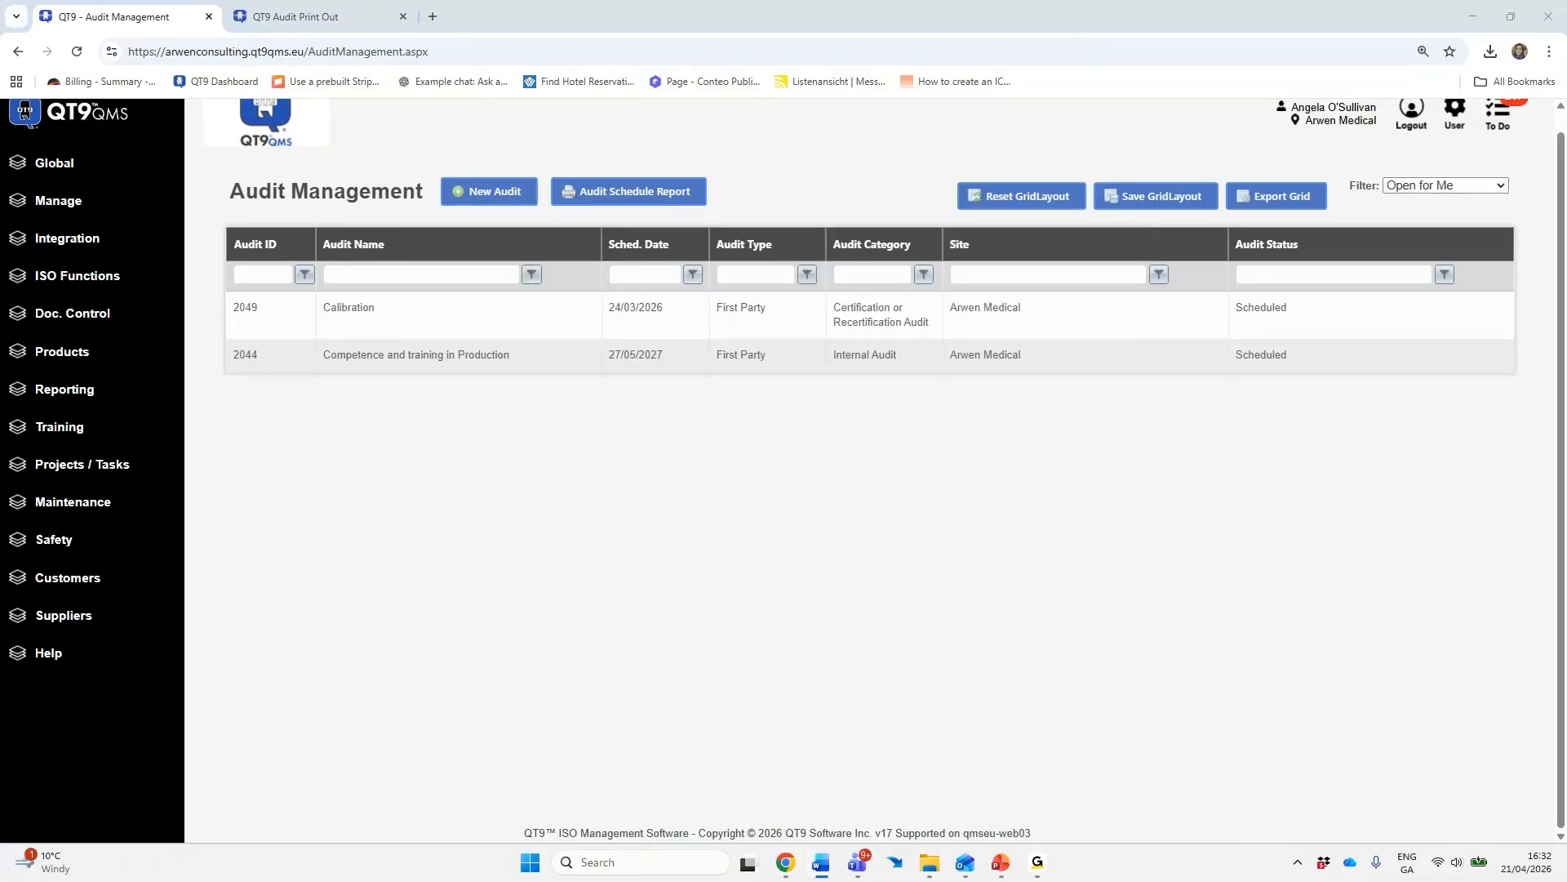
pyautogui.click(1377, 28)
pyautogui.click(1449, 187)
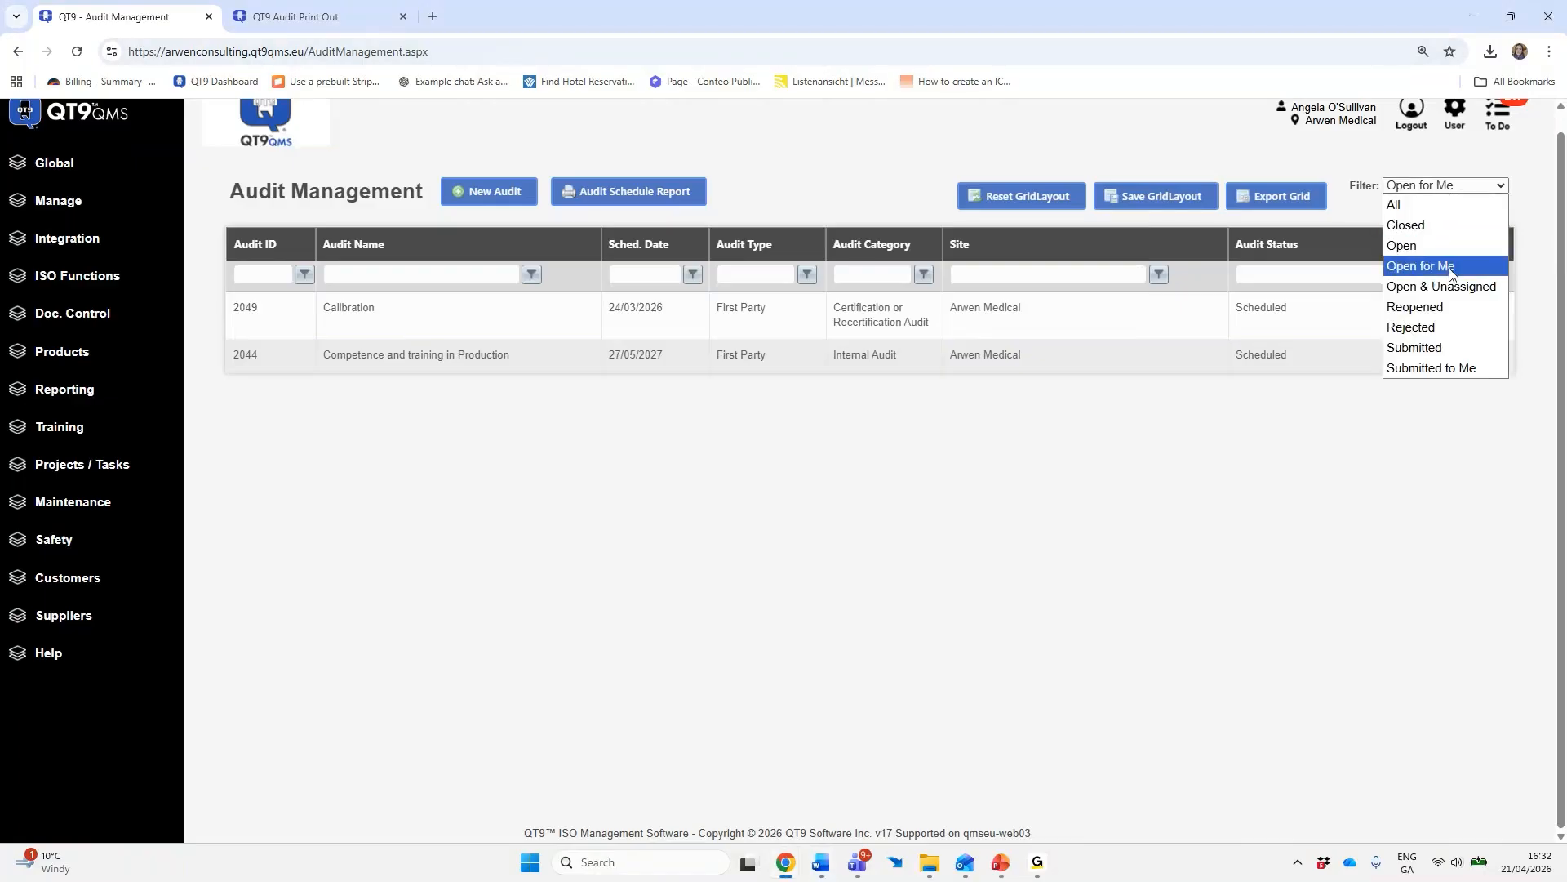
pyautogui.click(1454, 369)
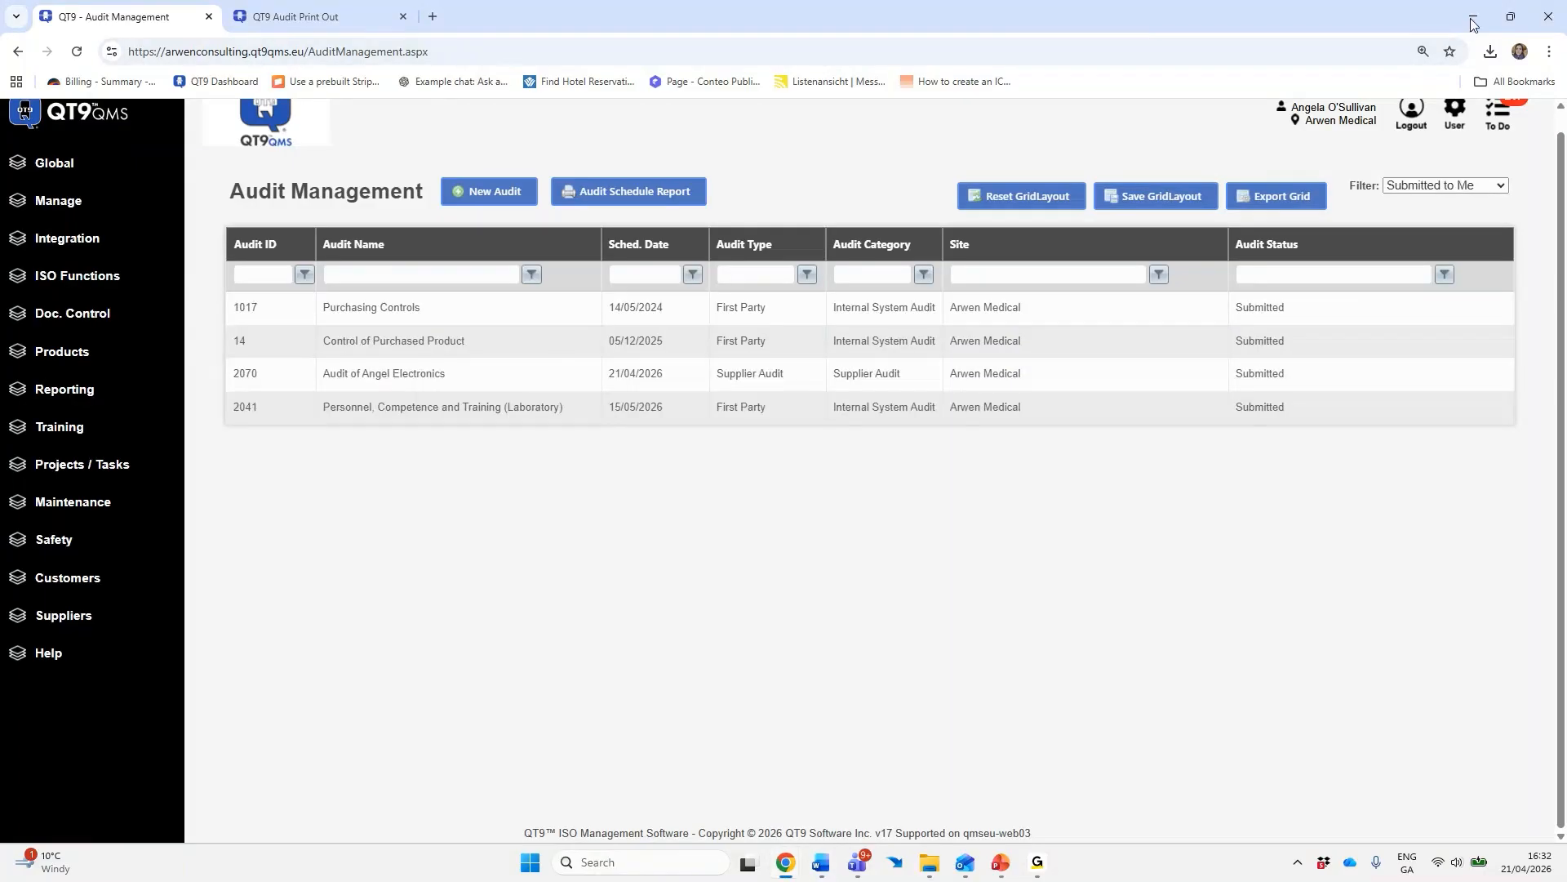
pyautogui.click(523, 384)
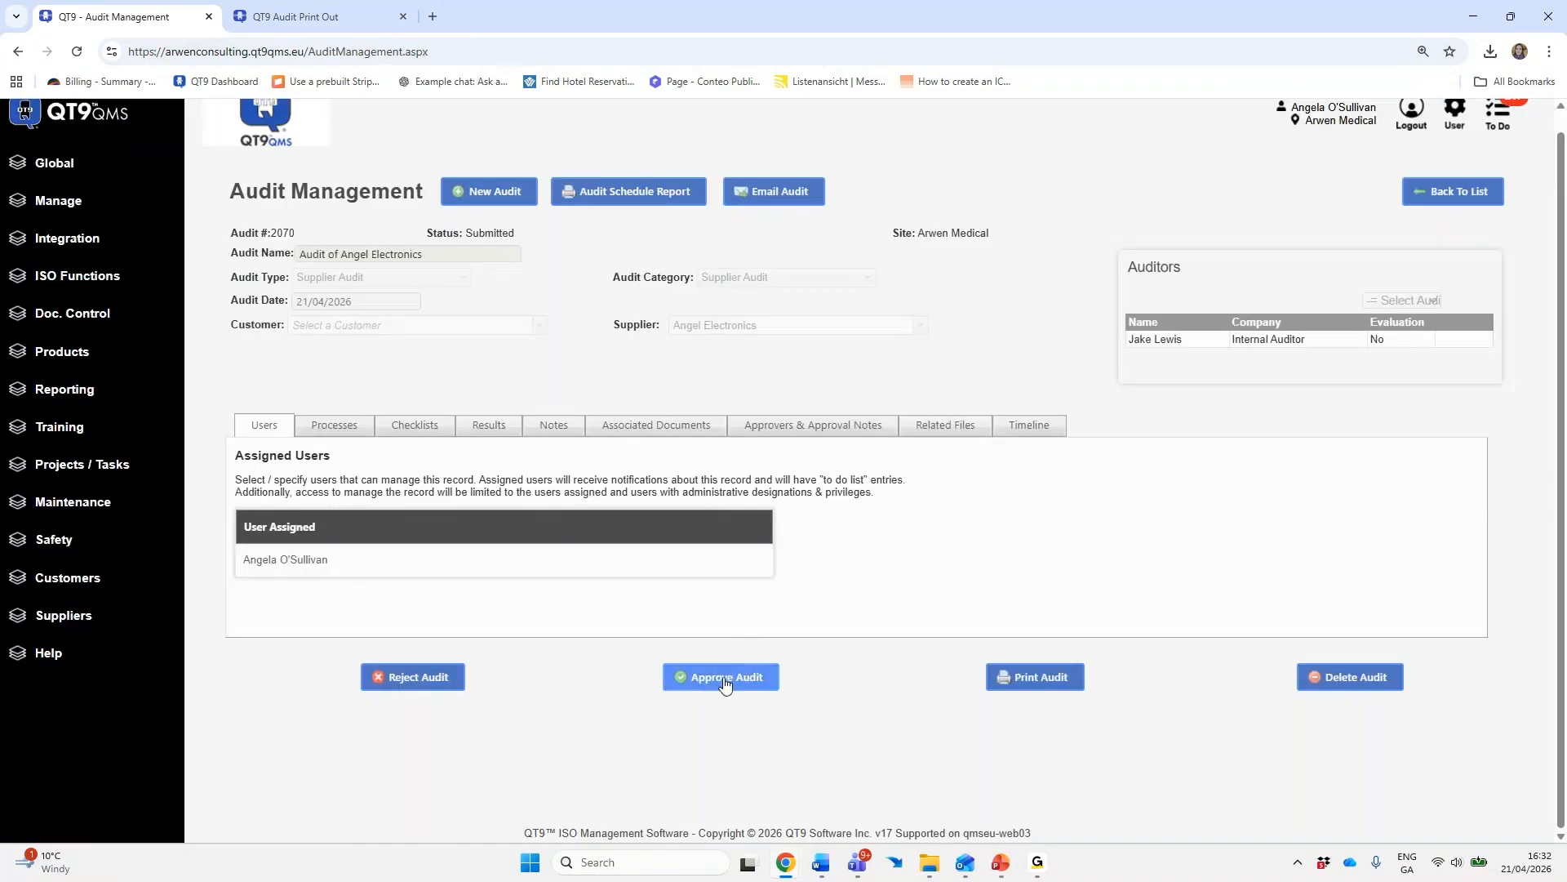
# Check the submitted audit's processes, checklist, results and related files, and approve the audit without notes
pyautogui.click(336, 428)
pyautogui.click(417, 427)
pyautogui.click(486, 428)
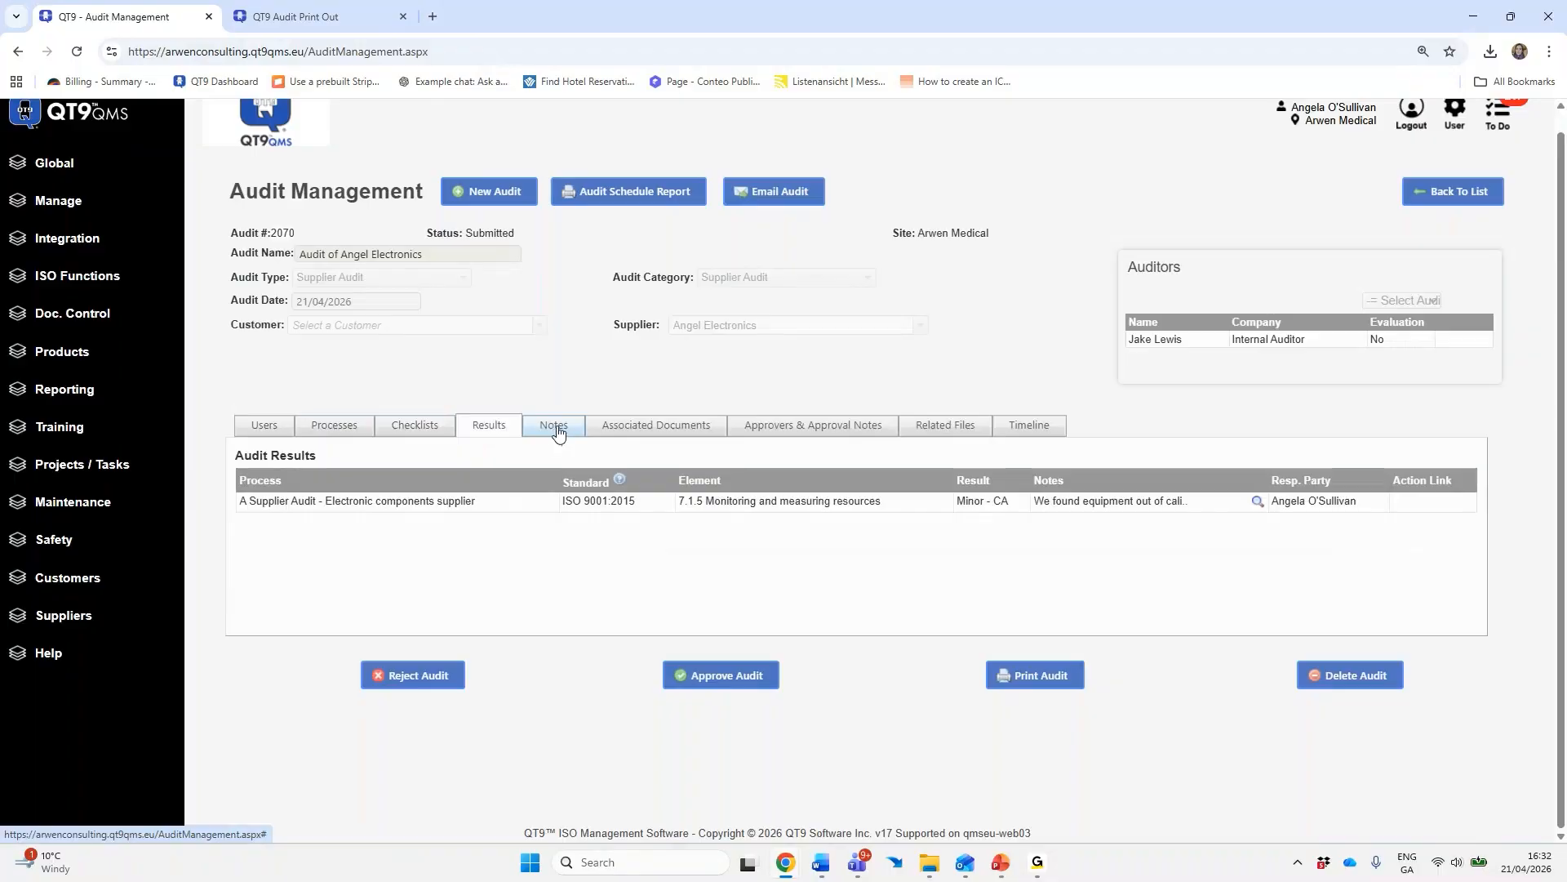
pyautogui.click(415, 431)
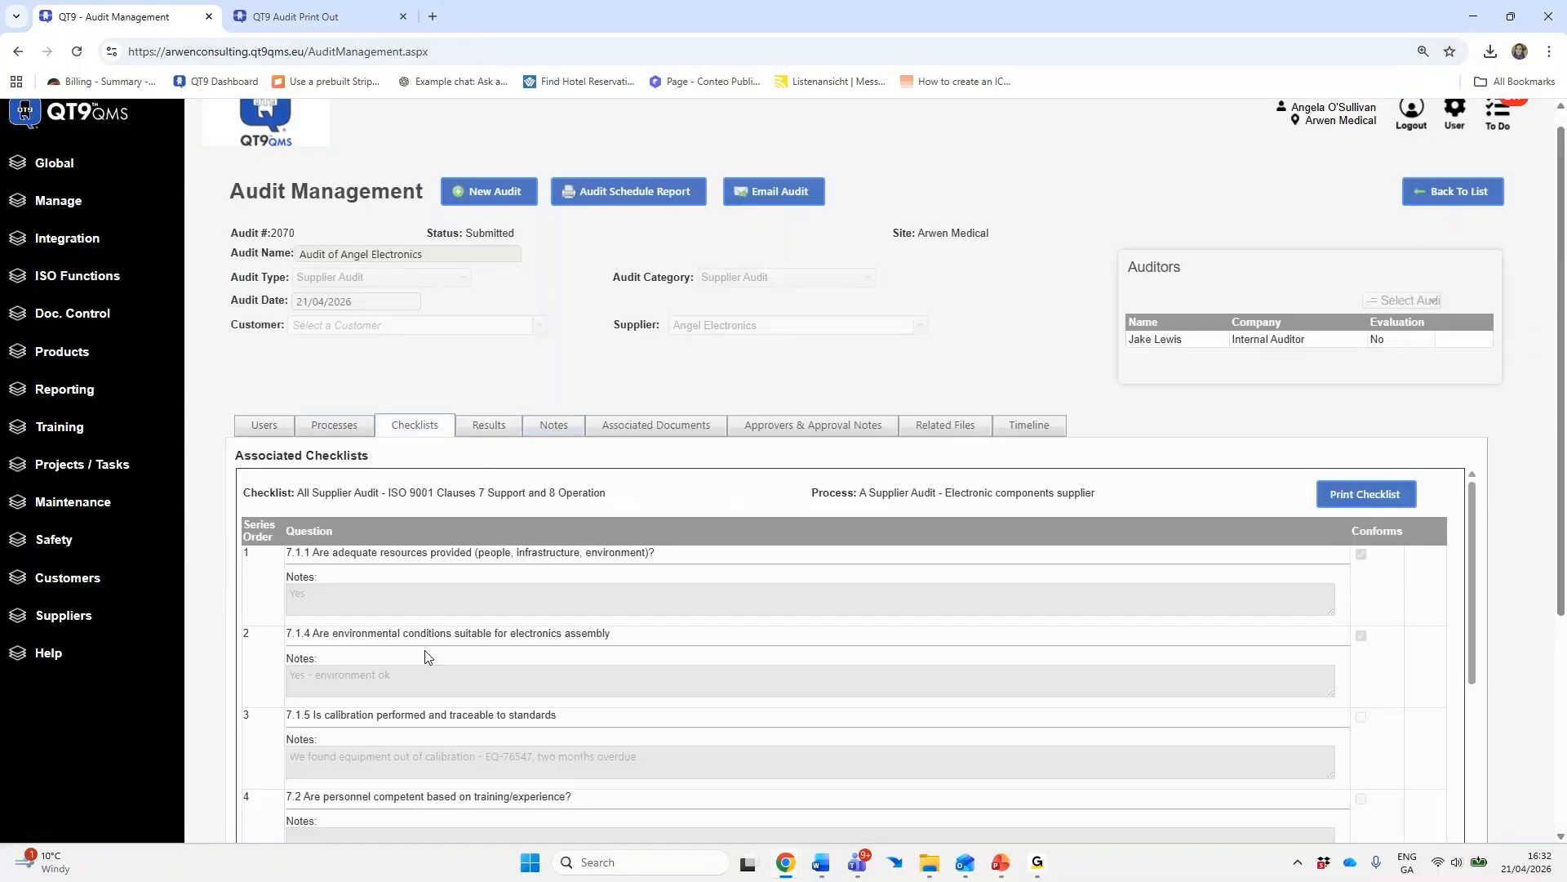
pyautogui.click(487, 430)
pyautogui.click(925, 427)
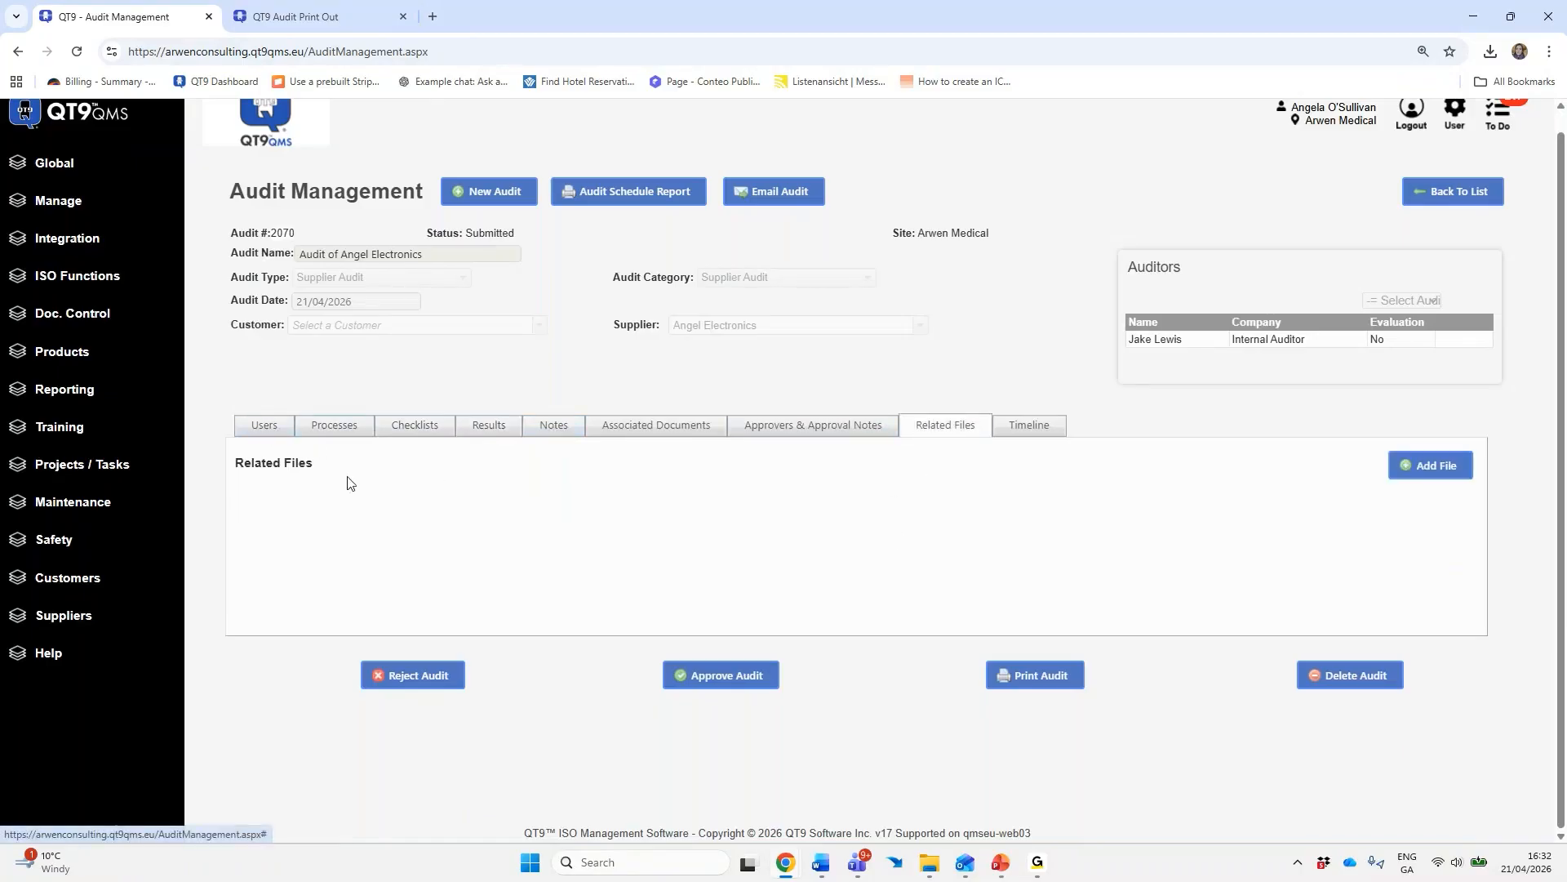
pyautogui.click(774, 684)
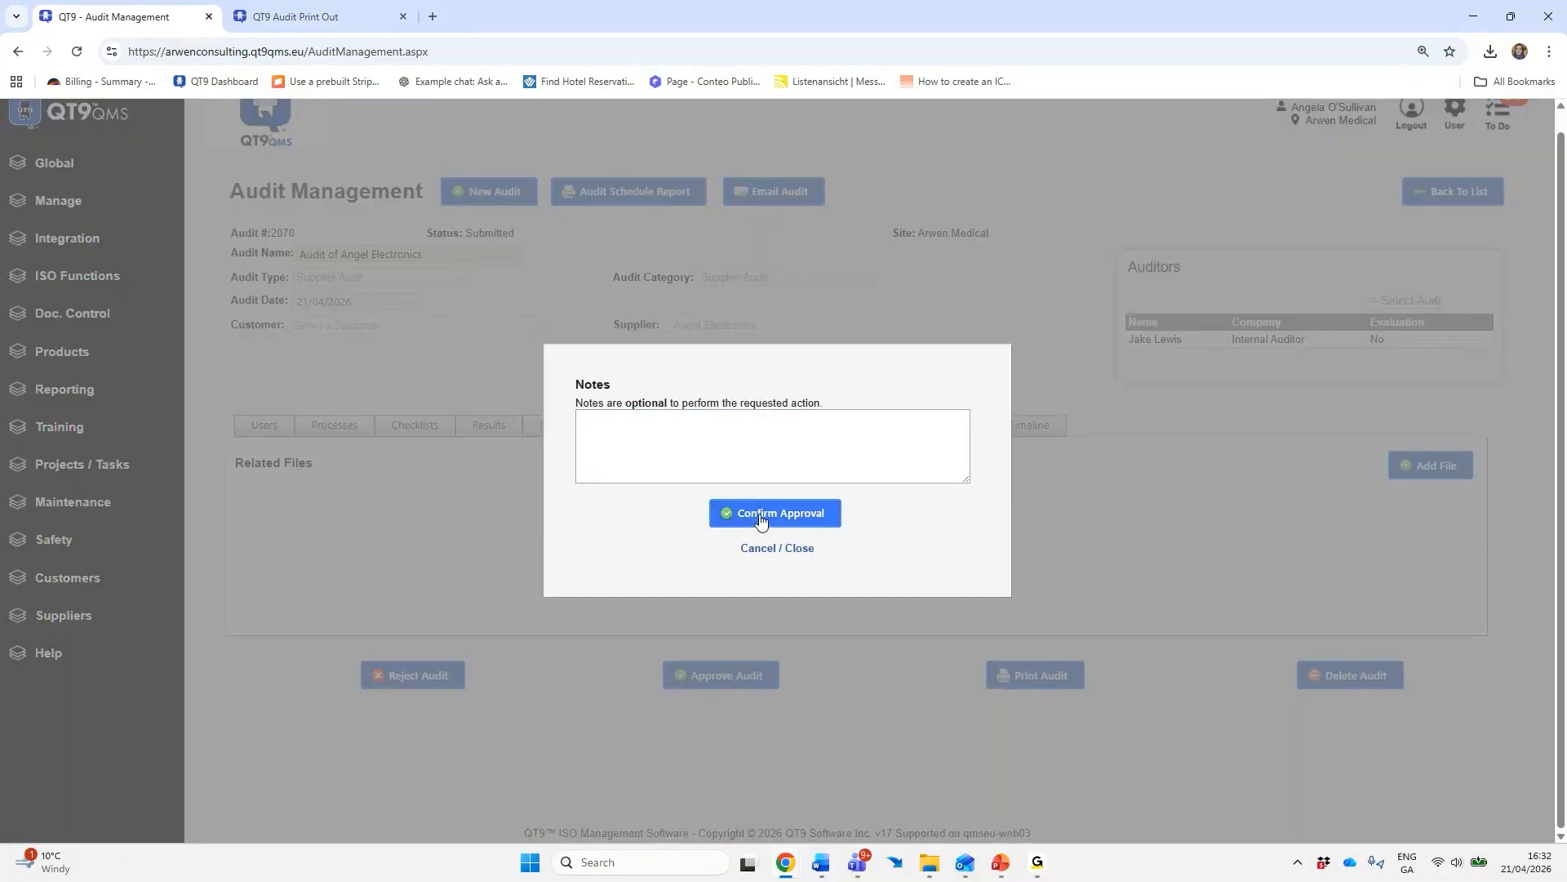
pyautogui.click(808, 515)
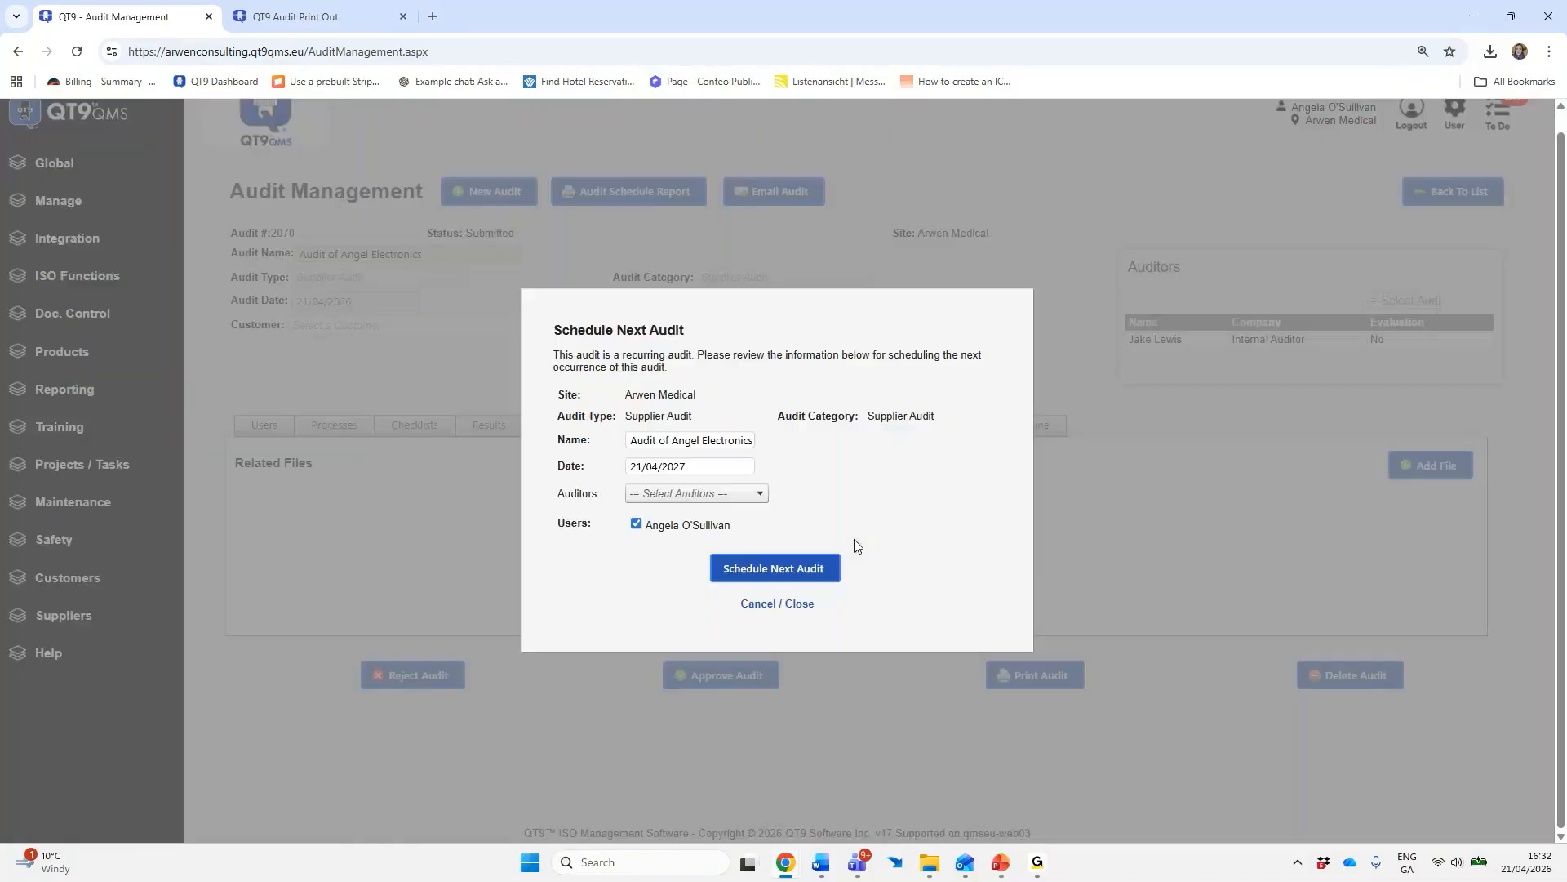
# Choose the second listed auditor for the recurring audit and schedule its next occurrence for 21/04/2027
pyautogui.click(697, 493)
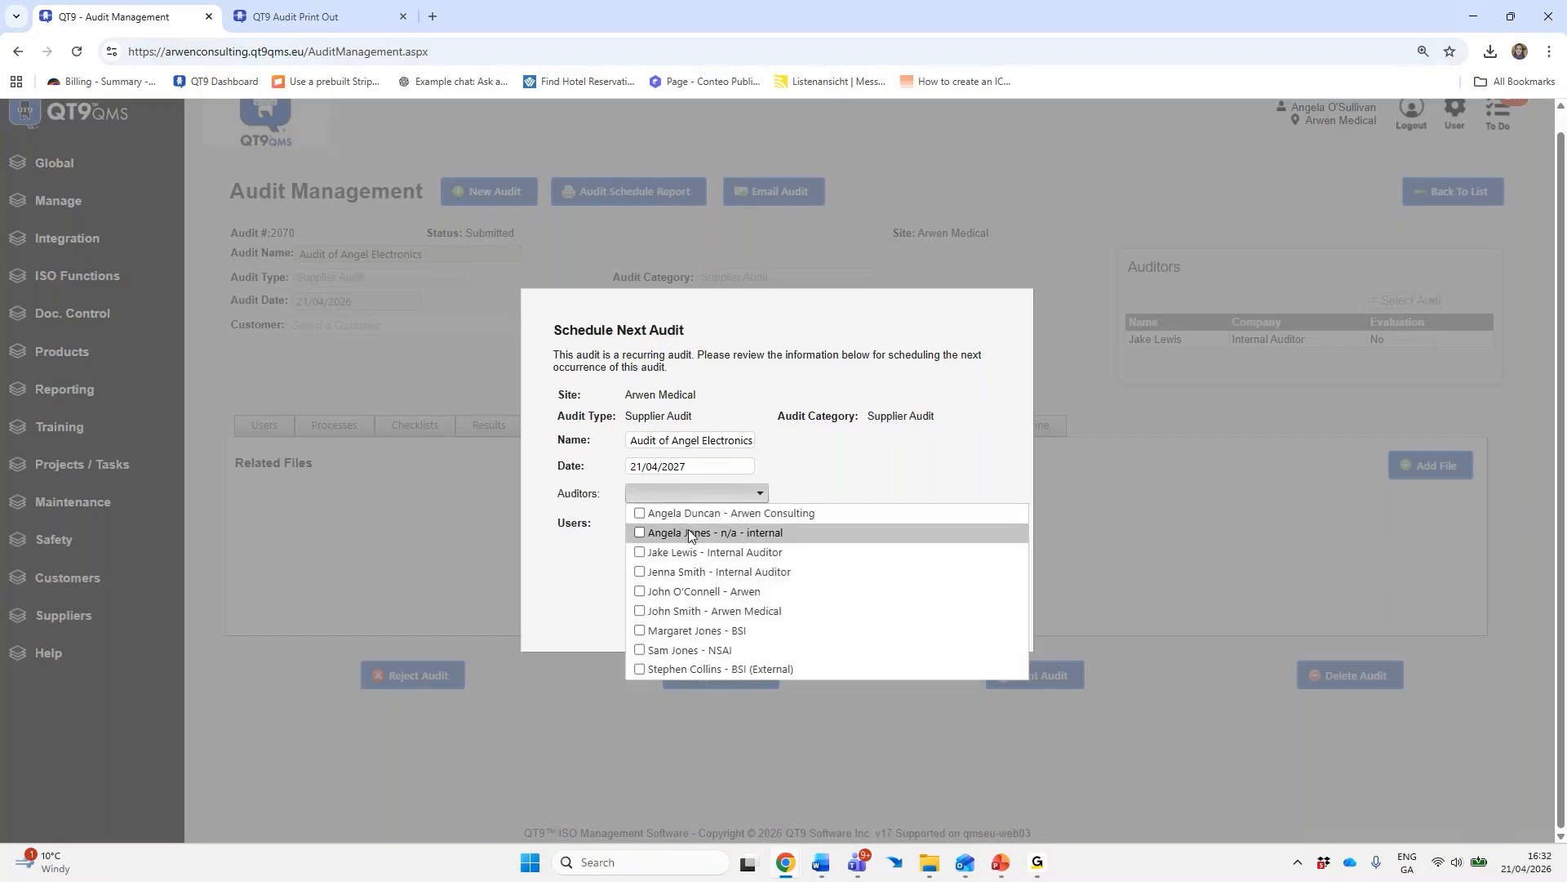
pyautogui.click(690, 536)
pyautogui.click(824, 493)
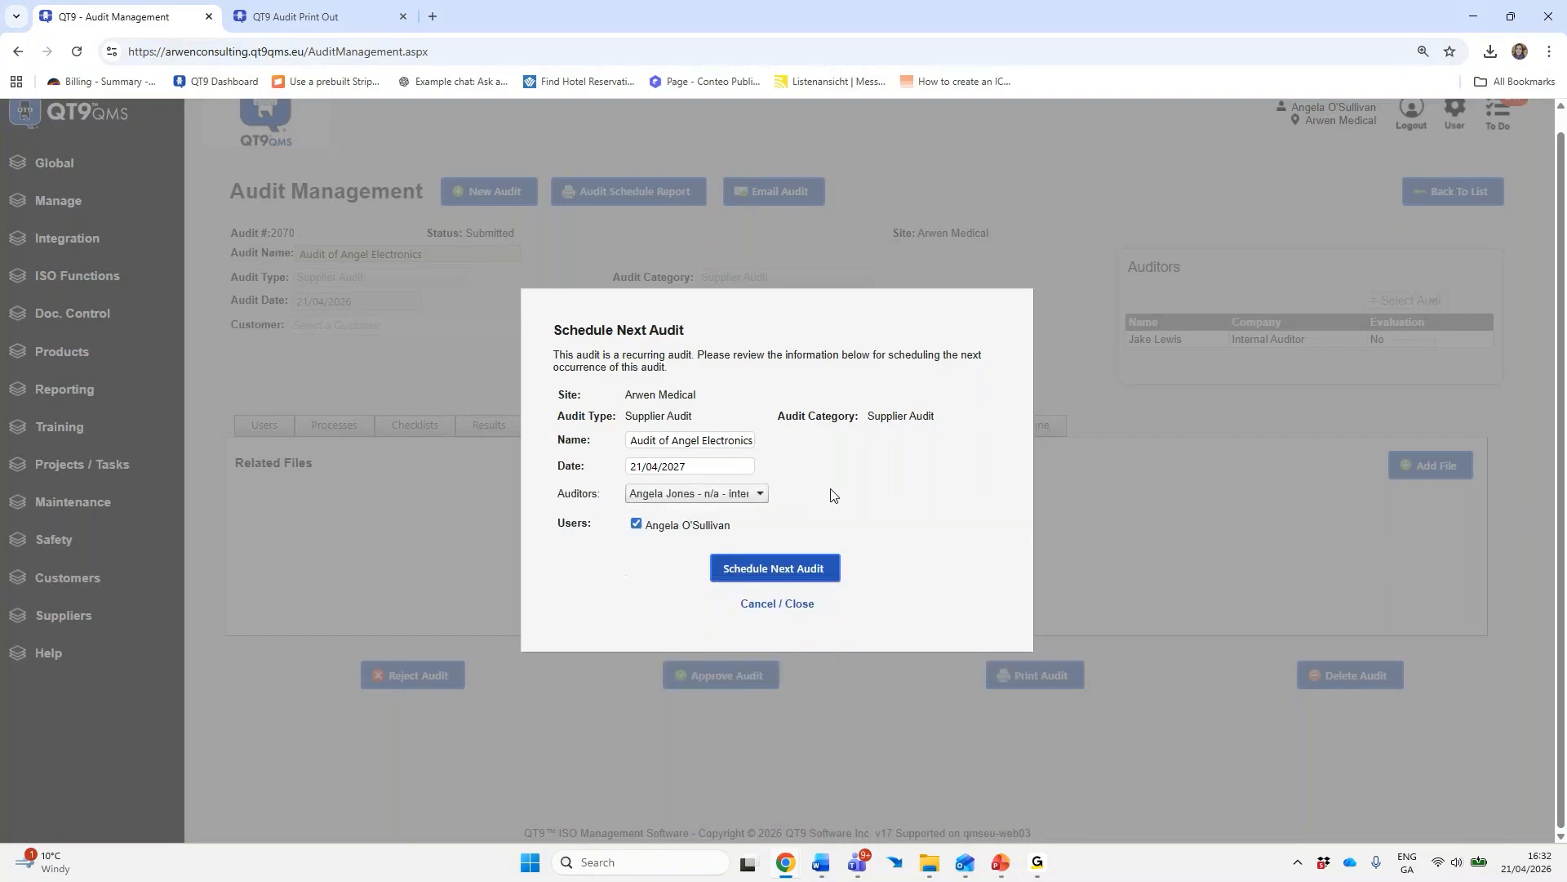
pyautogui.click(769, 569)
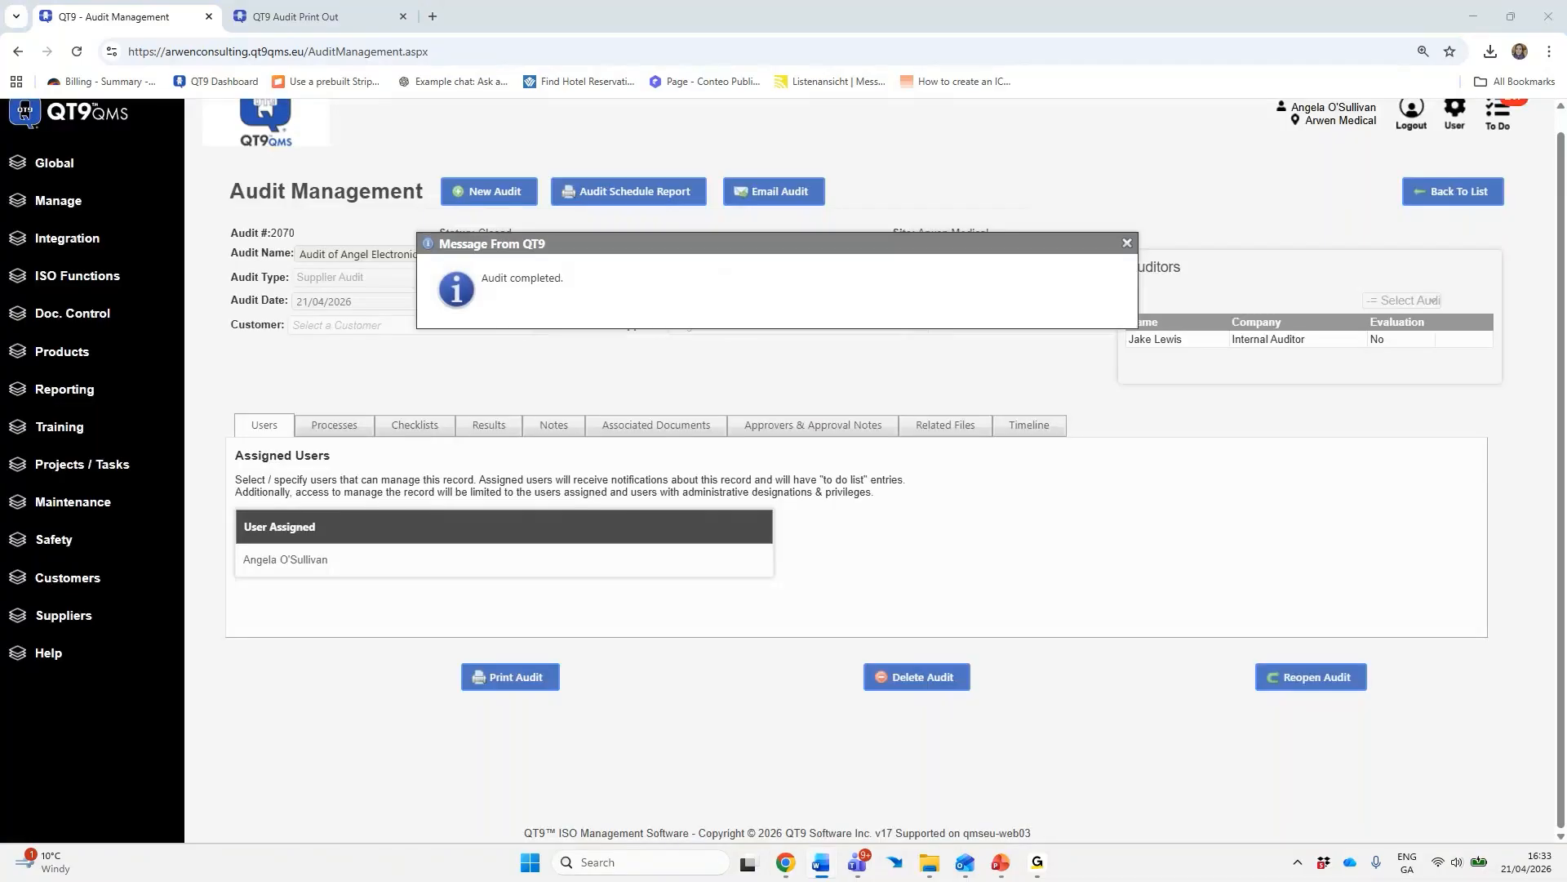
pyautogui.click(1128, 243)
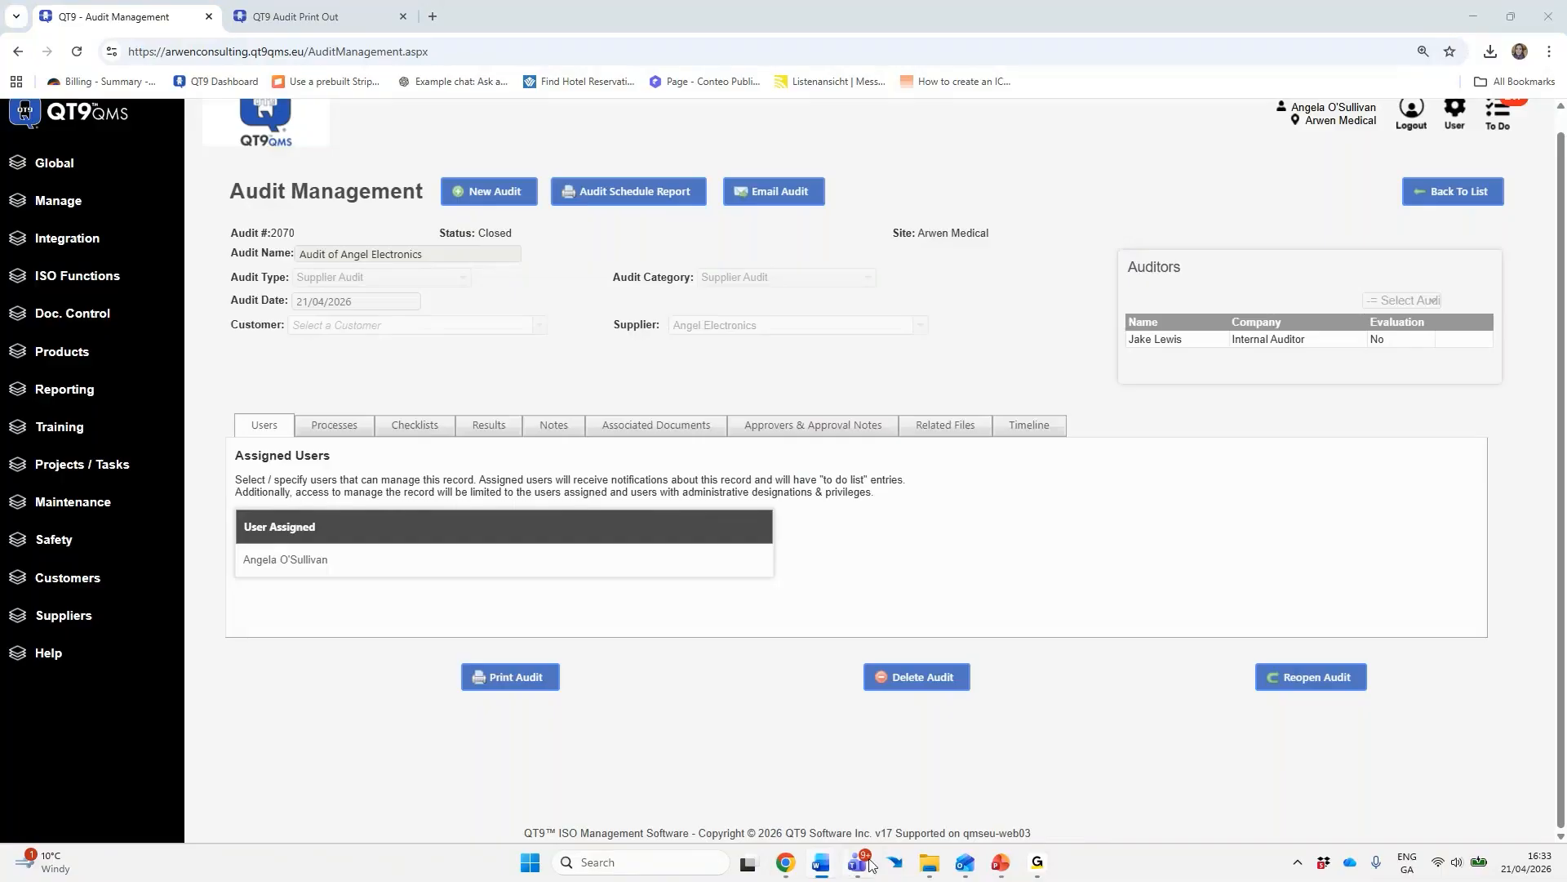
# Switch to the PowerPoint slide show and advance to the Corrective Action & Follow up slide
pyautogui.moveTo(1004, 867)
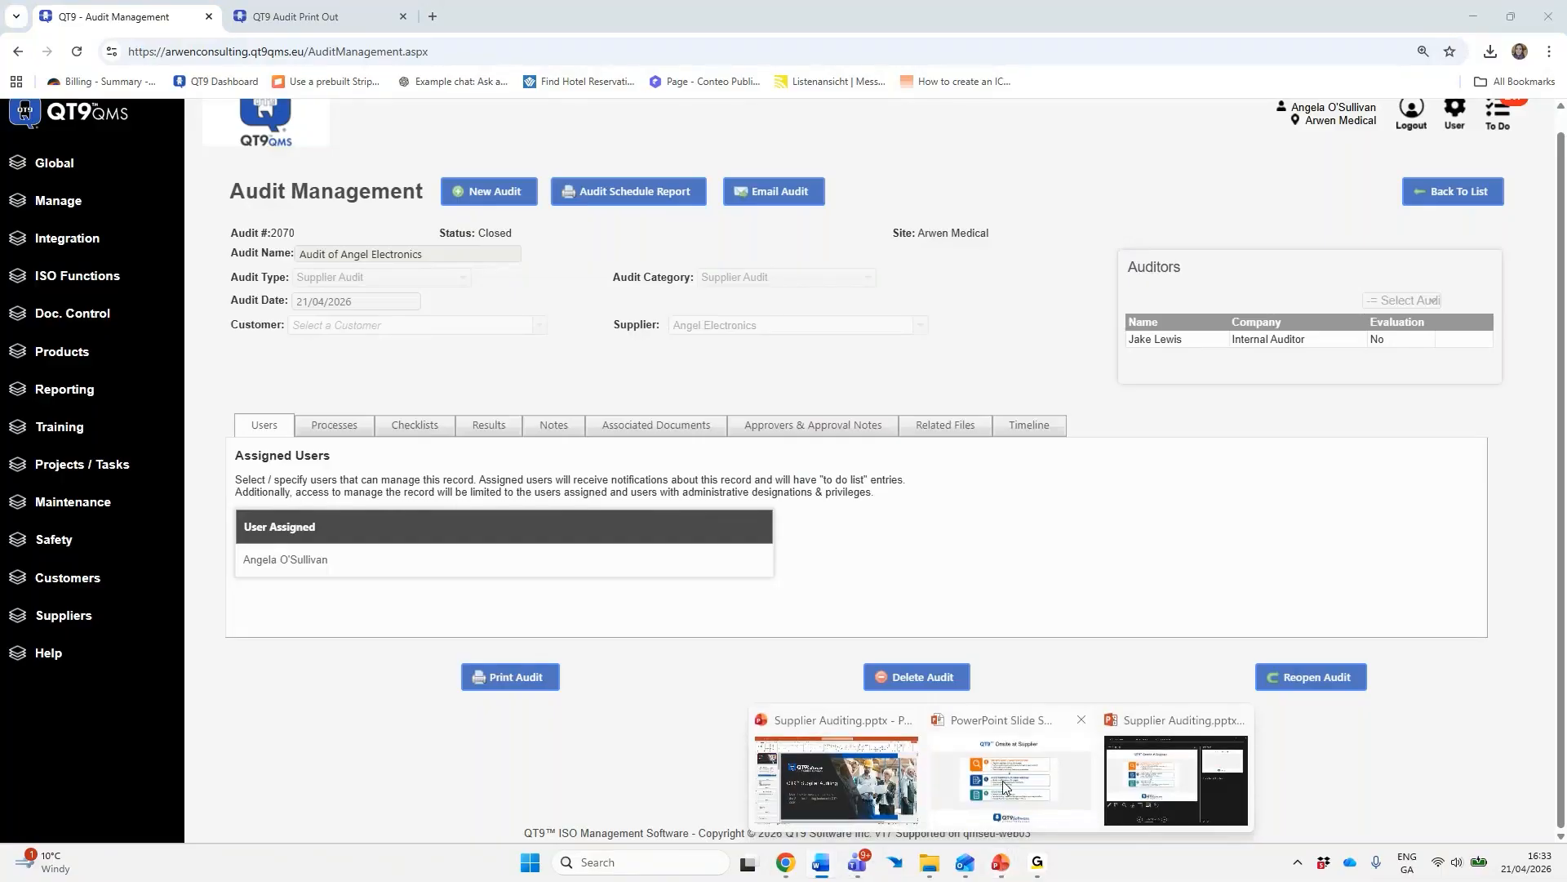
pyautogui.click(1009, 787)
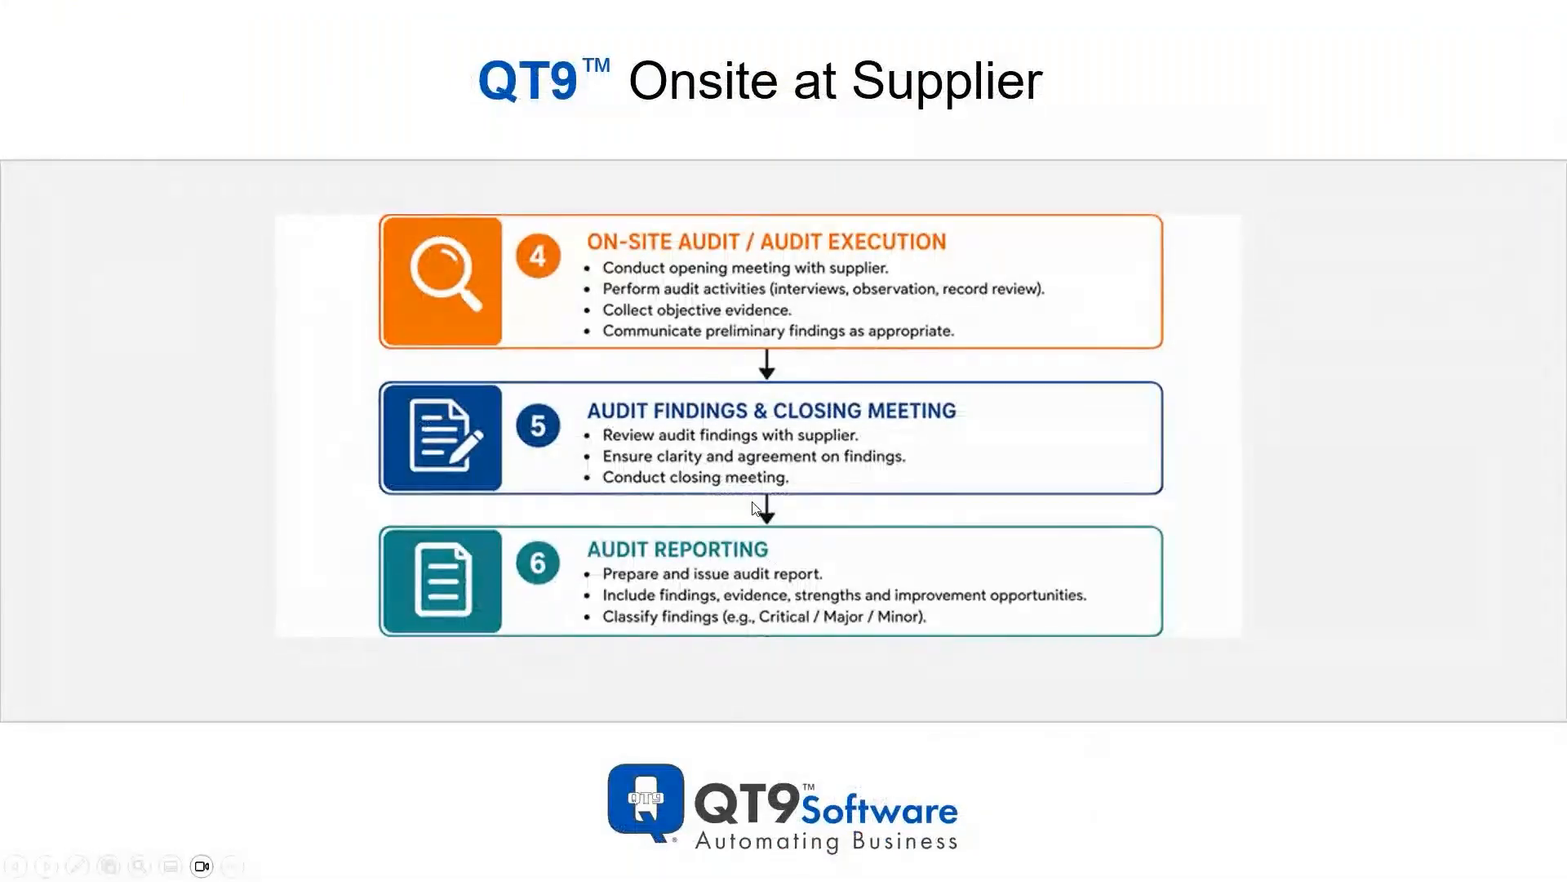
pyautogui.click(777, 510)
pyautogui.click(778, 510)
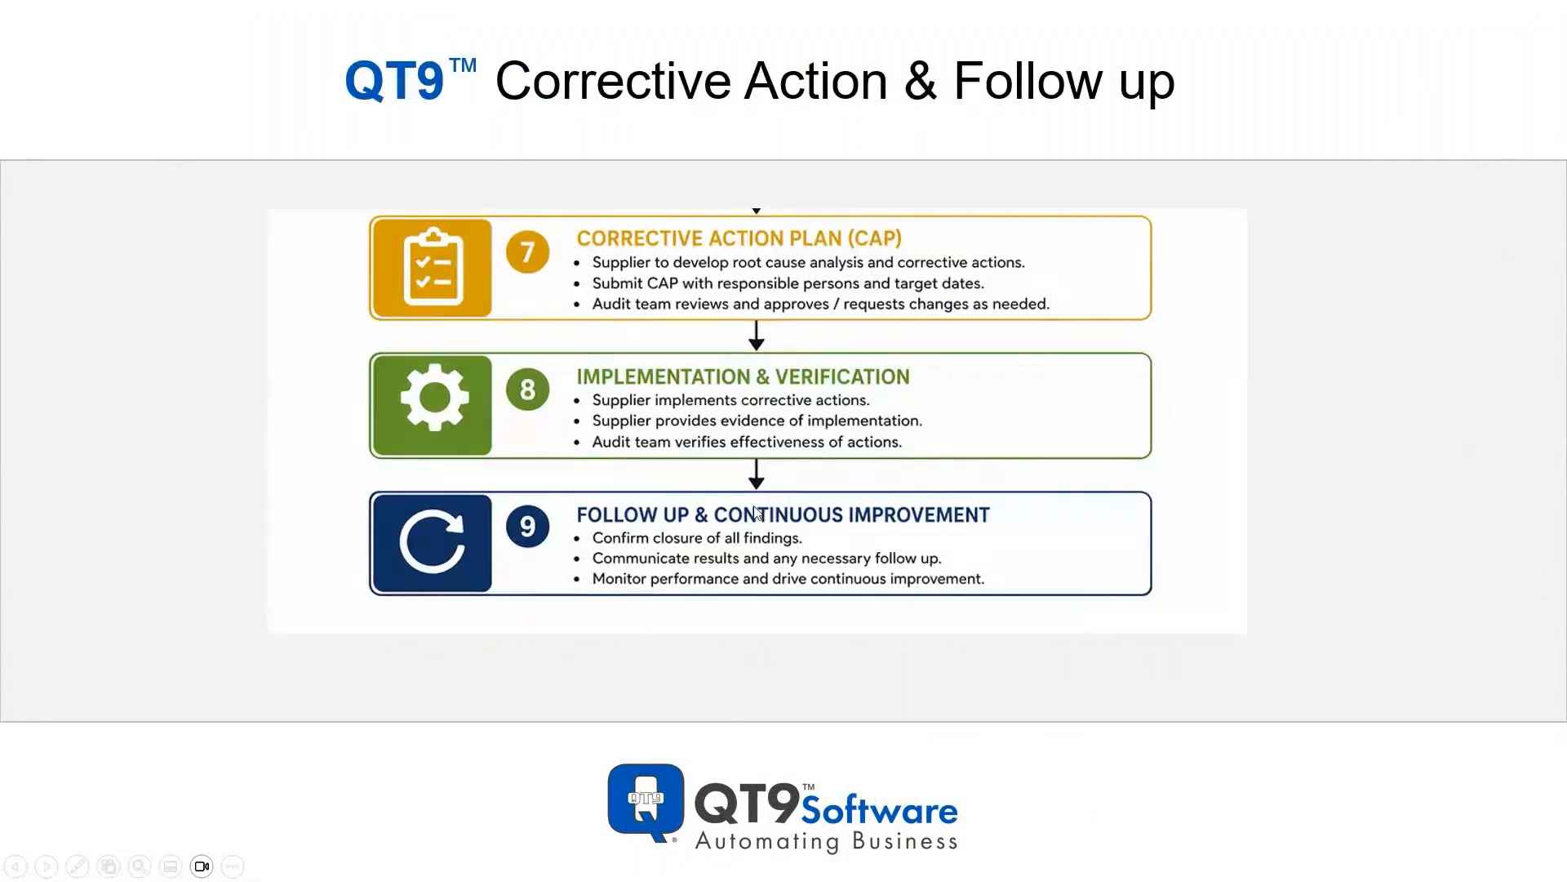
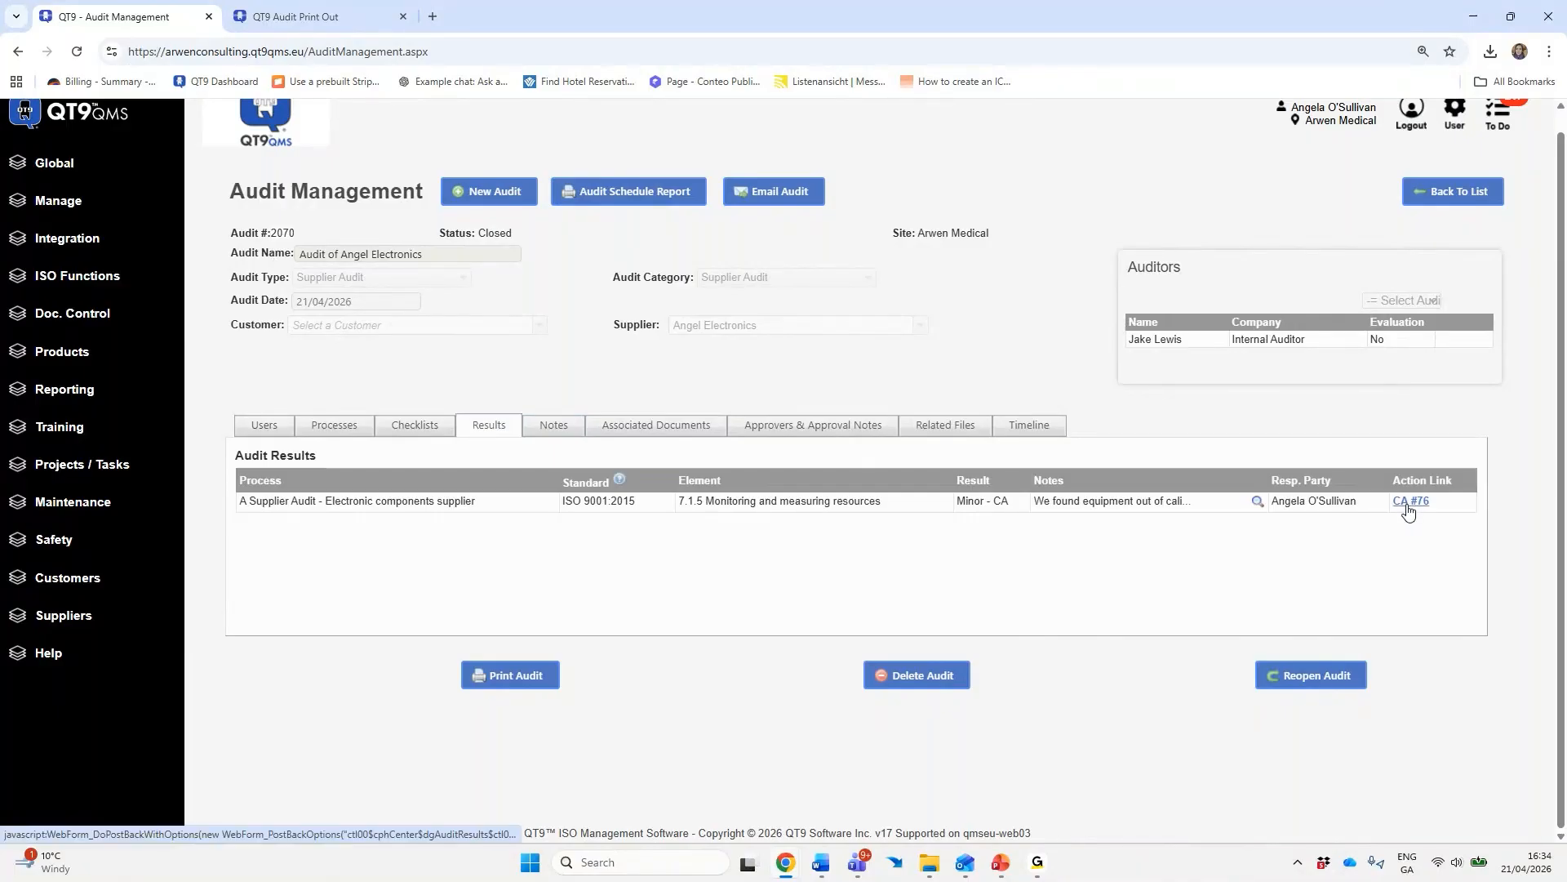
# Open the corrective action linked to the calibration finding in the audit results and set its problem type to Supplier
pyautogui.click(1408, 502)
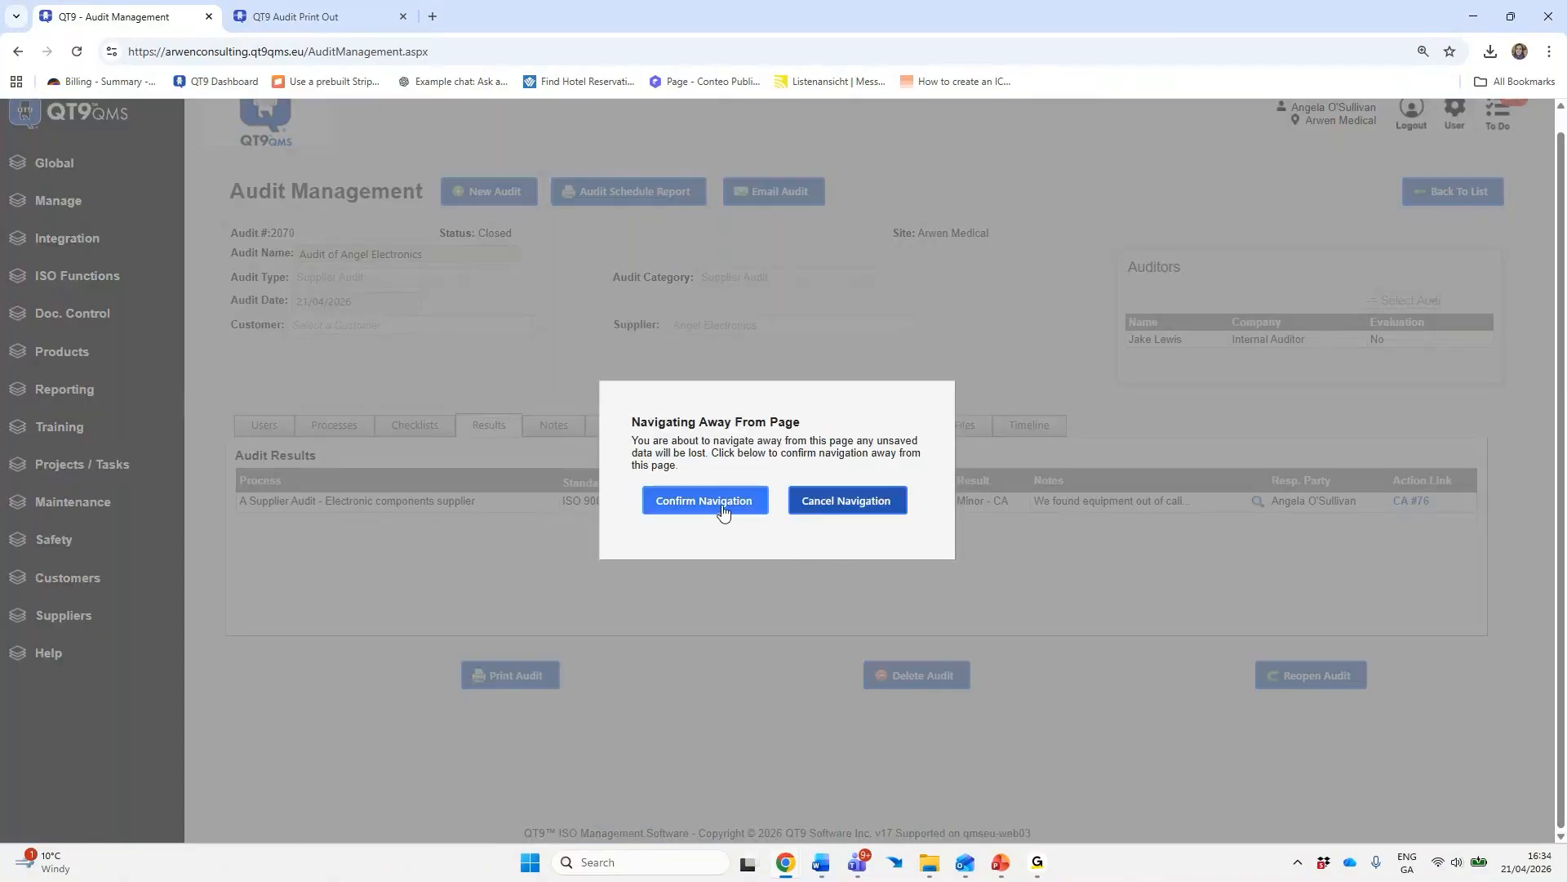
pyautogui.click(720, 511)
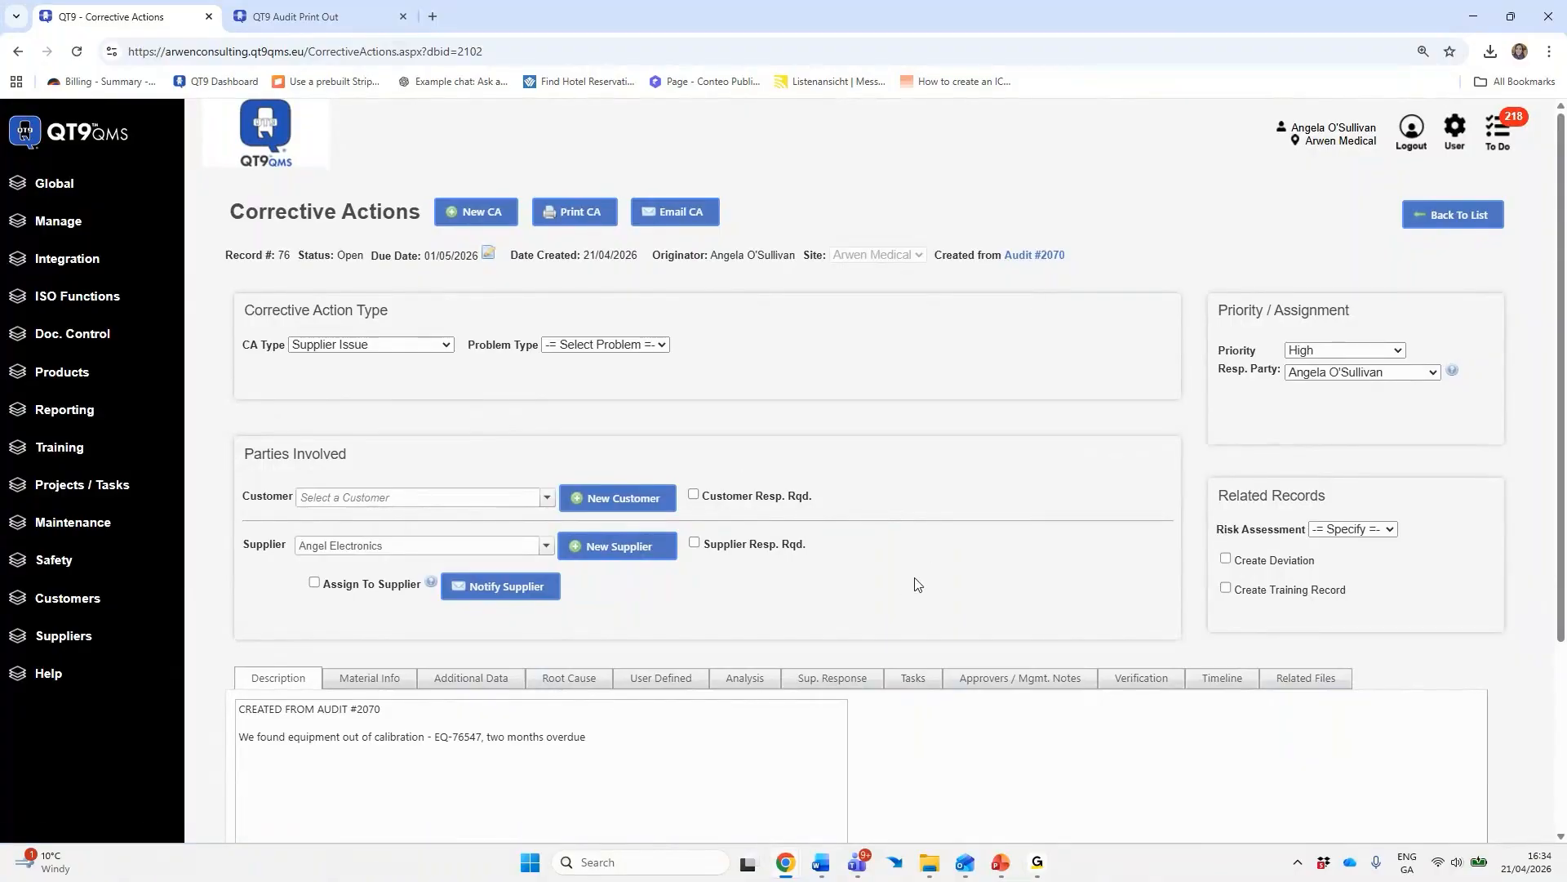
pyautogui.scroll(-3, 915, 579)
pyautogui.scroll(3, 914, 579)
pyautogui.click(633, 345)
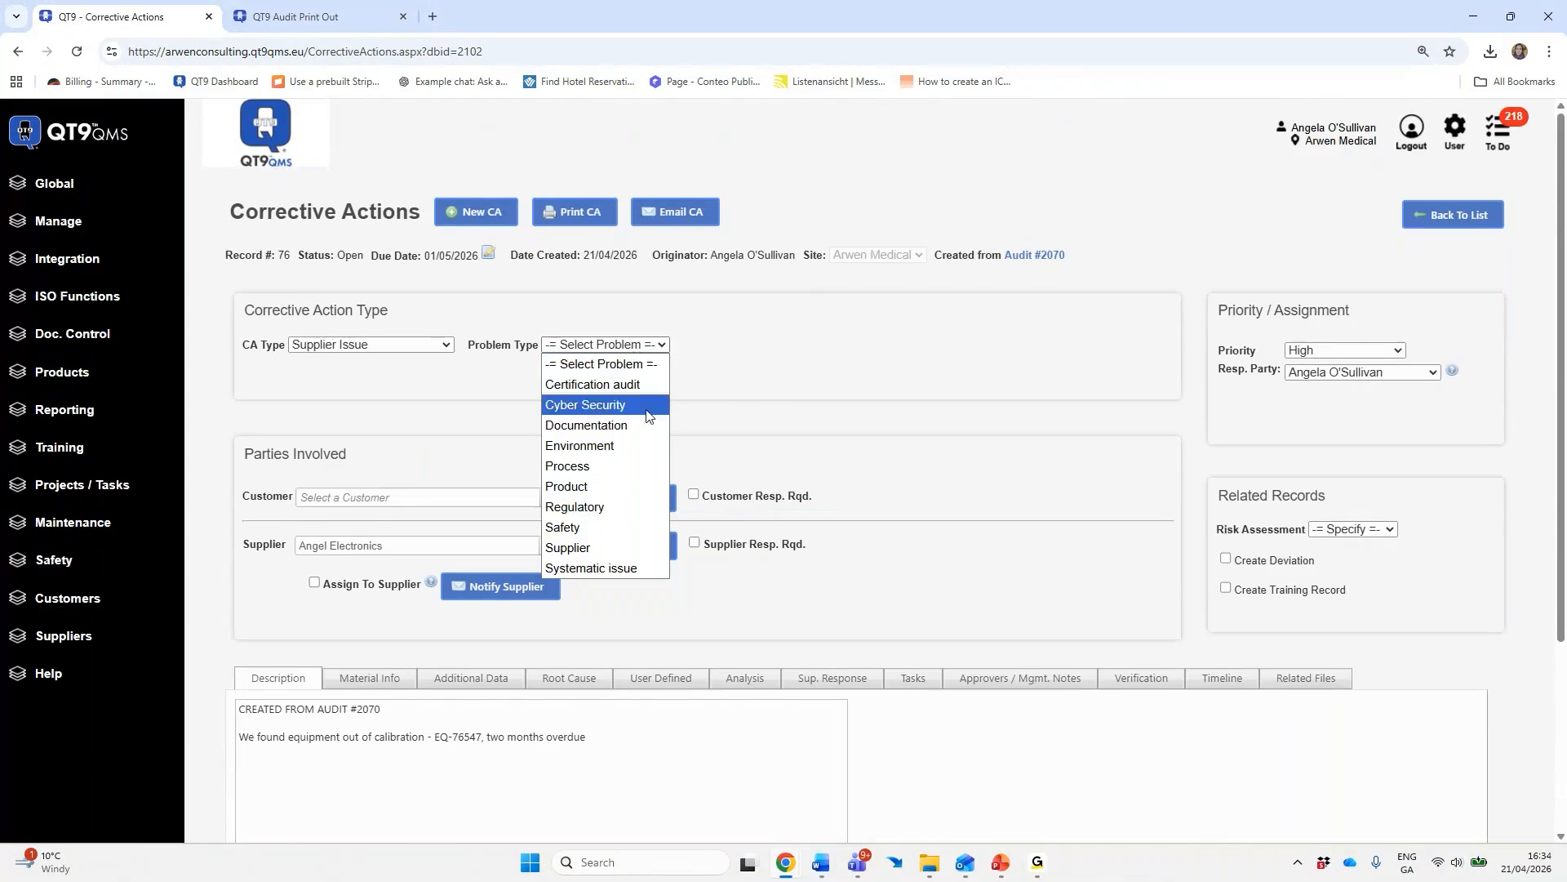
pyautogui.click(627, 544)
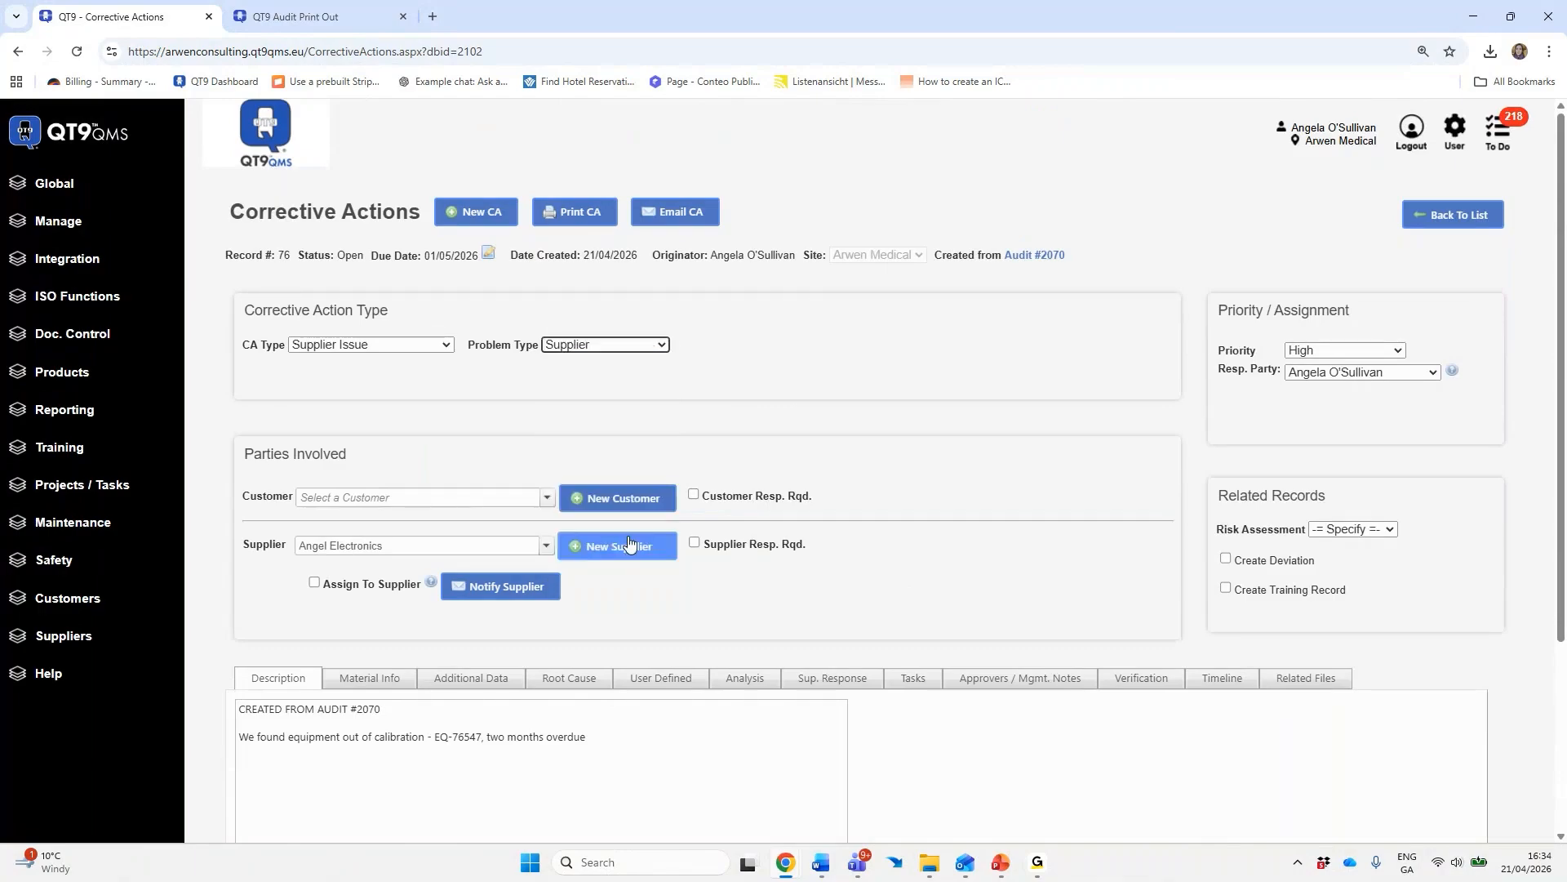
# Mark the corrective action as requiring a supplier response and assign it to the supplier Angel Electronics
pyautogui.scroll(-1, 819, 406)
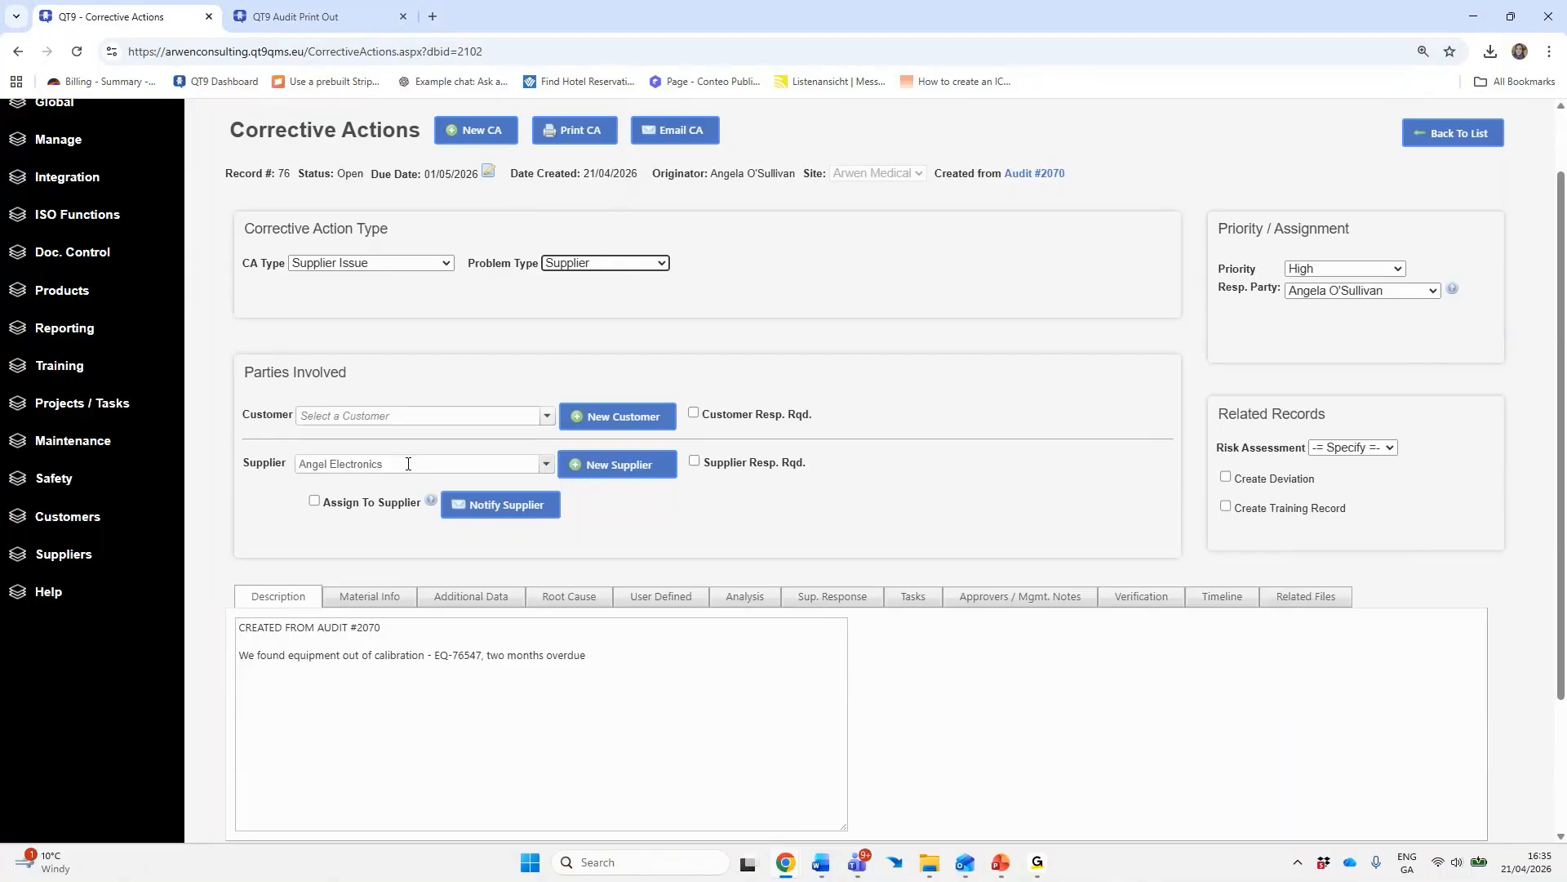
pyautogui.click(695, 462)
pyautogui.click(314, 500)
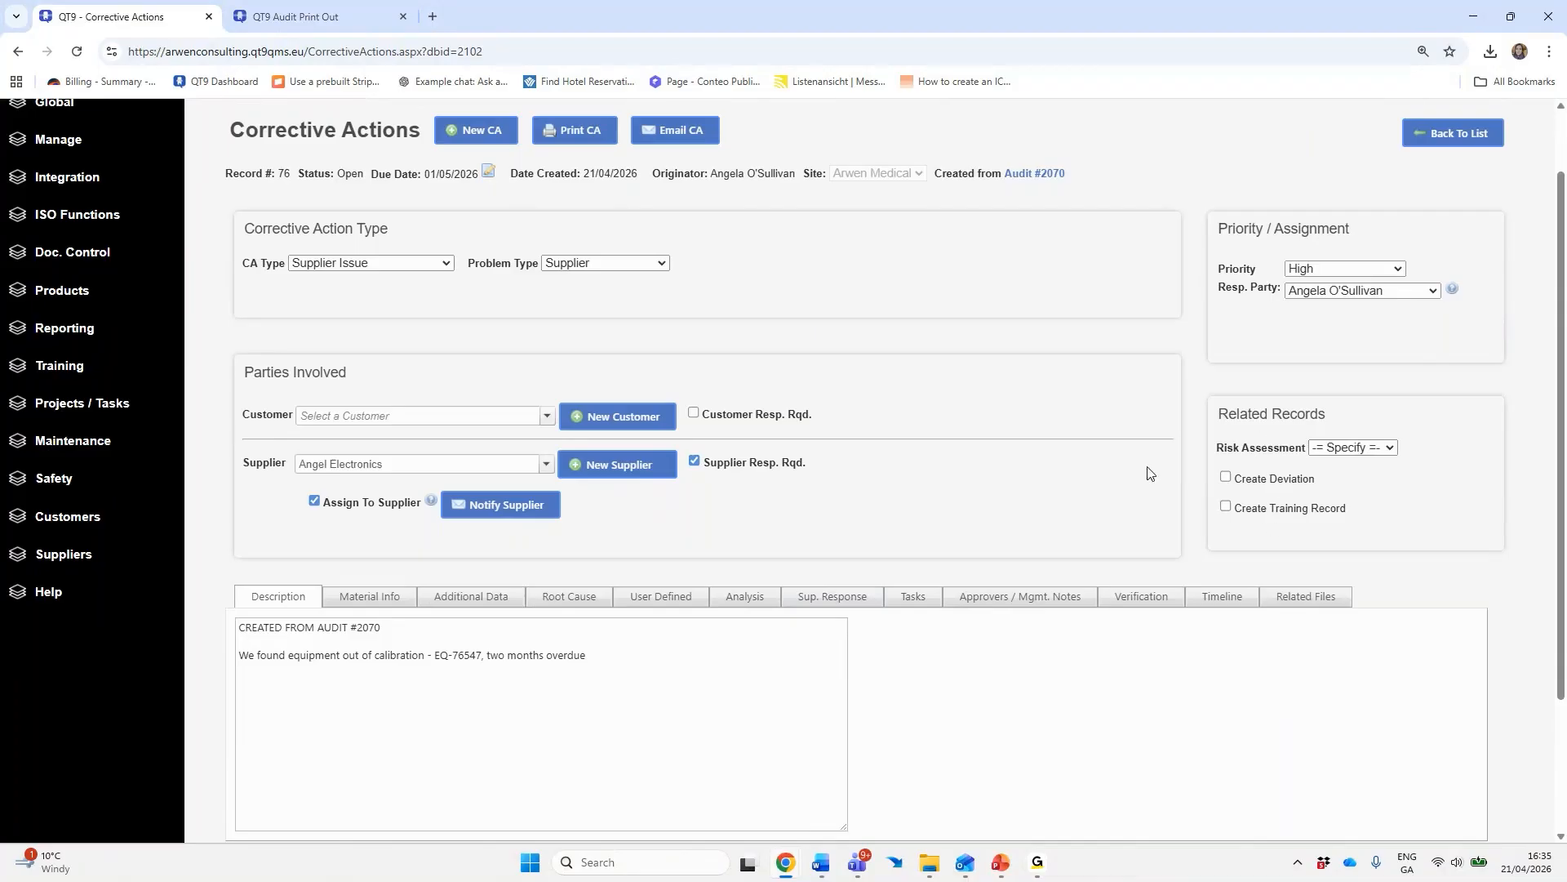
# Examine the corrective action's description, 5 Why's root cause, analysis fields and supplier response form
pyautogui.scroll(-2, 986, 519)
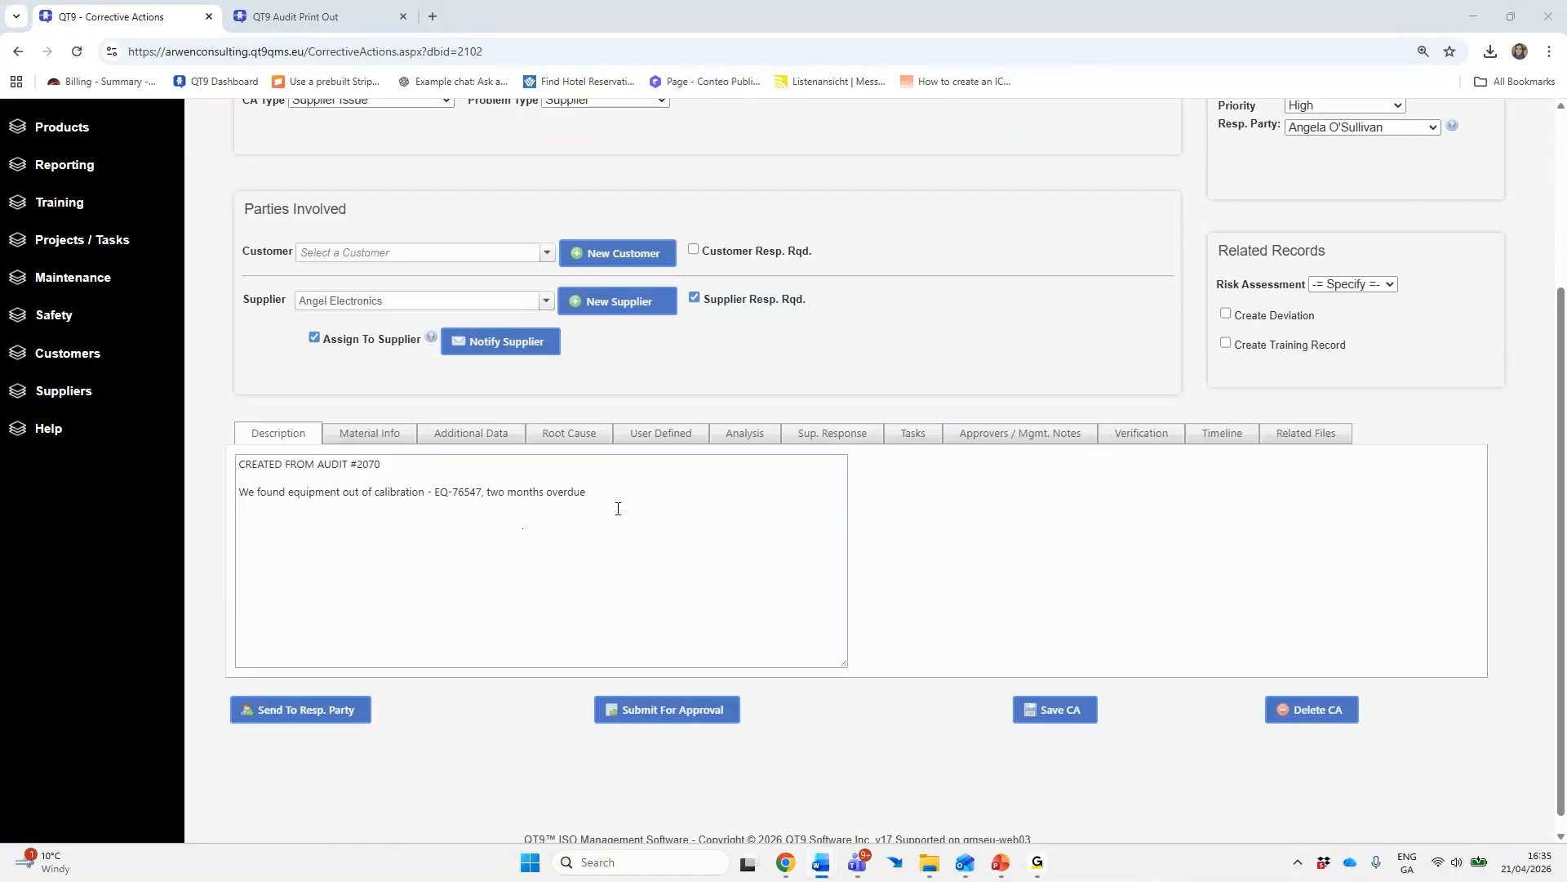
pyautogui.moveTo(843, 663)
pyautogui.mouseDown()
pyautogui.moveTo(996, 772)
pyautogui.moveTo(871, 674)
pyautogui.mouseUp()
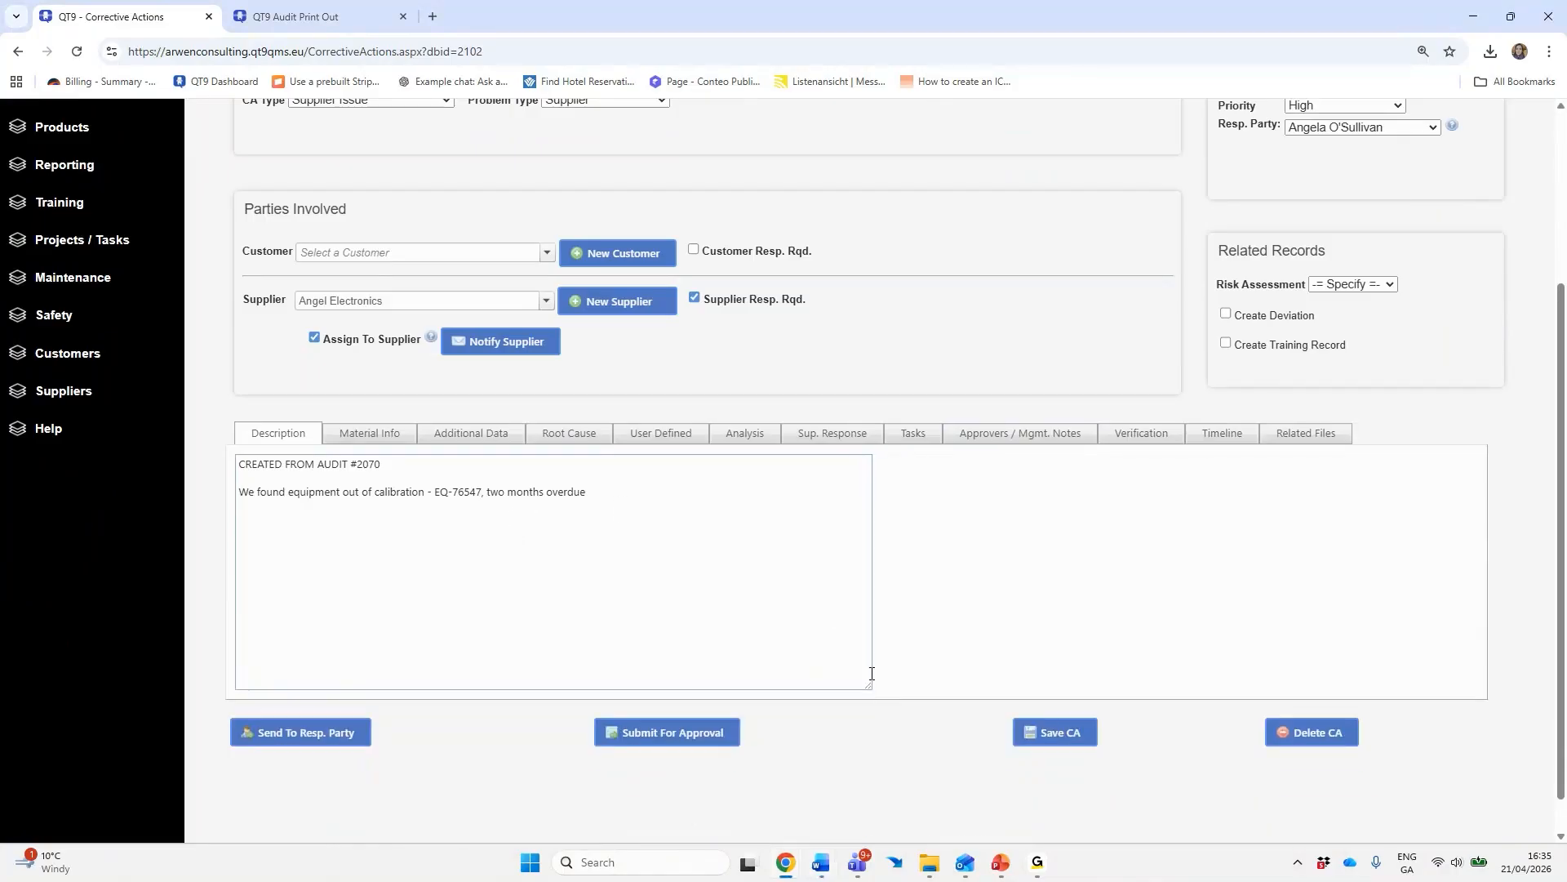
pyautogui.click(555, 439)
pyautogui.click(309, 544)
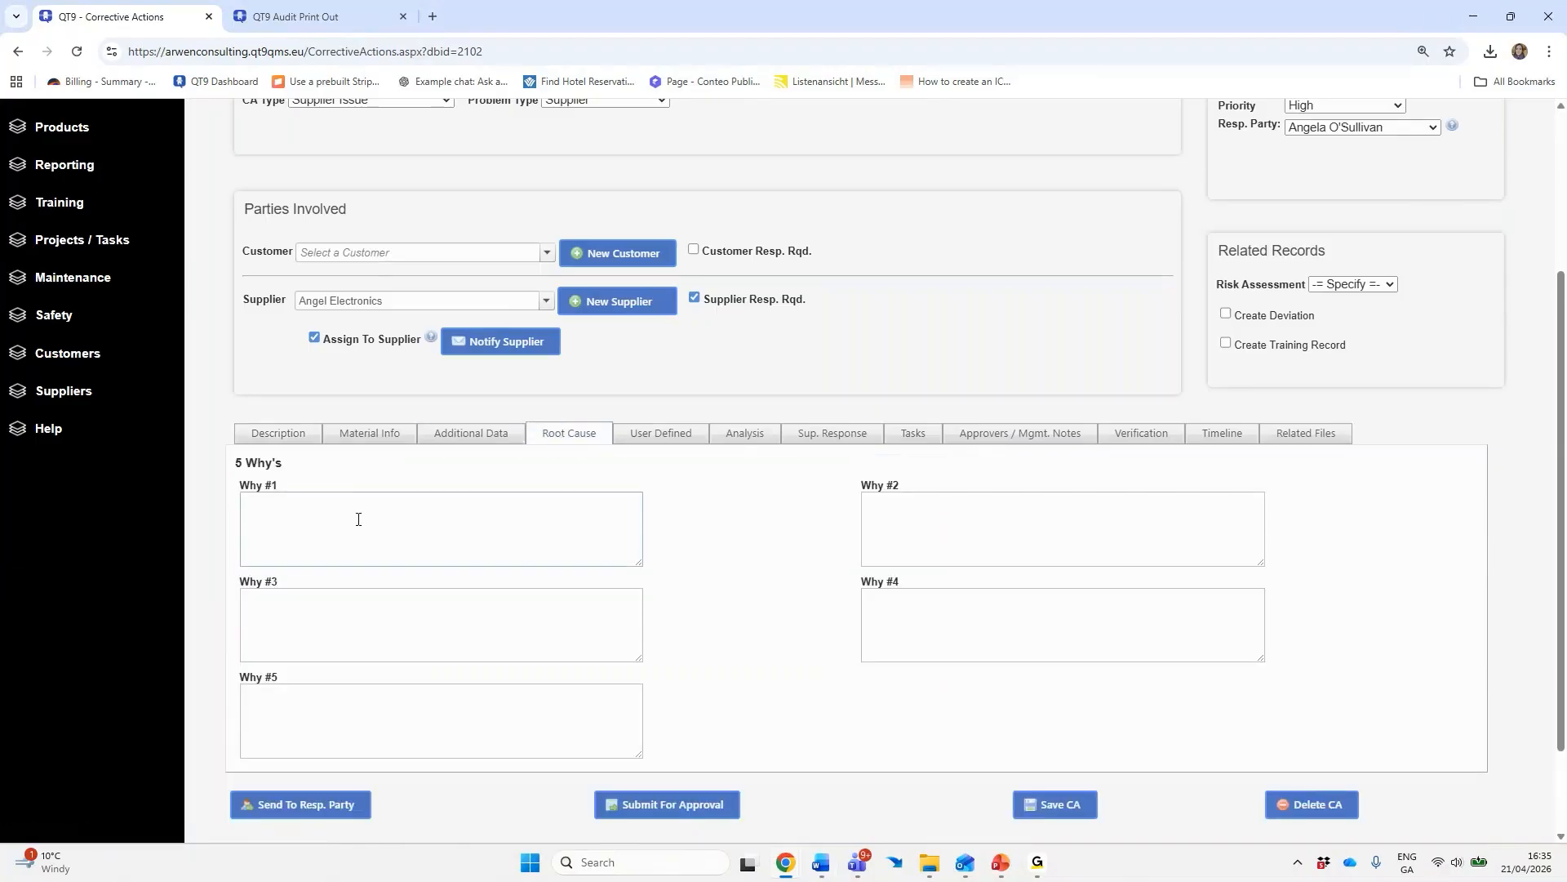
pyautogui.click(734, 438)
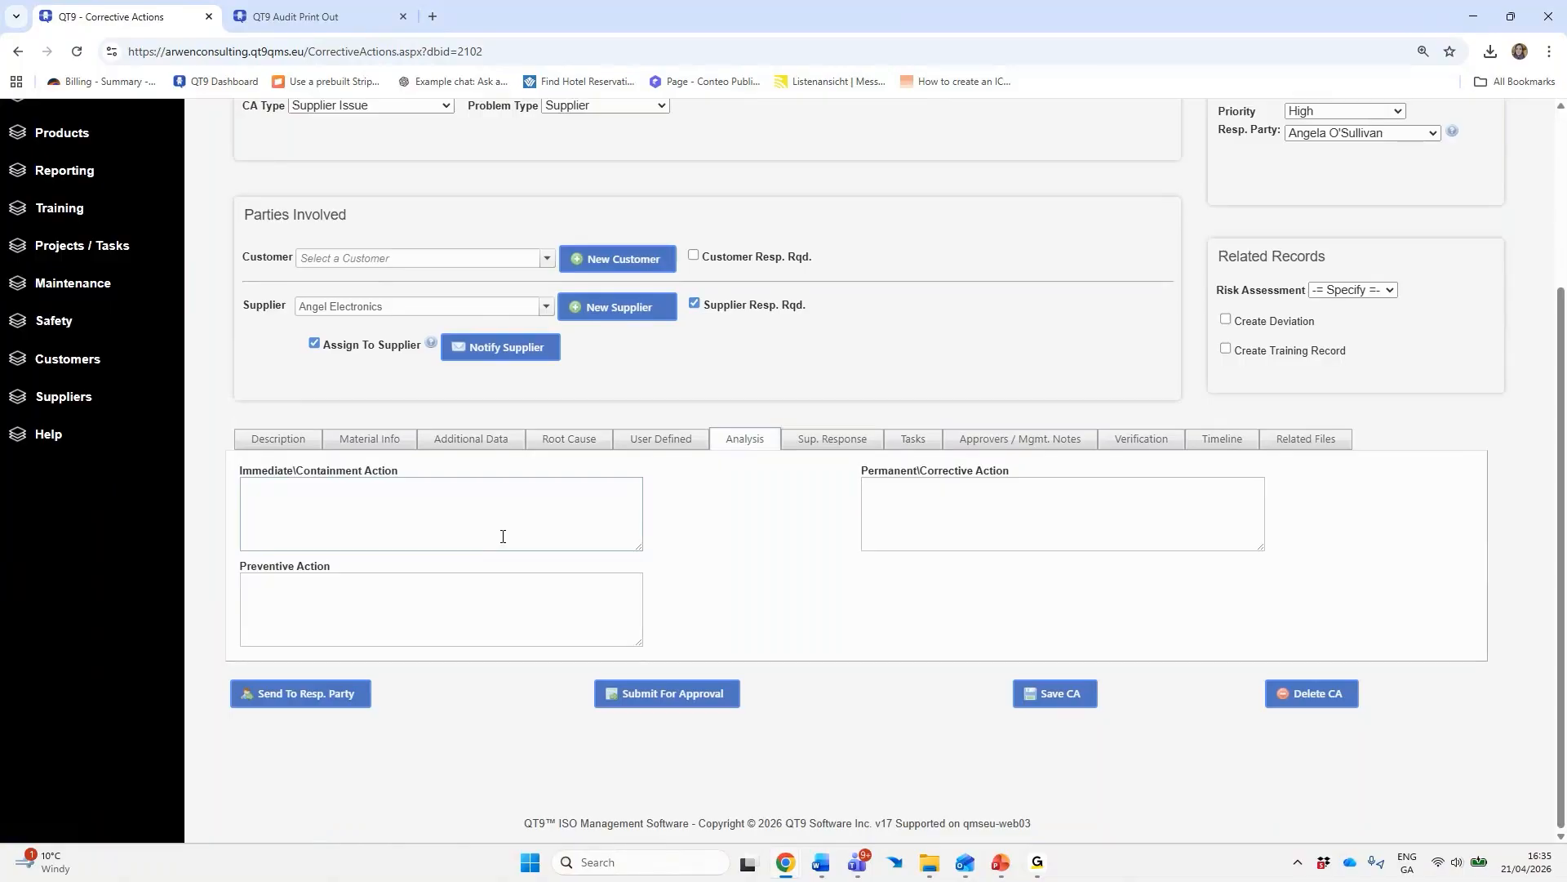
pyautogui.click(813, 447)
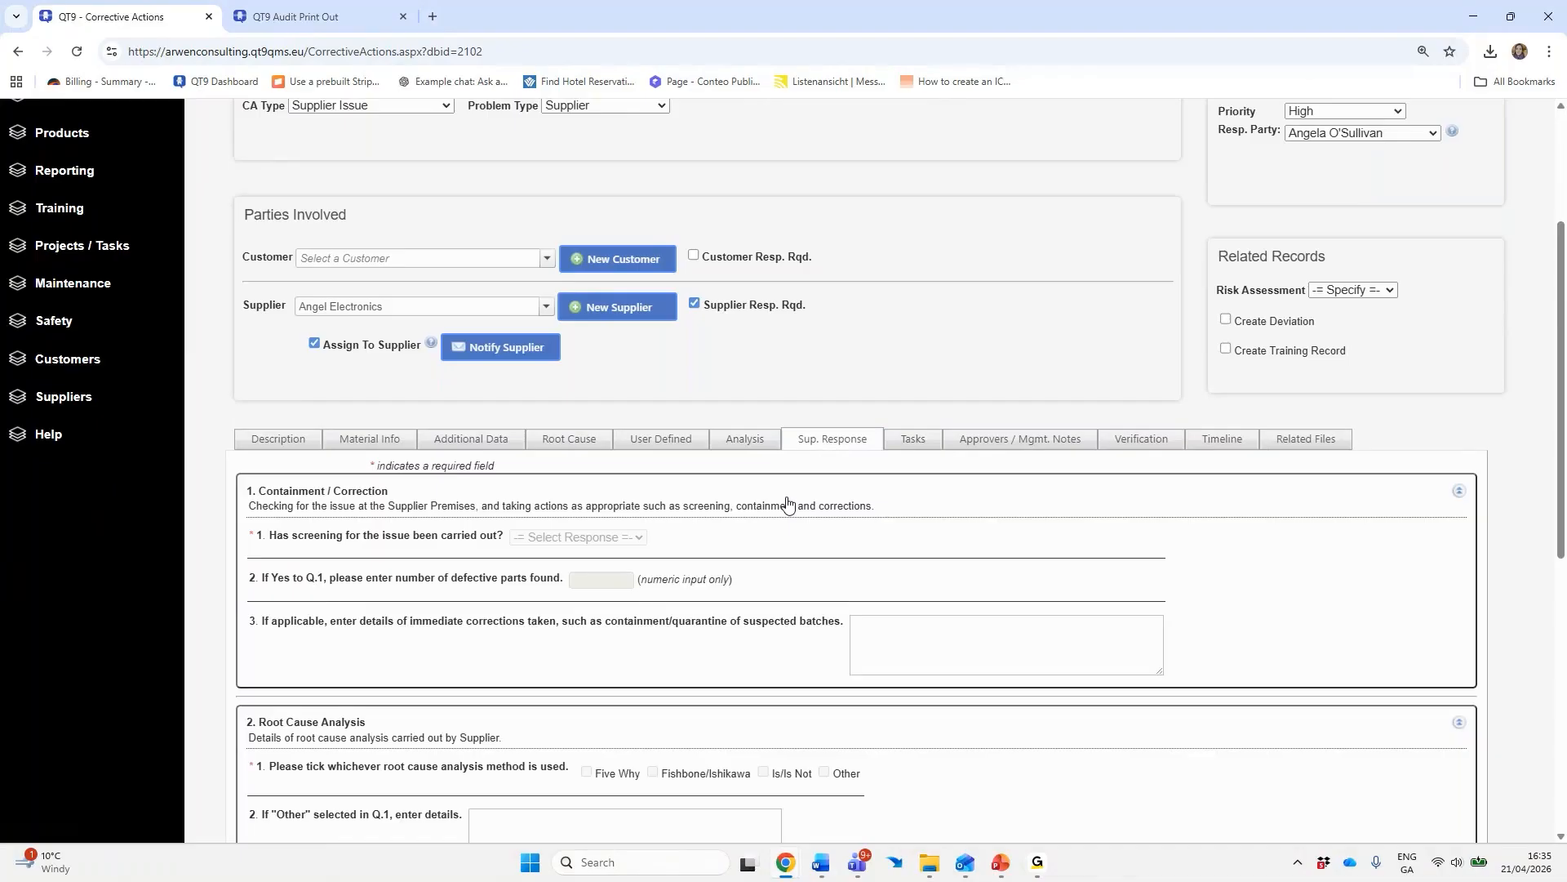
pyautogui.scroll(2, 133, 350)
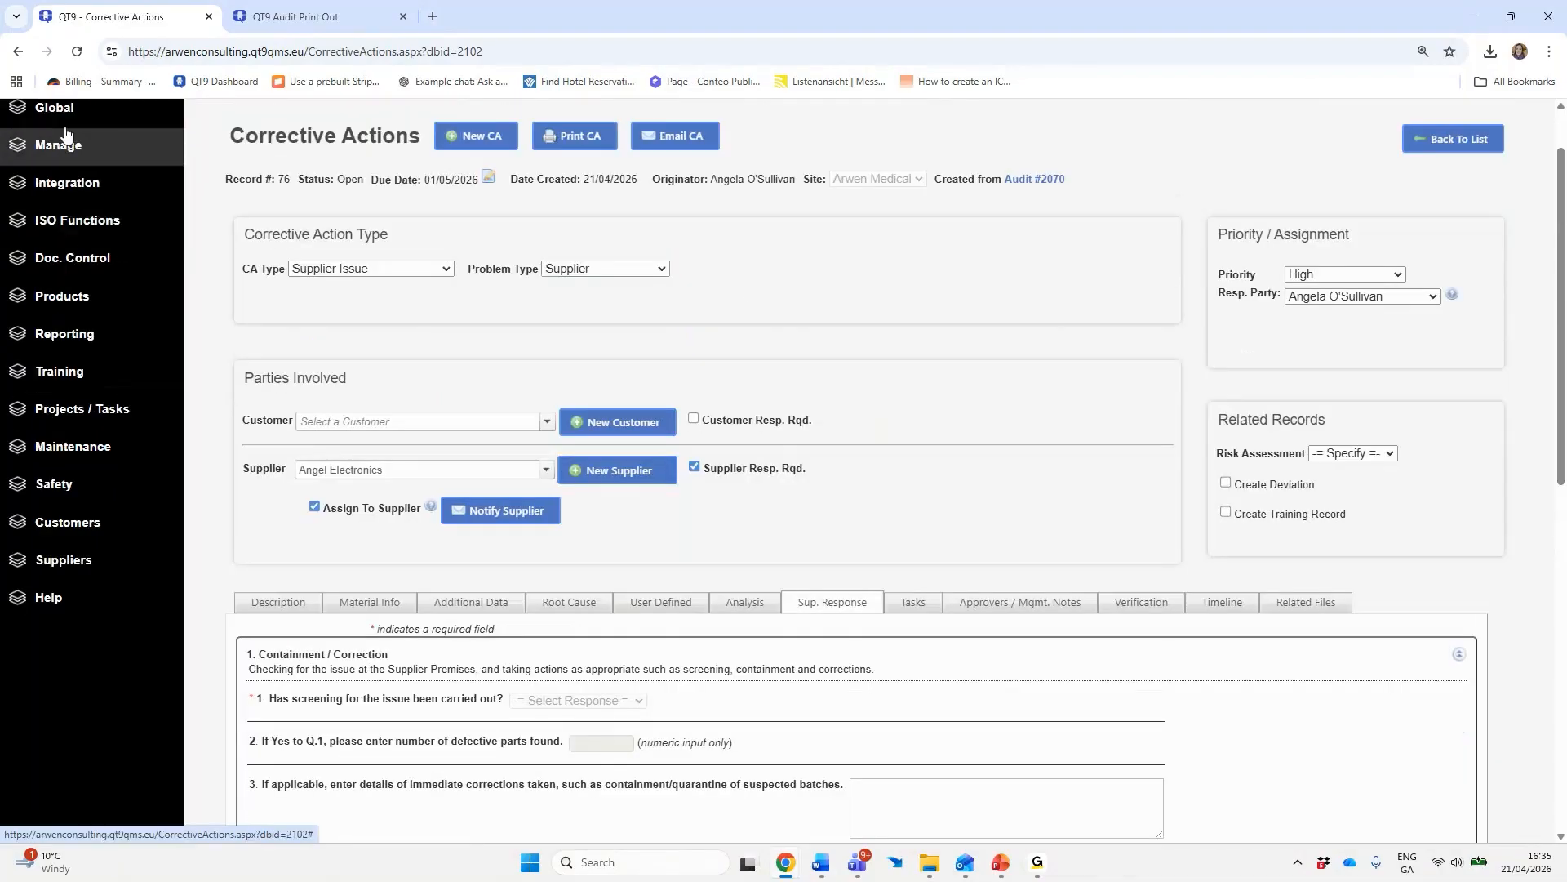
# Notify Angel Electronics of the corrective action assigned to it
pyautogui.scroll(-3, 795, 548)
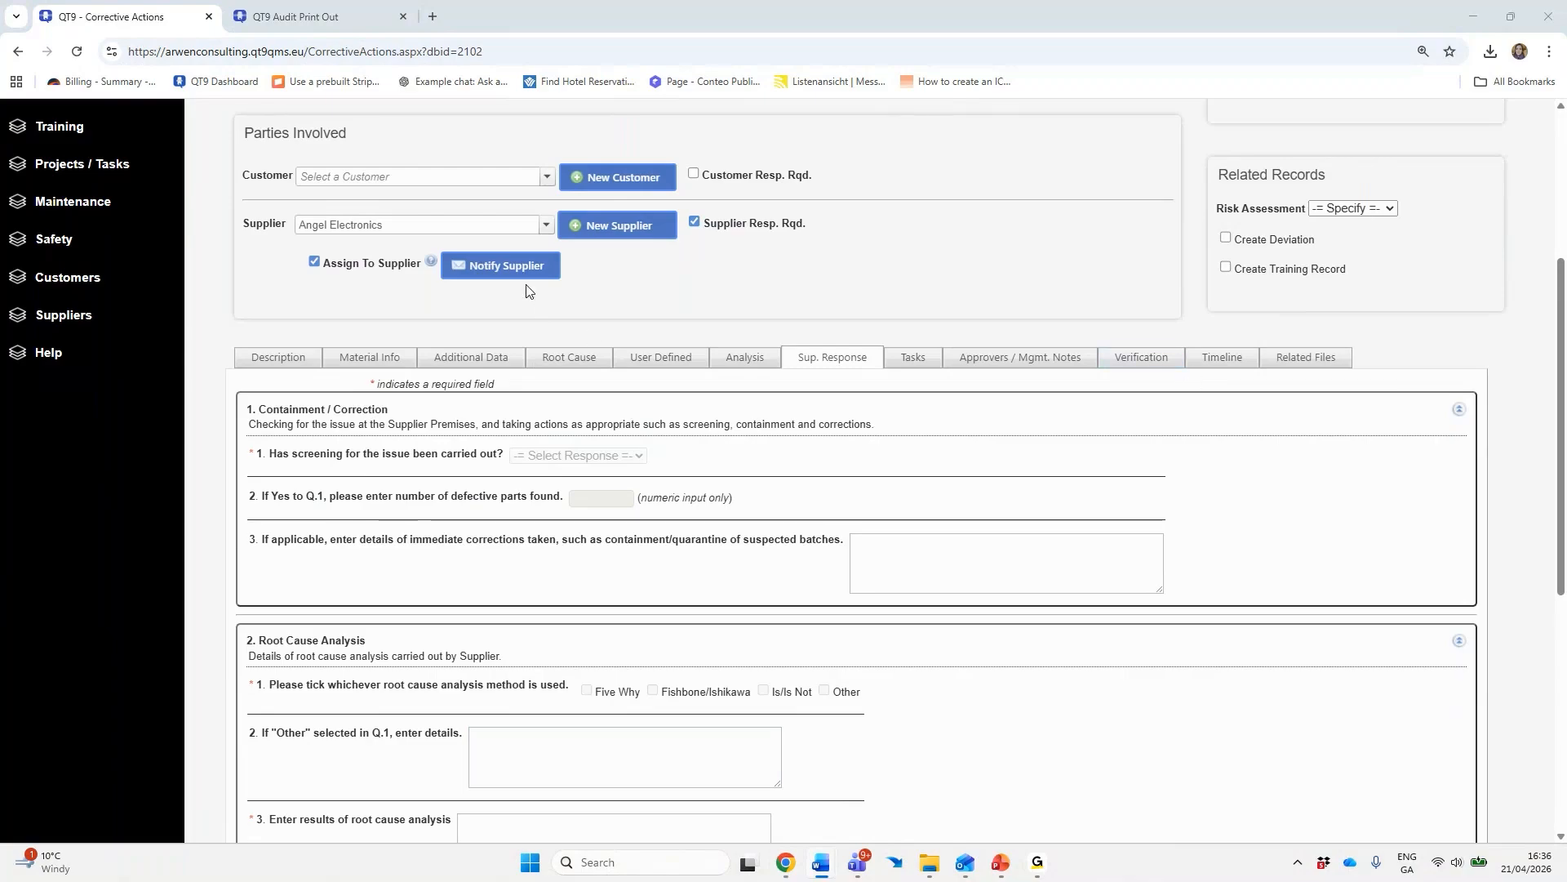
pyautogui.click(507, 268)
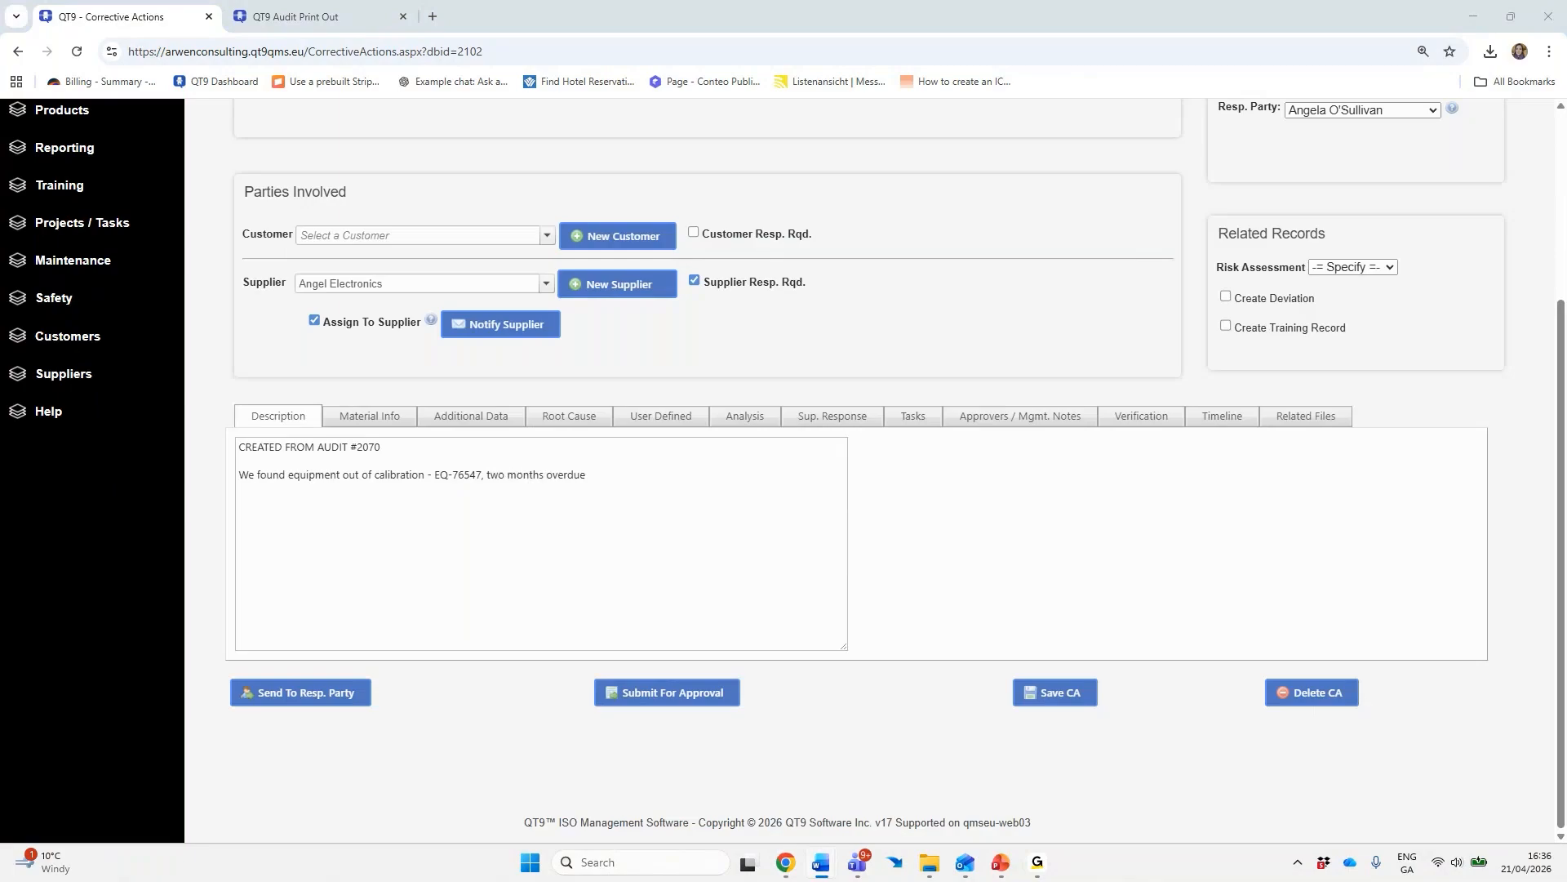
# Open the global system settings and check the Supplier Portal's enablement and custom URL access
pyautogui.scroll(4, 173, 419)
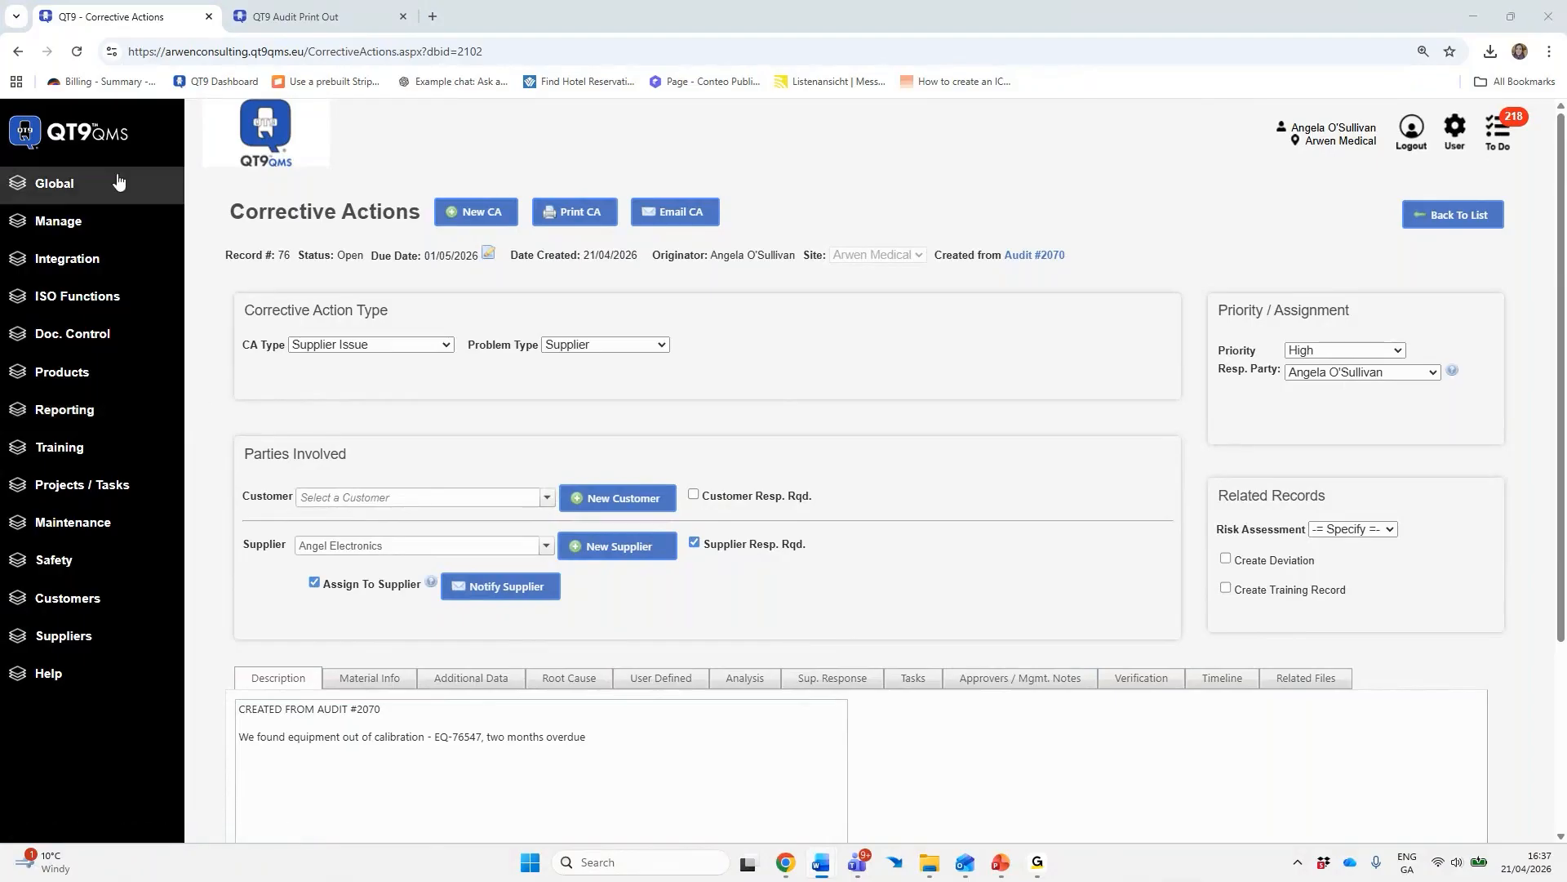
pyautogui.click(60, 194)
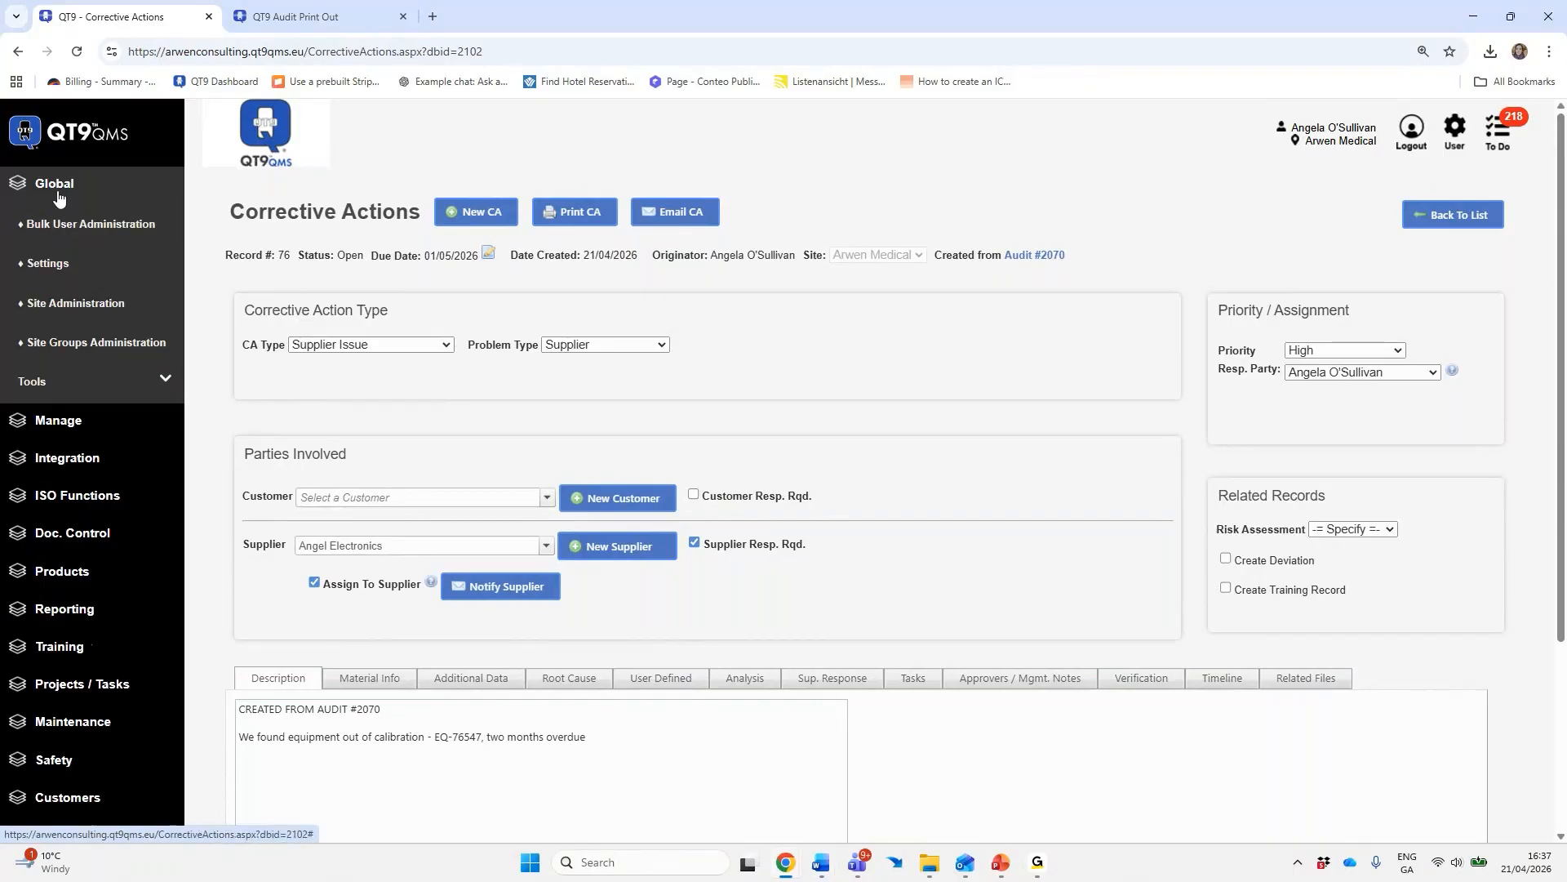
pyautogui.click(58, 264)
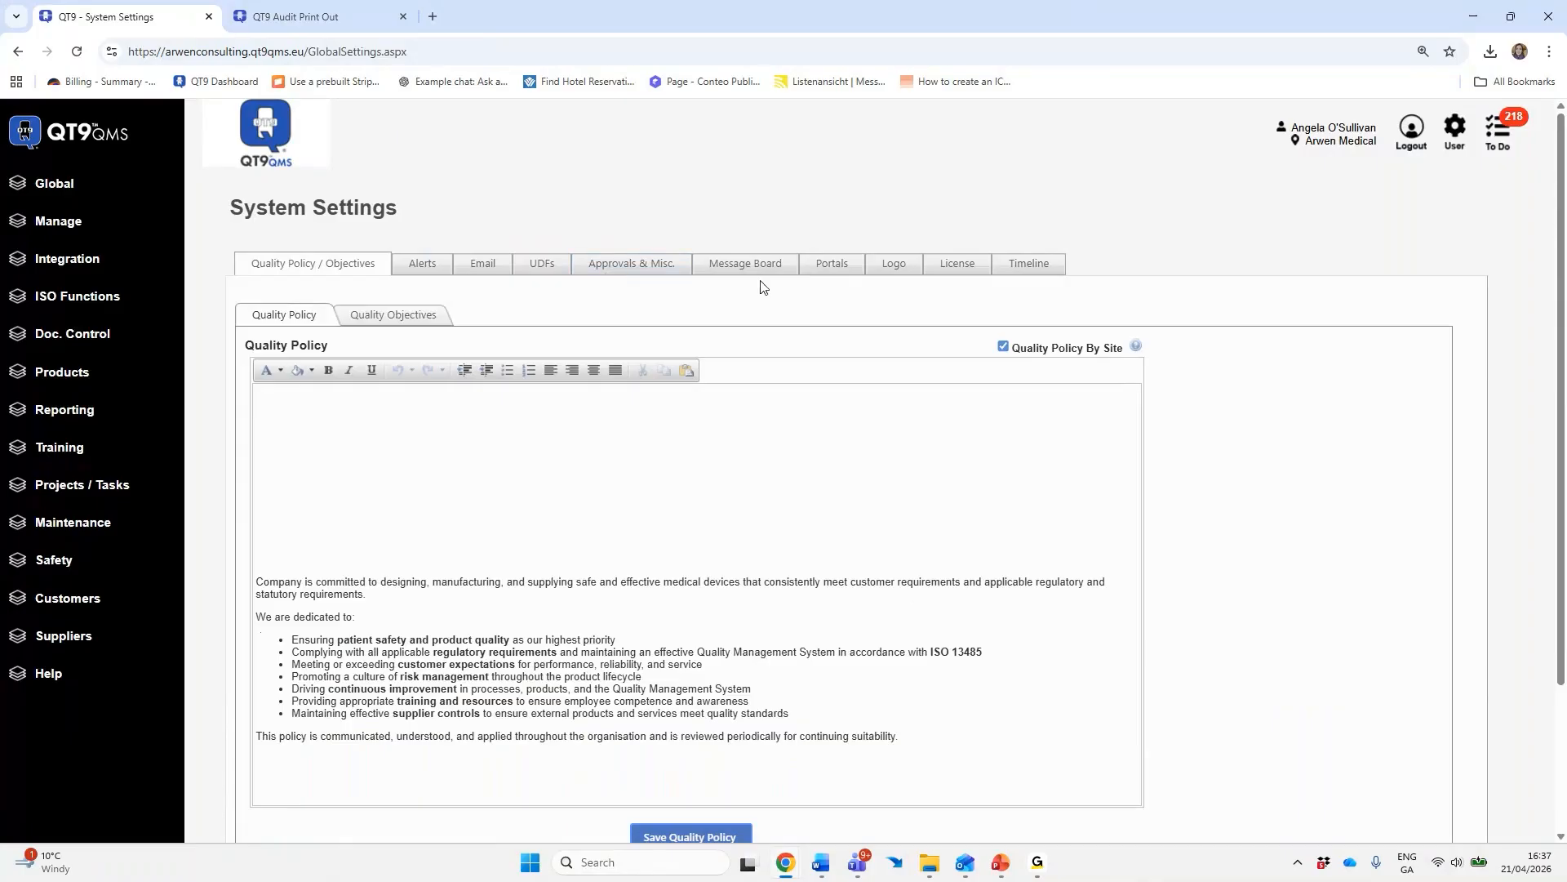
pyautogui.click(817, 273)
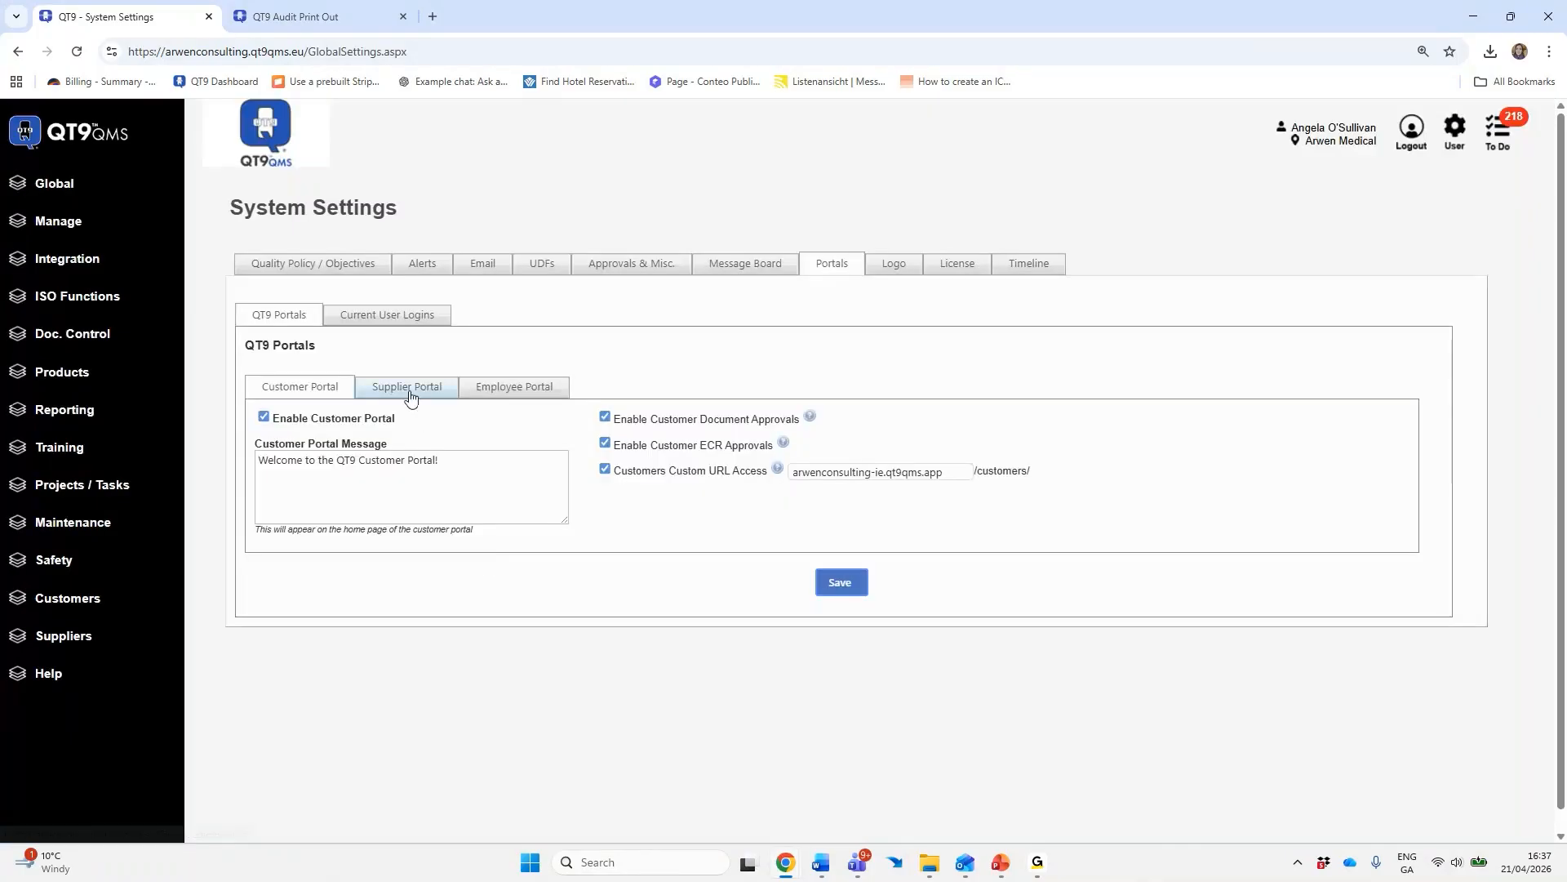
pyautogui.click(410, 397)
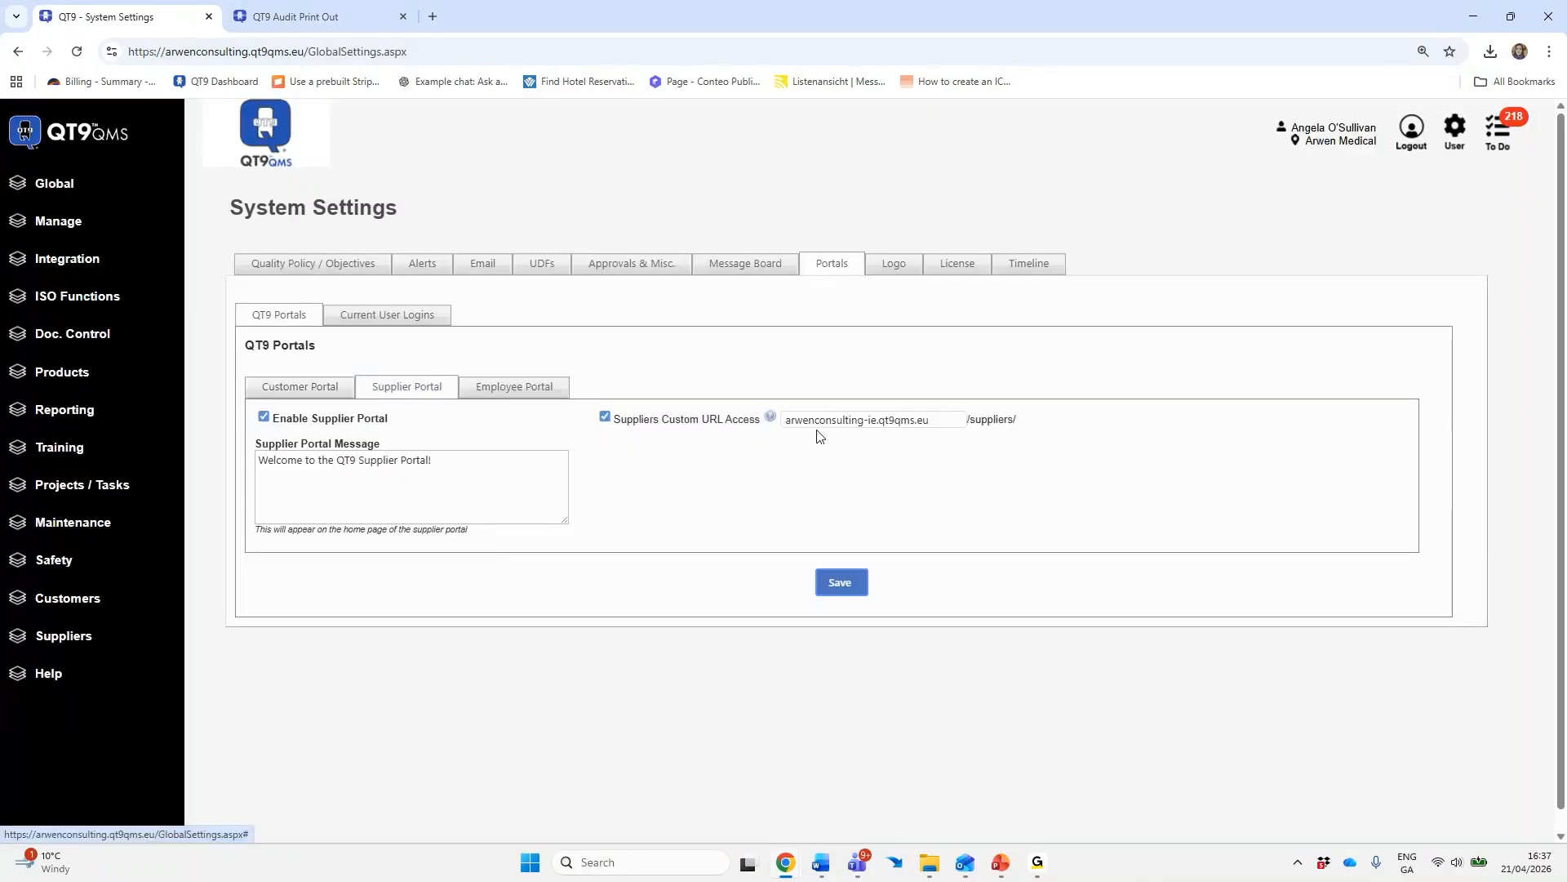
pyautogui.moveTo(770, 420)
# Log out of the QMS and load the supplier portal login page by ending the site address with /suppliers
pyautogui.click(1416, 149)
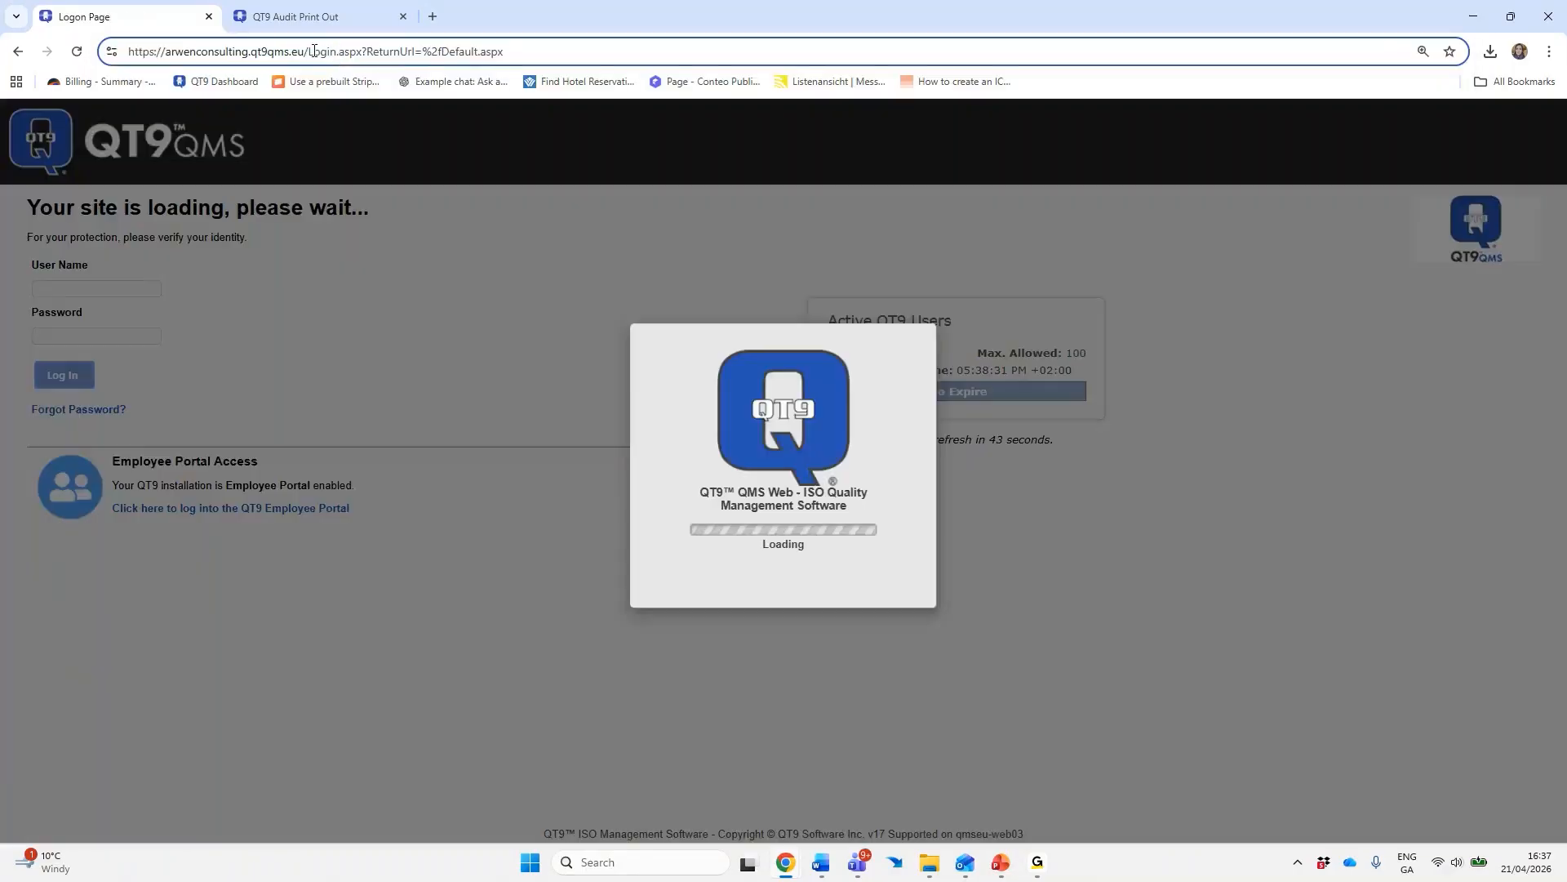
pyautogui.moveTo(313, 53); pyautogui.dragTo(527, 53)
pyautogui.press('BackSpace')
pyautogui.press('BackSpace')
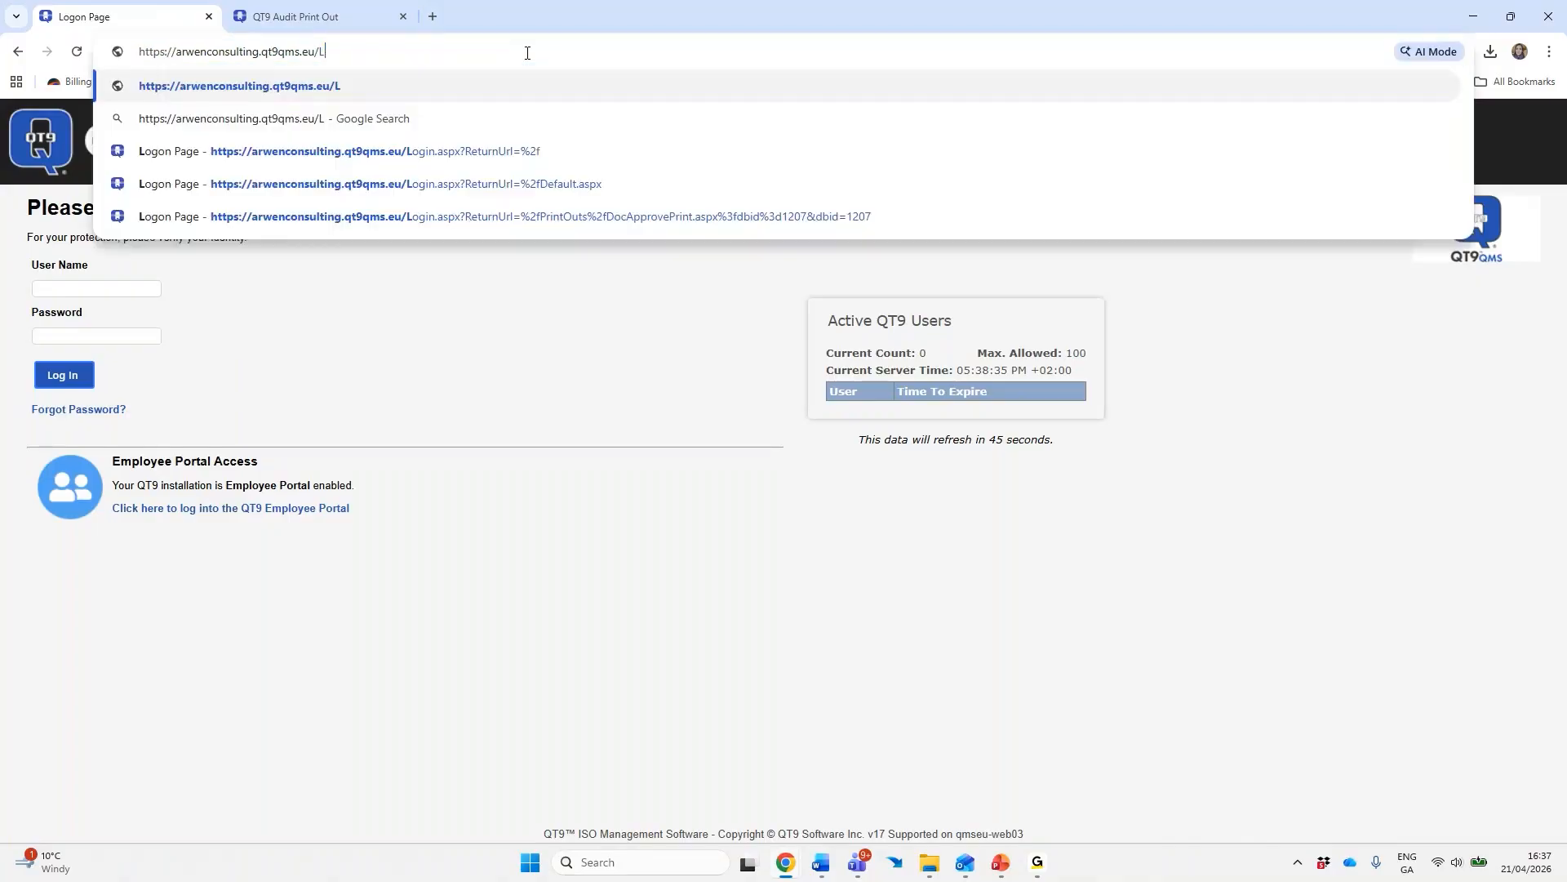
pyautogui.write('suppliers')
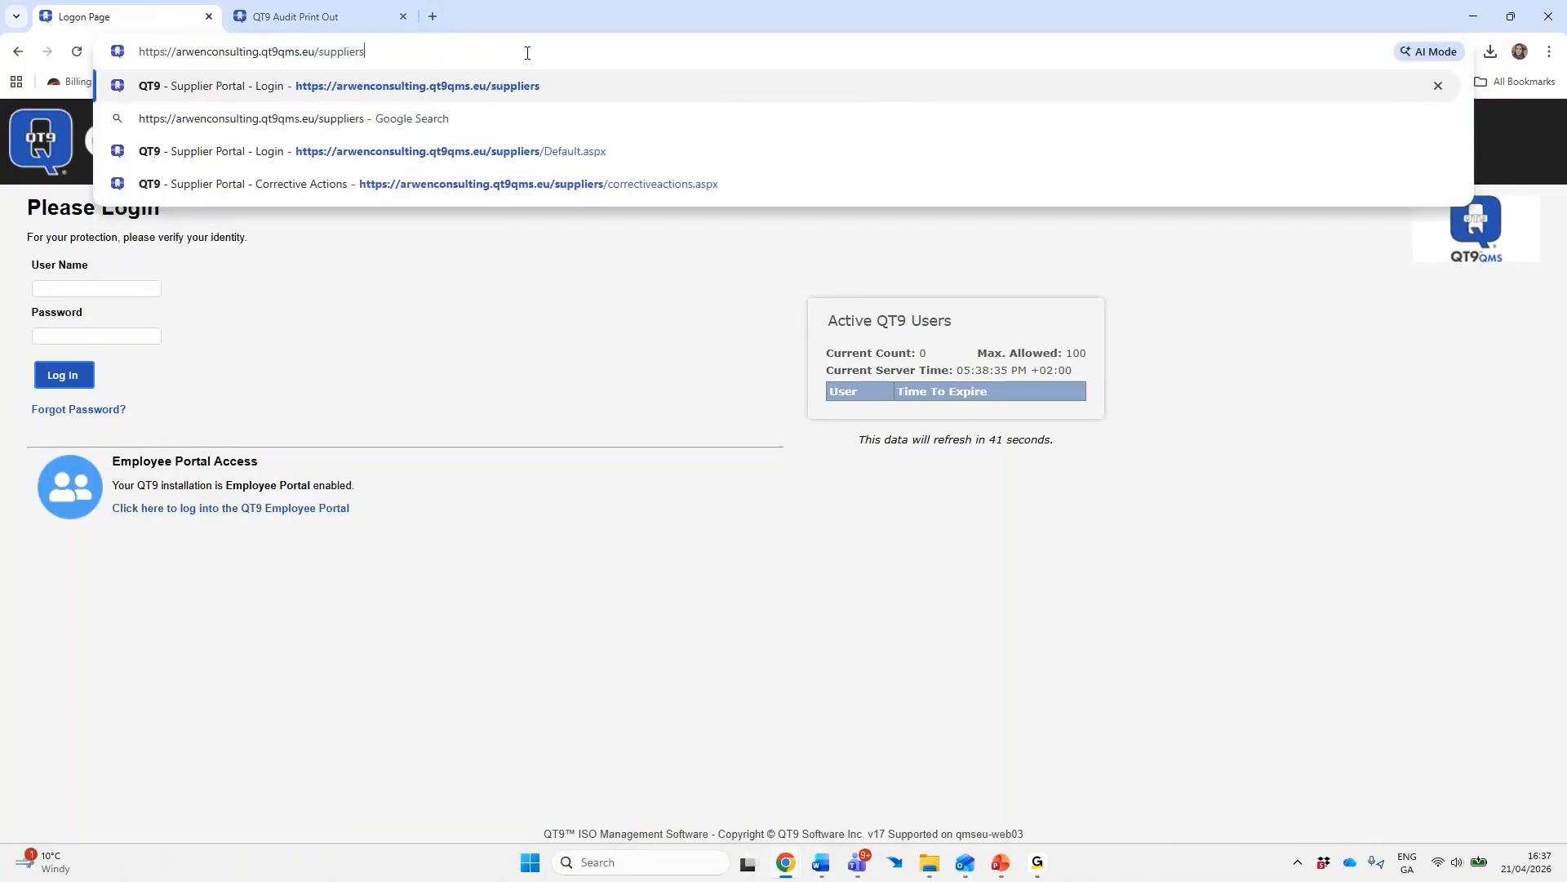
pyautogui.press('Return')
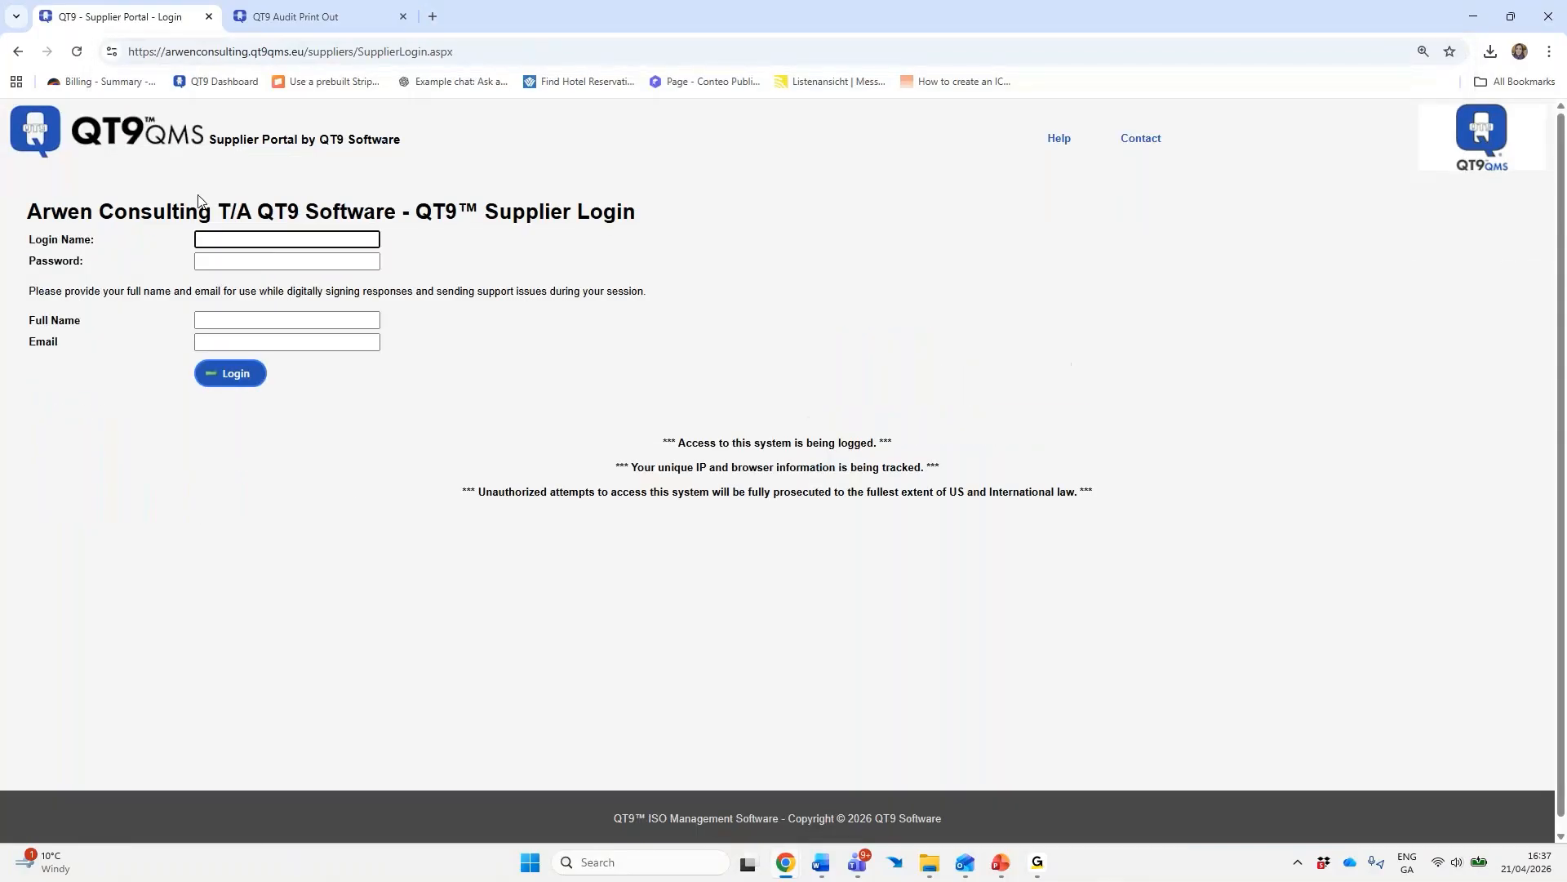
# Log in to the supplier portal with the supplier's login name and password, plus the contact's full name and e-mail
pyautogui.click(243, 238)
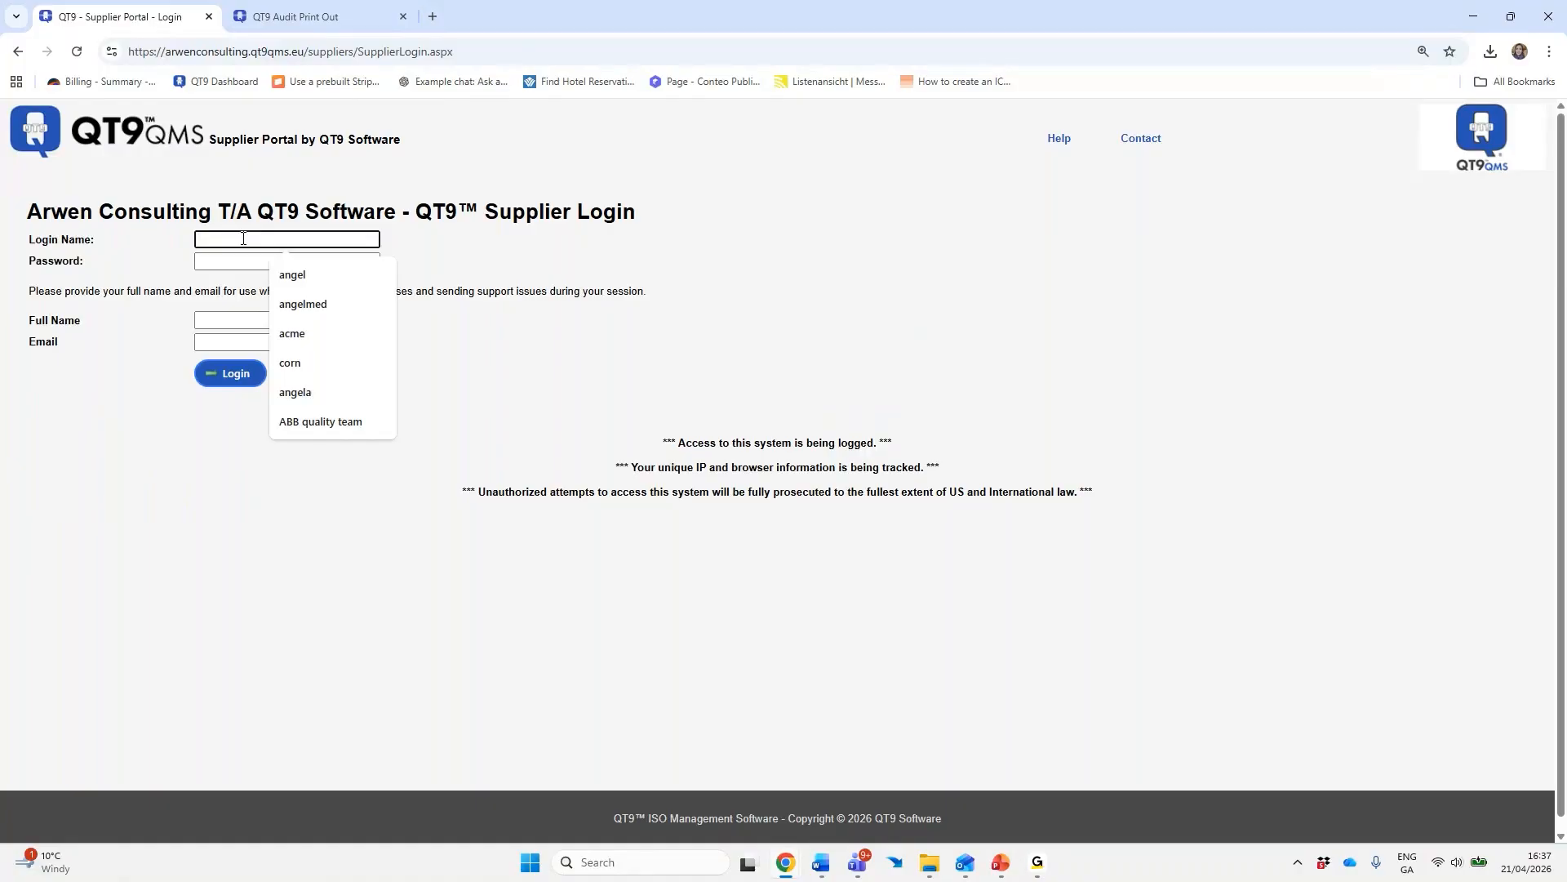
pyautogui.write('angel')
pyautogui.click(277, 266)
pyautogui.click(237, 263)
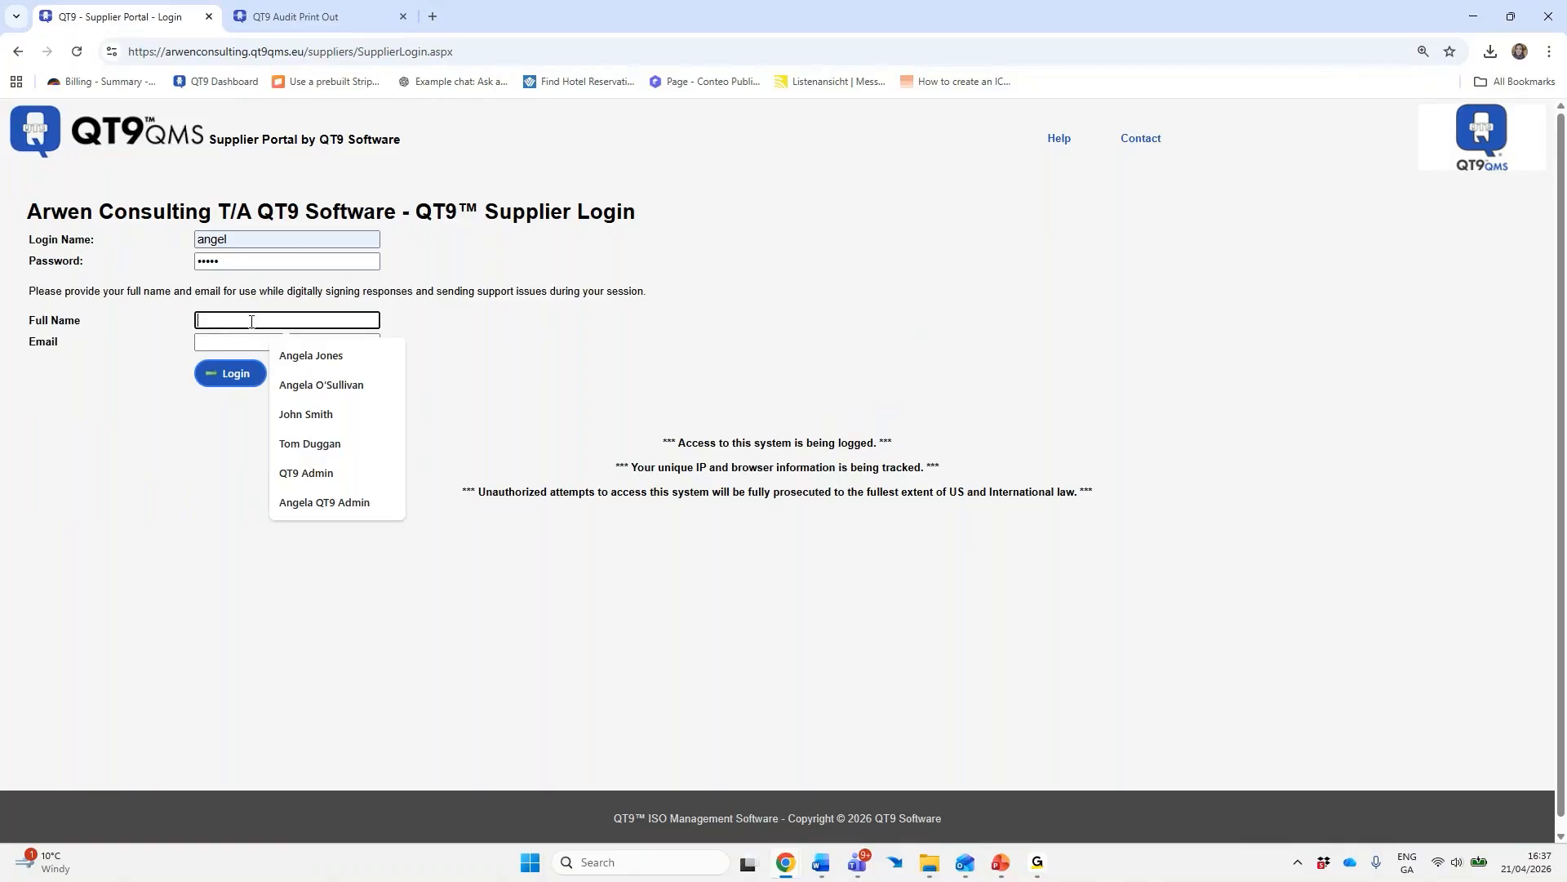
pyautogui.click(308, 442)
pyautogui.click(265, 342)
pyautogui.click(318, 374)
pyautogui.click(231, 375)
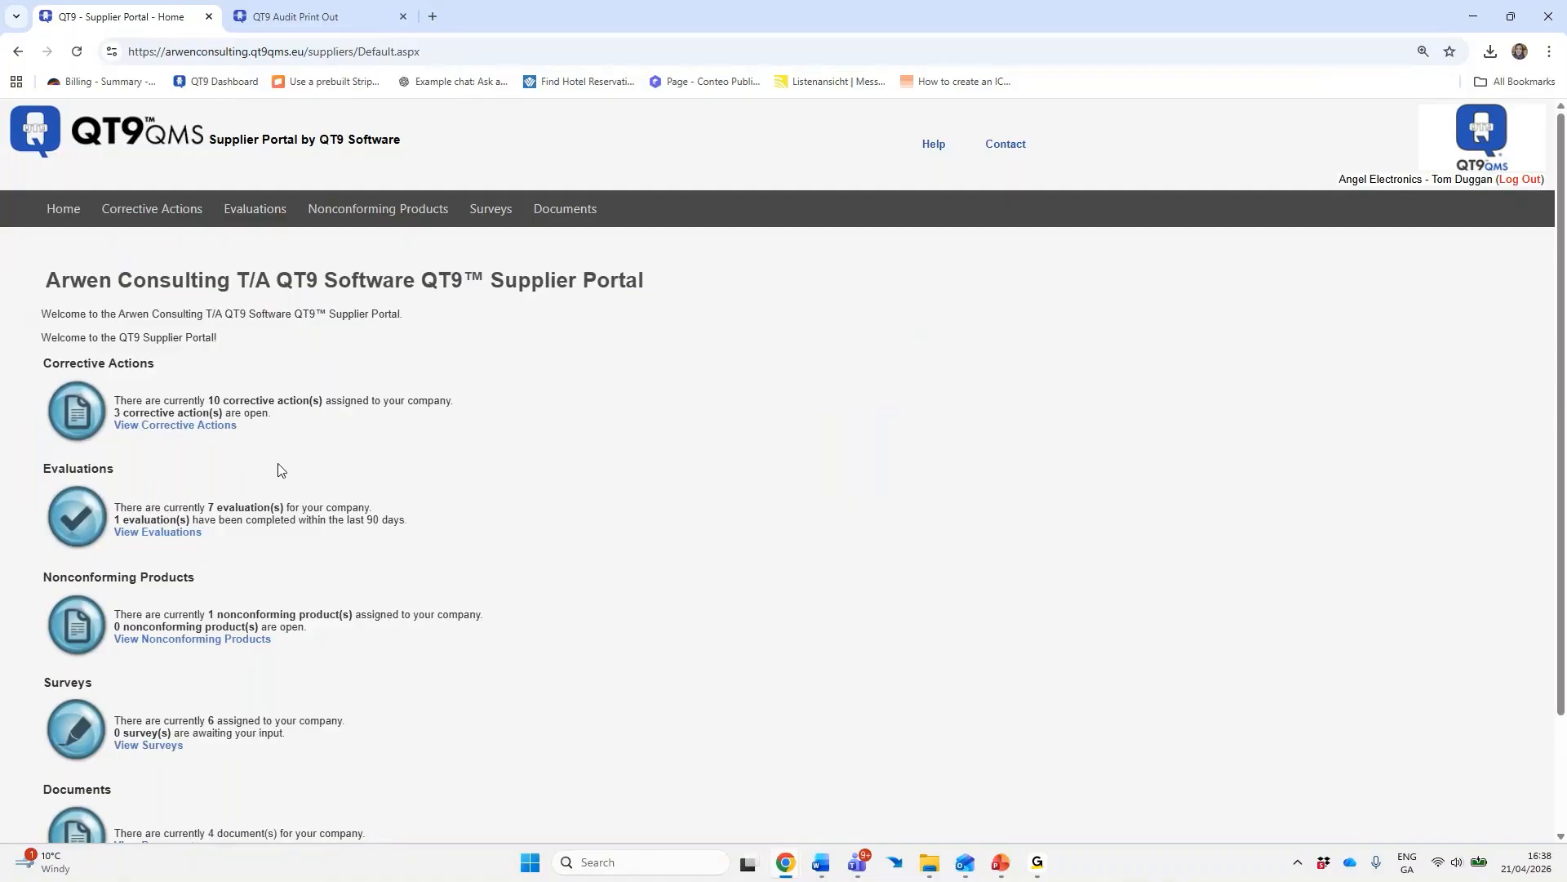
# View the supplier's corrective actions from the portal home page and open the one created from Audit #2070
pyautogui.scroll(-1, 280, 466)
pyautogui.scroll(-1, 179, 411)
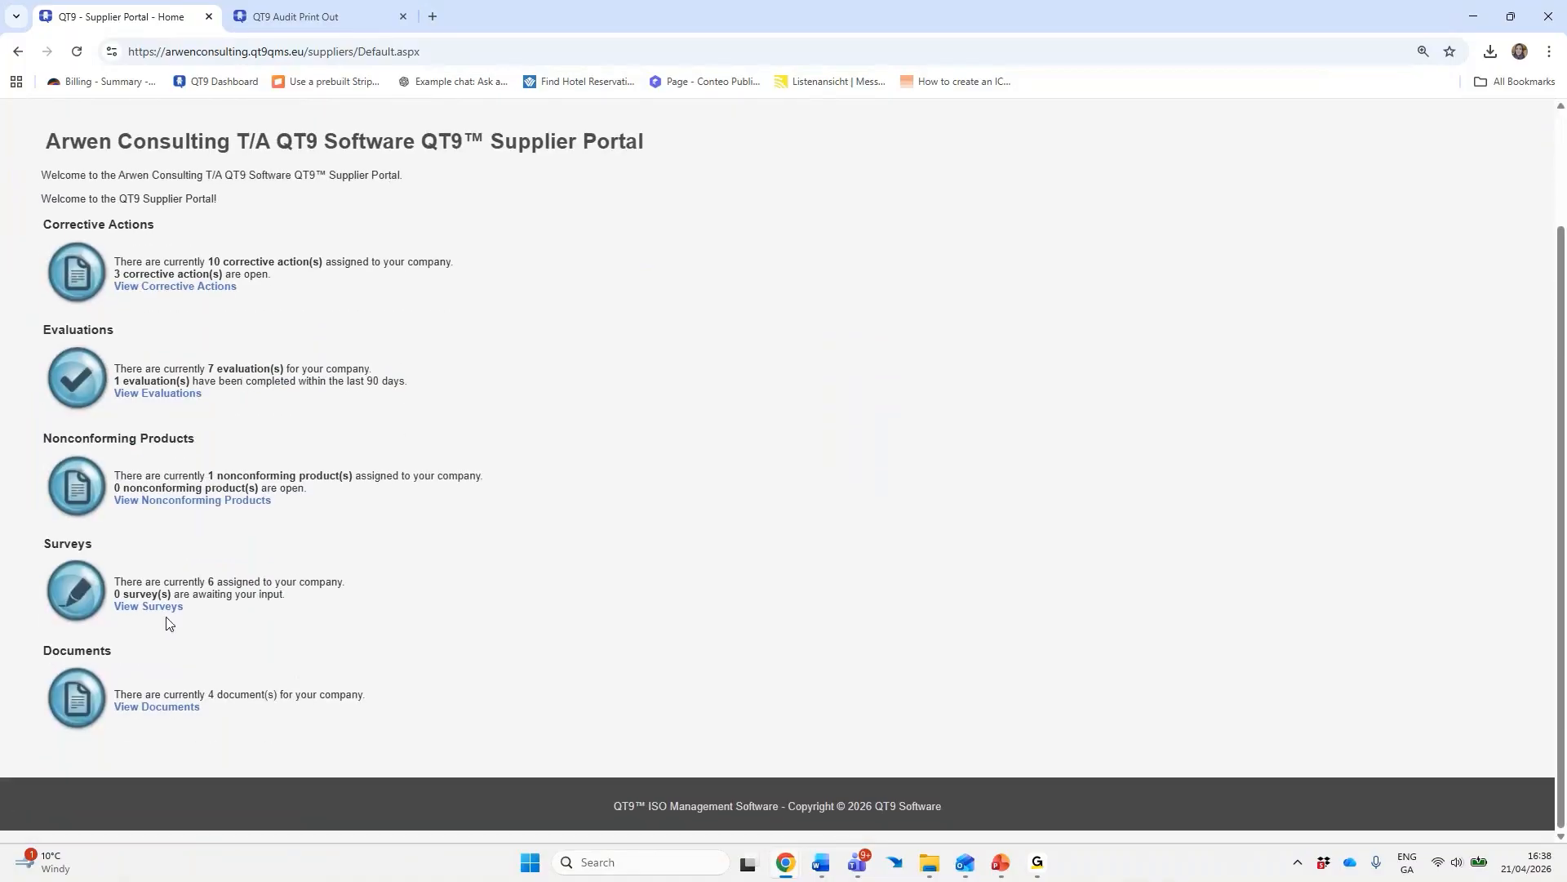
pyautogui.scroll(2, 318, 562)
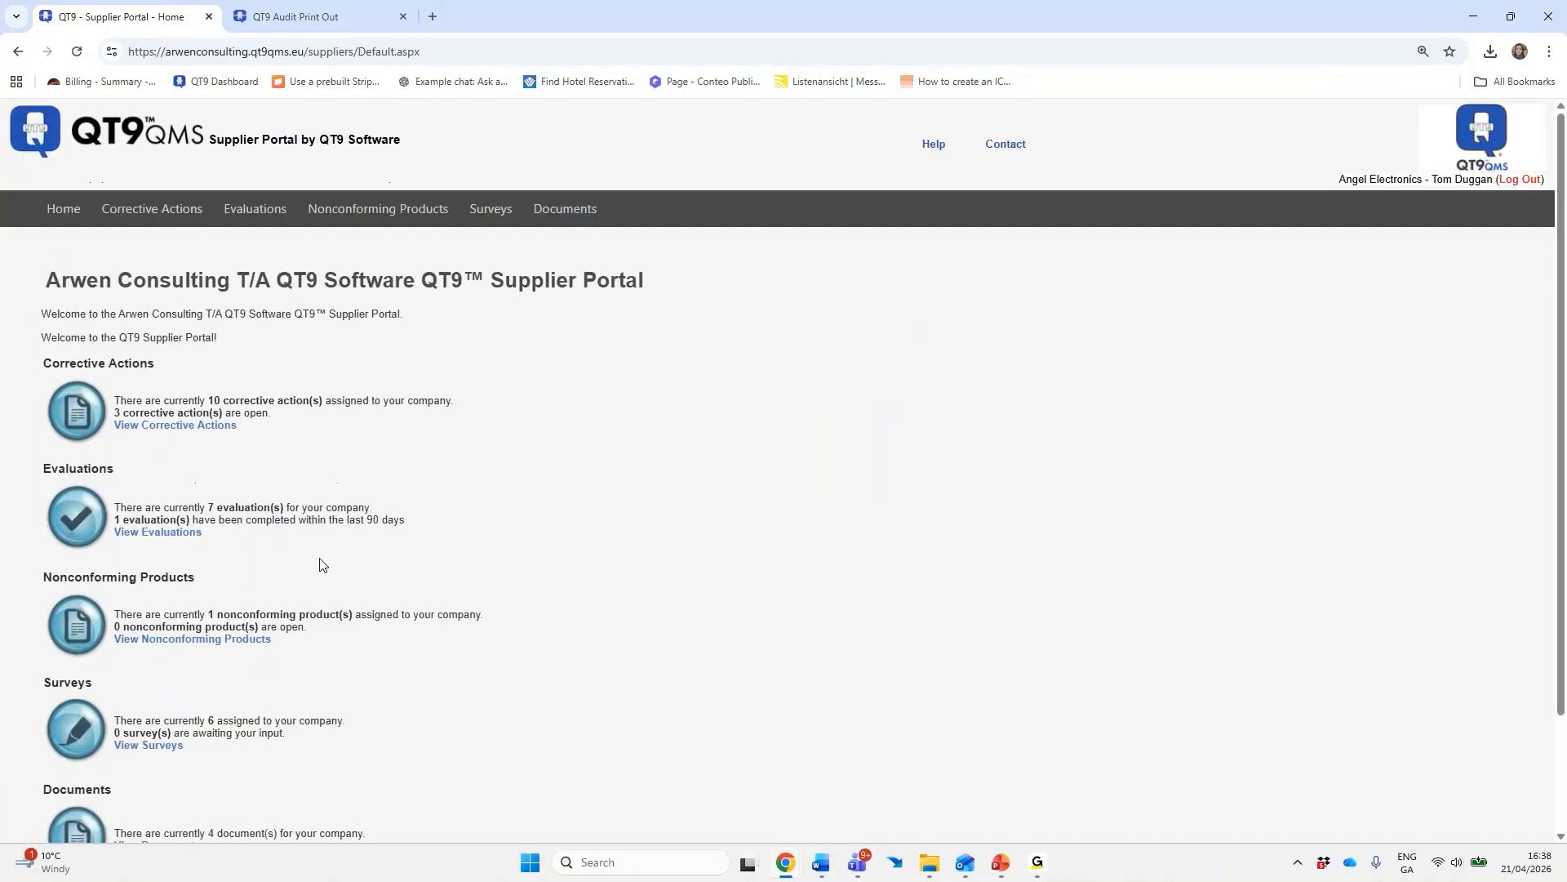
pyautogui.click(183, 432)
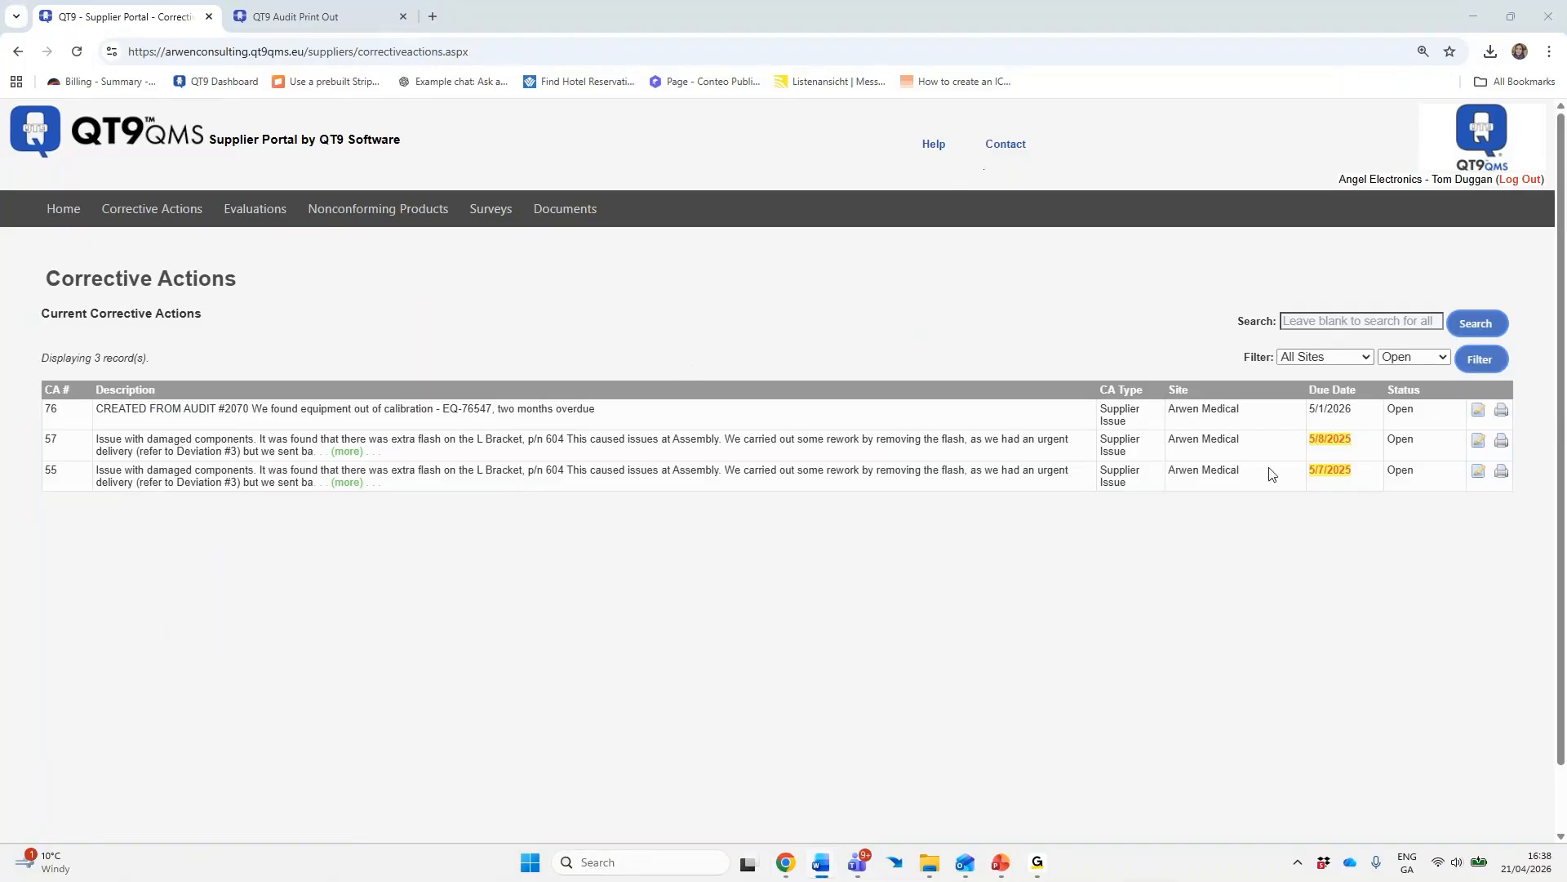
pyautogui.click(1480, 411)
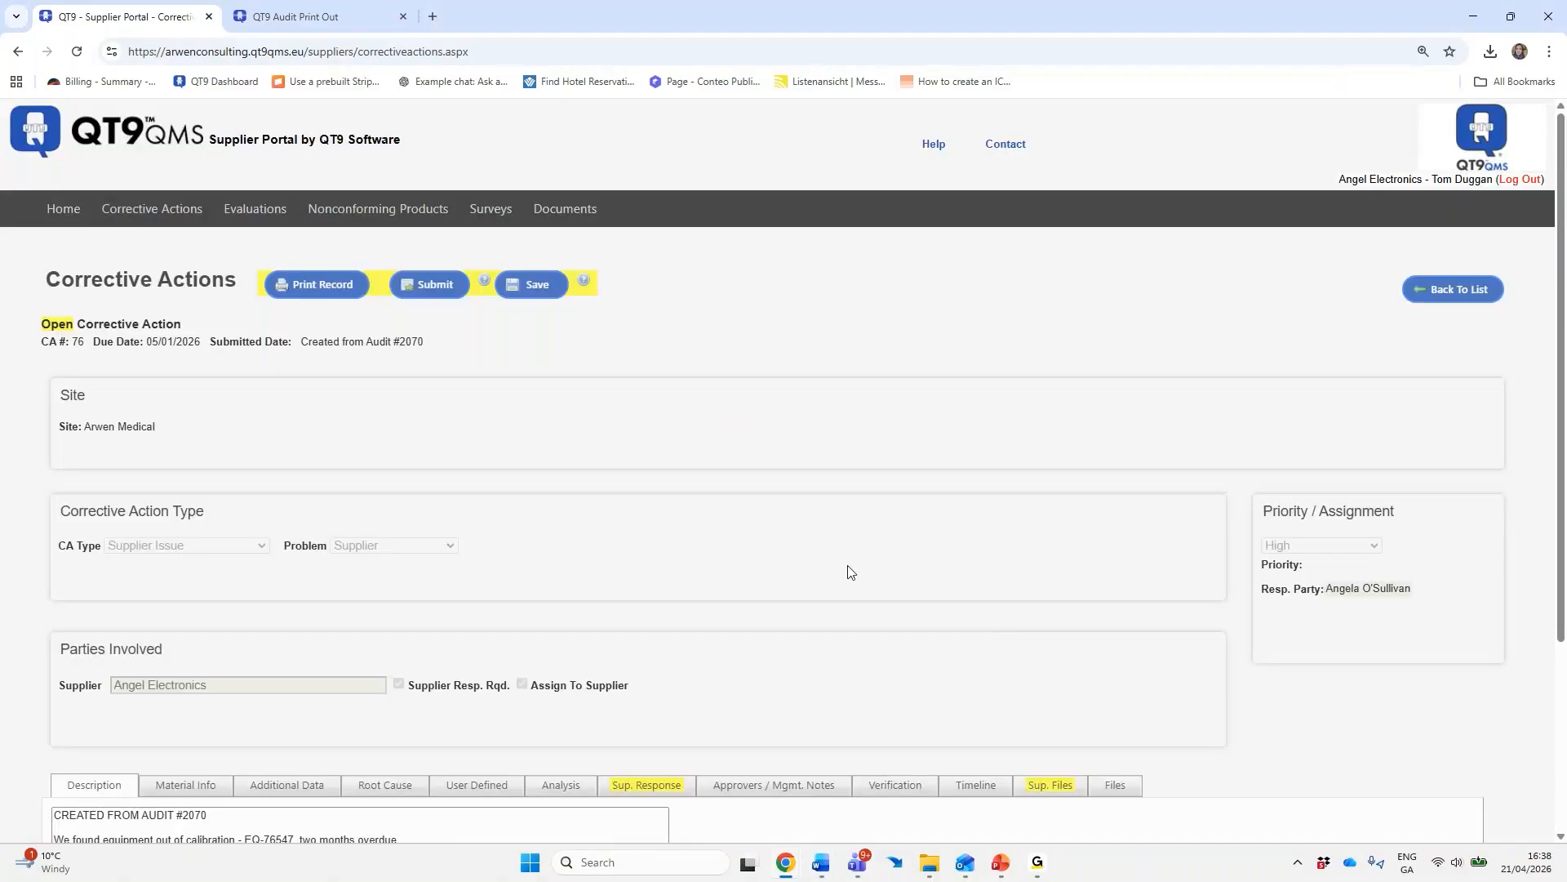
# Review the corrective action's details, from its description and root cause through analysis, supplier response and attached files
pyautogui.scroll(-3, 846, 575)
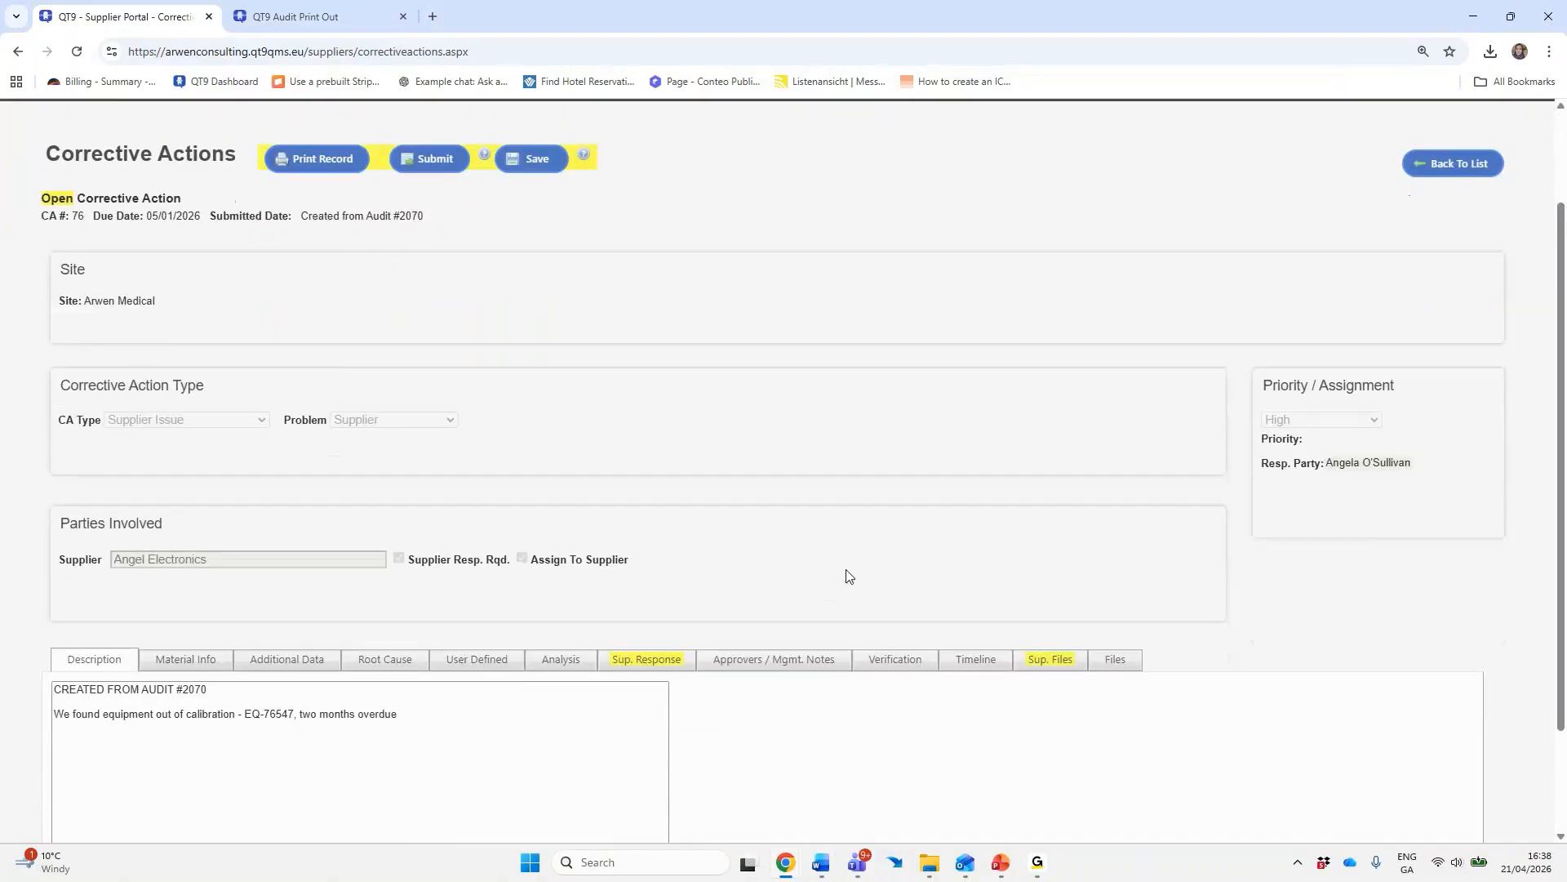
pyautogui.scroll(2, 846, 576)
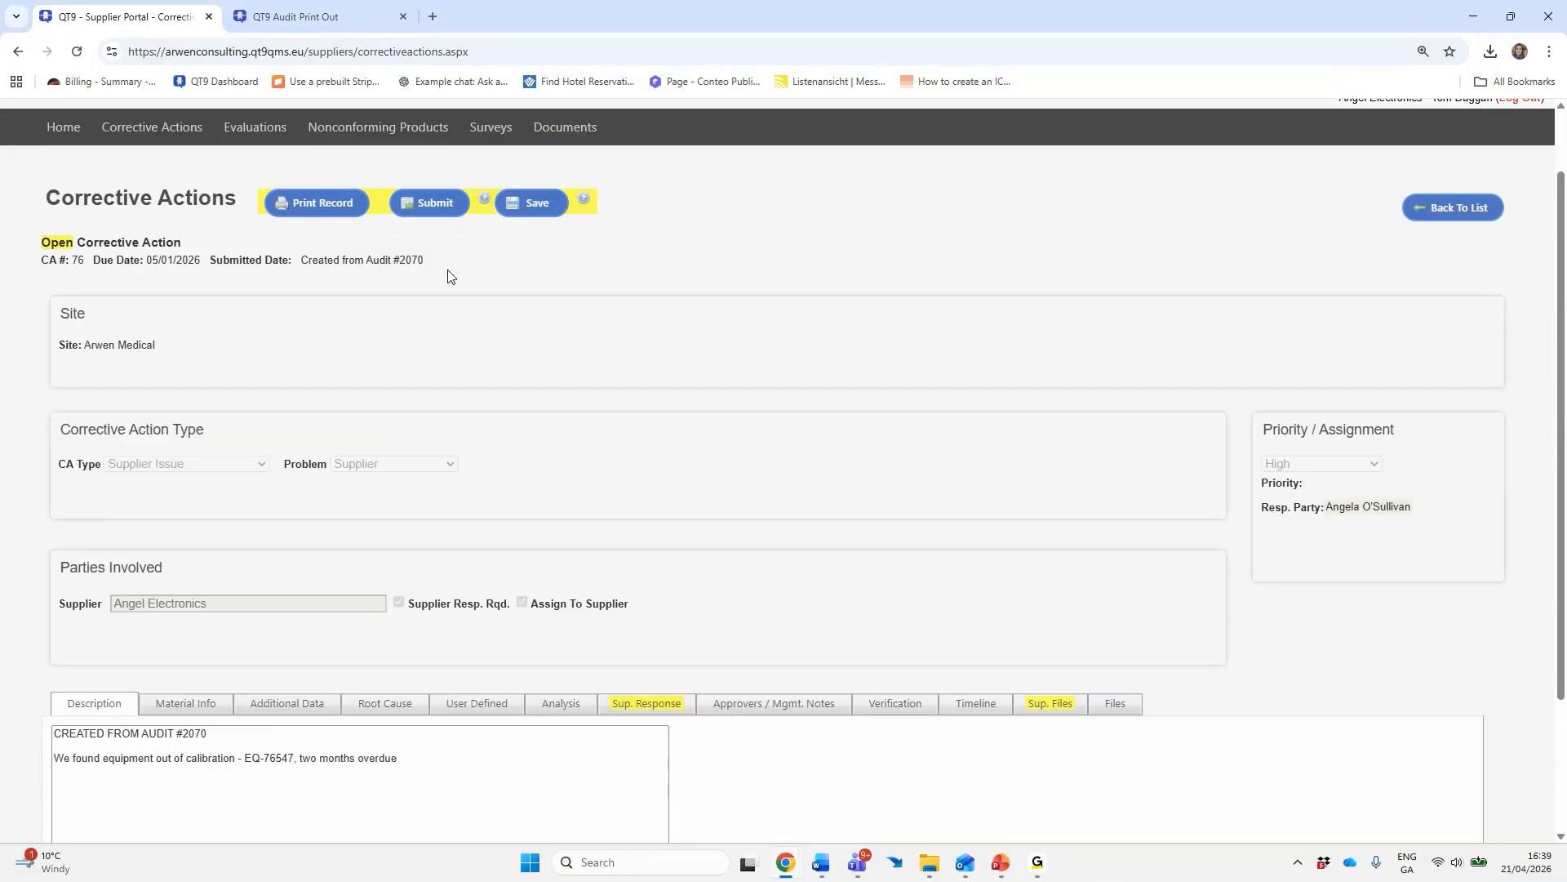
pyautogui.scroll(-2, 469, 342)
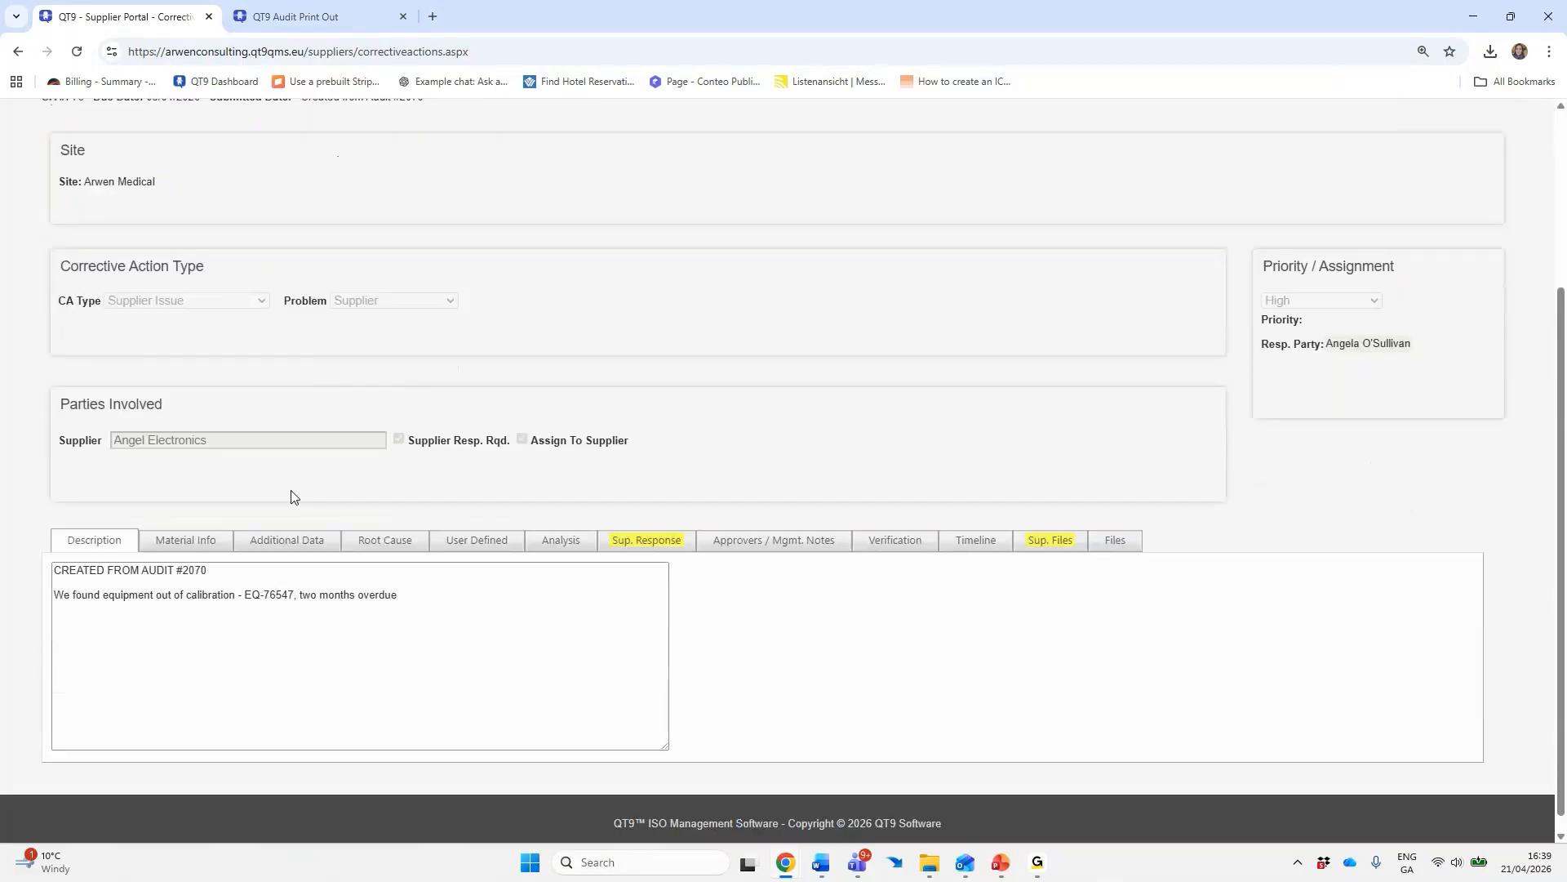
pyautogui.click(188, 547)
pyautogui.click(267, 542)
pyautogui.click(362, 545)
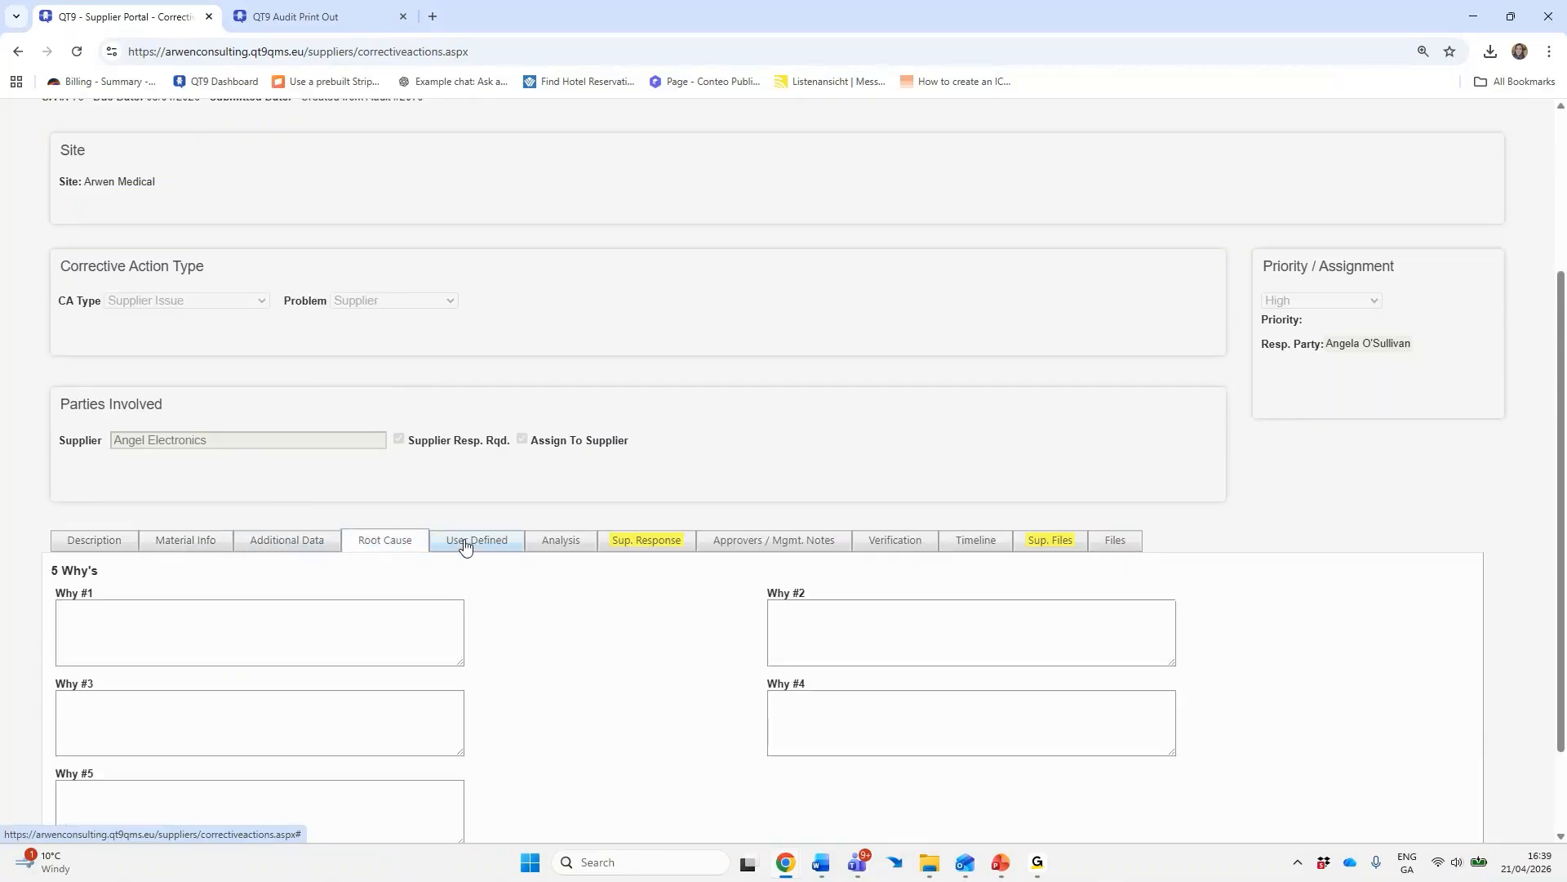
pyautogui.click(465, 545)
pyautogui.click(360, 545)
pyautogui.click(555, 541)
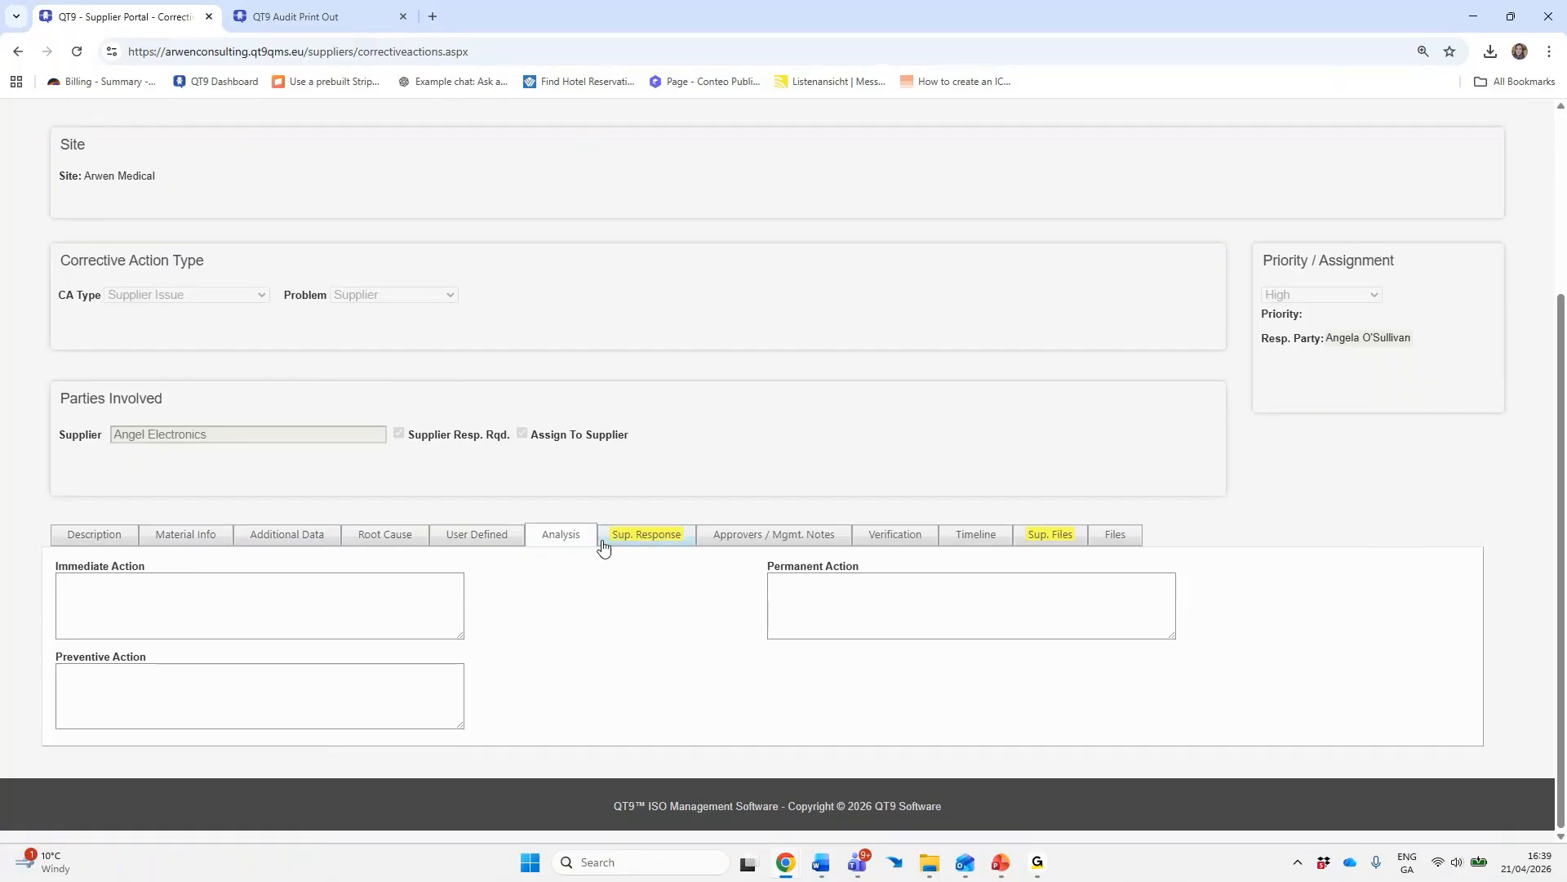
pyautogui.click(618, 539)
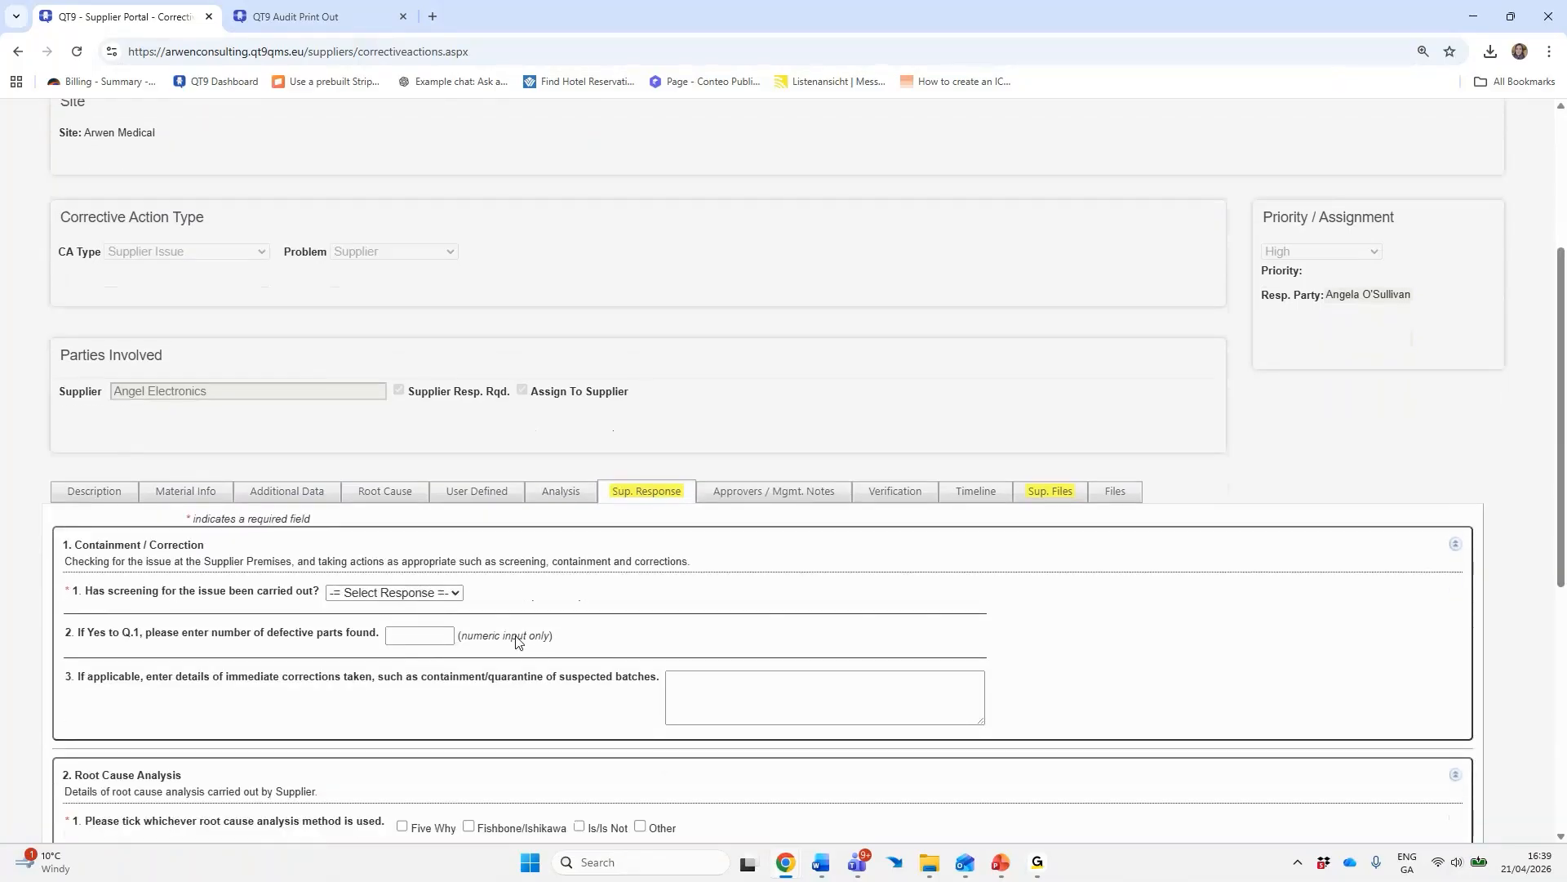
pyautogui.click(1061, 452)
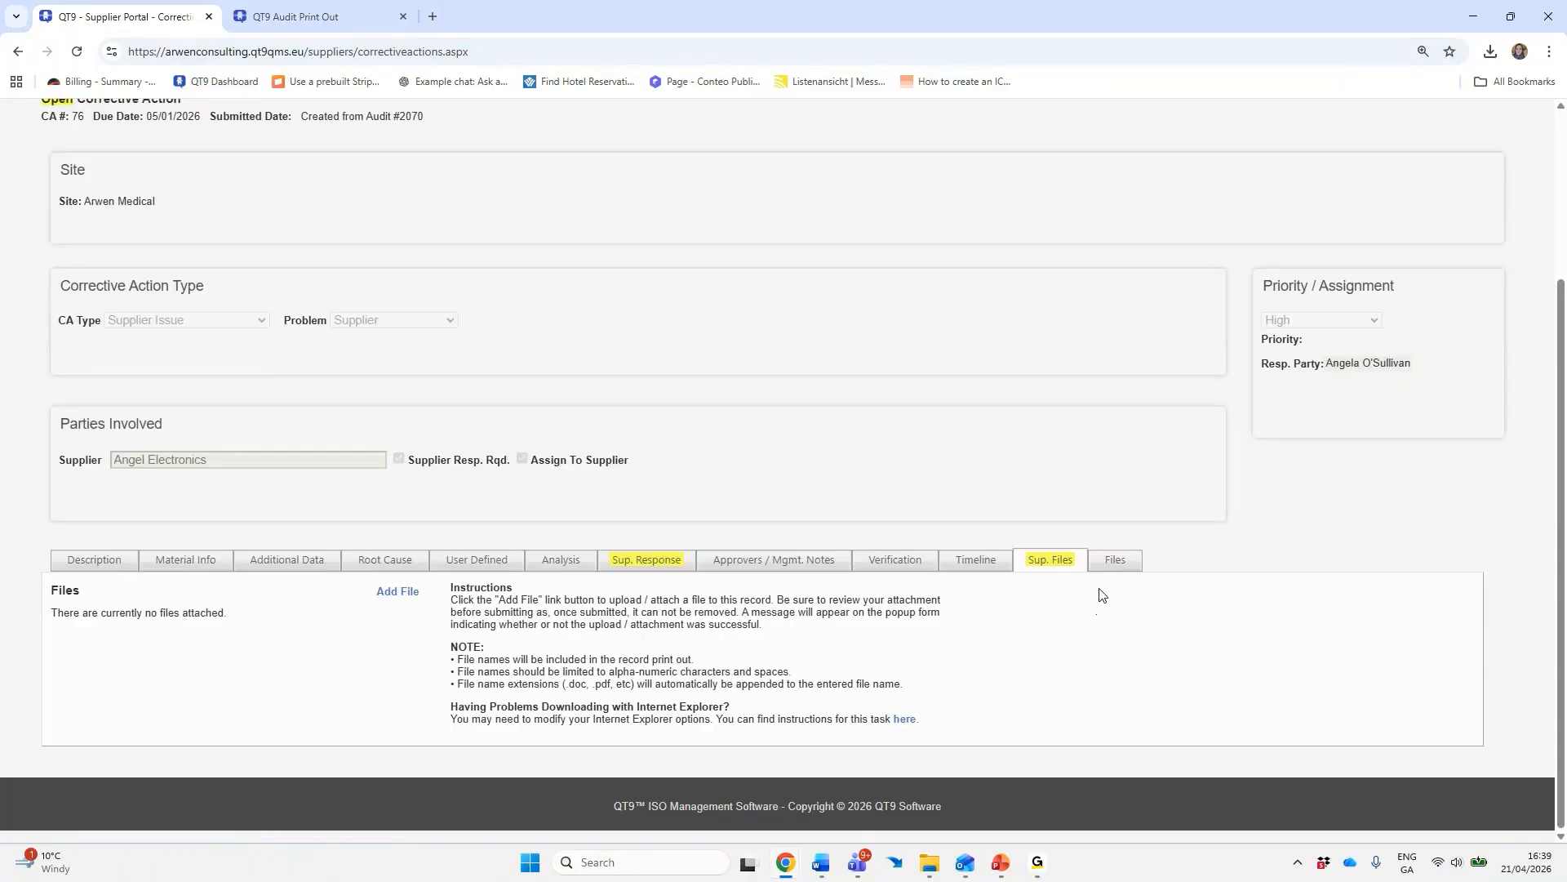
pyautogui.click(1110, 568)
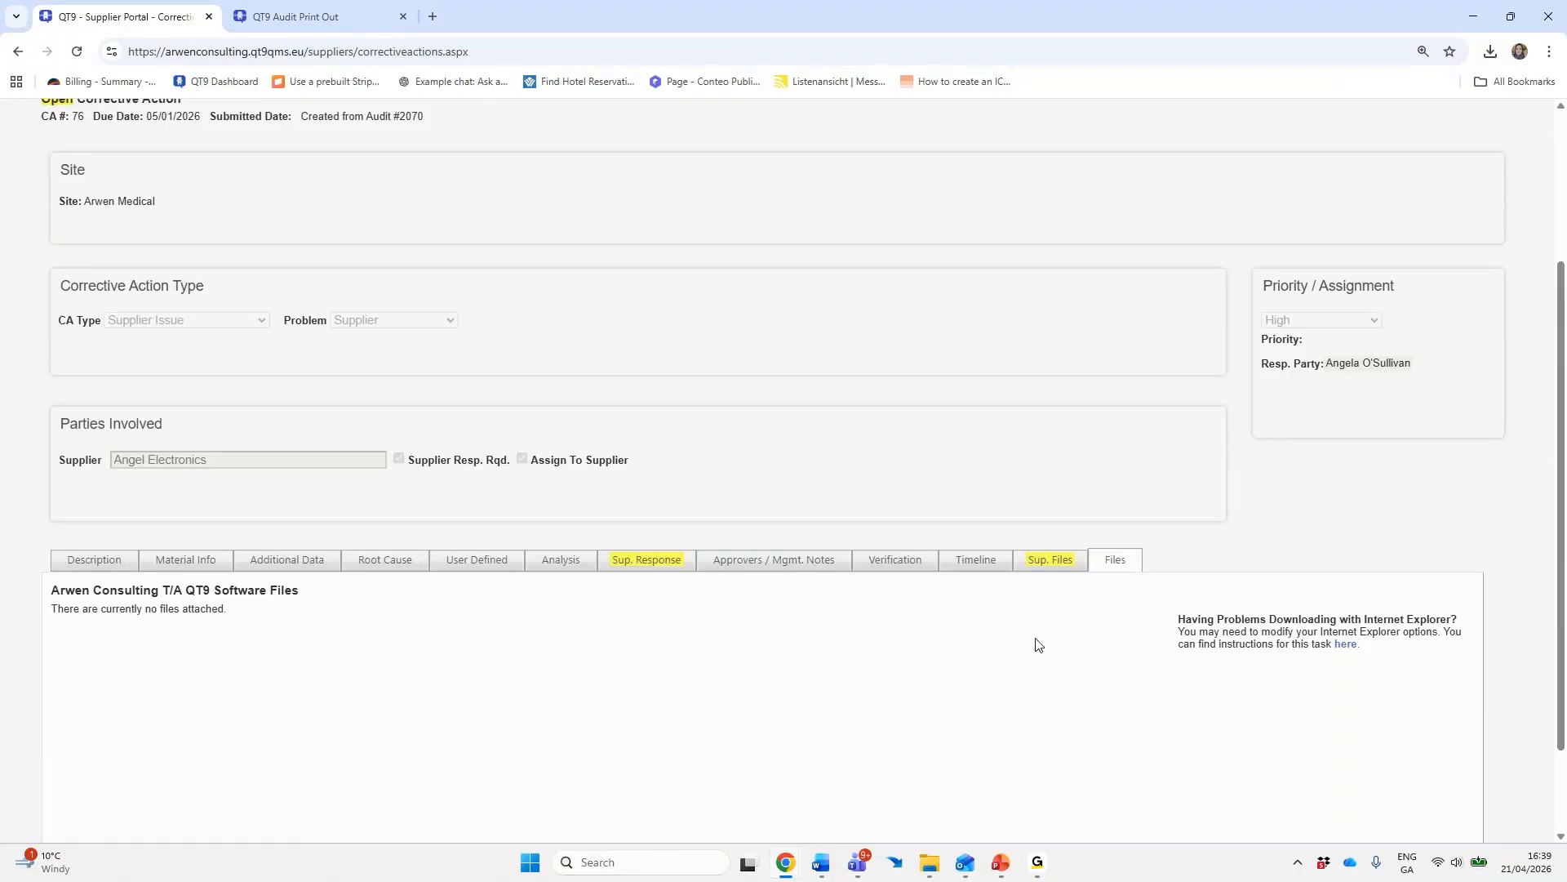
pyautogui.click(1056, 564)
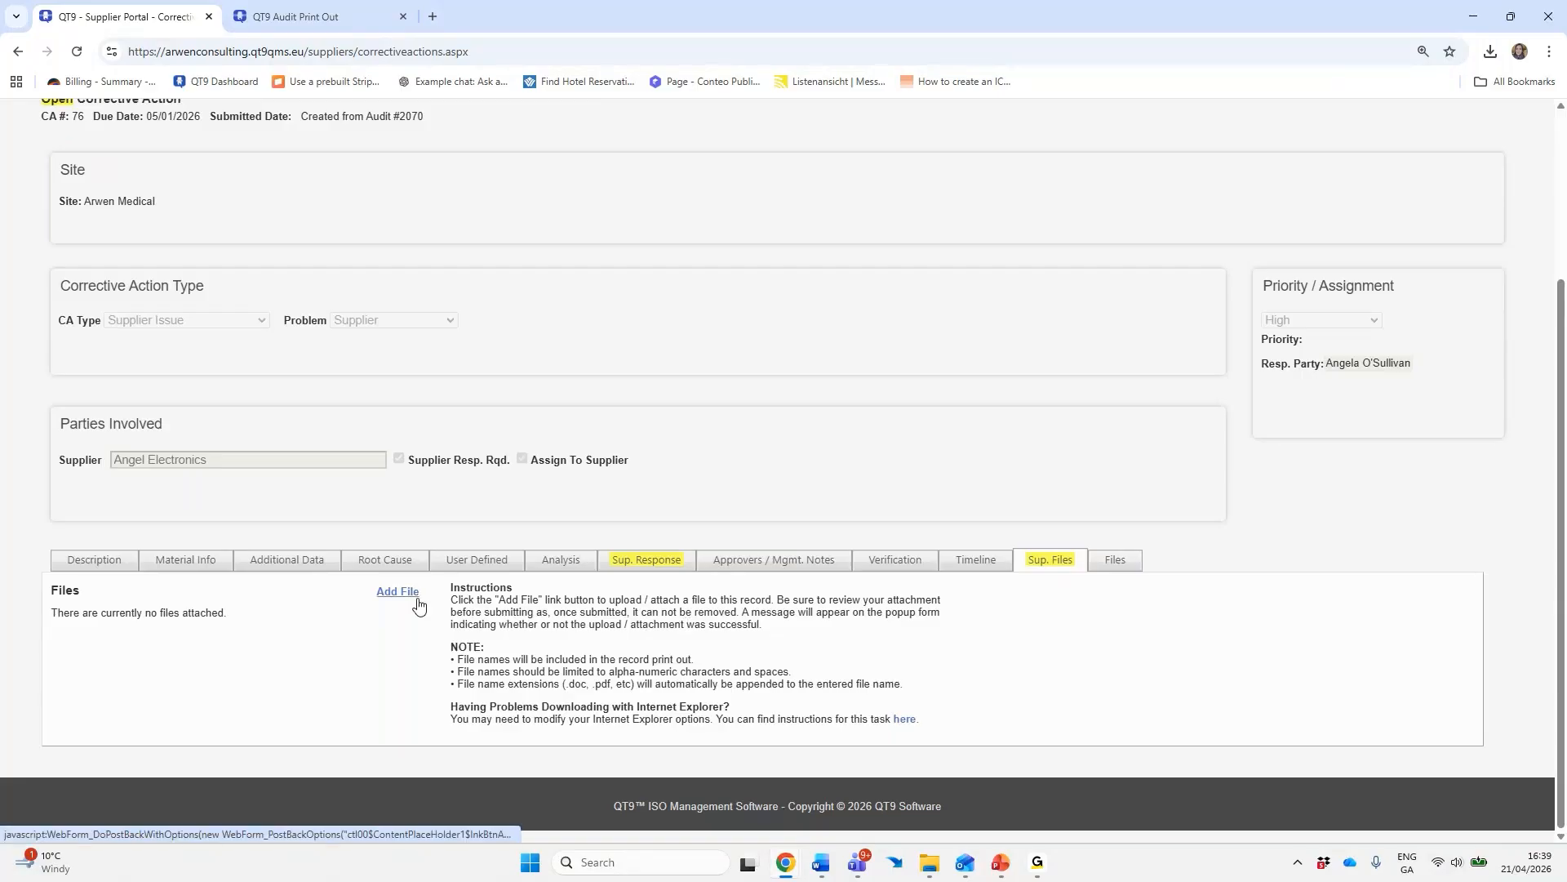
# In the supplier response's Containment / Correction section, answer Yes to screening, enter 0 defective parts and n/a for immediate corrections
pyautogui.click(646, 560)
pyautogui.scroll(-4, 743, 575)
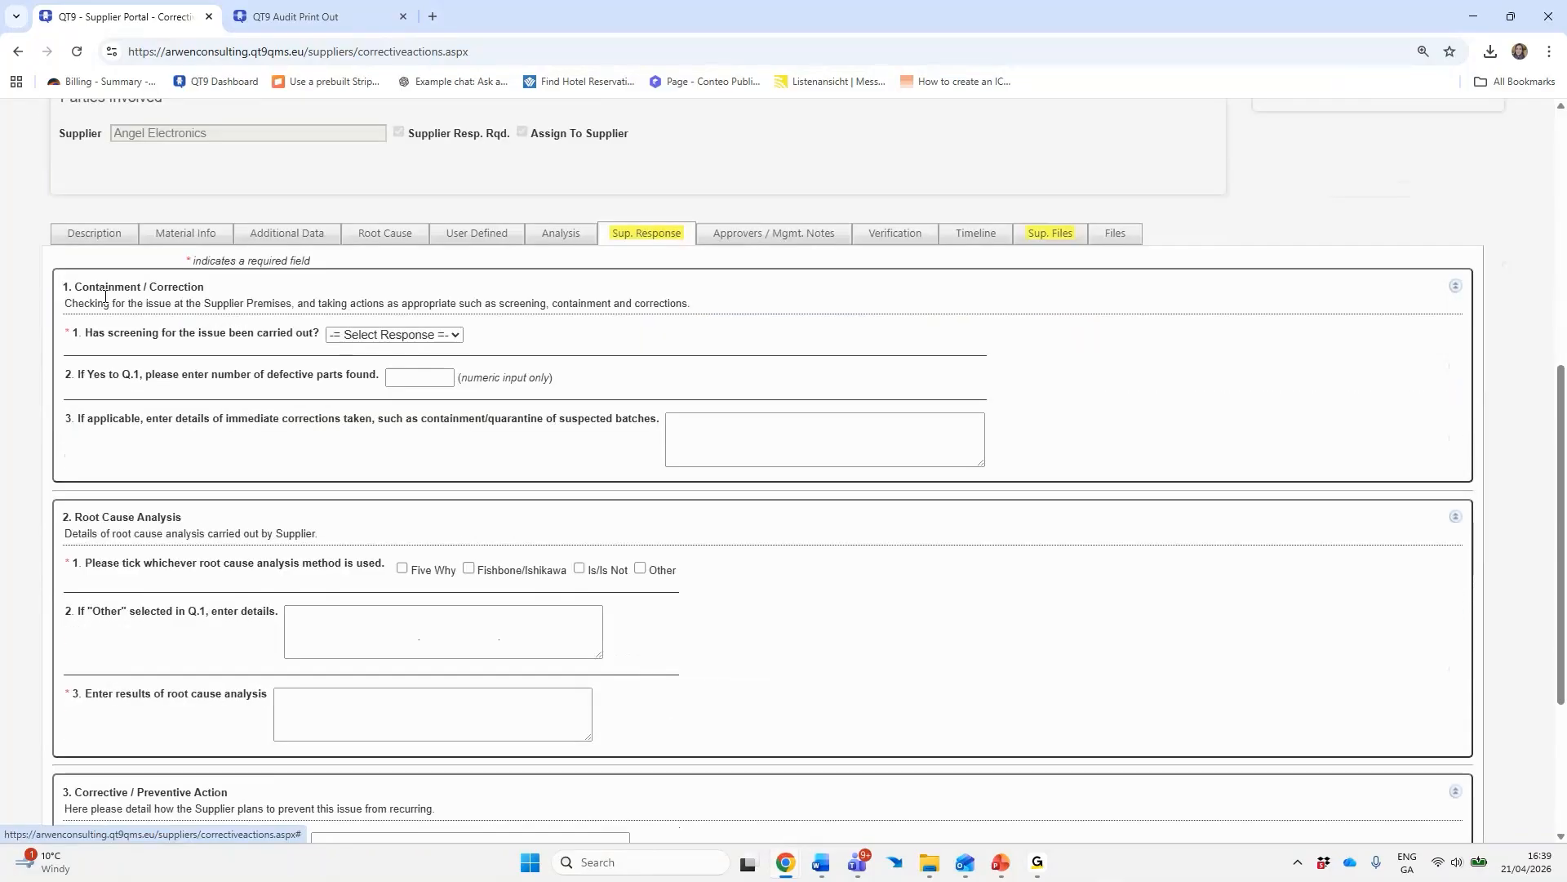
pyautogui.scroll(-2, 315, 600)
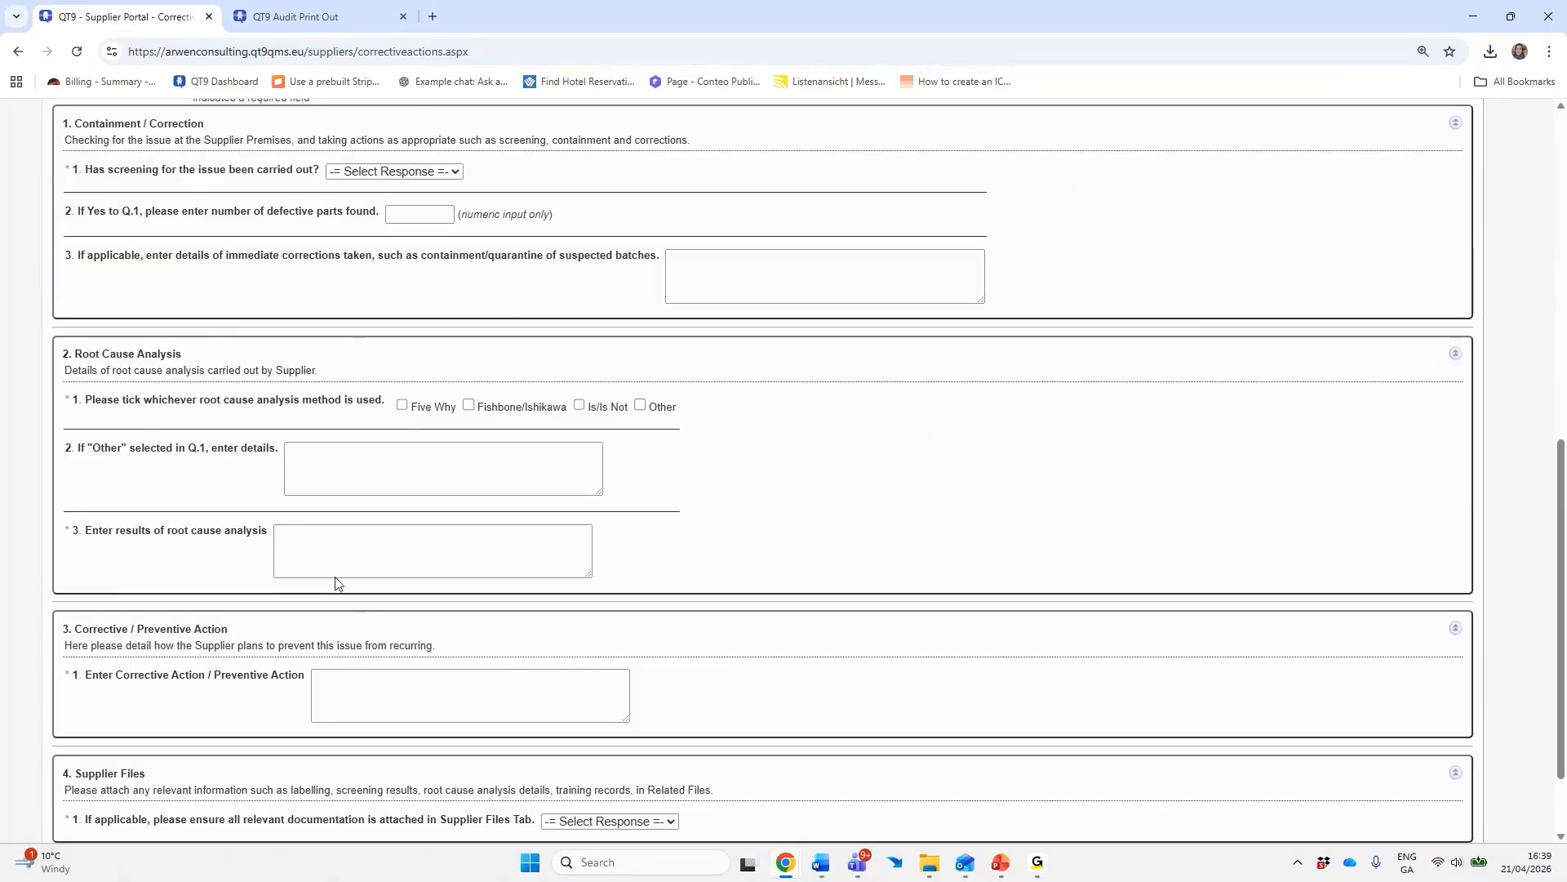
pyautogui.scroll(1, 327, 571)
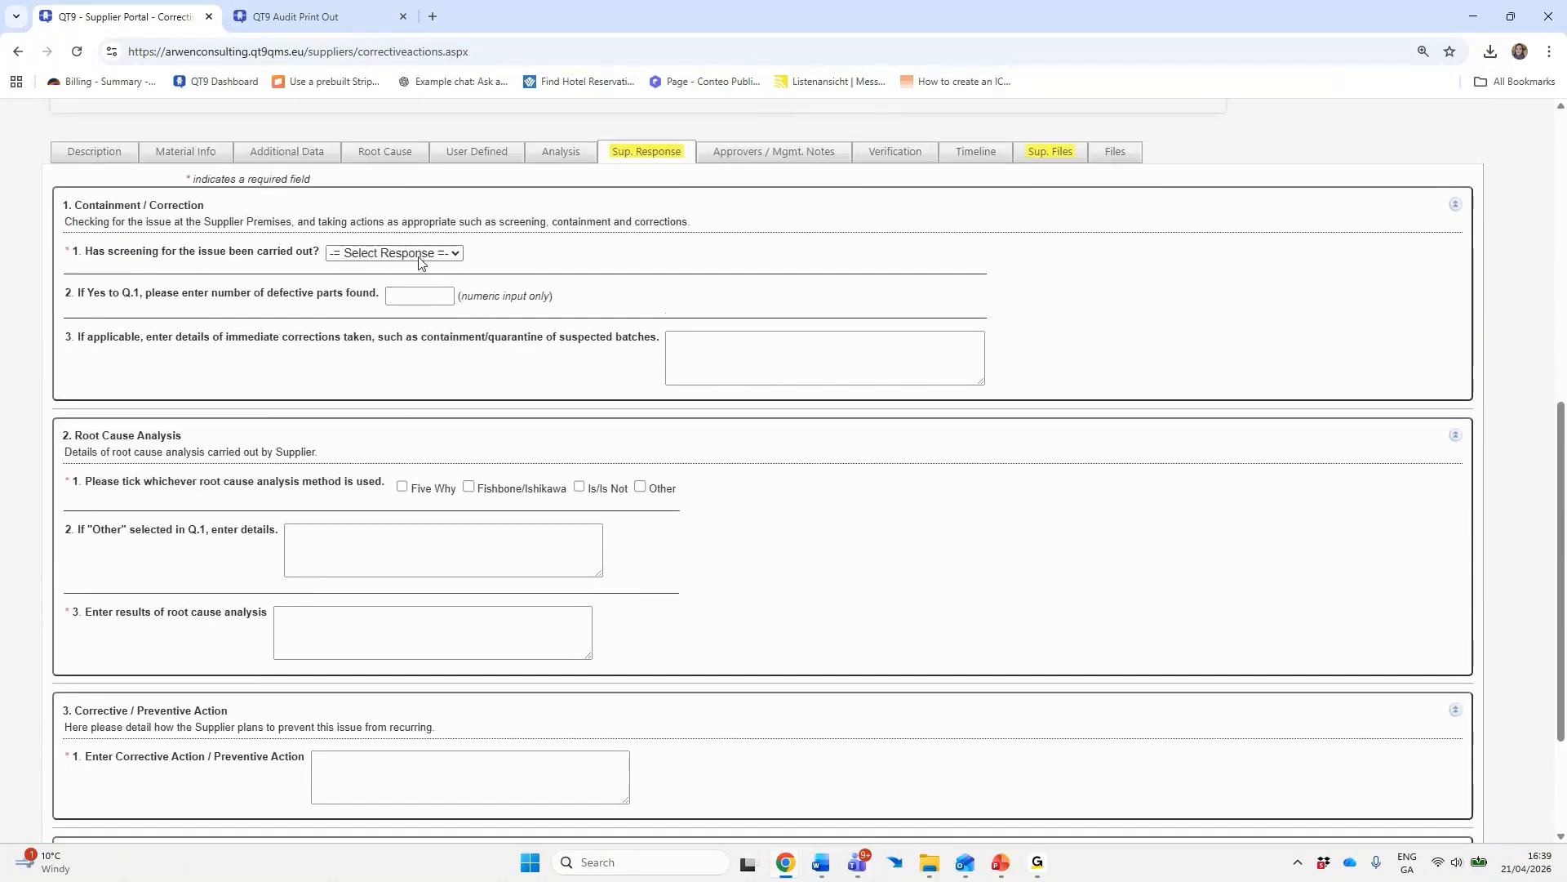
pyautogui.click(413, 254)
pyautogui.click(404, 291)
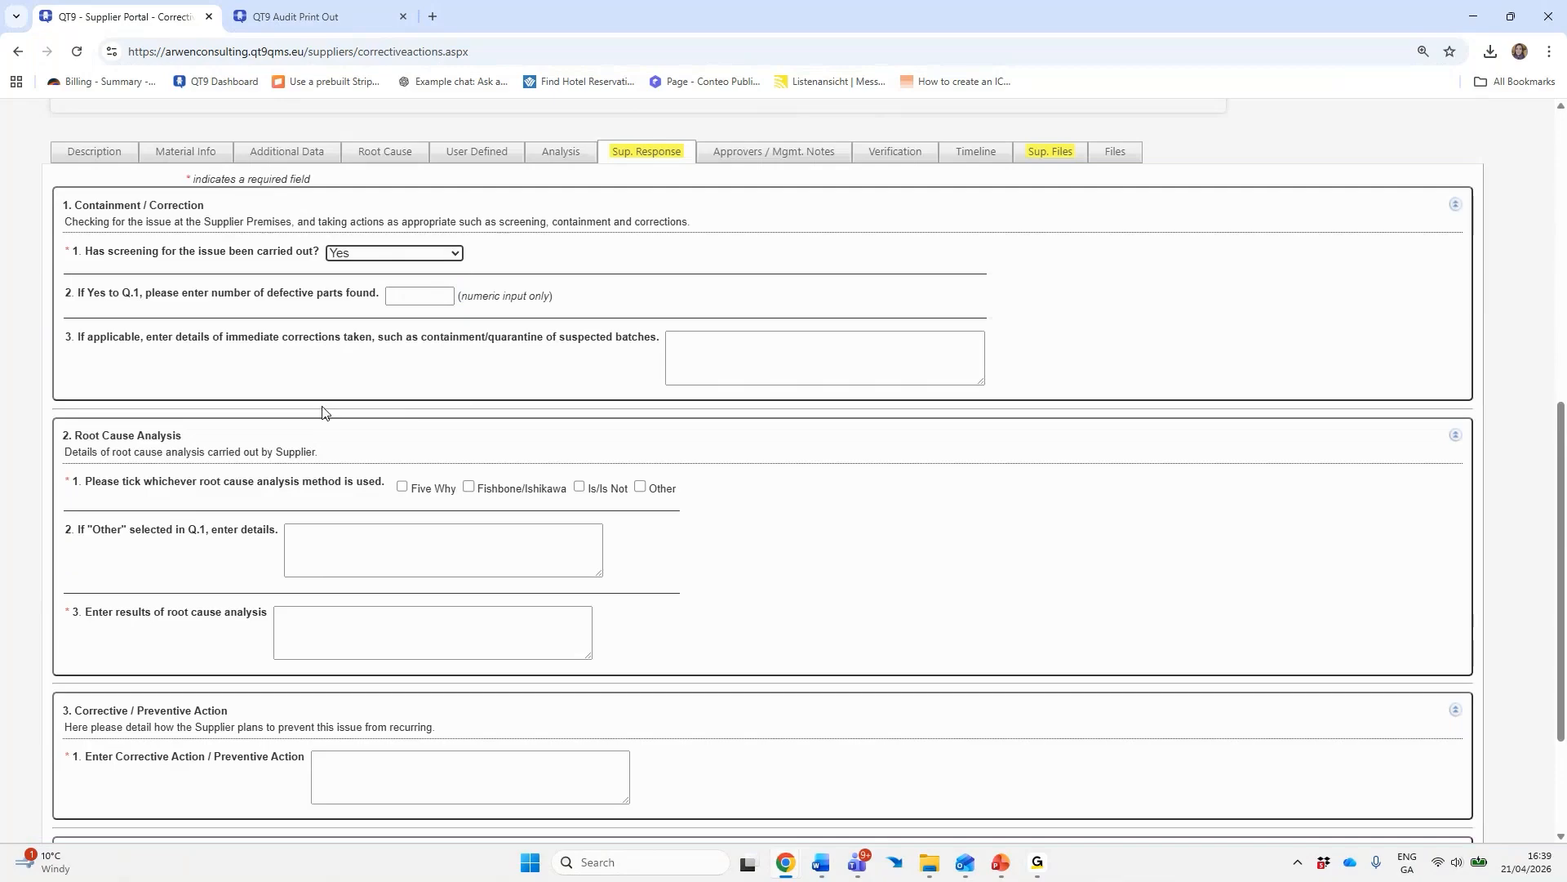
pyautogui.click(424, 297)
pyautogui.write('0')
pyautogui.click(738, 346)
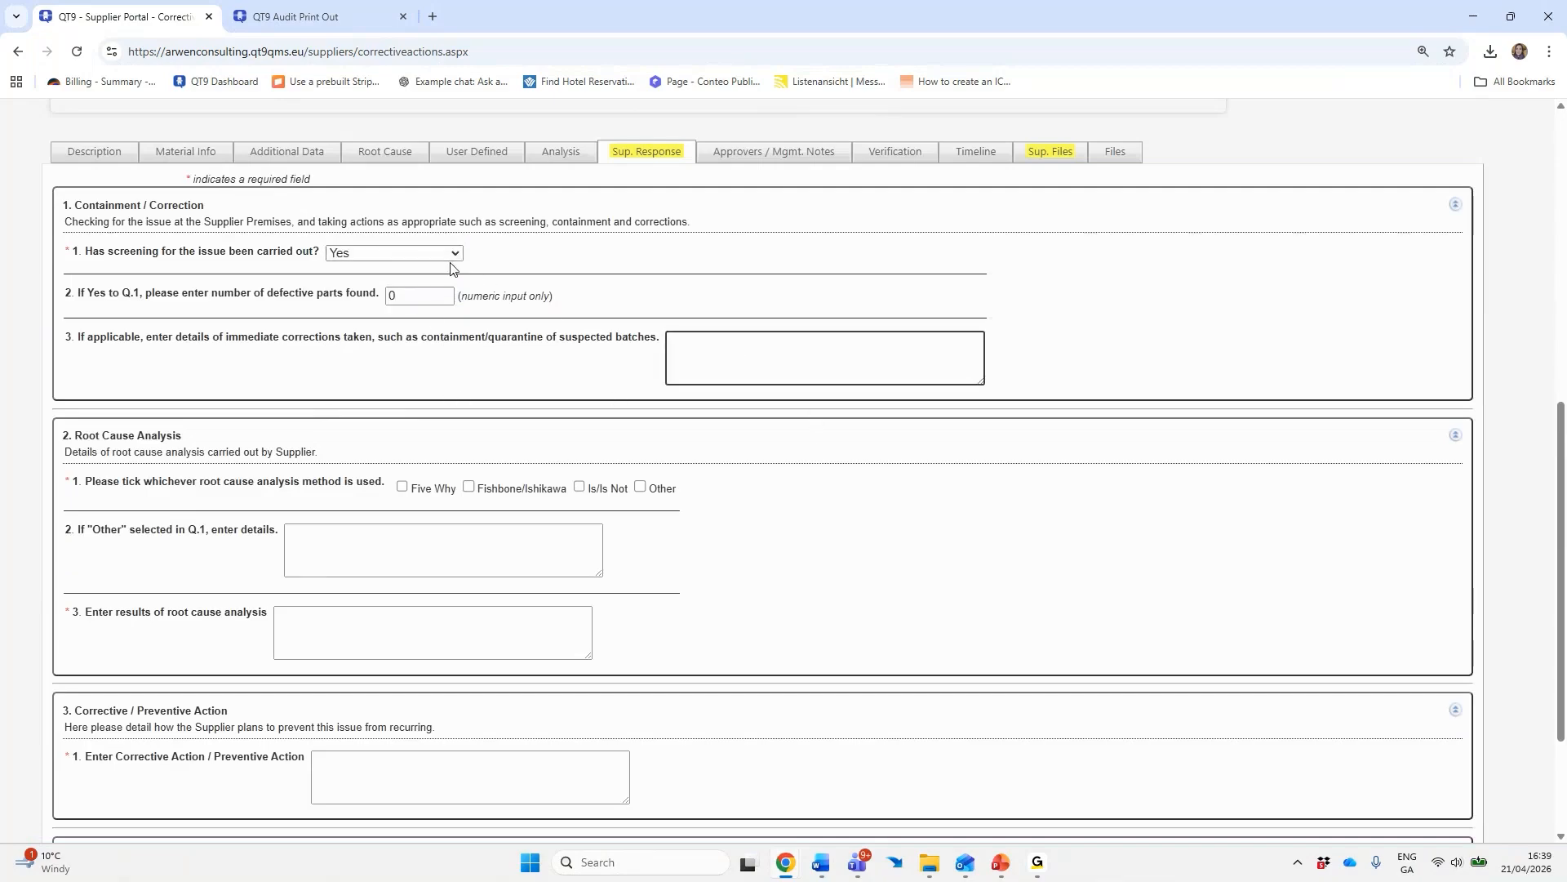
pyautogui.write('n/a')
# In the Root Cause Analysis section, choose Five Why as the method and enter "Faulty equipment" as the result
pyautogui.click(405, 491)
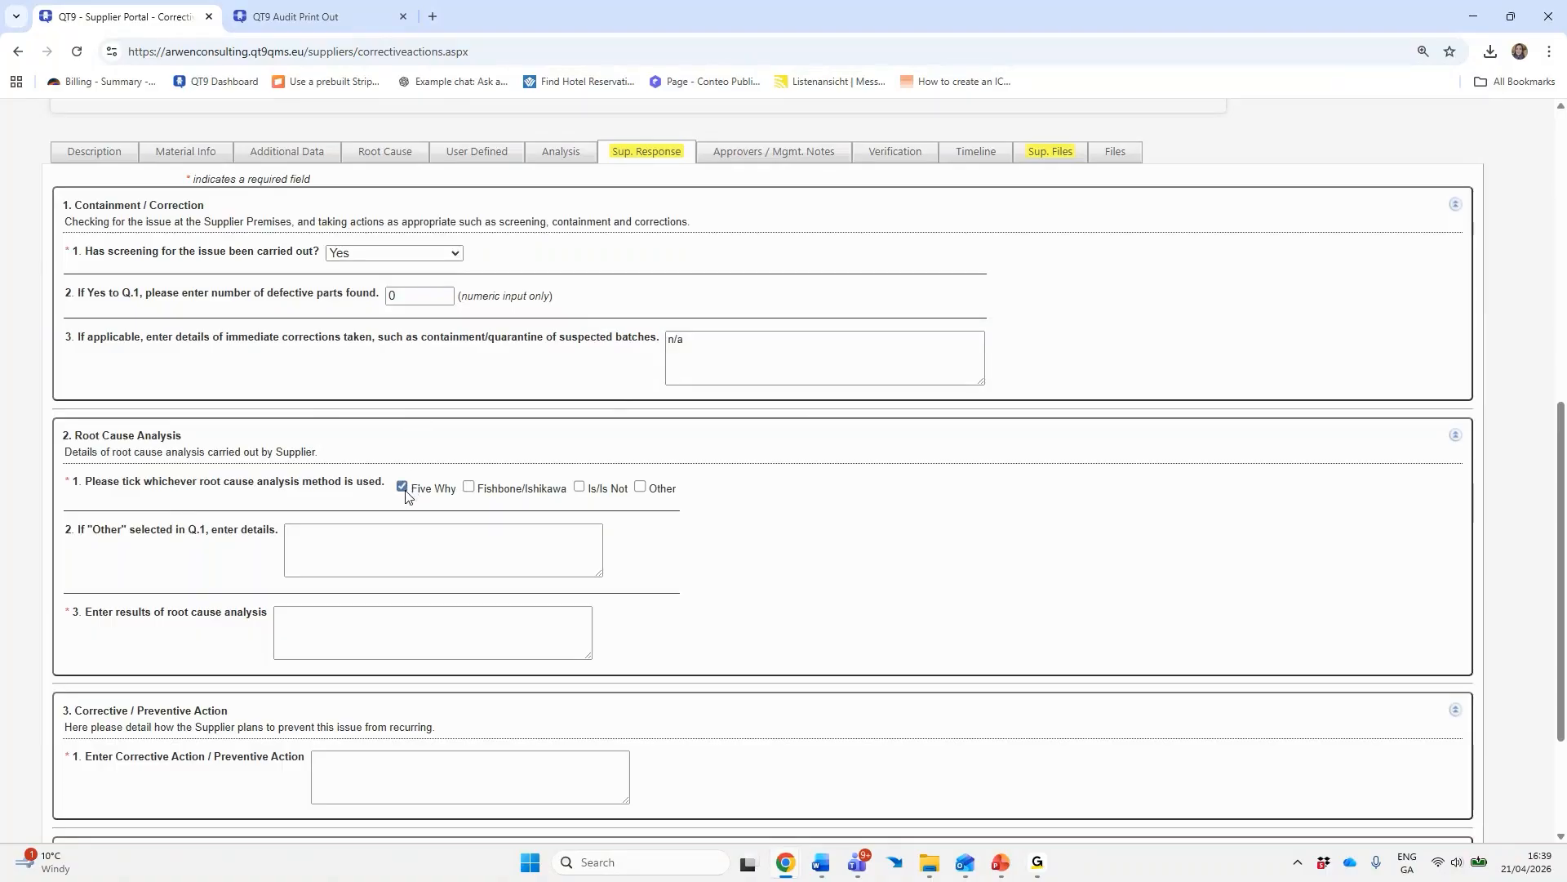
pyautogui.click(348, 619)
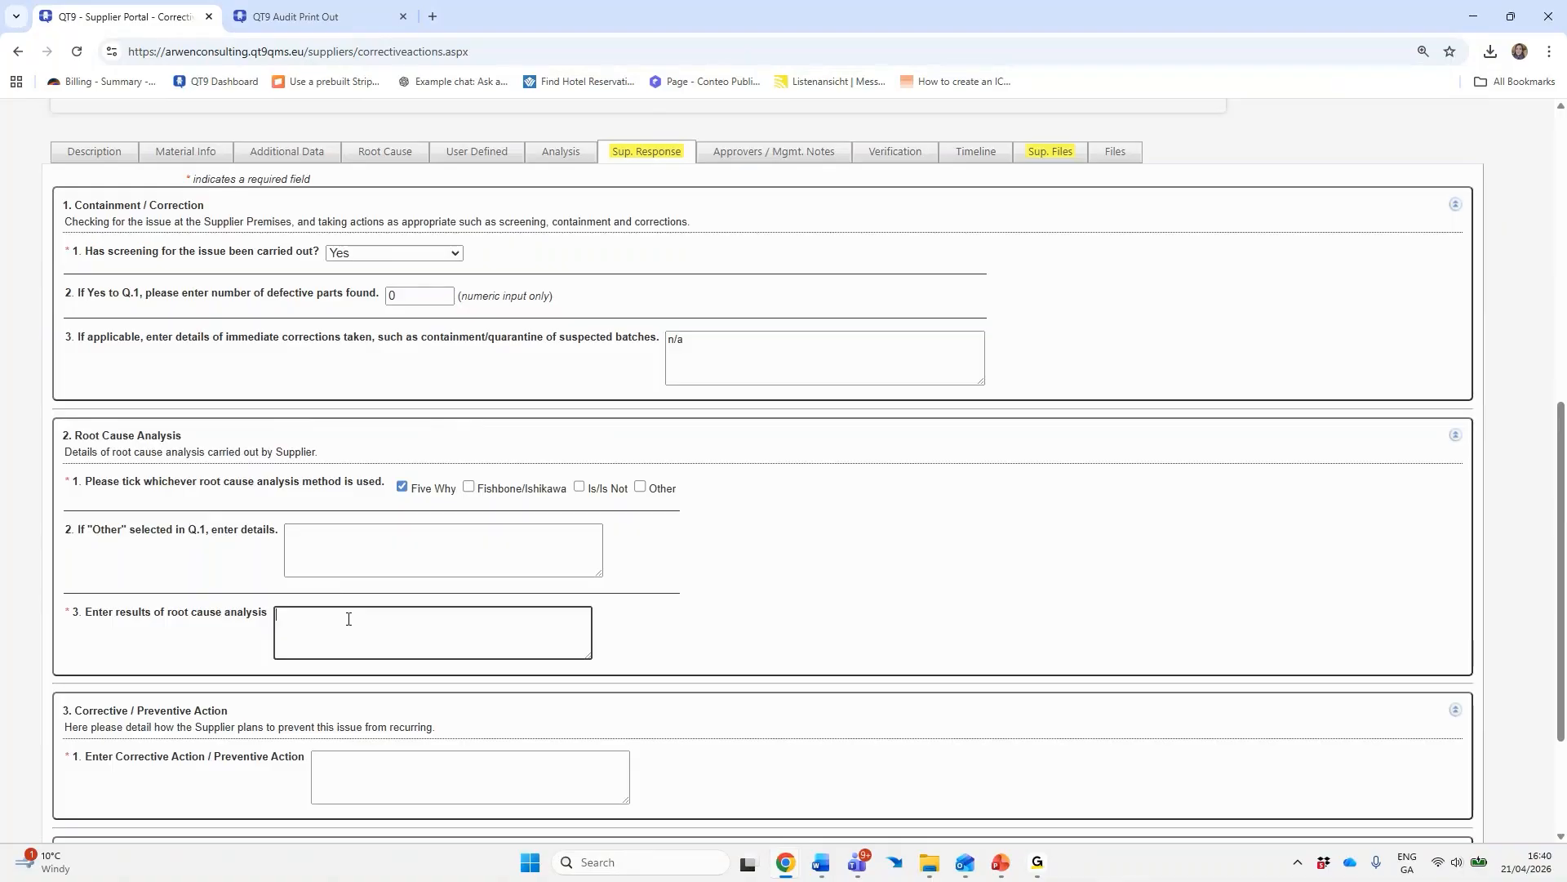
pyautogui.write('Faulty equipment')
# Enter "Fixed equipment" as the corrective / preventive action and answer Yes to the supplier files documentation question
pyautogui.click(349, 774)
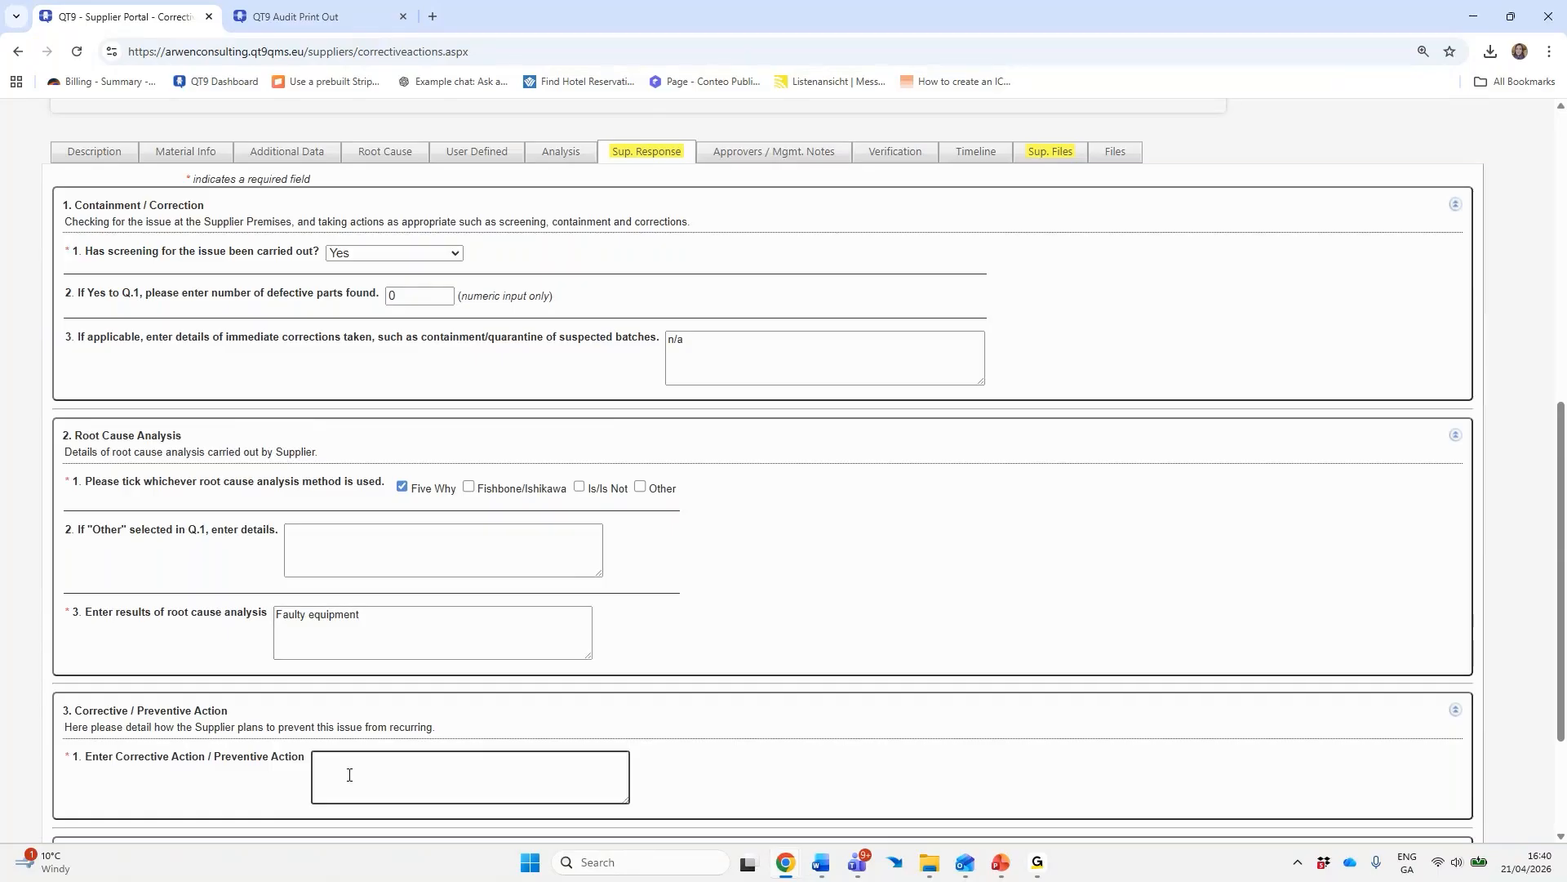
pyautogui.write('Fixed equp')
pyautogui.press('BackSpace')
pyautogui.write('ipment')
pyautogui.scroll(-3, 475, 752)
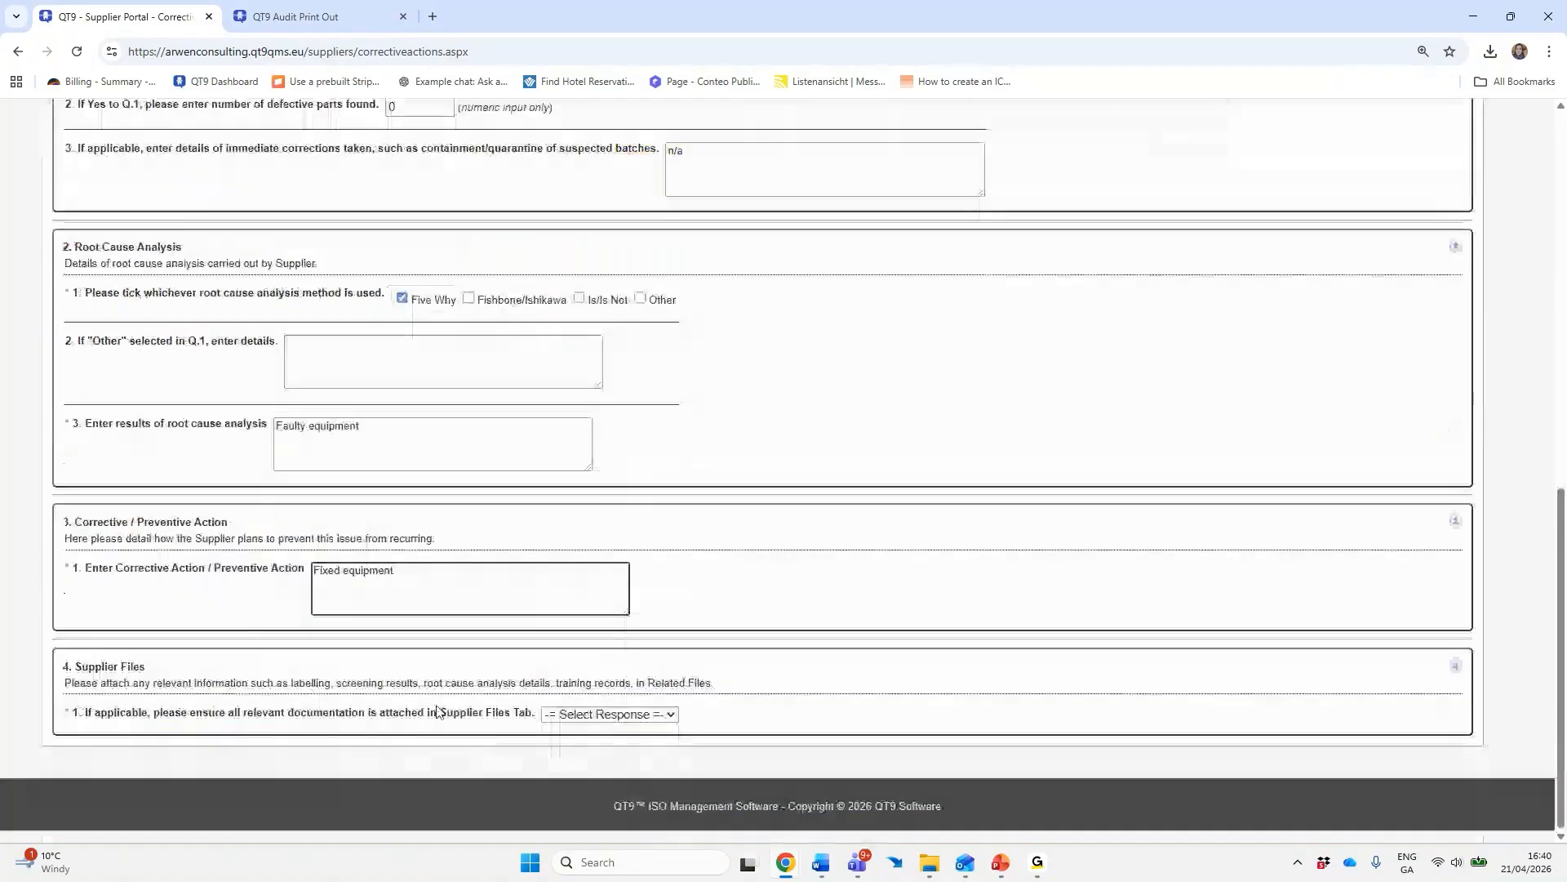
pyautogui.click(581, 718)
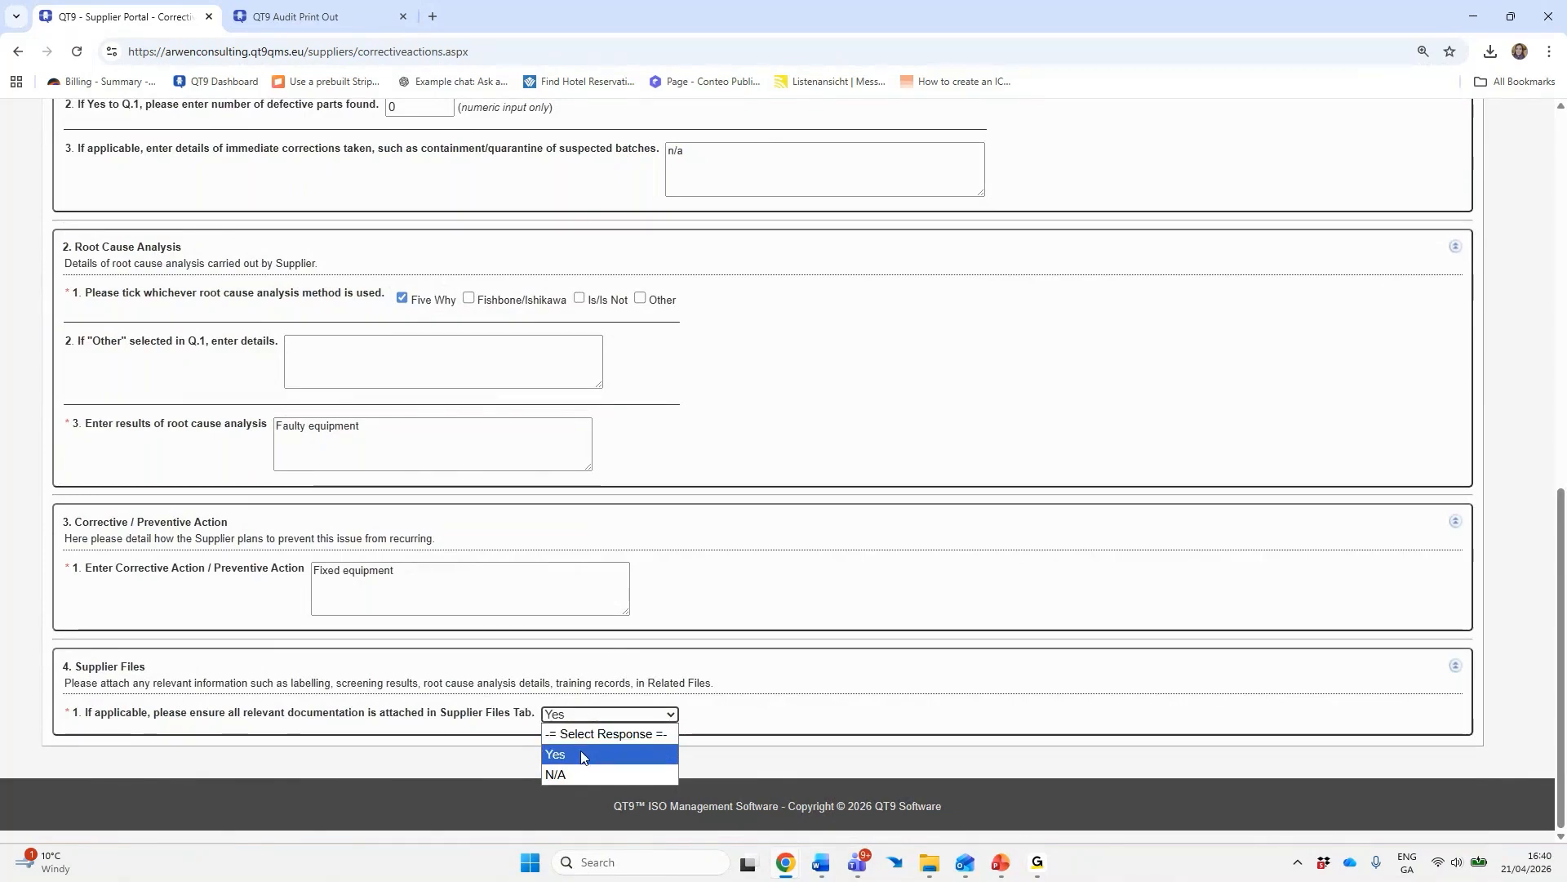
pyautogui.click(581, 755)
# Submit the completed supplier response to the responsible party and log out of the supplier portal
pyautogui.scroll(2, 806, 691)
pyautogui.scroll(7, 806, 691)
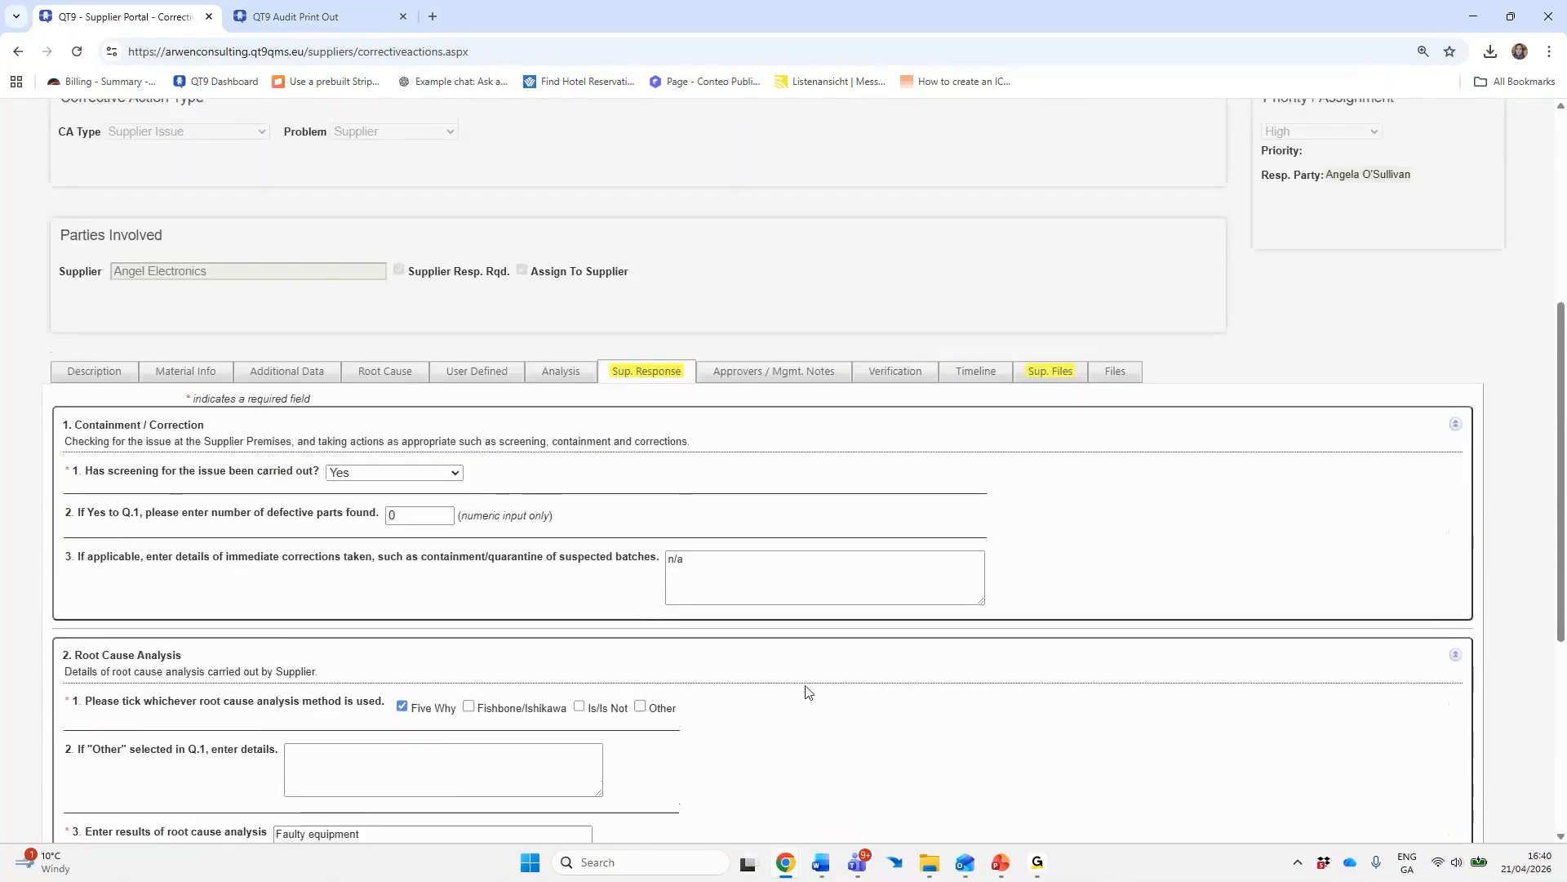
pyautogui.click(437, 287)
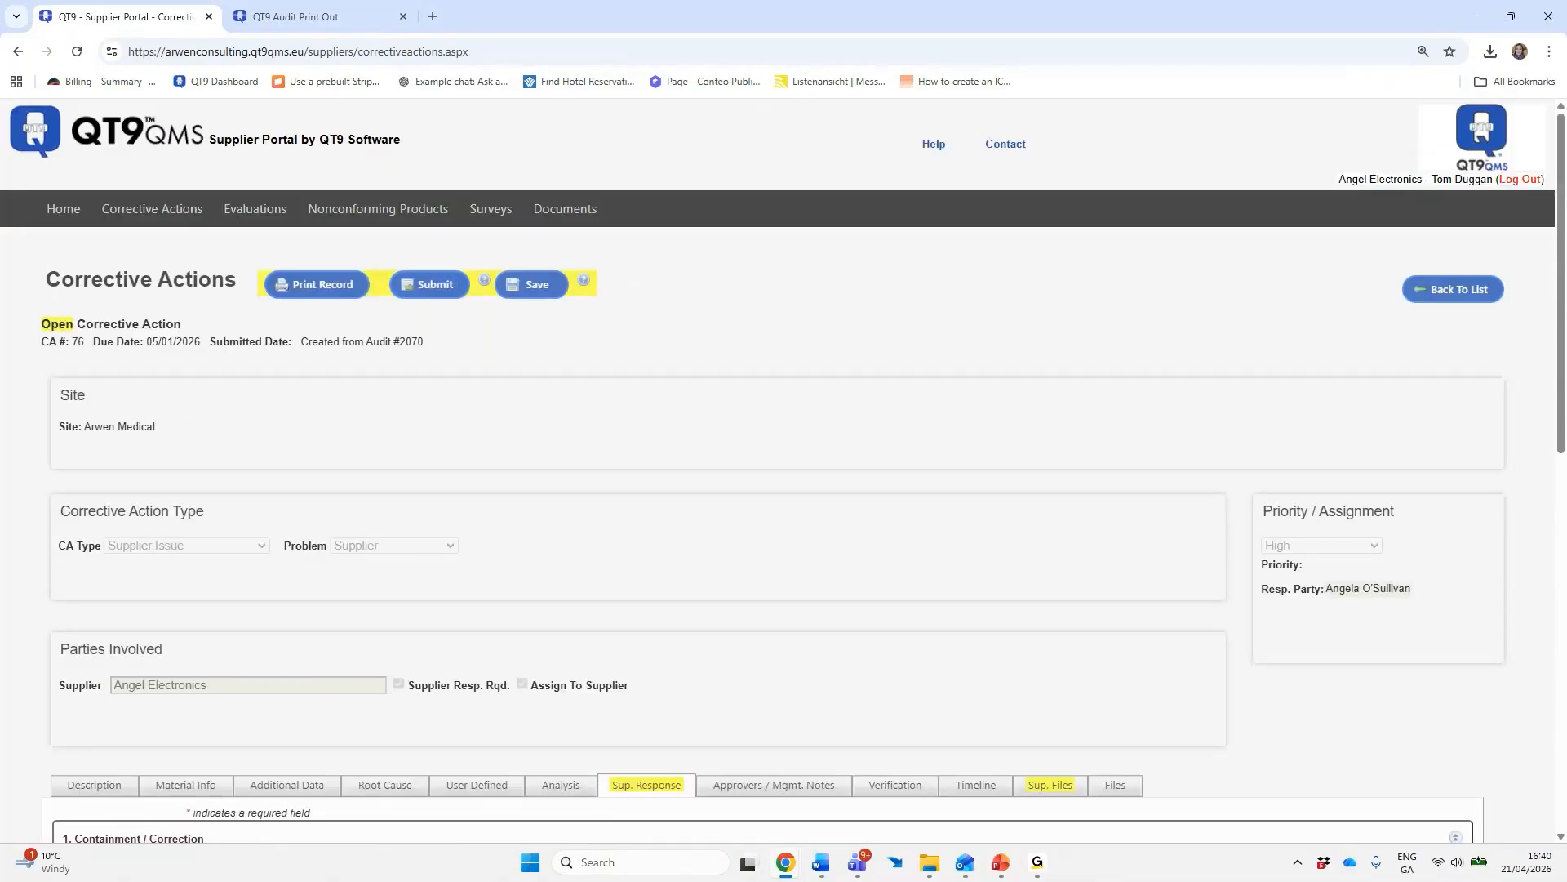
pyautogui.click(534, 285)
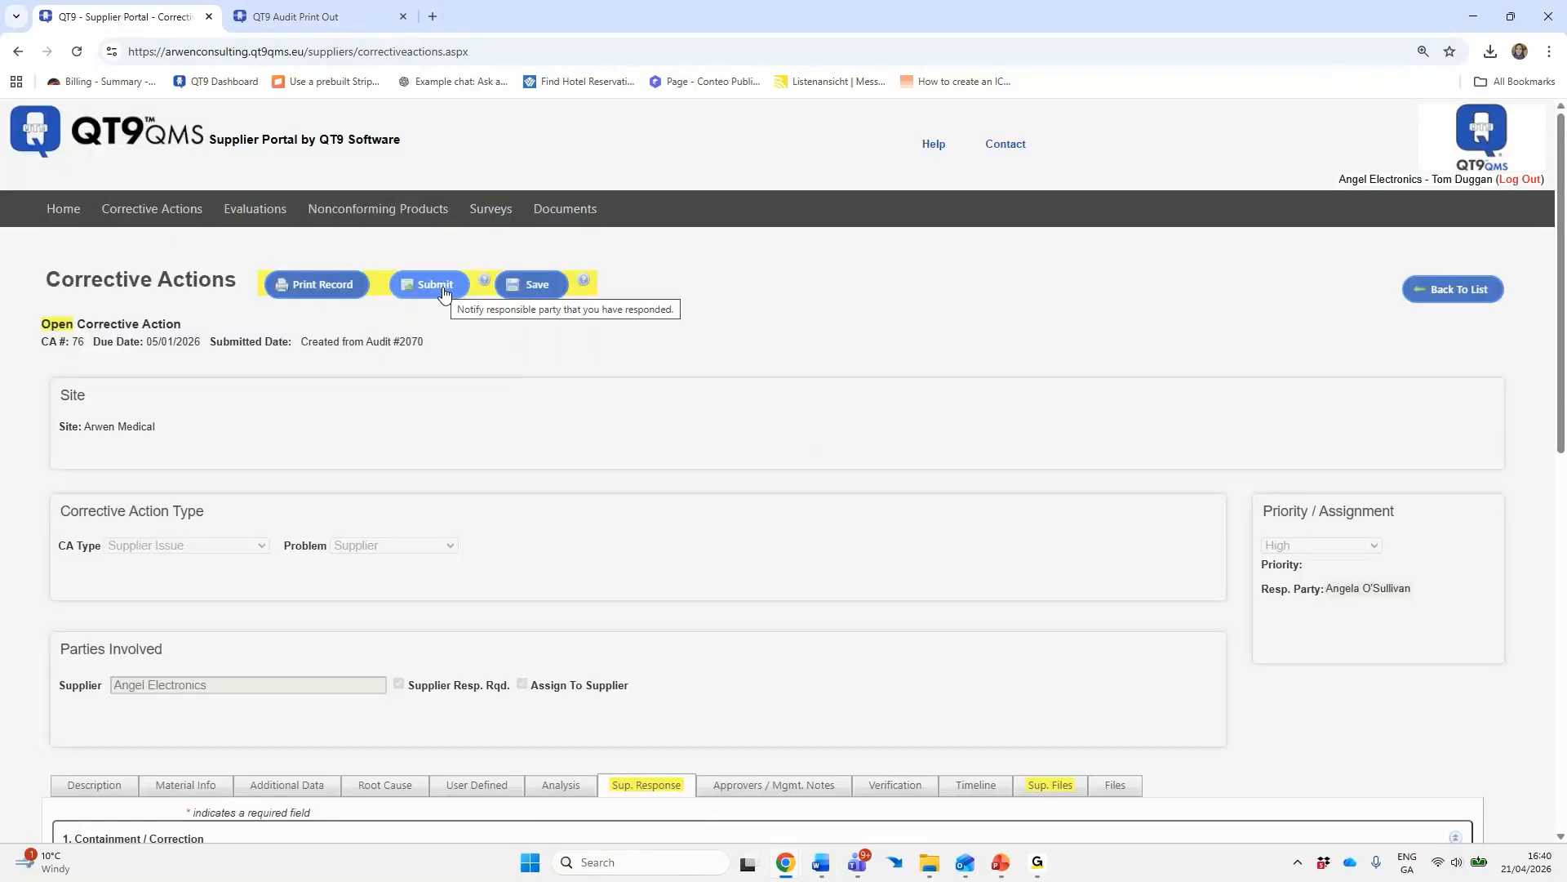
pyautogui.click(444, 294)
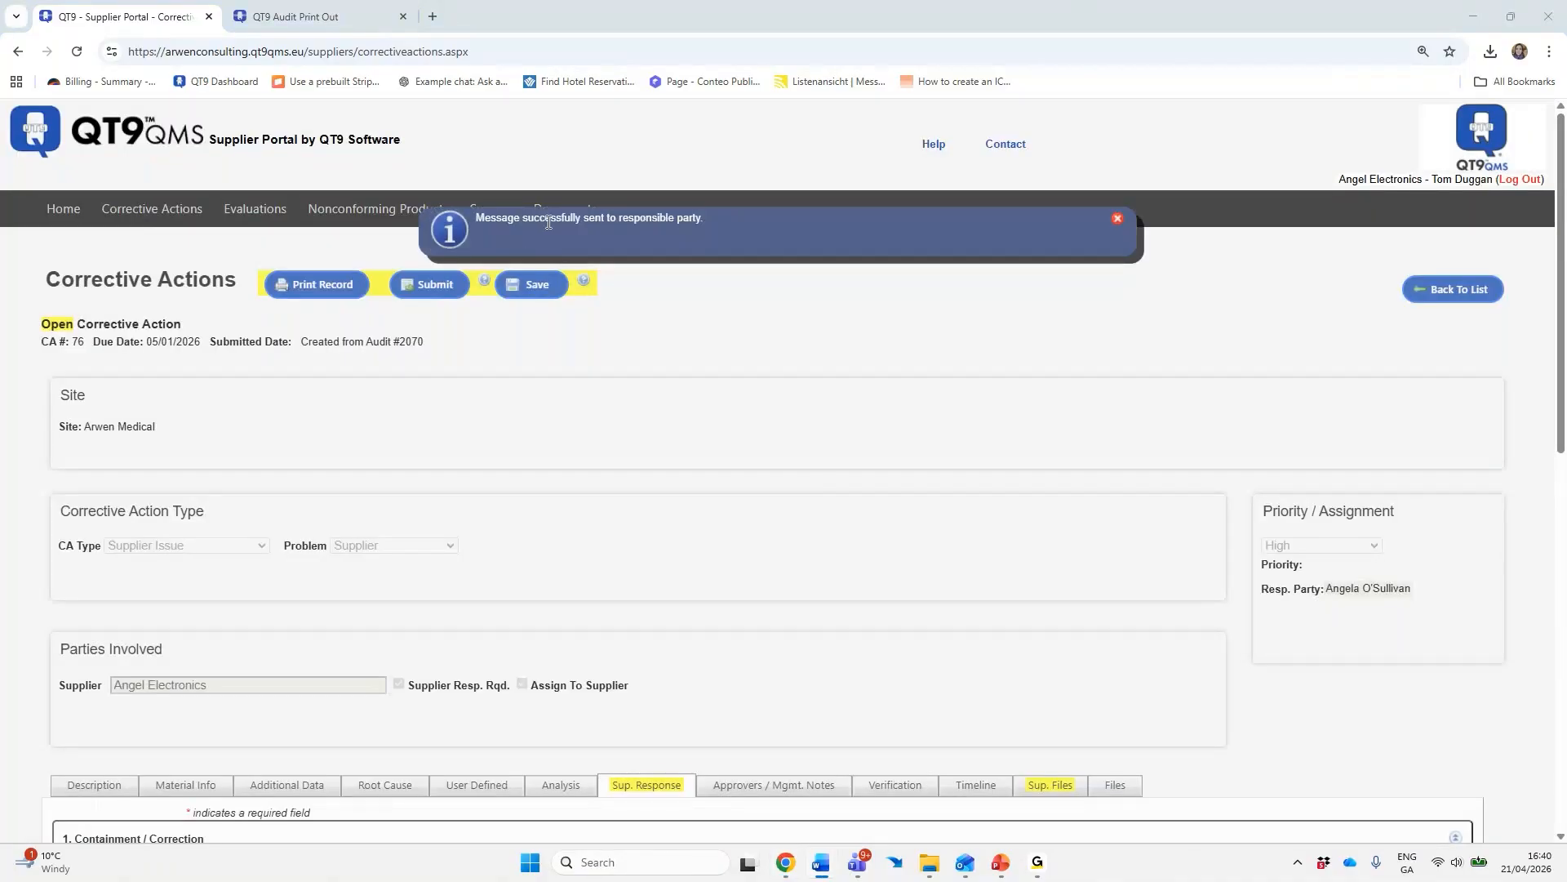
pyautogui.click(701, 231)
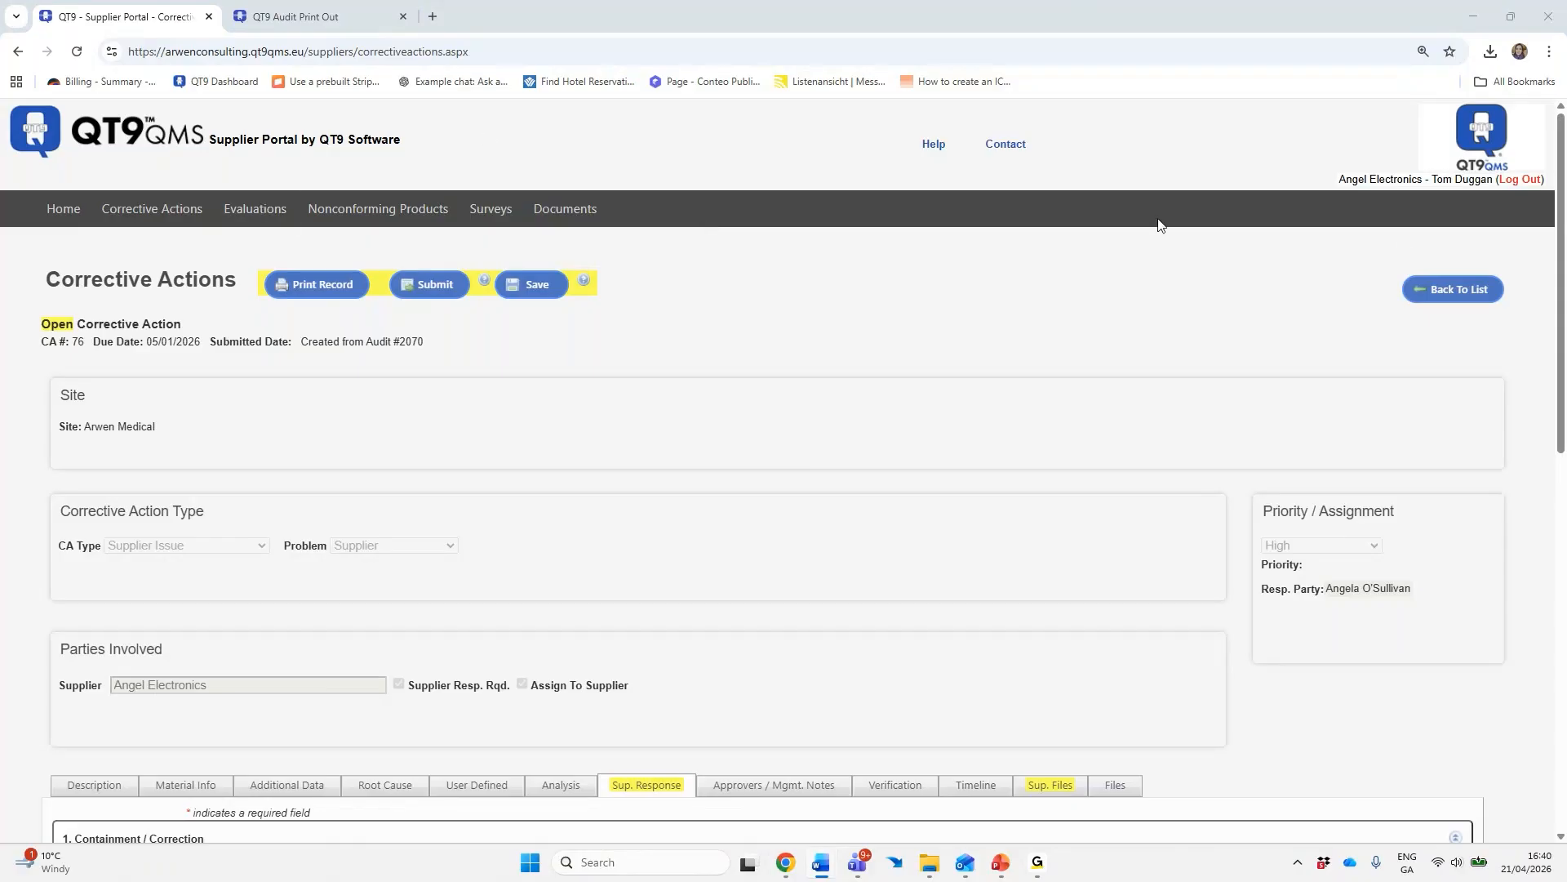
pyautogui.click(1508, 181)
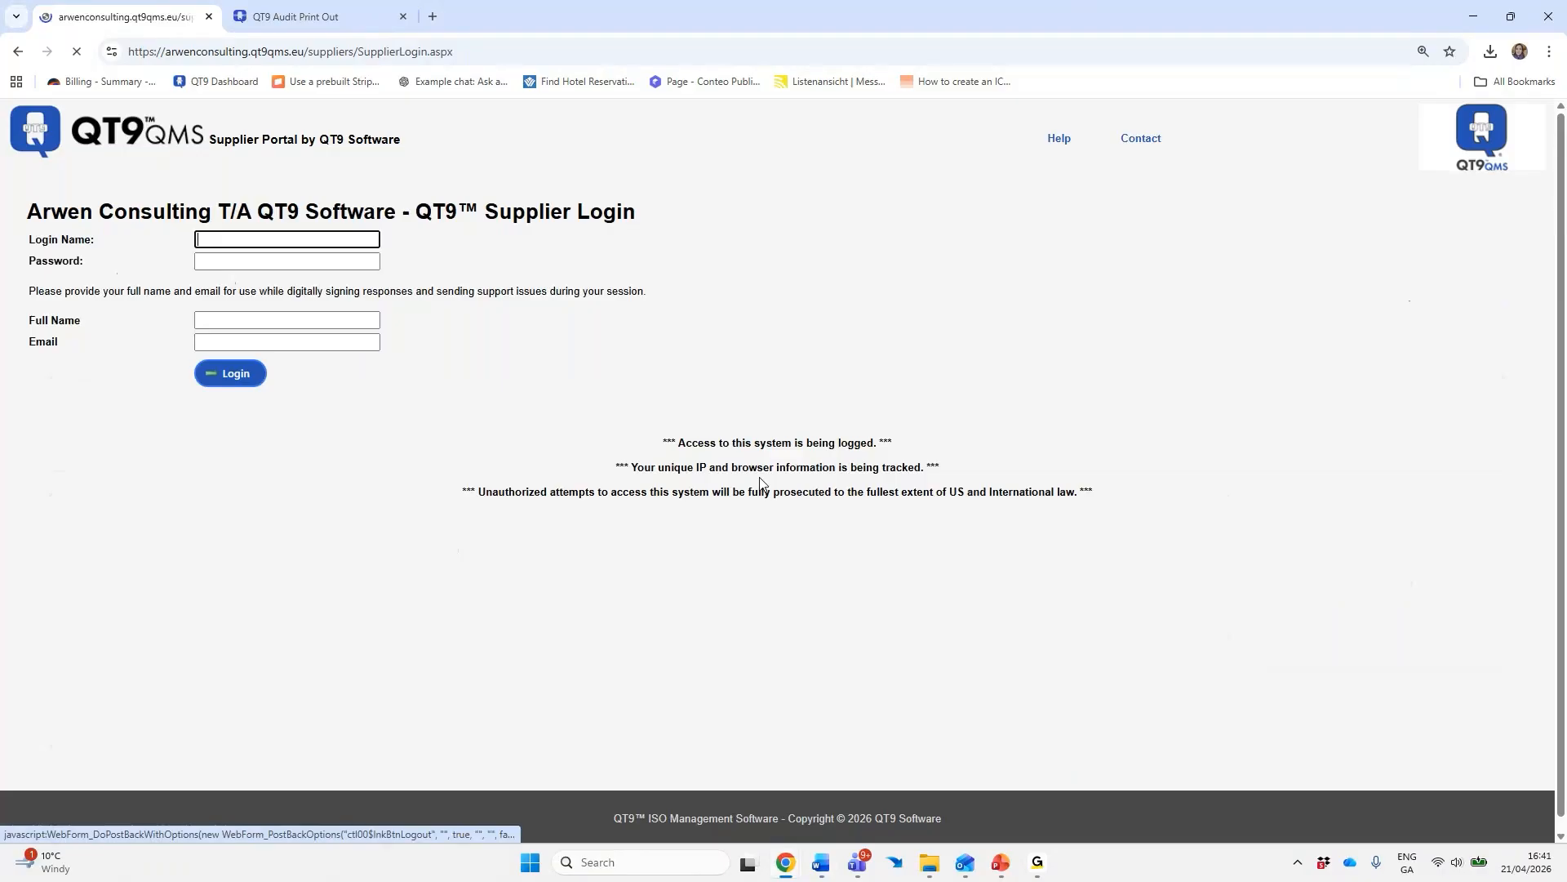
# Load the main QMS login page by removing the supplier path from the site address, and log in with the user name and password
pyautogui.click(333, 54)
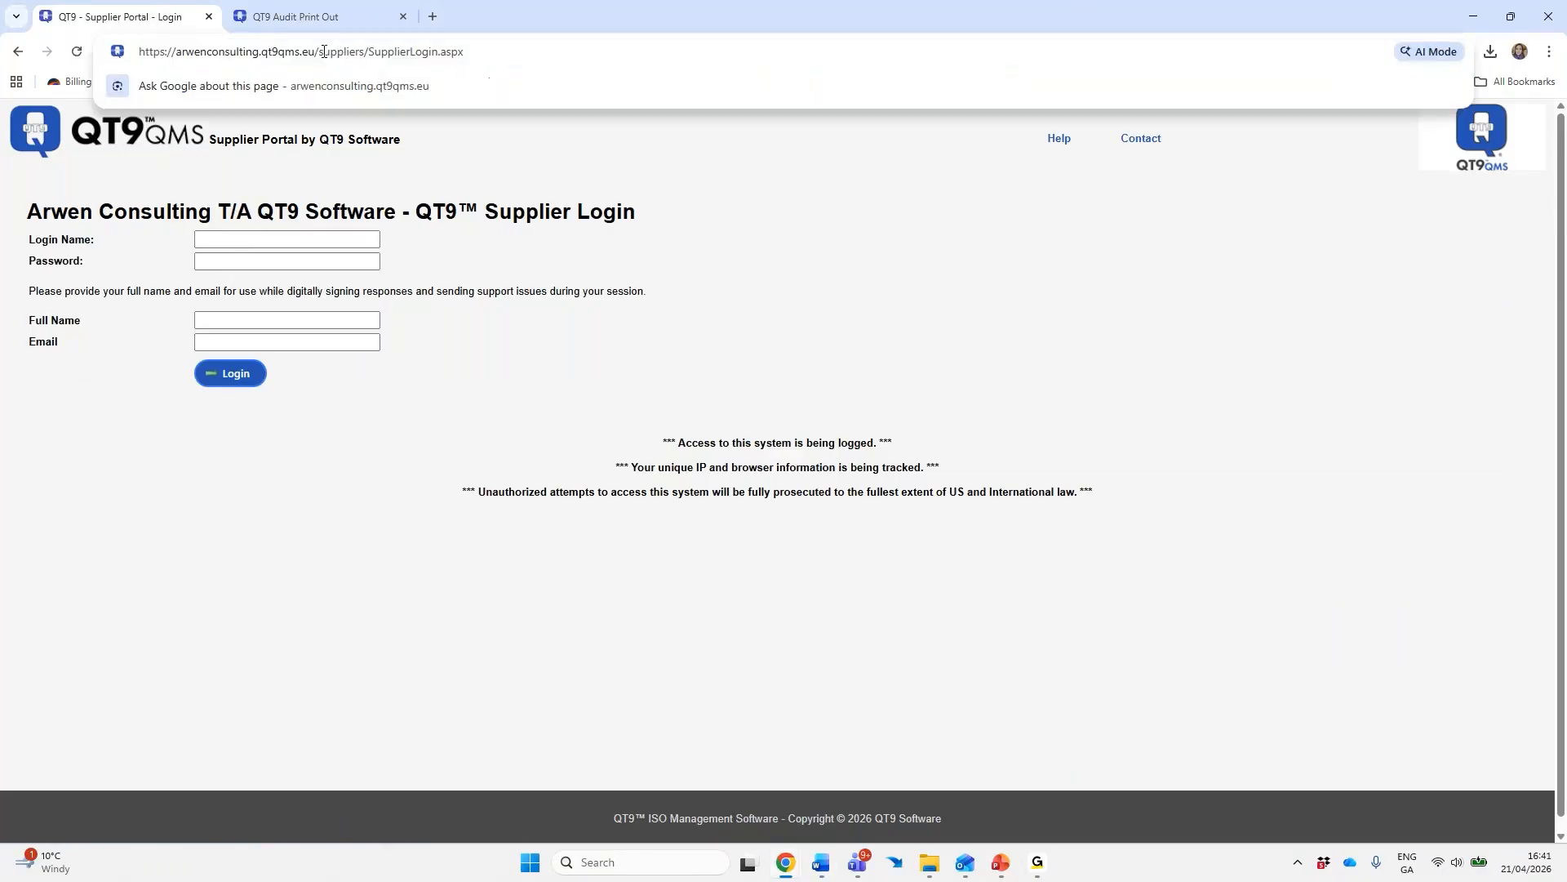
pyautogui.moveTo(323, 52); pyautogui.dragTo(469, 53)
pyautogui.press('BackSpace')
pyautogui.press('BackSpace')
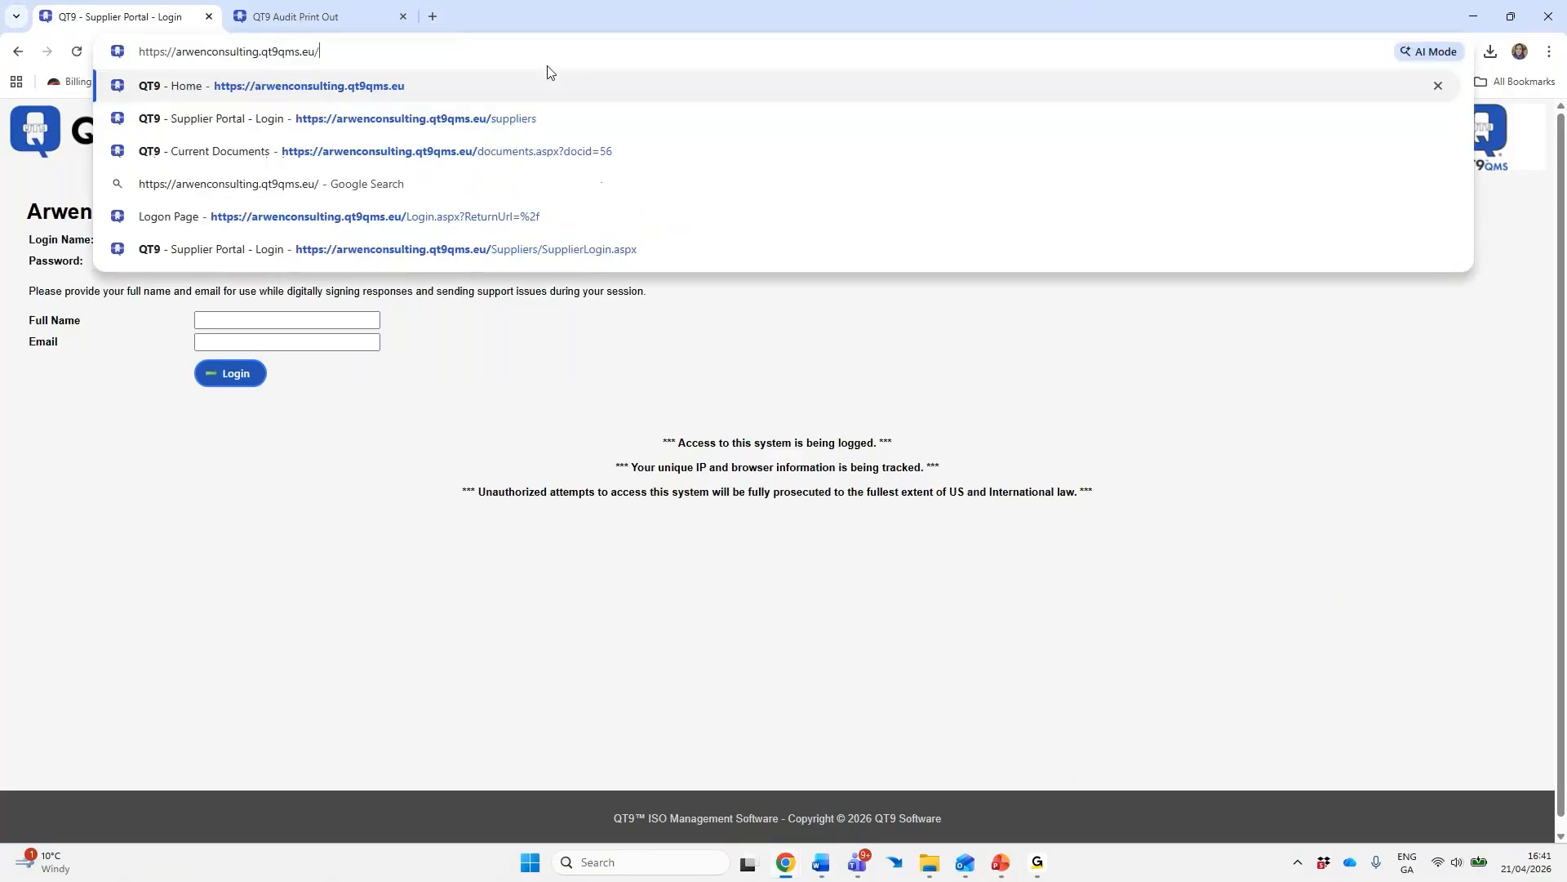
pyautogui.press('Return')
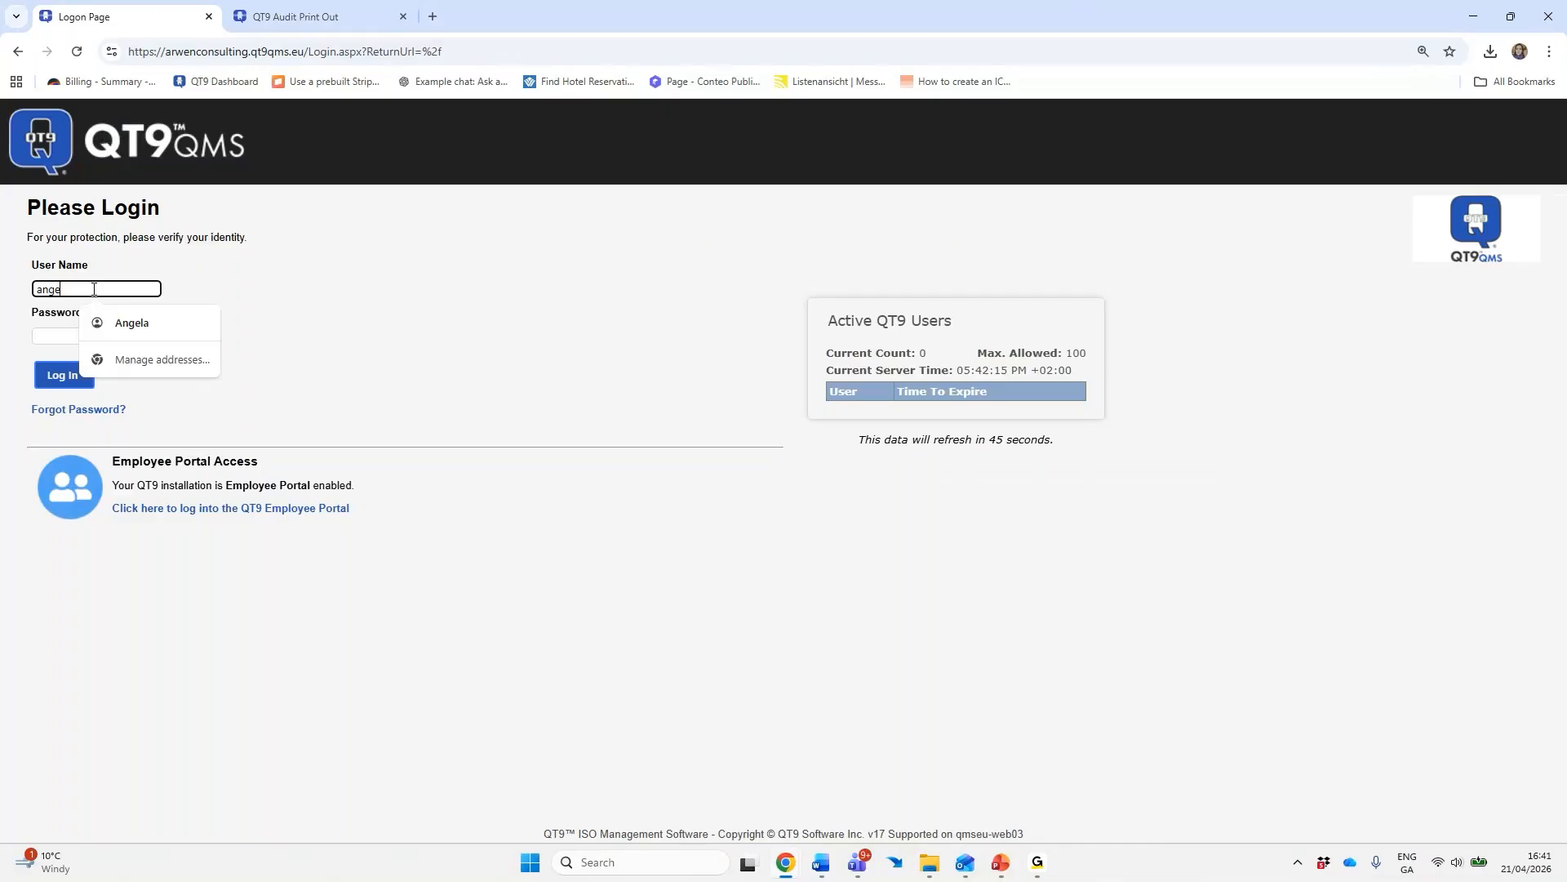
pyautogui.click(62, 331)
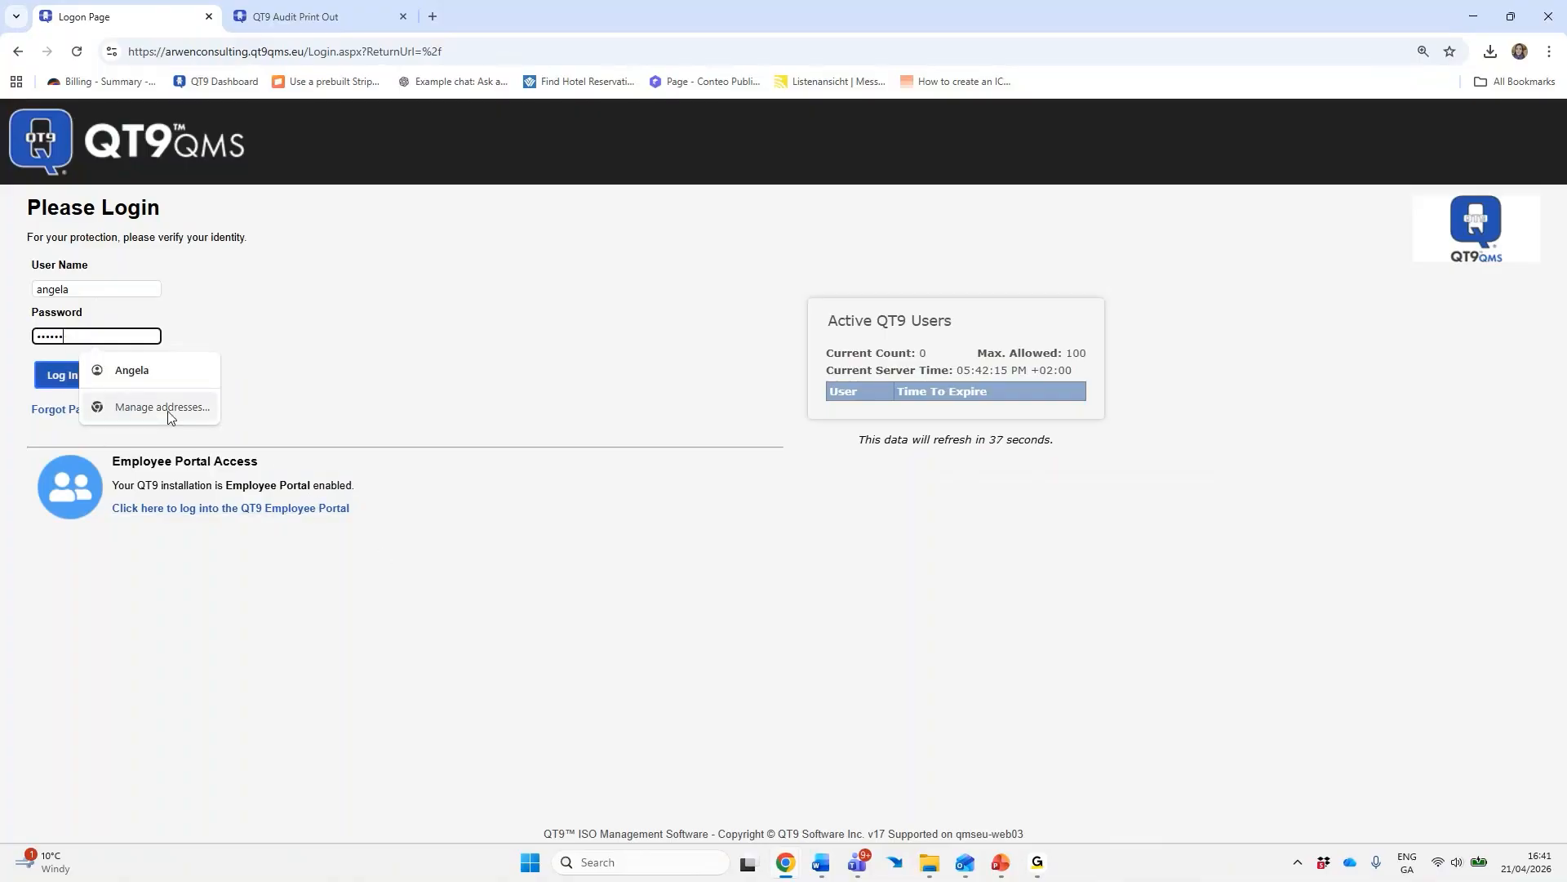
pyautogui.click(57, 375)
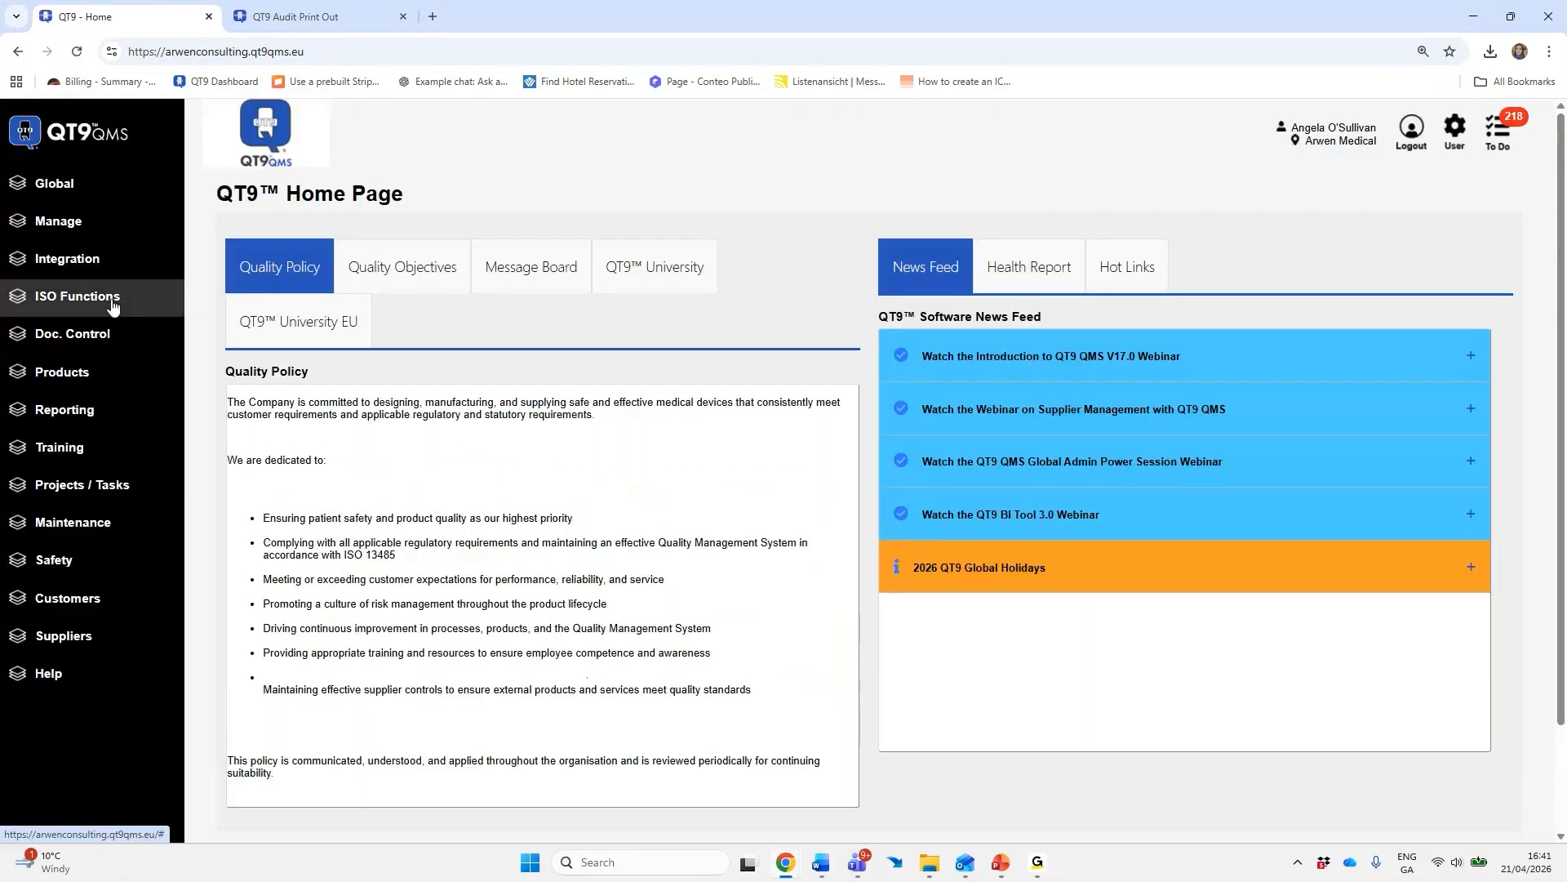
# Go to the ISO corrective actions list and open the Angel Electronics record created from Audit #2070
pyautogui.click(112, 302)
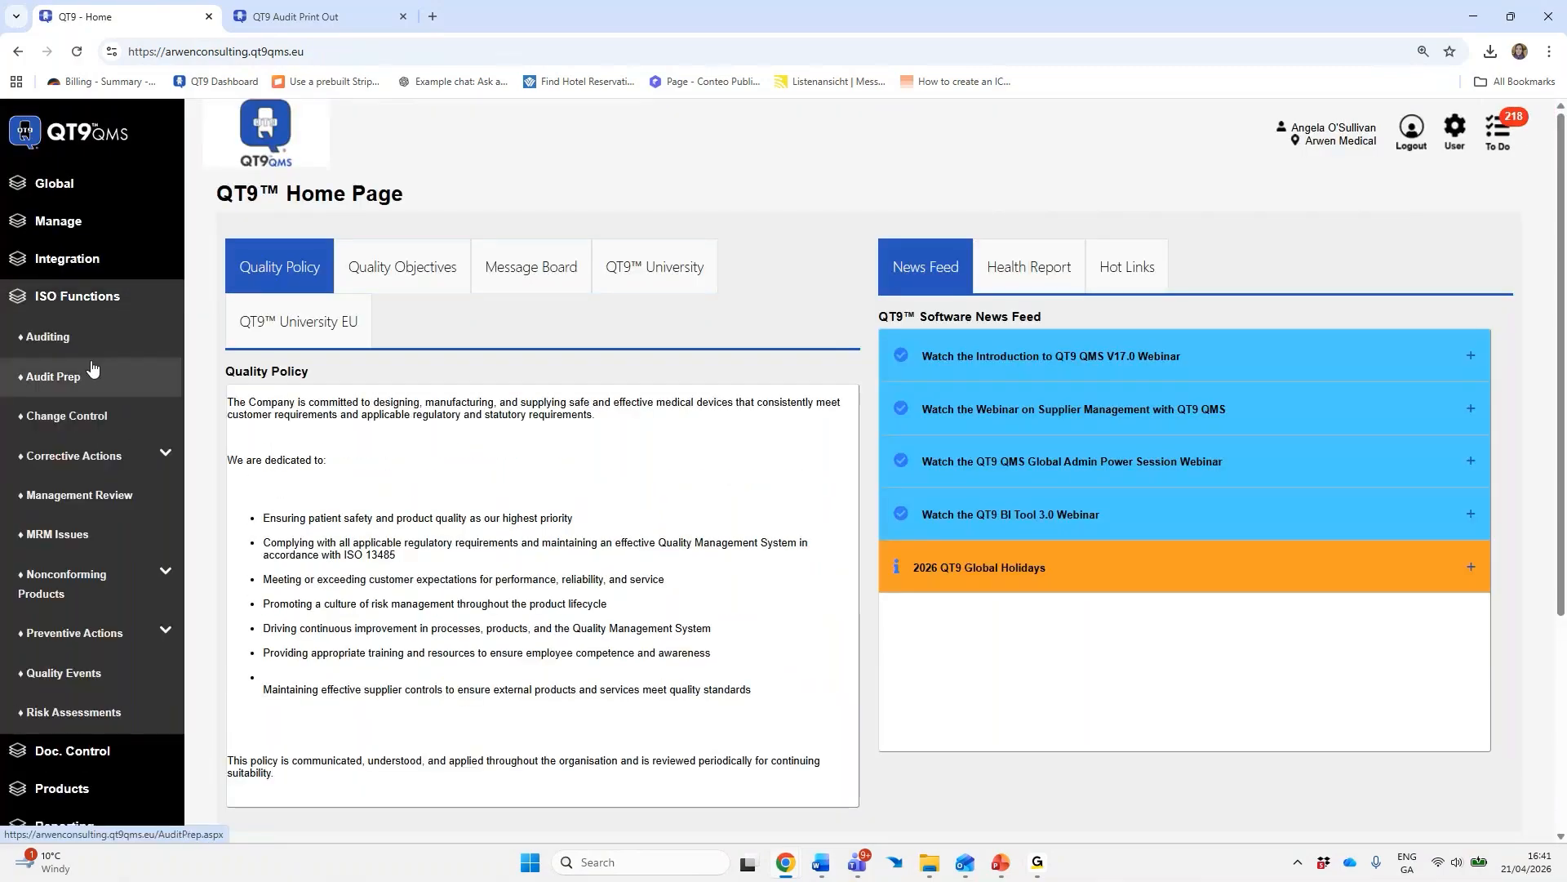
pyautogui.click(98, 302)
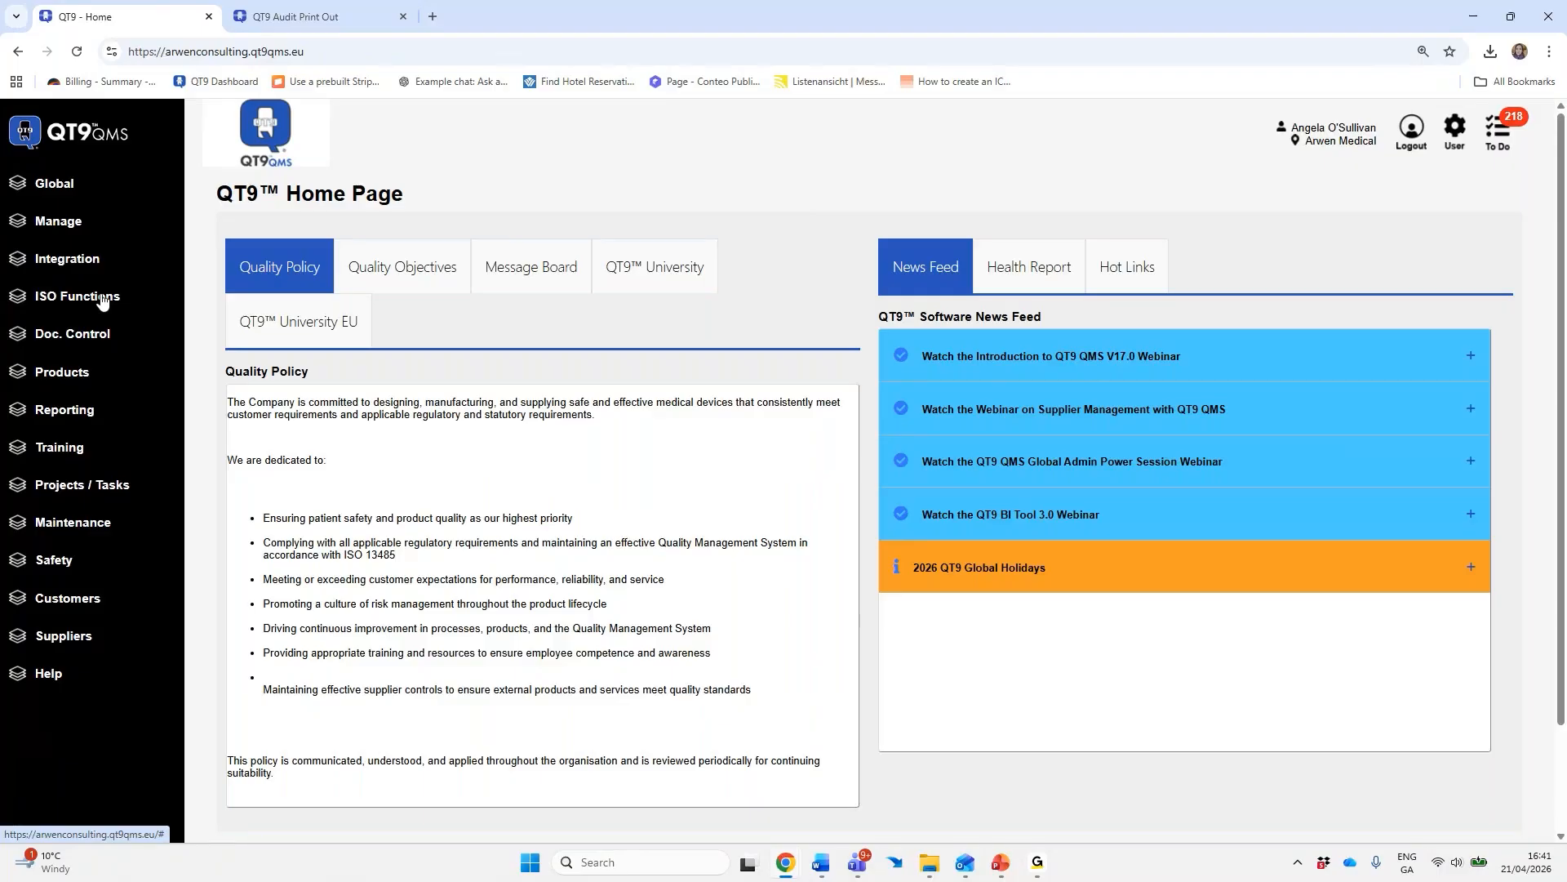
pyautogui.click(102, 303)
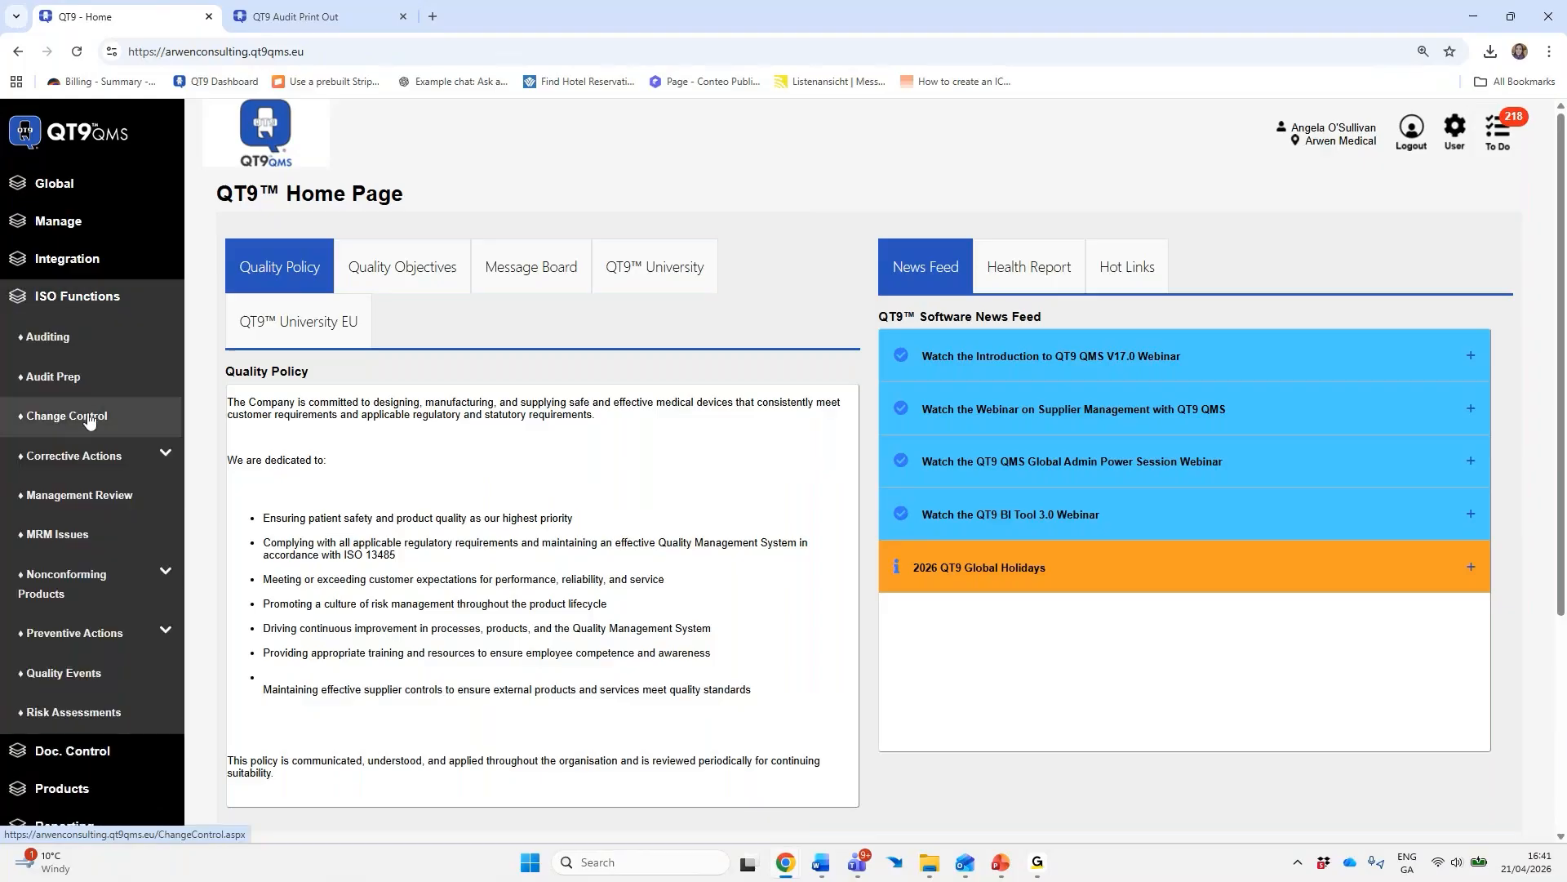
pyautogui.click(90, 462)
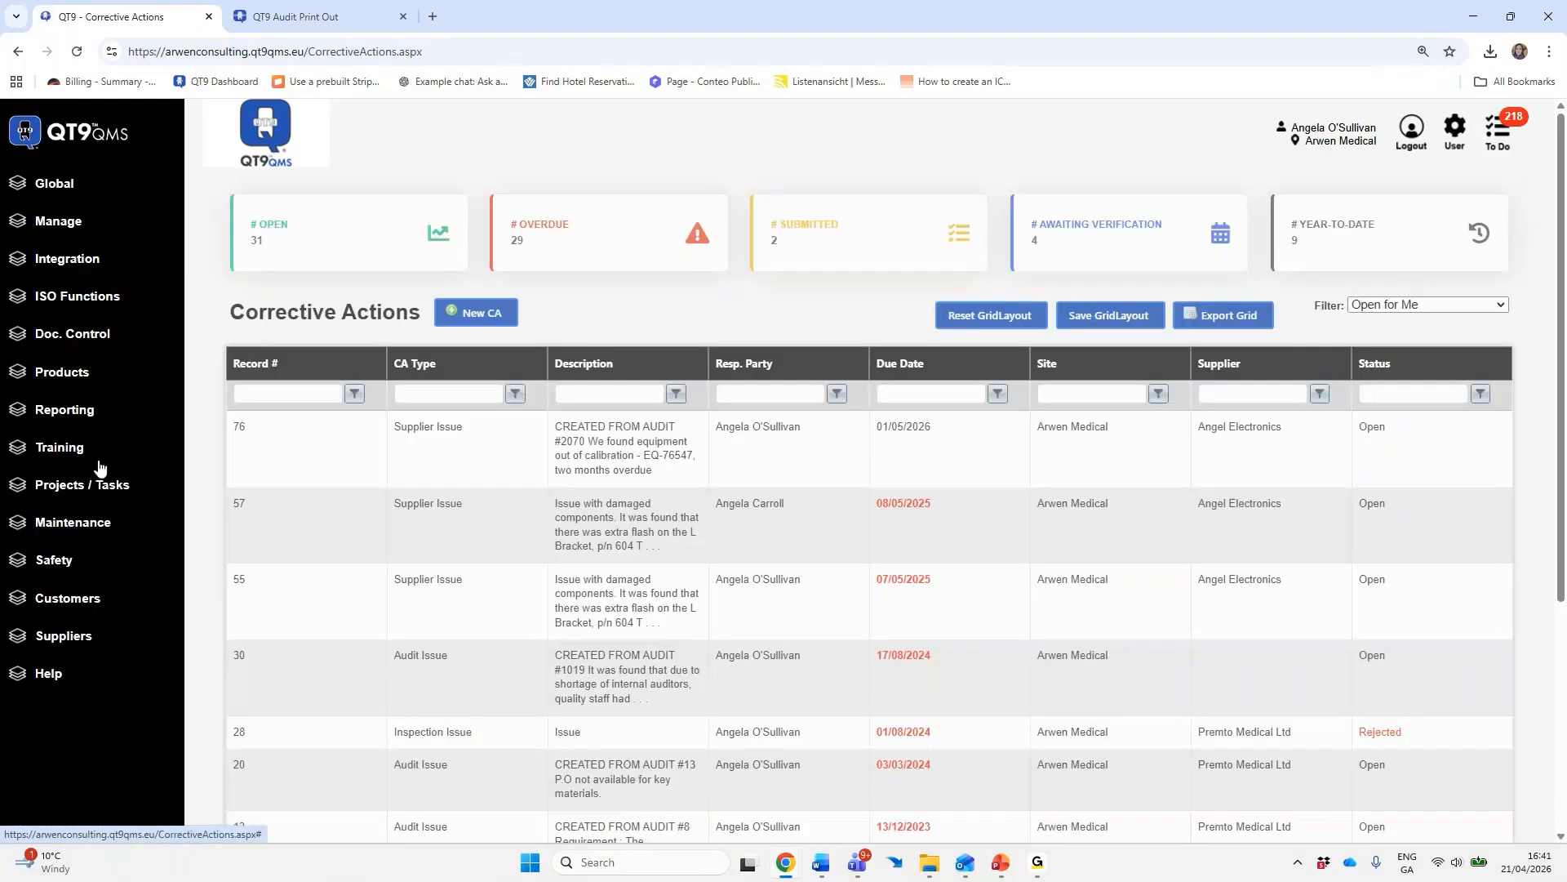
pyautogui.doubleClick(587, 456)
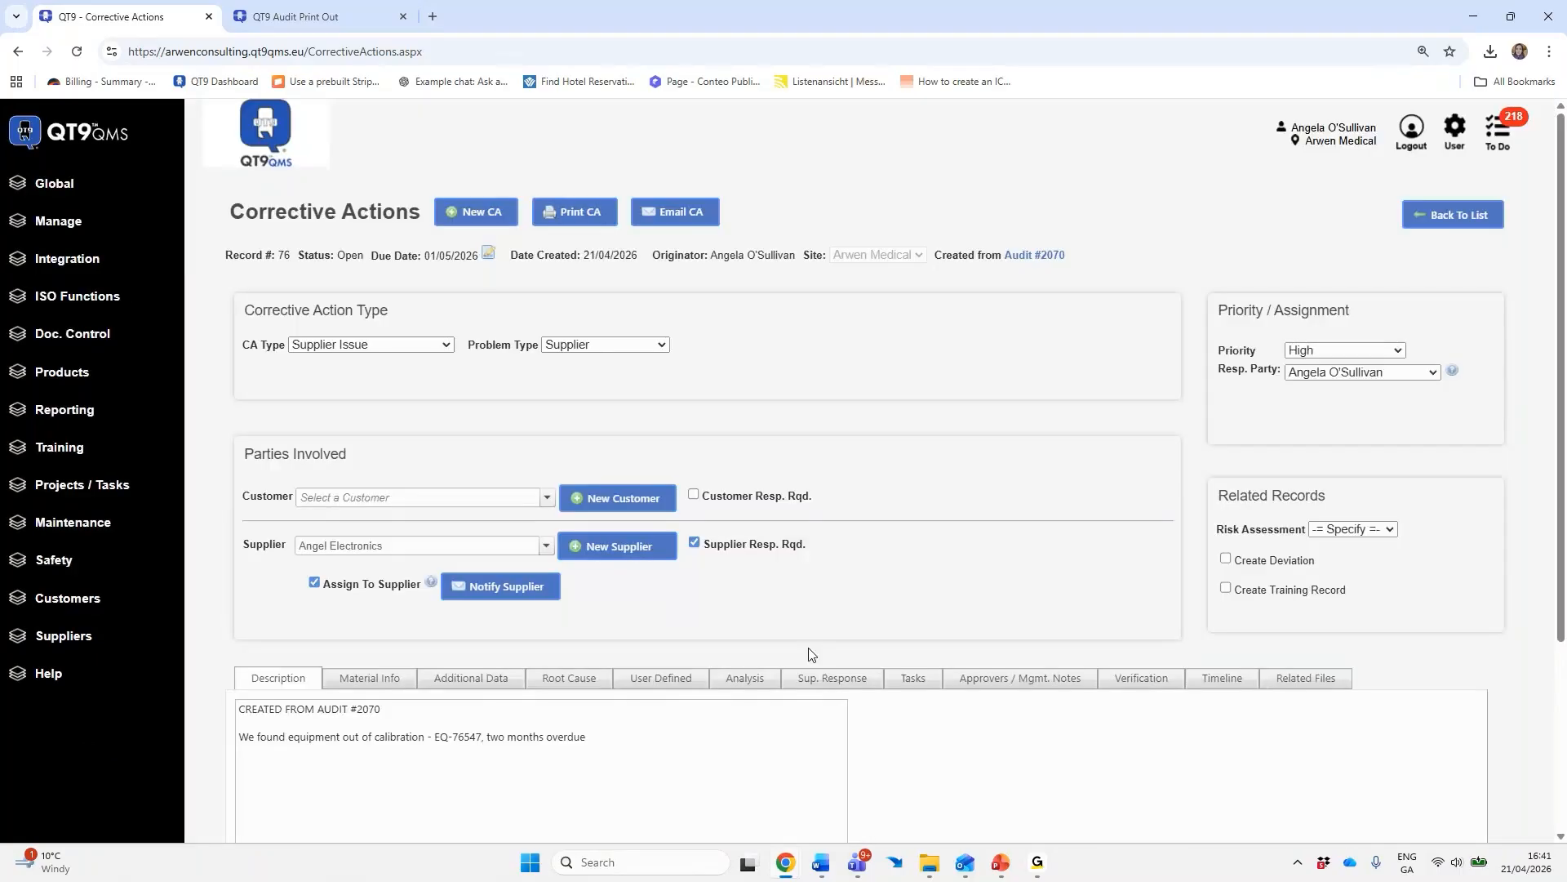
# Review the supplier's response answers and the related files on the corrective action record
pyautogui.scroll(-3, 826, 462)
pyautogui.click(831, 433)
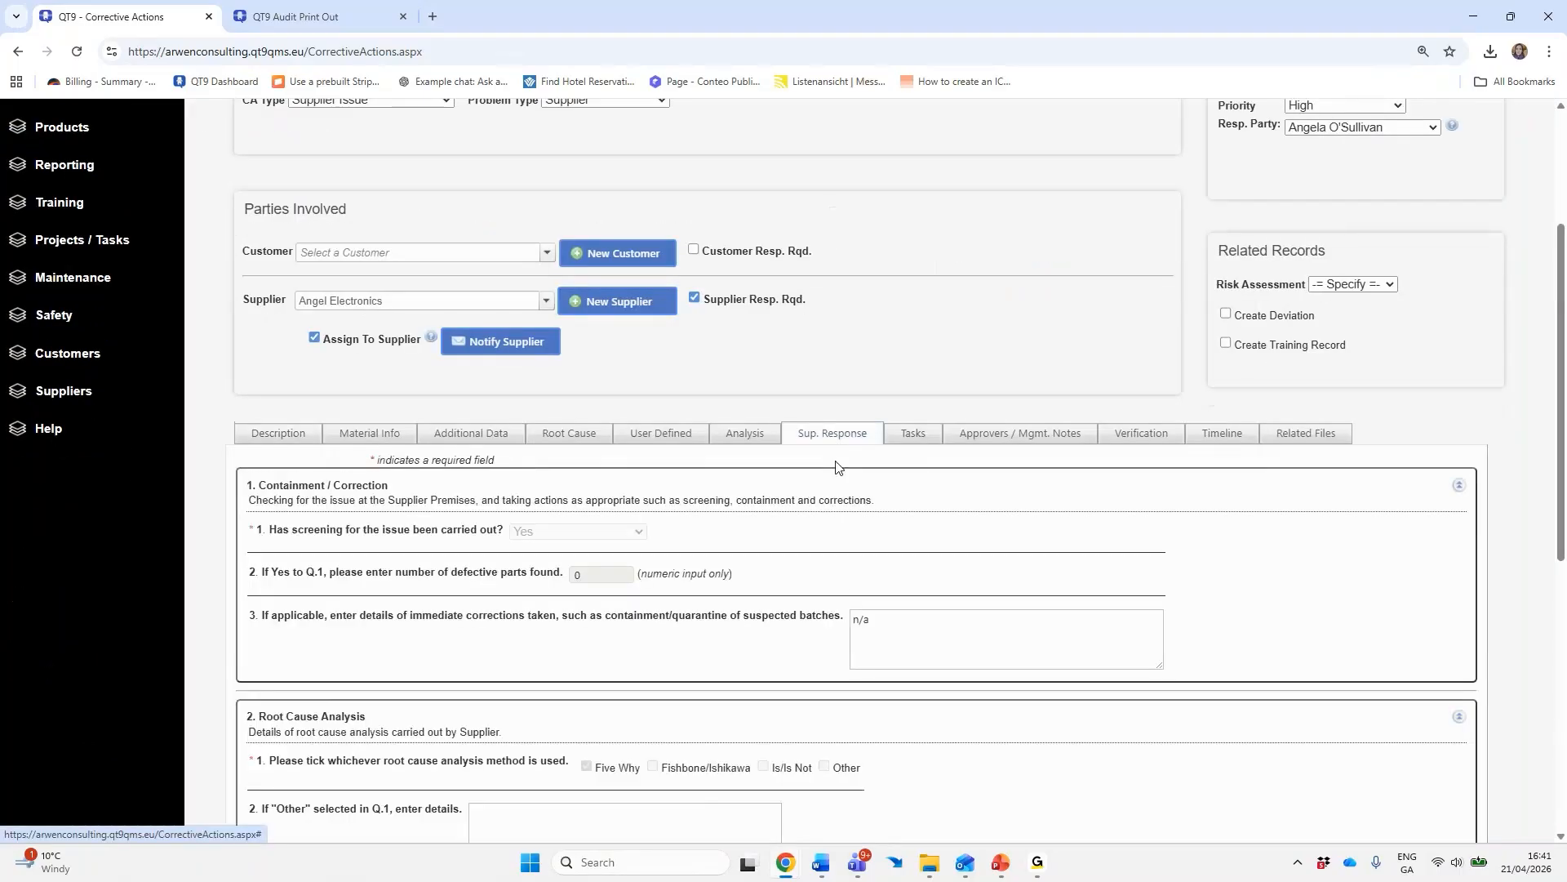
pyautogui.scroll(-2, 798, 573)
pyautogui.scroll(-5, 791, 570)
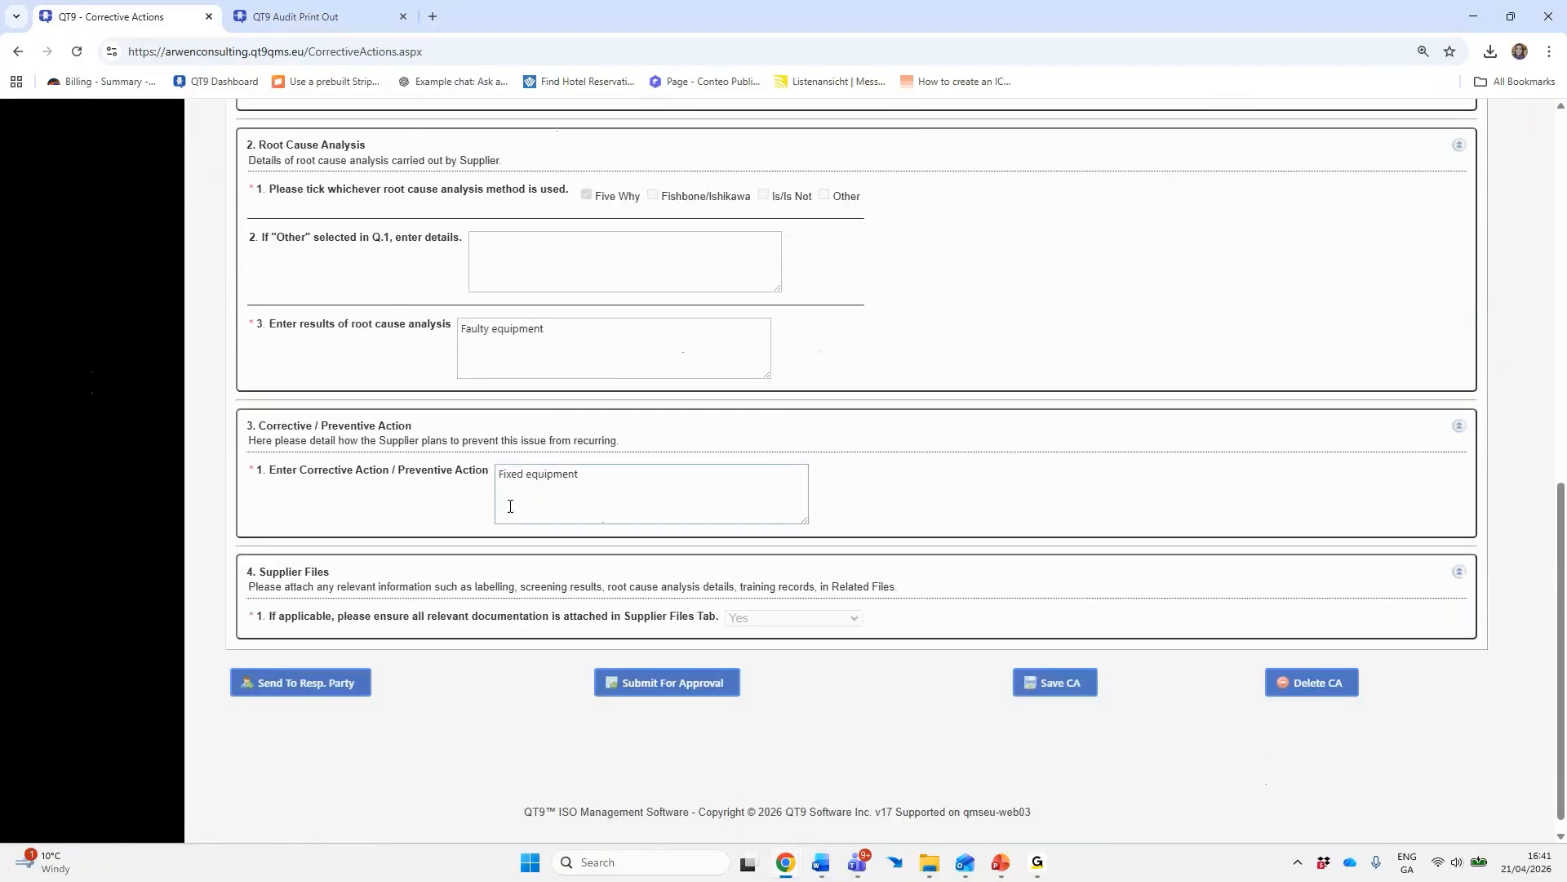
pyautogui.scroll(8, 615, 501)
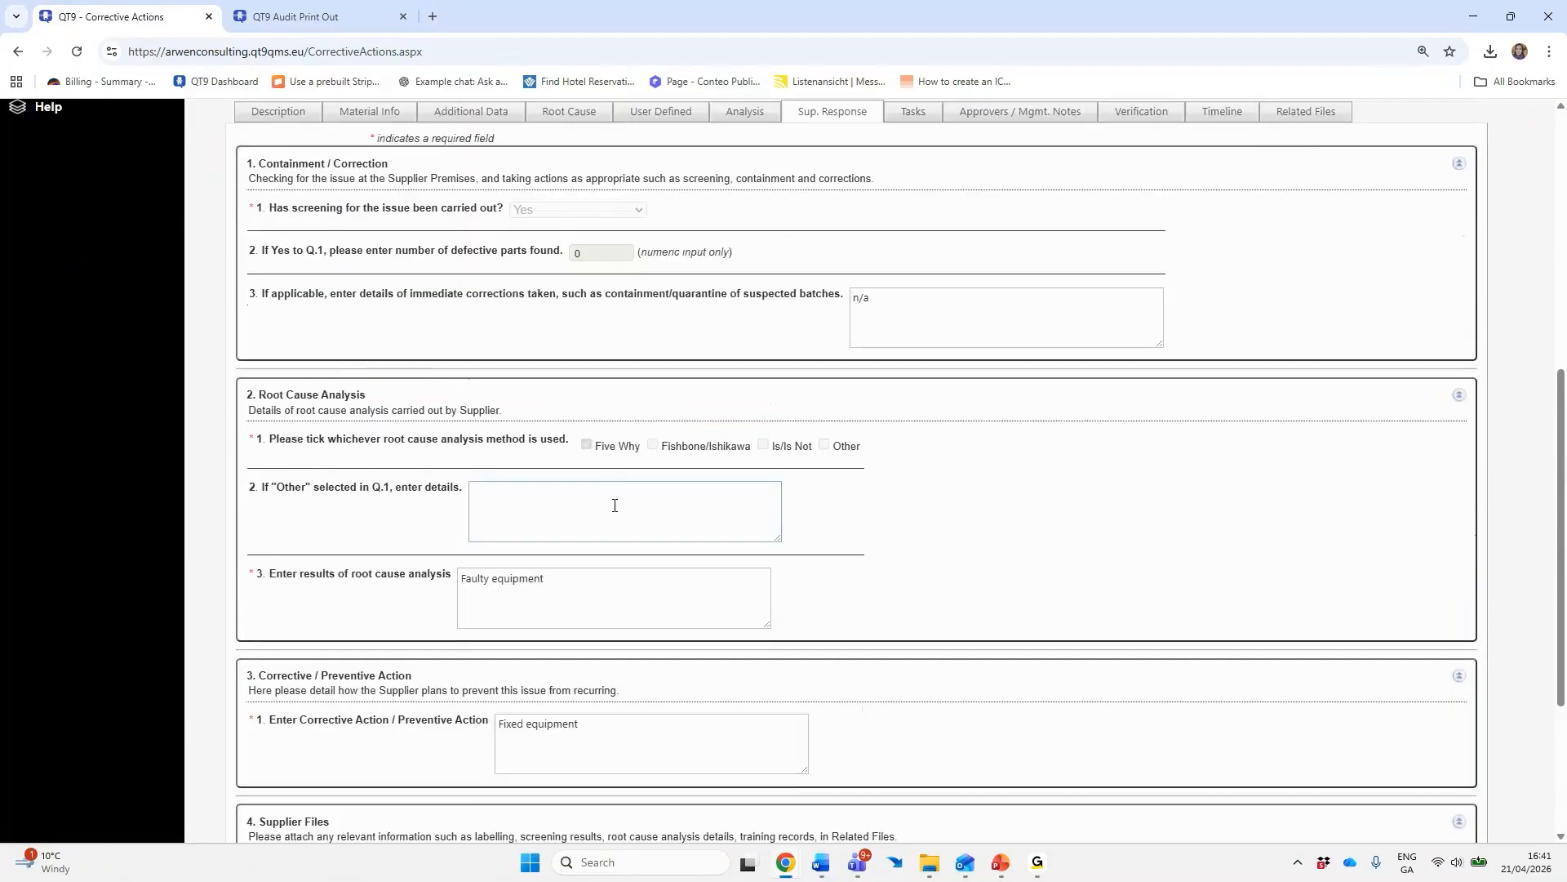
pyautogui.click(1290, 434)
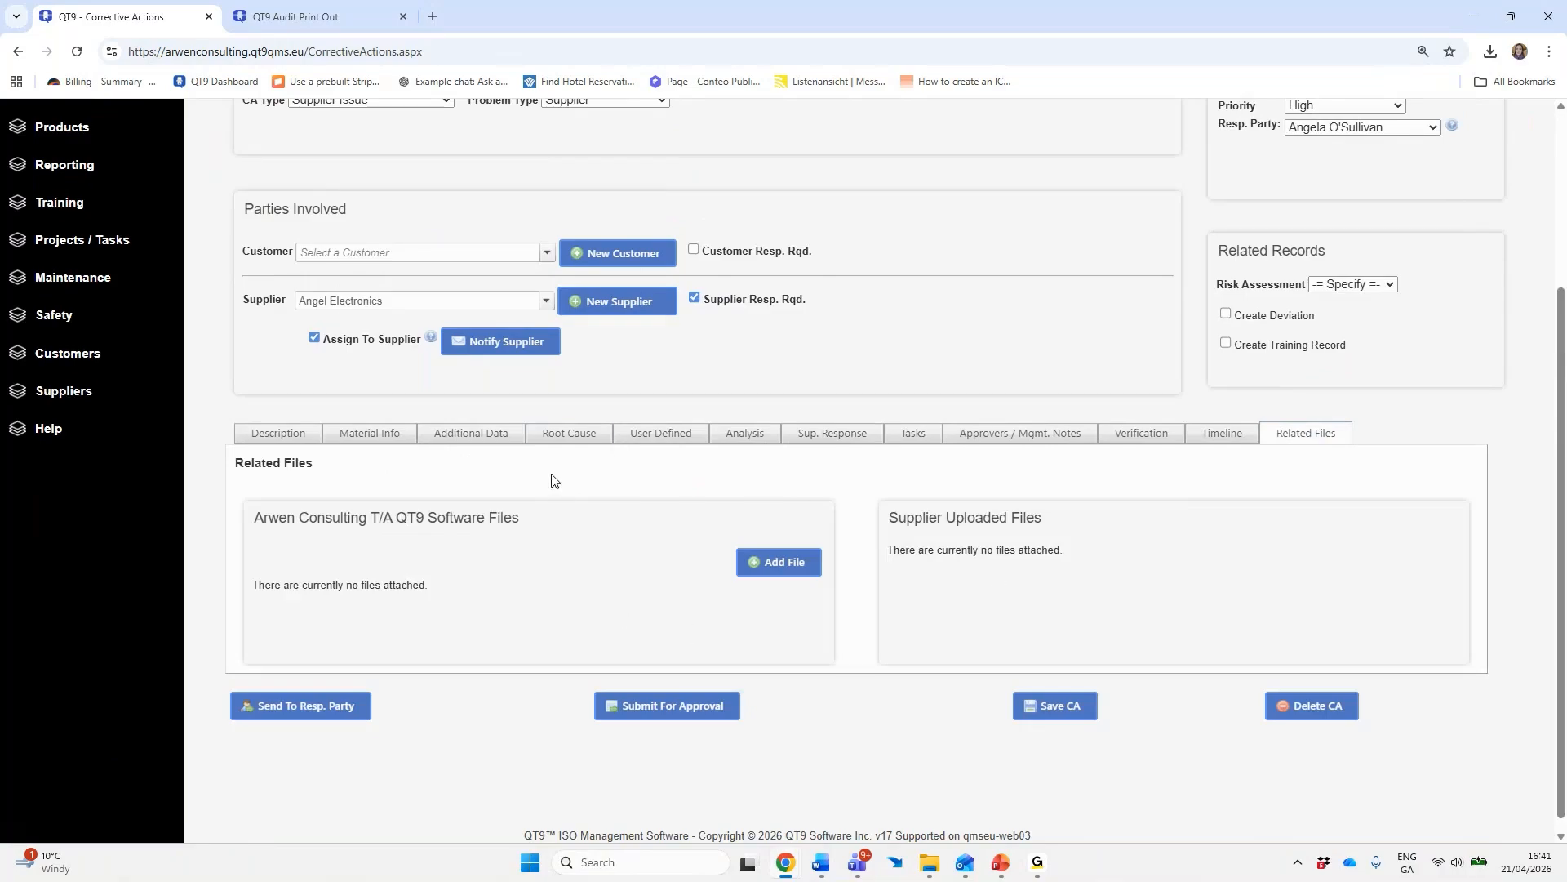
# Enter "See supplier response" as Why #1 in the record's 5 Why's root cause section
pyautogui.click(564, 437)
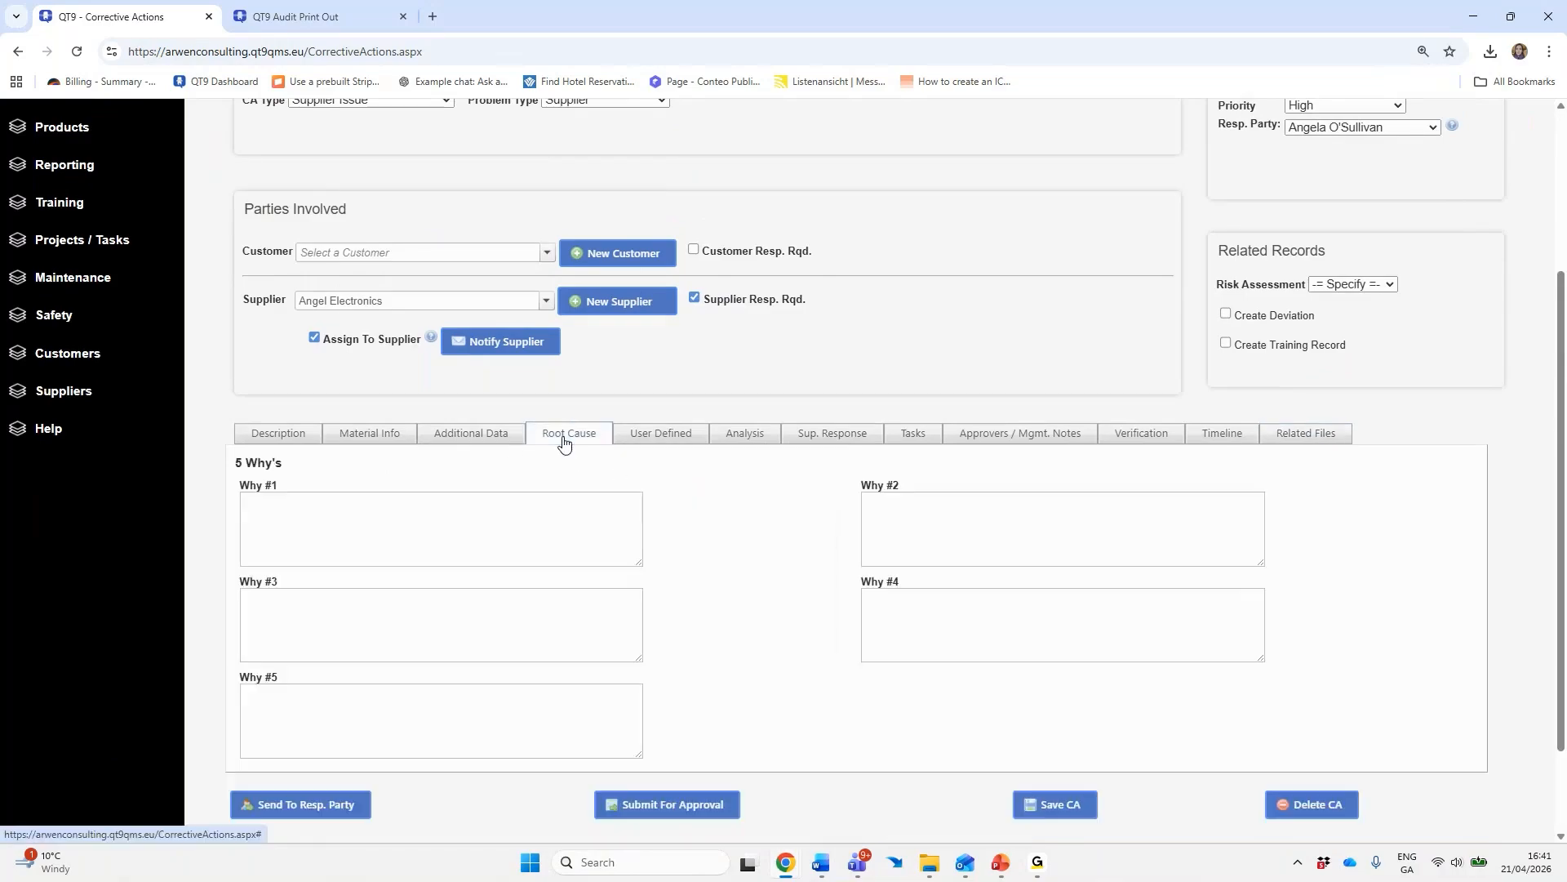
pyautogui.click(454, 526)
pyautogui.write('See')
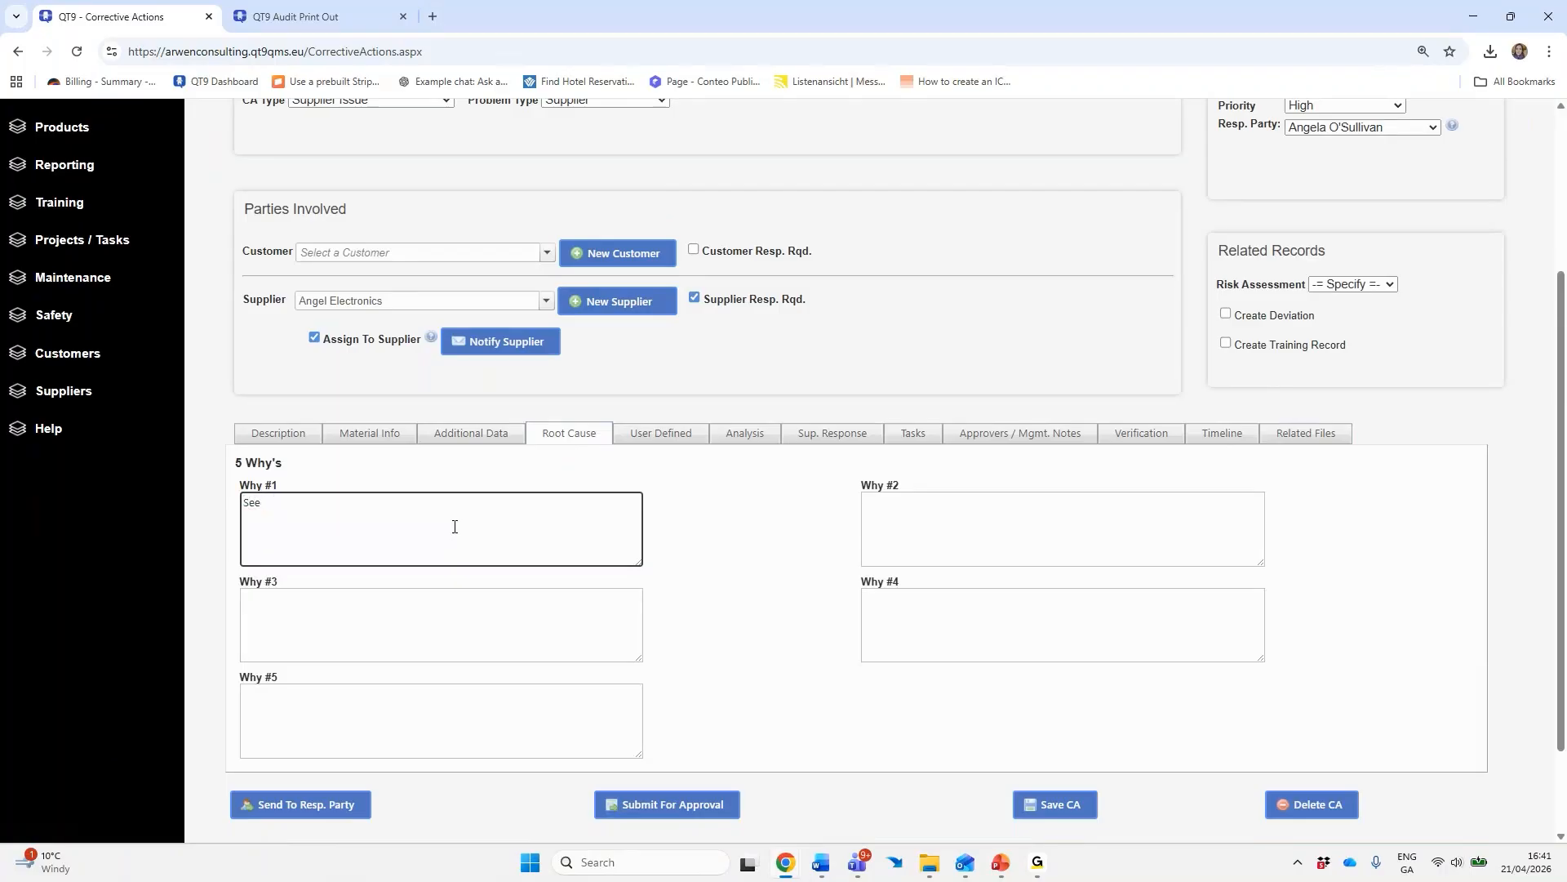
pyautogui.write(' suppler')
pyautogui.write('ir')
pyautogui.write(' response')
# Copy the Why #1 text "See supplier response" into the Immediate\Containment Action field of the analysis section
pyautogui.moveTo(457, 521); pyautogui.dragTo(243, 505)
pyautogui.hotkey('ctrl', 'c')
pyautogui.rightClick(276, 505)
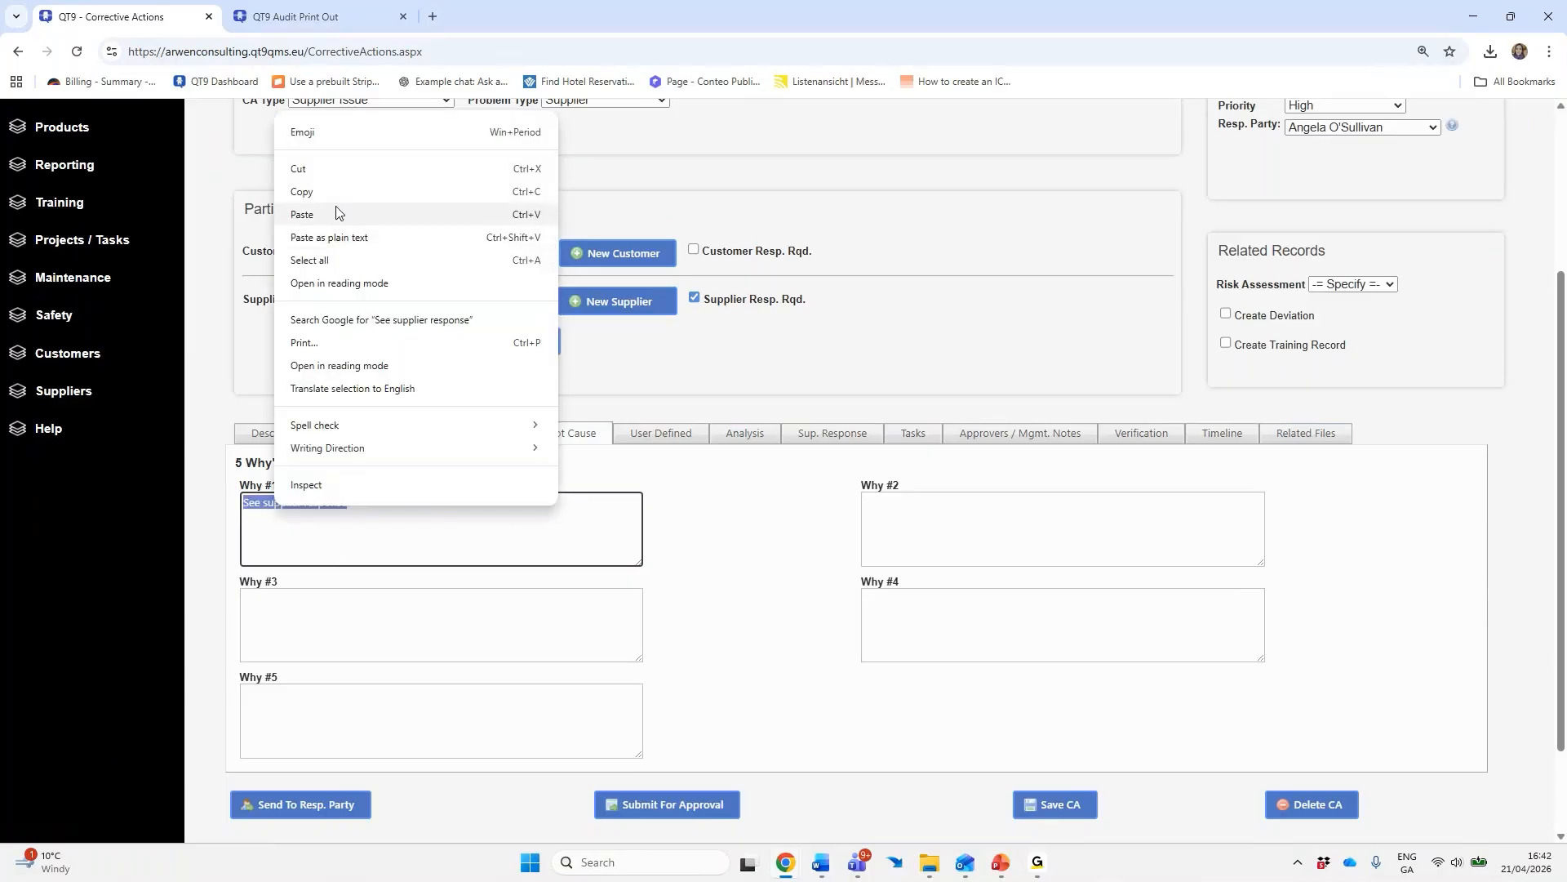
pyautogui.click(392, 192)
pyautogui.click(729, 435)
pyautogui.click(430, 511)
pyautogui.rightClick(430, 511)
pyautogui.click(451, 343)
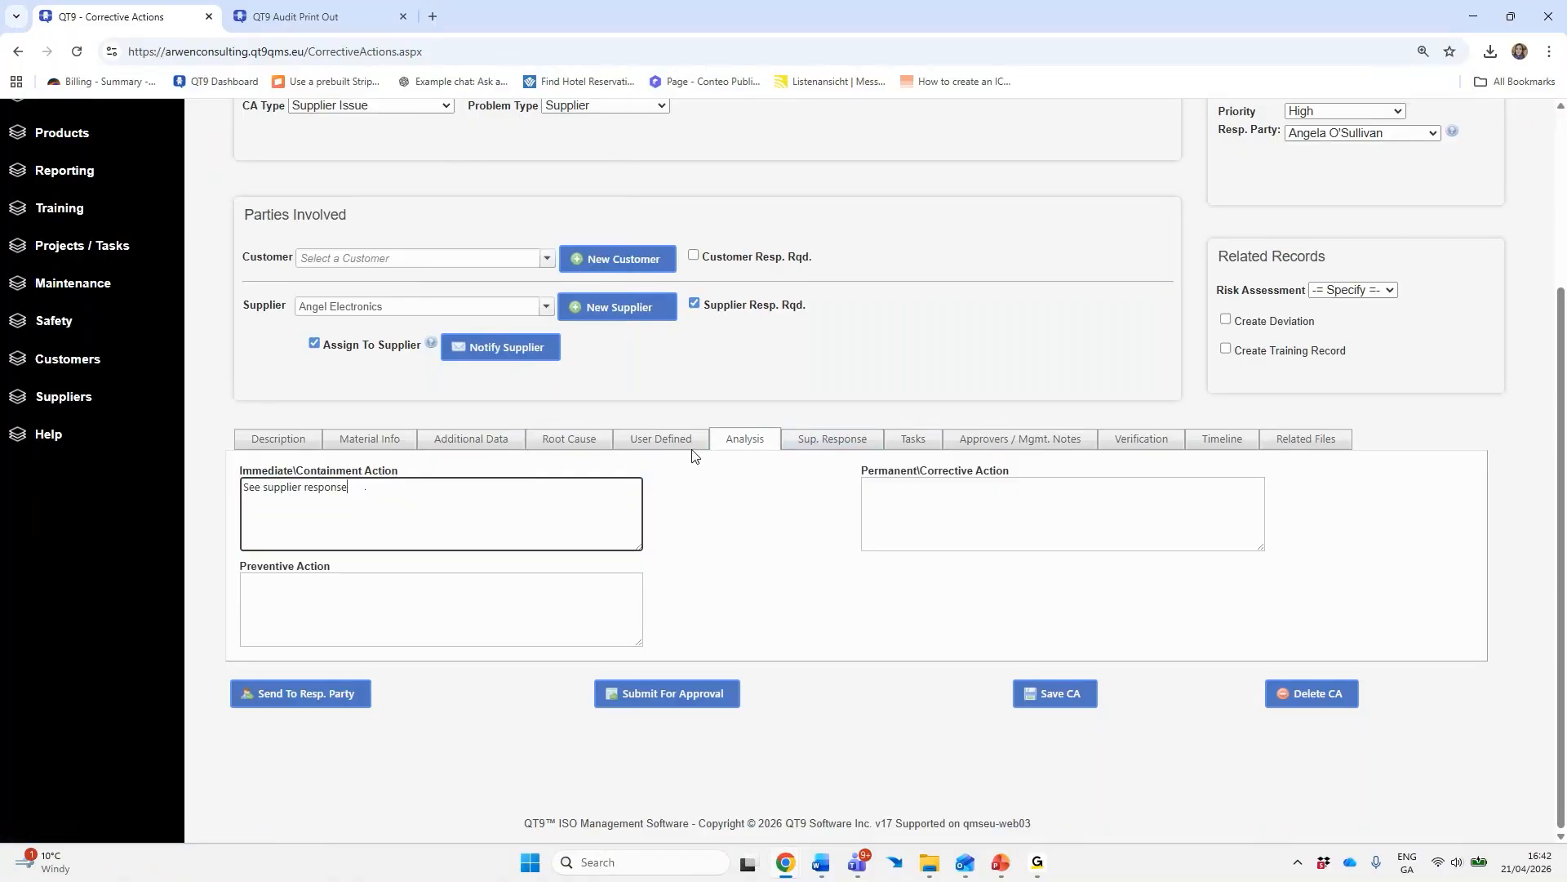
# Add the record's responsible party as an approver of the corrective action
pyautogui.click(988, 441)
pyautogui.click(580, 479)
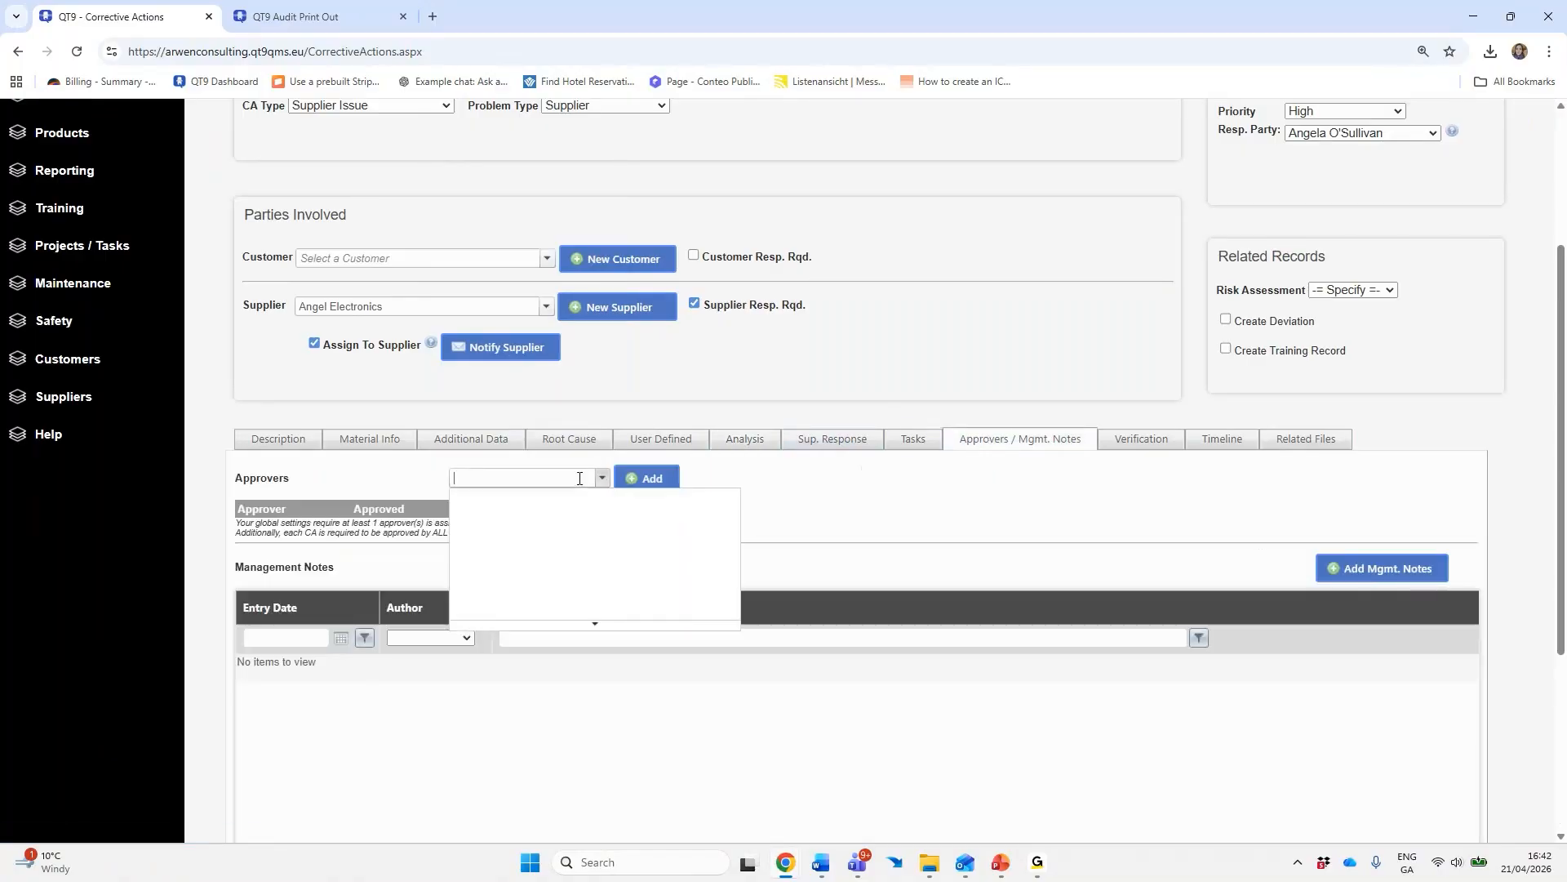
pyautogui.click(522, 531)
pyautogui.click(637, 482)
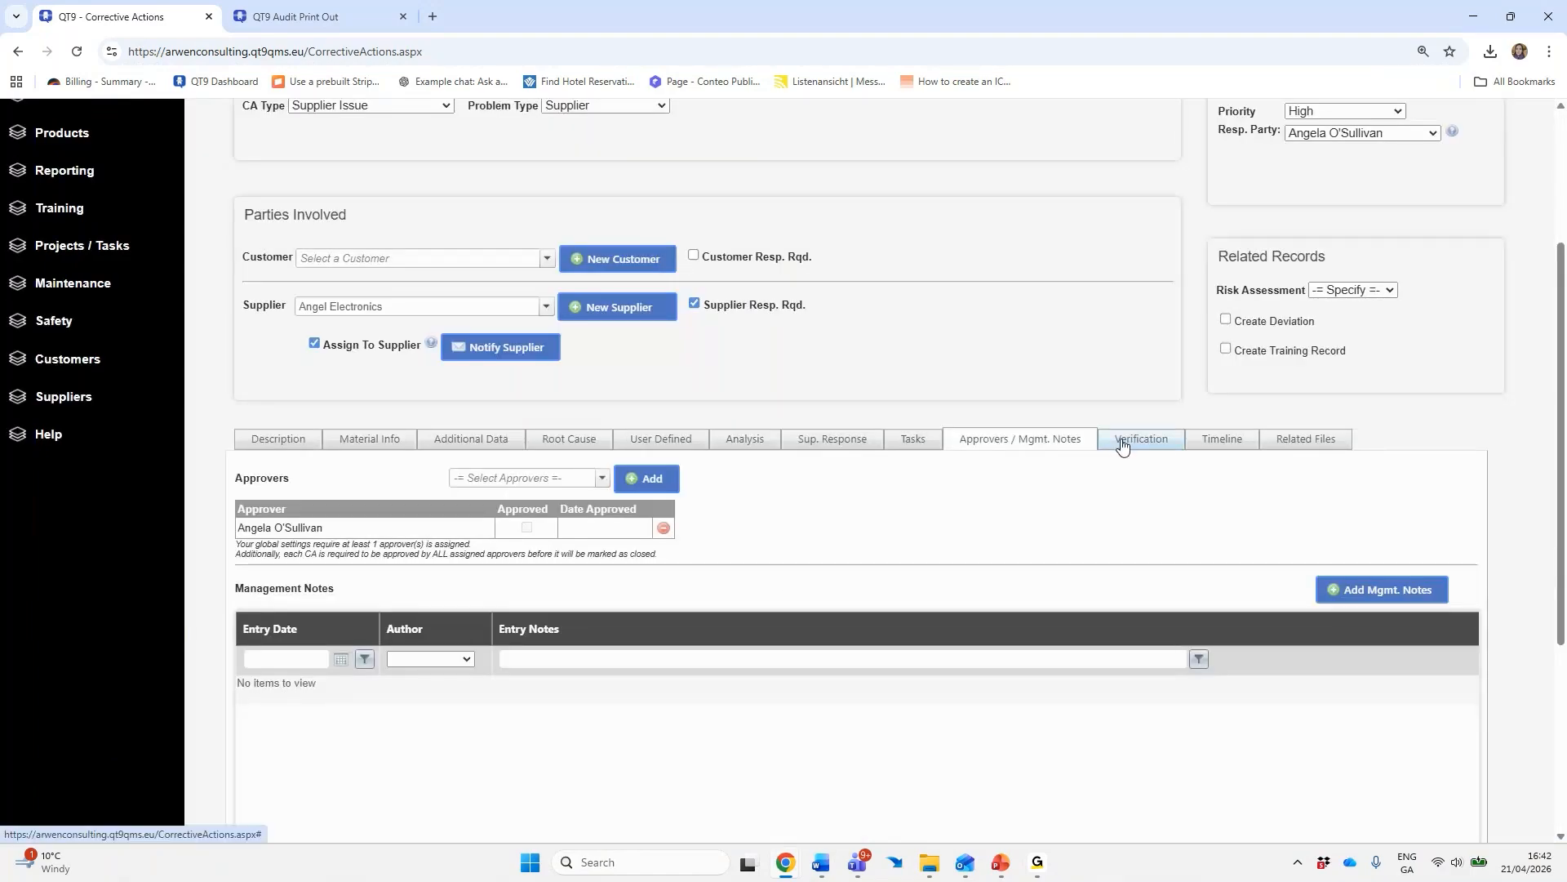
# Add and save the verification note "Supplier sent proof of equipment being fixed."
pyautogui.click(1122, 445)
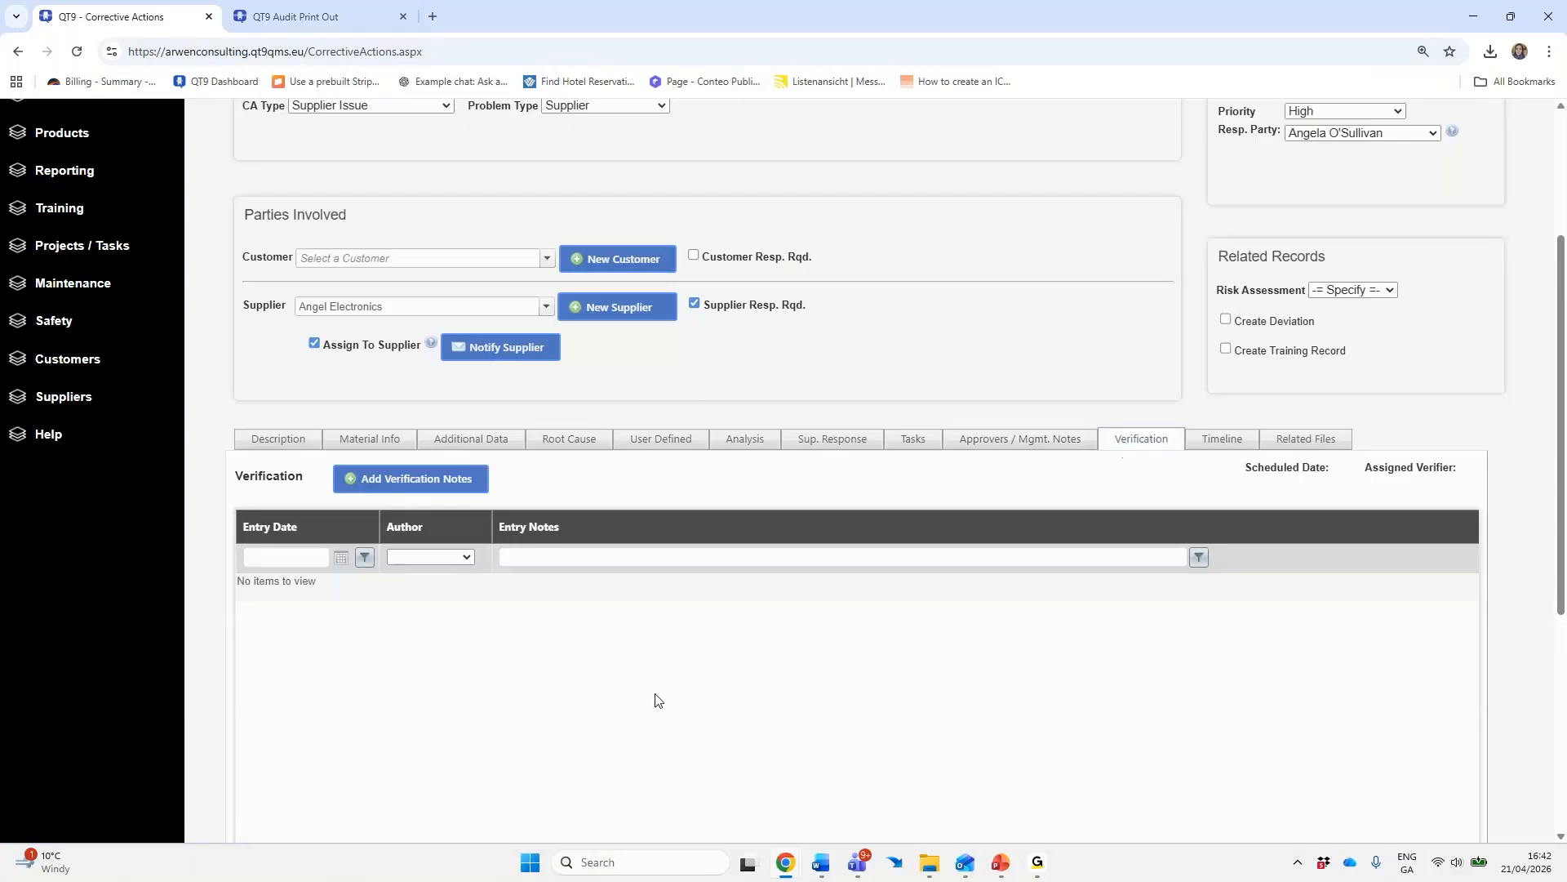
pyautogui.click(396, 482)
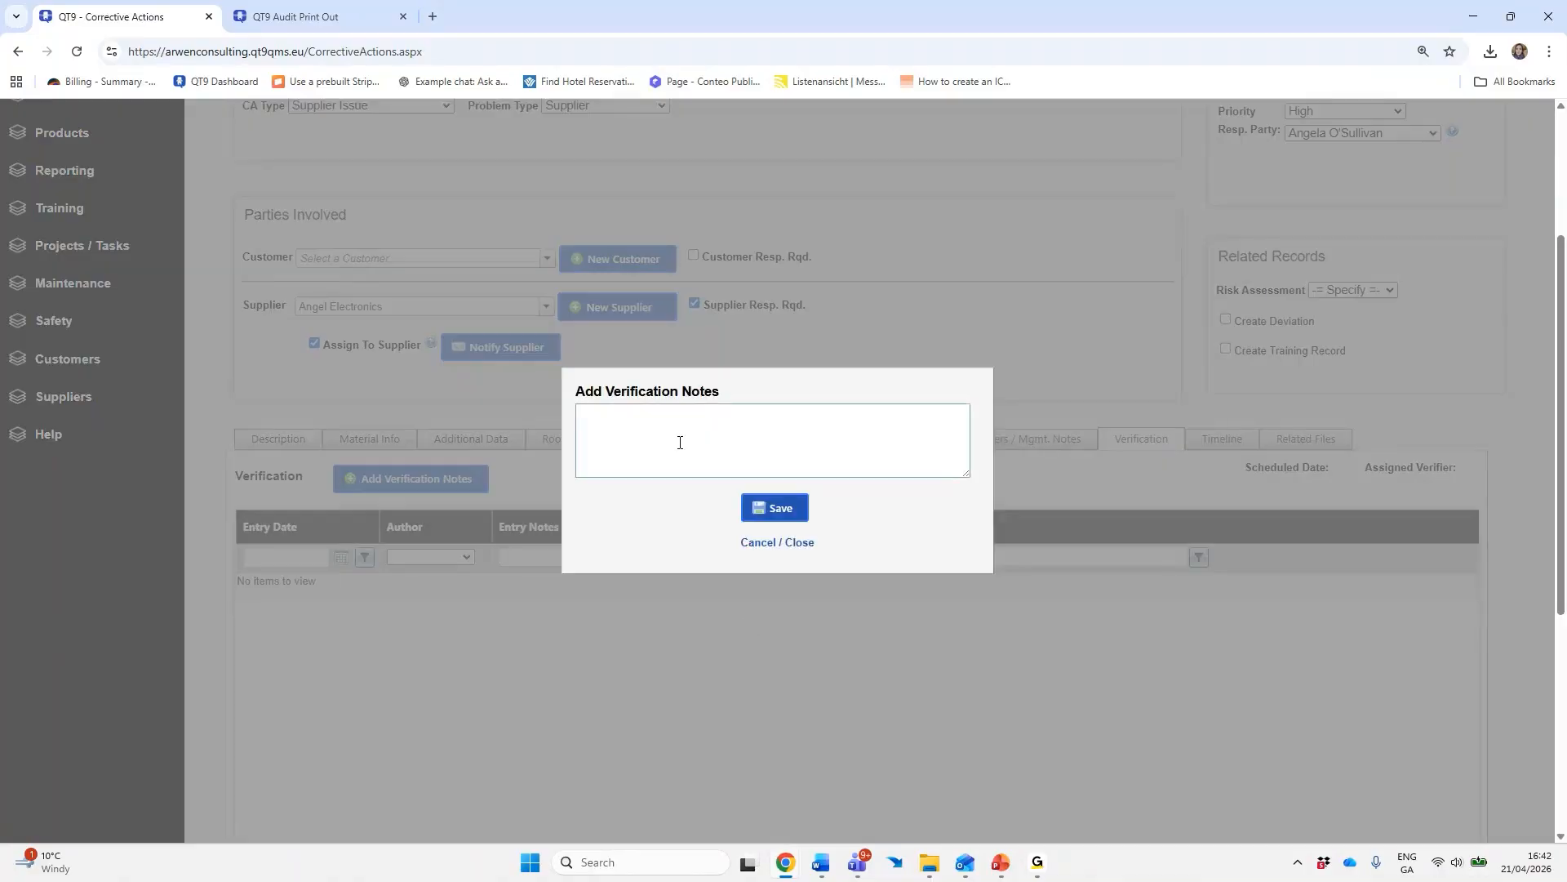
pyautogui.click(681, 440)
pyautogui.write('Supplier sent proof of equipmen')
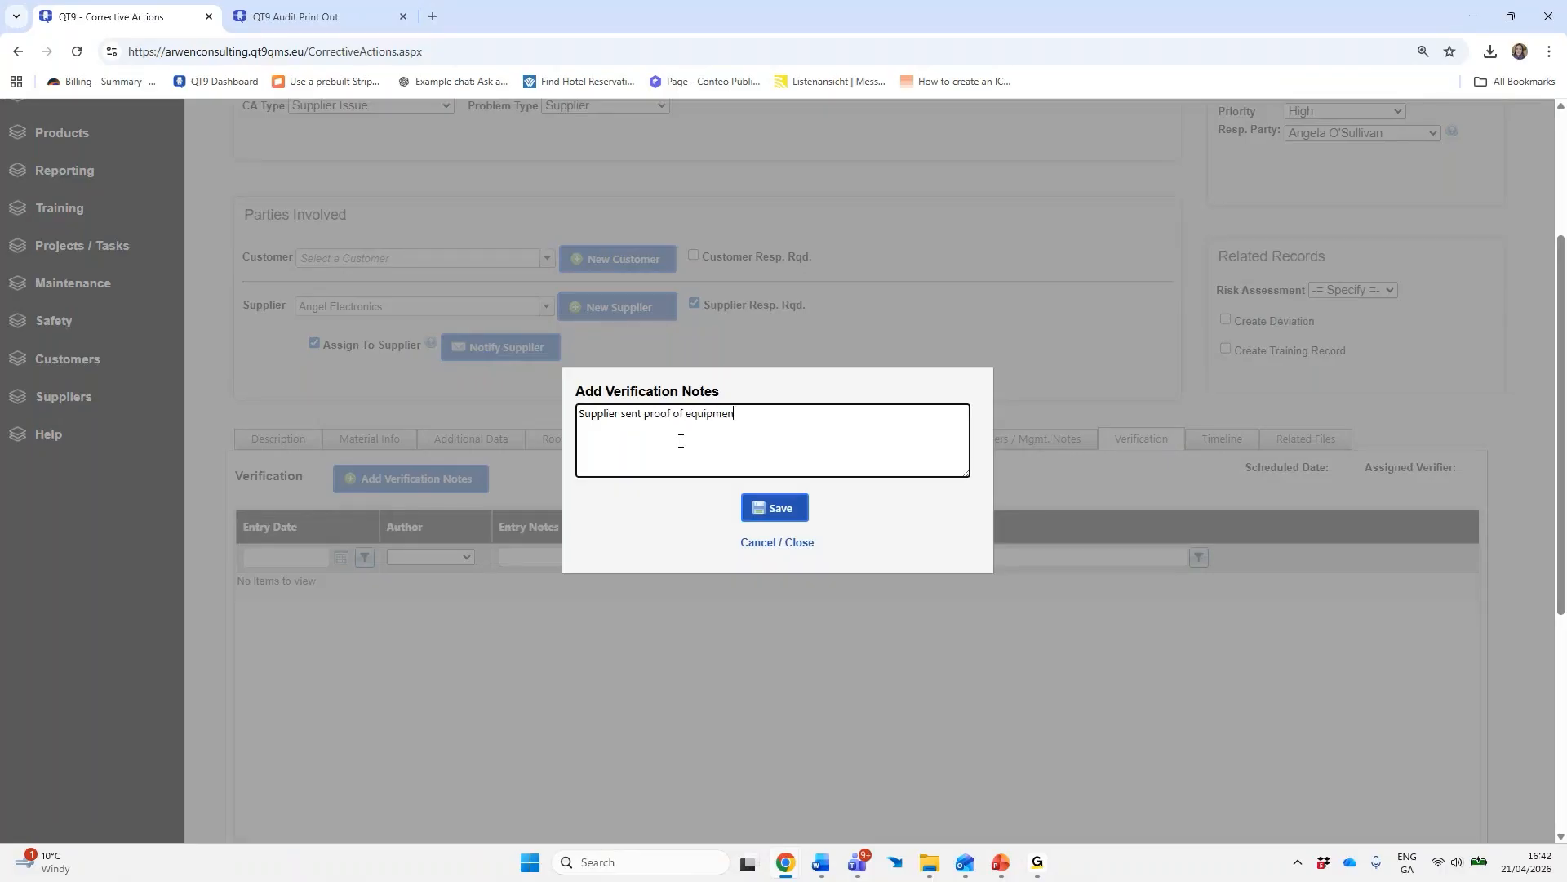
pyautogui.write('t beng f')
pyautogui.press('BackSpace')
pyautogui.press('BackSpace')
pyautogui.press('BackSpace')
pyautogui.press('BackSpace')
pyautogui.press('BackSpace')
pyautogui.write('being fixed')
pyautogui.click(775, 509)
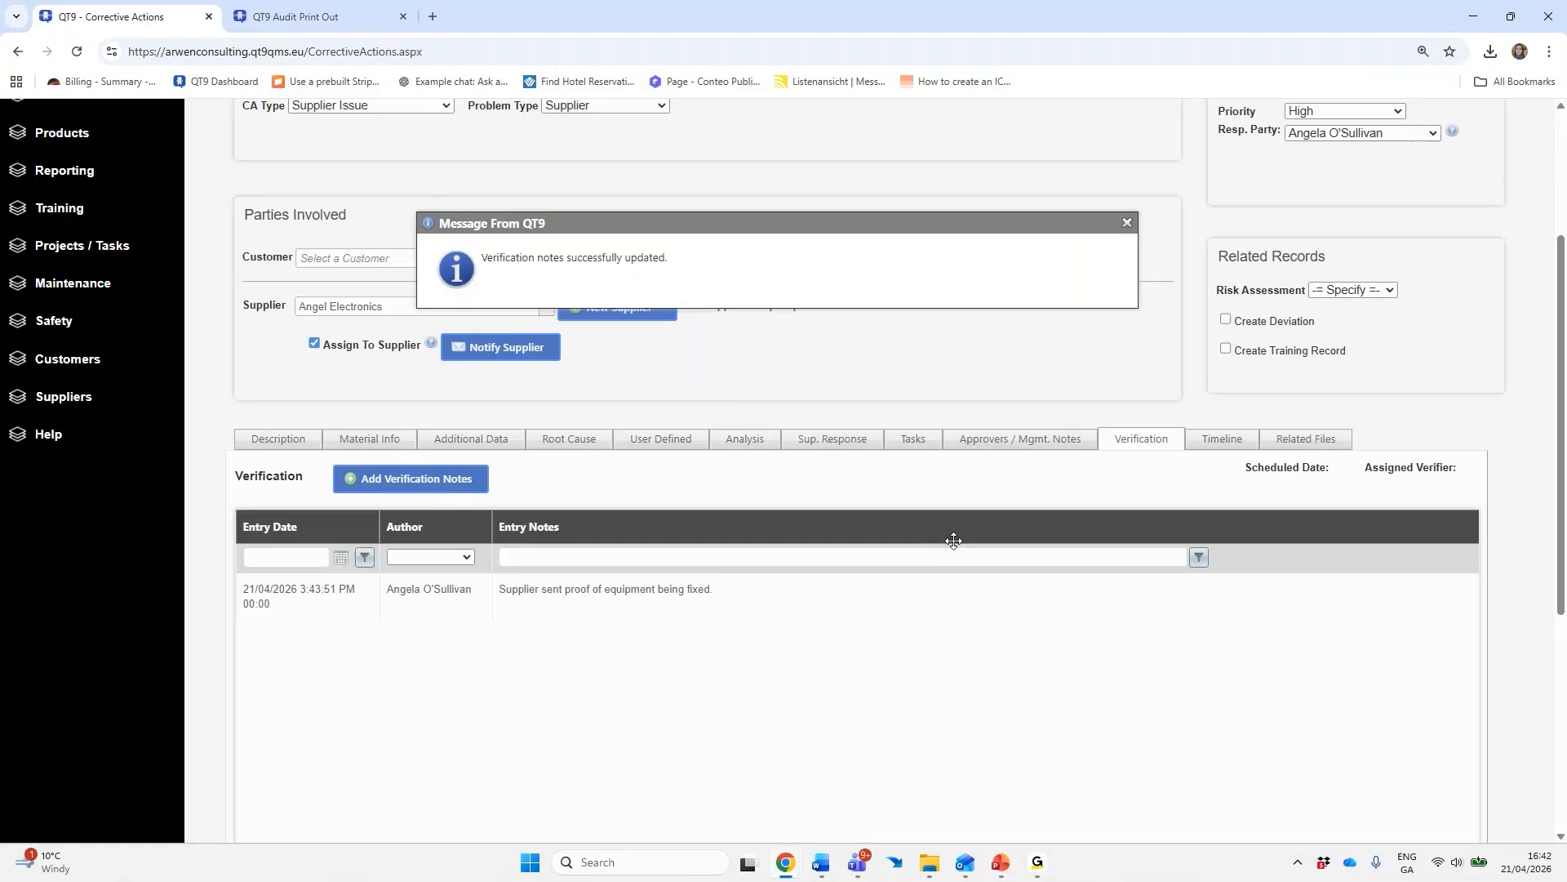
pyautogui.click(1127, 223)
# Submit the corrective action for approval and dismiss the message
pyautogui.scroll(-5, 845, 543)
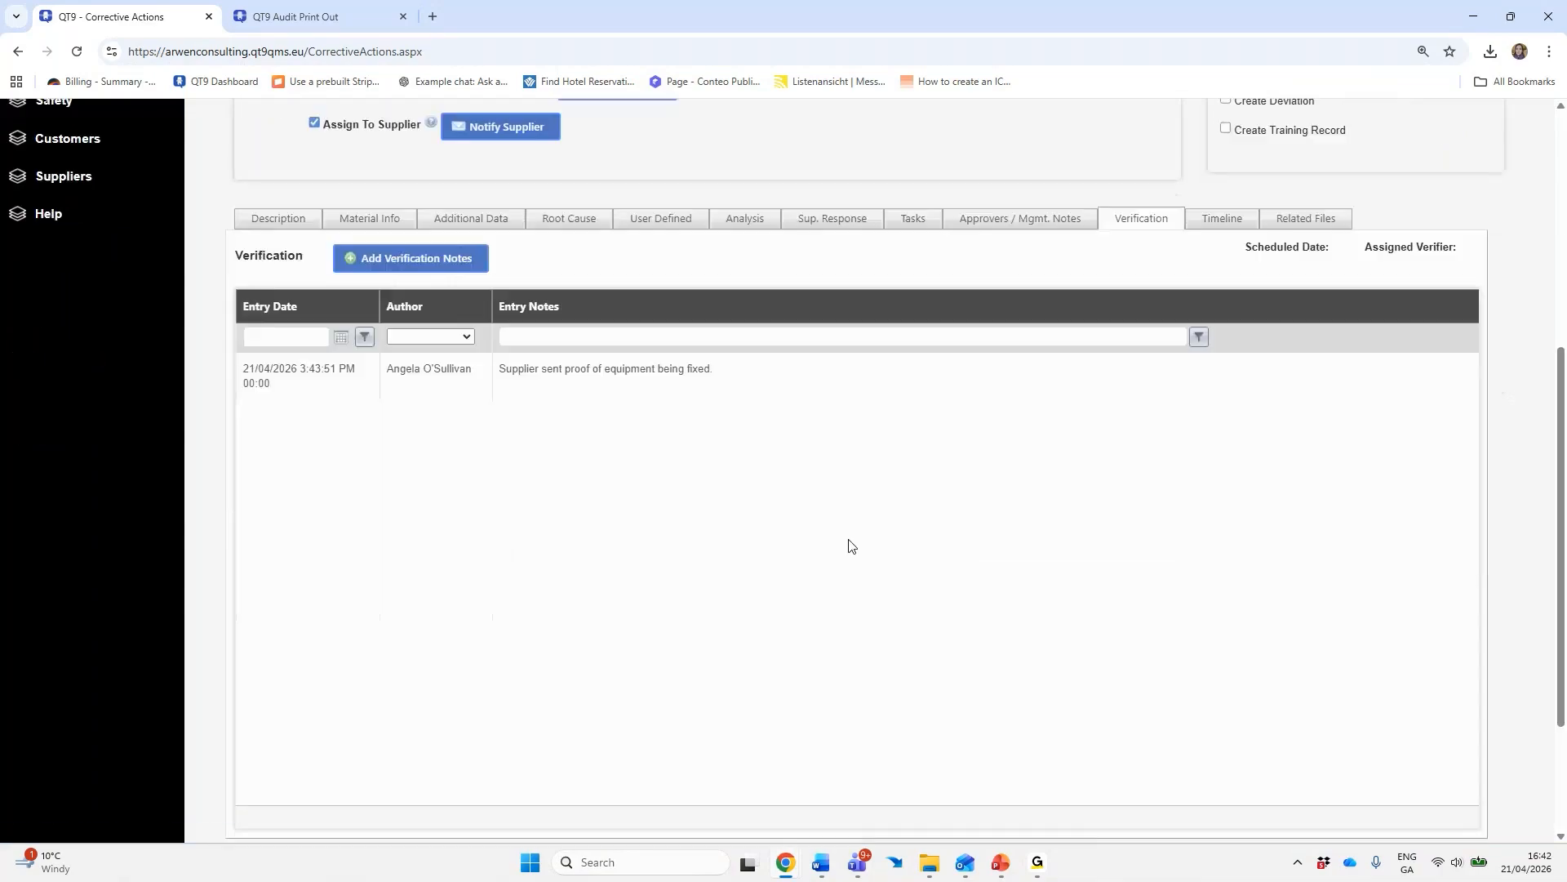
pyautogui.click(673, 685)
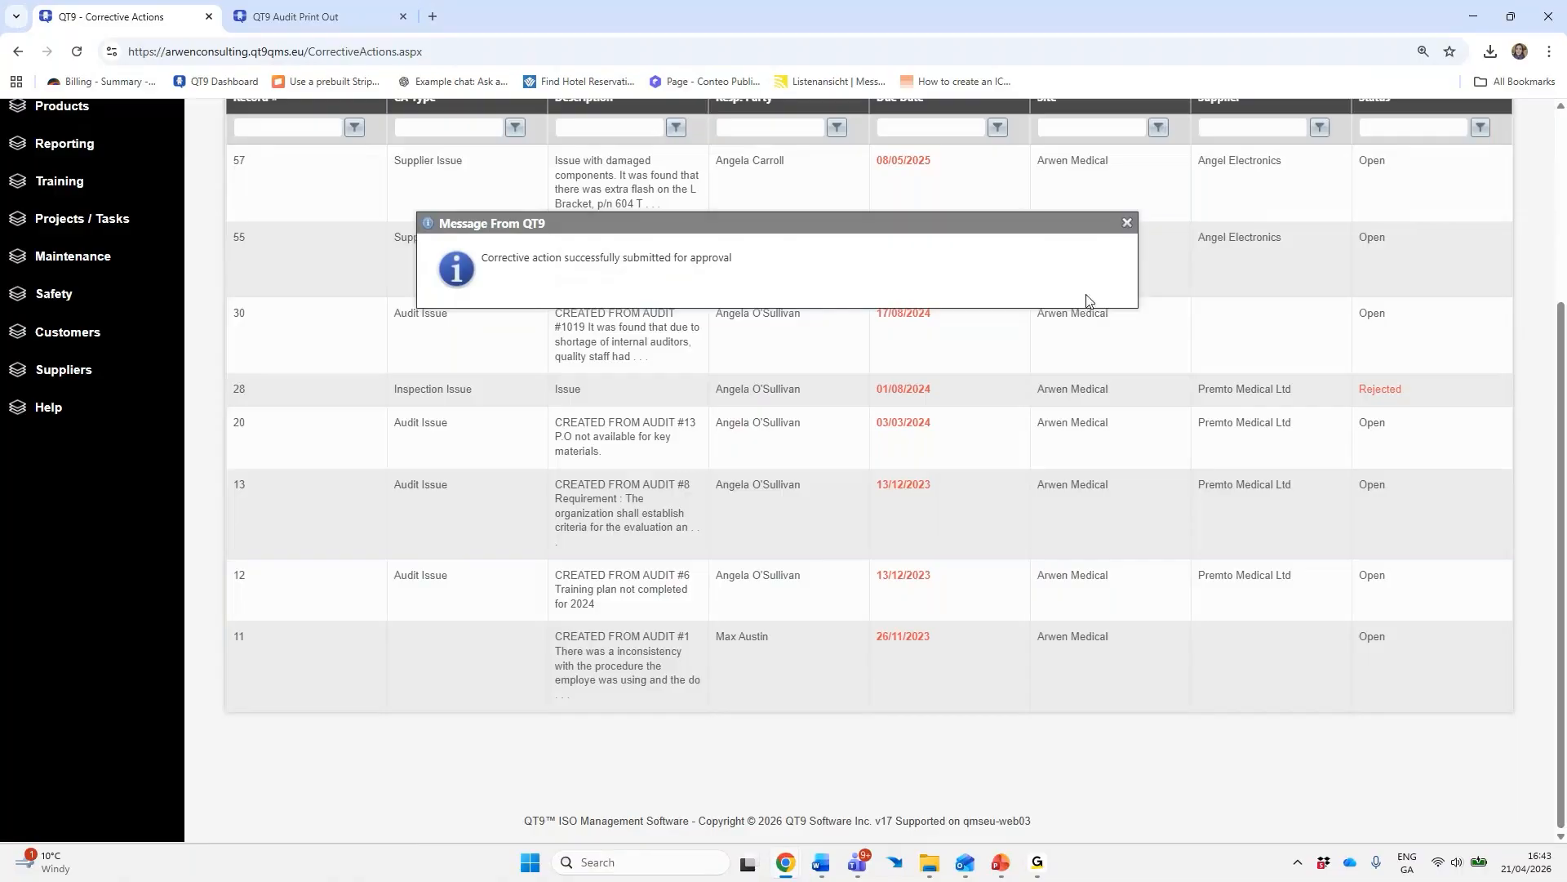
pyautogui.click(1127, 221)
# Filter the corrective actions list to Submitted to Me and open the record created from Audit #2070
pyautogui.scroll(2, 763, 514)
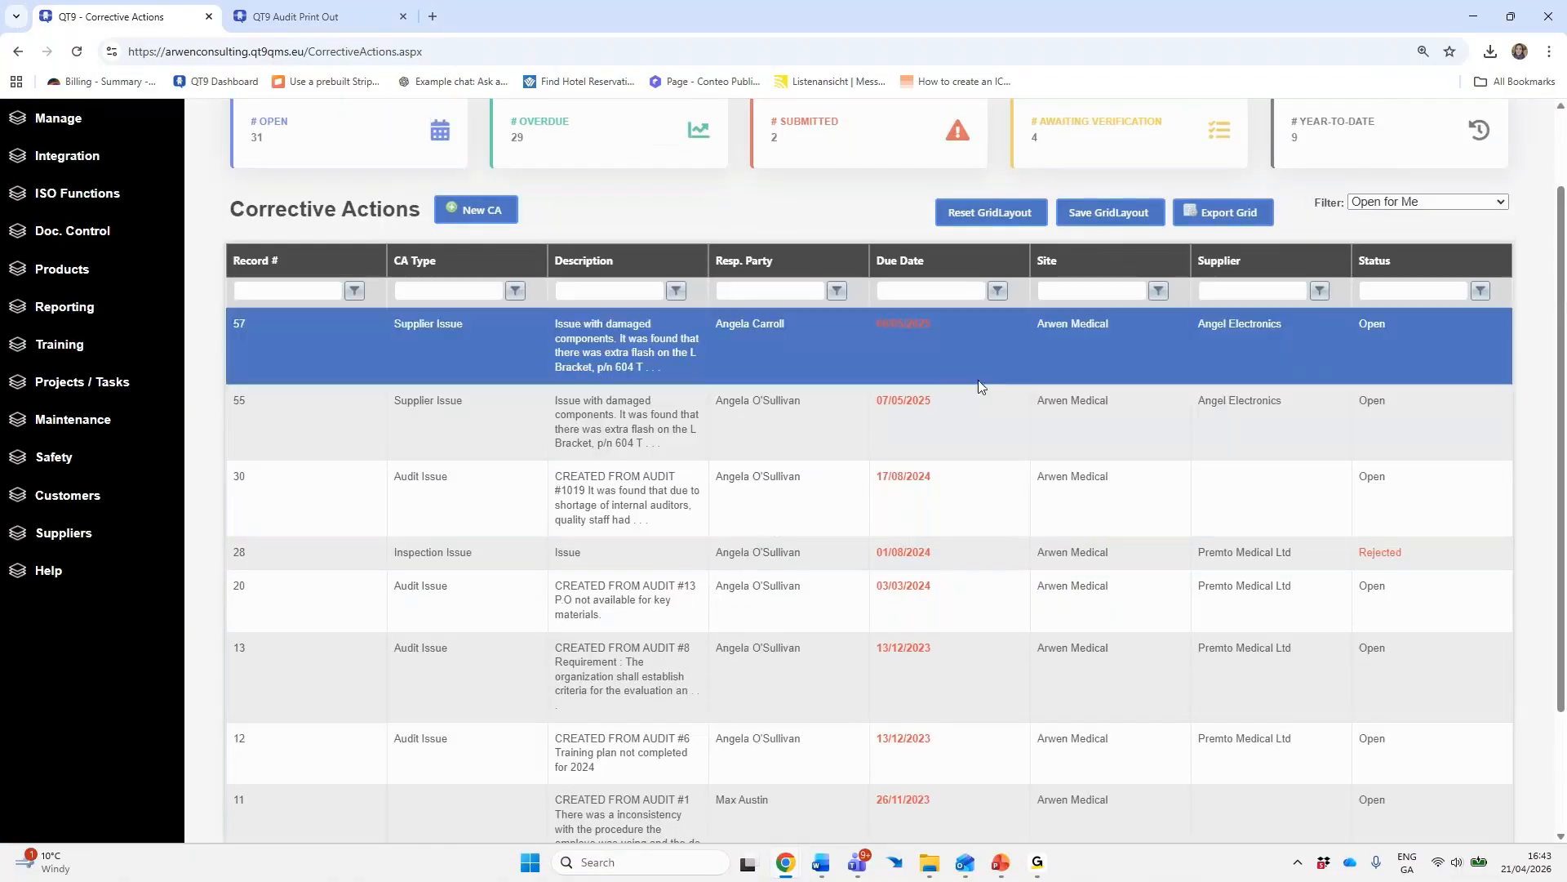
pyautogui.click(1430, 200)
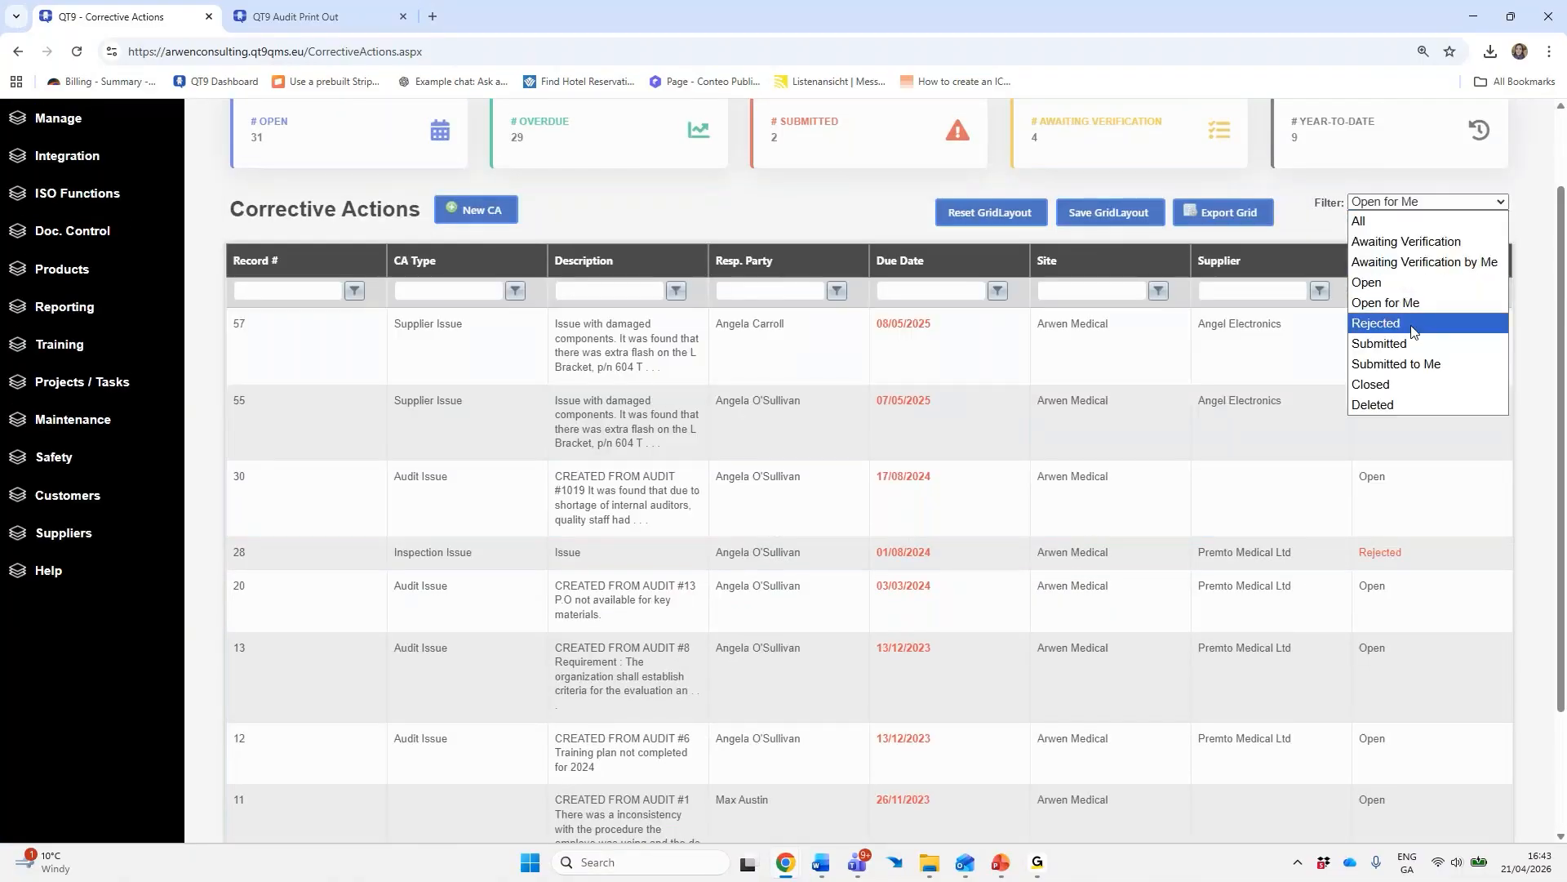
pyautogui.click(1387, 364)
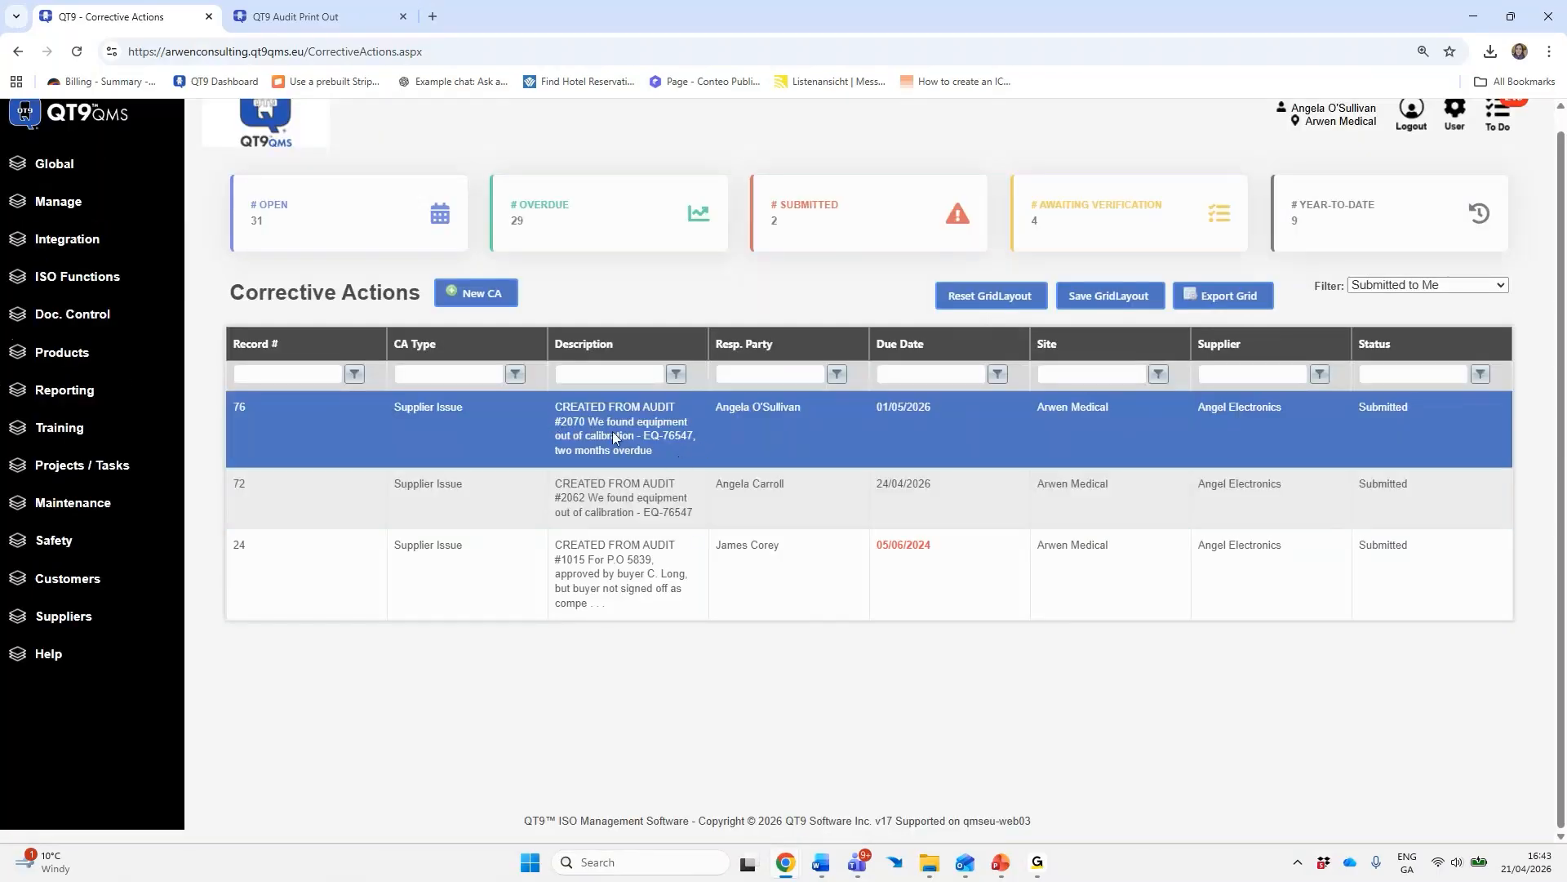
pyautogui.click(612, 431)
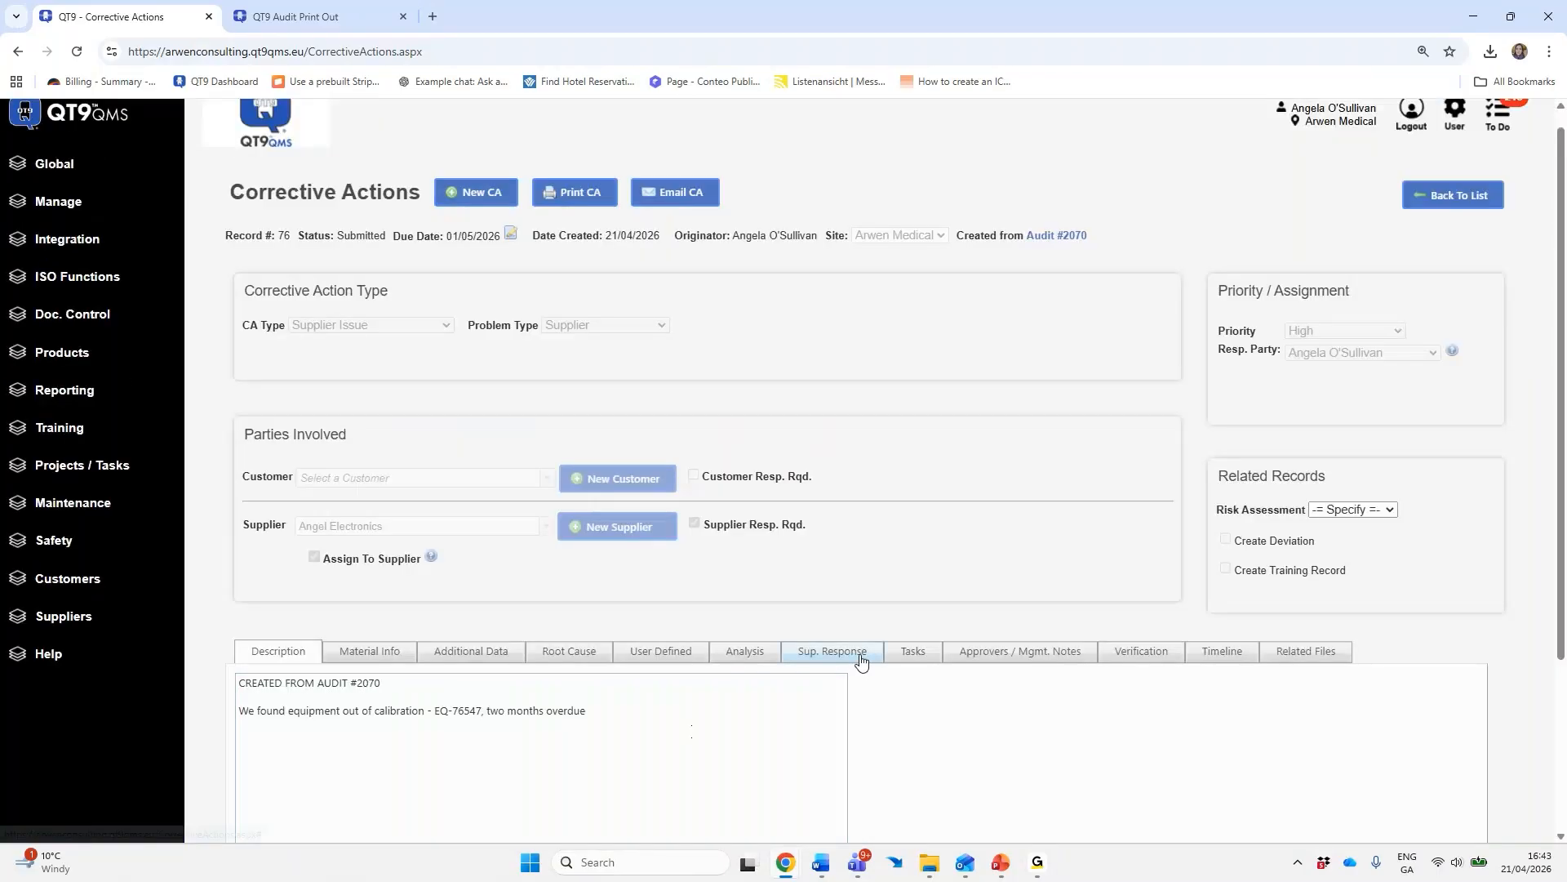
# Look through the submitted record's root cause, user defined, analysis, supplier response, material and additional data sections
pyautogui.scroll(-3, 861, 657)
pyautogui.click(569, 419)
pyautogui.click(661, 418)
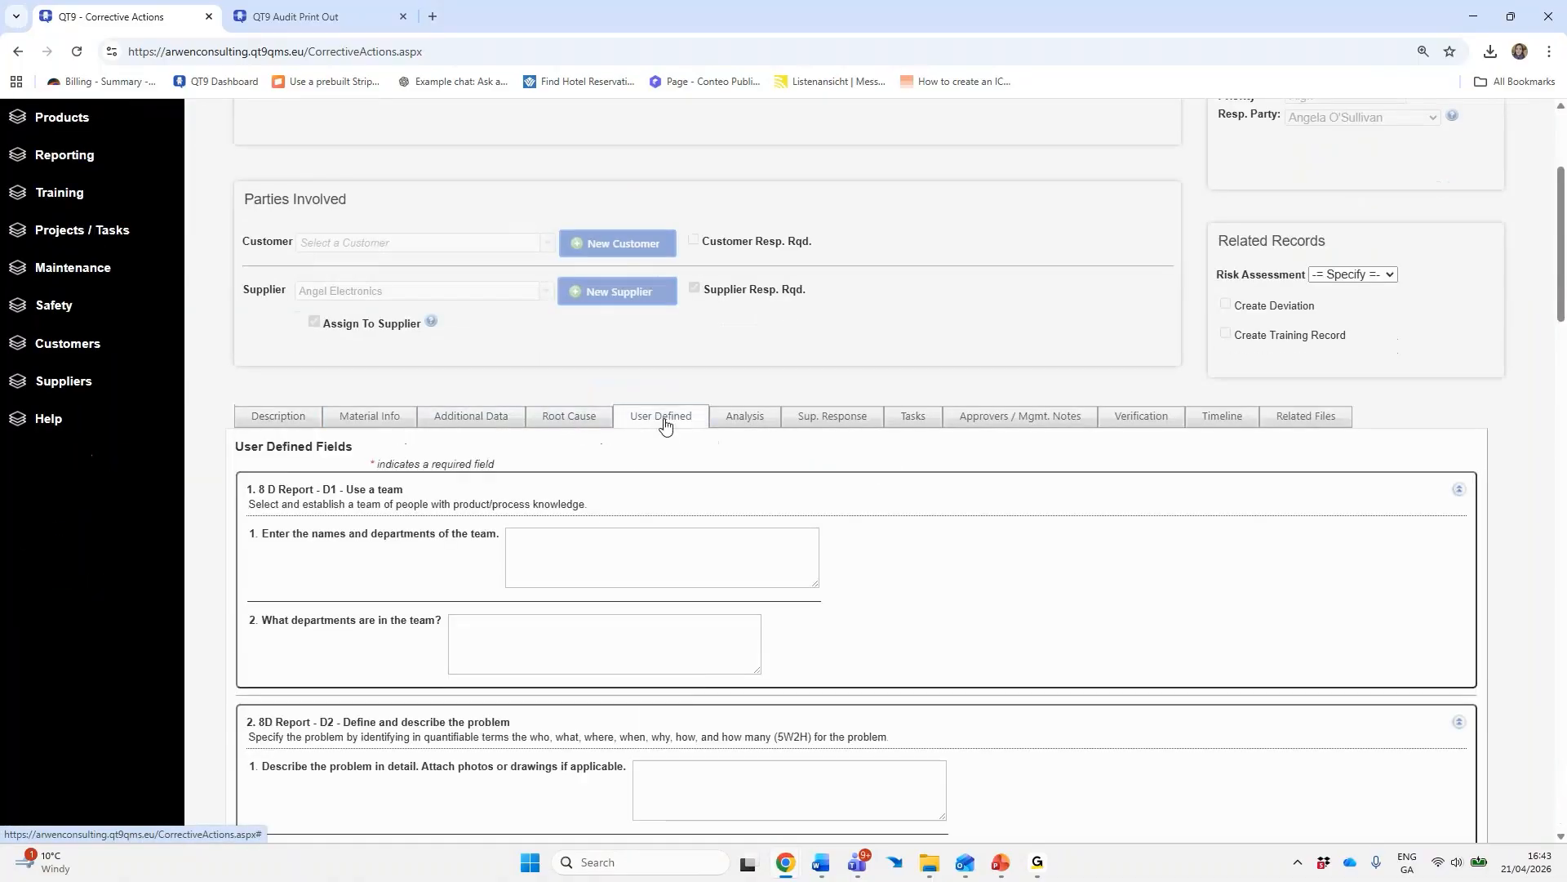
pyautogui.click(757, 420)
pyautogui.click(830, 430)
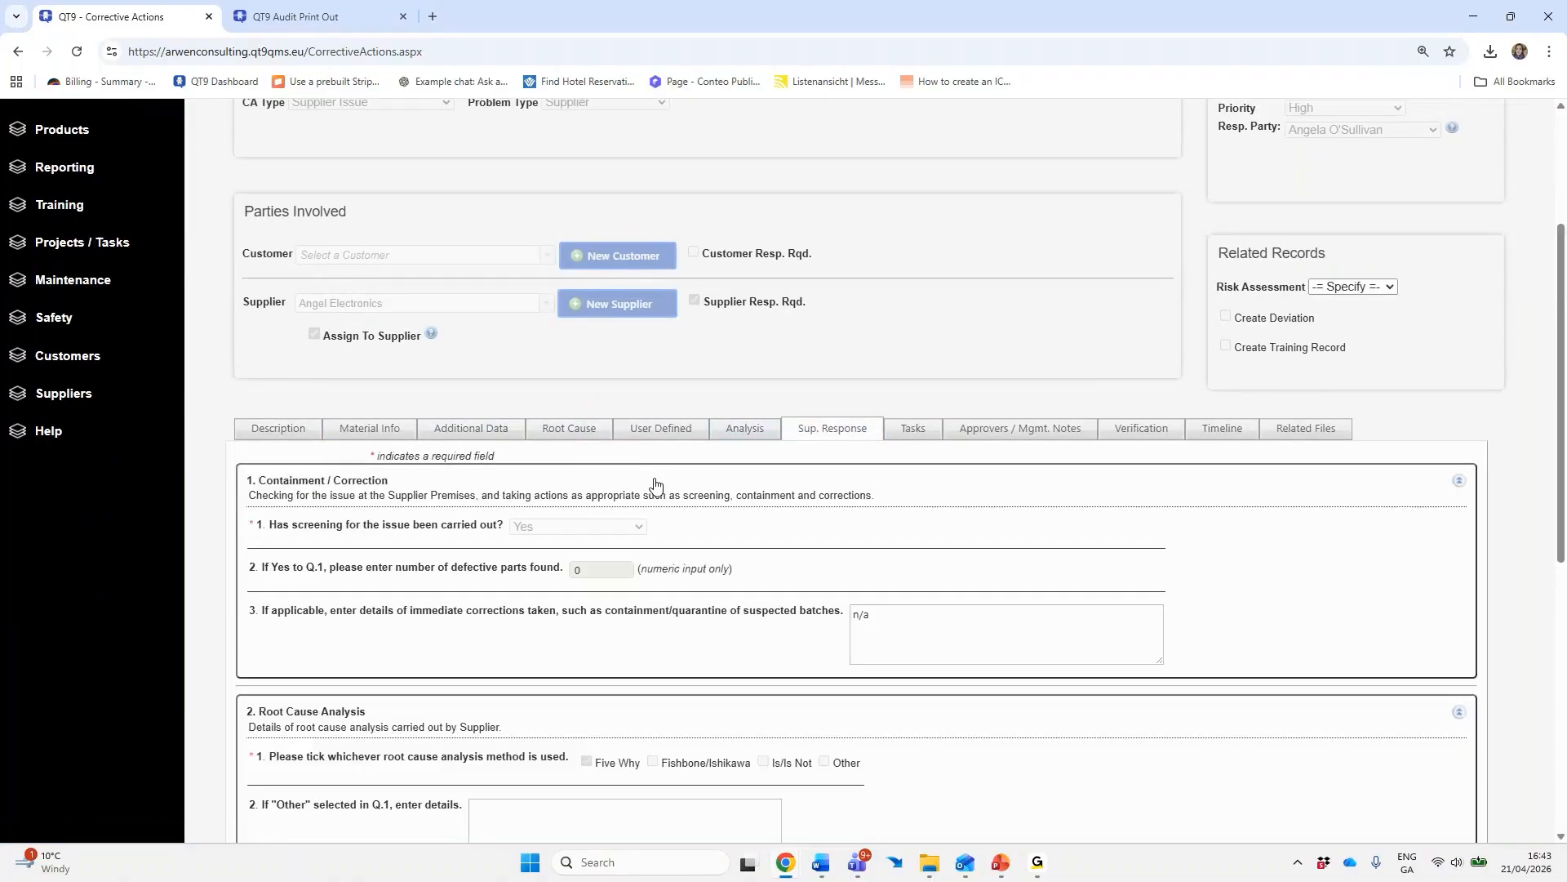
pyautogui.click(376, 439)
pyautogui.click(471, 429)
# Approve the corrective action with the approval note "Accepted response"
pyautogui.scroll(-1, 776, 550)
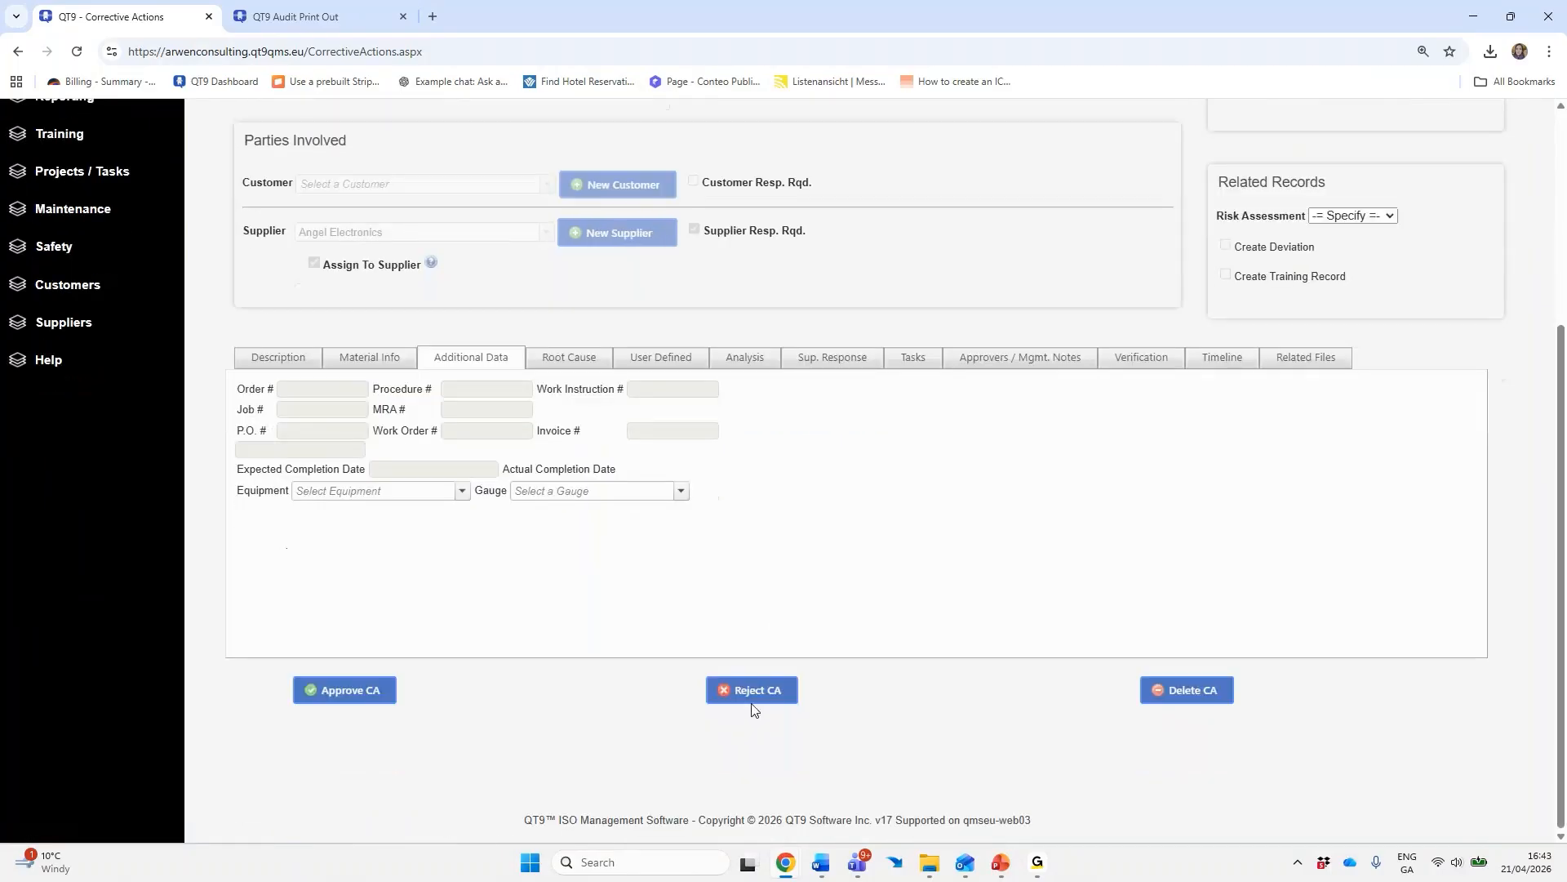
pyautogui.click(343, 691)
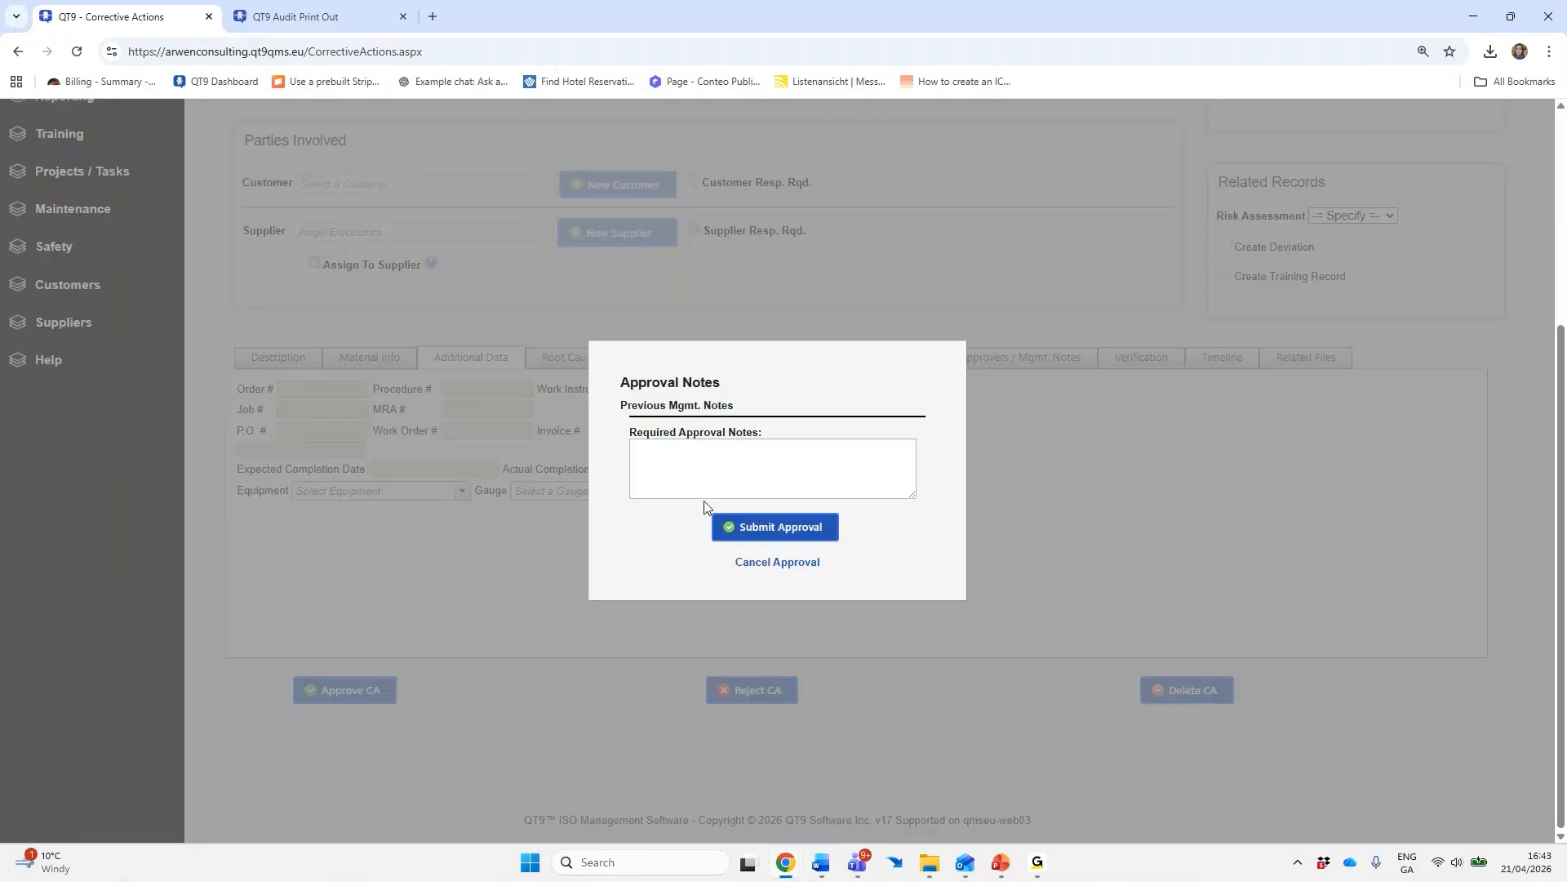
pyautogui.click(717, 468)
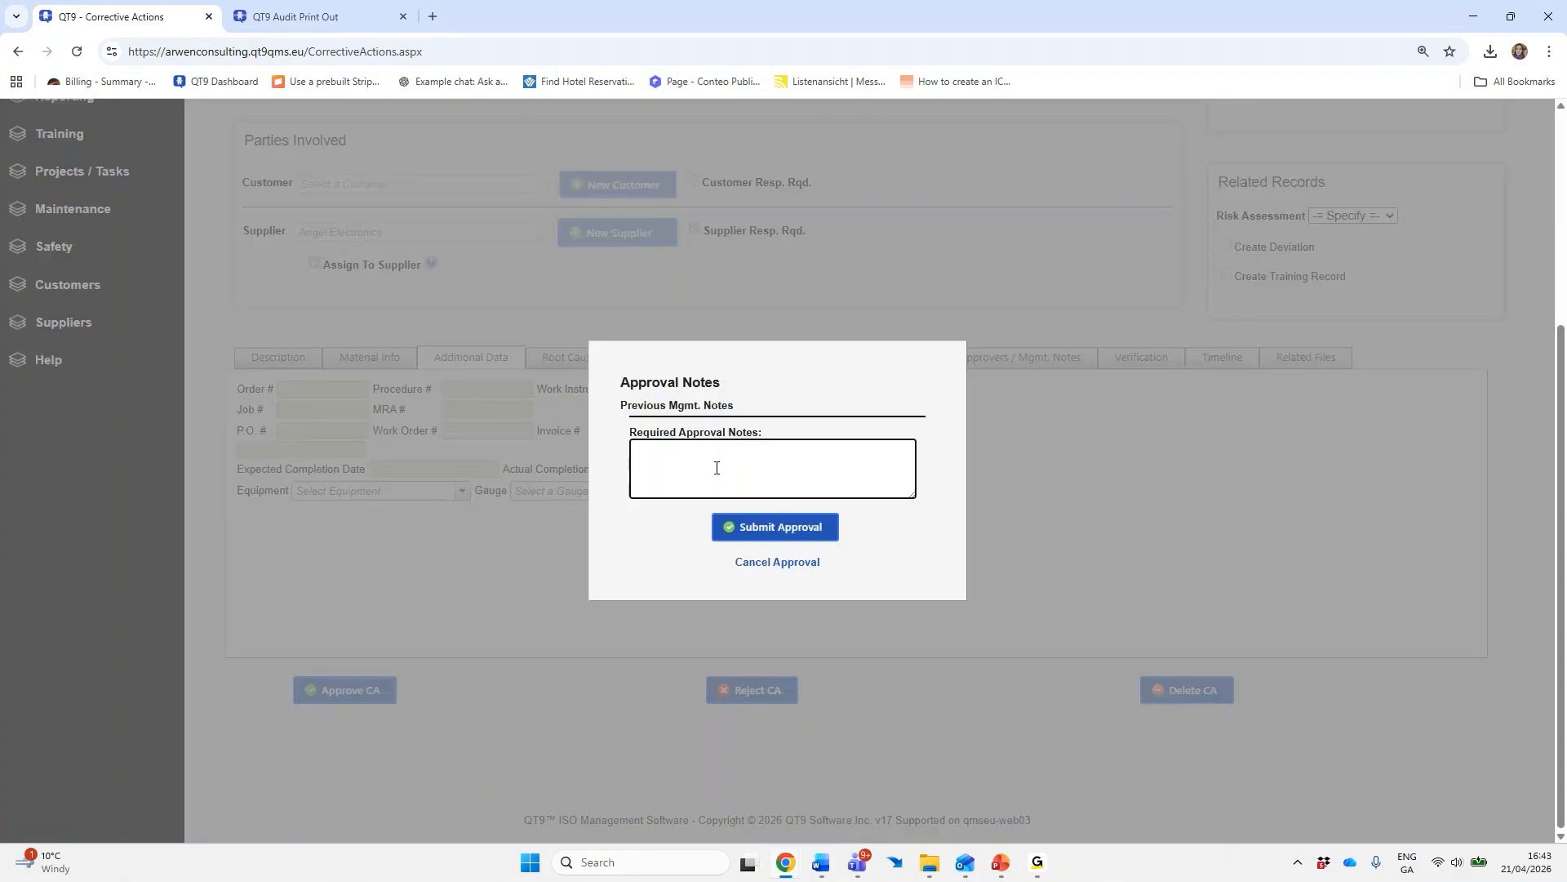
pyautogui.write('Accepted response')
pyautogui.click(748, 527)
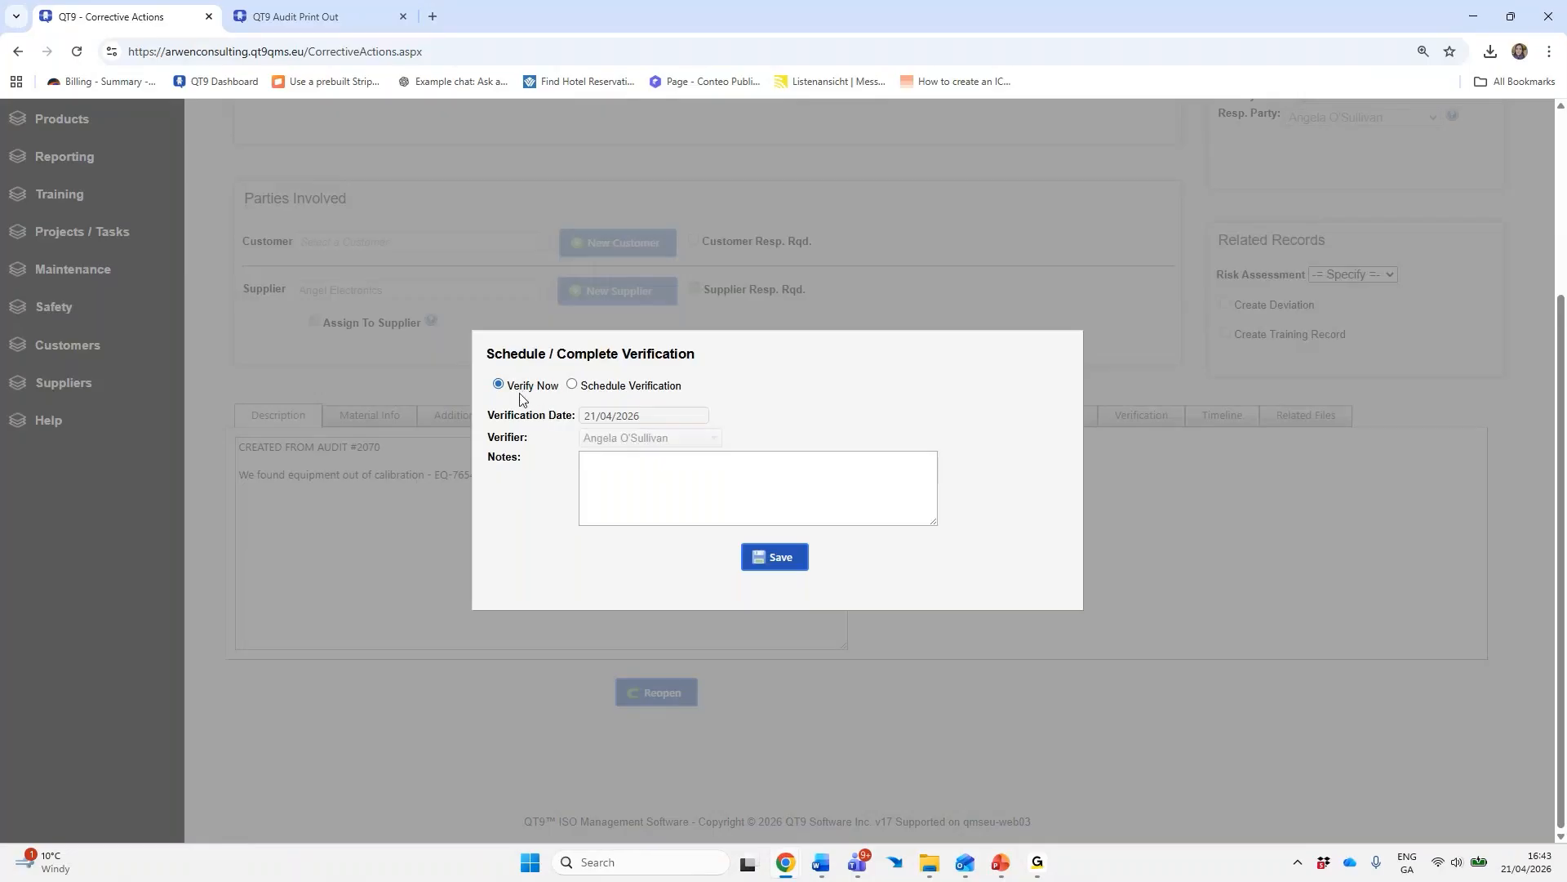
pyautogui.click(572, 384)
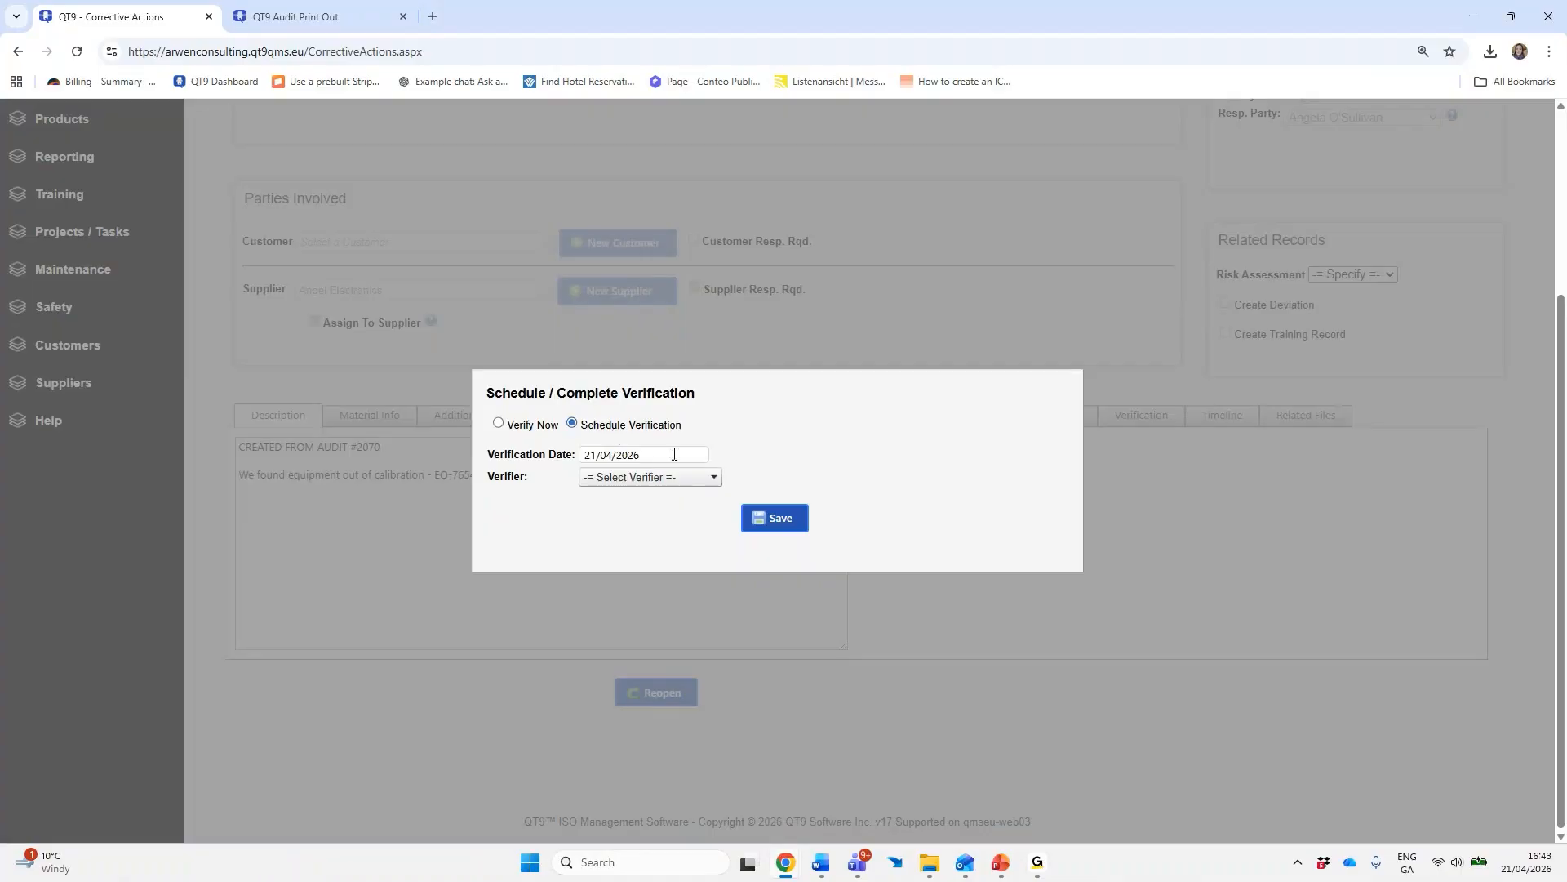
pyautogui.click(663, 477)
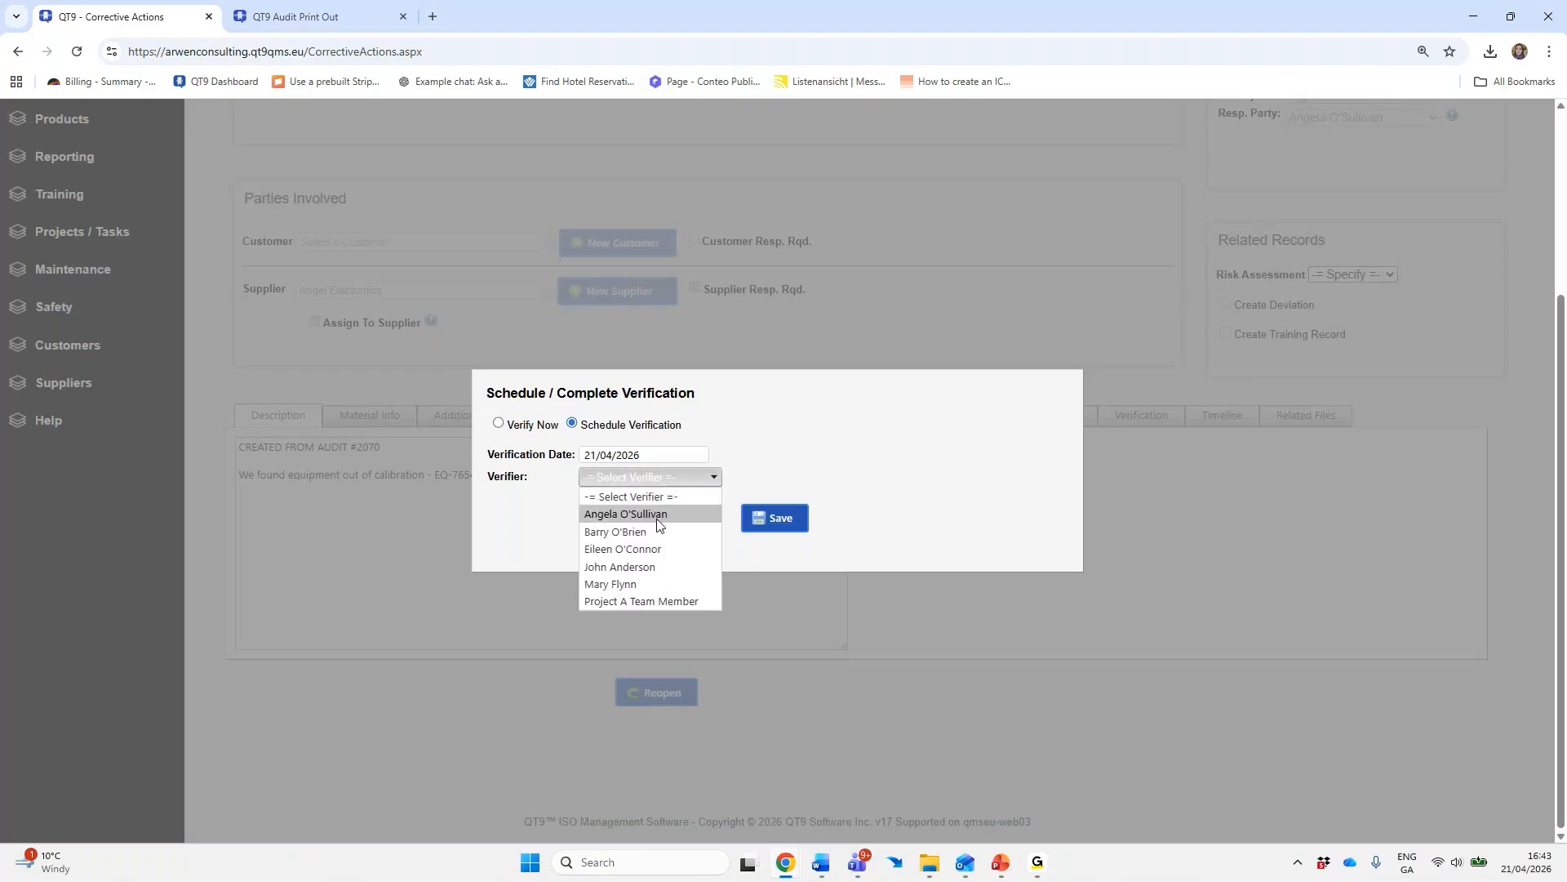
pyautogui.click(728, 453)
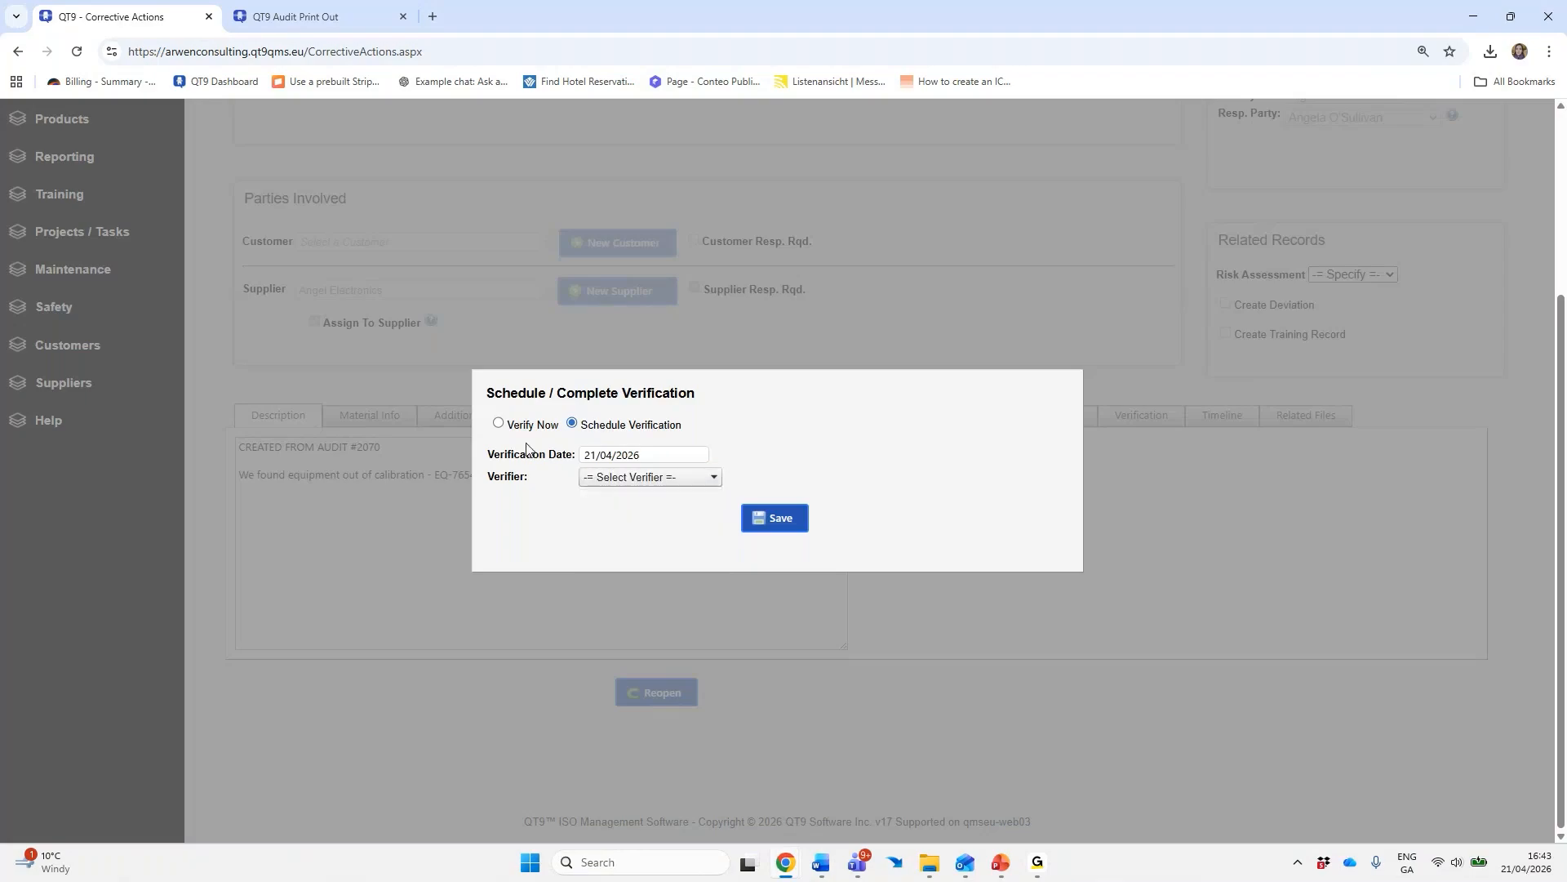
pyautogui.click(498, 423)
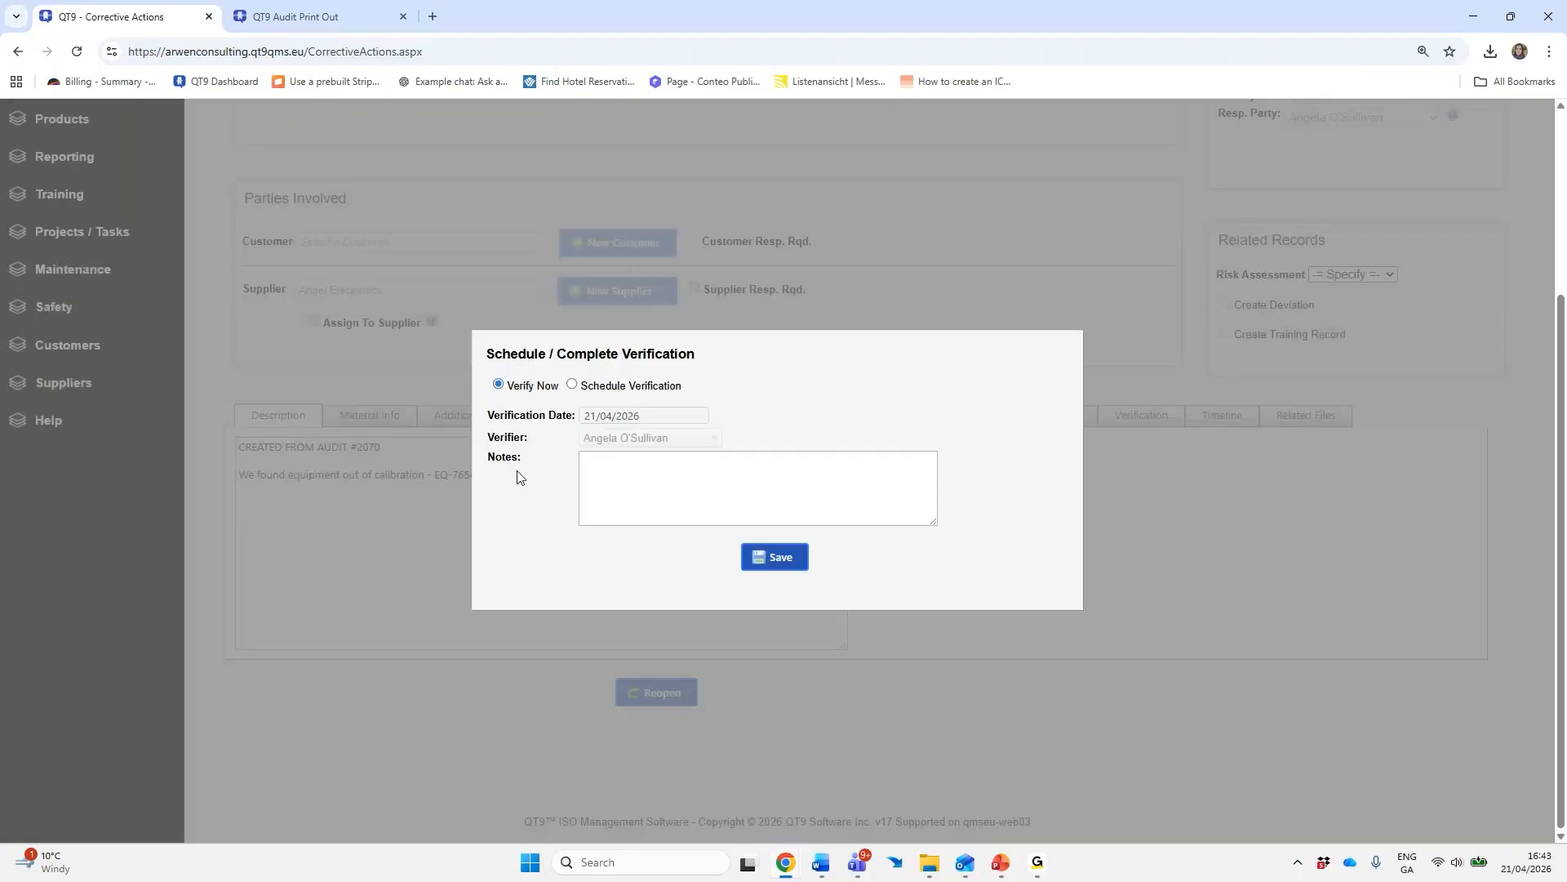
# Complete the verification immediately with the note "Checked the actions were done" and save it
pyautogui.click(585, 484)
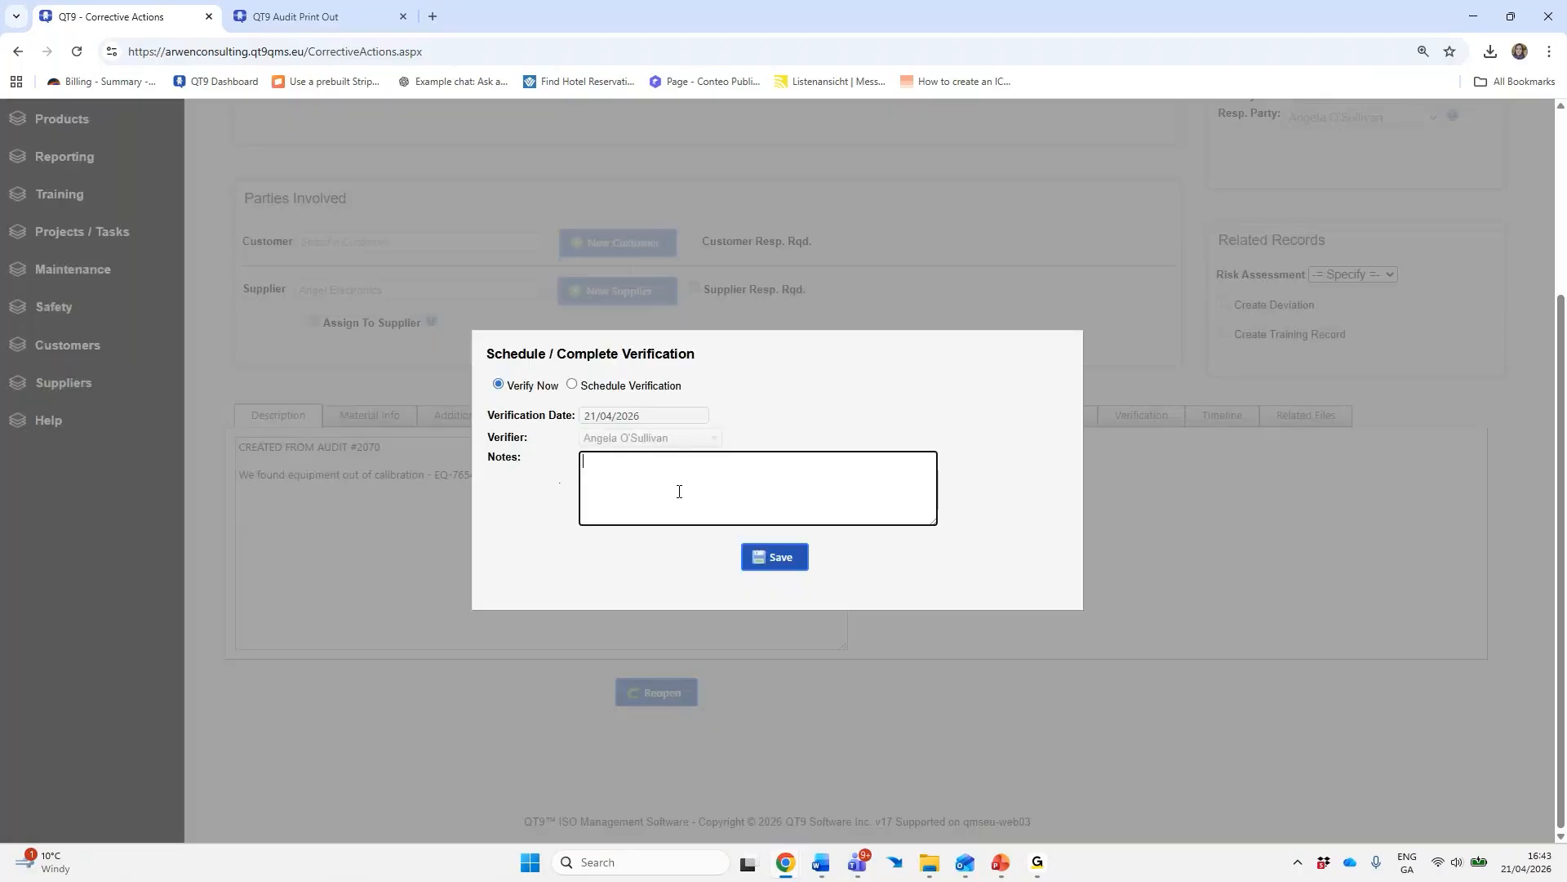
pyautogui.write('Checked the a')
pyautogui.write('ctions were done')
pyautogui.click(785, 561)
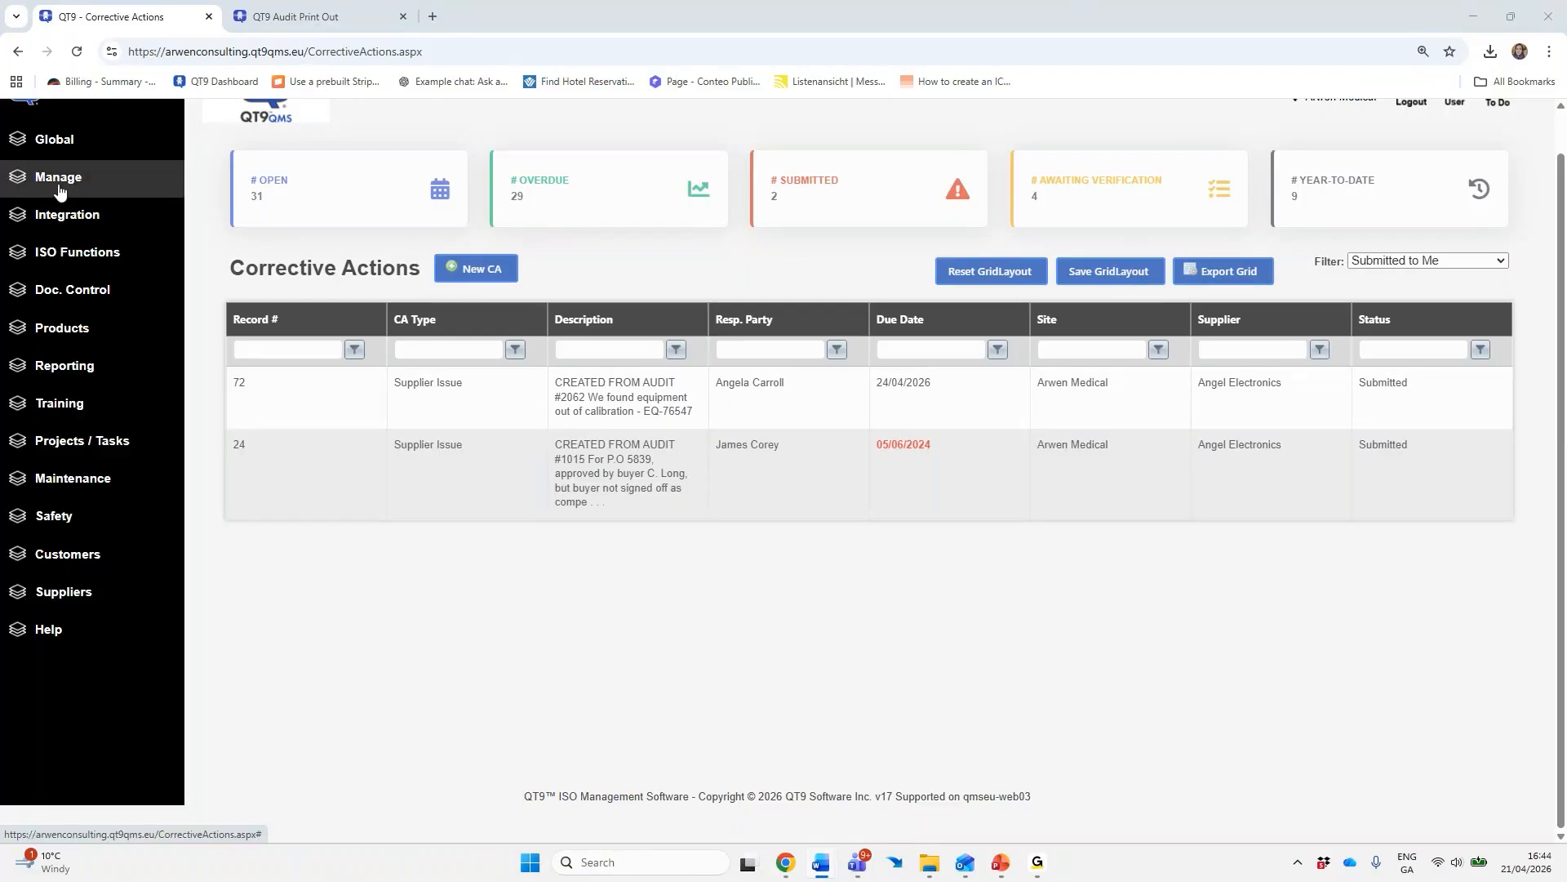
# Open the Audit Result Reporting page
pyautogui.scroll(1, 112, 336)
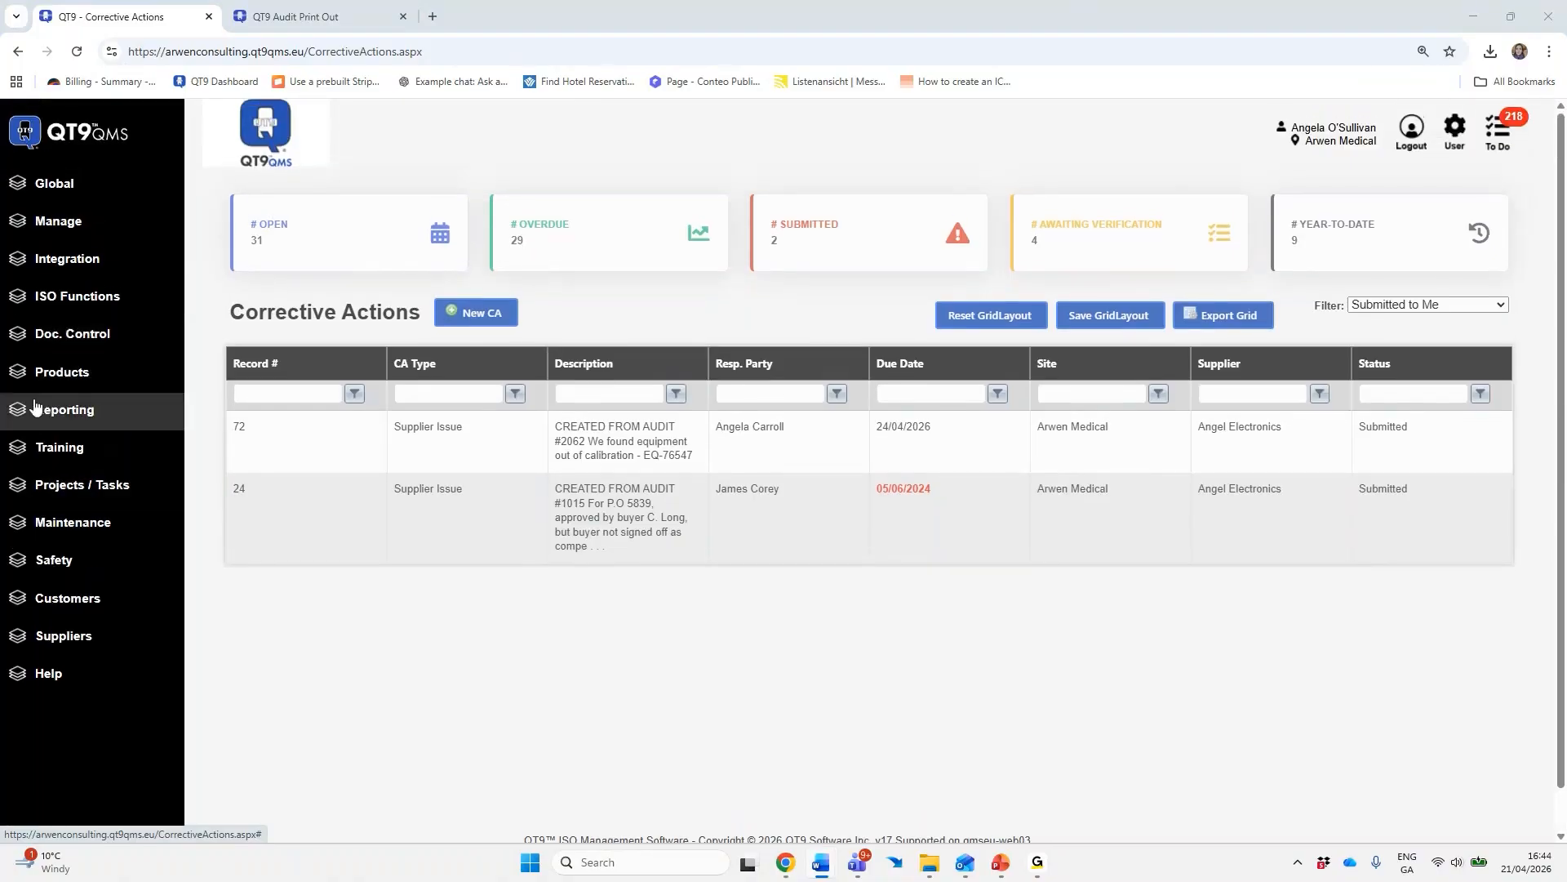
pyautogui.click(76, 414)
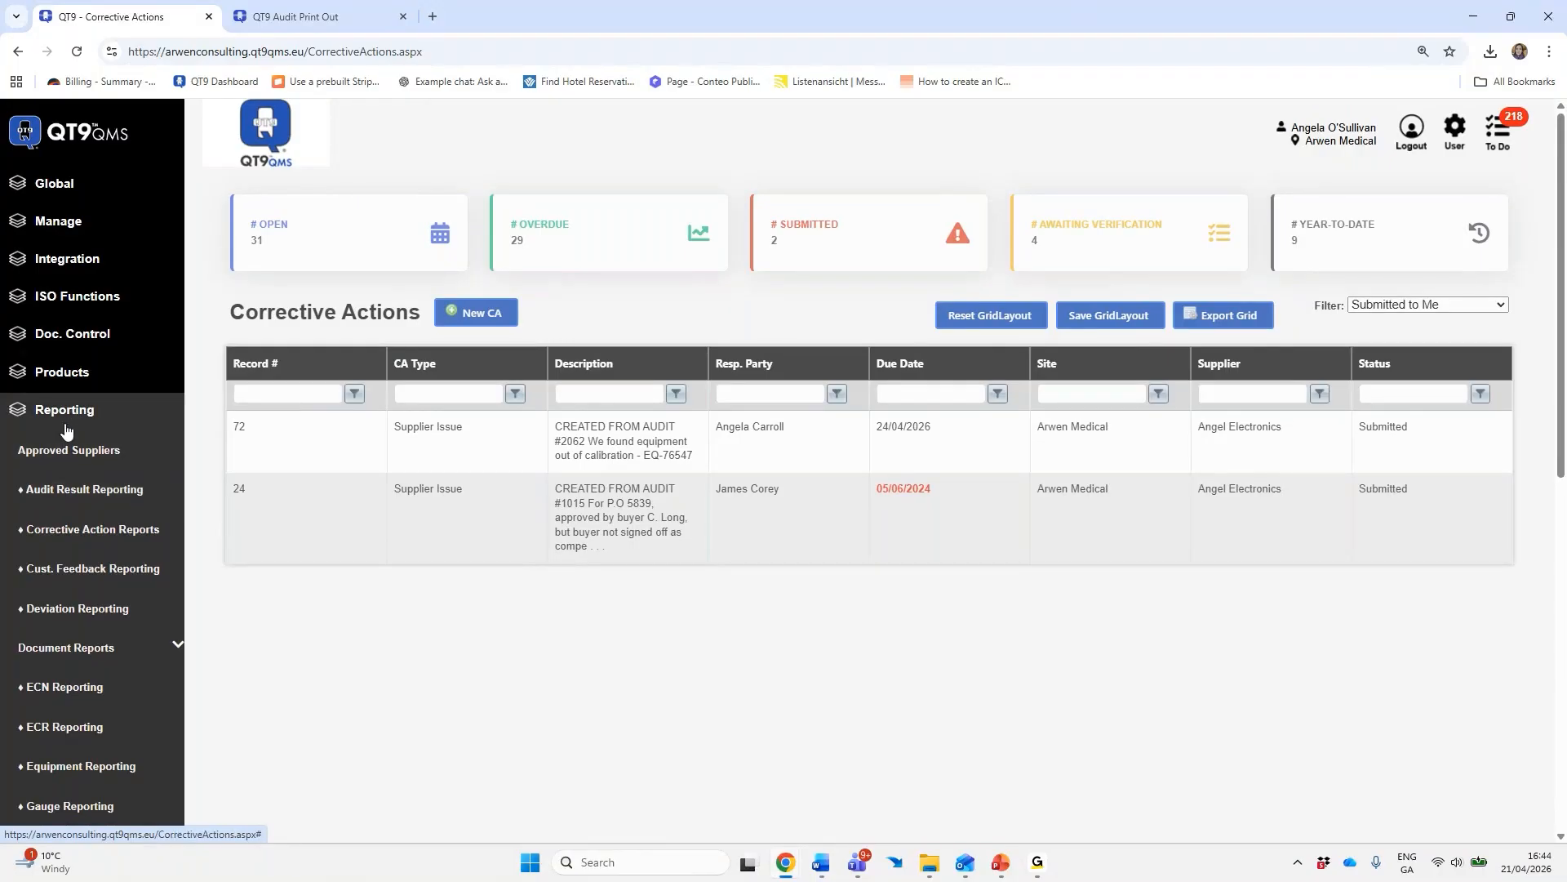
pyautogui.click(74, 489)
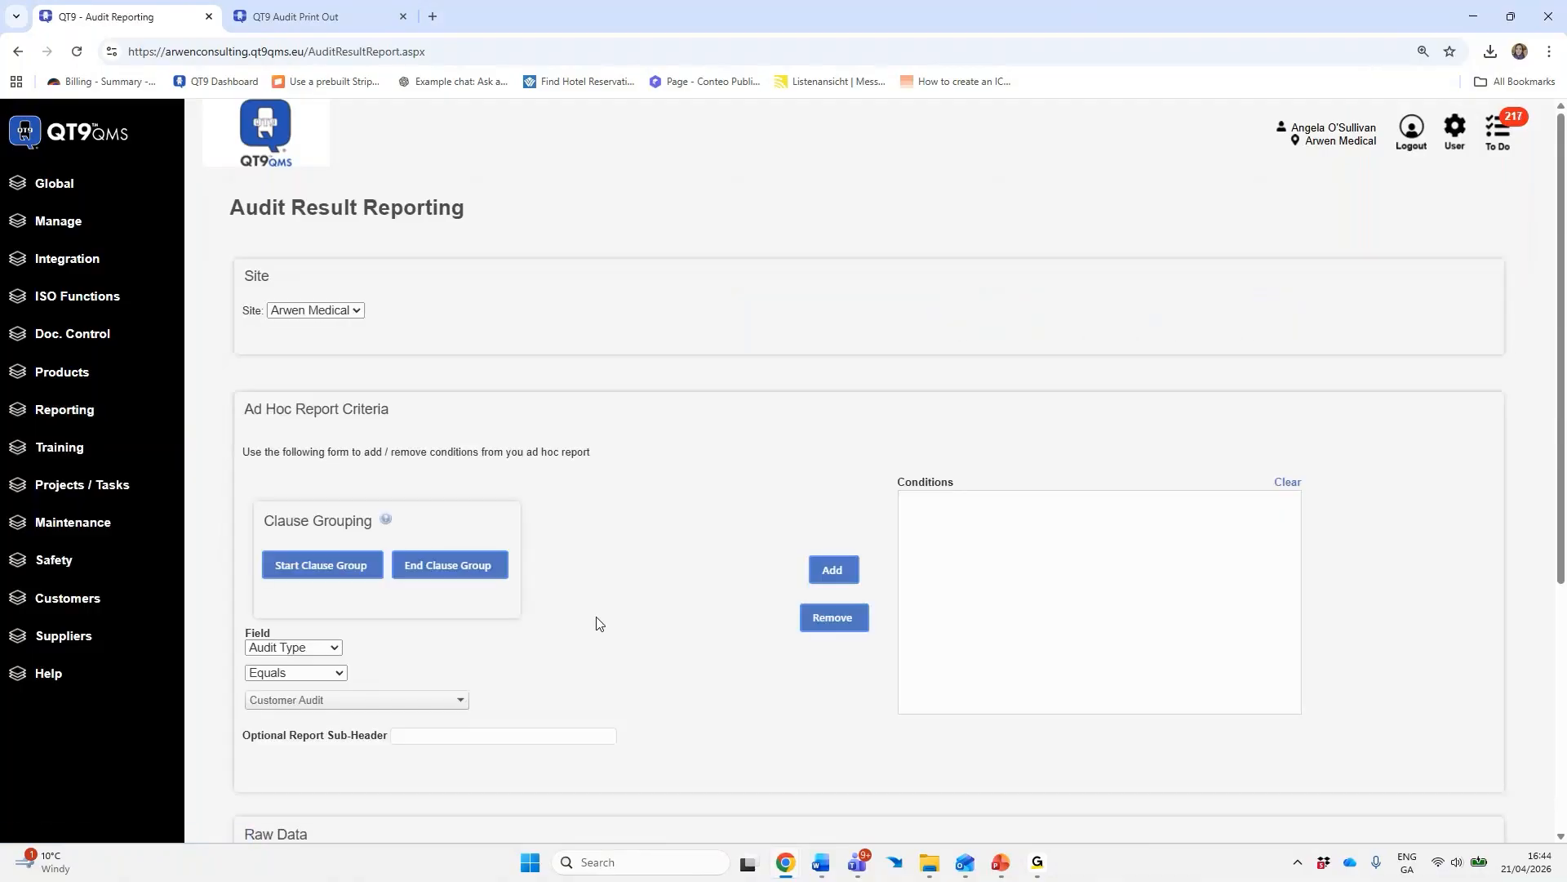
# Add the condition Supplier equals Angel Electronics to the ad hoc audit report criteria and generate the report
pyautogui.scroll(-4, 600, 623)
pyautogui.click(298, 321)
pyautogui.click(304, 422)
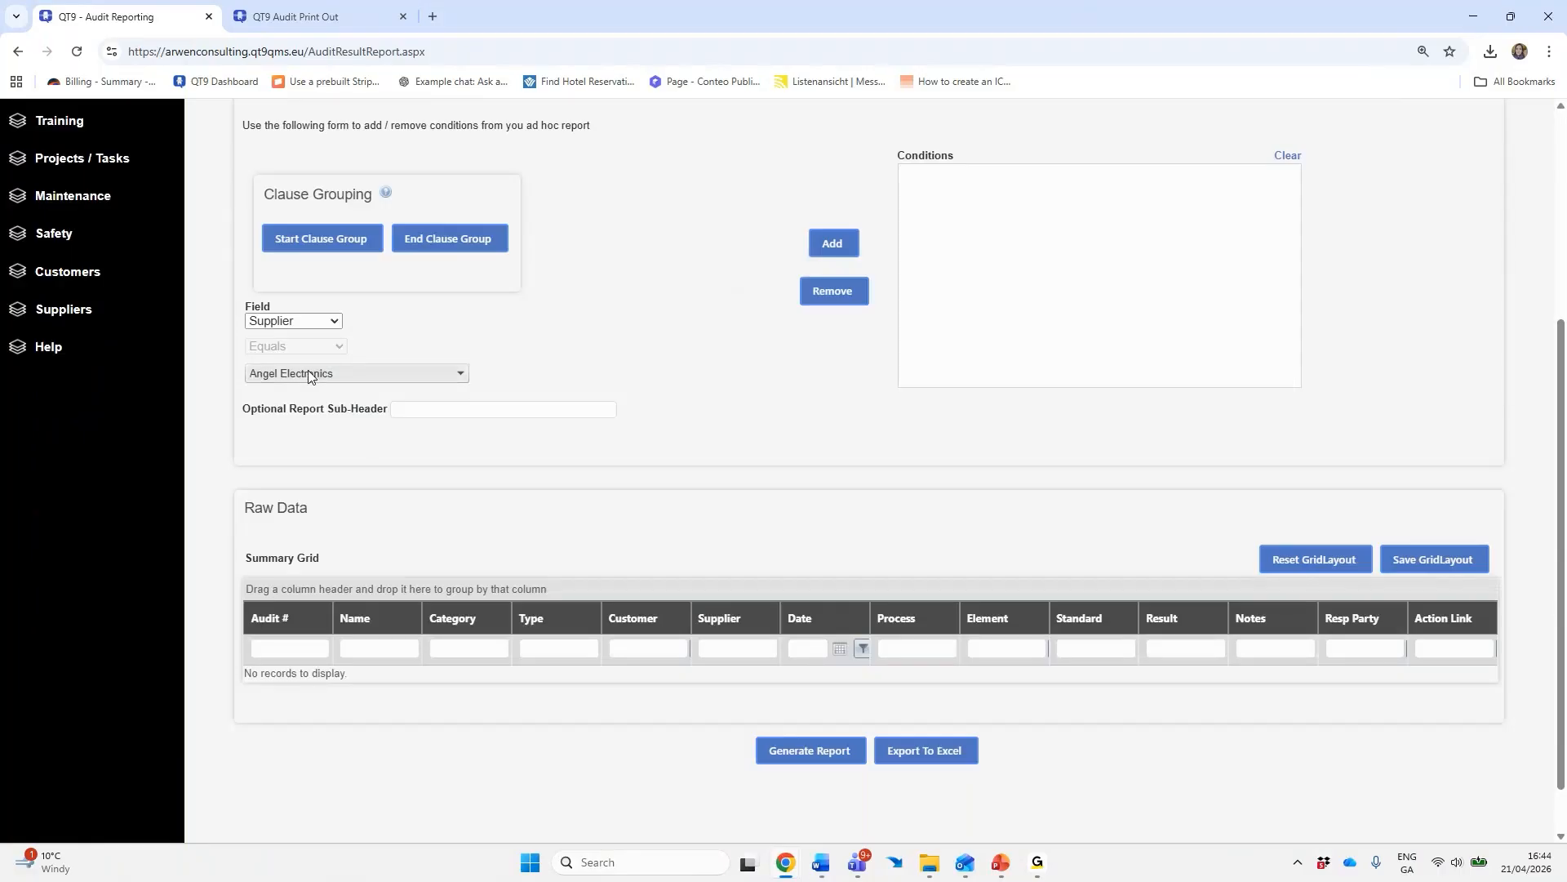
pyautogui.click(833, 245)
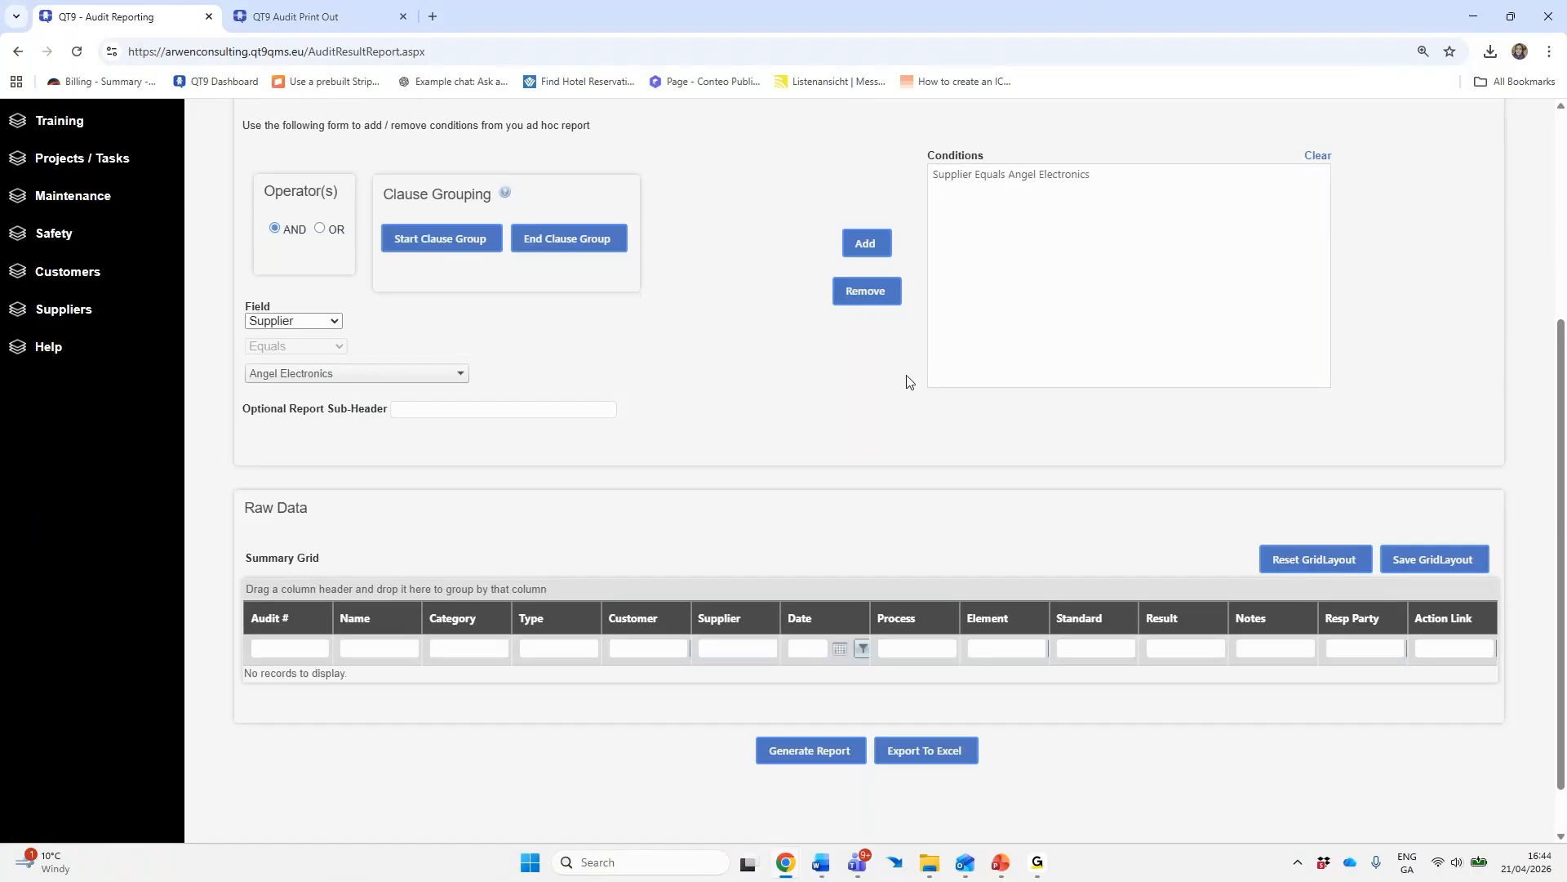
pyautogui.click(513, 411)
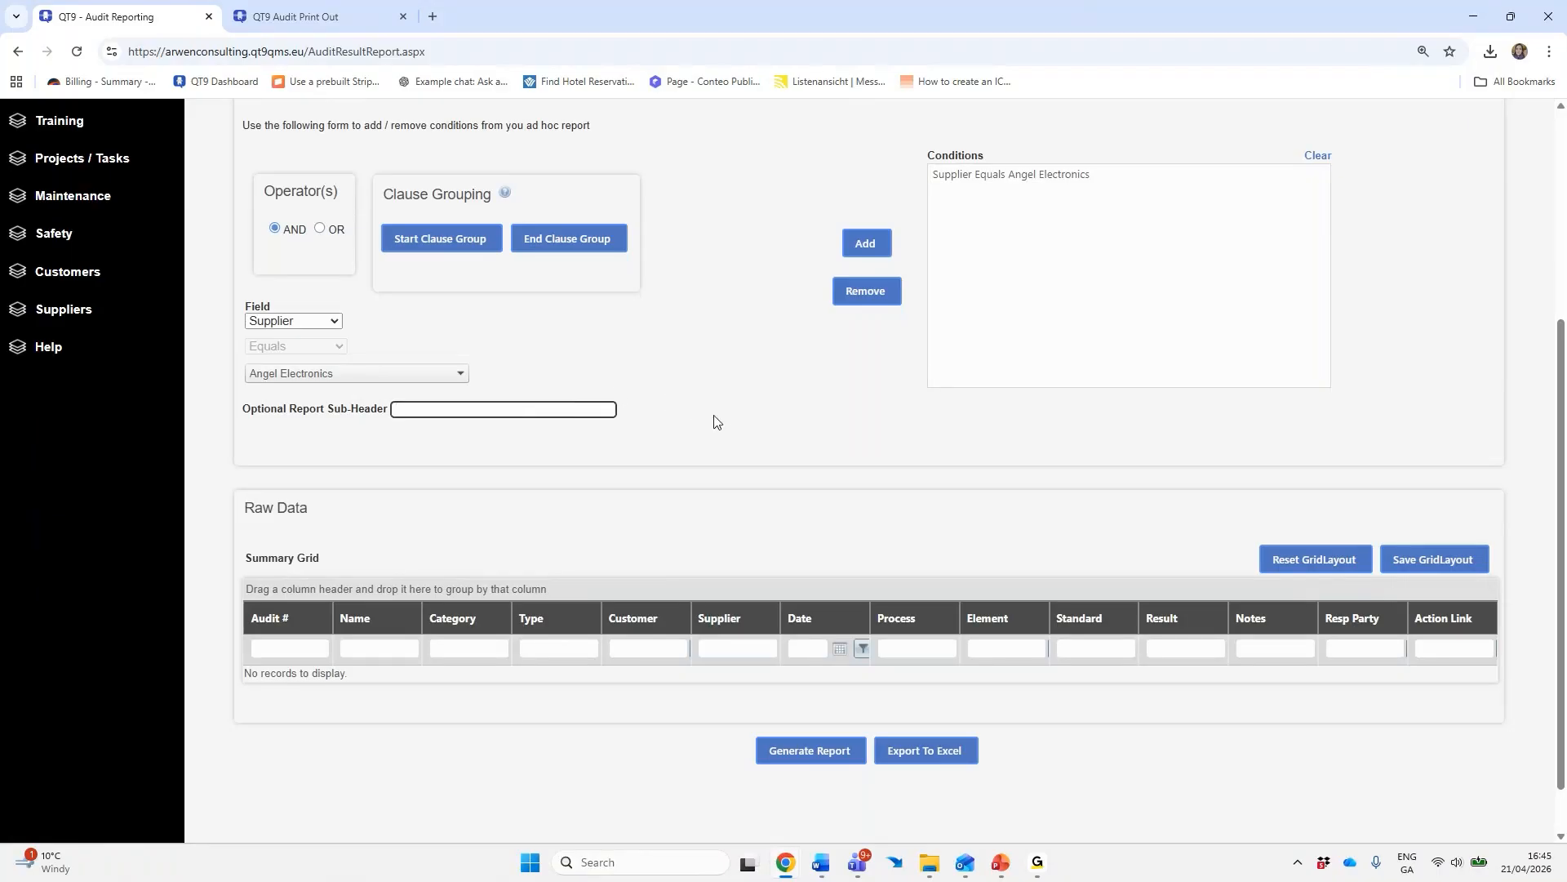
pyautogui.click(787, 751)
# Review the Angel Electronics audit findings in the summary grid, including dates, elements, standards, results, notes and responsible parties
pyautogui.scroll(-3, 1175, 707)
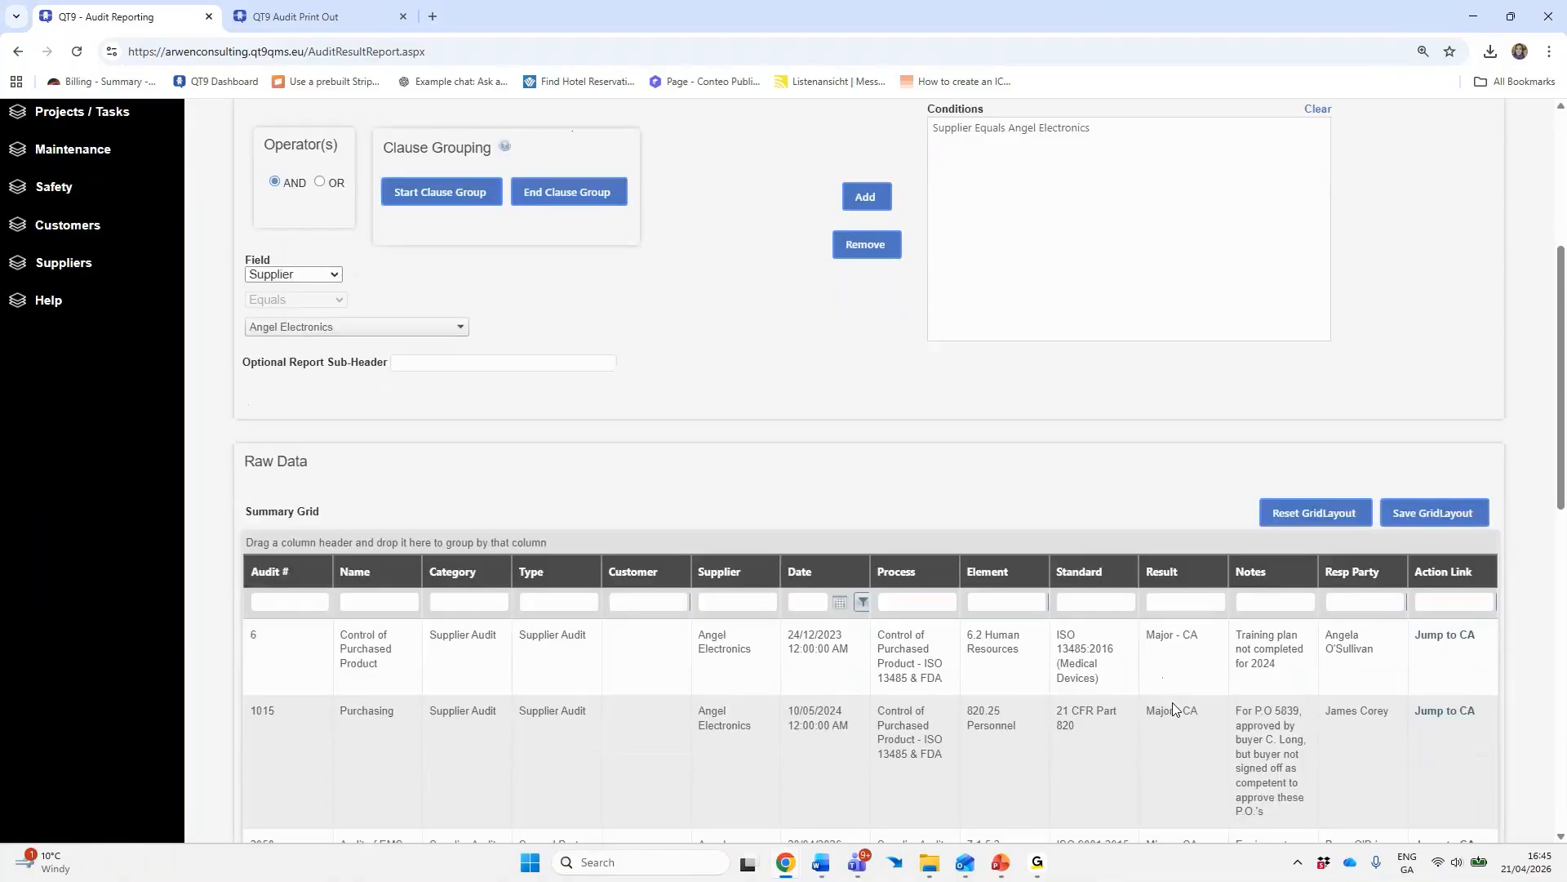
pyautogui.scroll(-6, 1172, 707)
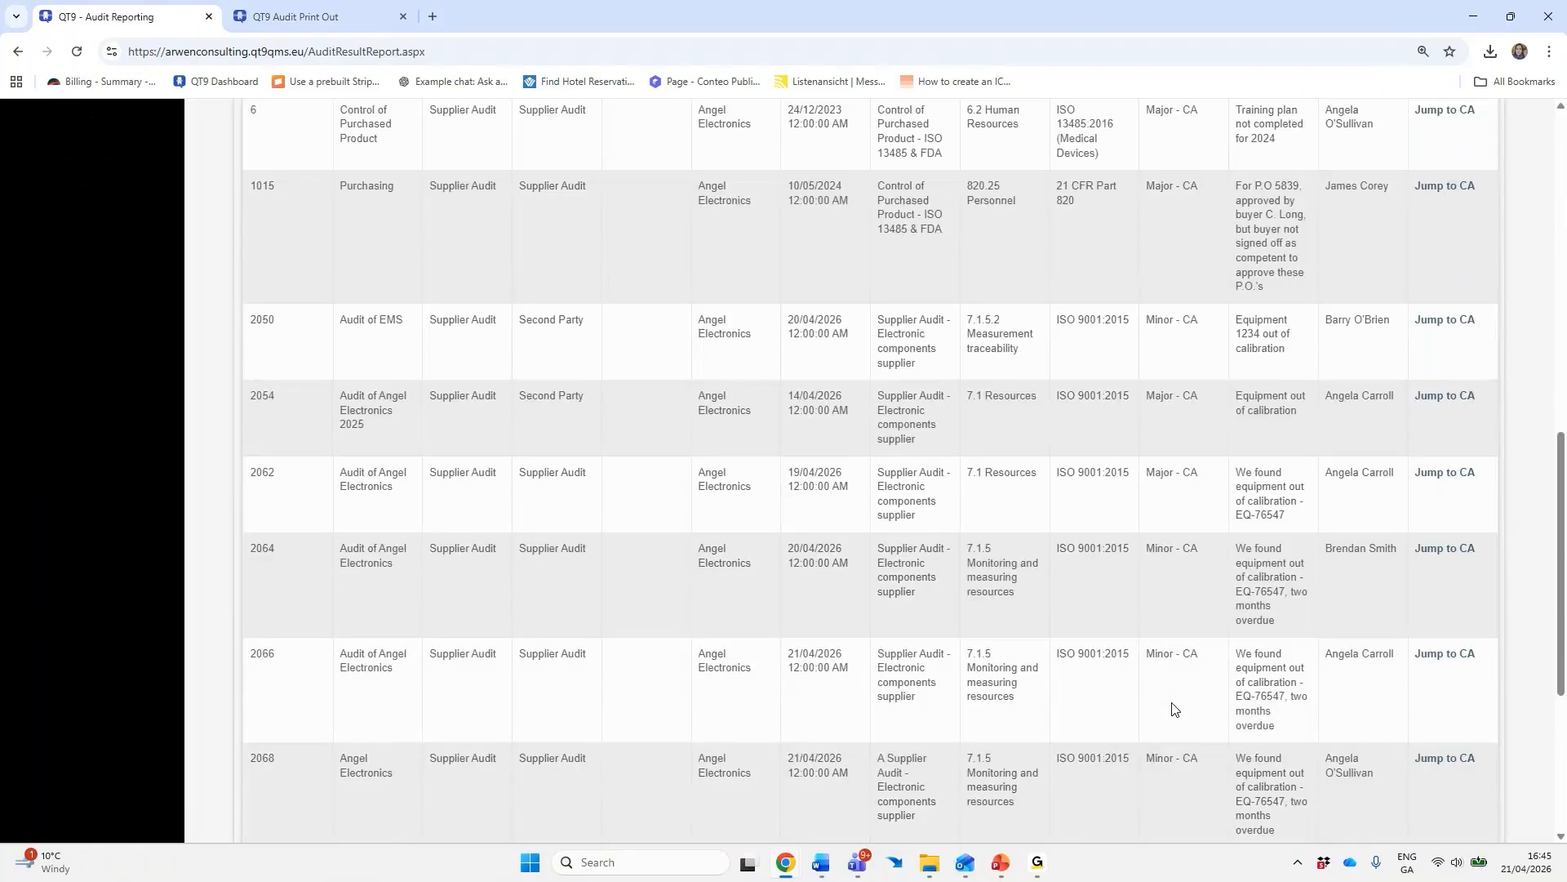
pyautogui.scroll(5, 1172, 707)
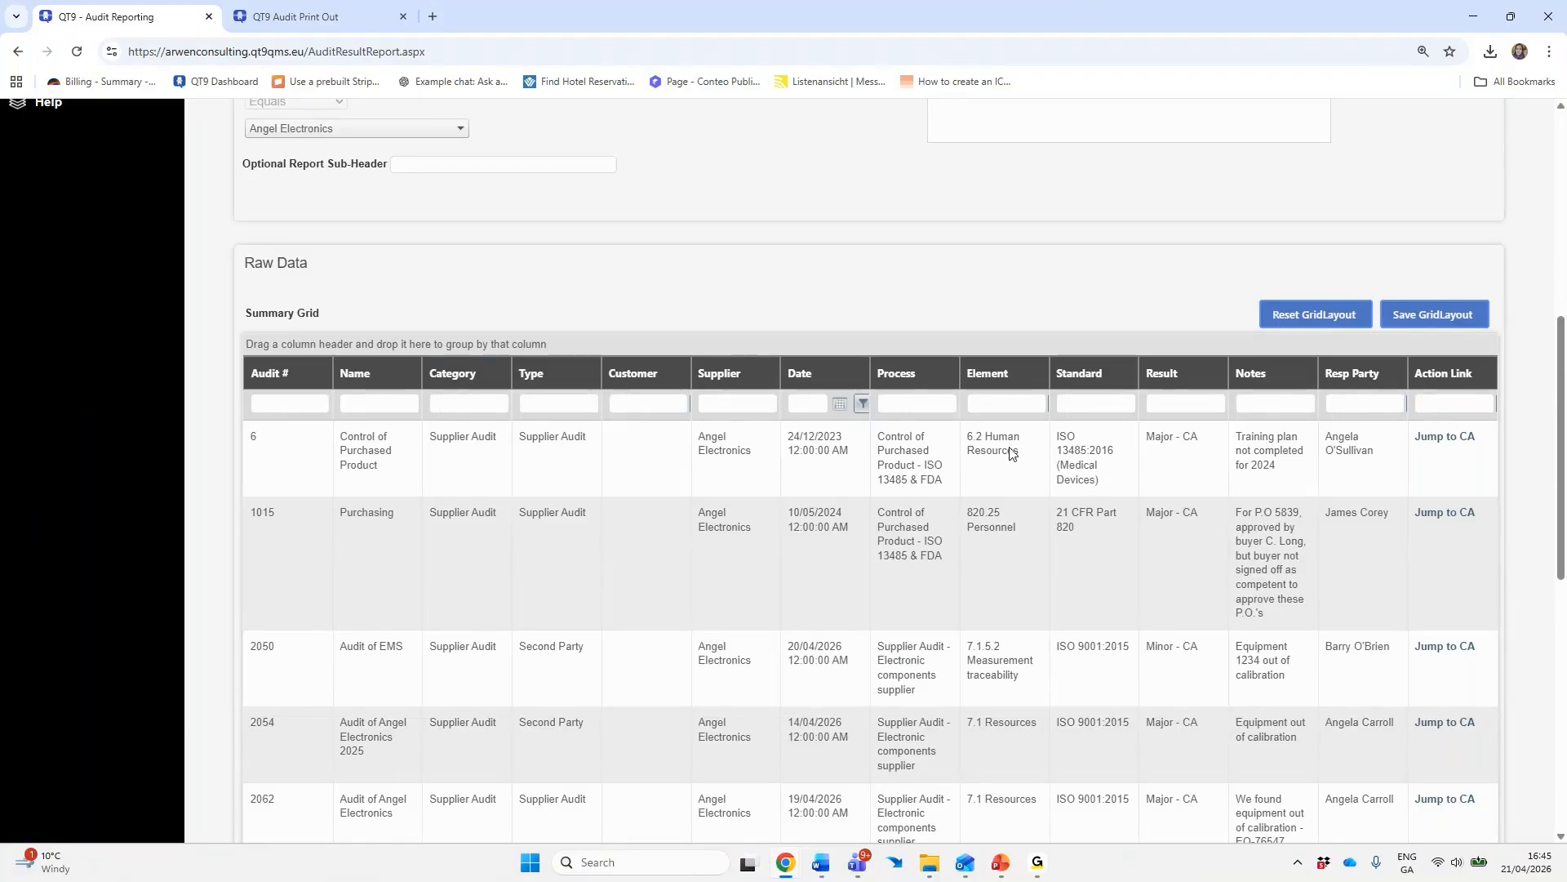
pyautogui.scroll(-1, 1001, 542)
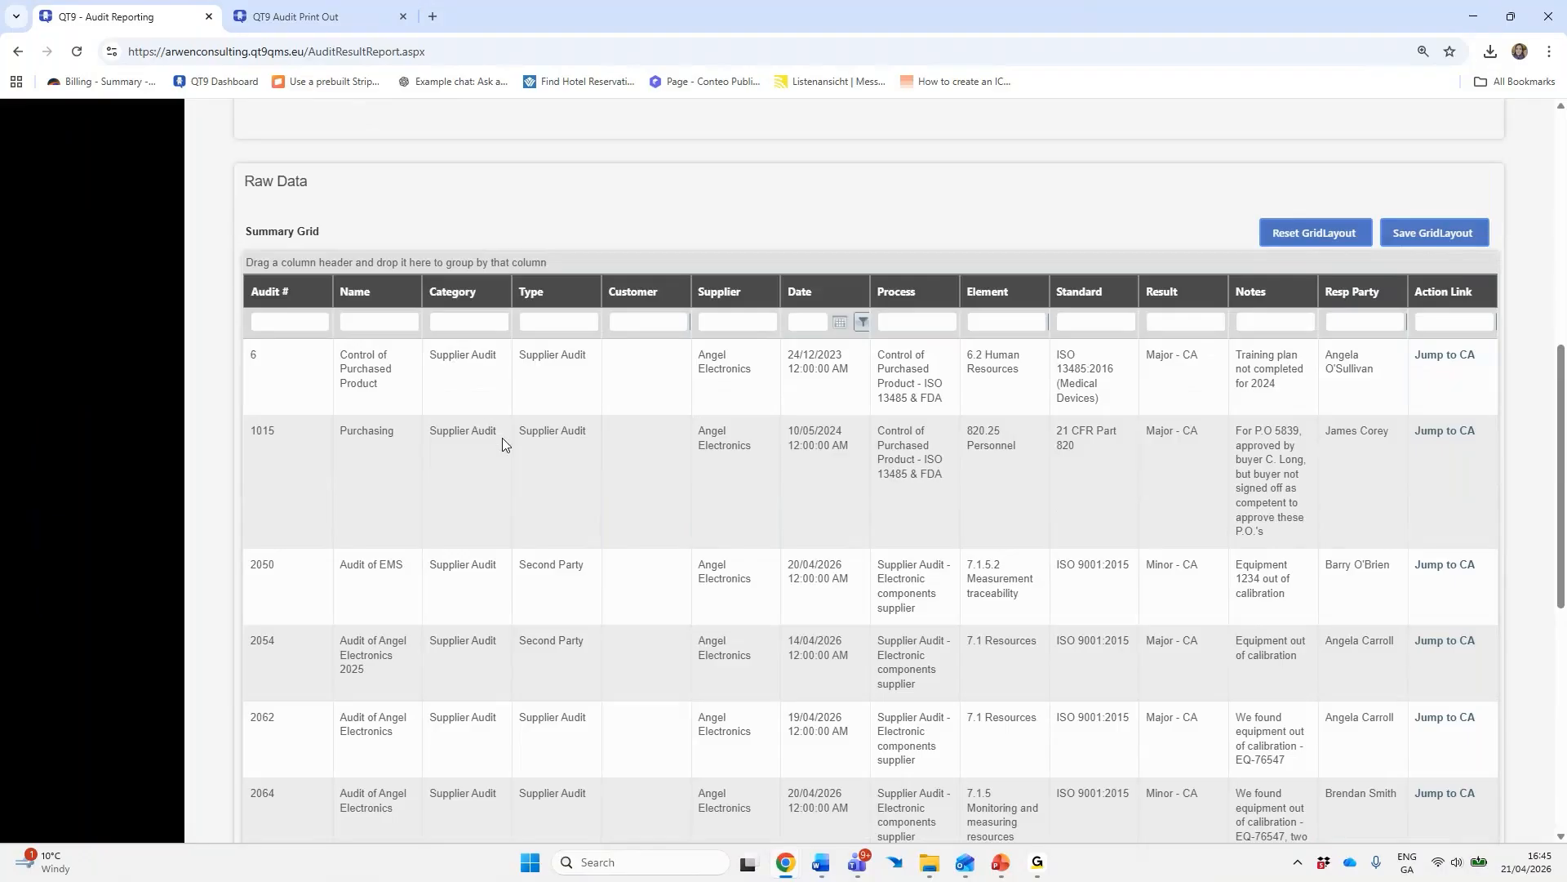
pyautogui.scroll(-3, 966, 494)
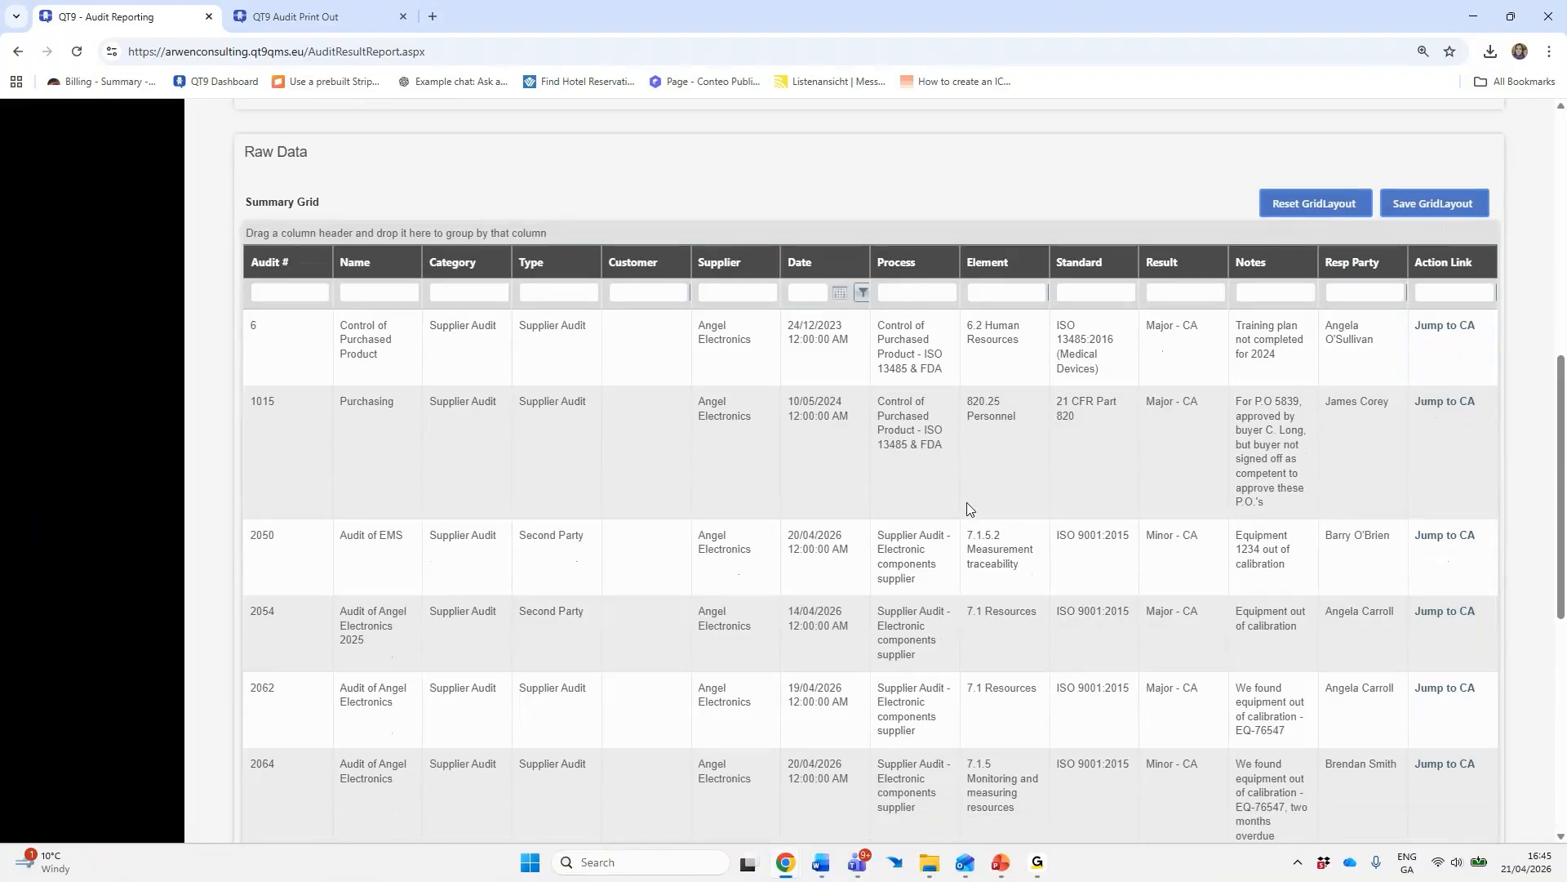
pyautogui.scroll(-1, 980, 496)
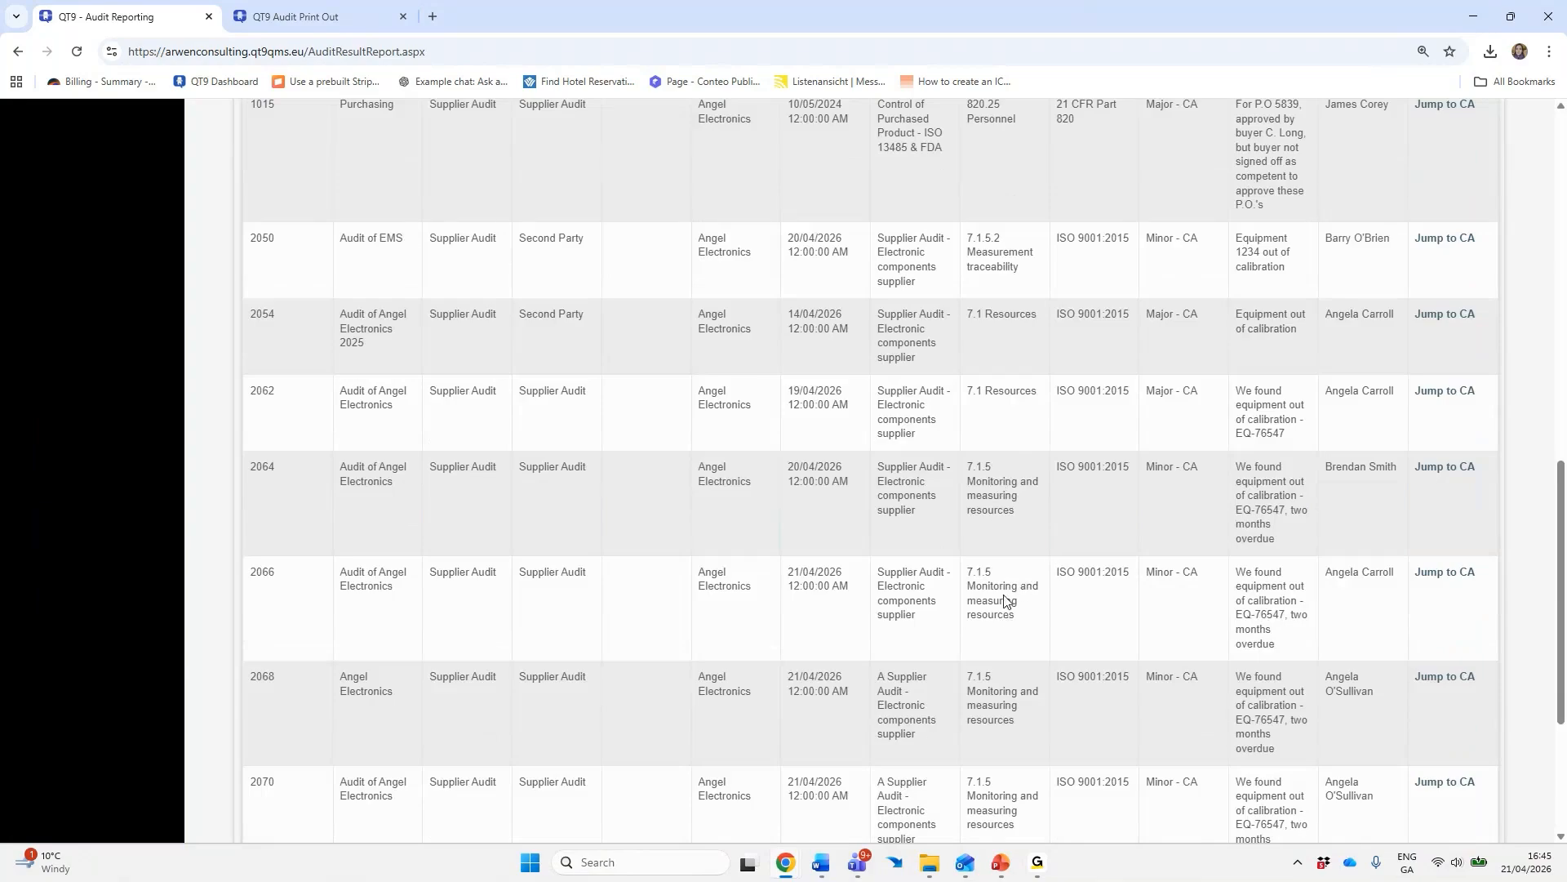
pyautogui.scroll(3, 976, 574)
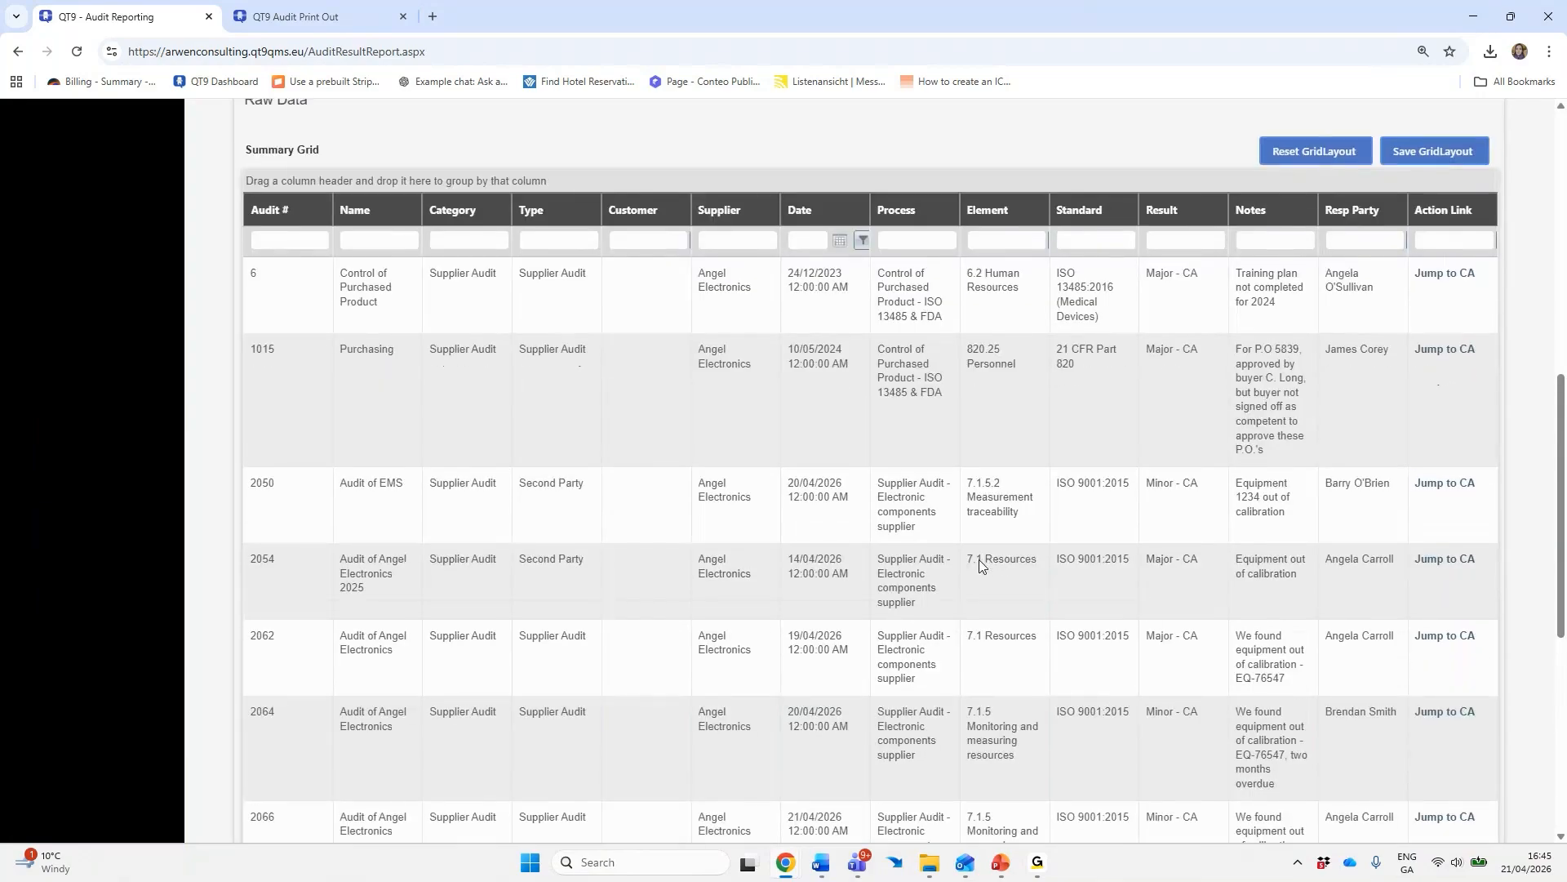
pyautogui.scroll(-4, 983, 570)
pyautogui.scroll(5, 983, 571)
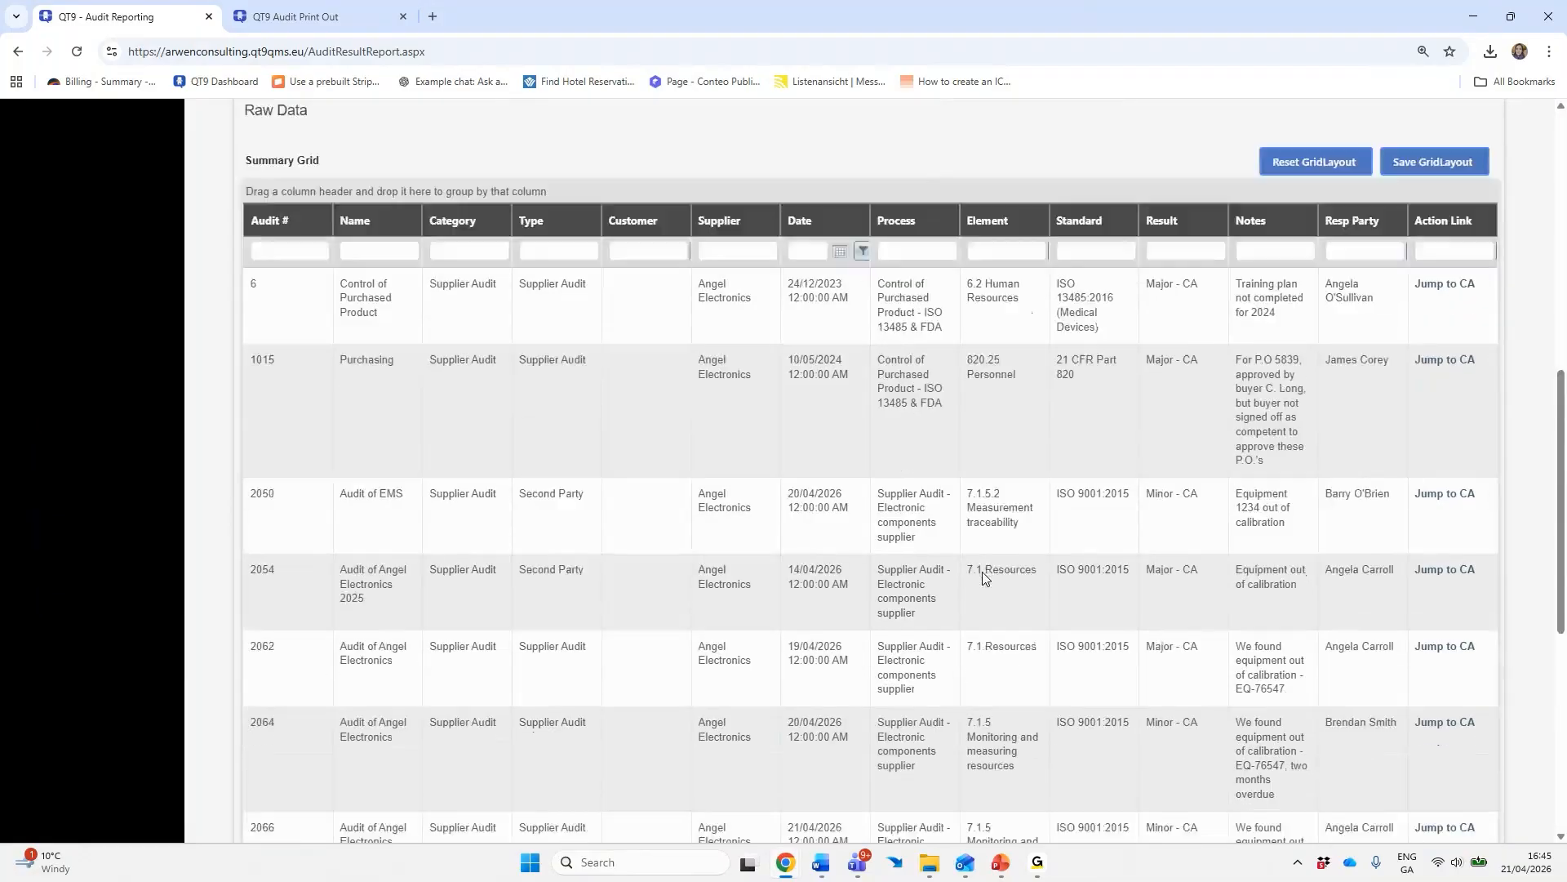
pyautogui.scroll(-2, 983, 571)
pyautogui.scroll(4, 982, 571)
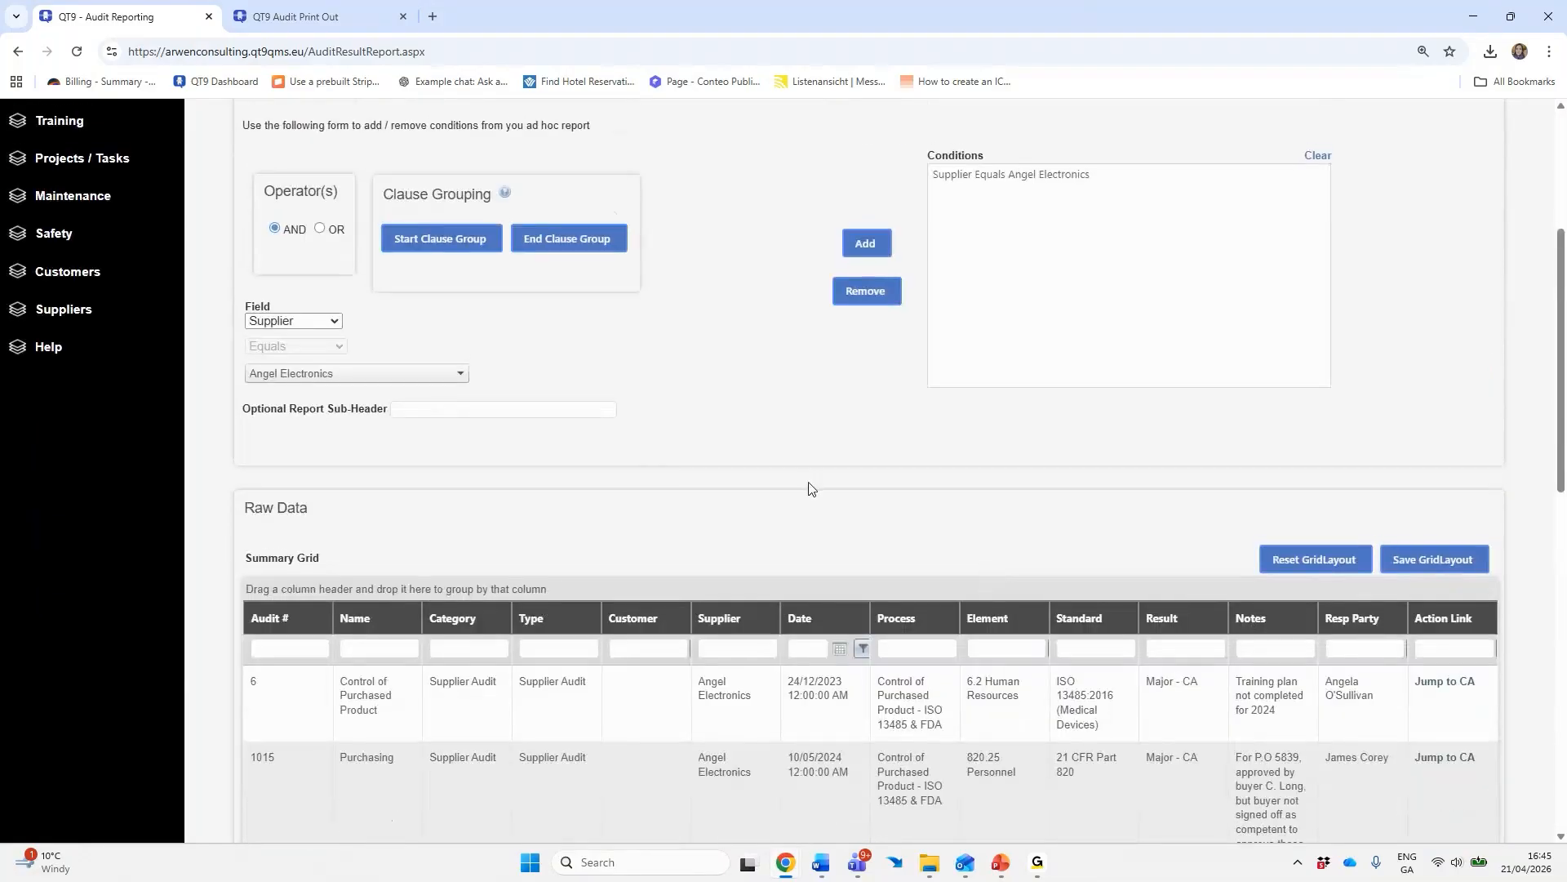
# Export the Angel Electronics audit results to Excel
pyautogui.scroll(-9, 839, 482)
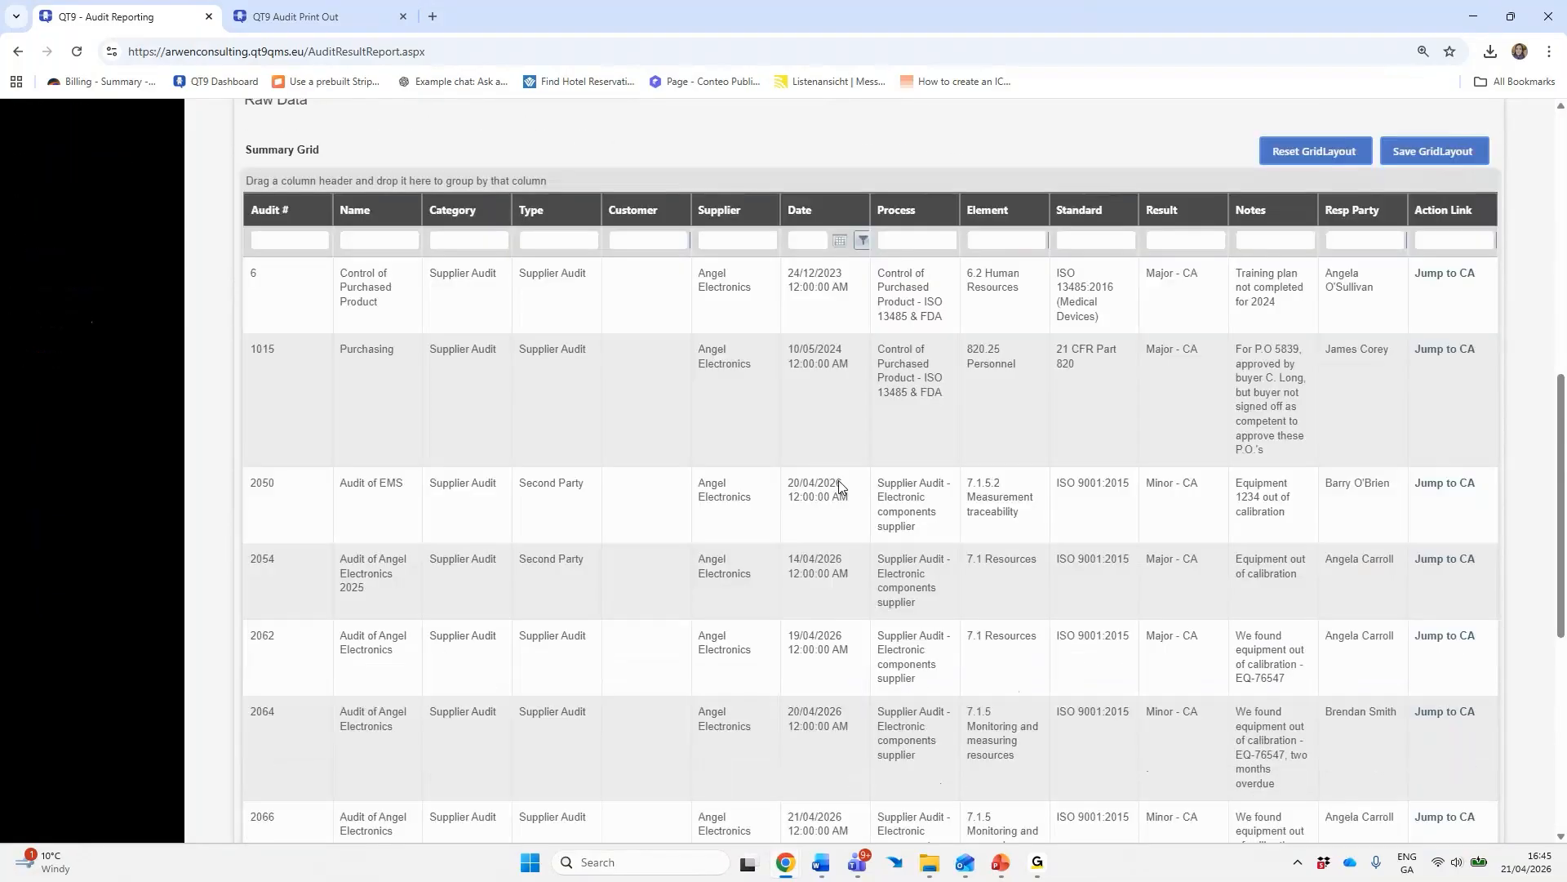
pyautogui.scroll(-2, 855, 497)
pyautogui.click(926, 649)
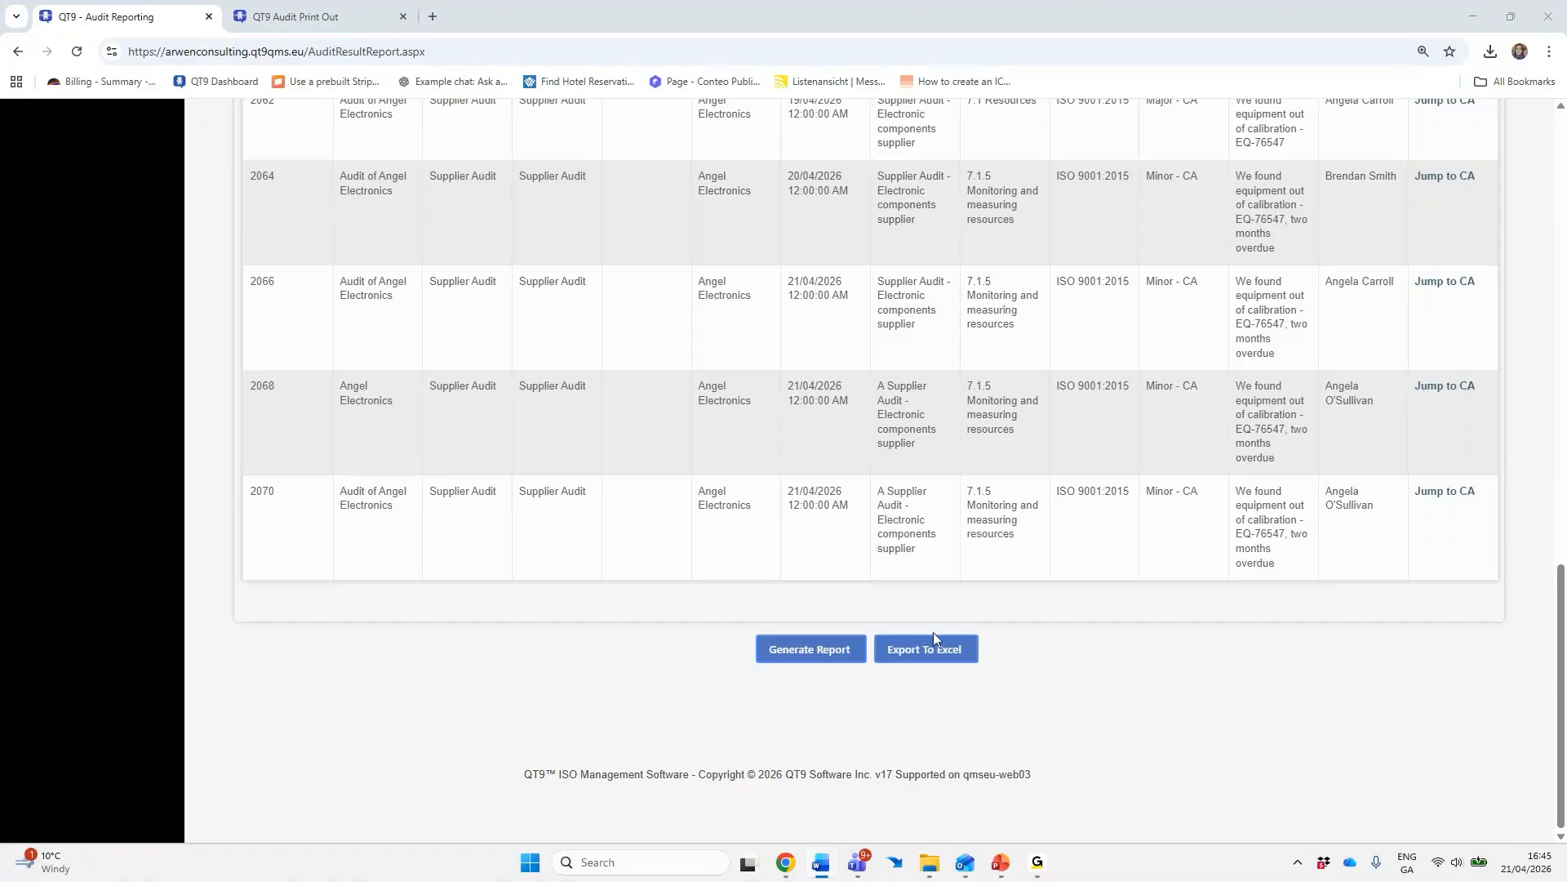
# Switch to the running PowerPoint slide show of Supplier Auditing and advance to the QT9 Business Intelligence Tool slide
pyautogui.moveTo(1003, 871)
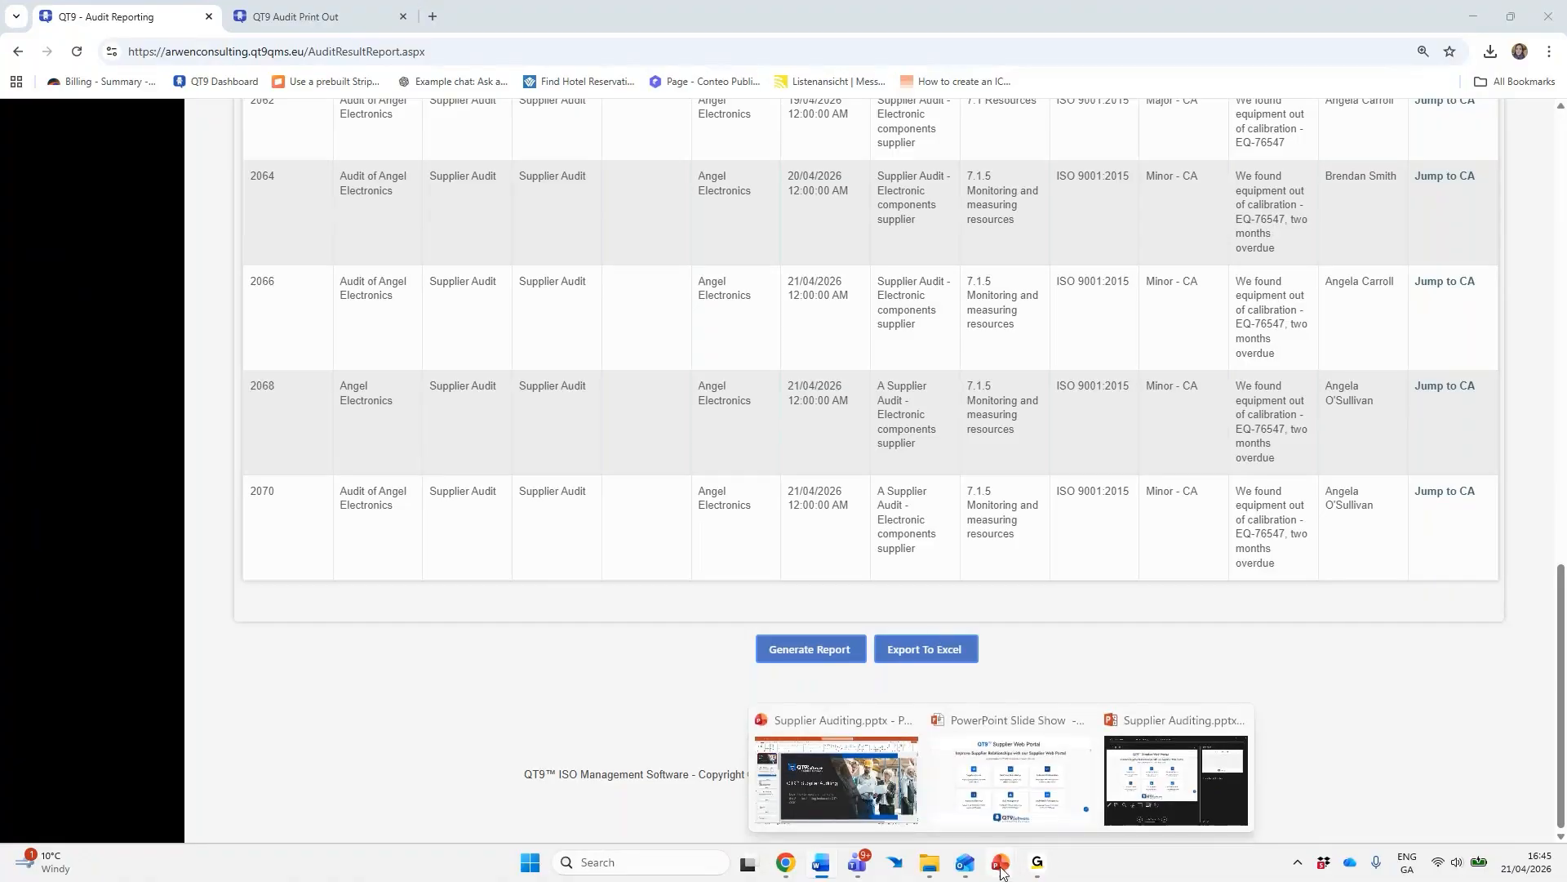
pyautogui.click(1012, 808)
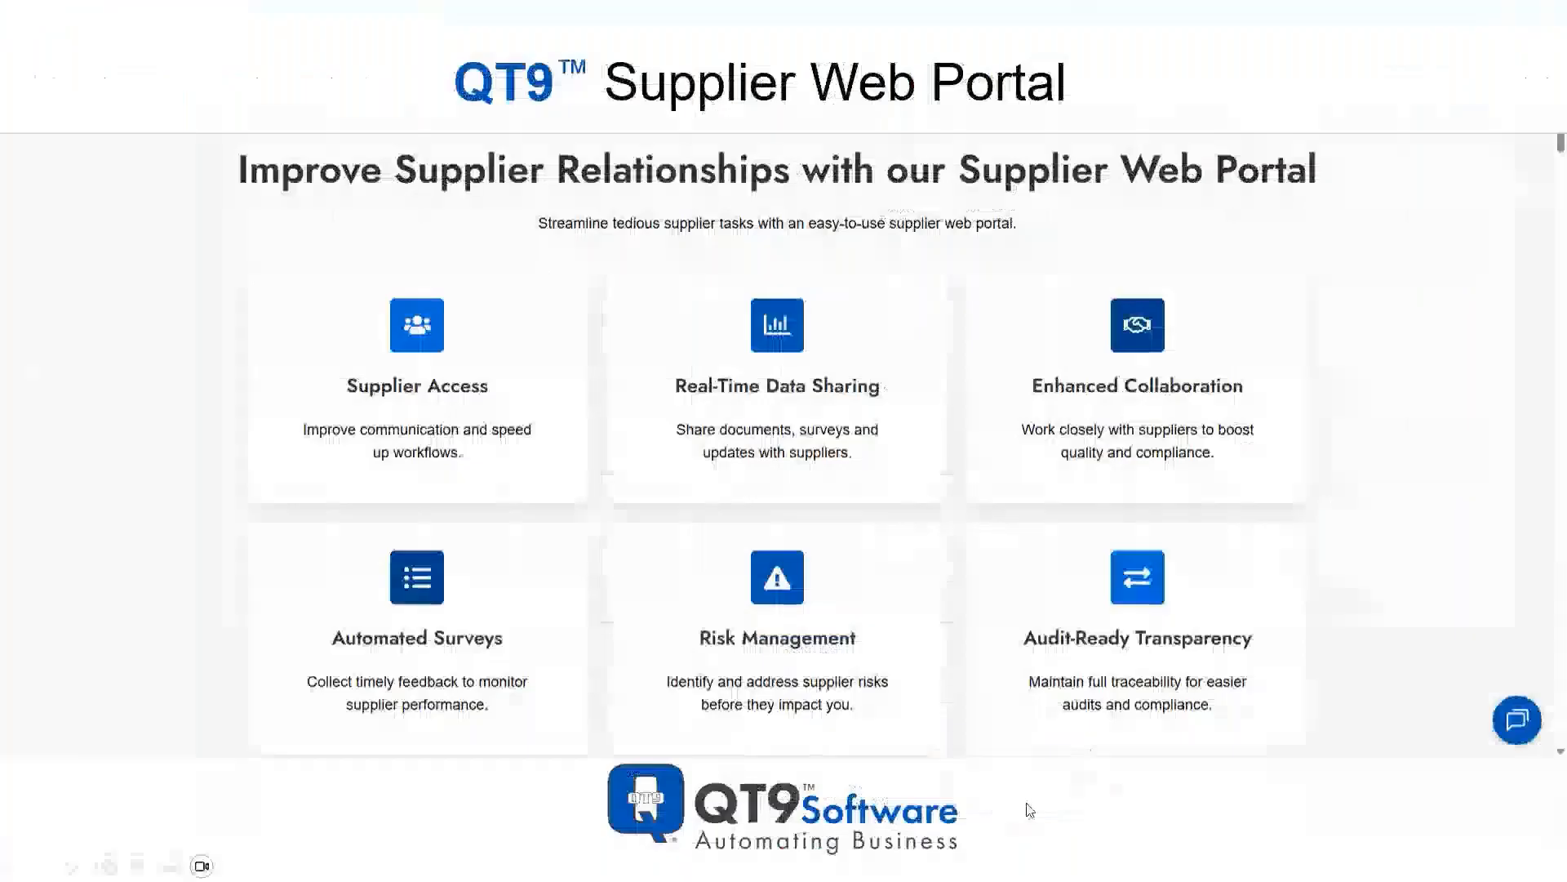
pyautogui.click(1064, 659)
pyautogui.click(1065, 660)
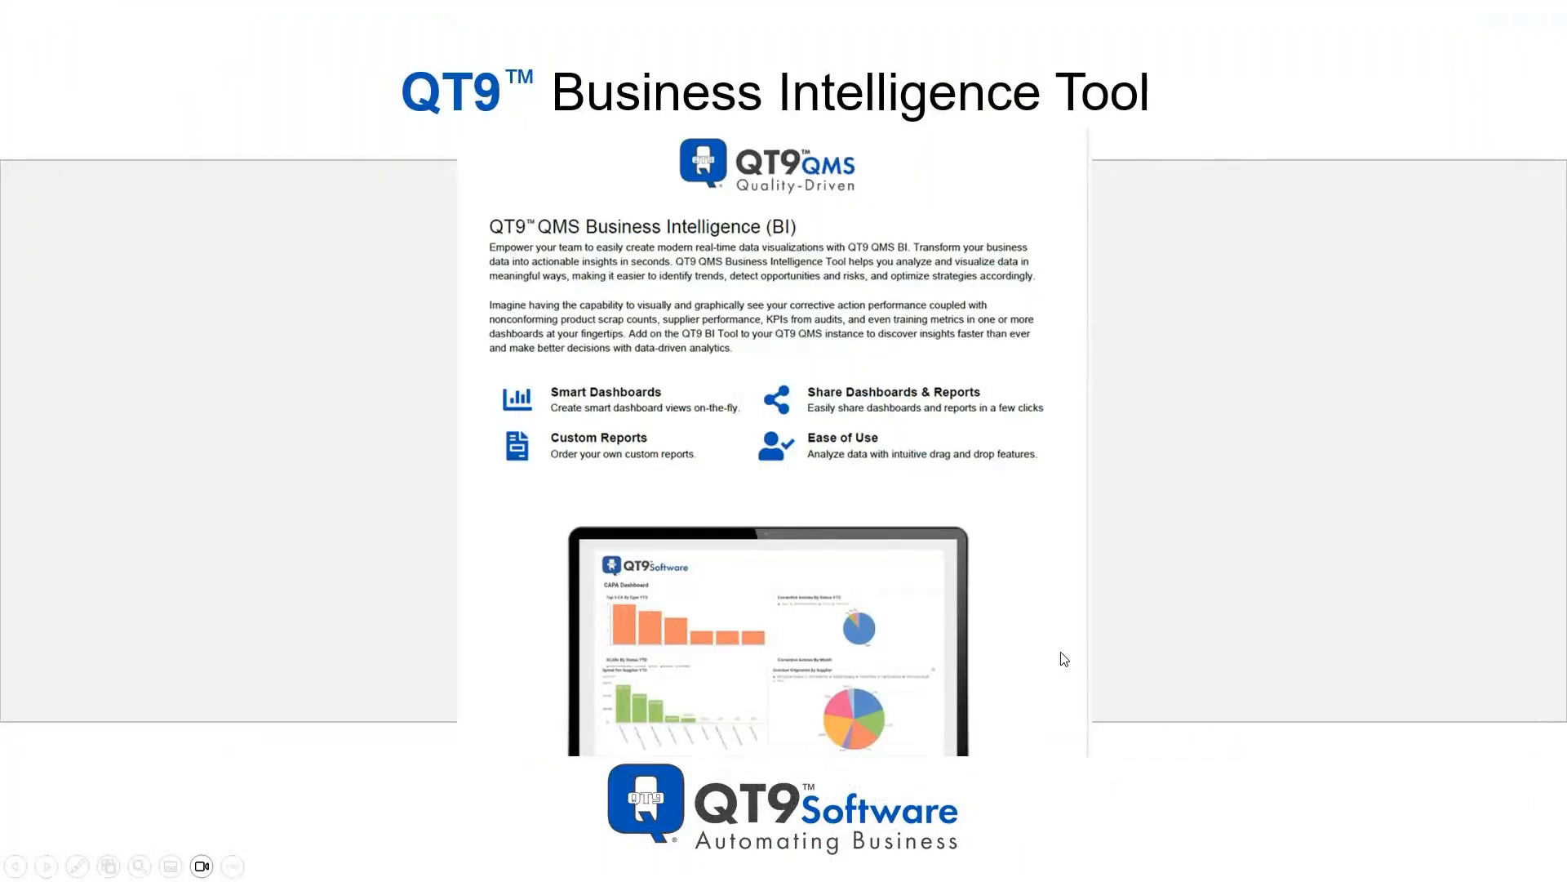